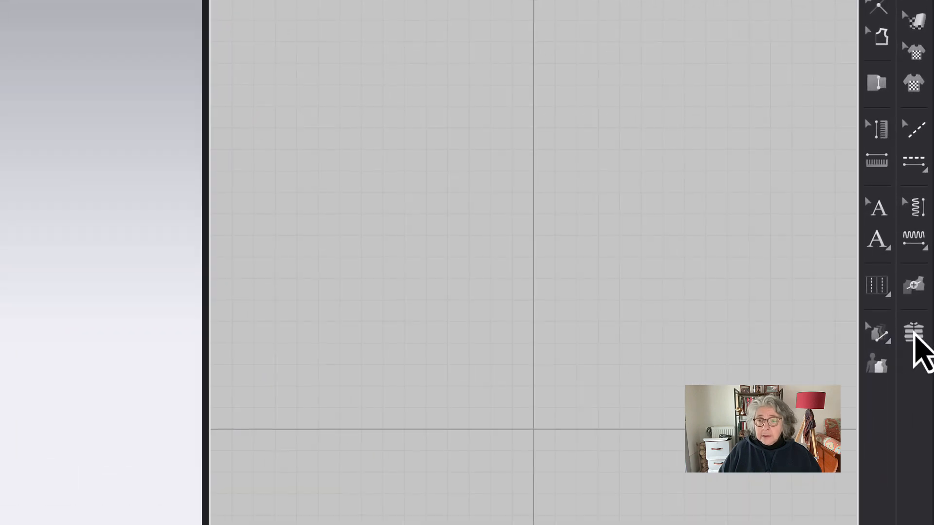
# Start adding a background image to the 2D pattern window and browse to the Desktop folder.
pyautogui.click(731, 344)
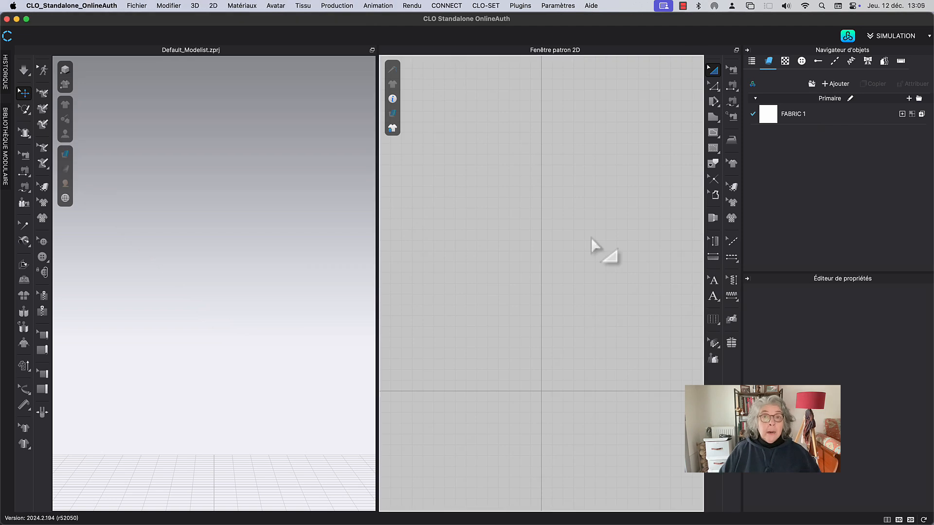
pyautogui.rightClick(472, 188)
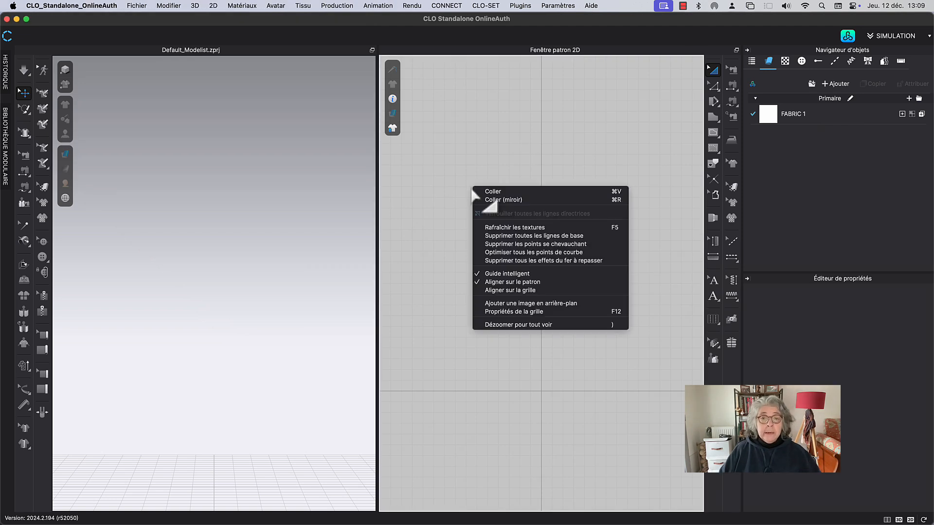
pyautogui.click(504, 304)
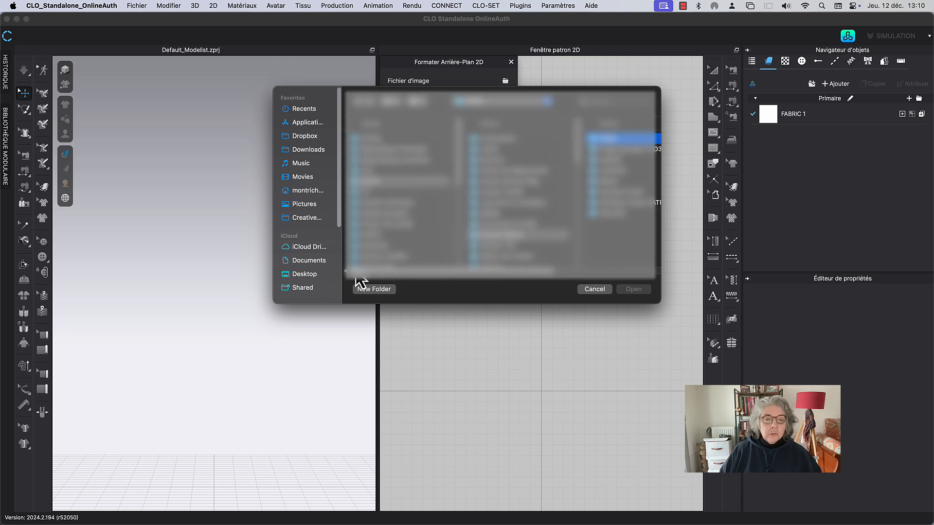
pyautogui.click(311, 277)
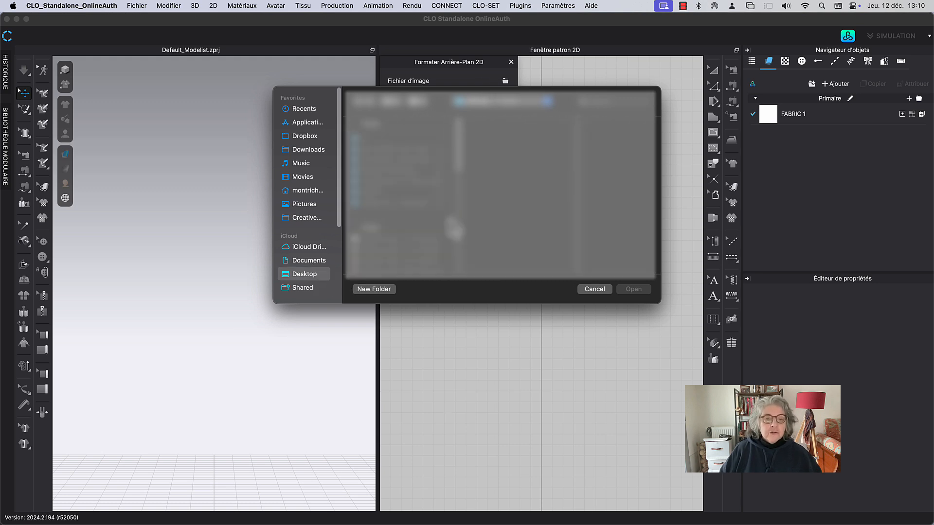
# Load the front-view photo of the dark red puffer jacket as the 2D background image.
pyautogui.click(391, 240)
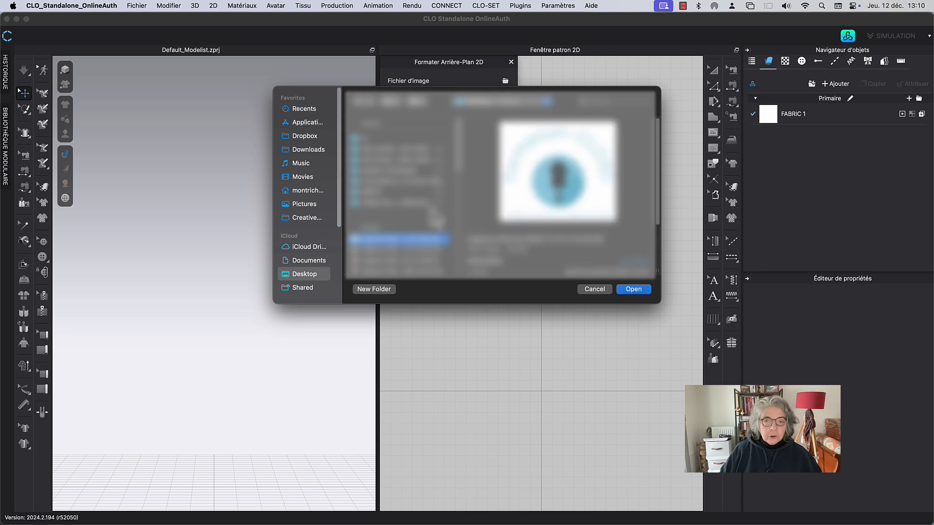
pyautogui.press('Down')
pyautogui.press('Down')
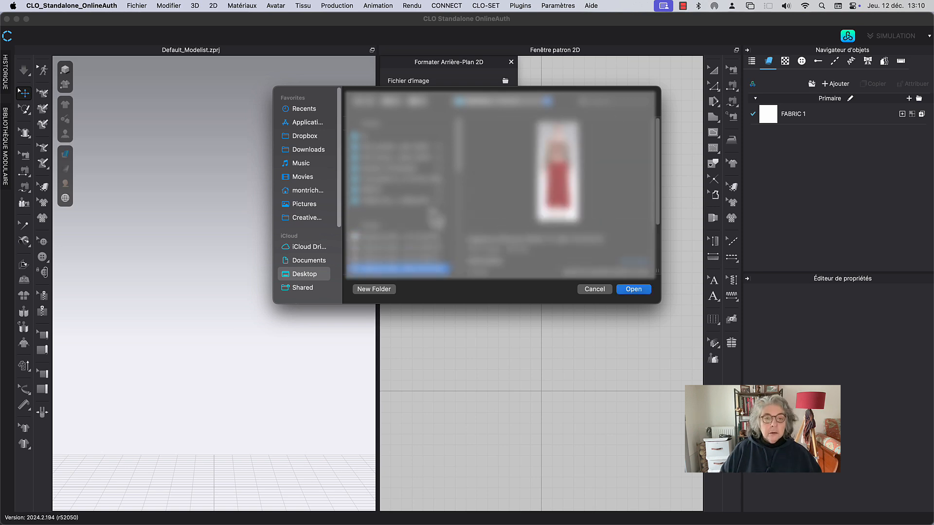
pyautogui.press('Down')
pyautogui.press('Down')
pyautogui.press('Down')
pyautogui.press('Down')
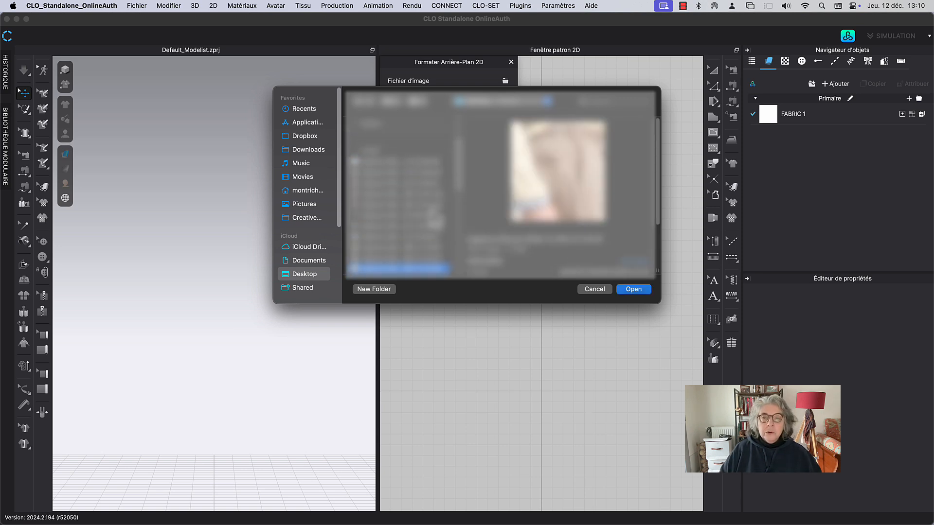
pyautogui.press('Down')
pyautogui.press('Down')
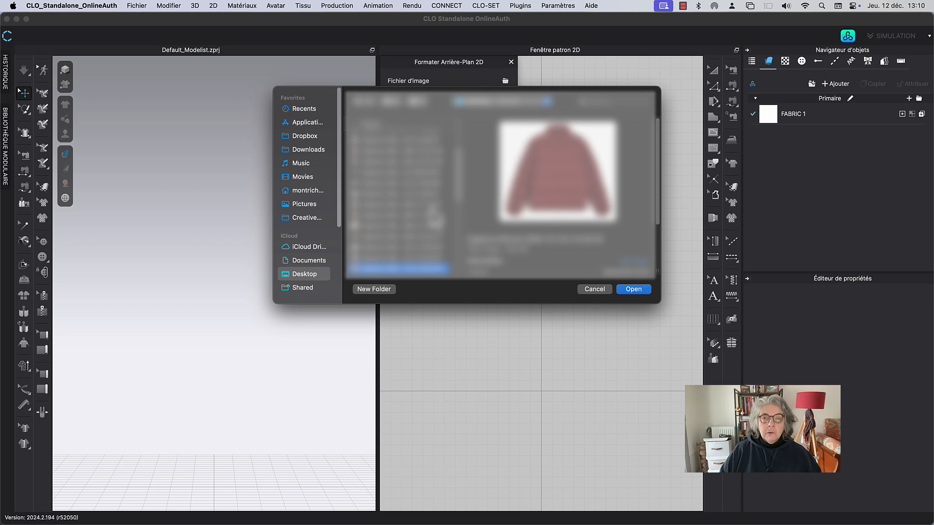
pyautogui.press('Down')
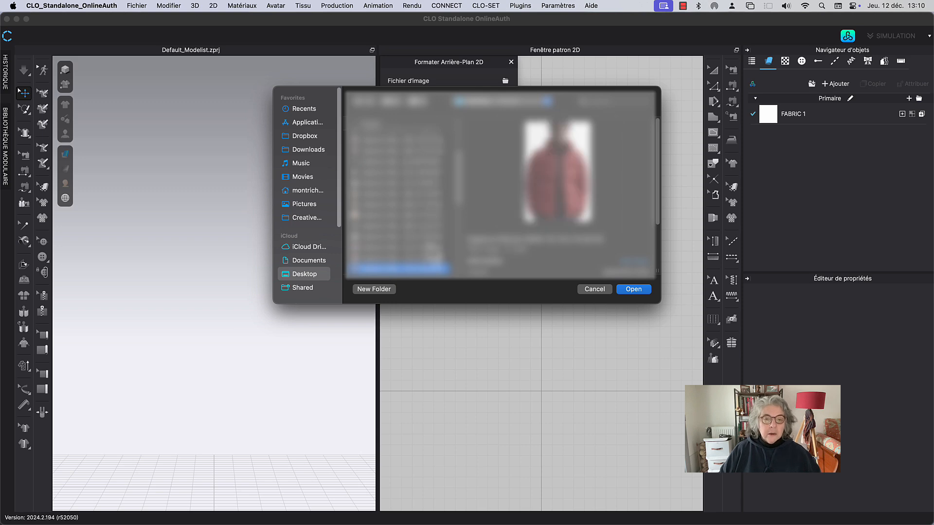
pyautogui.click(433, 249)
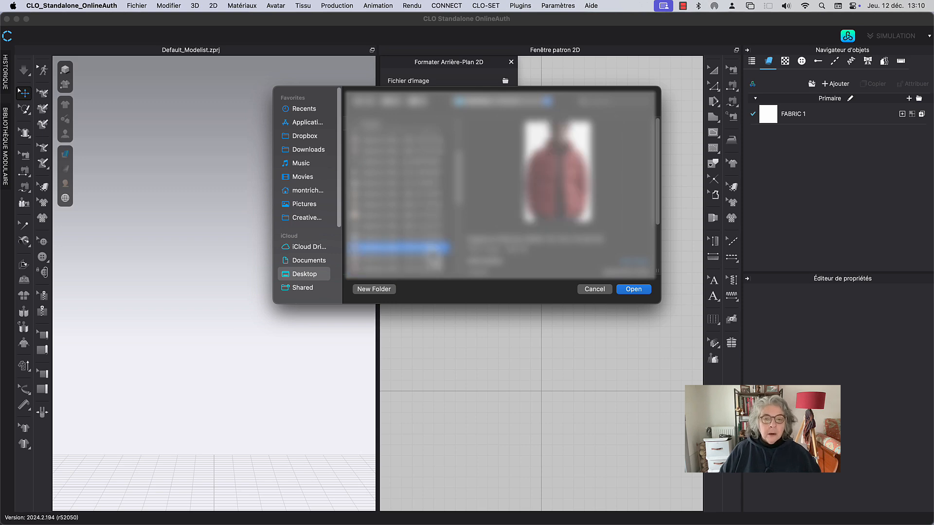
pyautogui.click(639, 290)
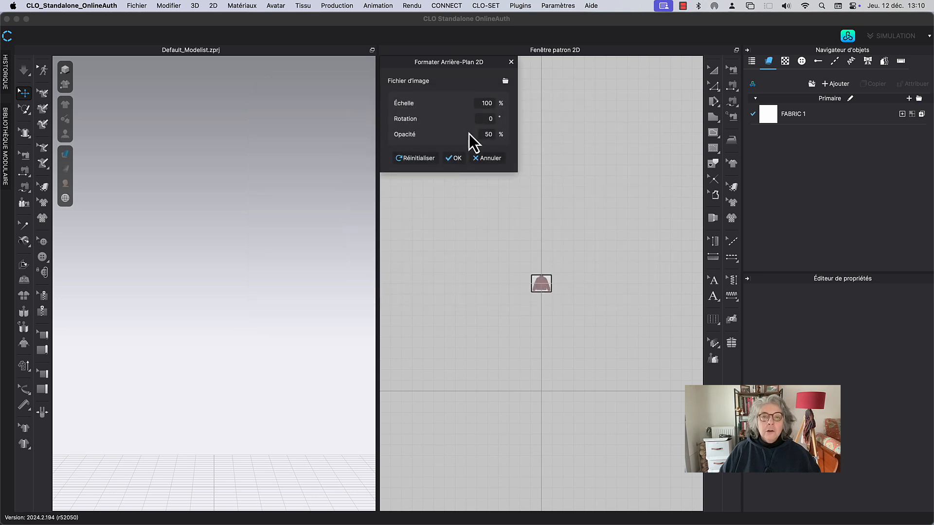
# Set the background image's scale to 400%.
pyautogui.doubleClick(479, 103)
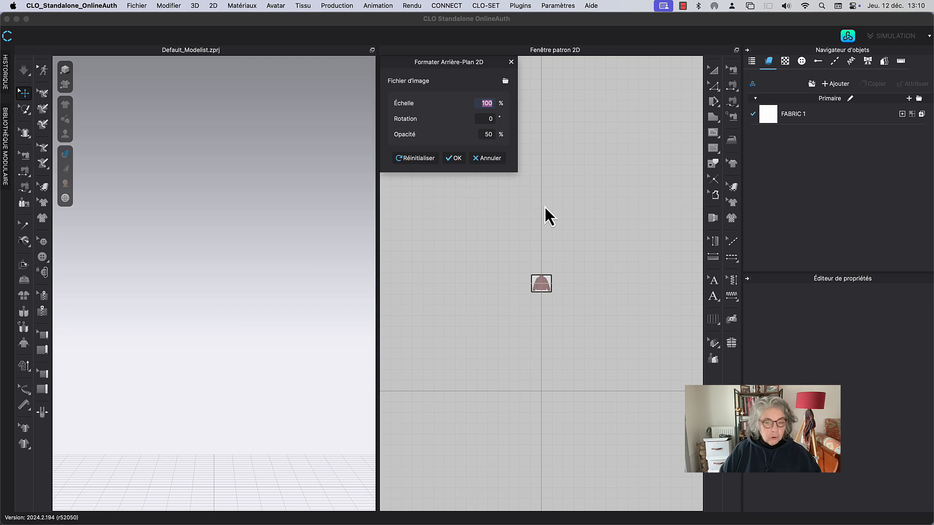
pyautogui.write('20')
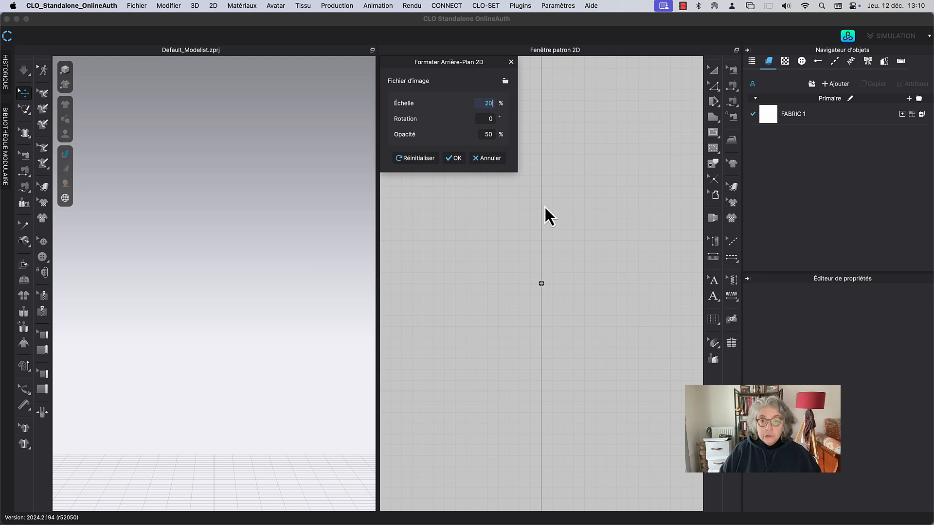
pyautogui.write('0')
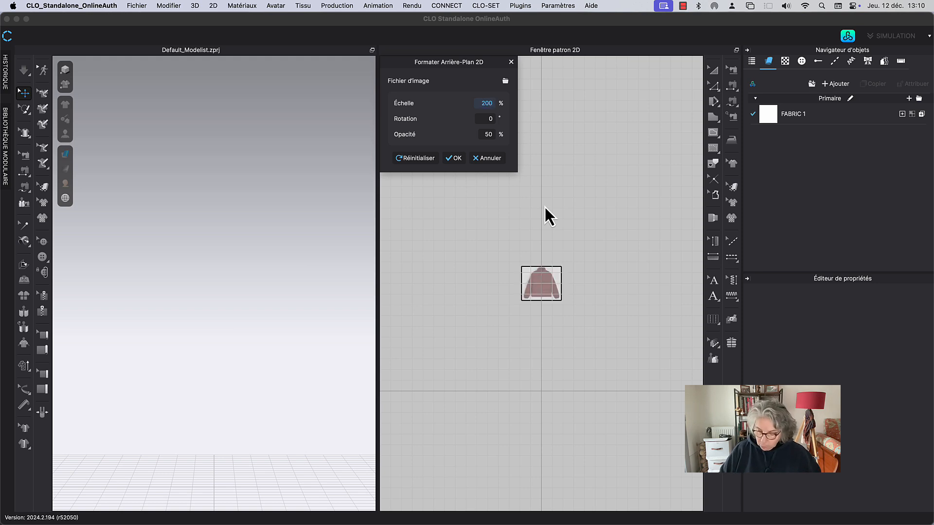
pyautogui.write('4')
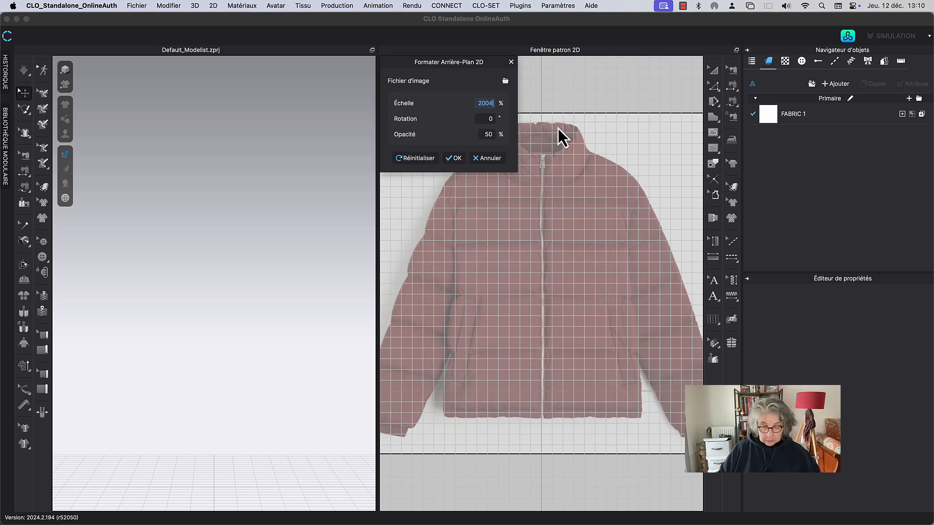
pyautogui.press('BackSpace')
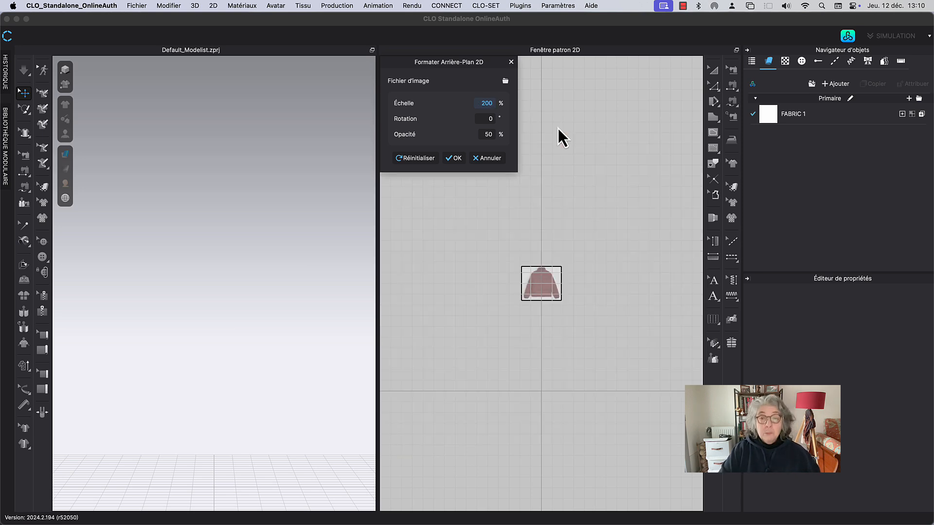
pyautogui.press('BackSpace')
pyautogui.press('BackSpace')
pyautogui.press('BackSpace')
pyautogui.write('400')
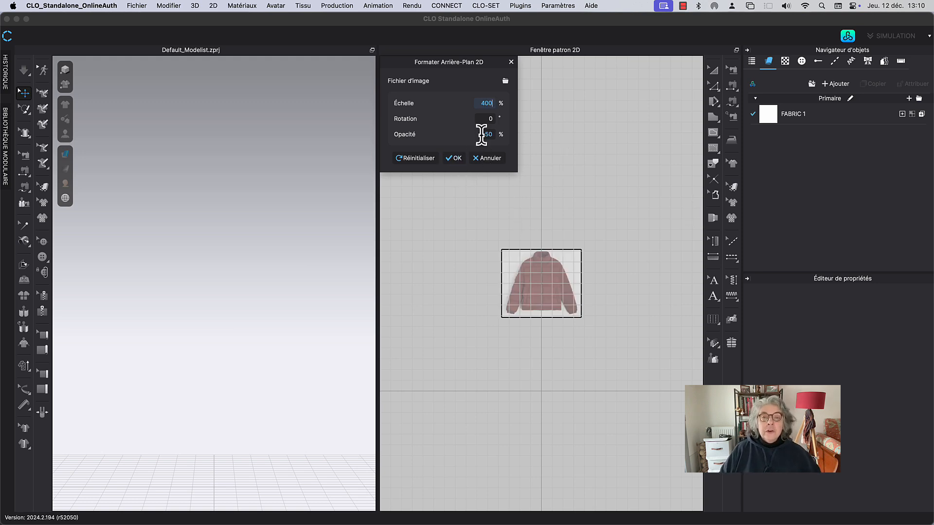
# Set the background image's opacity to 100% and apply the formatting.
pyautogui.moveTo(481, 134); pyautogui.dragTo(503, 135)
pyautogui.write('100')
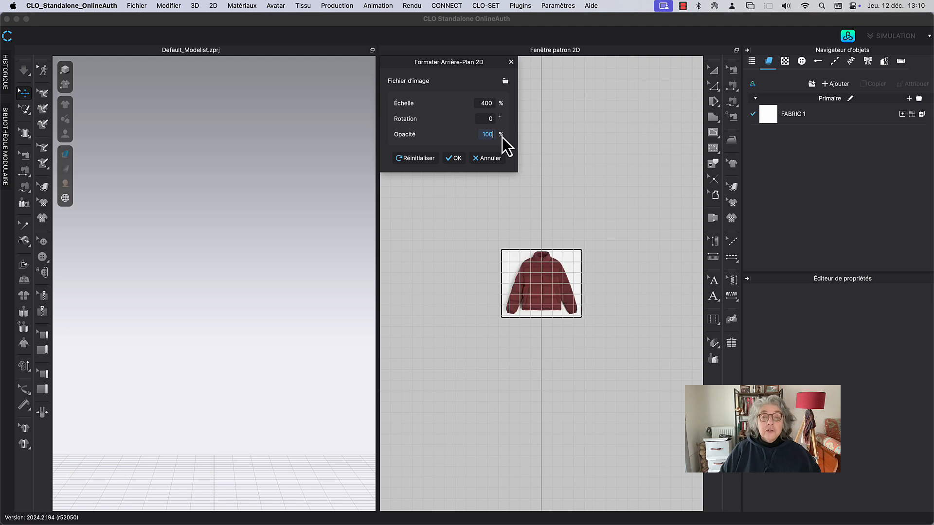
pyautogui.click(455, 158)
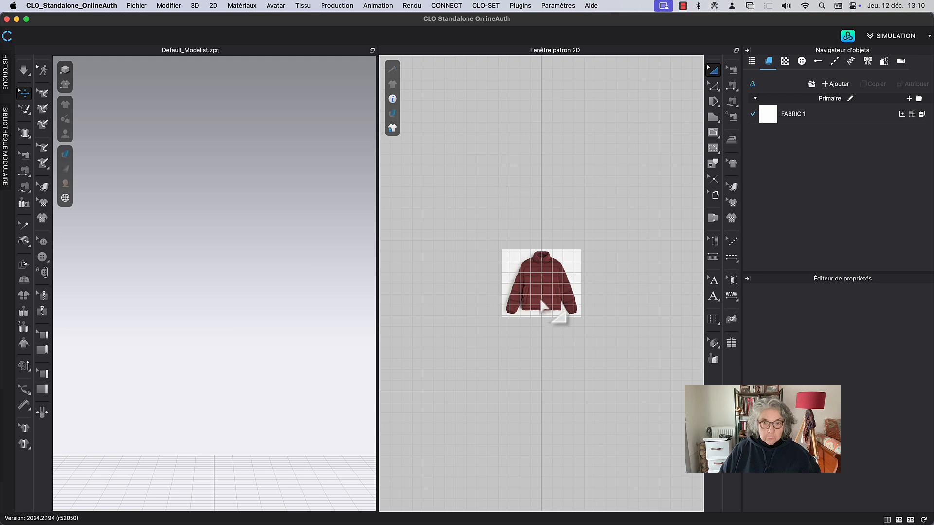
# Move the jacket background image up and to the left of the grid's vertical axis by reopening its 2D background formatting.
pyautogui.moveTo(508, 259); pyautogui.dragTo(565, 326)
pyautogui.moveTo(540, 267)
pyautogui.mouseDown()
pyautogui.moveTo(561, 314)
pyautogui.moveTo(554, 301)
pyautogui.mouseUp()
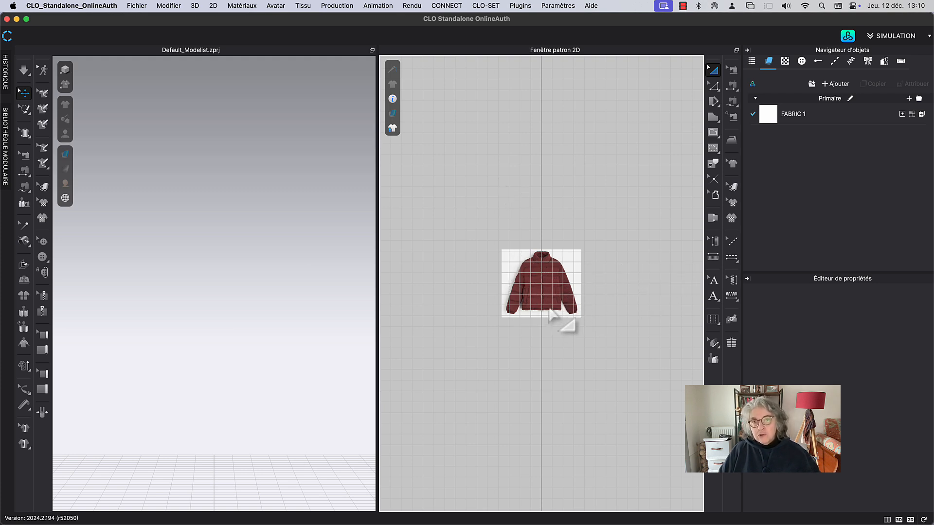
pyautogui.rightClick(546, 299)
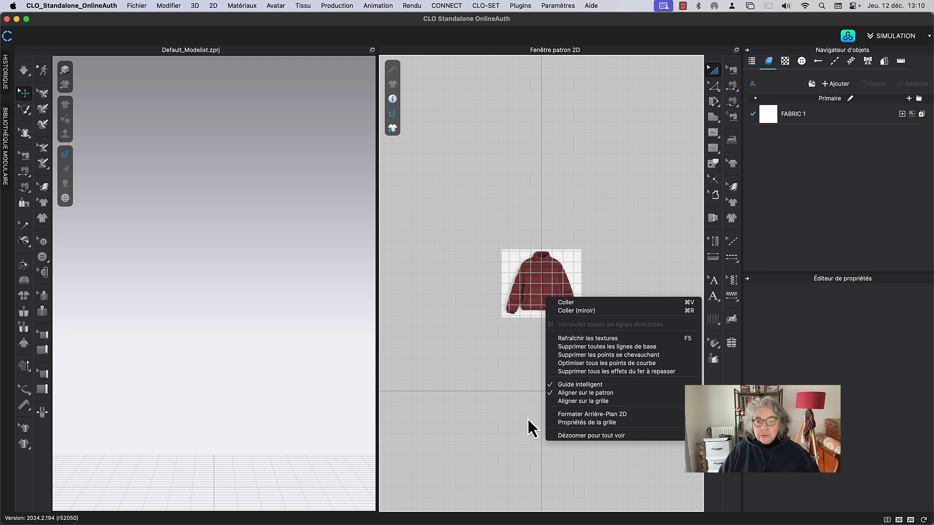
pyautogui.click(588, 415)
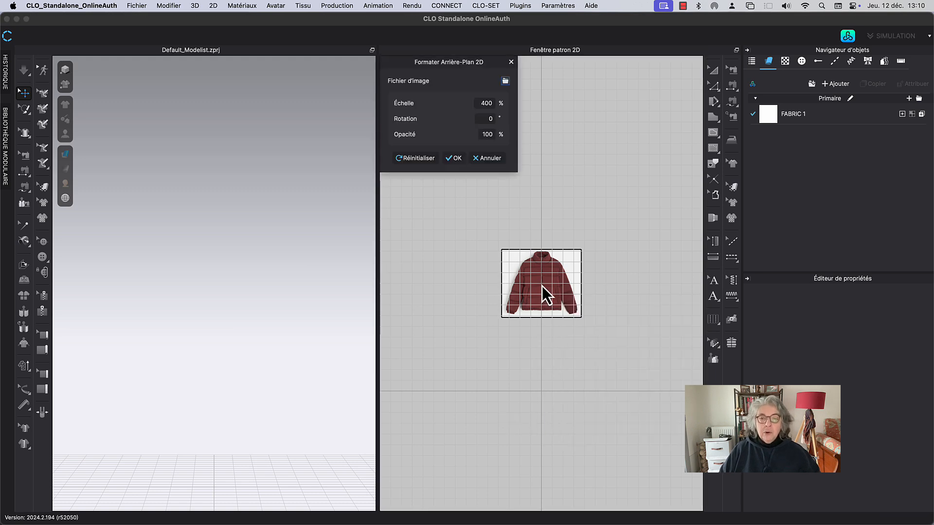
pyautogui.moveTo(542, 286); pyautogui.dragTo(437, 248)
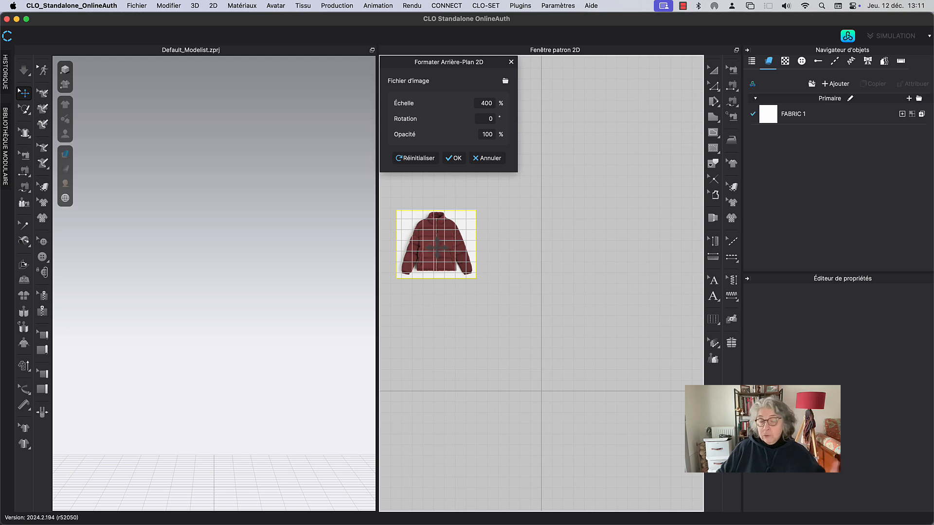
pyautogui.click(449, 161)
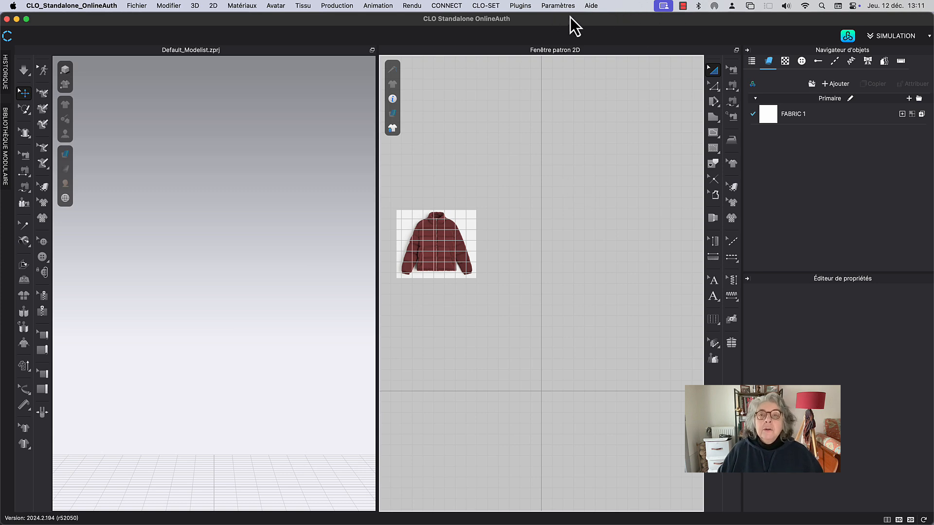
# Turn off the 2D grid display in the grid properties.
pyautogui.click(549, 6)
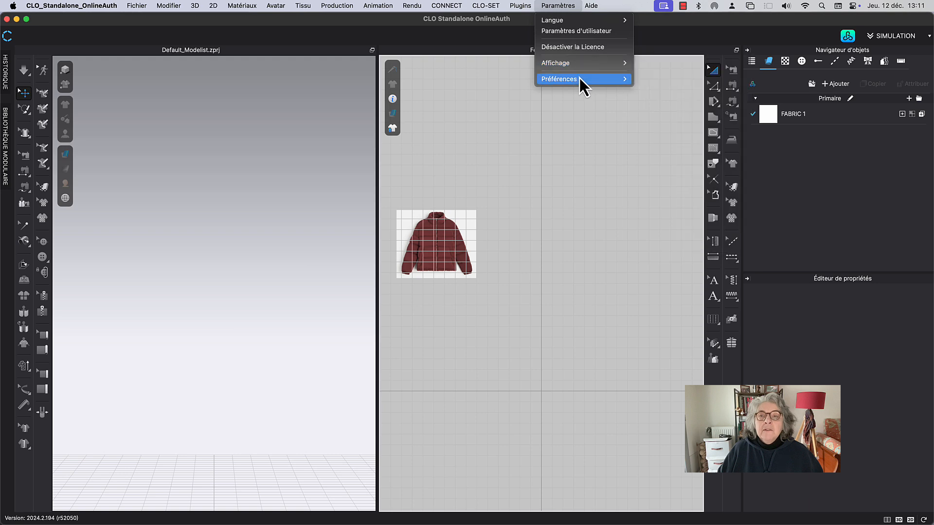
pyautogui.moveTo(579, 81)
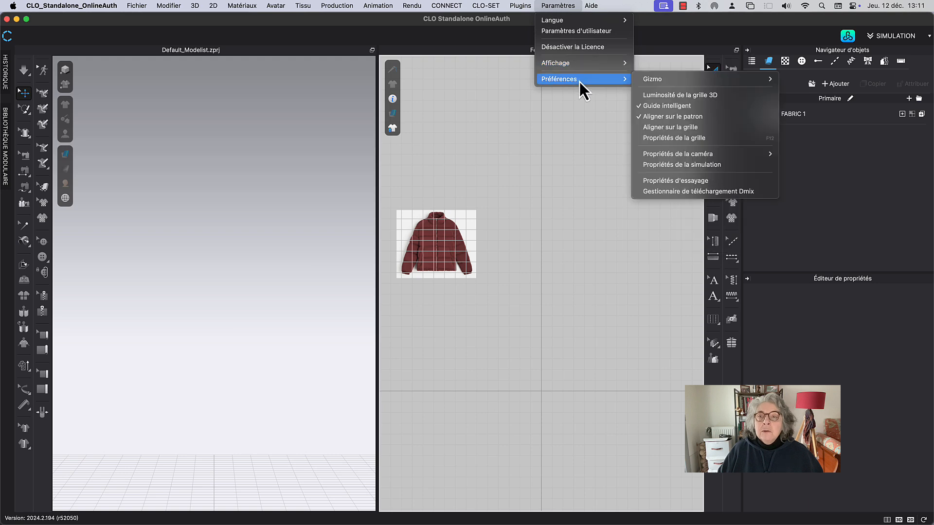
pyautogui.click(691, 139)
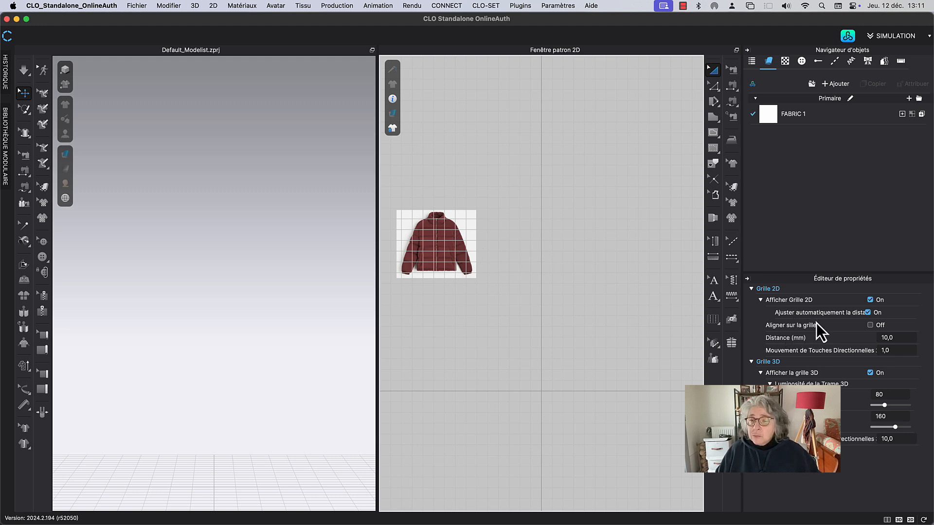
pyautogui.click(871, 300)
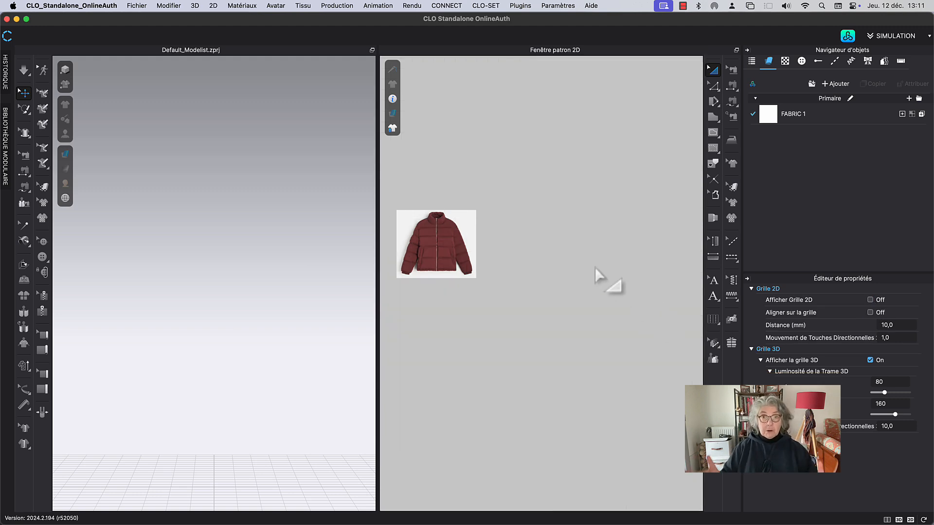
# Examine the puffer jacket background image up close in the 2D pattern window.
pyautogui.scroll(5, 508, 232)
pyautogui.moveTo(521, 267); pyautogui.dragTo(606, 297, button='middle')
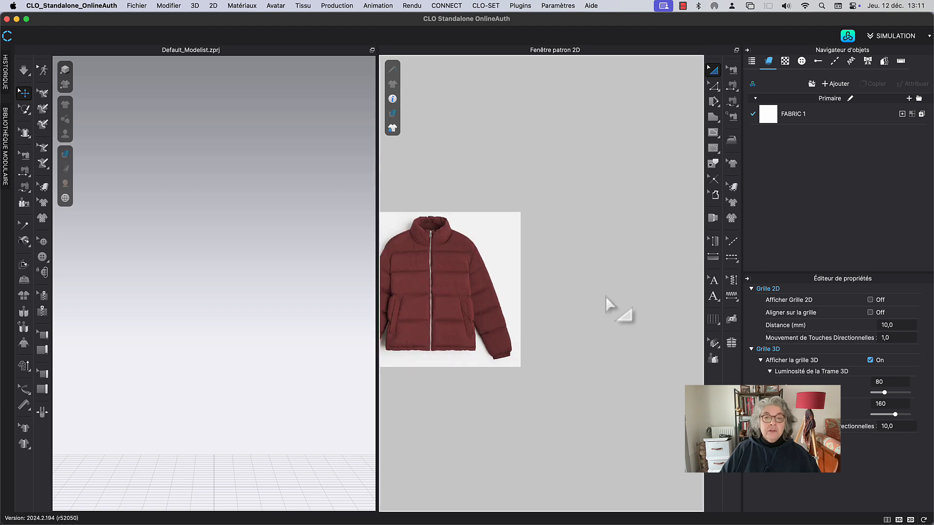
pyautogui.scroll(4, 576, 300)
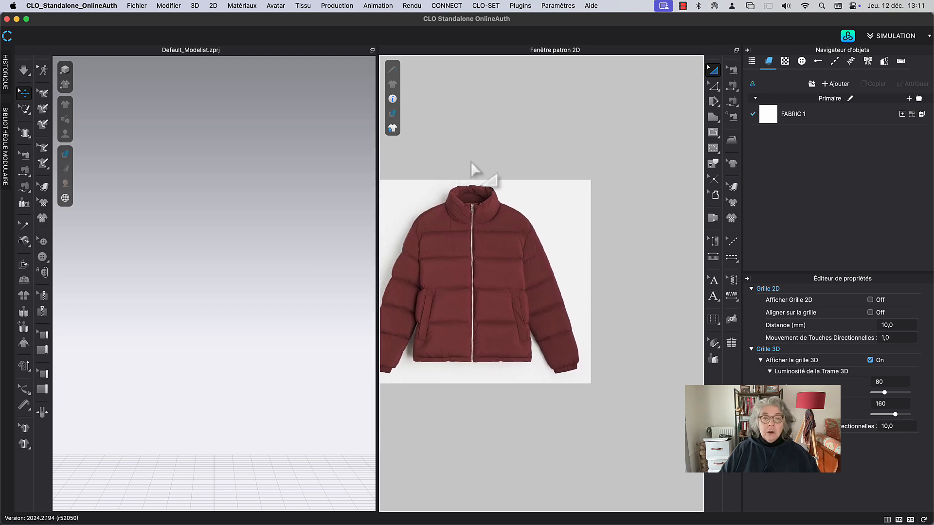
pyautogui.scroll(-1, 484, 203)
pyautogui.scroll(-2, 482, 199)
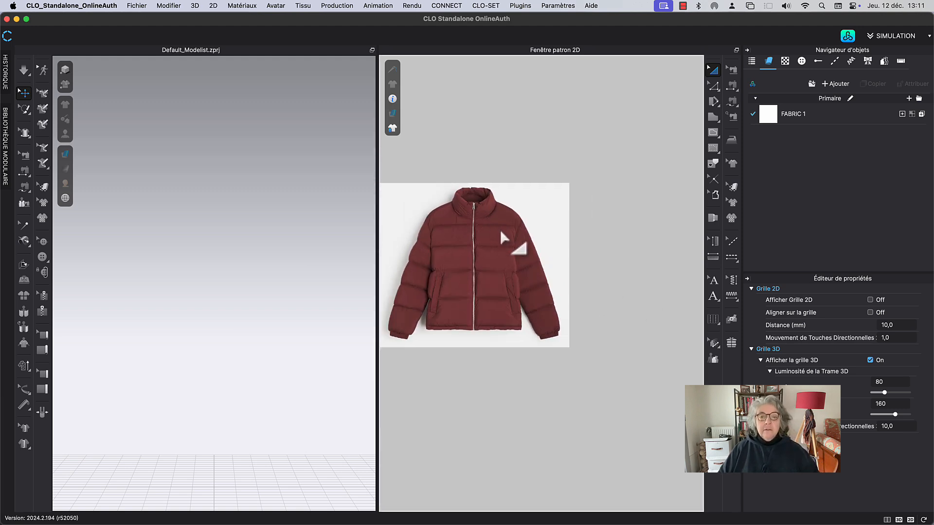
pyautogui.scroll(-2, 501, 230)
pyautogui.moveTo(538, 246); pyautogui.dragTo(520, 246, button='middle')
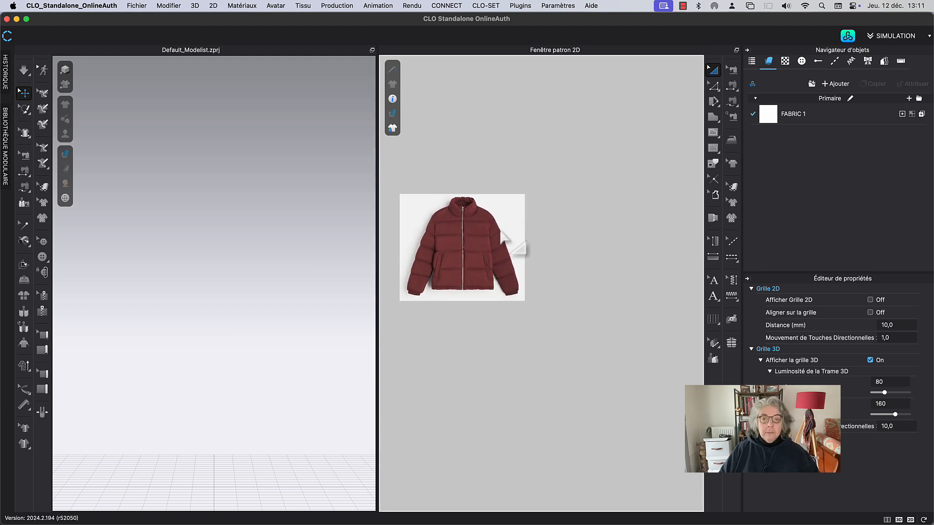
# Load the male avatar MV2.1_Leo.avt from the asset library's Avatar > Male folder.
pyautogui.click(847, 37)
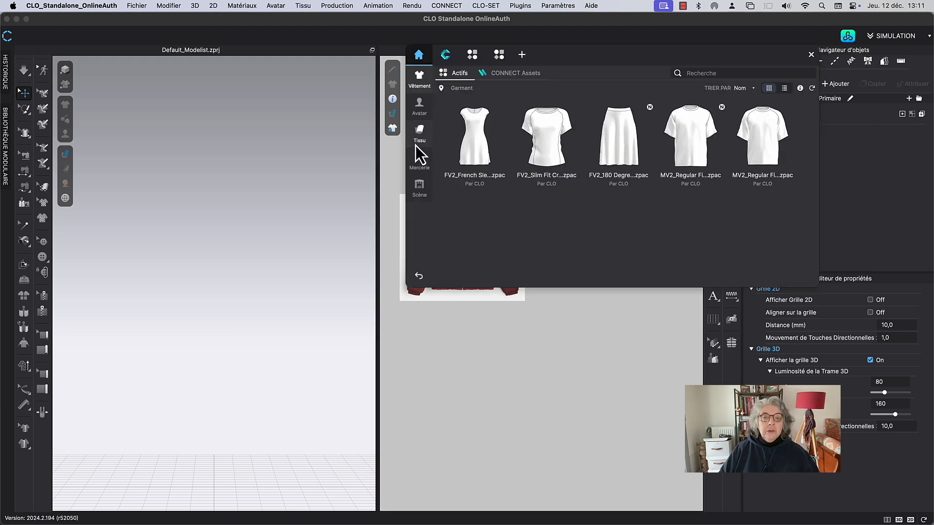
pyautogui.click(419, 106)
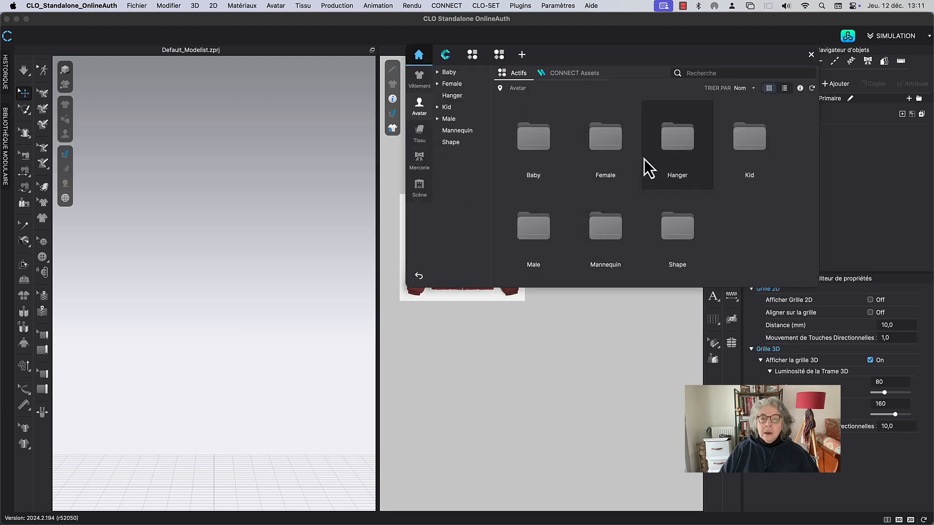
pyautogui.doubleClick(547, 215)
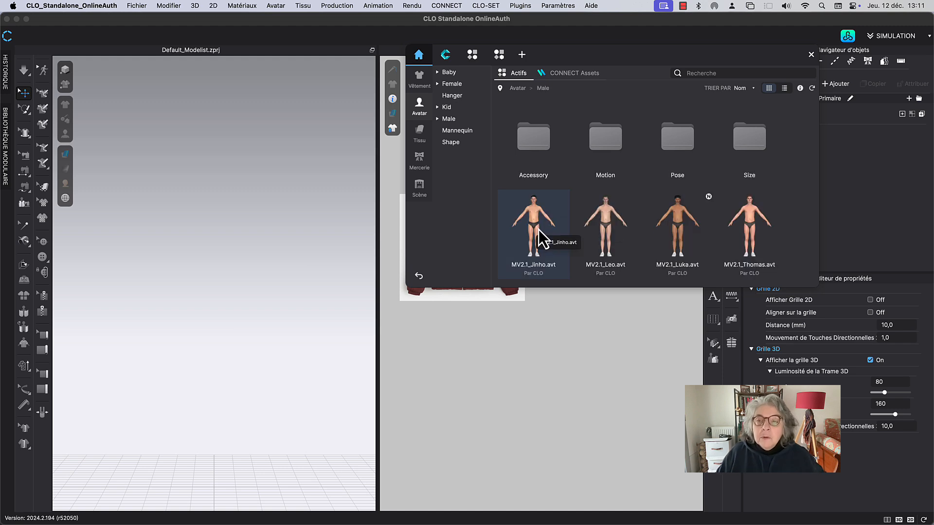
pyautogui.doubleClick(604, 216)
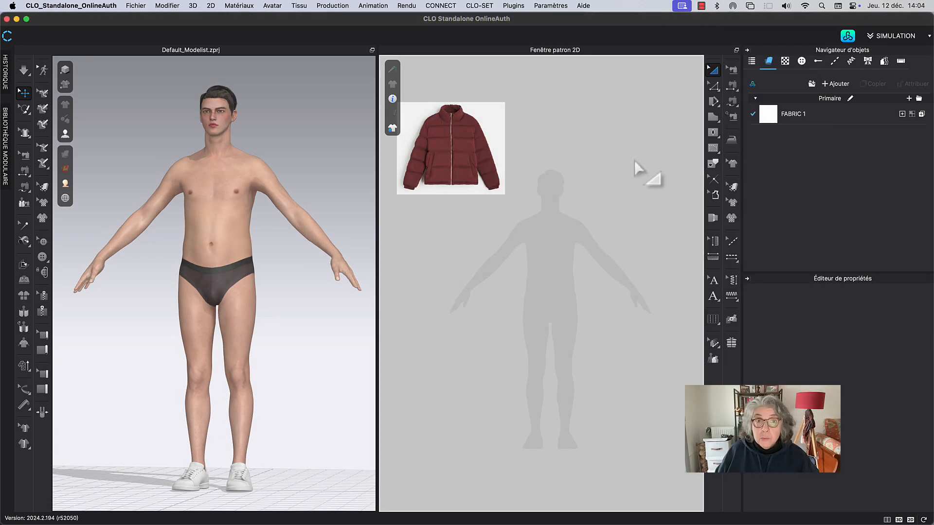
# Open the avatar editor, switch the size category to Standard Sizing and look through its US_ASTM_Male size files.
pyautogui.click(271, 6)
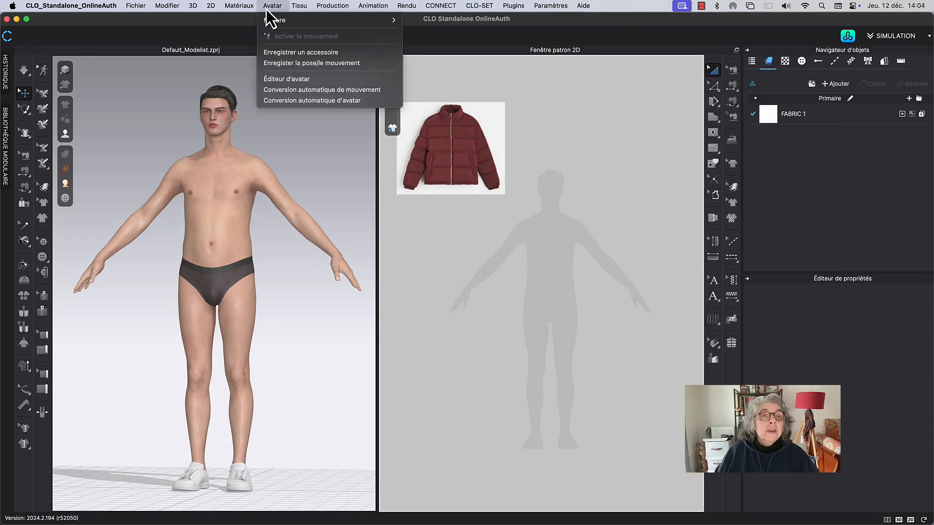
pyautogui.click(296, 80)
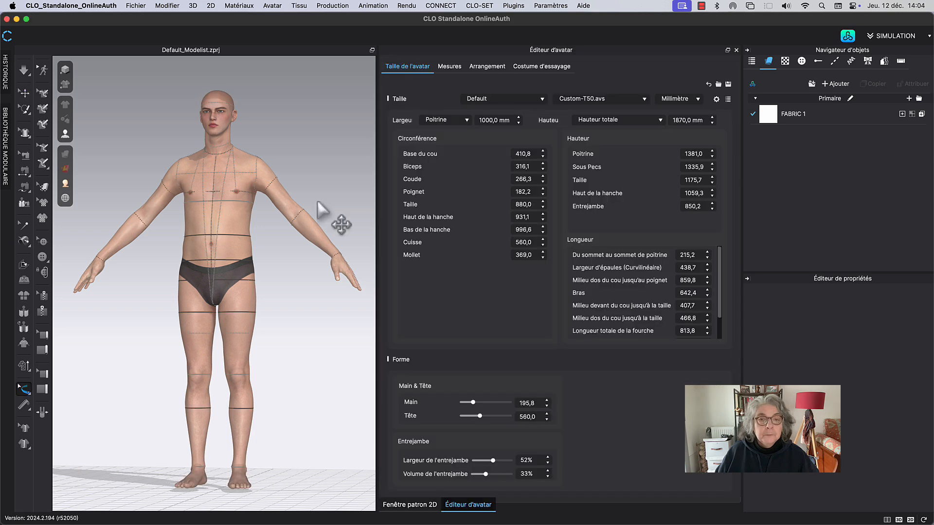
pyautogui.click(480, 99)
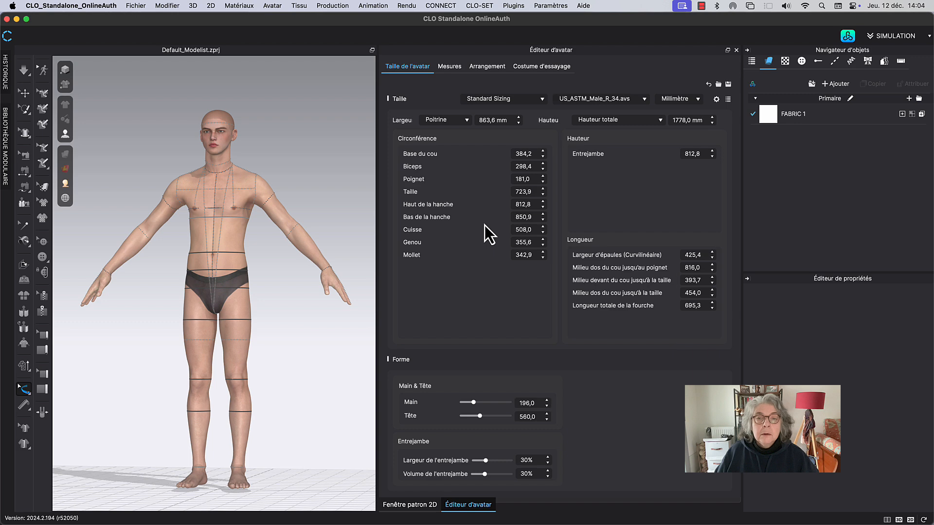
pyautogui.click(580, 104)
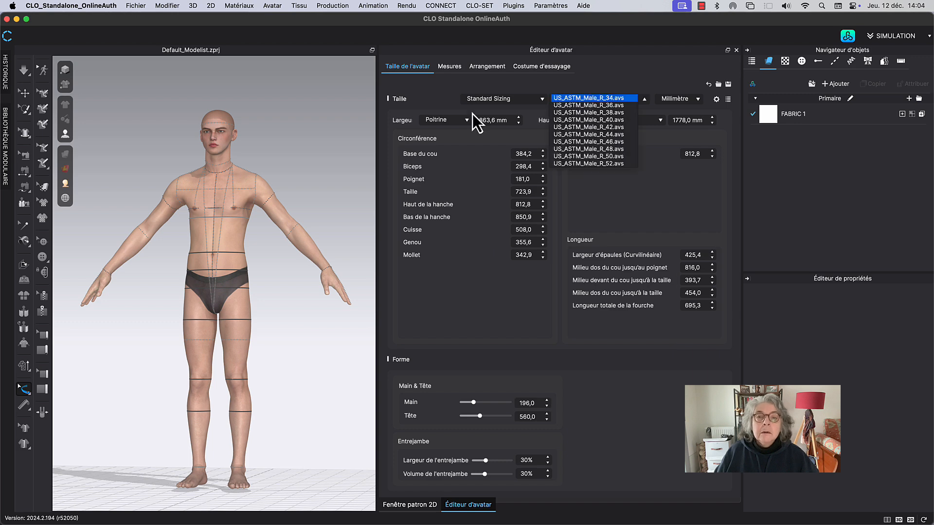
# Set the avatar's size category to Custom with Custom-T50.avs and close the avatar editor.
pyautogui.click(479, 99)
pyautogui.click(481, 98)
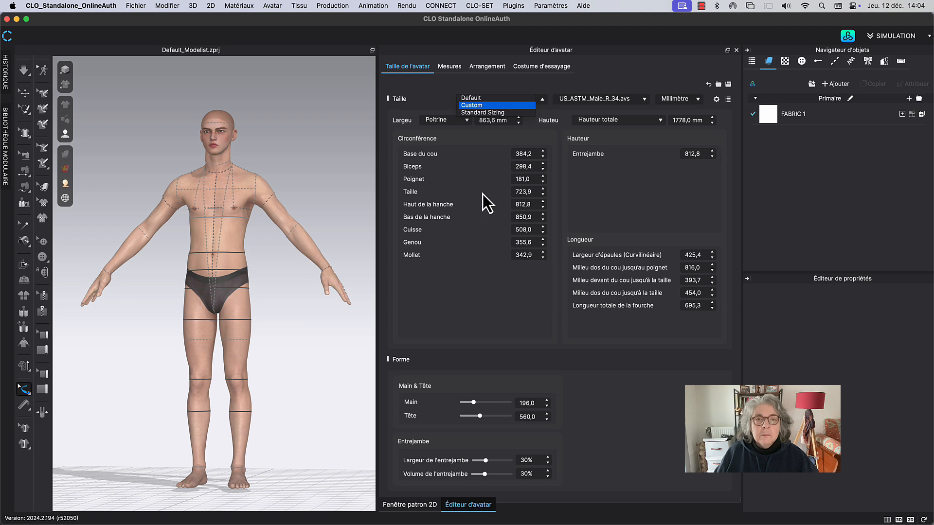
pyautogui.press('Return')
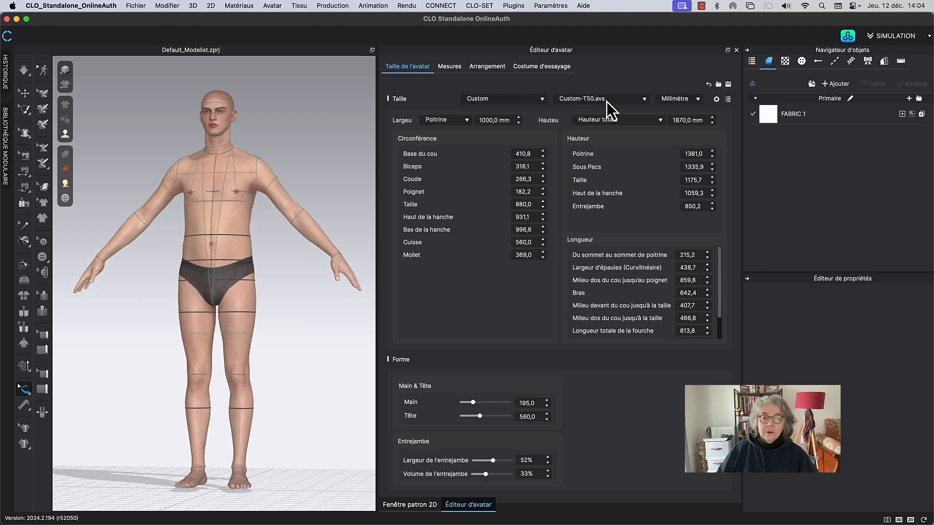
pyautogui.click(737, 49)
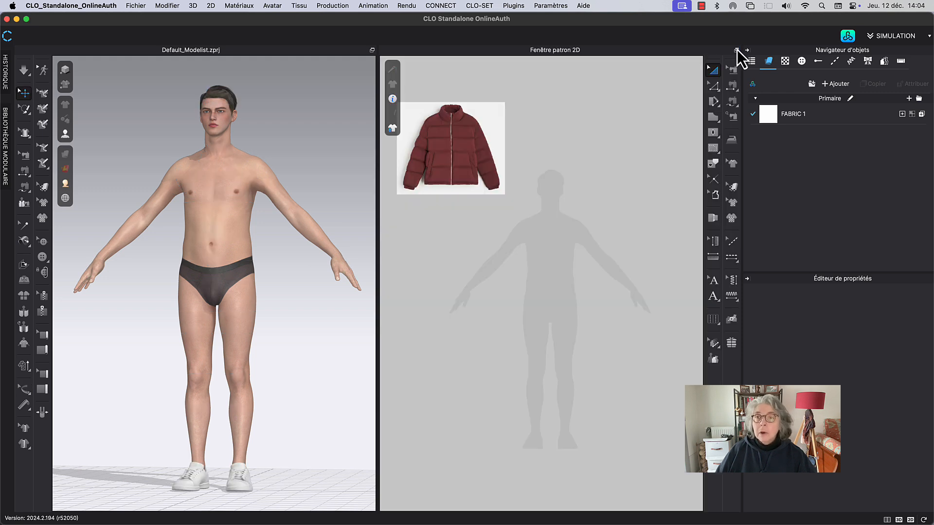
# Add the buste T50 project from the Base folder, loading its garment without the avatar and keeping the current avatar's size and pose.
pyautogui.moveTo(311, 319); pyautogui.dragTo(319, 321, button='right')
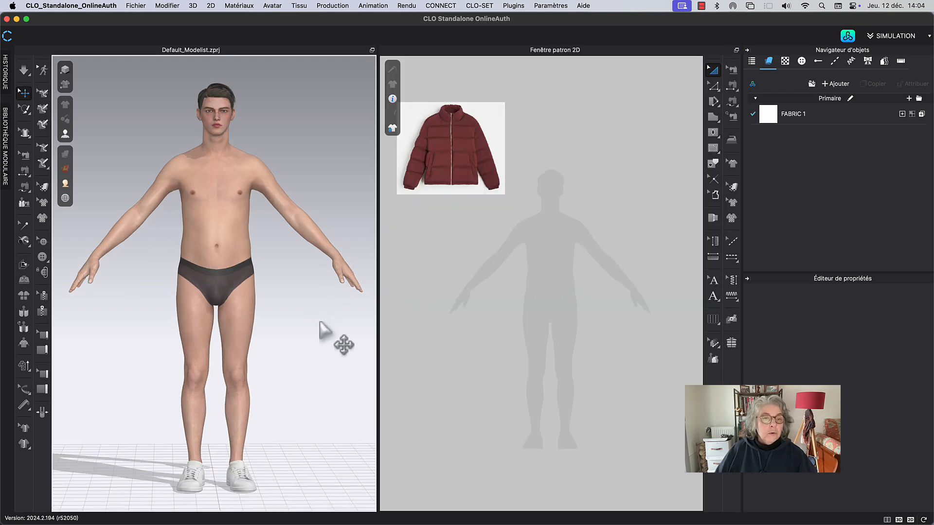
pyautogui.moveTo(456, 210); pyautogui.dragTo(445, 211, button='right')
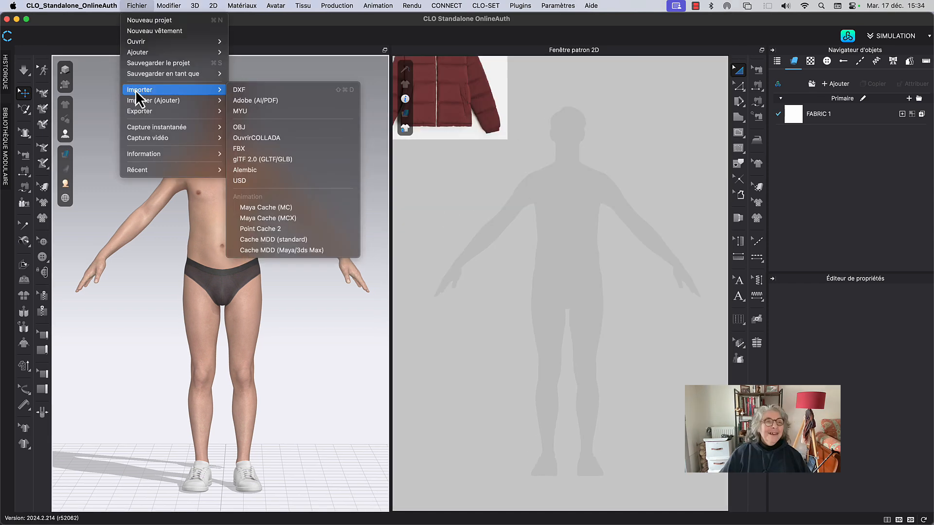
pyautogui.moveTo(144, 51)
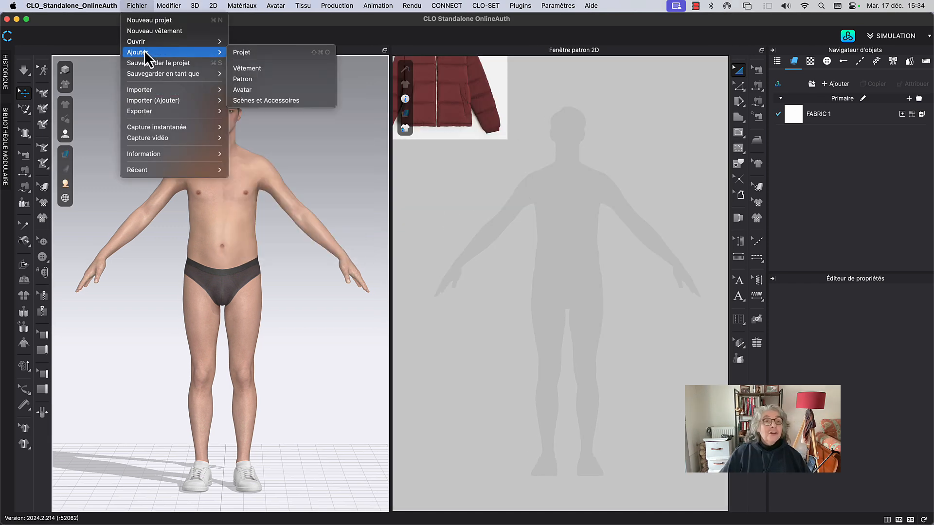
pyautogui.click(266, 51)
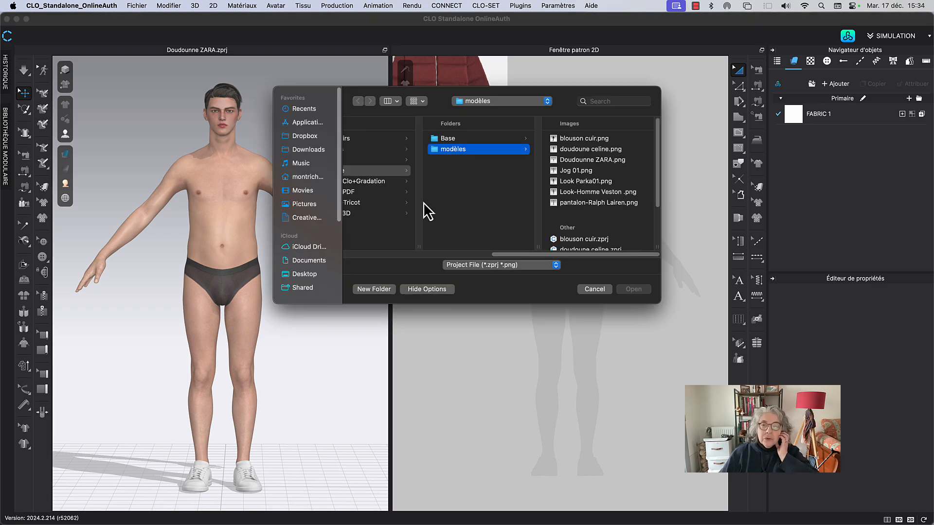
pyautogui.click(457, 139)
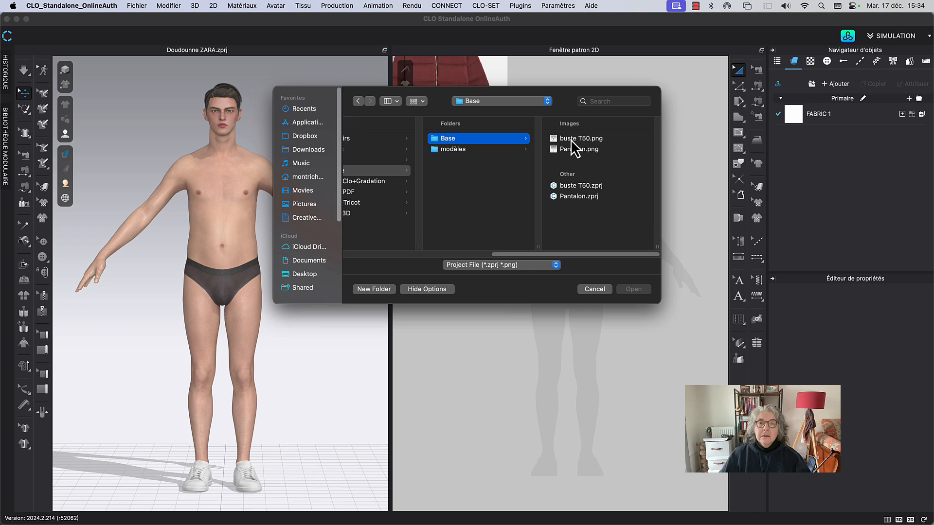
pyautogui.click(574, 139)
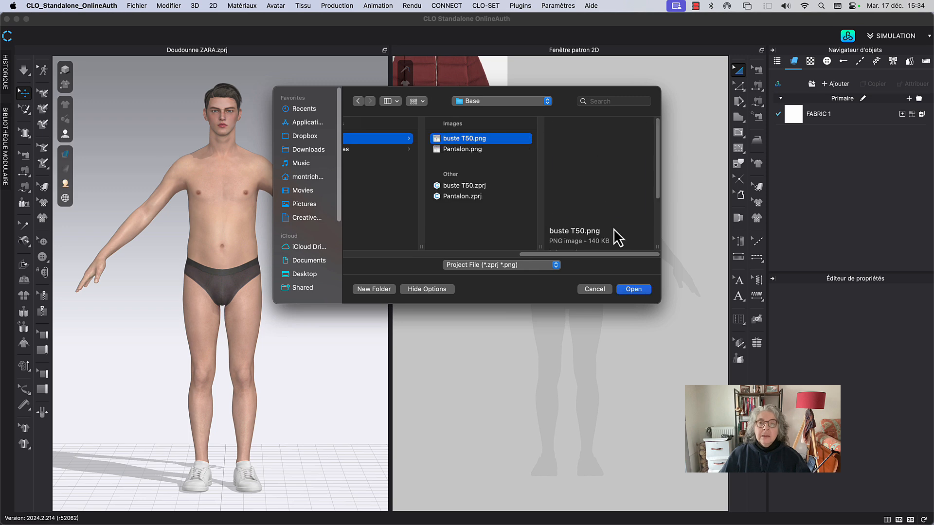
pyautogui.click(633, 290)
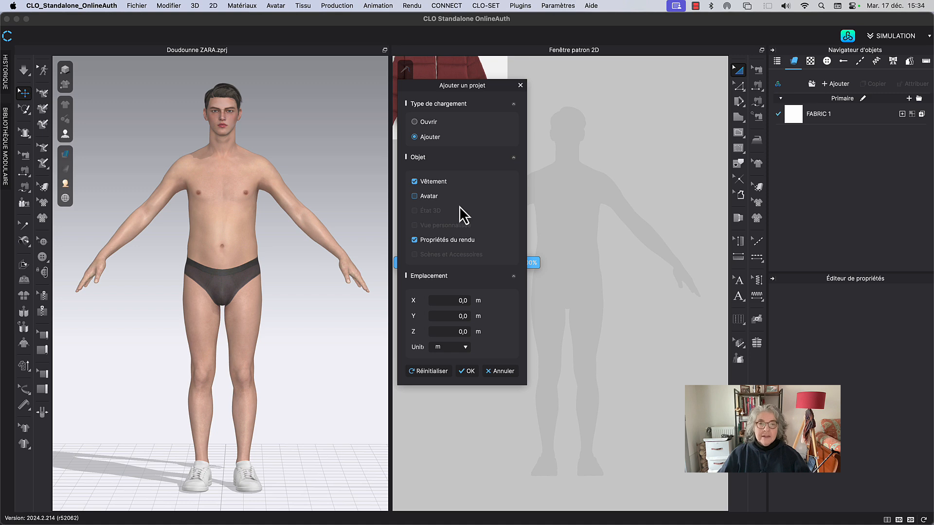
pyautogui.click(471, 372)
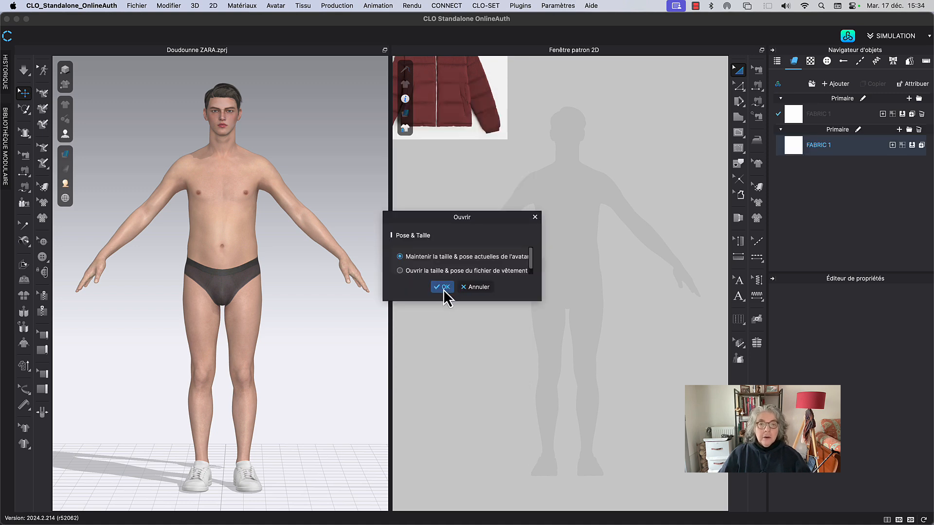
pyautogui.click(443, 287)
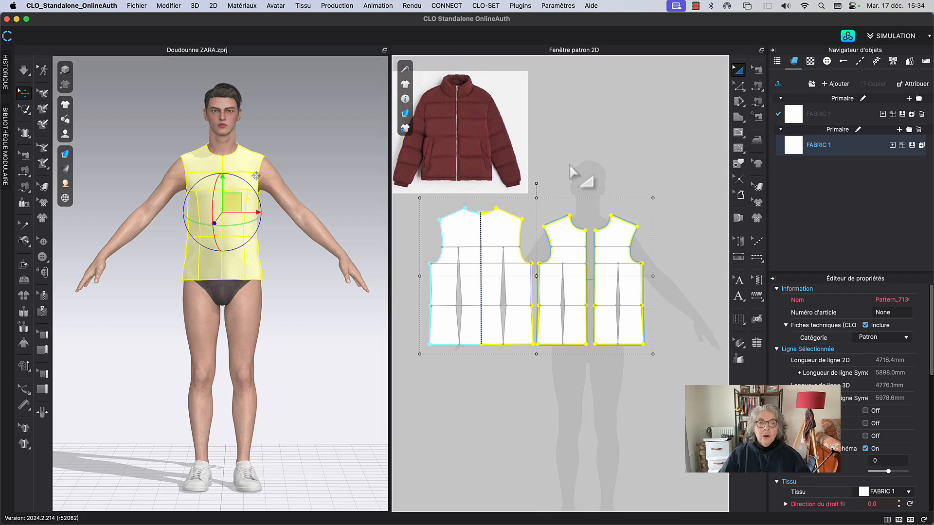
# Move the back bodice pattern away from the two front pieces in the 2D window and clear the selection.
pyautogui.moveTo(308, 313); pyautogui.dragTo(141, 312, button='right')
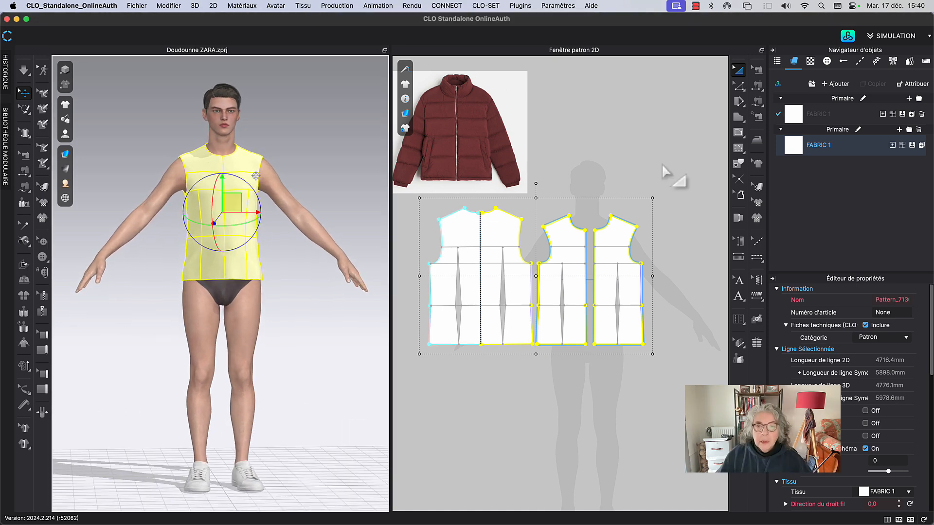
pyautogui.moveTo(671, 173); pyautogui.dragTo(631, 177, button='right')
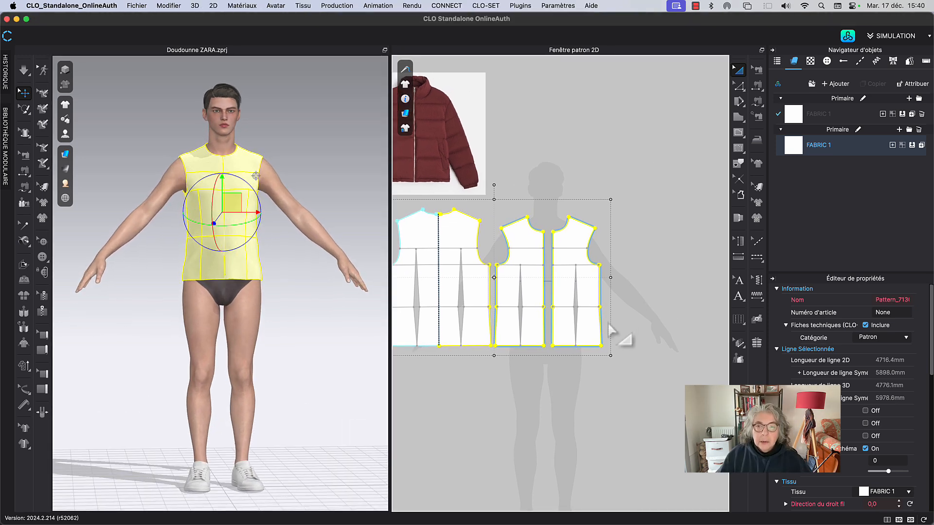
pyautogui.scroll(4, 615, 324)
pyautogui.moveTo(634, 317); pyautogui.dragTo(675, 322, button='middle')
pyautogui.click(653, 311)
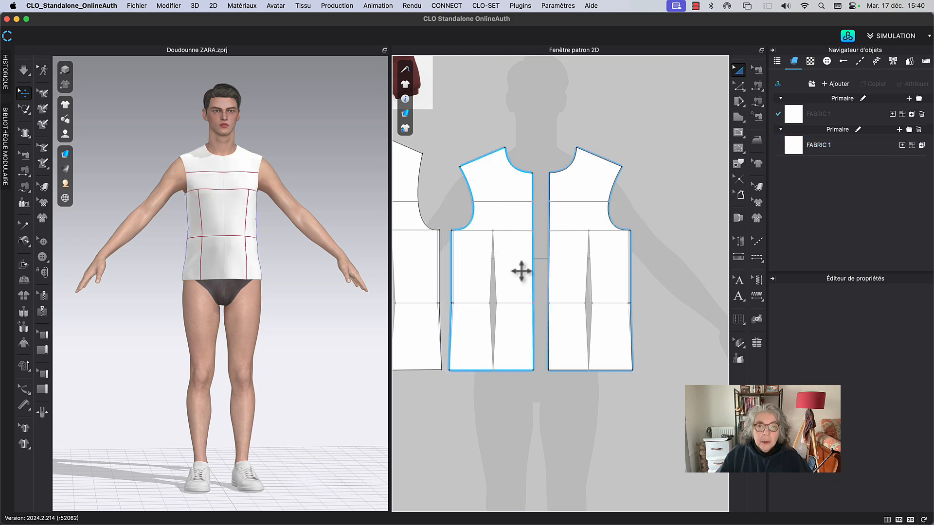
pyautogui.moveTo(513, 271); pyautogui.dragTo(704, 284, button='middle')
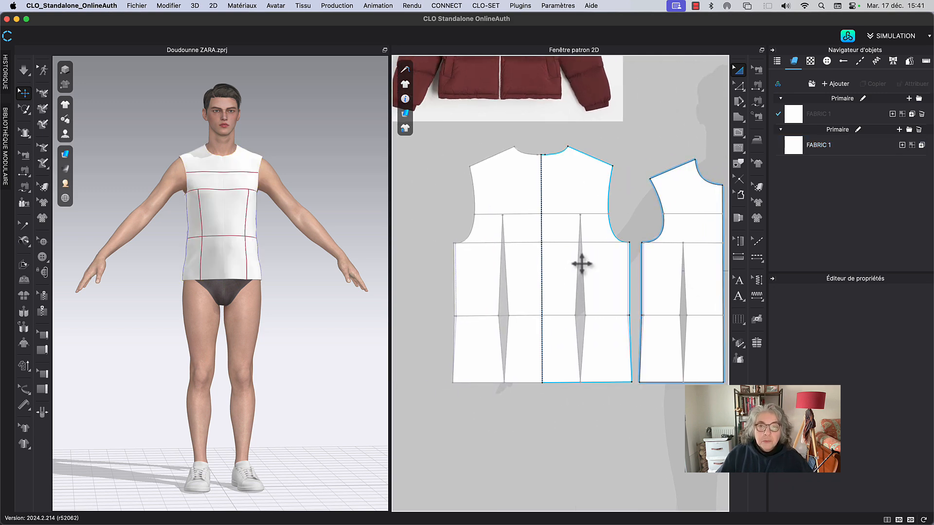
pyautogui.moveTo(542, 261); pyautogui.dragTo(447, 261)
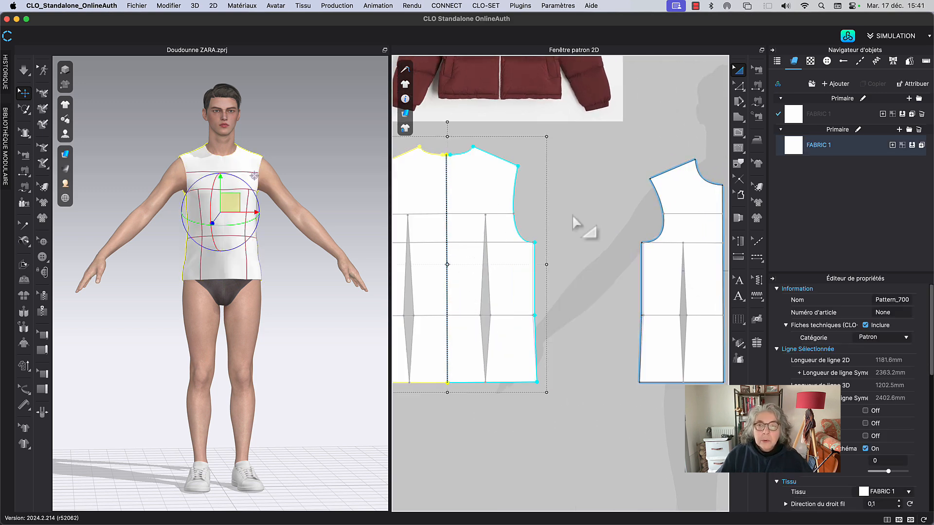
pyautogui.moveTo(626, 223); pyautogui.dragTo(504, 223, button='middle')
pyautogui.click(501, 221)
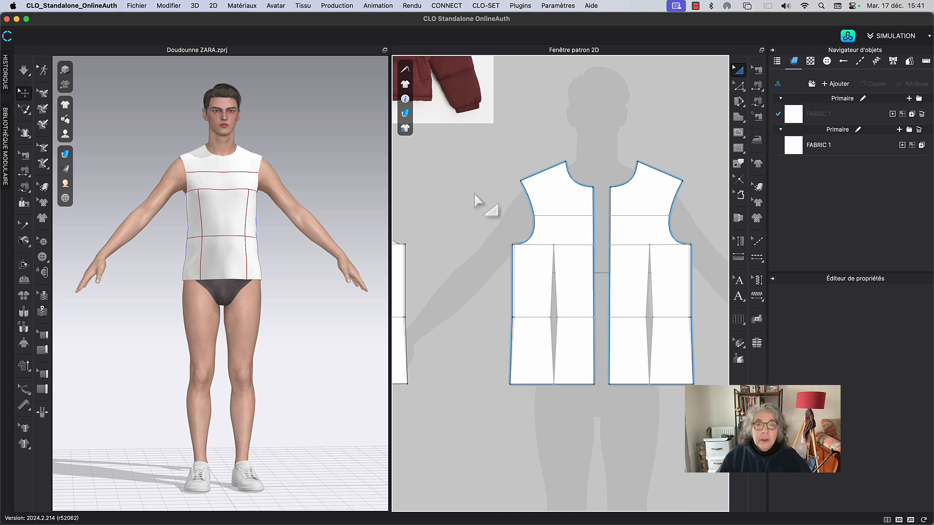
# Examine the waist dart's internal lines on the front bodice with the Edit Pattern tool and check the pattern locking options.
pyautogui.click(742, 88)
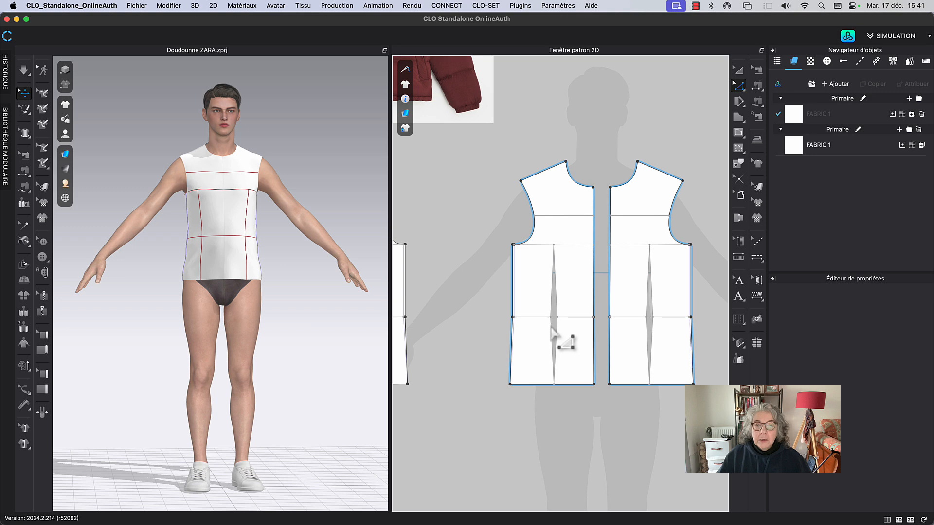
pyautogui.click(550, 323)
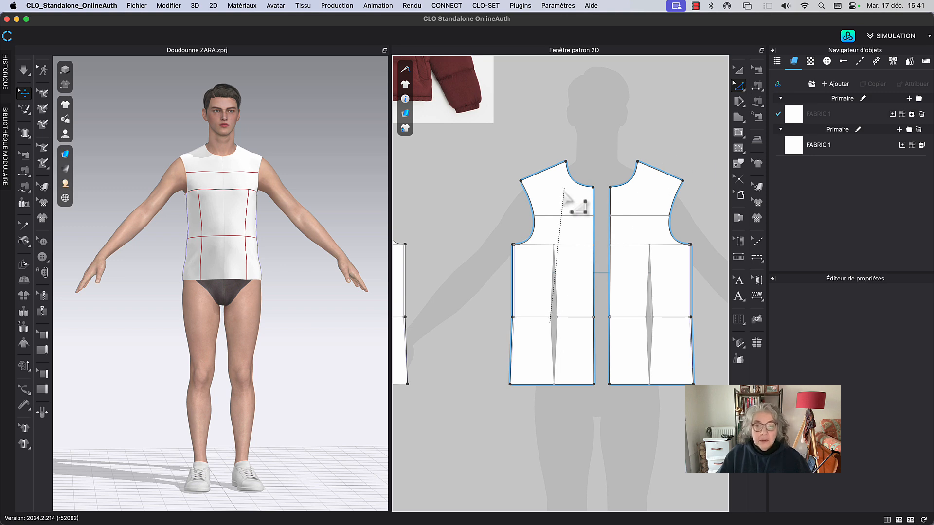
pyautogui.moveTo(563, 190); pyautogui.dragTo(562, 191)
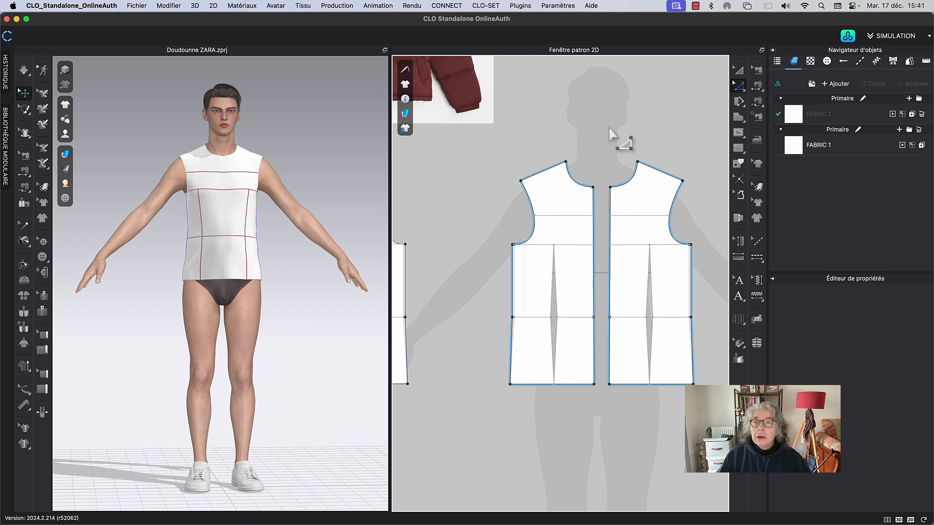
pyautogui.click(742, 89)
pyautogui.click(740, 88)
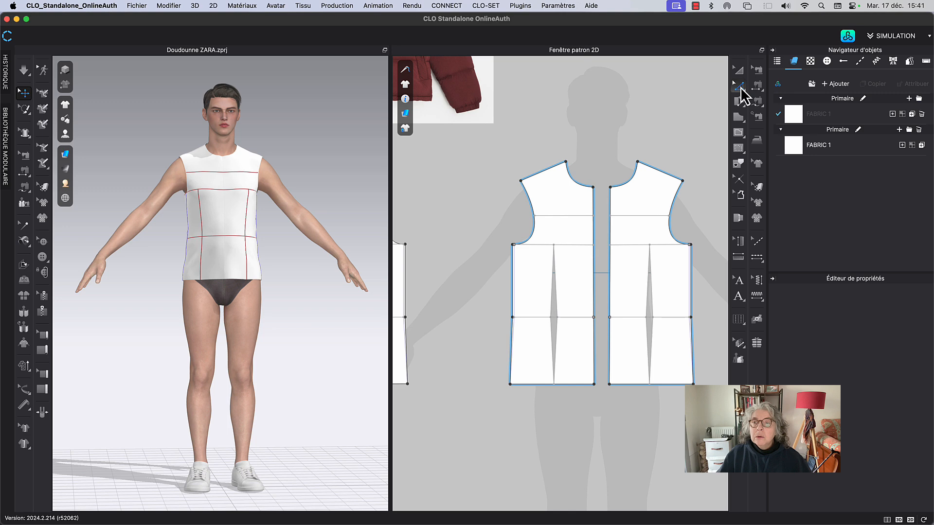
pyautogui.click(741, 91)
pyautogui.click(807, 89)
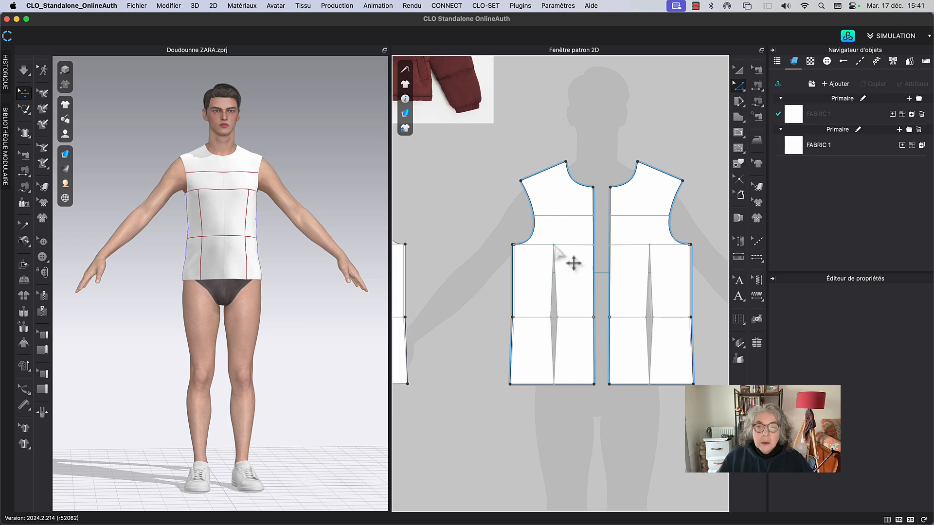
pyautogui.moveTo(409, 137)
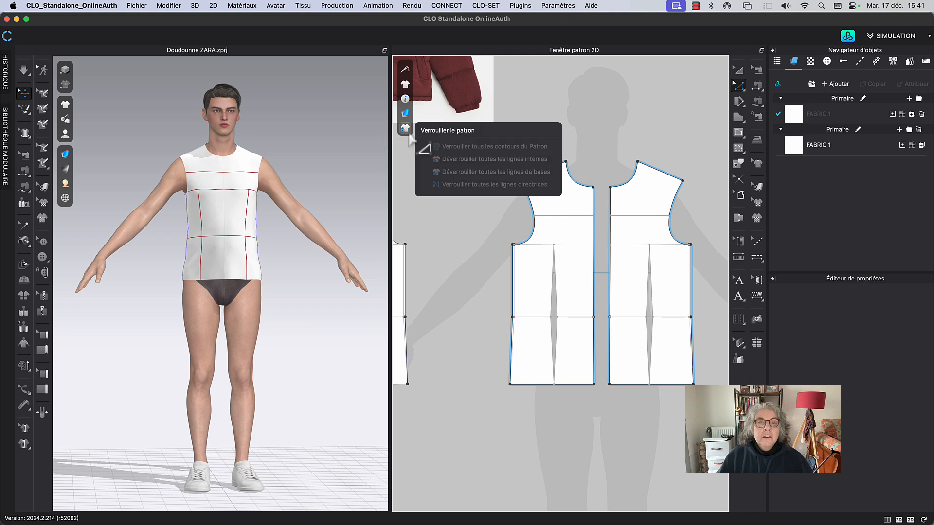
pyautogui.click(475, 160)
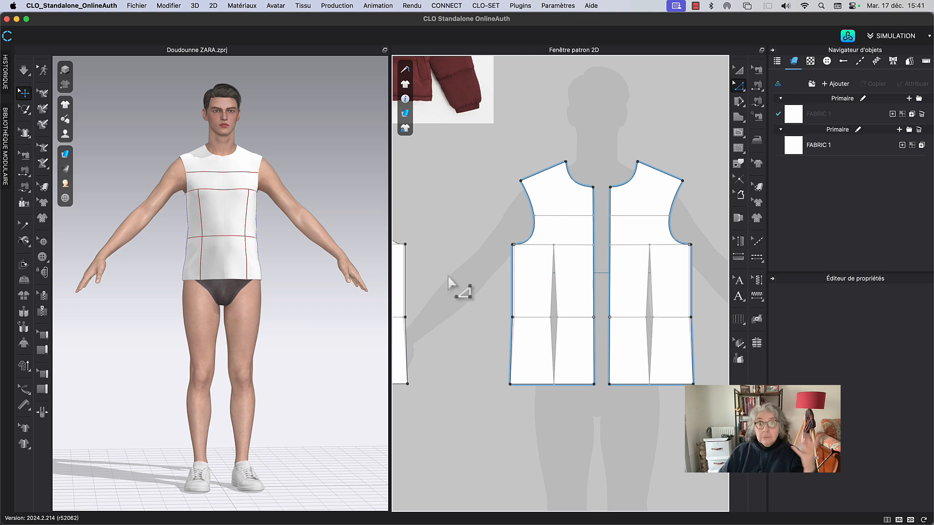
# Save the puffer jacket project.
pyautogui.click(137, 6)
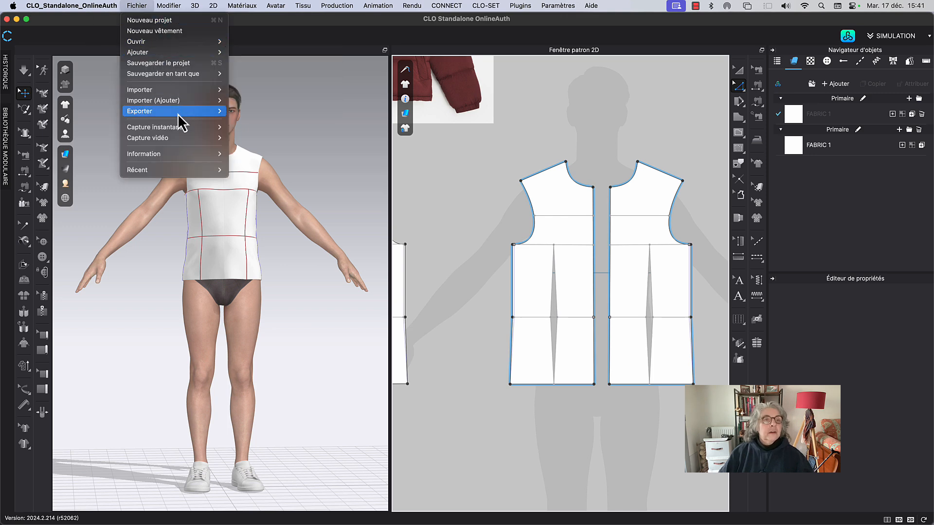
pyautogui.click(188, 64)
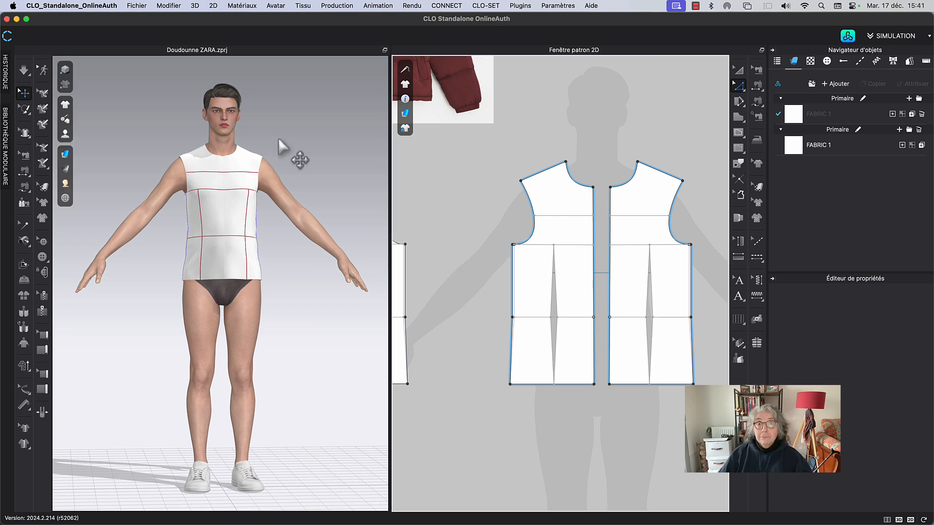
# Restart CLO and reopen the recent project Doudounne ZARA.zprj.
pyautogui.click(68, 6)
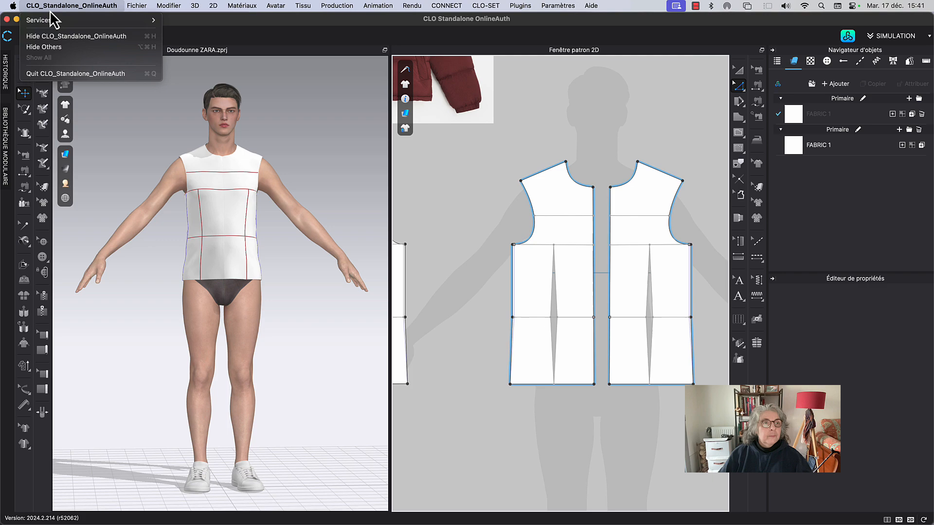
pyautogui.click(77, 74)
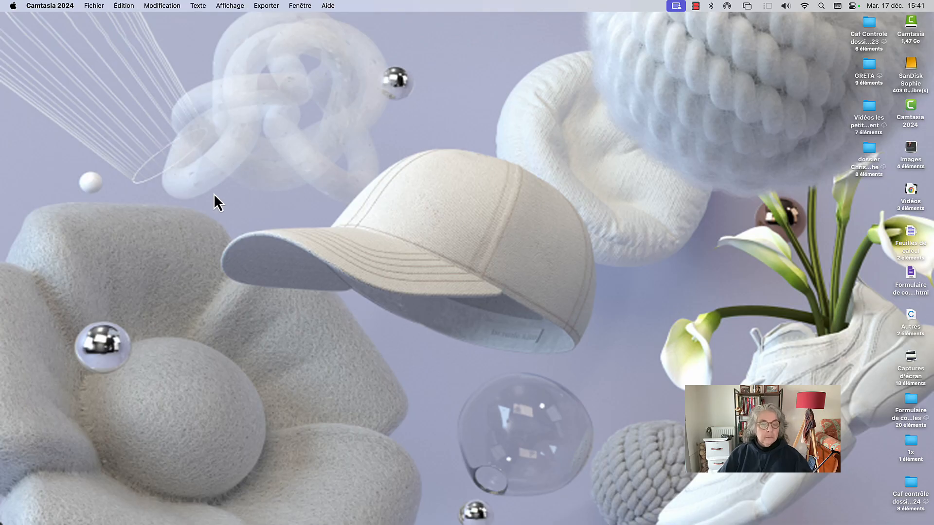
pyautogui.moveTo(341, 510)
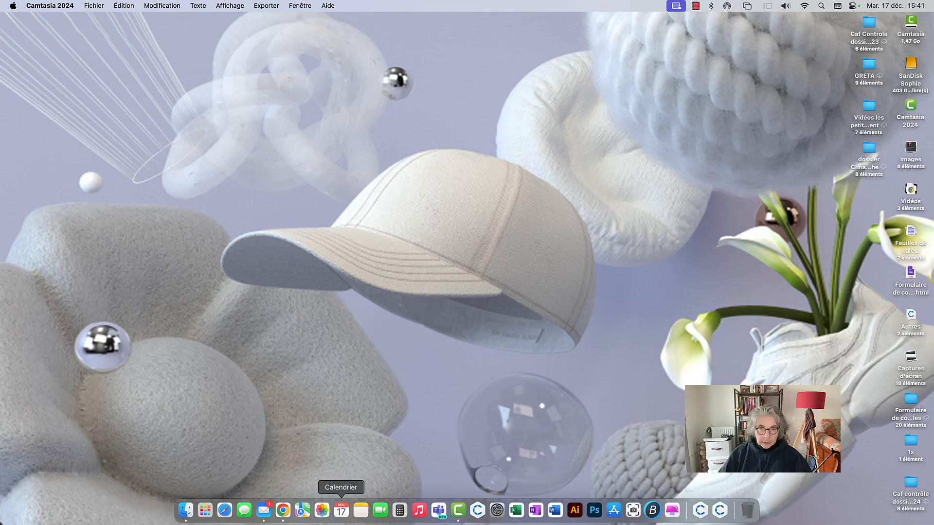
pyautogui.click(477, 515)
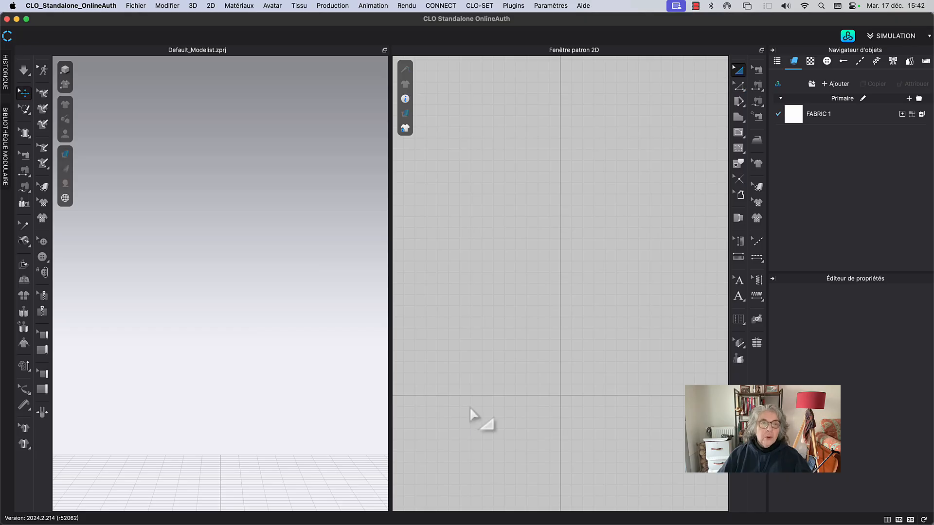
pyautogui.click(136, 6)
pyautogui.moveTo(176, 171)
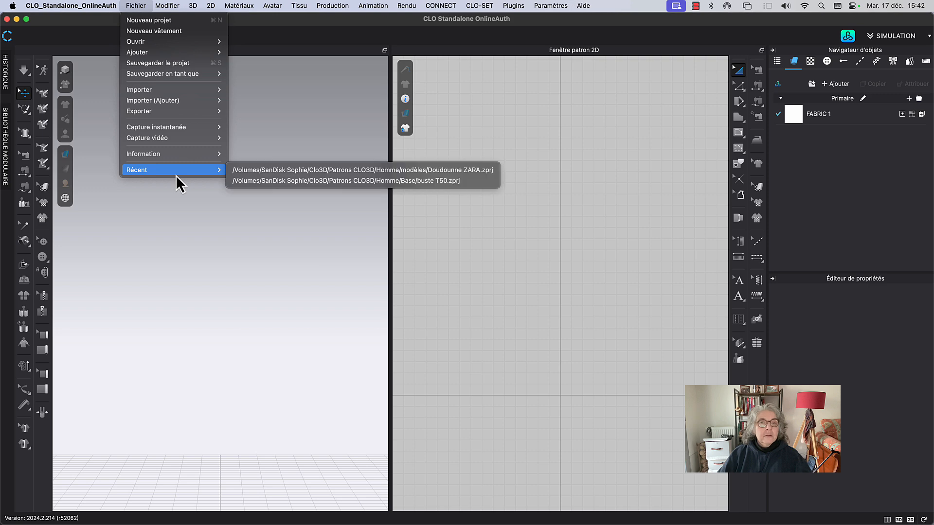
pyautogui.click(360, 169)
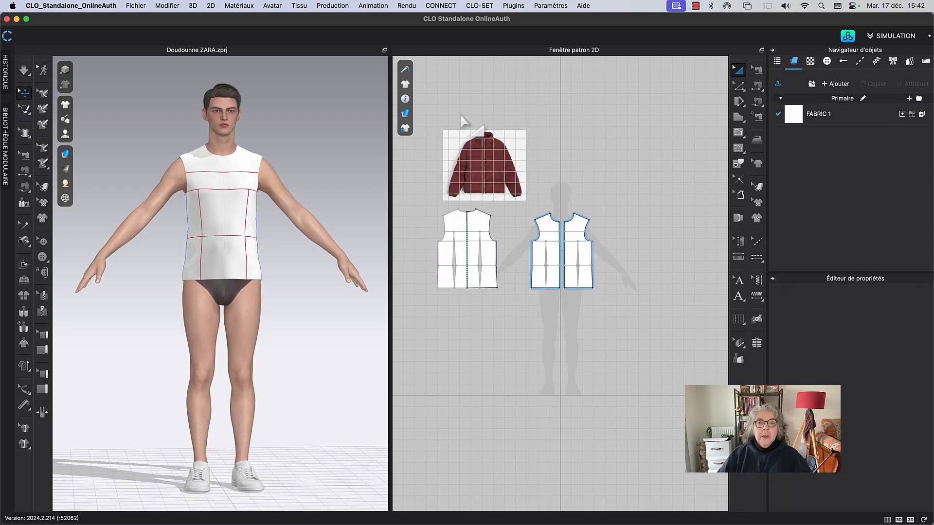
# Turn off the display of the 2D grid in the grid properties.
pyautogui.rightClick(585, 158)
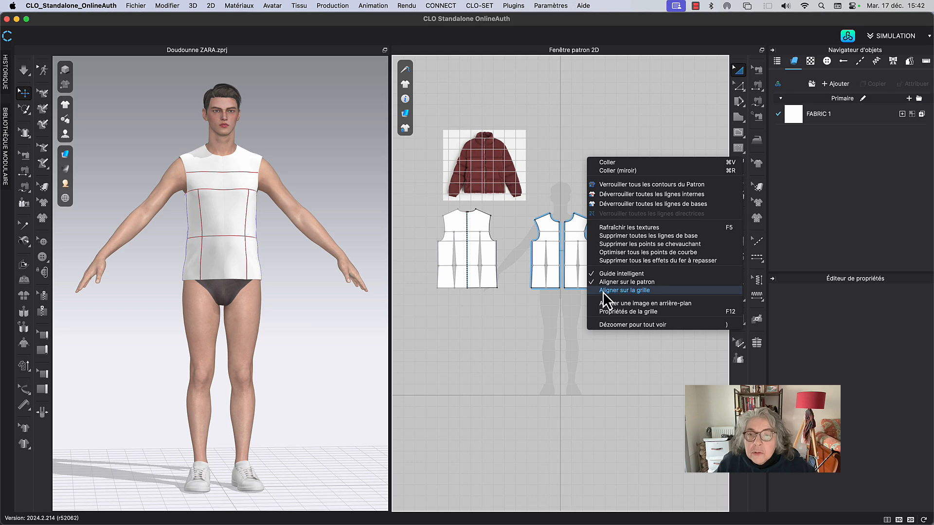
pyautogui.click(603, 290)
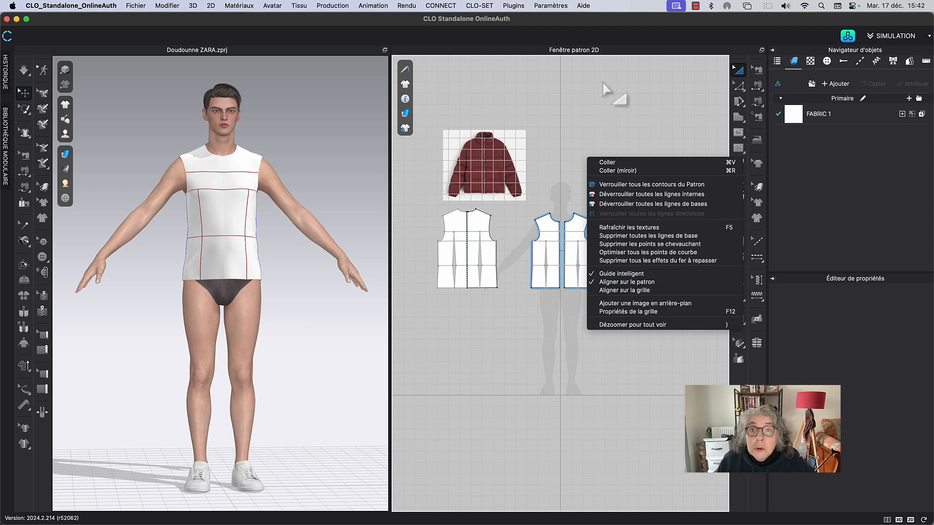
pyautogui.click(551, 6)
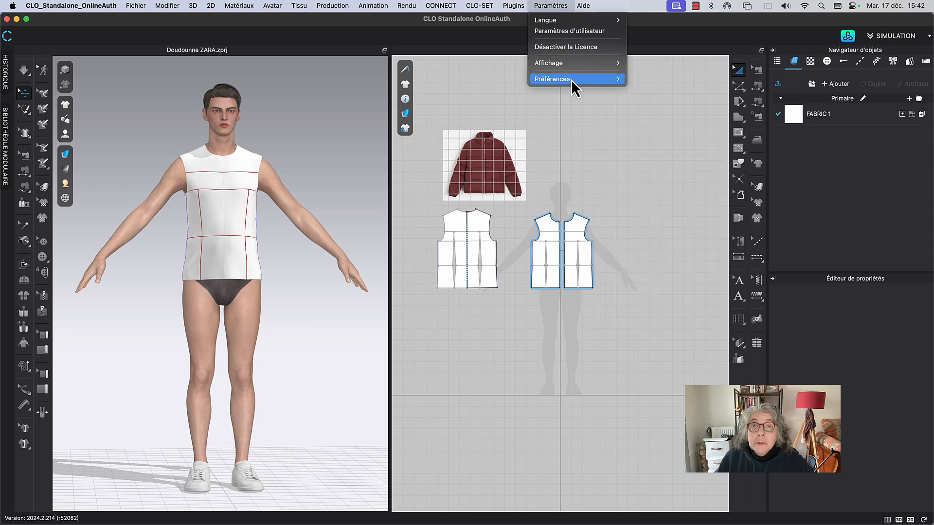
pyautogui.moveTo(571, 80)
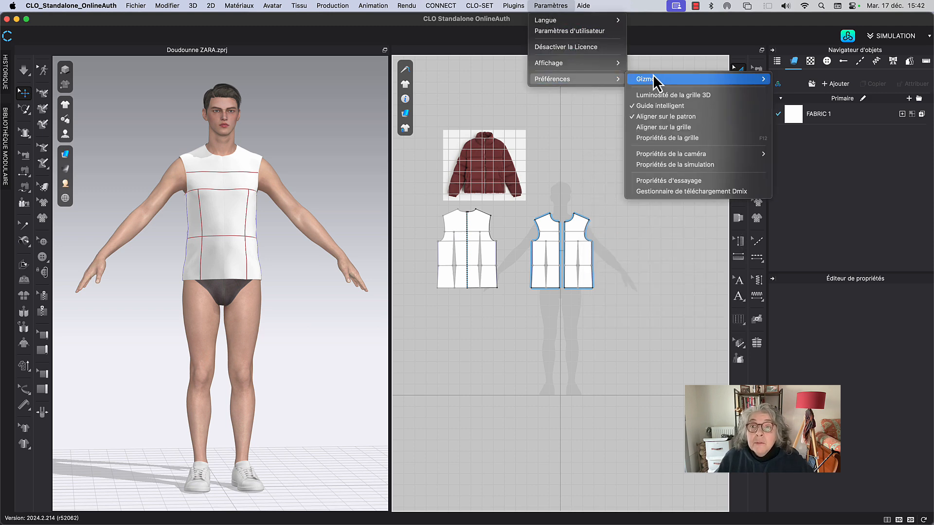
pyautogui.click(659, 139)
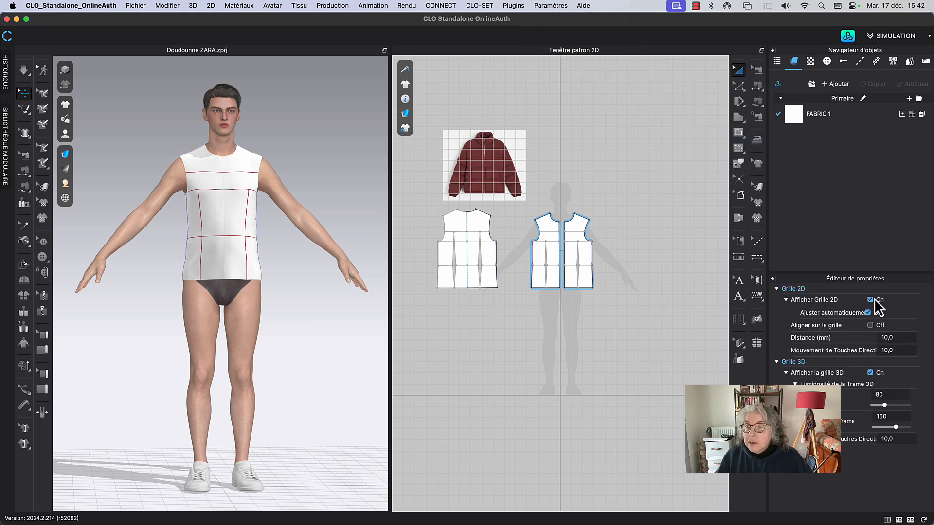
pyautogui.click(871, 299)
# Unlock all internal lines and delete the waist darts from both front bodice pieces.
pyautogui.scroll(4, 581, 188)
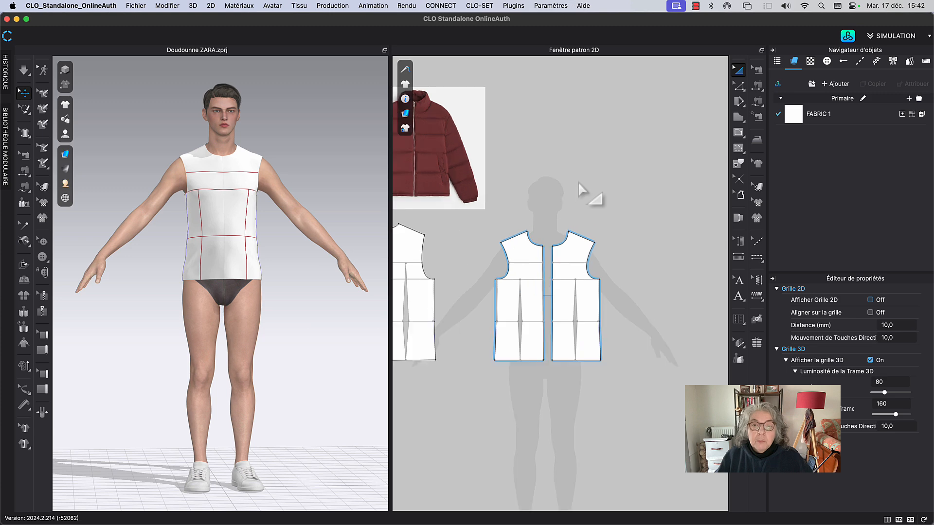
pyautogui.scroll(8, 580, 185)
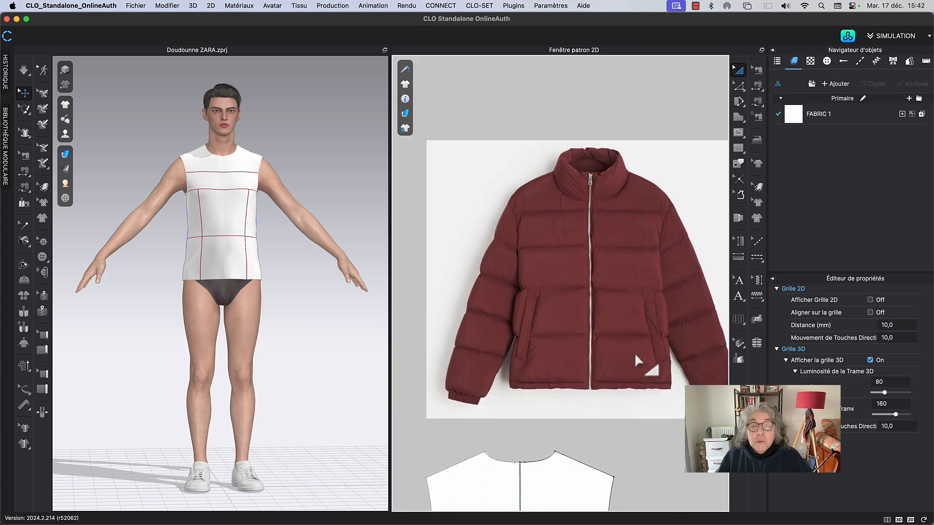
pyautogui.moveTo(624, 344); pyautogui.dragTo(612, 361, button='right')
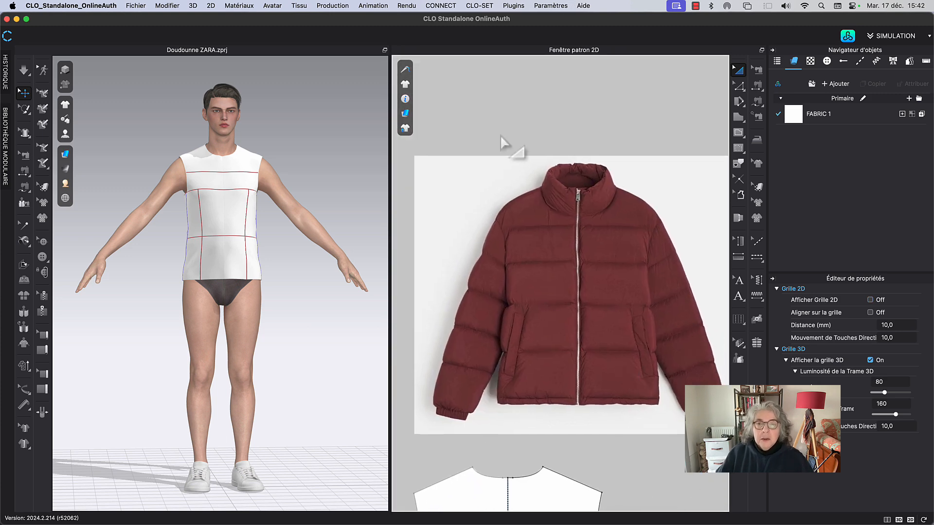
pyautogui.click(404, 129)
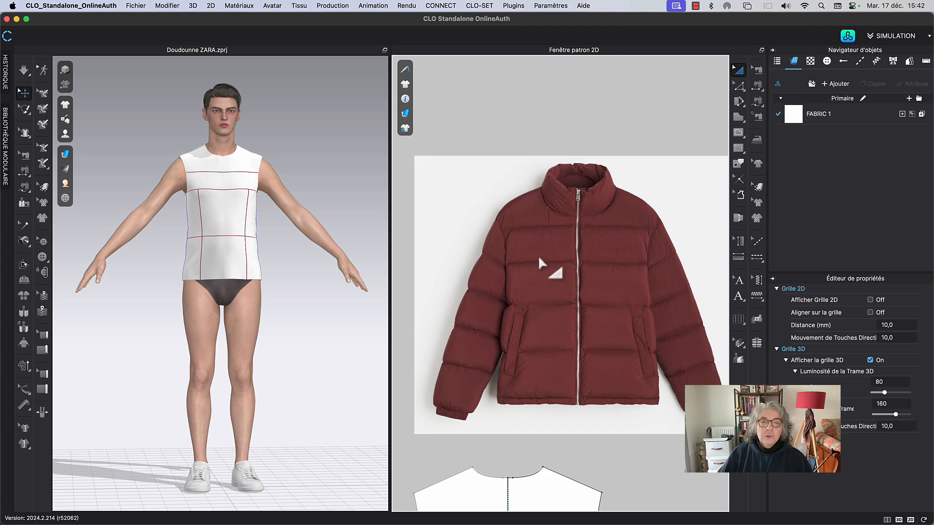
pyautogui.moveTo(538, 256); pyautogui.dragTo(472, 25, button='middle')
pyautogui.moveTo(550, 182); pyautogui.dragTo(392, 246, button='middle')
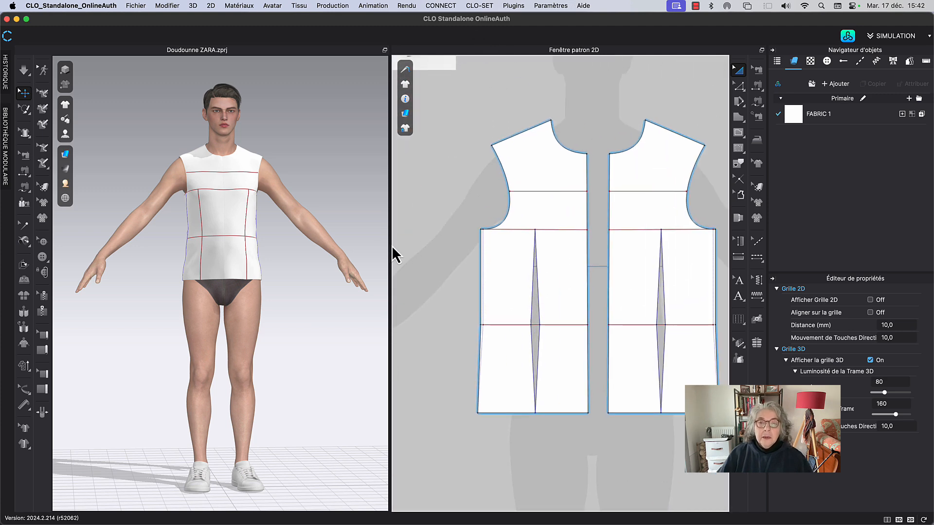
pyautogui.click(534, 299)
pyautogui.press('Delete')
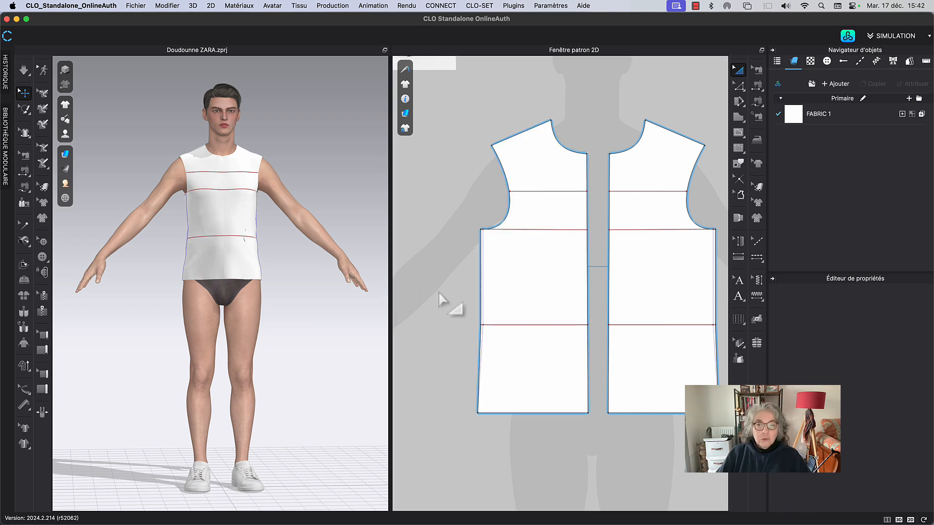
# Delete the two waist darts from the back bodice pattern.
pyautogui.moveTo(441, 296); pyautogui.dragTo(715, 305, button='middle')
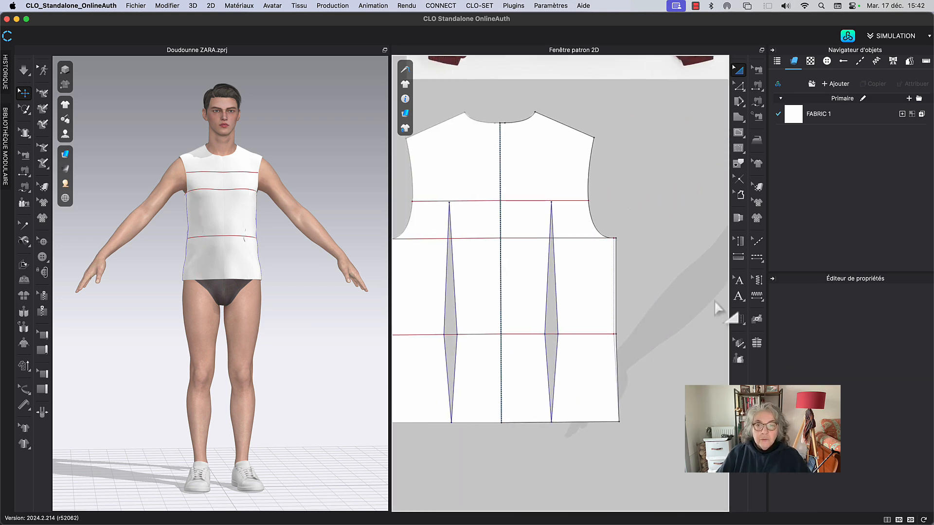
pyautogui.click(555, 311)
pyautogui.press('Delete')
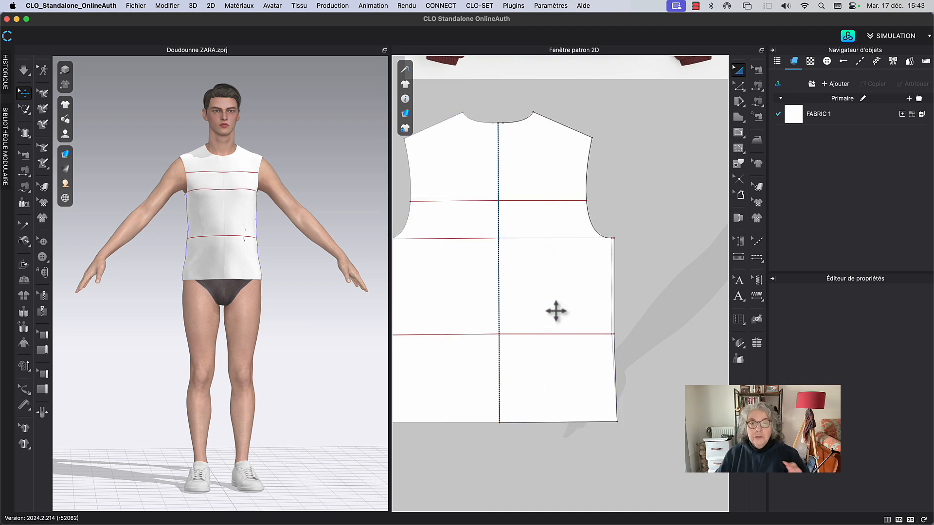
# Activate the Edit Pattern tool and lock all internal lines of the patterns.
pyautogui.moveTo(654, 267); pyautogui.dragTo(518, 302, button='middle')
pyautogui.scroll(4, 518, 301)
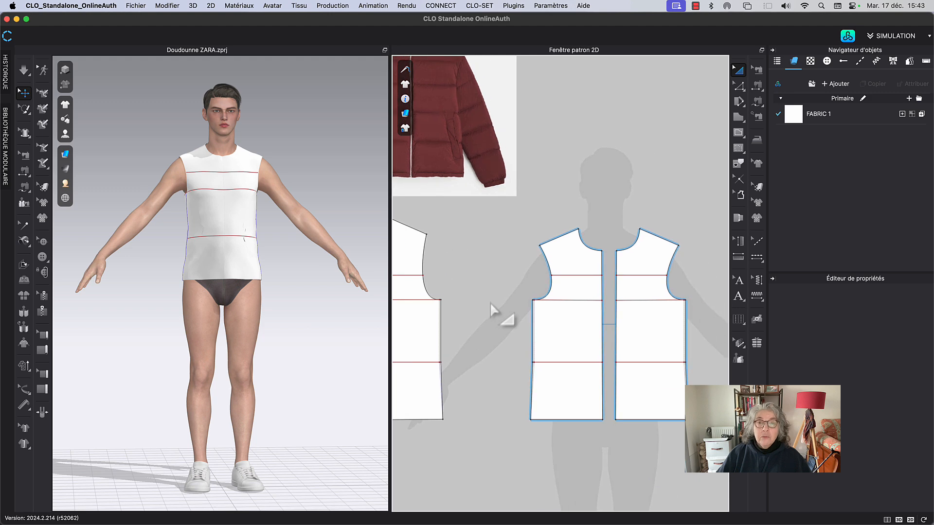
pyautogui.press('z')
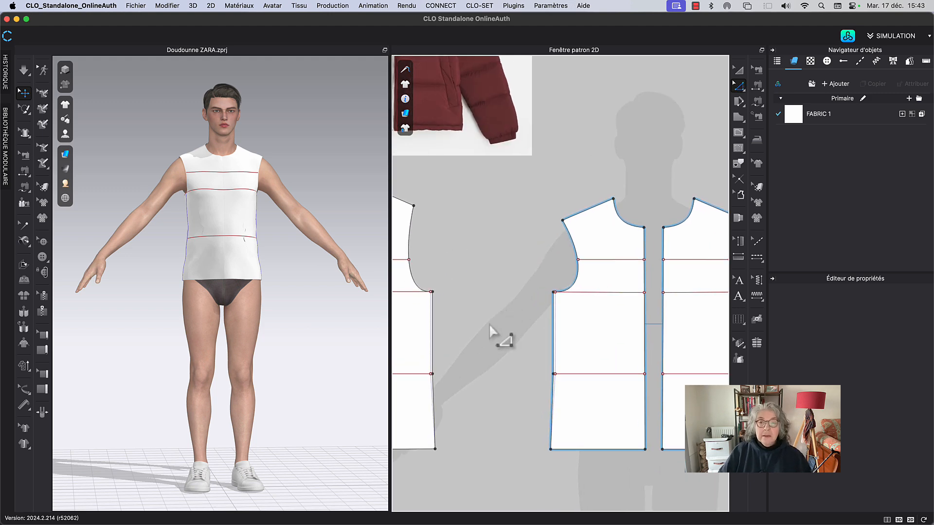
pyautogui.moveTo(404, 128)
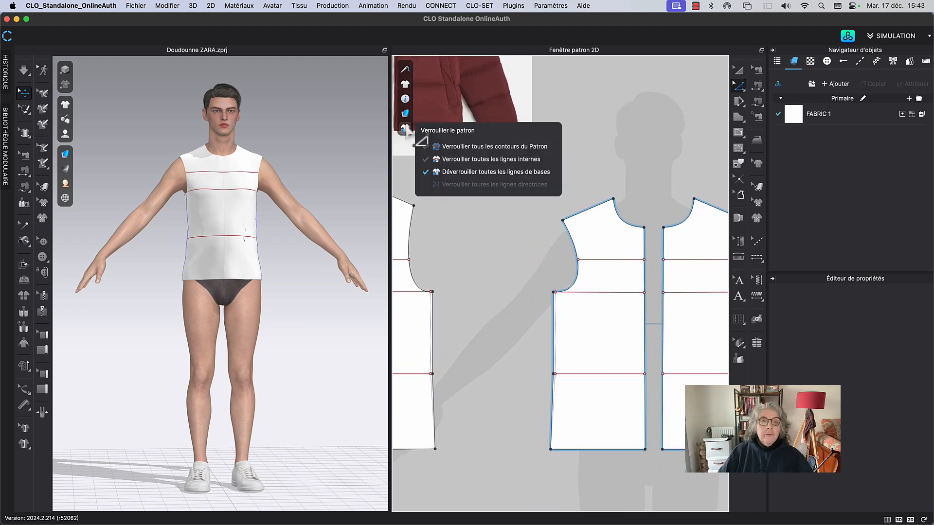
pyautogui.click(463, 159)
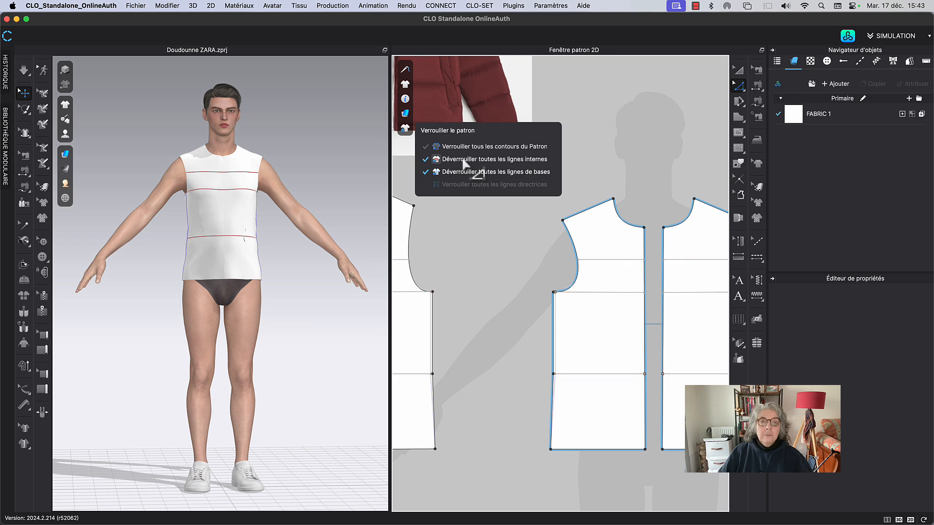
# Offset the upper and lower side seam segments of the front bodice outward by 35 mm with the pattern outline offset.
pyautogui.scroll(6, 570, 335)
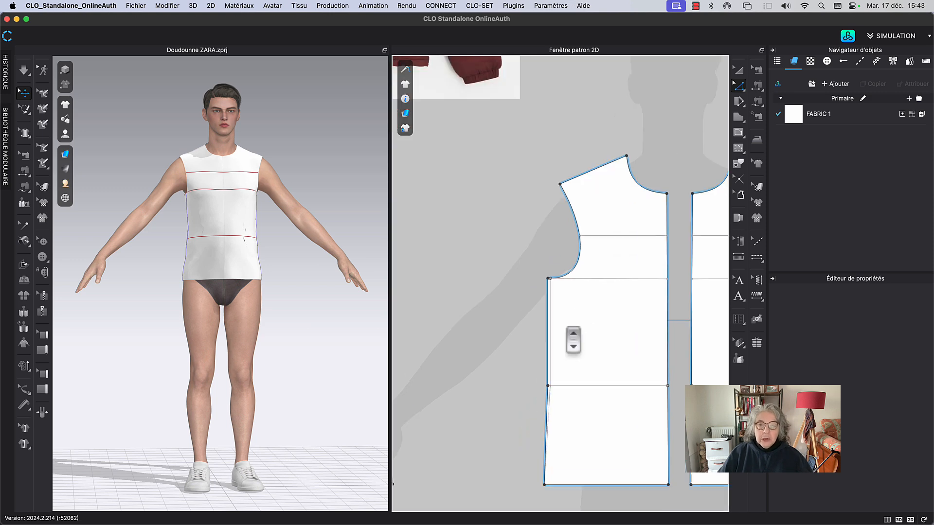
pyautogui.click(533, 215)
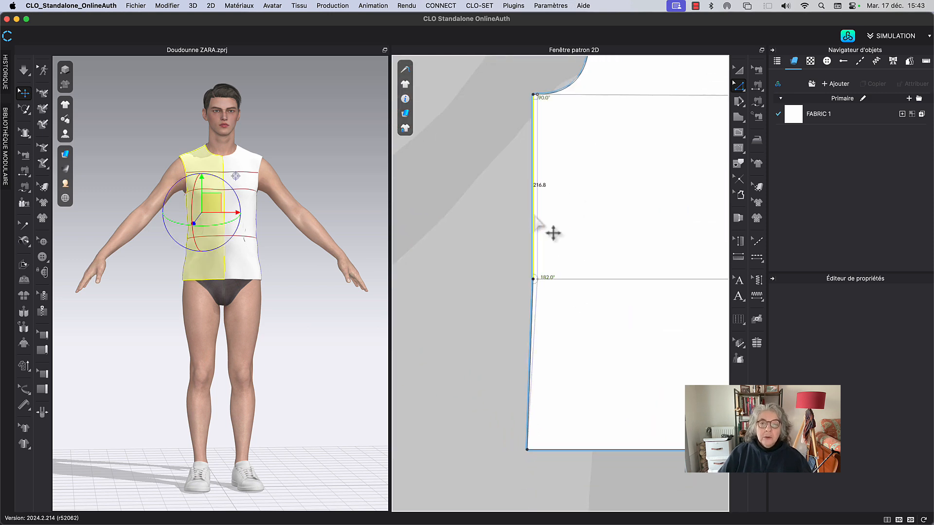
pyautogui.keyDown('shift'); pyautogui.click(533, 325); pyautogui.keyUp('shift')
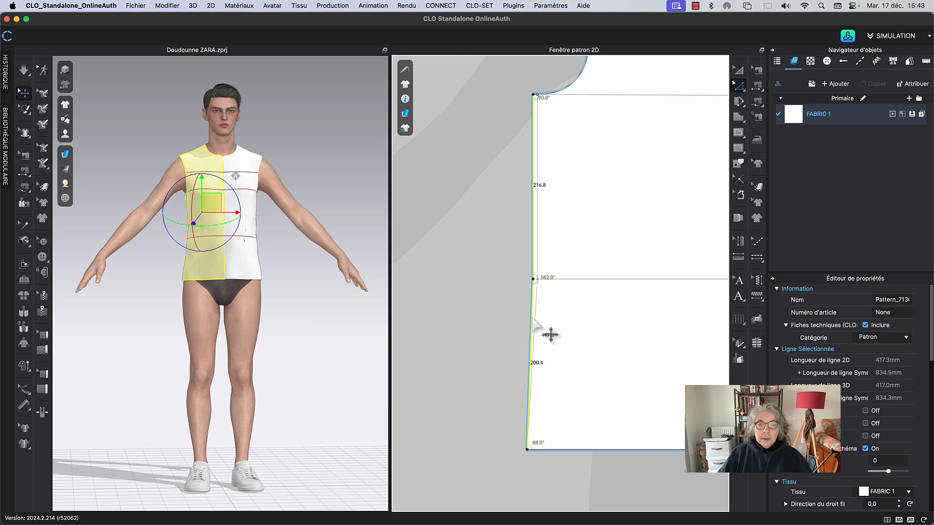
pyautogui.rightClick(535, 320)
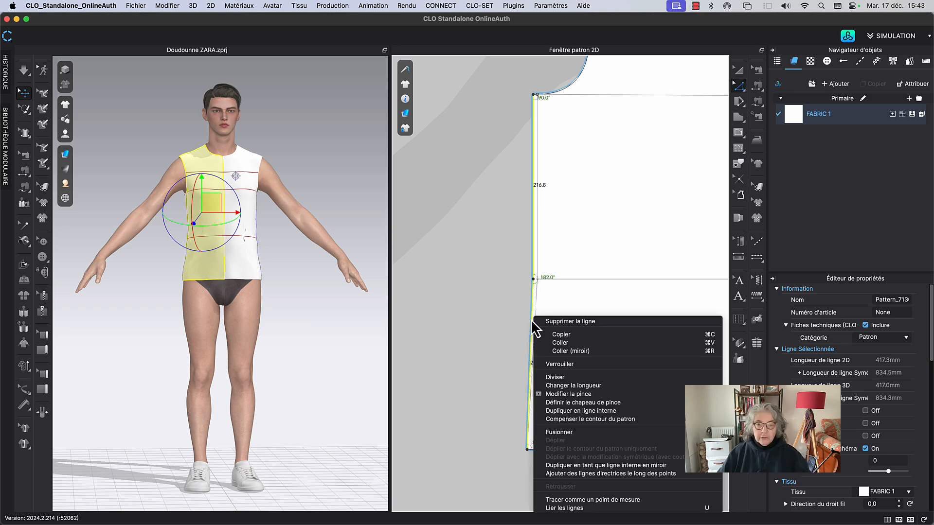
pyautogui.click(608, 419)
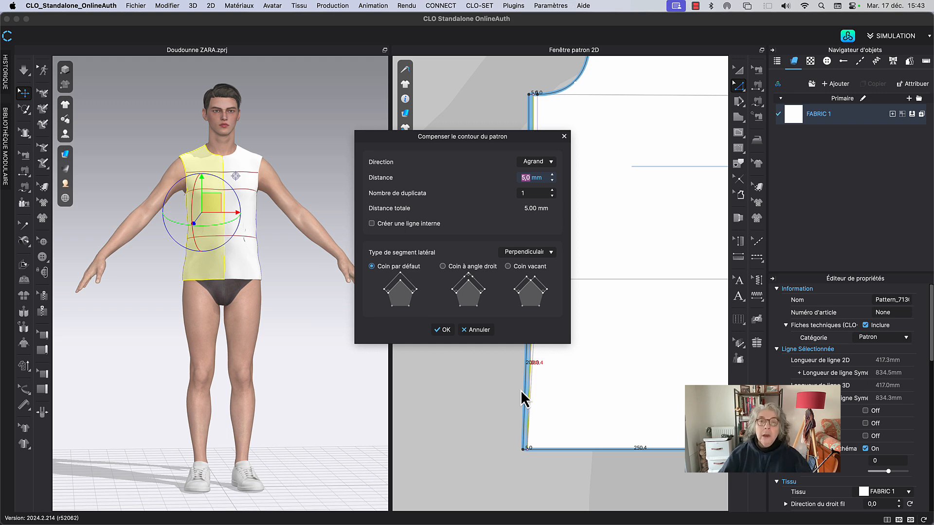
pyautogui.write('35')
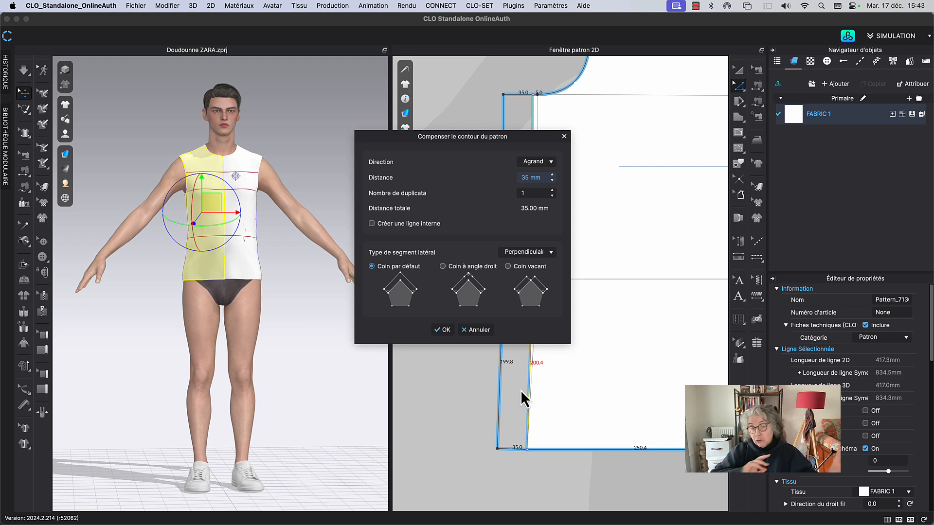
pyautogui.click(442, 331)
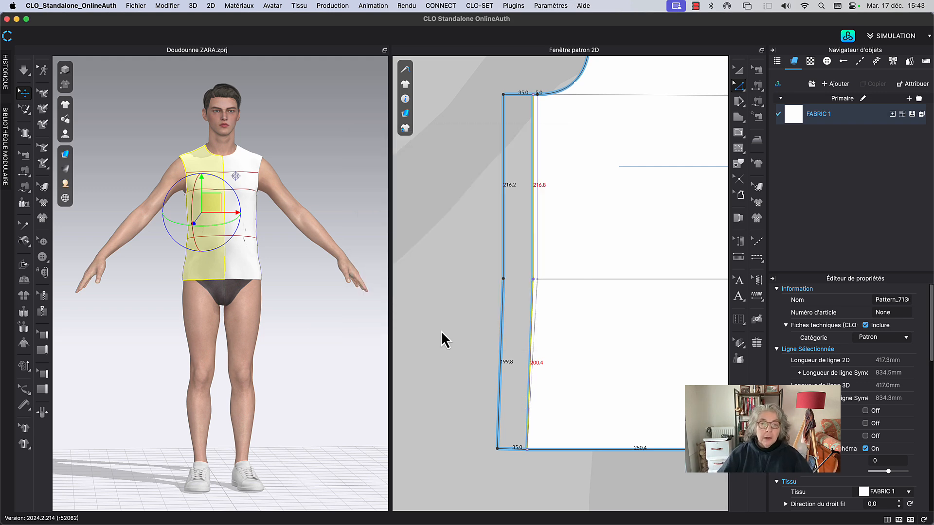
# Offset both side seam segments of the back bodice outward by 35 mm using the default corner type.
pyautogui.moveTo(452, 296); pyautogui.dragTo(727, 341, button='middle')
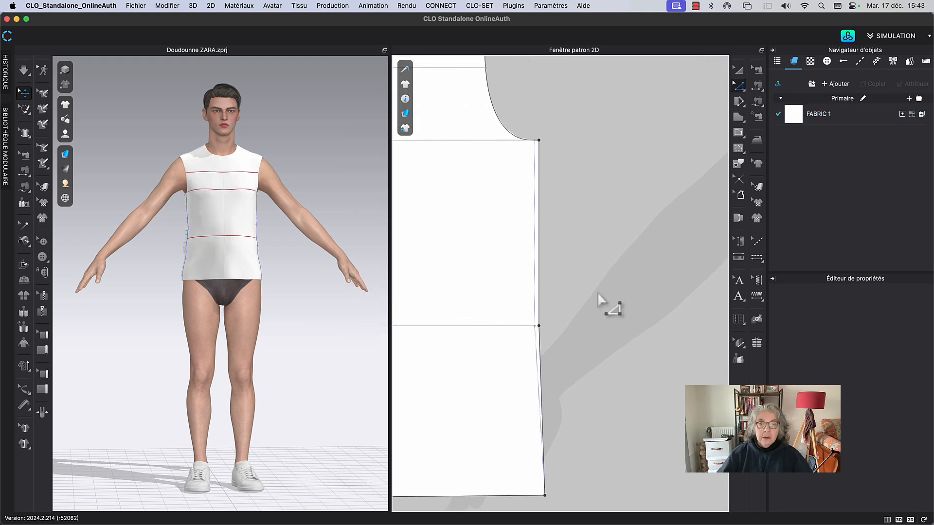
pyautogui.click(547, 214)
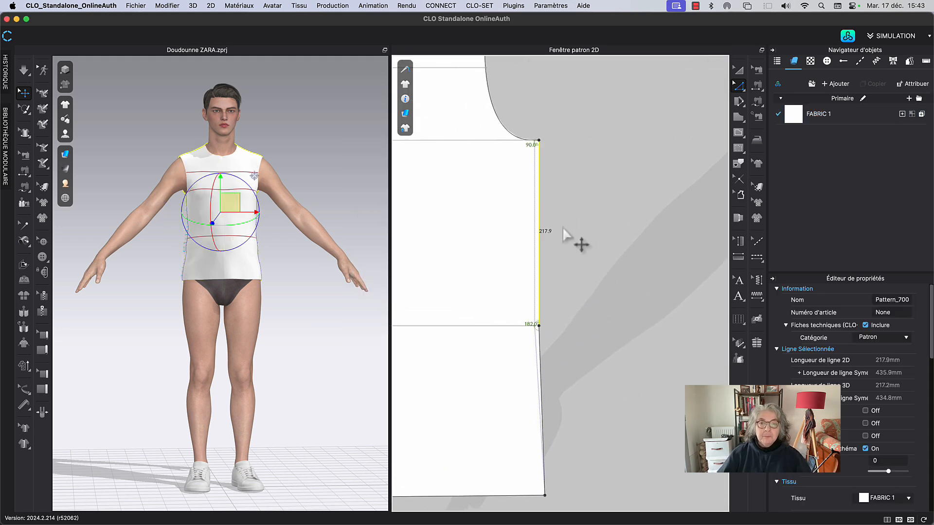
pyautogui.keyDown('shift'); pyautogui.click(543, 395); pyautogui.keyUp('shift')
pyautogui.rightClick(545, 389)
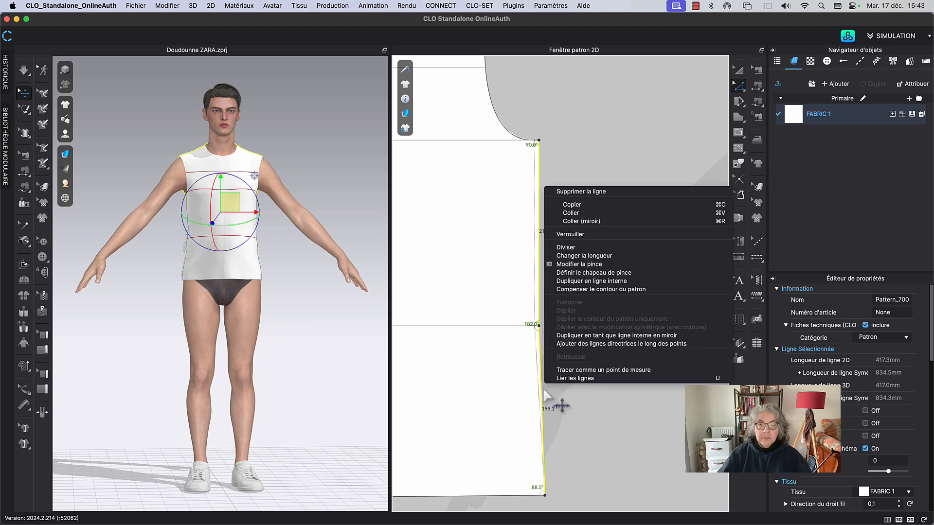
pyautogui.click(575, 291)
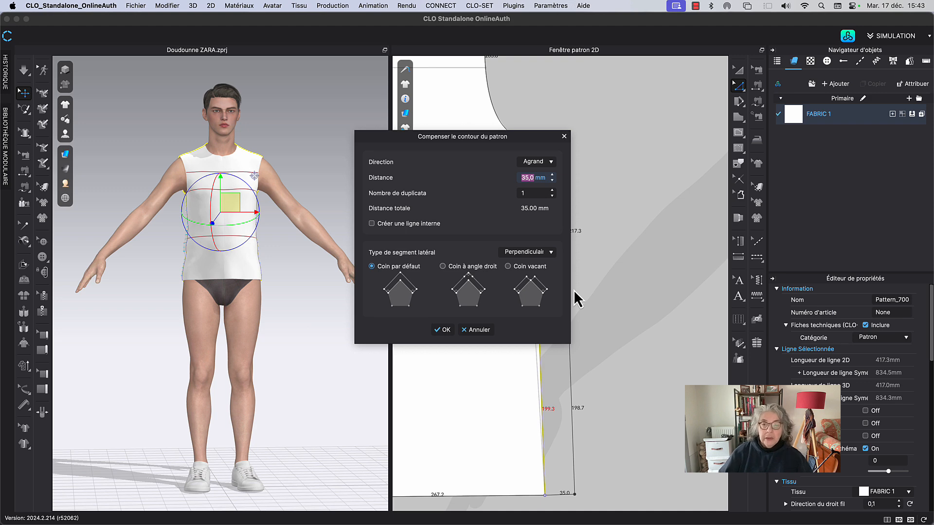
pyautogui.click(450, 330)
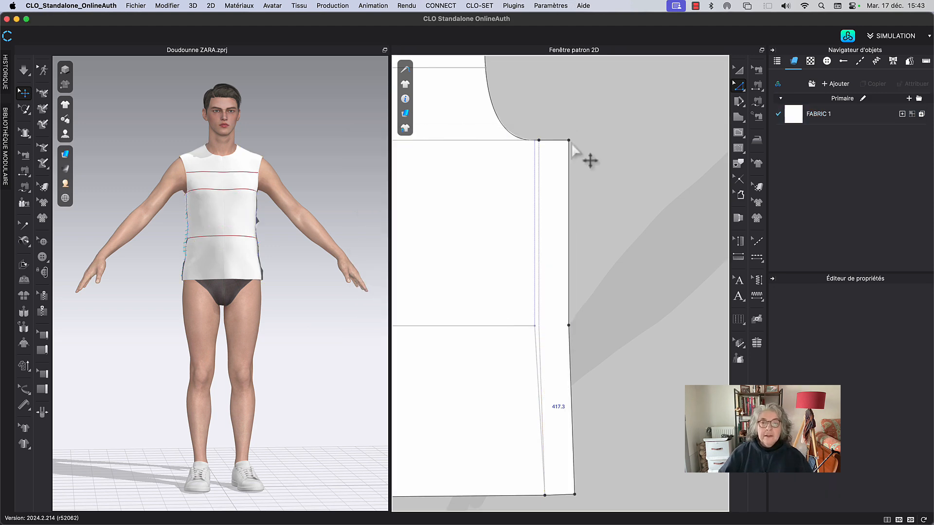
# Lower the underarm extension segments of both the back and front bodice patterns together by 25 mm.
pyautogui.moveTo(581, 148); pyautogui.dragTo(548, 256, button='middle')
pyautogui.scroll(-3, 549, 255)
pyautogui.scroll(4, 603, 242)
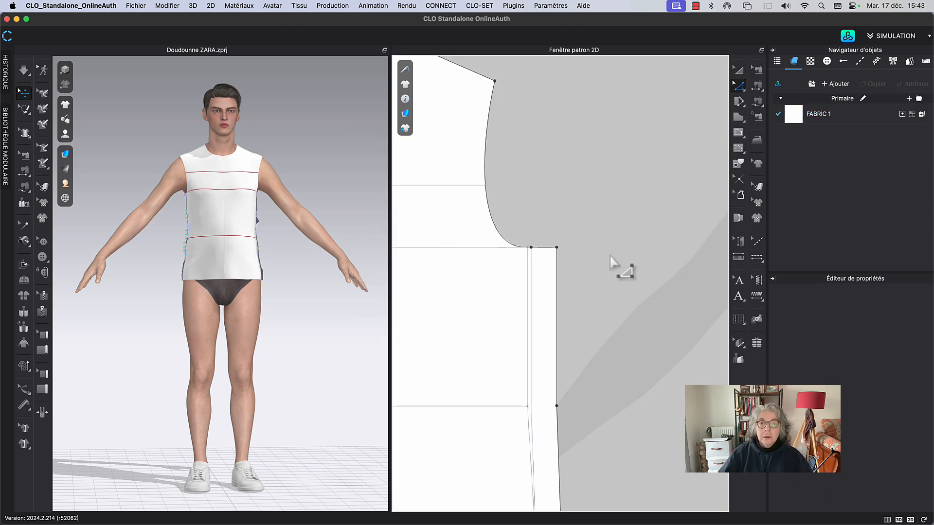
pyautogui.scroll(-1, 611, 258)
pyautogui.moveTo(640, 261); pyautogui.dragTo(553, 202, button='middle')
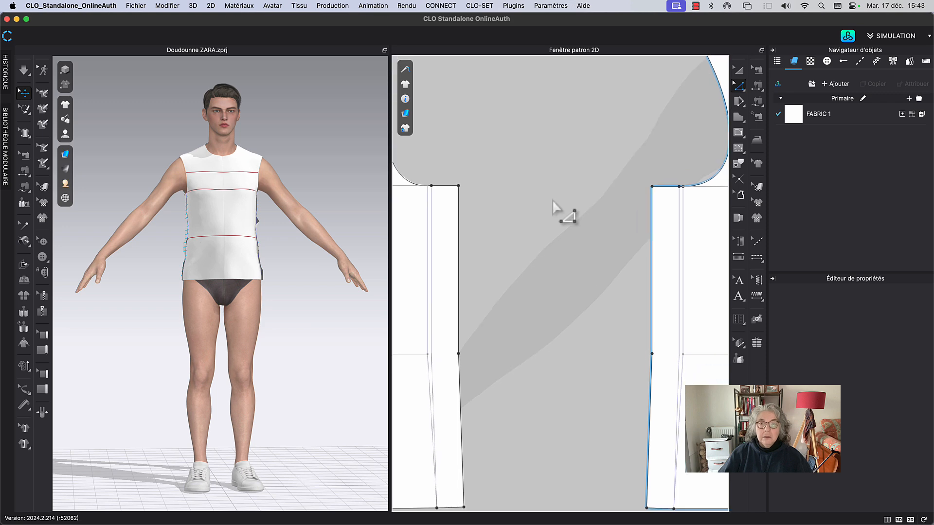
pyautogui.click(438, 188)
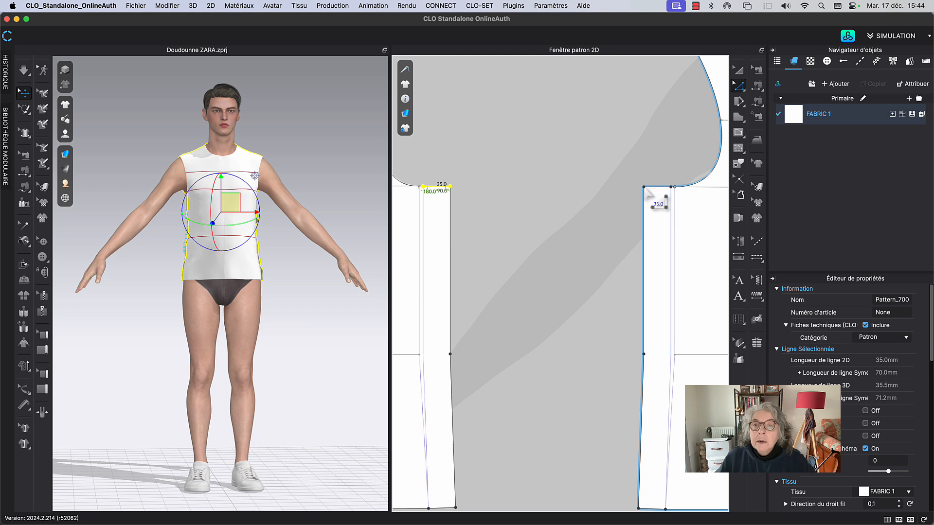
pyautogui.keyDown('shift'); pyautogui.click(657, 188); pyautogui.keyUp('shift')
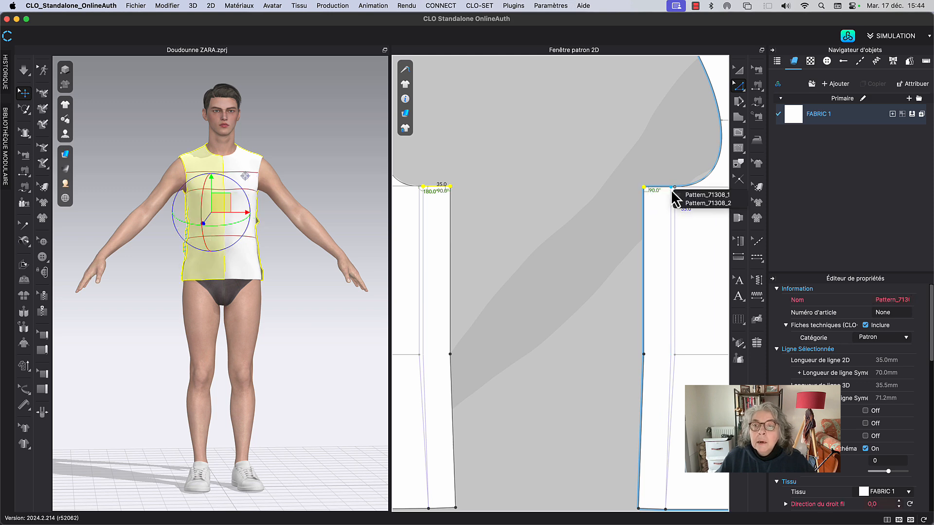
pyautogui.scroll(5, 657, 173)
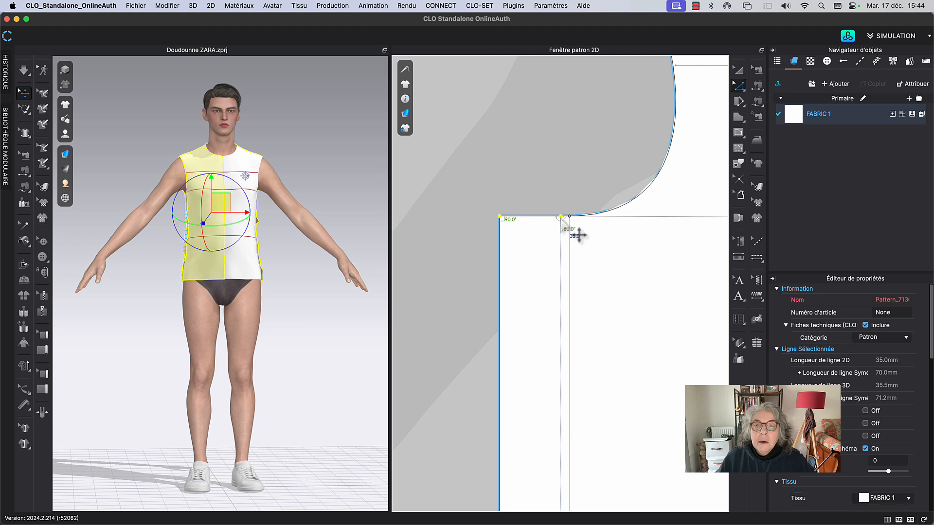
pyautogui.keyDown('shift'); pyautogui.click(550, 217); pyautogui.keyUp('shift')
pyautogui.scroll(-1, 485, 267)
pyautogui.scroll(-3, 475, 273)
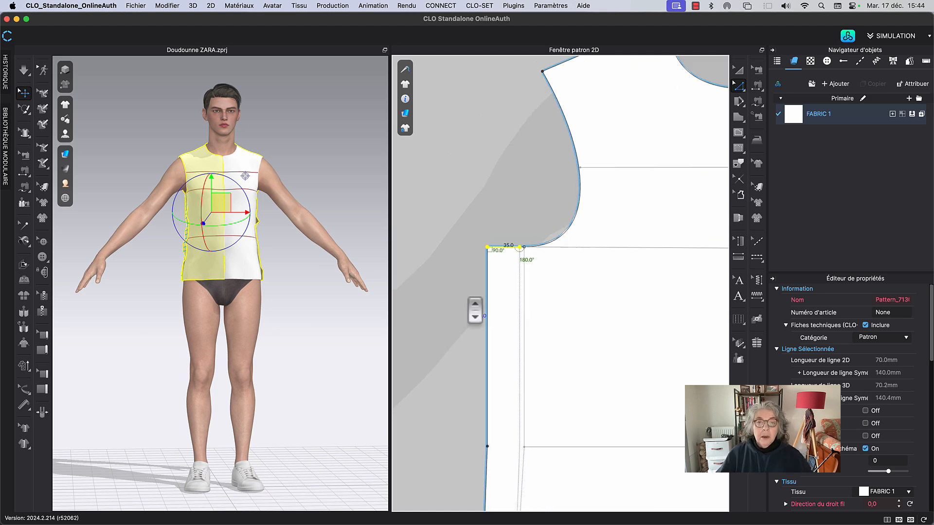
pyautogui.moveTo(591, 253); pyautogui.dragTo(599, 261, button='middle')
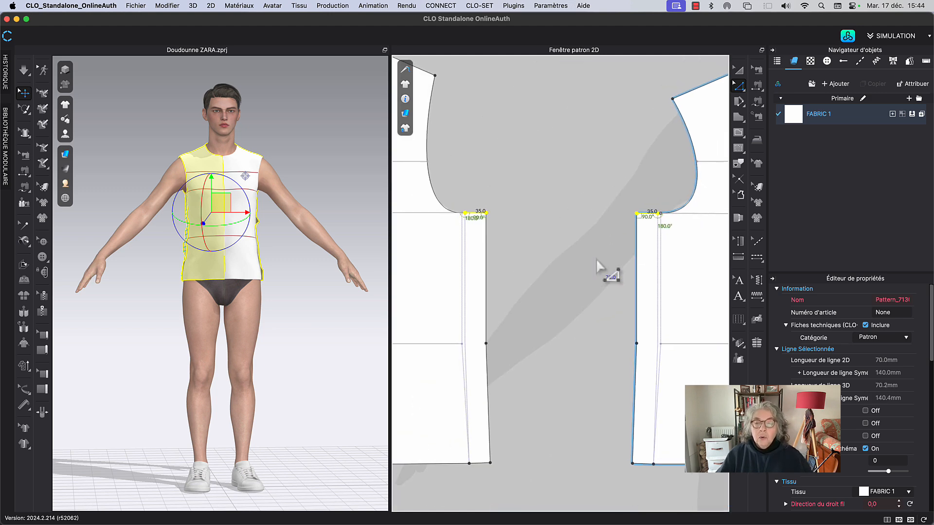
pyautogui.moveTo(668, 235); pyautogui.dragTo(668, 248)
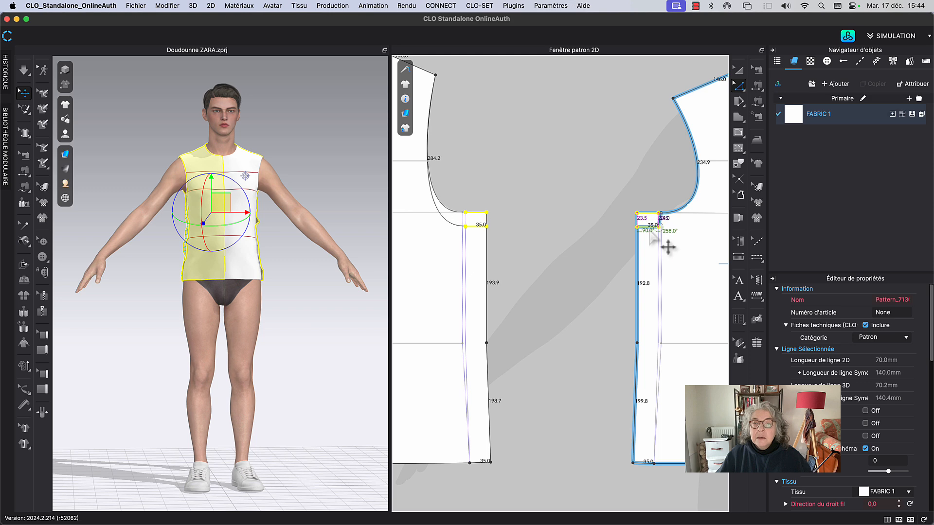
pyautogui.press('Return')
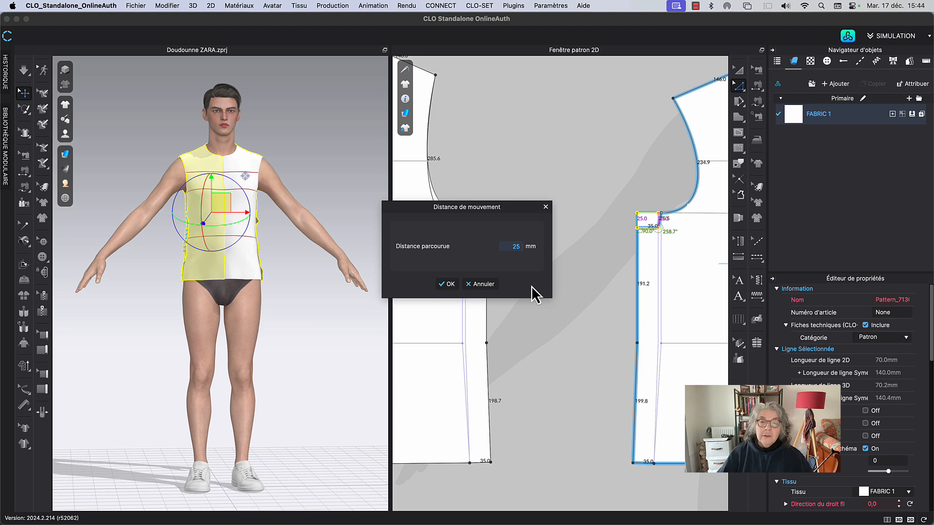
pyautogui.click(448, 284)
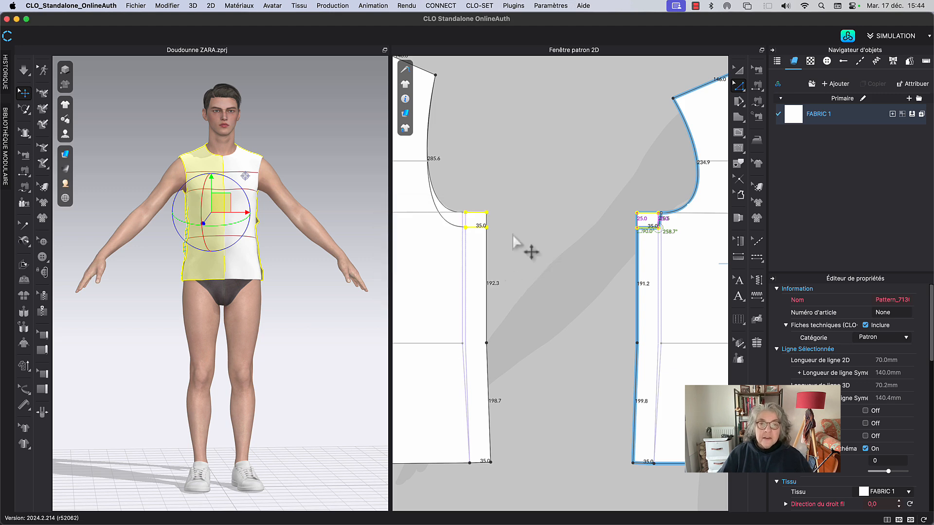
# Move the lower endpoint of the front armhole curve down to line up with the lowered underarm segment.
pyautogui.scroll(3, 545, 234)
pyautogui.scroll(3, 579, 263)
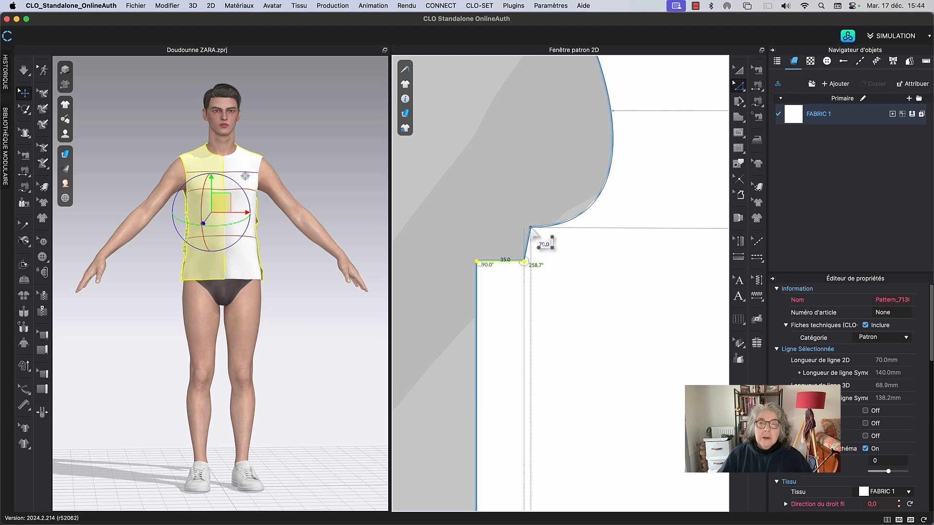
pyautogui.click(533, 230)
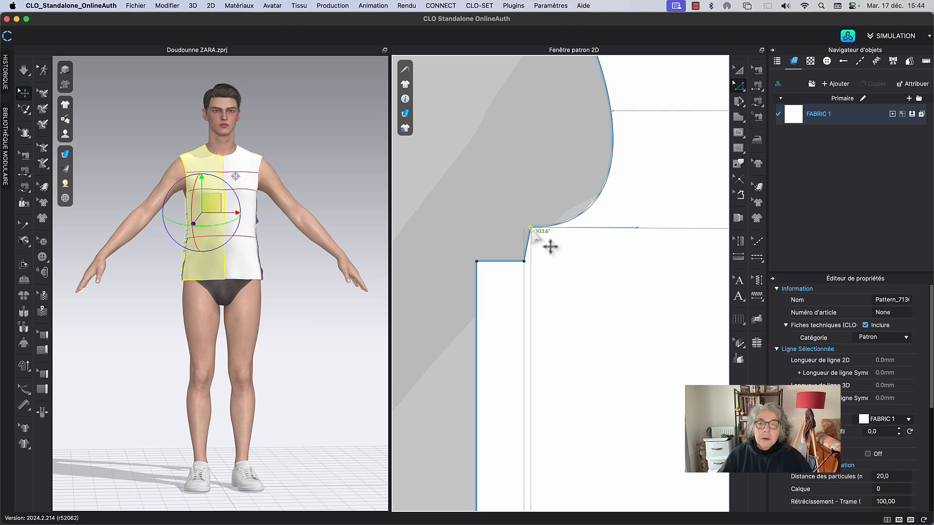
pyautogui.moveTo(534, 233); pyautogui.dragTo(531, 261)
pyautogui.click(519, 203)
pyautogui.moveTo(519, 203); pyautogui.dragTo(524, 212, button='middle')
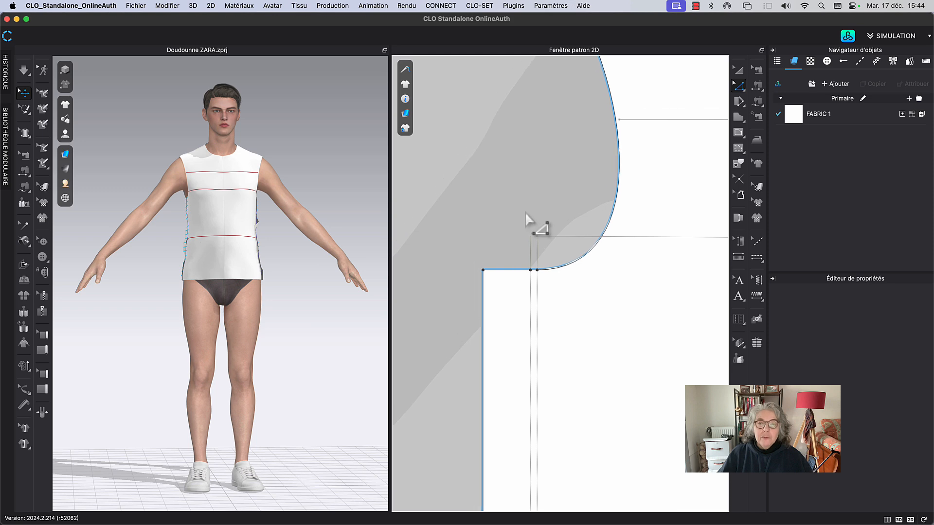
# Offset the front armhole curve outward by 15 mm with the pattern outline offset, using the default corner type.
pyautogui.scroll(-2, 523, 212)
pyautogui.scroll(-5, 523, 212)
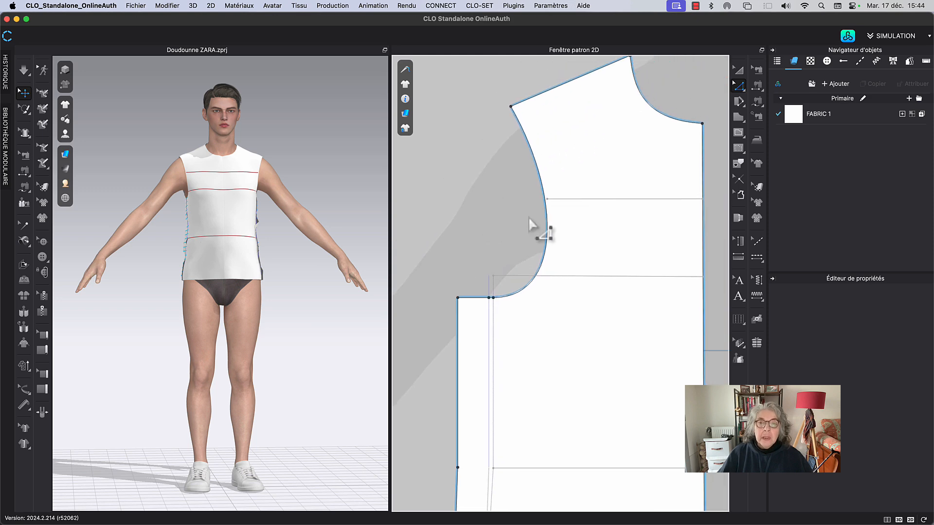
pyautogui.moveTo(536, 229); pyautogui.dragTo(630, 235, button='middle')
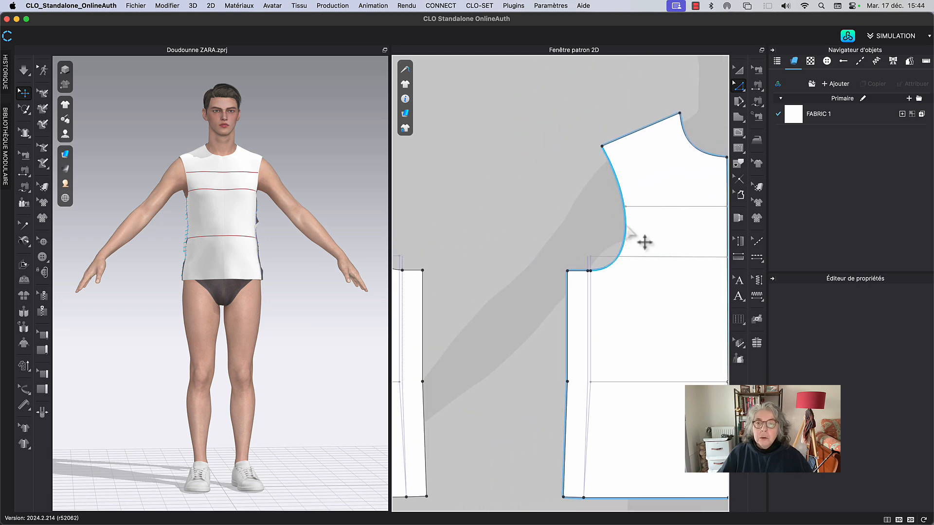
pyautogui.click(627, 229)
pyautogui.rightClick(628, 226)
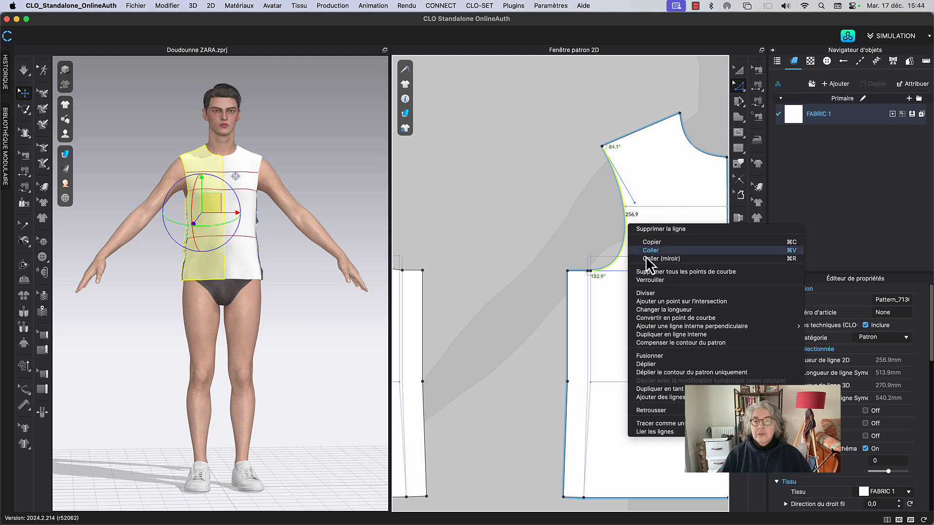
pyautogui.click(670, 344)
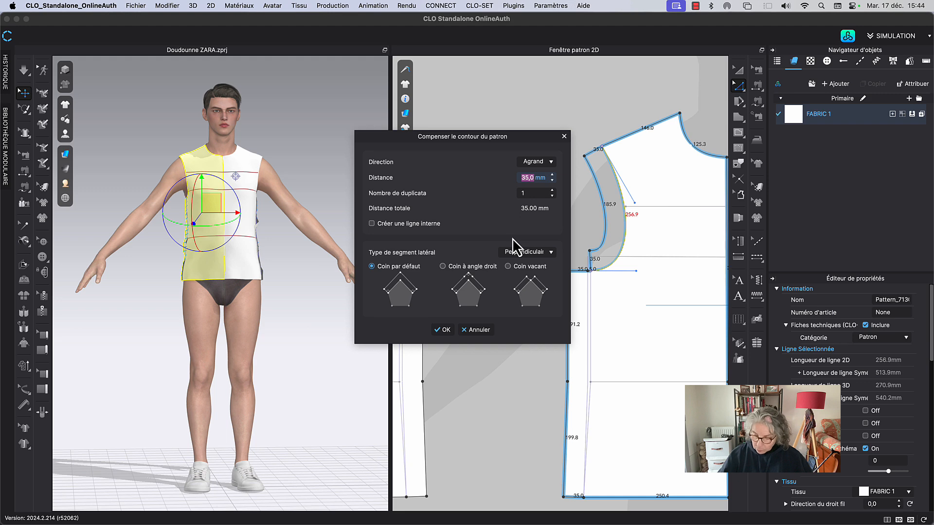
pyautogui.write('15')
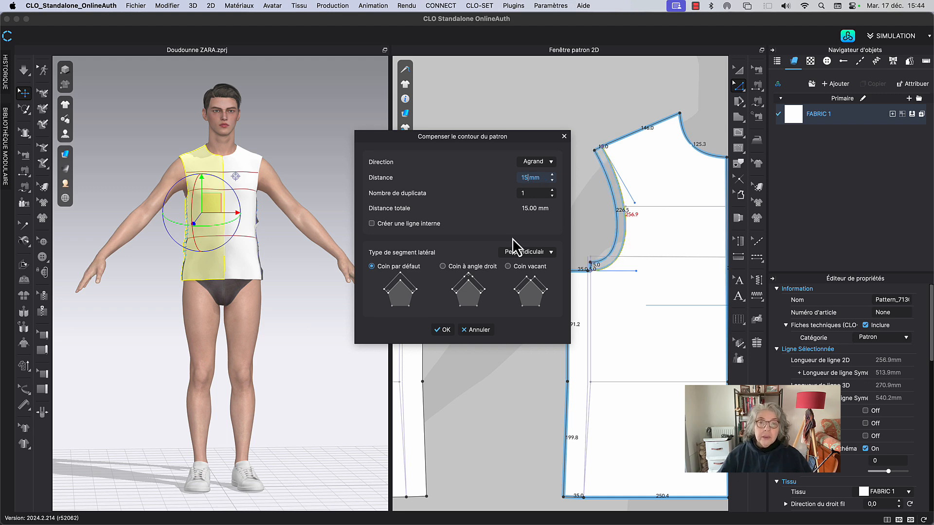
pyautogui.click(443, 330)
# Delete the stepped corner point at the base of the offset front armhole.
pyautogui.scroll(3, 552, 248)
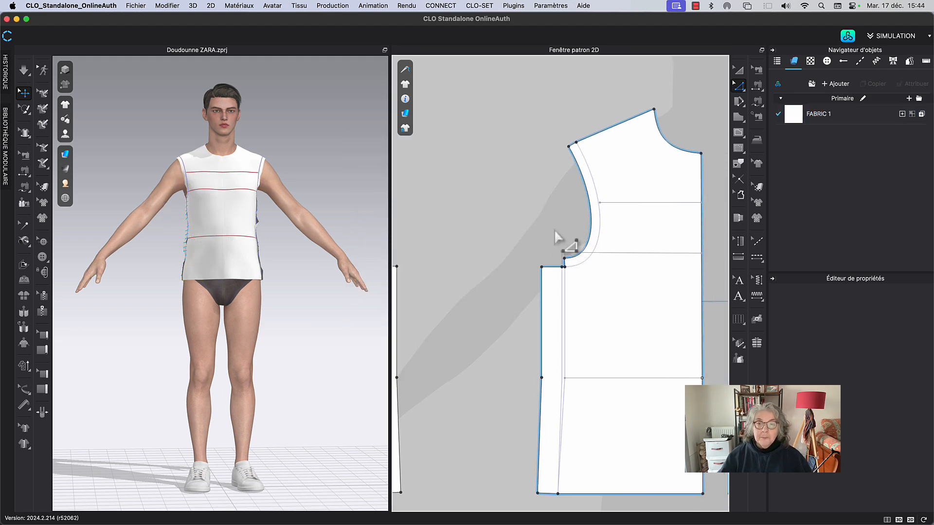
pyautogui.scroll(2, 549, 275)
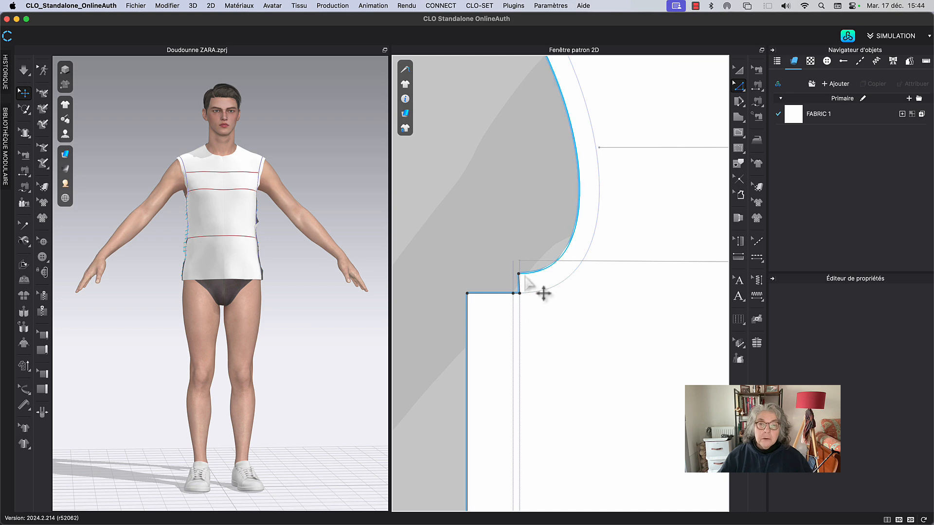
pyautogui.click(520, 276)
pyautogui.rightClick(519, 275)
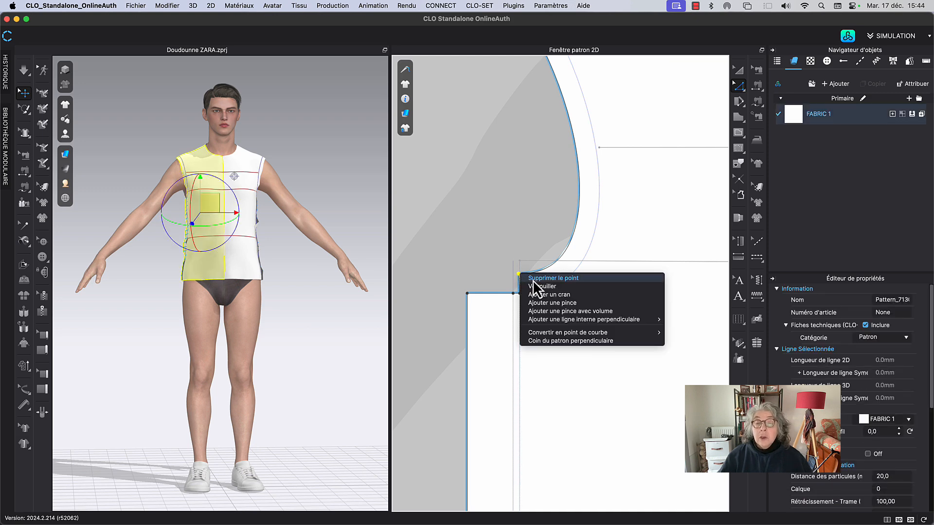
pyautogui.click(533, 280)
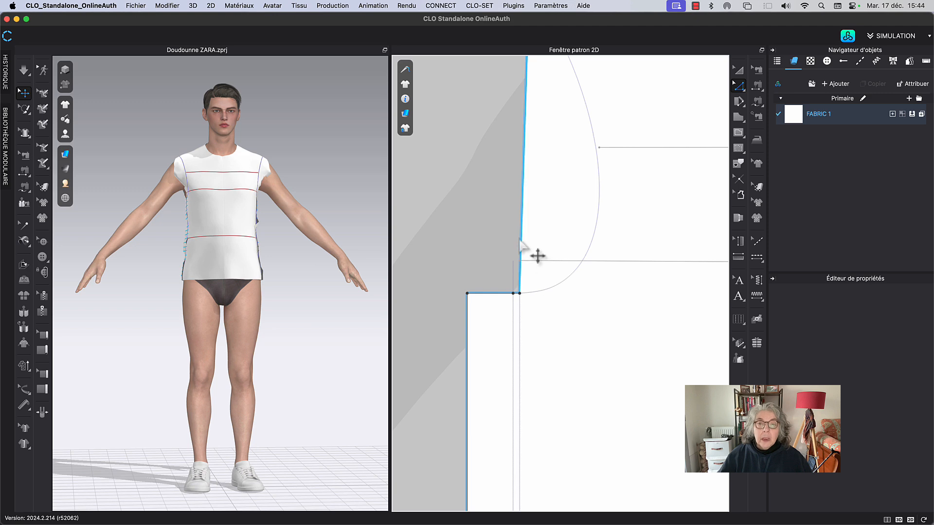
# Reshape the straight front armhole line with the Smooth Curve tool, curving it from underarm to shoulder tip along the original armhole.
pyautogui.scroll(-3, 534, 234)
pyautogui.scroll(-2, 534, 233)
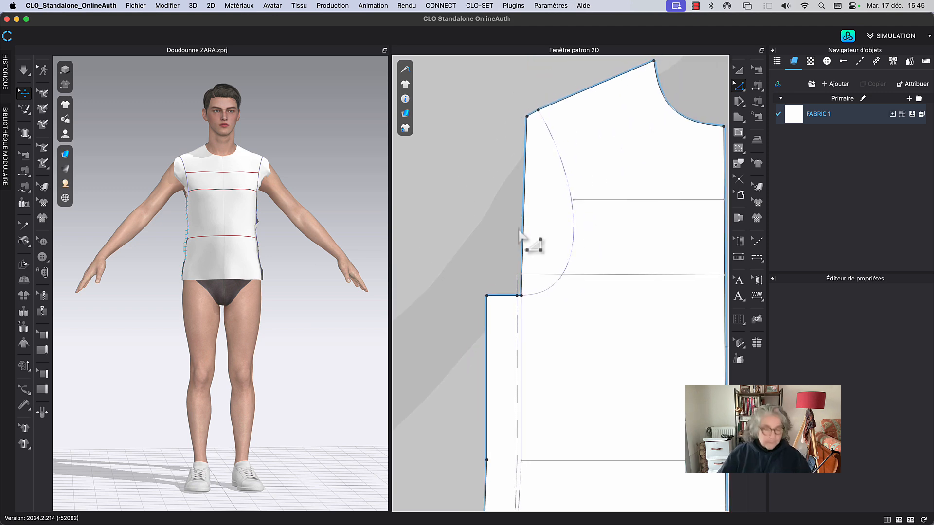
pyautogui.click(758, 104)
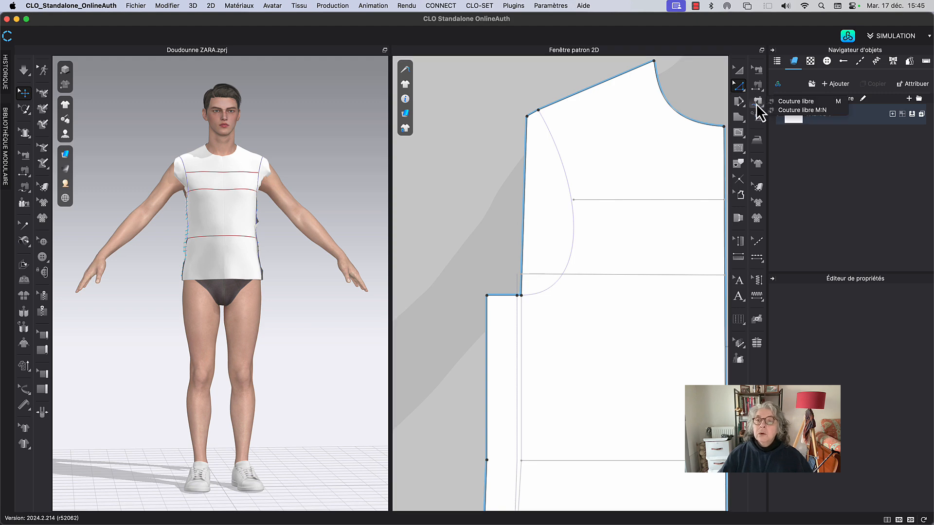
pyautogui.click(740, 87)
pyautogui.click(740, 88)
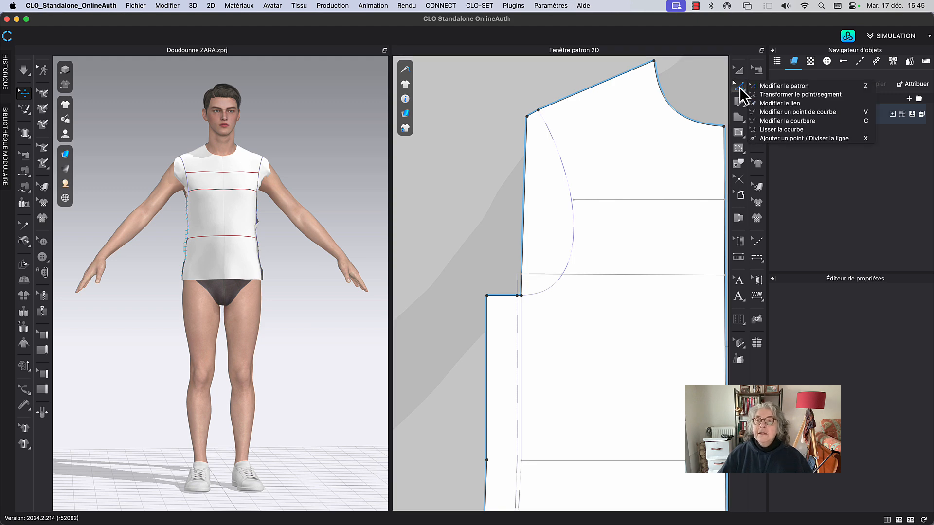
pyautogui.click(797, 132)
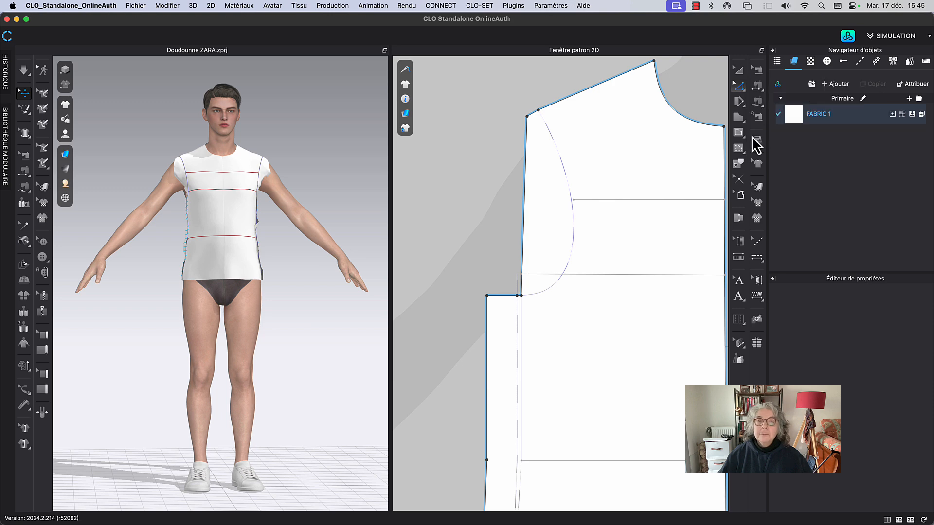
pyautogui.click(517, 295)
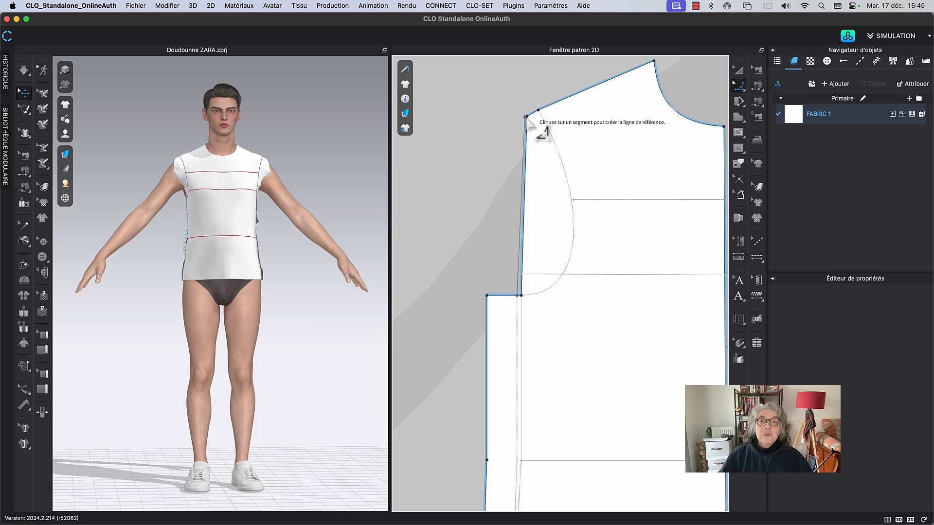
pyautogui.click(532, 204)
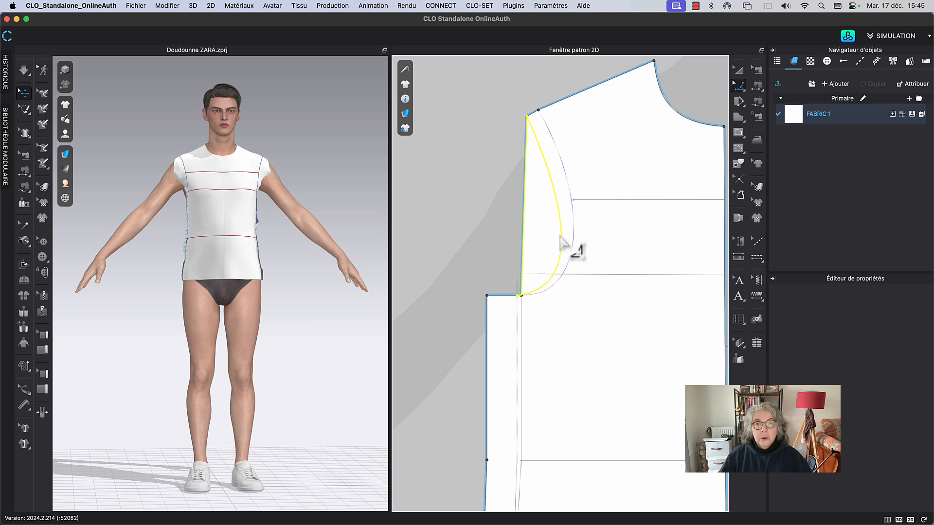
pyautogui.click(561, 237)
# Delete the original shoulder tip point left on the front shoulder line beside the new tip.
pyautogui.scroll(-3, 506, 229)
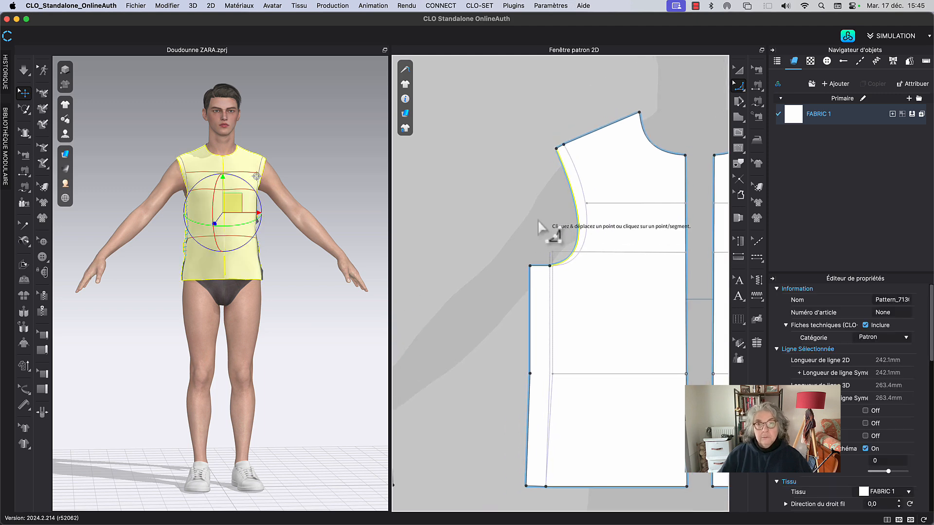
pyautogui.scroll(-4, 538, 220)
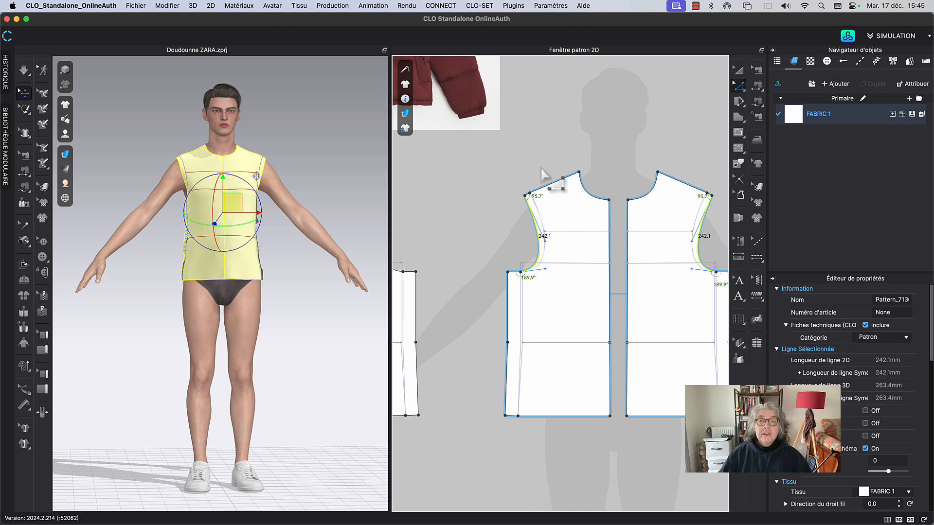
pyautogui.click(530, 195)
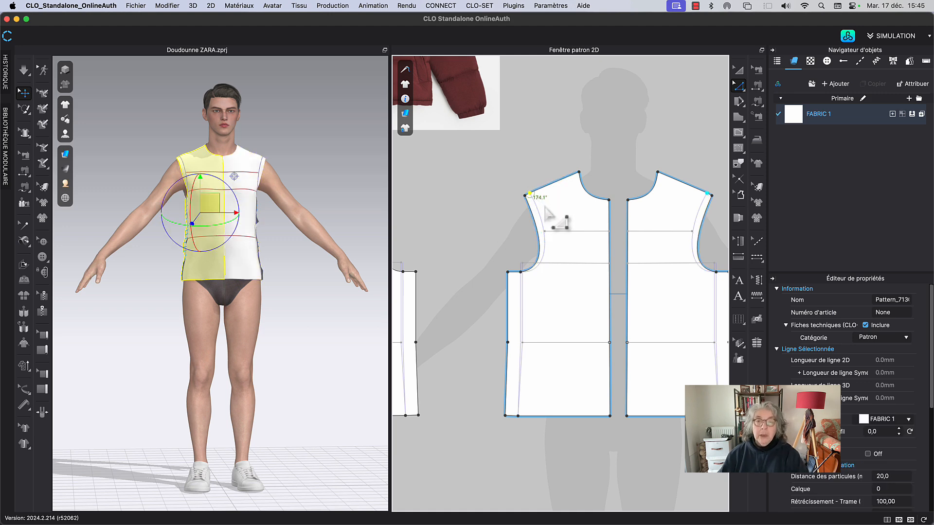
pyautogui.click(545, 207)
# Offset the back armhole curve outward by 25 mm with the pattern outline offset, using the default corner type.
pyautogui.moveTo(465, 224); pyautogui.dragTo(559, 286, button='middle')
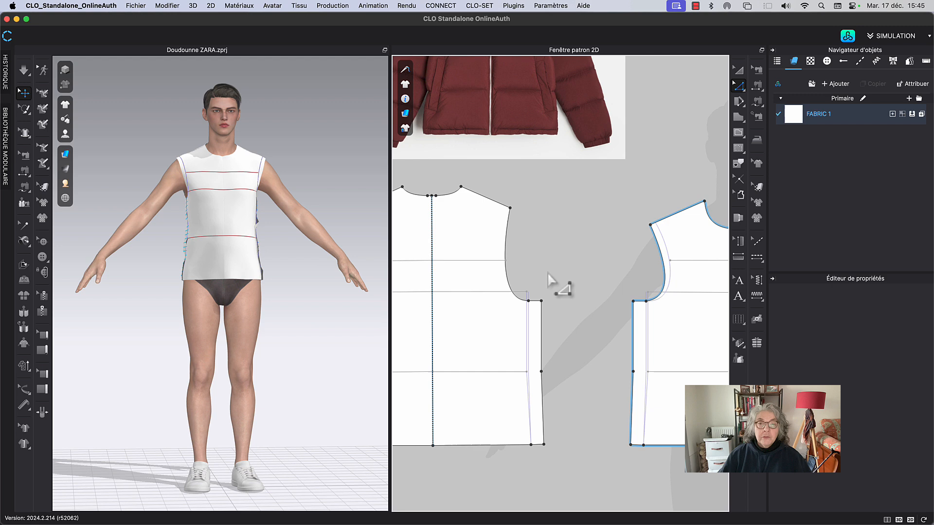
pyautogui.click(506, 263)
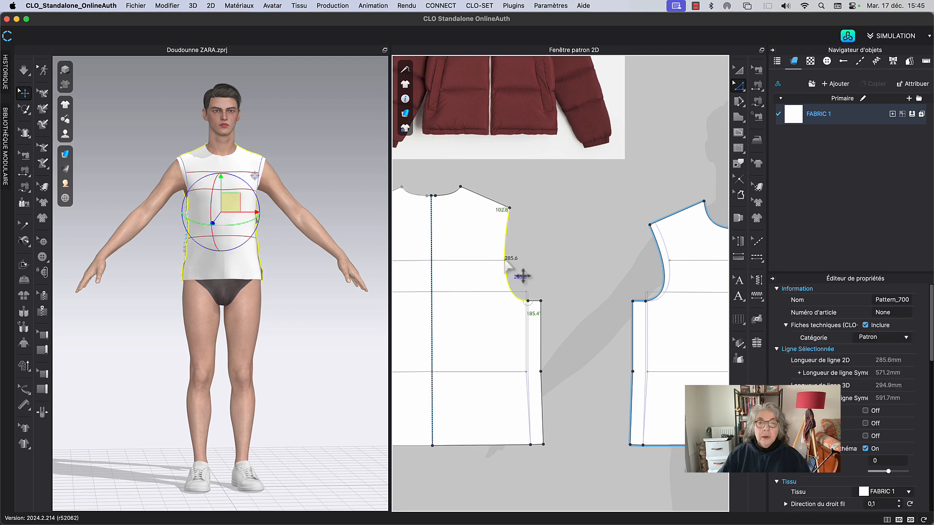
pyautogui.rightClick(523, 301)
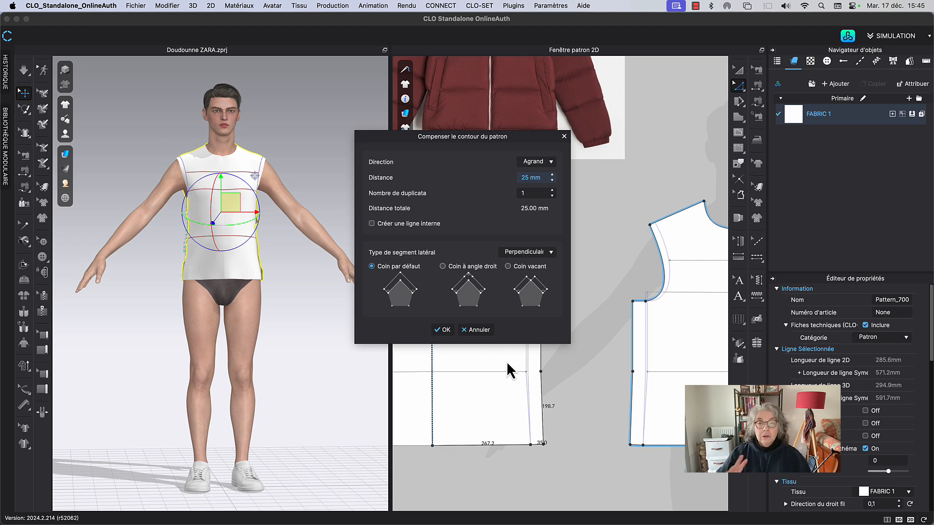
pyautogui.click(443, 330)
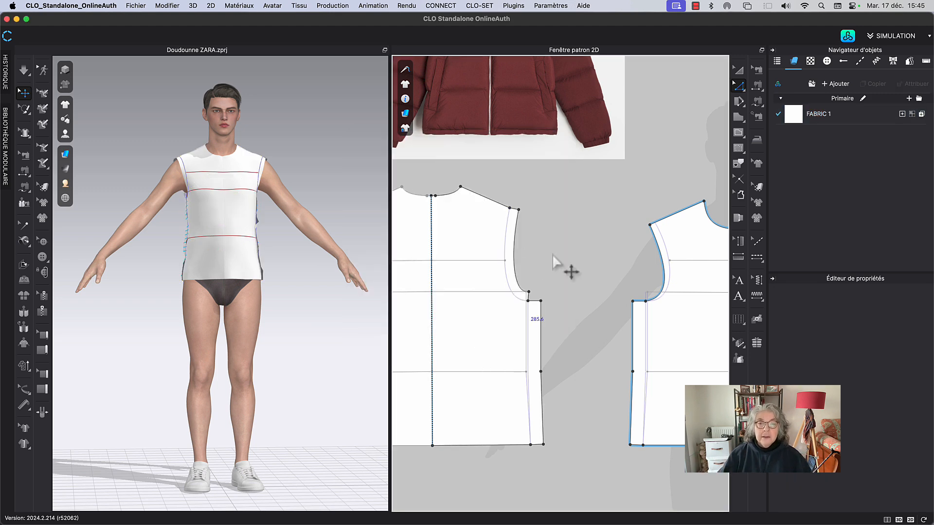
# Delete the stepped corner point at the base of the offset back armhole.
pyautogui.scroll(3, 553, 263)
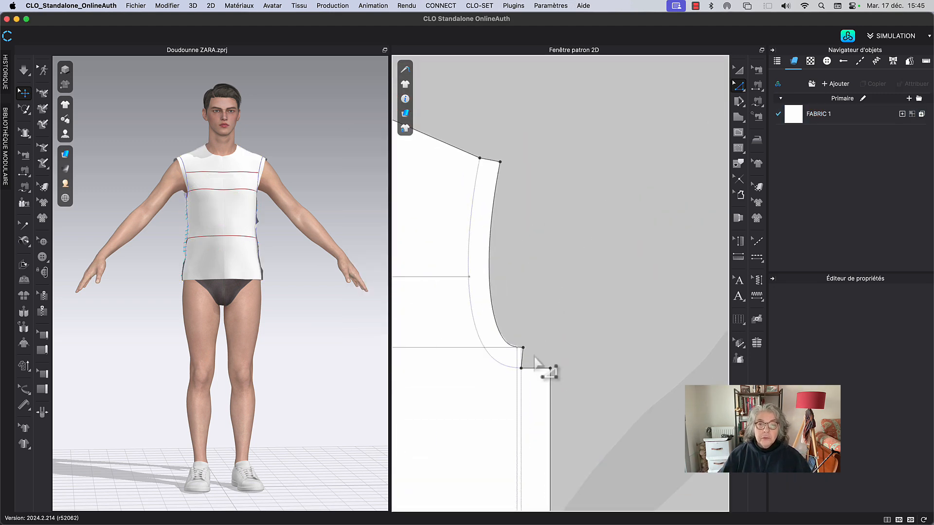
pyautogui.click(524, 348)
pyautogui.rightClick(524, 348)
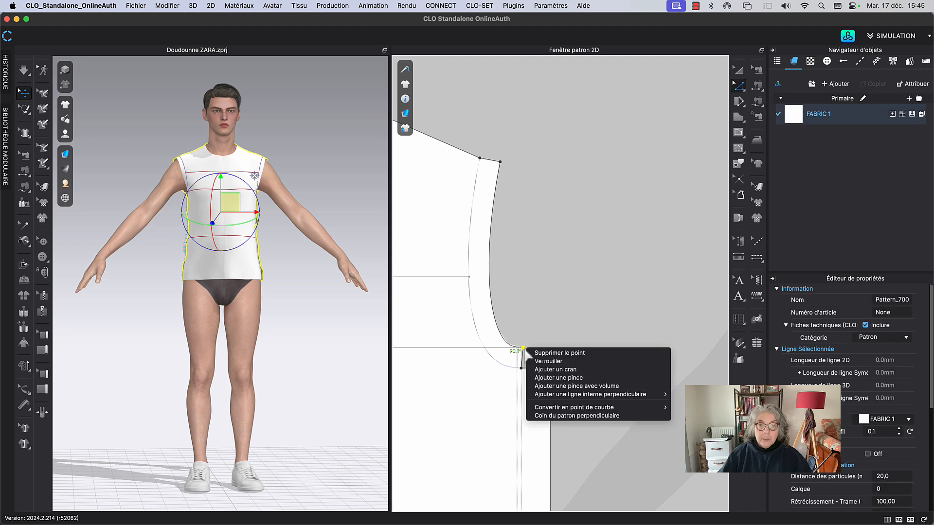
pyautogui.click(547, 354)
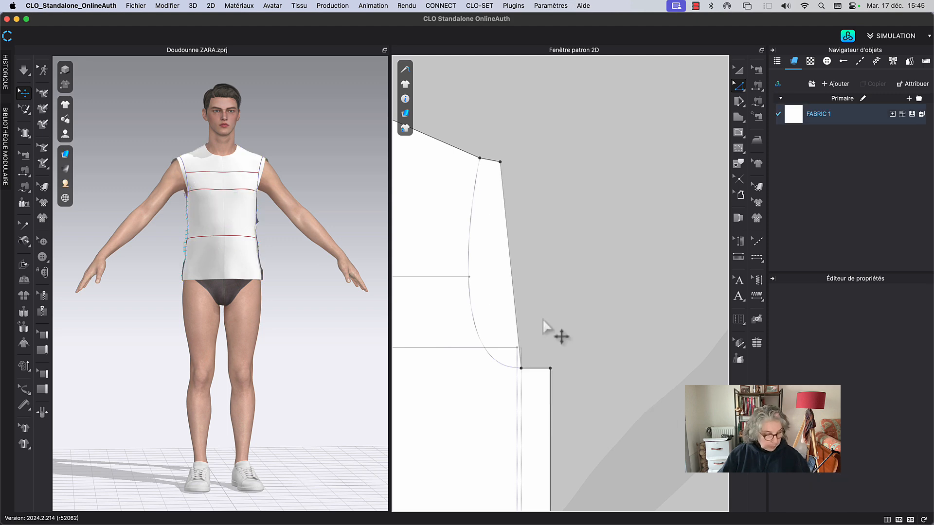
# Reshape the straight back armhole line with the Smooth Curve tool, curving it inward along the original armhole from underarm to shoulder tip.
pyautogui.click(743, 88)
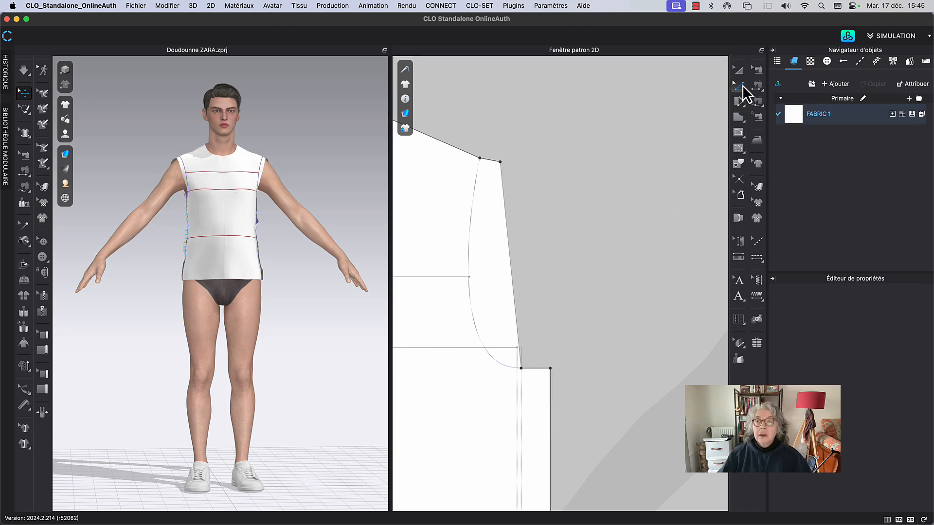
pyautogui.click(776, 128)
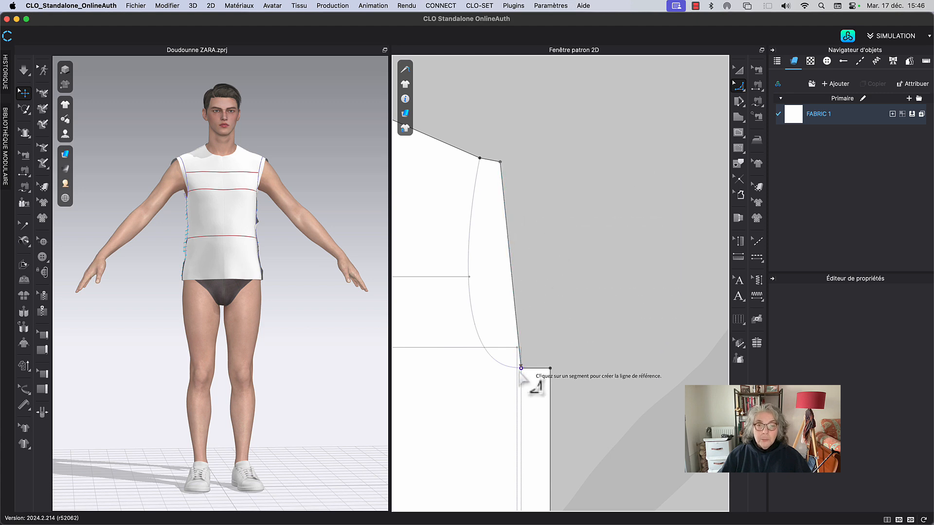
pyautogui.click(516, 325)
pyautogui.moveTo(517, 326); pyautogui.dragTo(495, 331)
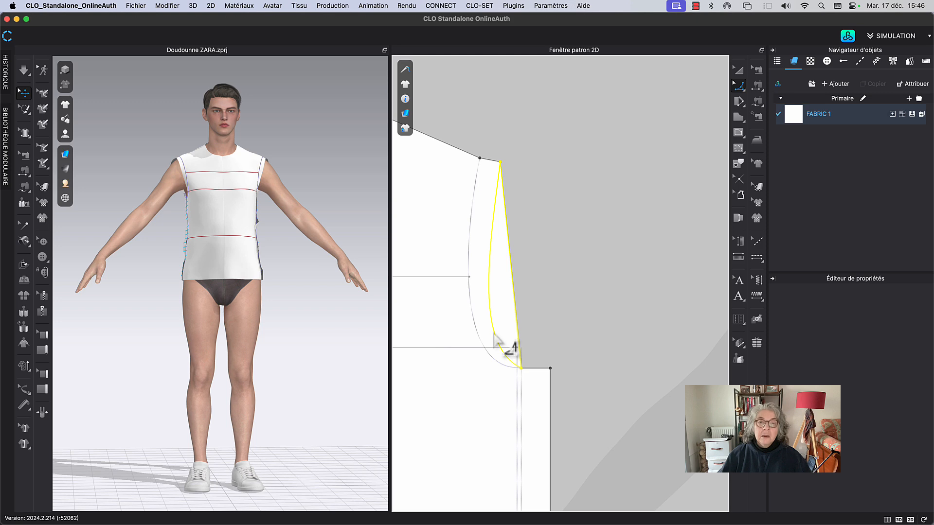
pyautogui.moveTo(494, 337); pyautogui.dragTo(500, 340)
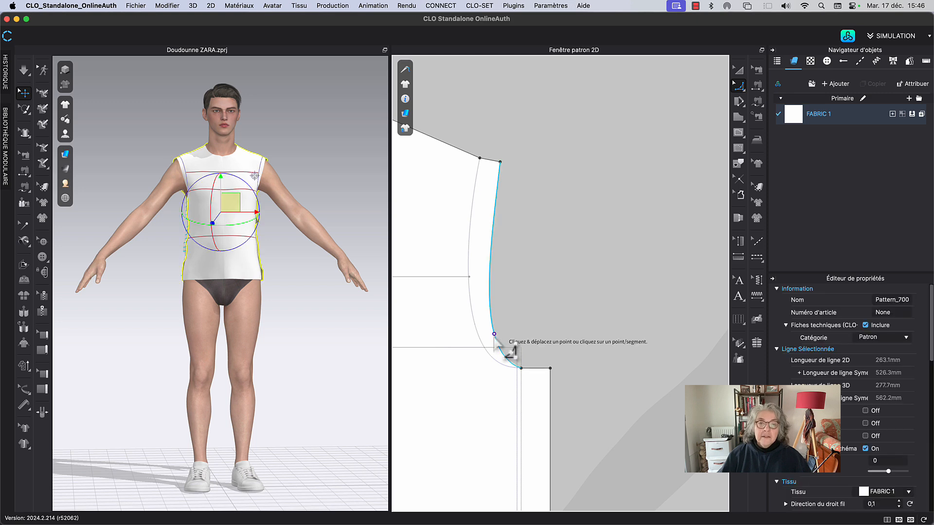
# Delete the original shoulder tip point left on the back shoulder line beside the new tip.
pyautogui.scroll(-2, 539, 270)
pyautogui.moveTo(532, 274); pyautogui.dragTo(552, 352, button='middle')
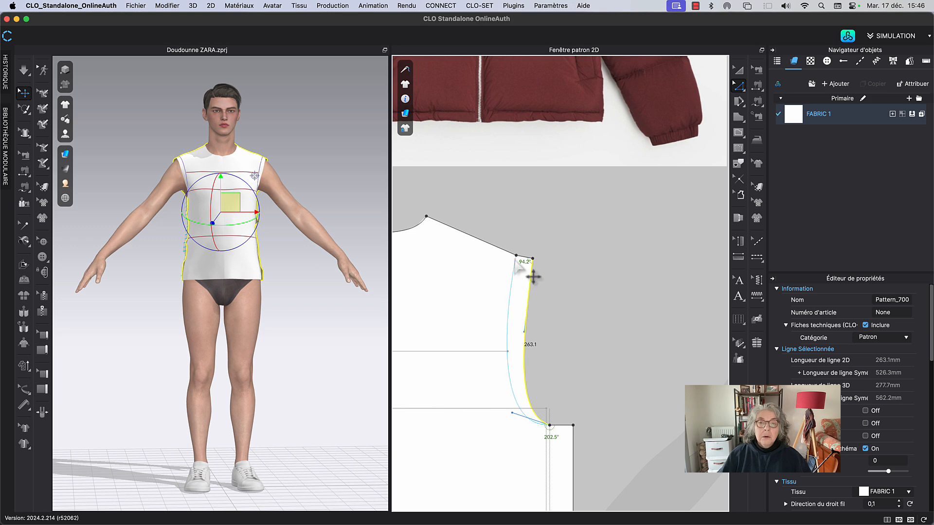
pyautogui.click(516, 256)
pyautogui.press('Delete')
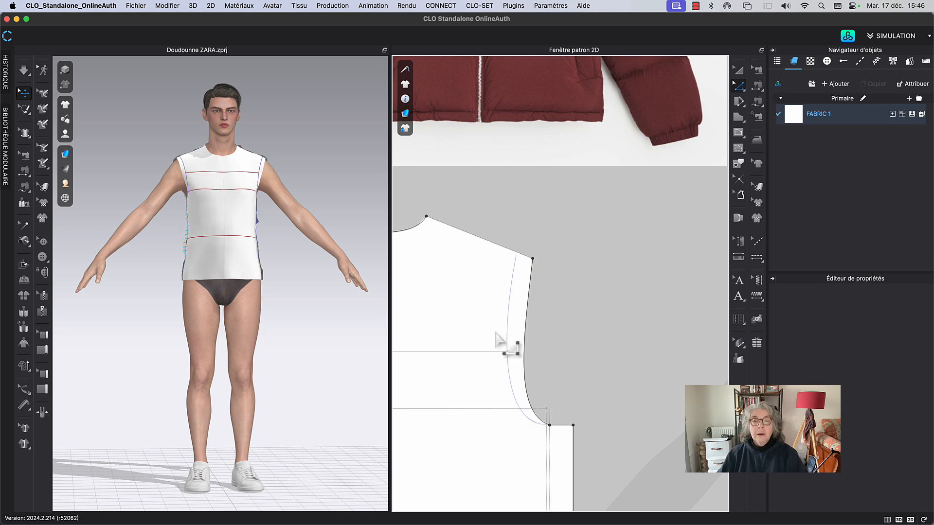
# Move the lower end point of the back armhole curve outward along the underarm line towards the side seam.
pyautogui.scroll(-2, 598, 306)
pyautogui.moveTo(596, 315); pyautogui.dragTo(547, 291, button='middle')
pyautogui.scroll(-2, 546, 312)
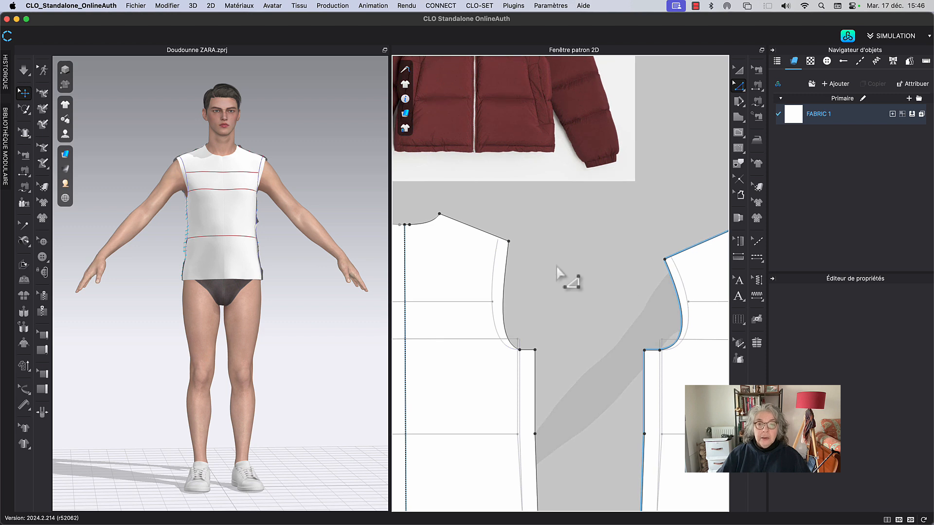
pyautogui.scroll(4, 532, 340)
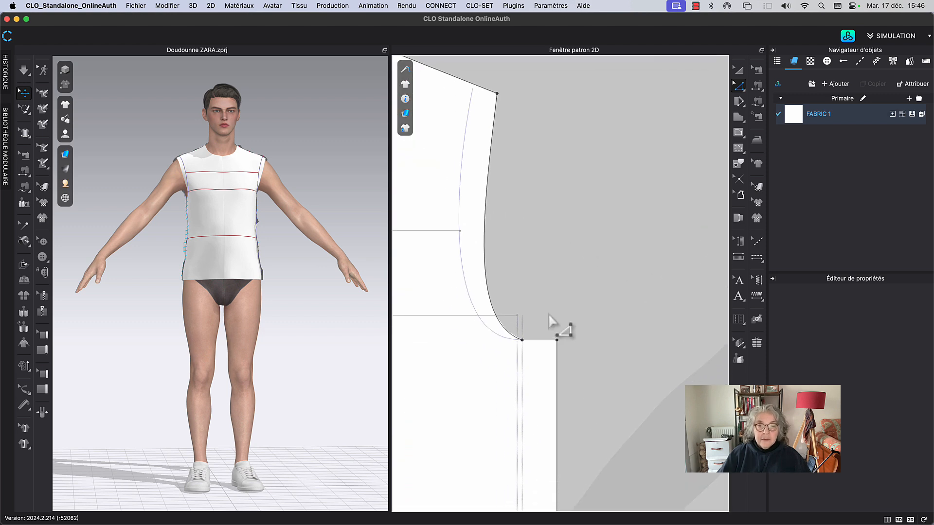
pyautogui.moveTo(524, 345); pyautogui.dragTo(544, 350)
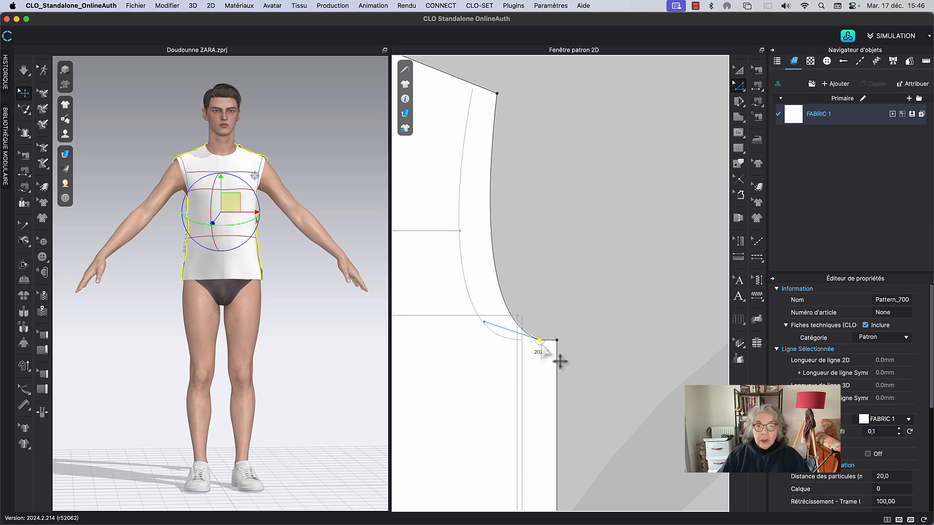
# Compare the underarm point and curve of the front armhole with the reshaped back armhole.
pyautogui.scroll(-2, 576, 280)
pyautogui.moveTo(576, 280); pyautogui.dragTo(467, 267, button='right')
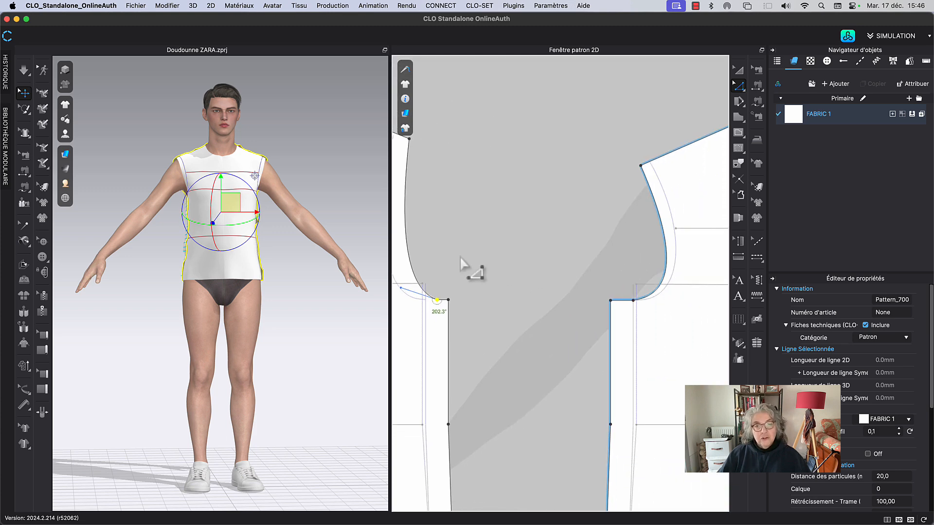
pyautogui.moveTo(550, 279); pyautogui.dragTo(448, 267, button='right')
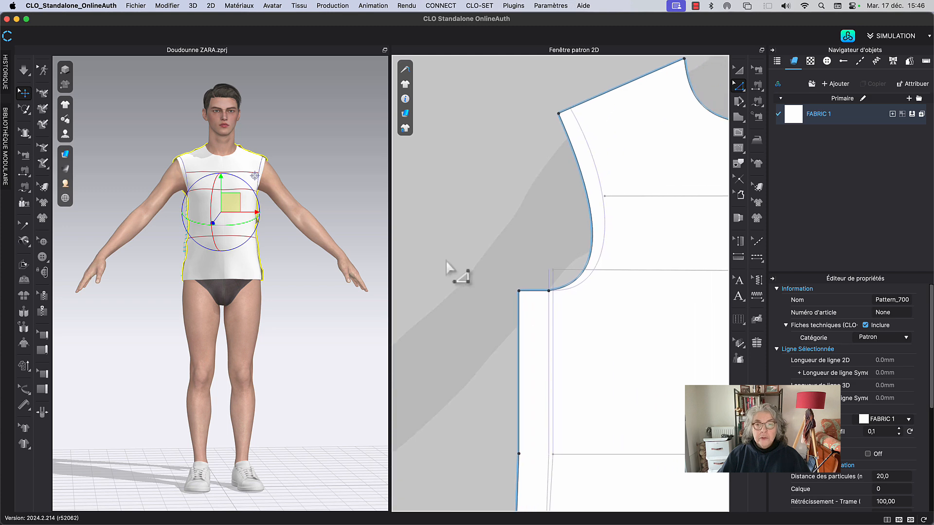
pyautogui.click(544, 293)
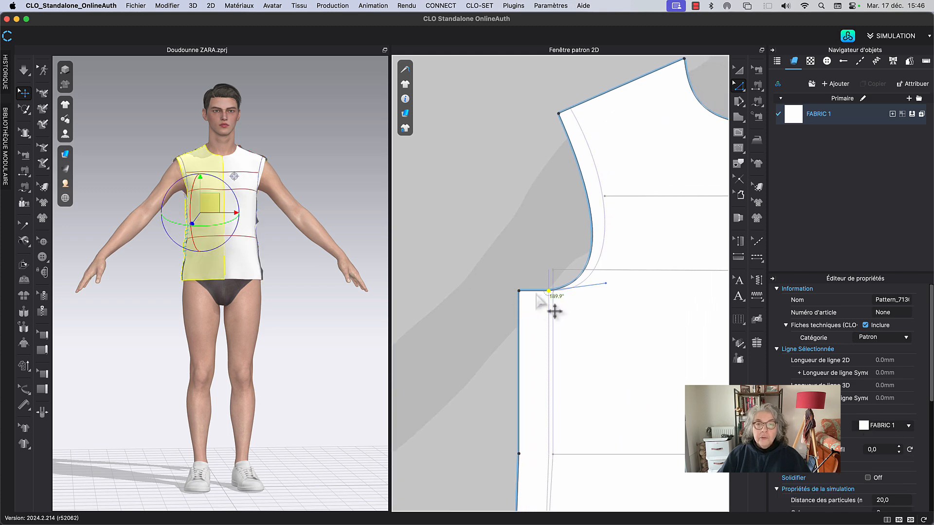
pyautogui.click(540, 258)
pyautogui.scroll(-3, 487, 236)
pyautogui.moveTo(477, 234); pyautogui.dragTo(659, 294, button='middle')
pyautogui.scroll(3, 601, 278)
pyautogui.moveTo(599, 277); pyautogui.dragTo(608, 280, button='middle')
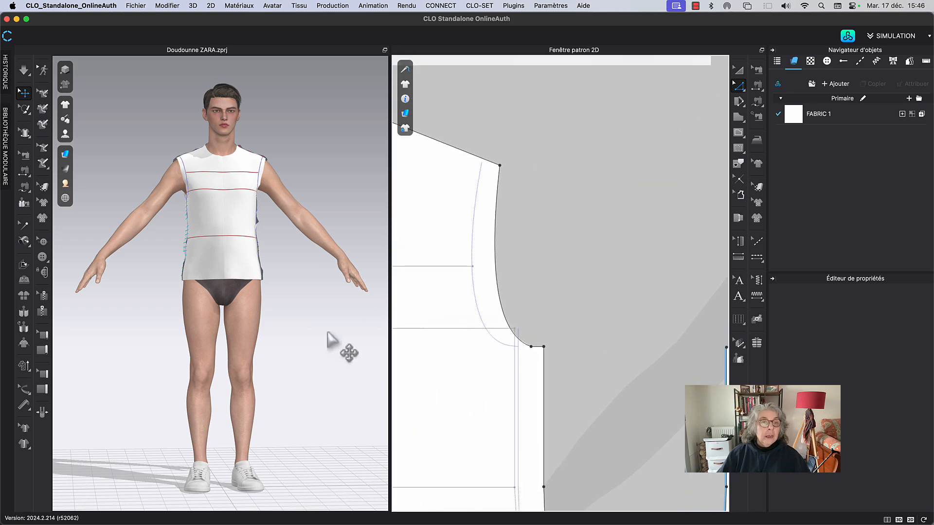
# Simulate the widened bodice on the avatar, tugging the front and back panels near the hem to settle them, and stop the simulation.
pyautogui.click(328, 338)
pyautogui.press('space')
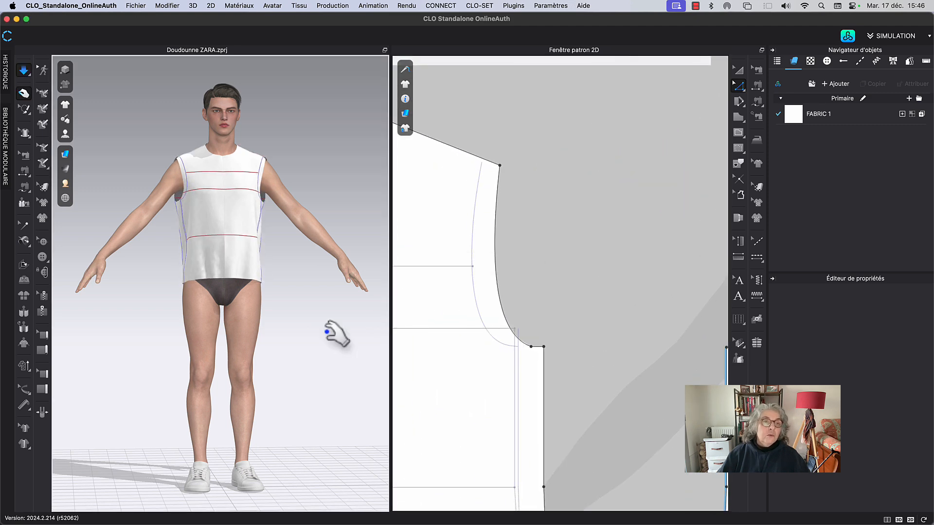
pyautogui.click(233, 275)
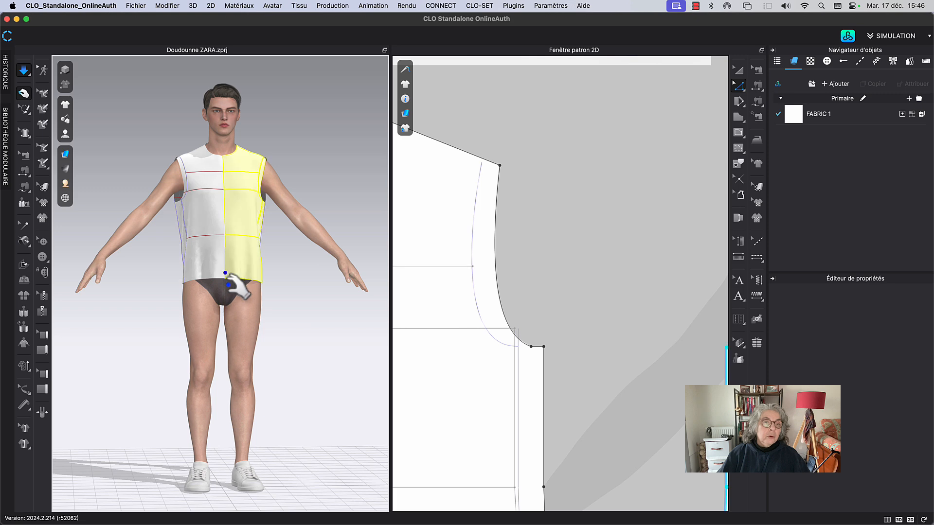
pyautogui.moveTo(246, 278); pyautogui.dragTo(343, 291, button='right')
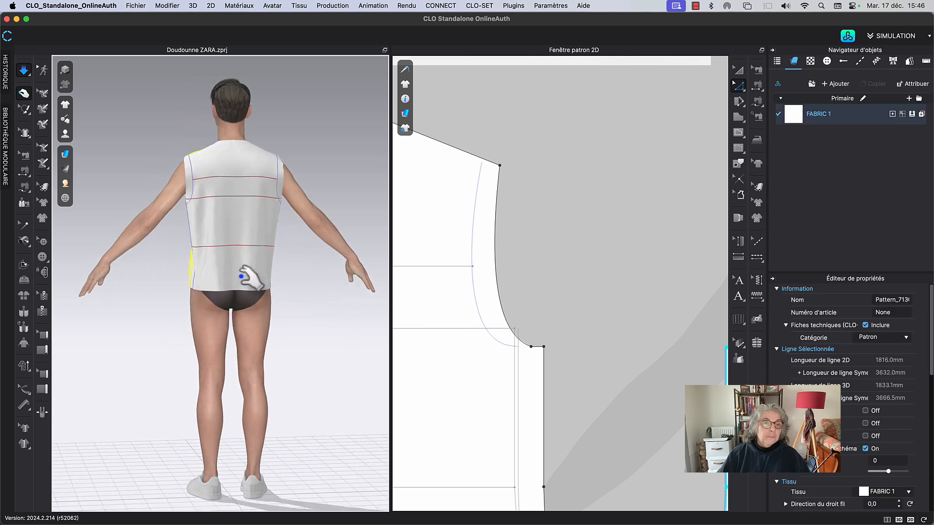
pyautogui.click(241, 279)
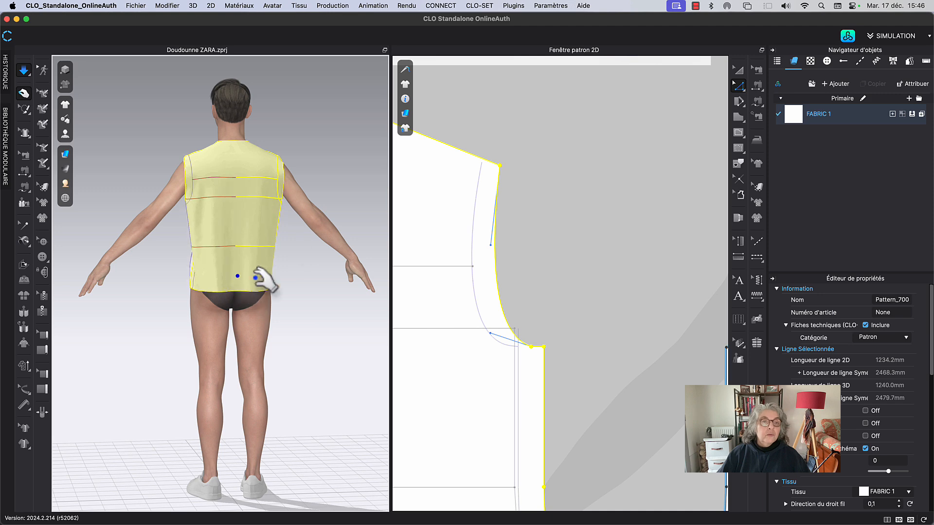
pyautogui.press('space')
# Run the simulation again from a front three-quarter view, tugging the front panel at the hem, and stop it.
pyautogui.press('8')
pyautogui.moveTo(281, 162); pyautogui.dragTo(191, 171, button='right')
pyautogui.press('2')
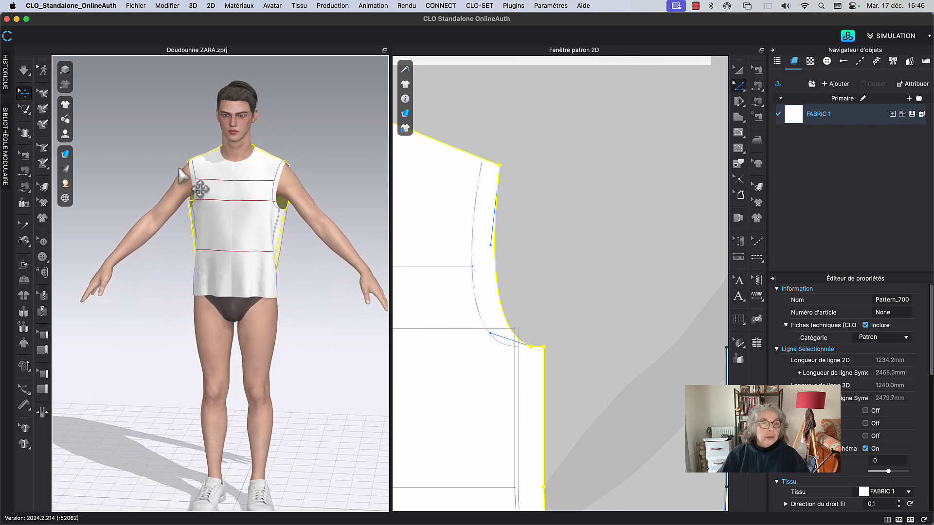
pyautogui.press('space')
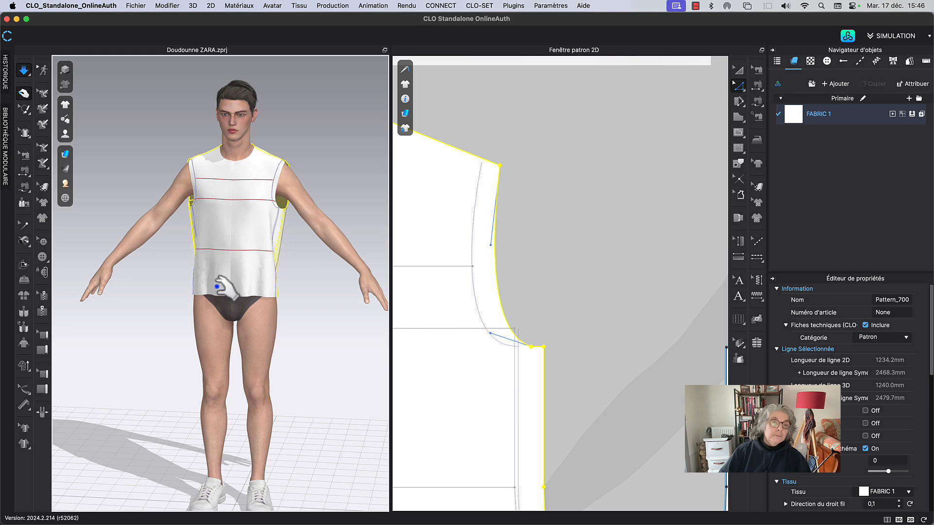
pyautogui.click(215, 291)
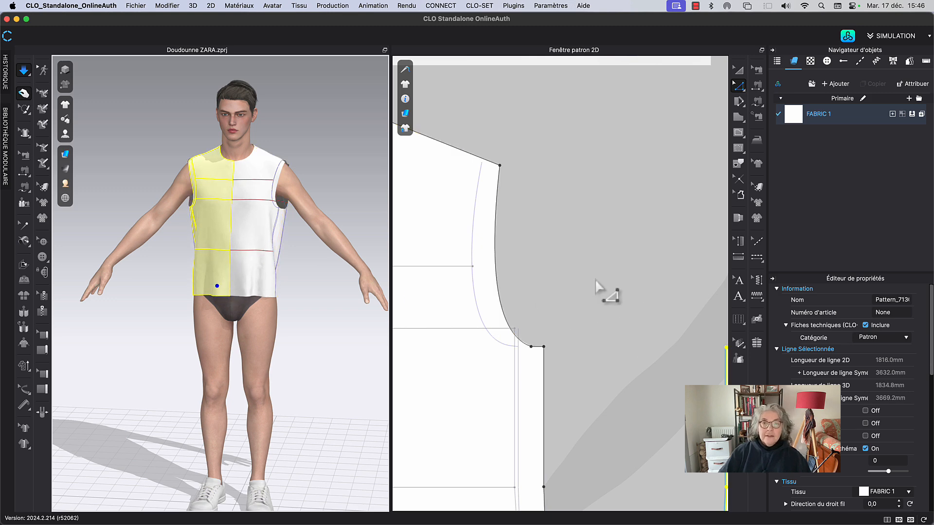
pyautogui.press('space')
# Compare the red puffer jacket reference photo with the front and back pattern pieces and inspect the bodice's shoulders on the avatar.
pyautogui.scroll(-5, 574, 271)
pyautogui.scroll(5, 565, 275)
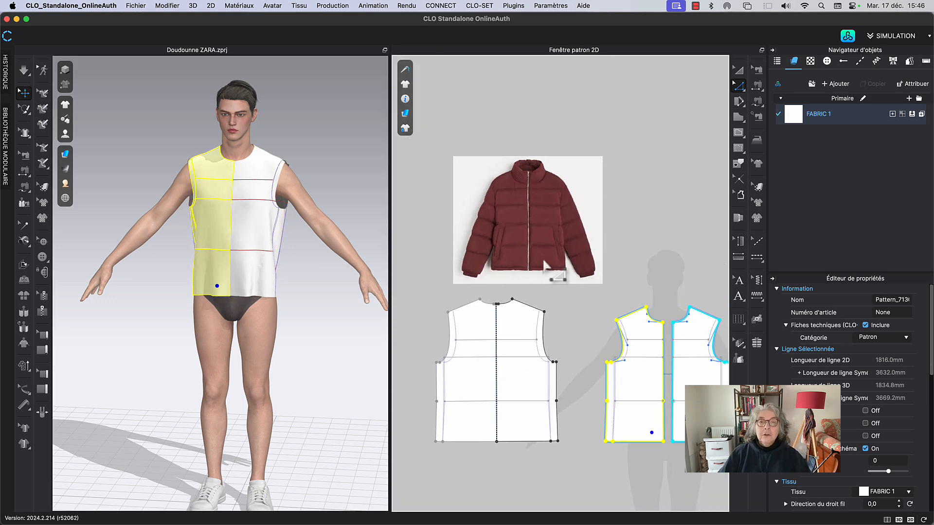
pyautogui.scroll(3, 543, 214)
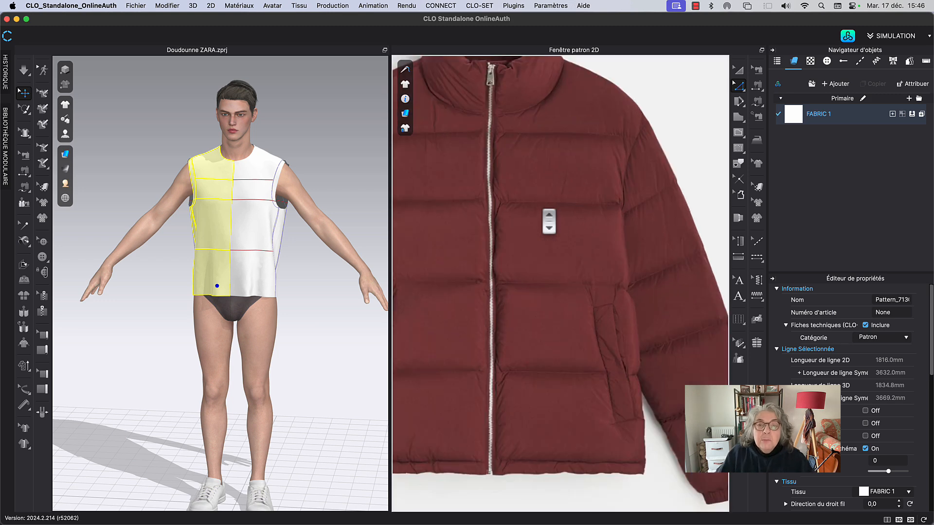
pyautogui.scroll(-4, 544, 217)
pyautogui.scroll(-4, 550, 326)
pyautogui.scroll(3, 532, 313)
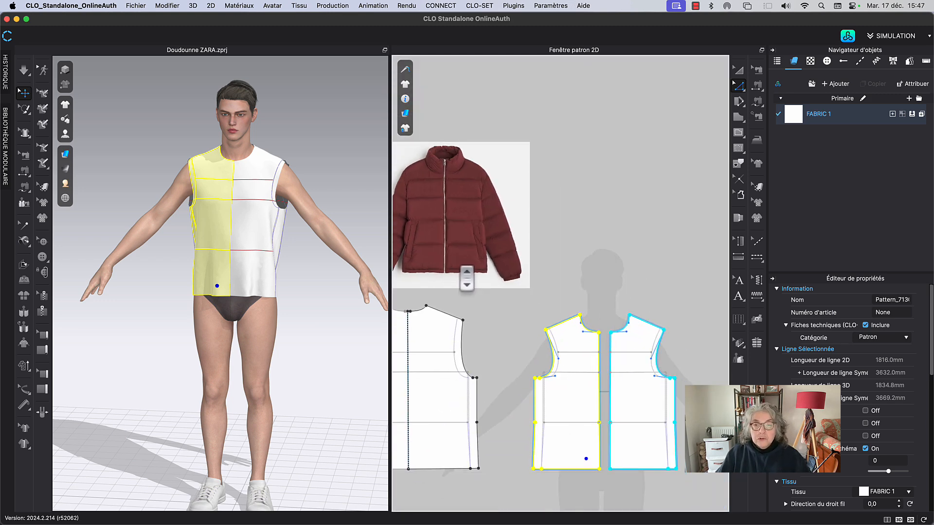
pyautogui.scroll(-2, 498, 325)
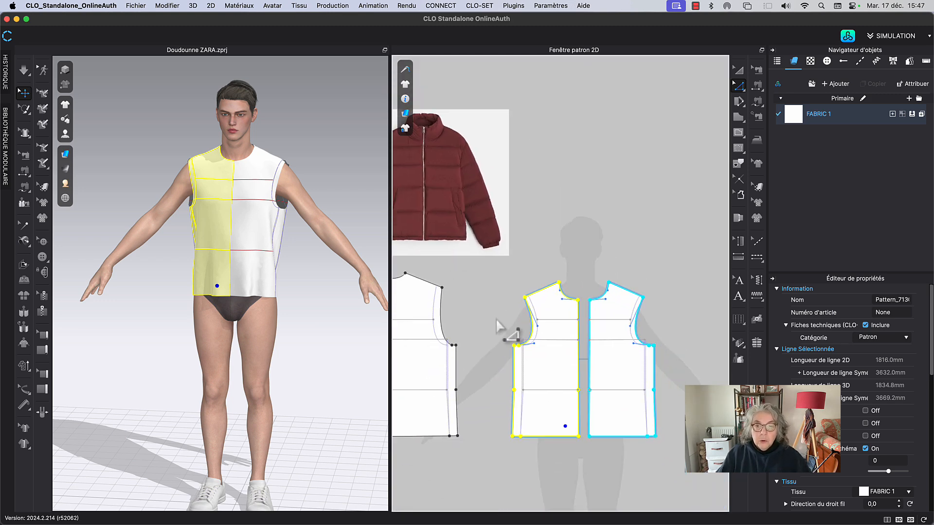
pyautogui.scroll(-2, 493, 325)
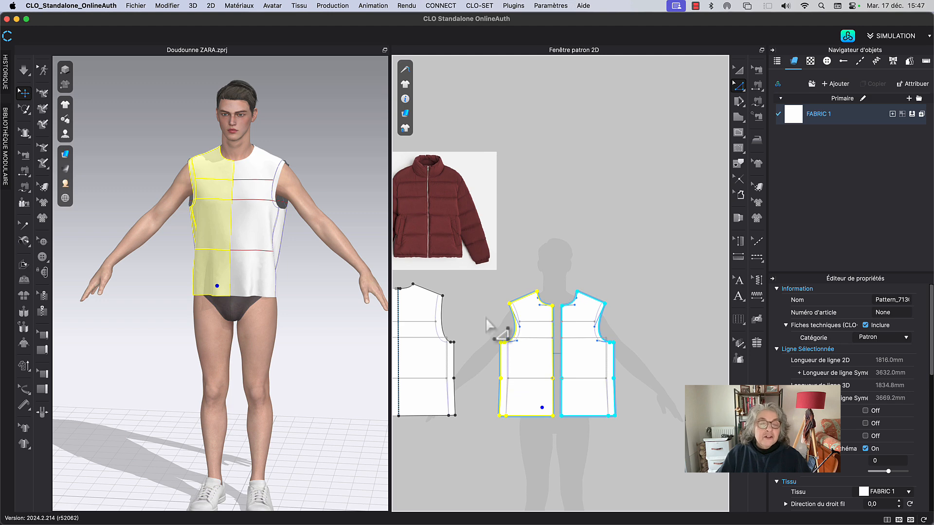
pyautogui.scroll(4, 489, 326)
pyautogui.scroll(-2, 487, 321)
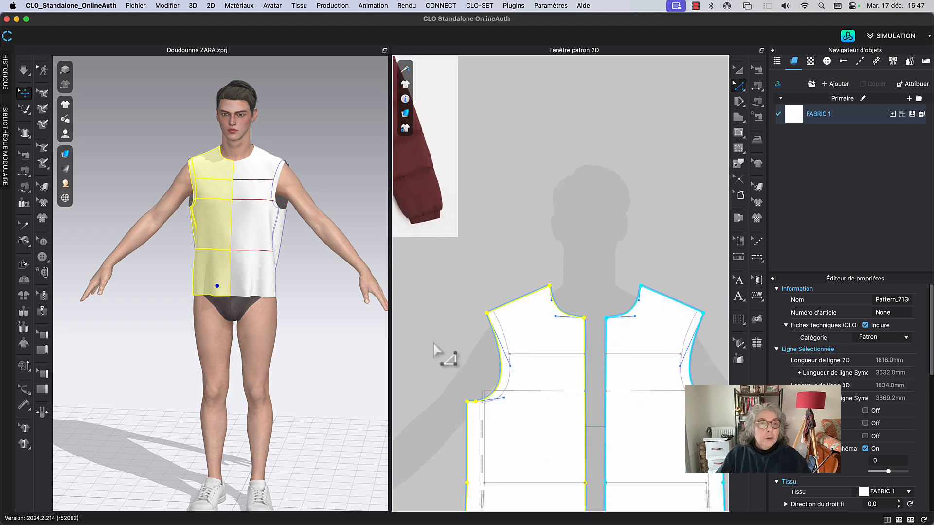
pyautogui.click(590, 268)
pyautogui.scroll(2, 588, 268)
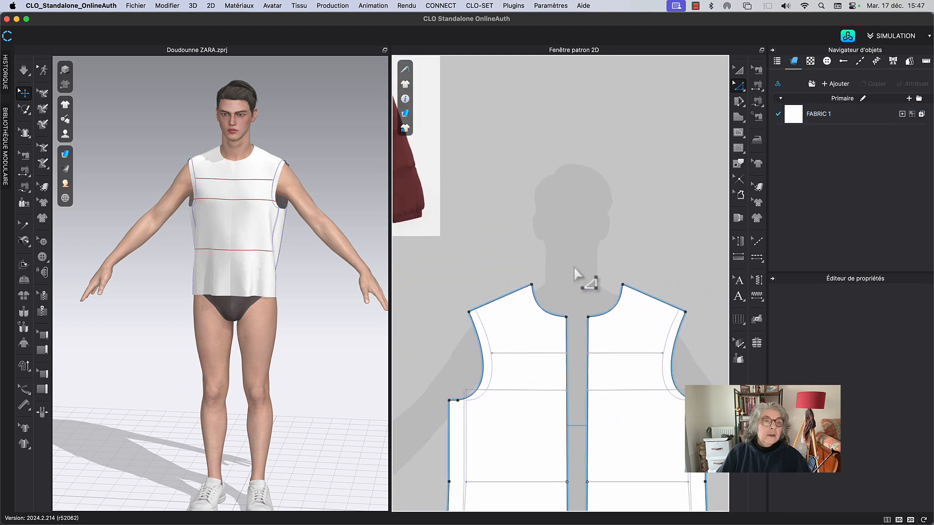
pyautogui.moveTo(291, 130); pyautogui.dragTo(287, 146, button='right')
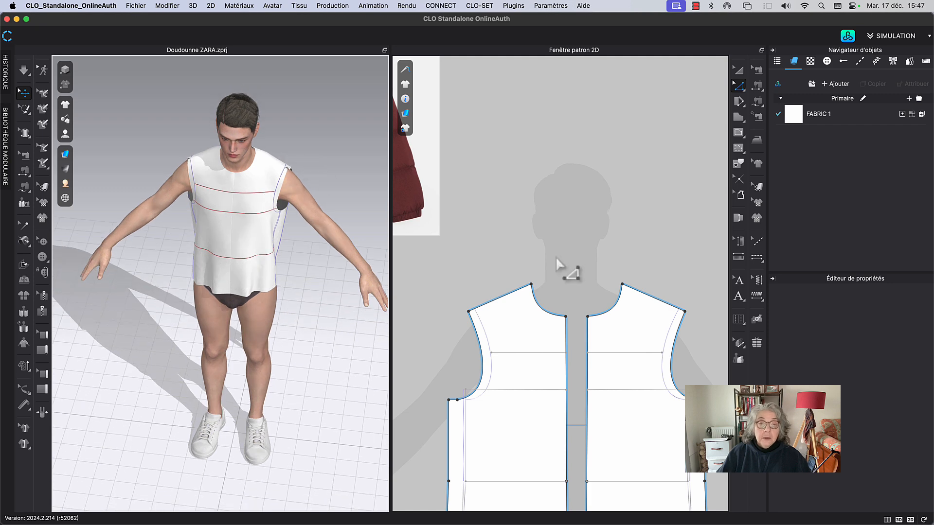
# Extend the back shoulder sewing line to the new shoulder tip with Edit Sewing so it covers the full shoulder.
pyautogui.moveTo(463, 265); pyautogui.dragTo(487, 260, button='right')
pyautogui.press('b')
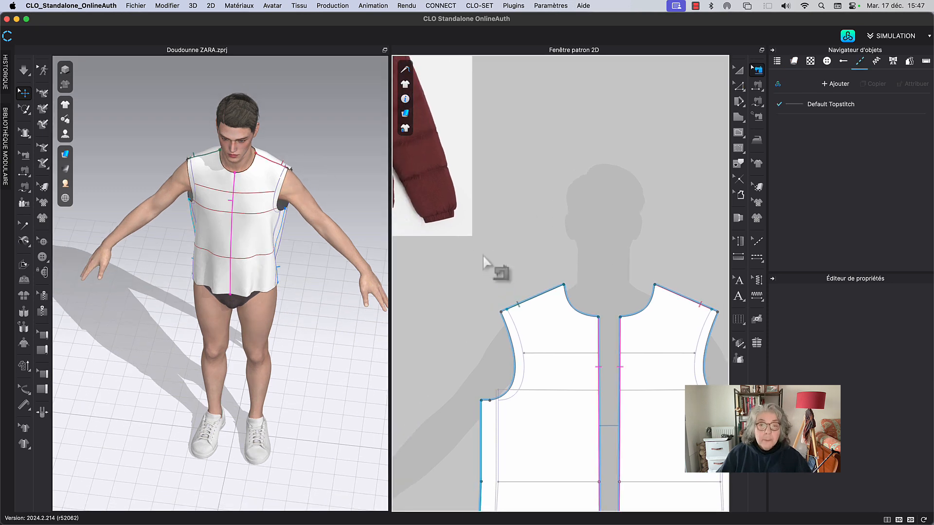
pyautogui.click(508, 313)
pyautogui.moveTo(465, 355); pyautogui.dragTo(539, 339, button='right')
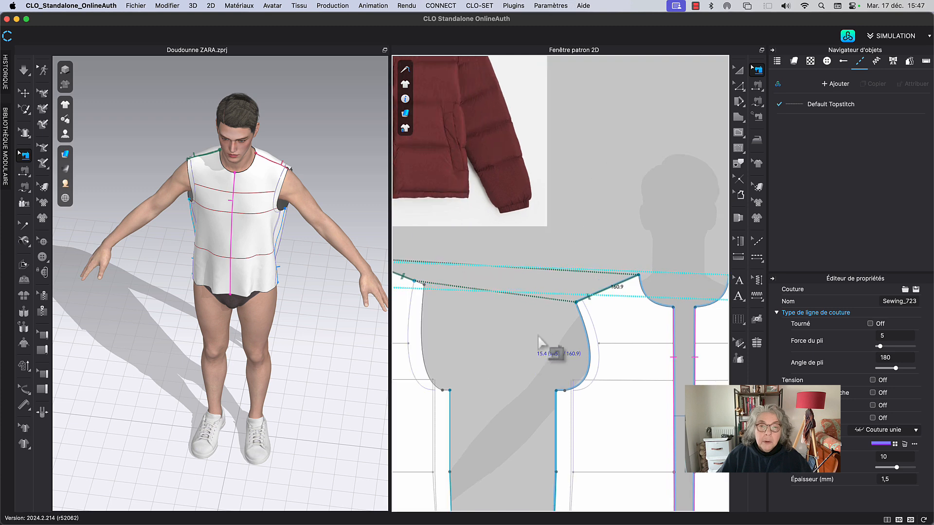
pyautogui.moveTo(538, 336); pyautogui.dragTo(672, 323, button='middle')
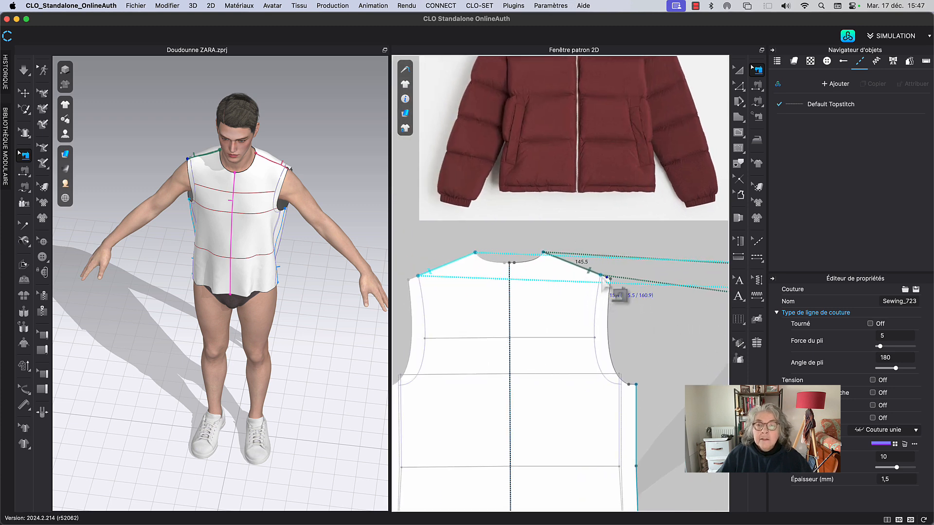
pyautogui.moveTo(603, 278); pyautogui.dragTo(610, 284)
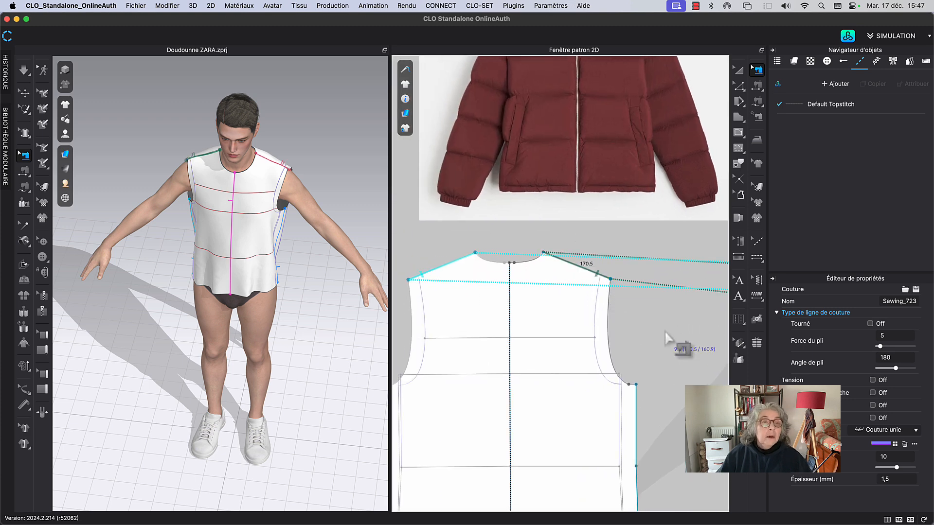
# Move the back piece's neck-shoulder point 10 mm outward horizontally to widen the back neckline.
pyautogui.press('a')
pyautogui.press('b')
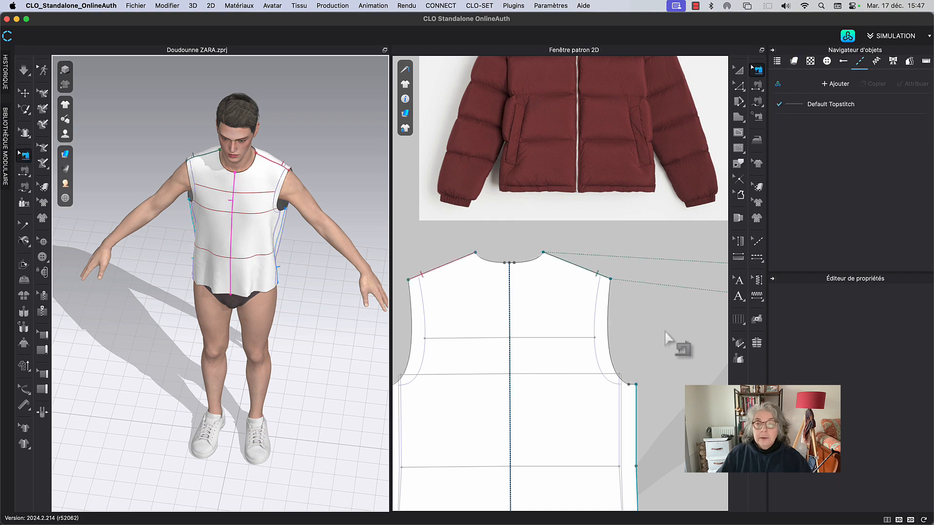
pyautogui.moveTo(641, 275); pyautogui.dragTo(589, 300, button='middle')
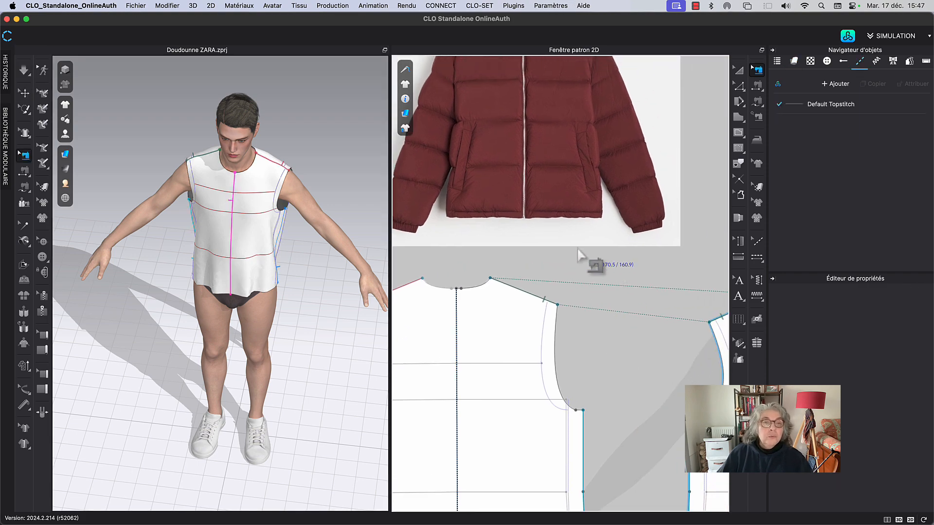
pyautogui.moveTo(302, 139); pyautogui.dragTo(183, 123, button='right')
pyautogui.moveTo(259, 129); pyautogui.dragTo(313, 128, button='right')
pyautogui.press('q')
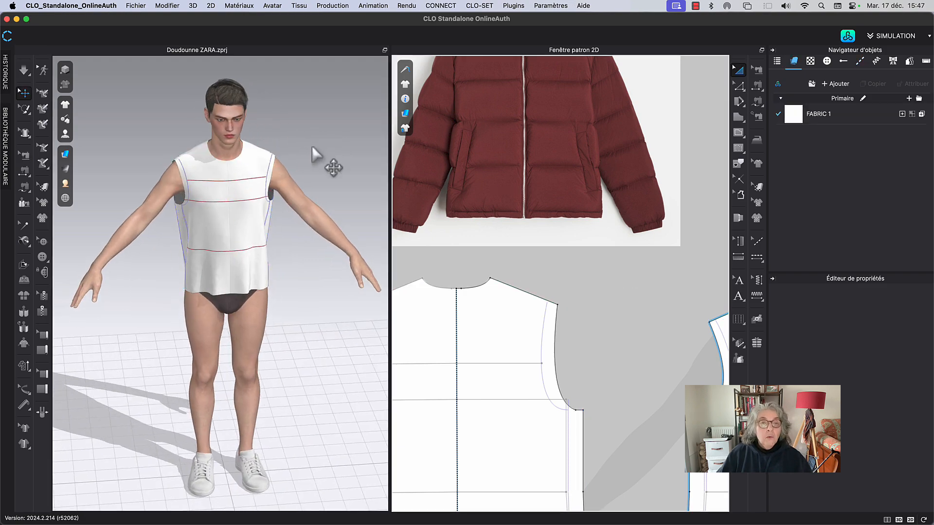
pyautogui.scroll(3, 477, 281)
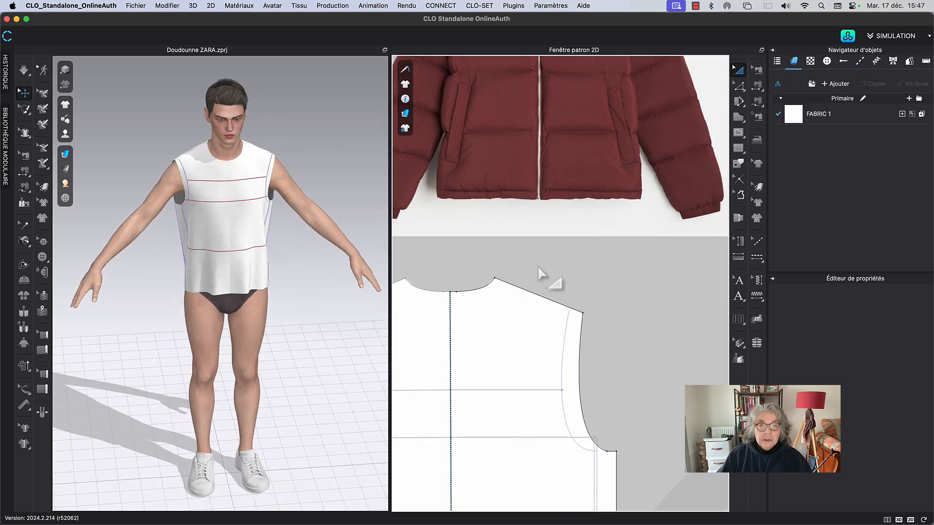
pyautogui.scroll(2, 545, 276)
pyautogui.press('z')
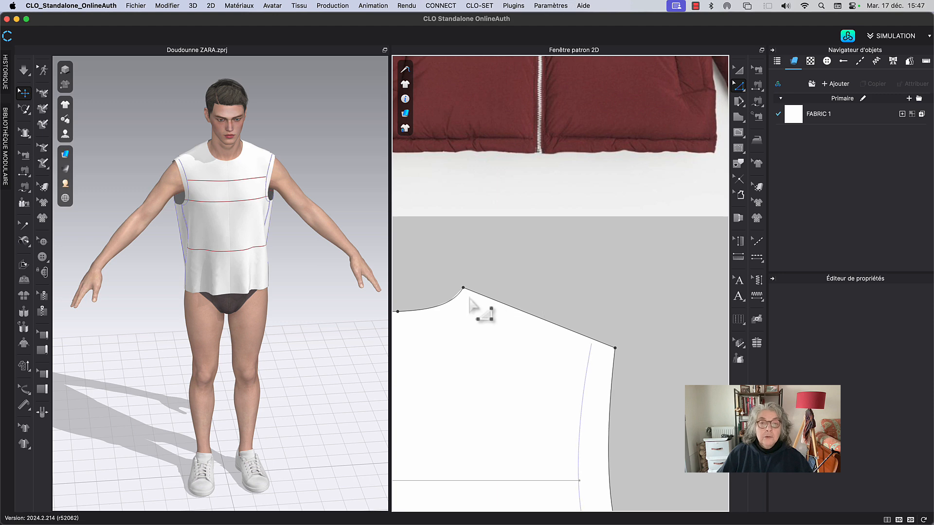
pyautogui.click(463, 289)
pyautogui.moveTo(464, 291); pyautogui.dragTo(475, 293)
pyautogui.rightClick(475, 293)
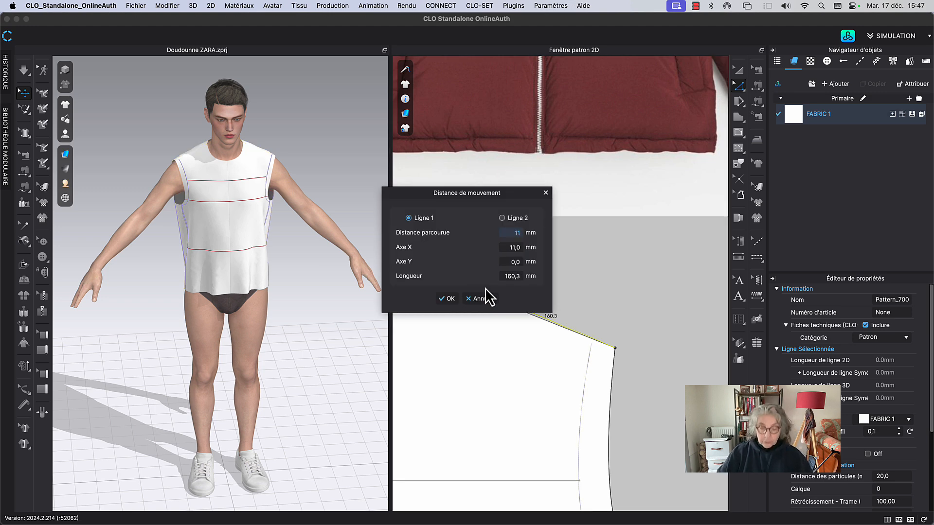
pyautogui.write('10')
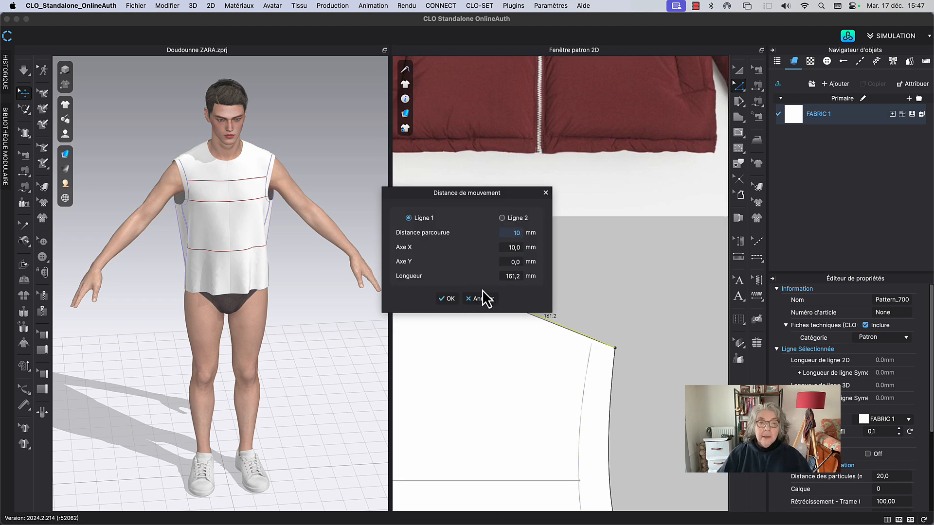
pyautogui.click(446, 299)
# Move the front piece's neck-shoulder point 10 mm outward horizontally to widen the front neckline.
pyautogui.scroll(-3, 633, 290)
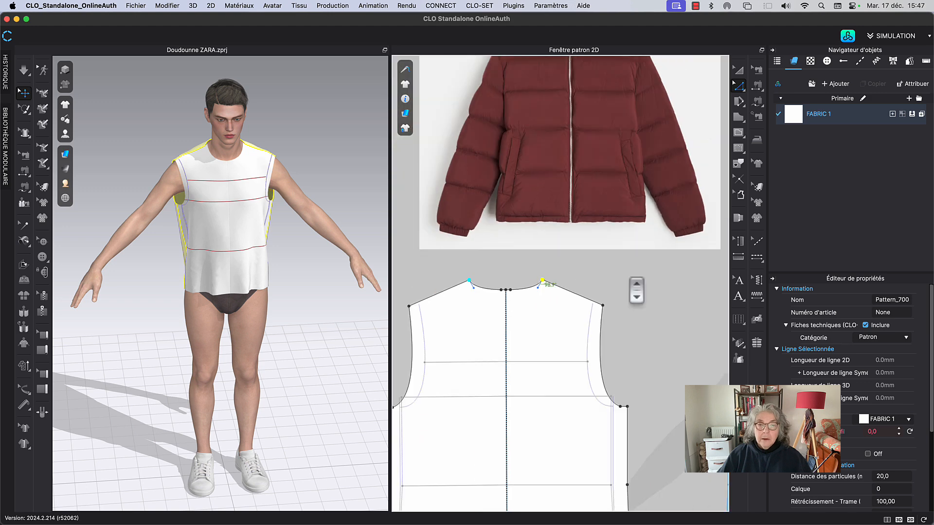
pyautogui.scroll(3, 419, 317)
pyautogui.scroll(2, 601, 293)
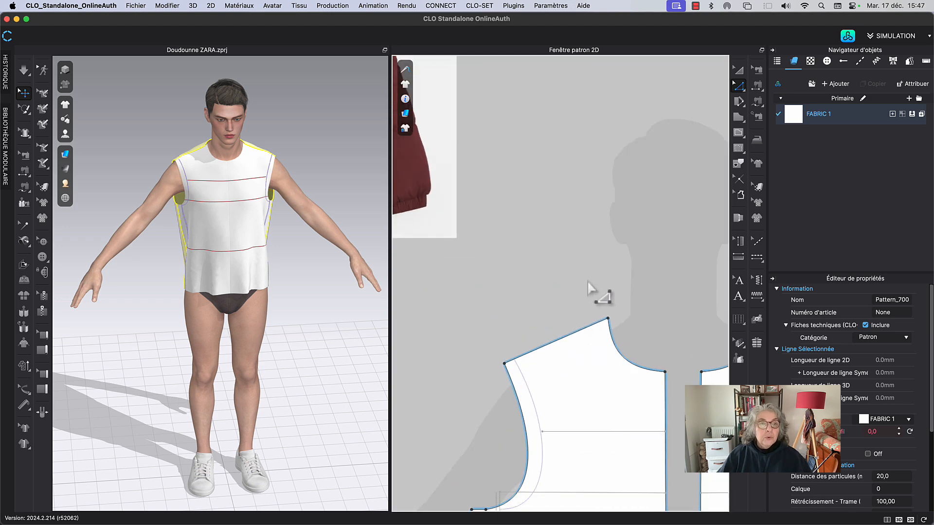
pyautogui.scroll(2, 463, 272)
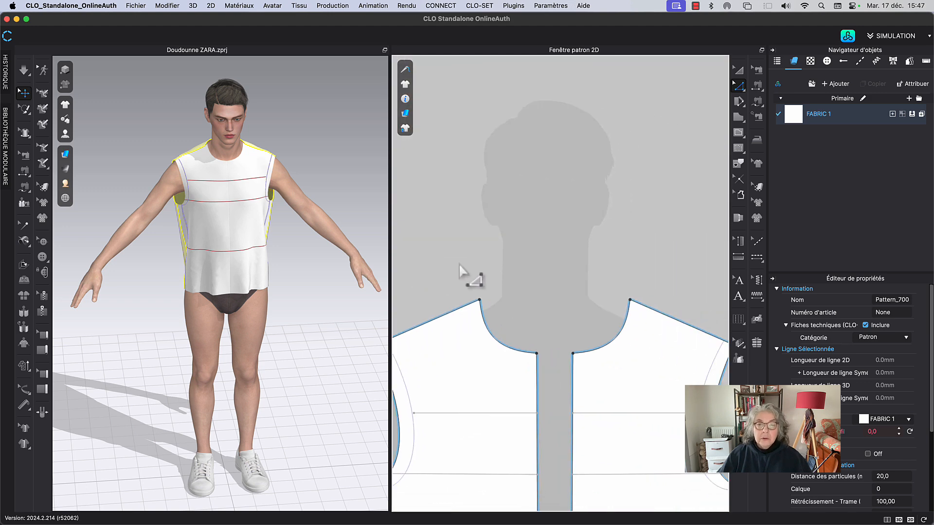
pyautogui.click(479, 302)
pyautogui.moveTo(476, 302); pyautogui.dragTo(470, 300)
pyautogui.rightClick(470, 300)
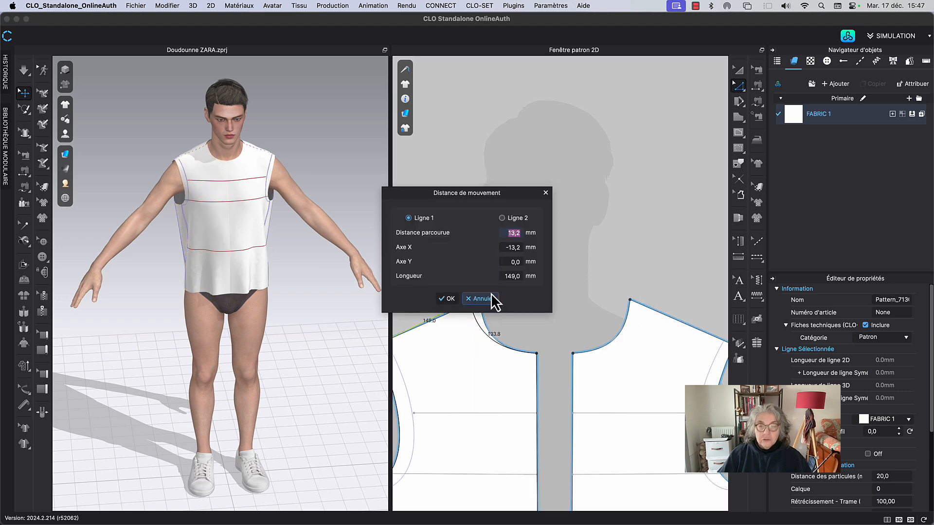
pyautogui.write('10')
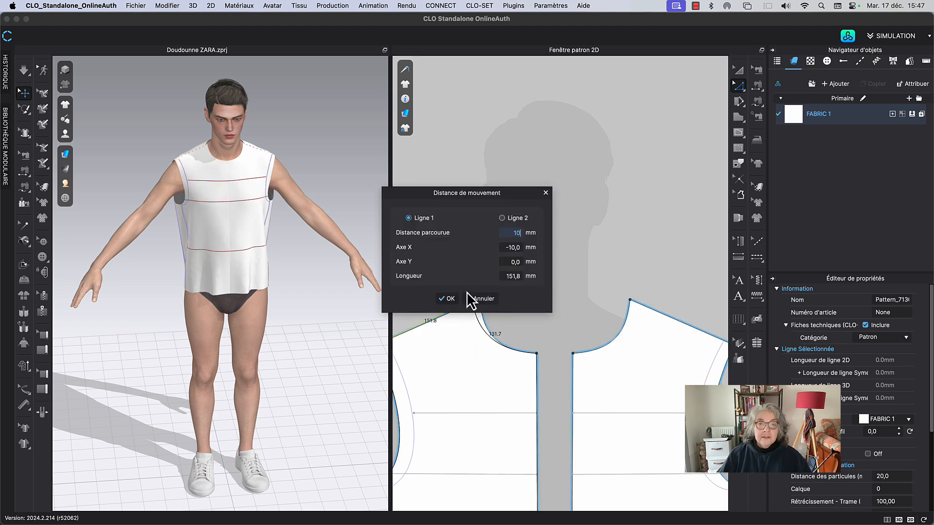
pyautogui.click(447, 298)
# Lower the front neckline's center-front point by 15 mm.
pyautogui.moveTo(518, 273); pyautogui.dragTo(523, 241, button='middle')
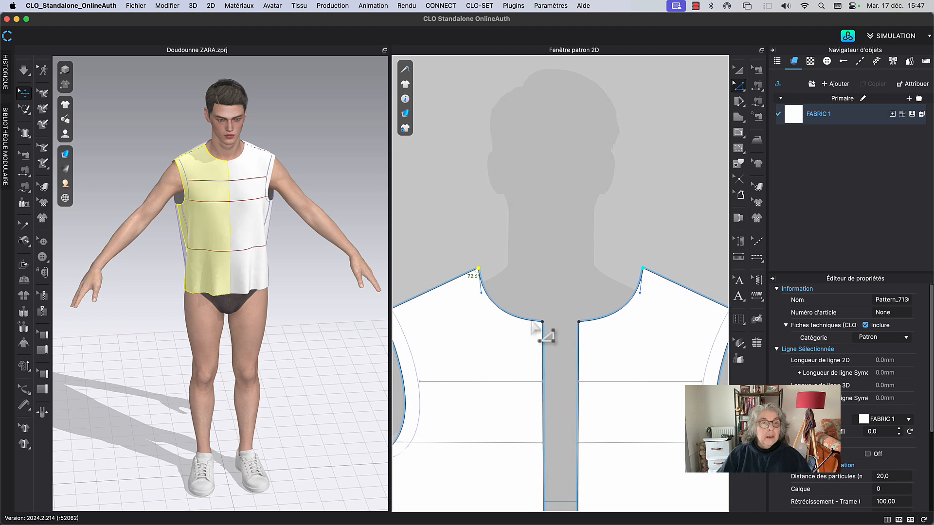
pyautogui.moveTo(543, 323); pyautogui.dragTo(544, 330)
pyautogui.rightClick(544, 330)
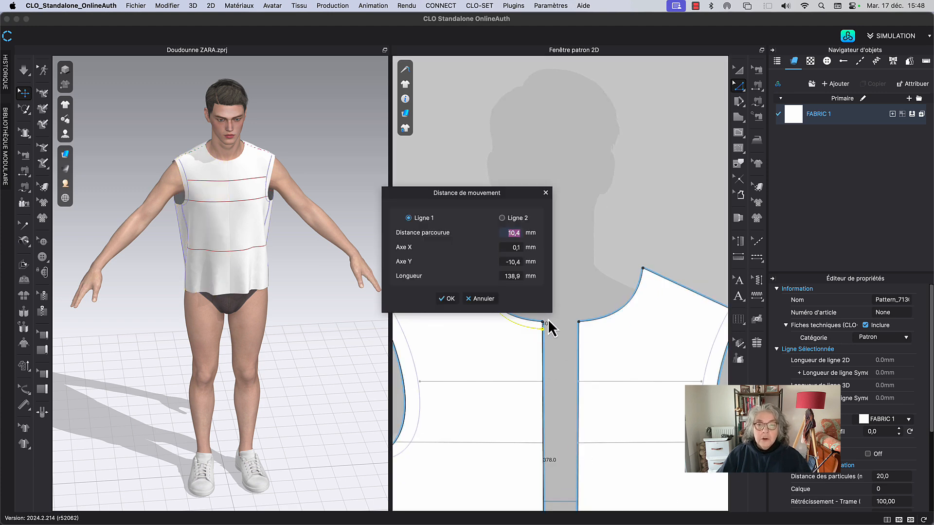
pyautogui.write('15')
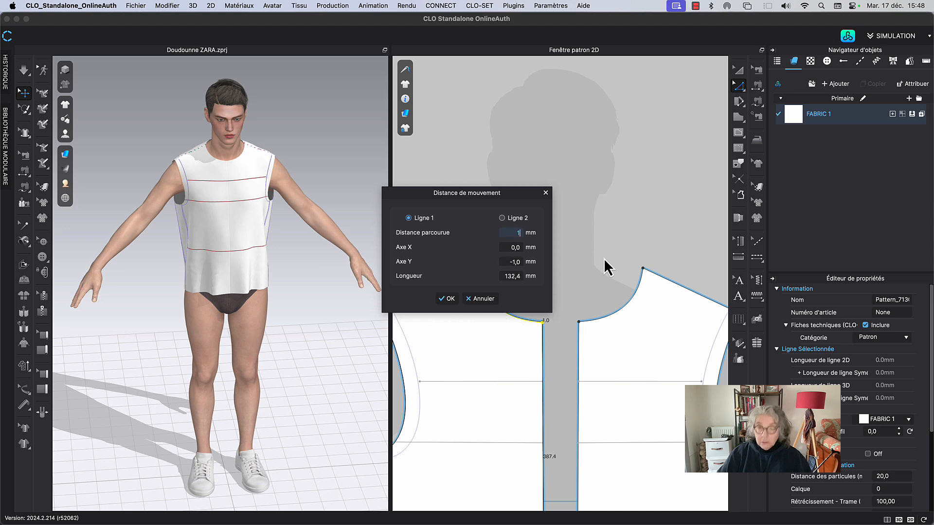
pyautogui.click(452, 299)
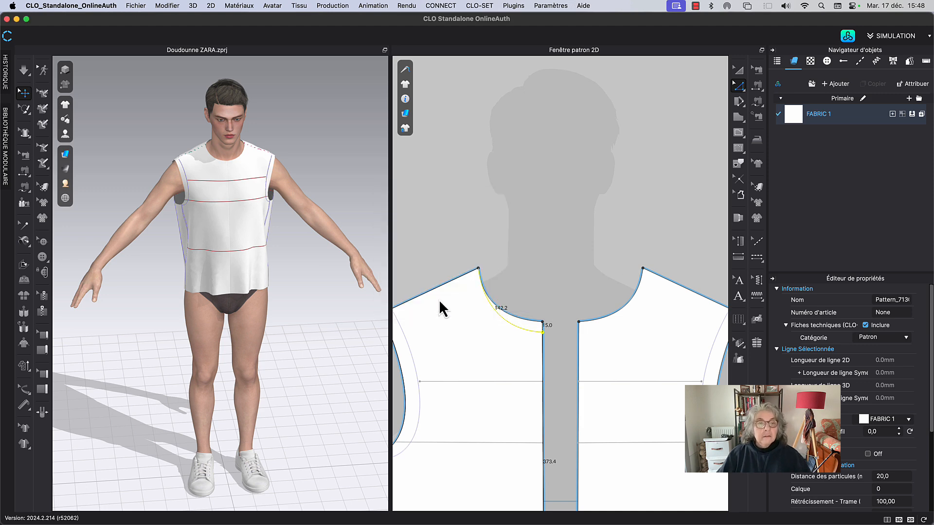
# Simulate the bodice briefly and compare its neckline and shoulders on the avatar with the red puffer jacket reference photo.
pyautogui.press('space')
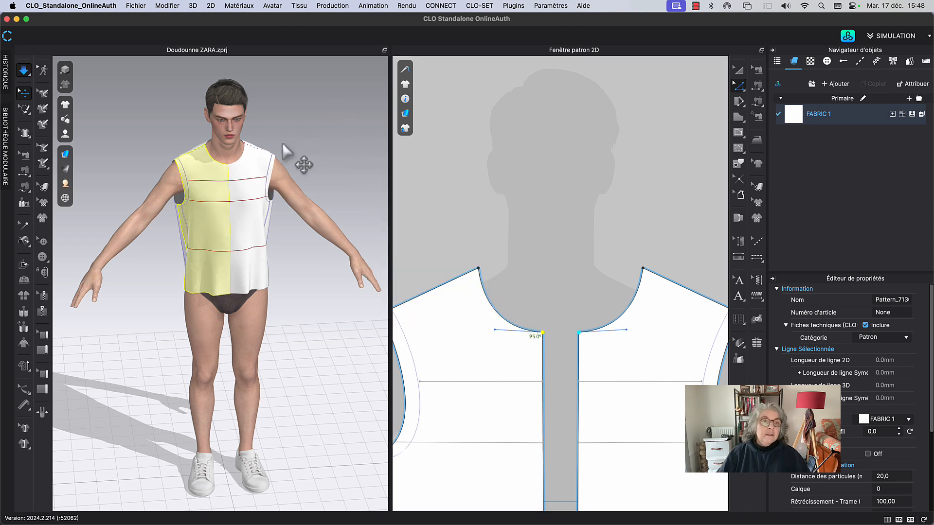
pyautogui.press('space')
pyautogui.moveTo(280, 149); pyautogui.dragTo(269, 134, button='right')
pyautogui.scroll(-5, 456, 181)
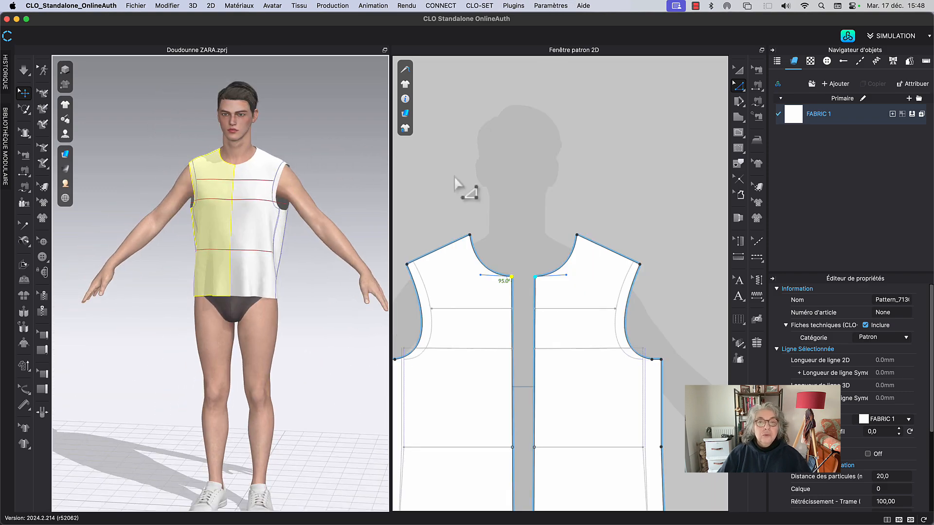
pyautogui.moveTo(460, 191); pyautogui.dragTo(663, 277, button='middle')
pyautogui.scroll(8, 495, 219)
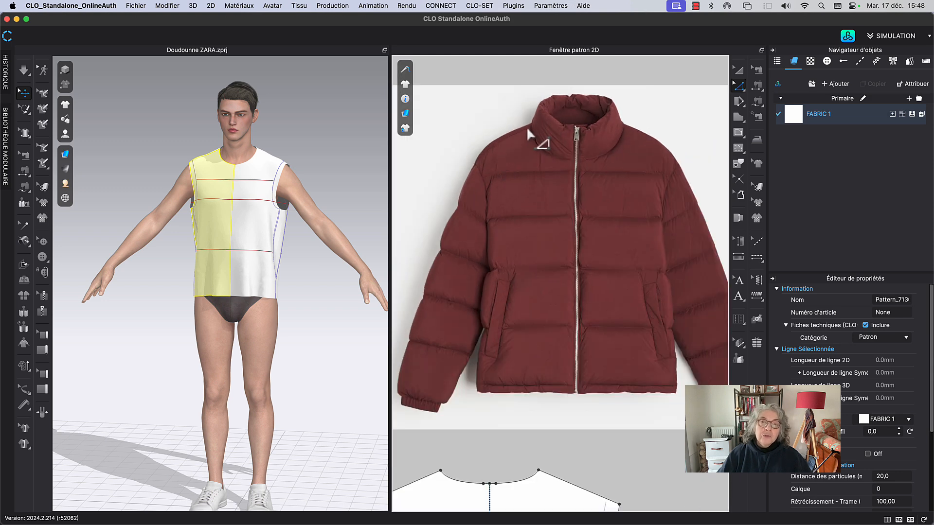
pyautogui.moveTo(243, 169); pyautogui.dragTo(251, 169, button='right')
pyautogui.scroll(6, 222, 166)
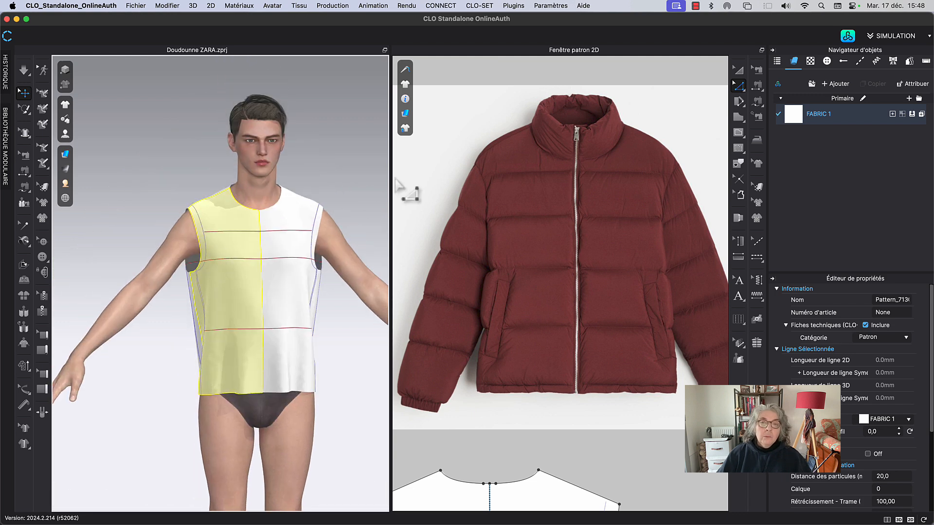
# Change the back shoulder line's length to 180 mm, extending it at the armhole end with direction Fin.
pyautogui.scroll(-5, 537, 303)
pyautogui.scroll(5, 531, 390)
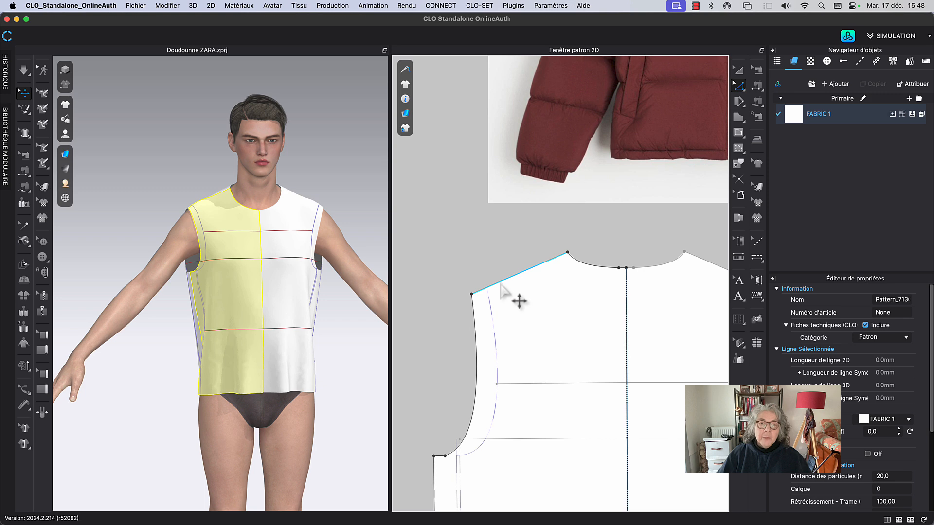
pyautogui.click(501, 283)
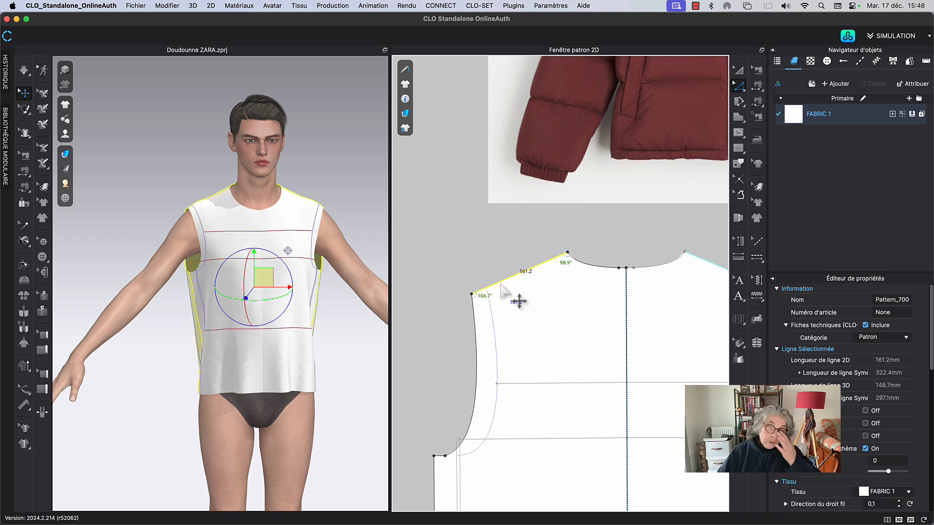
pyautogui.rightClick(502, 287)
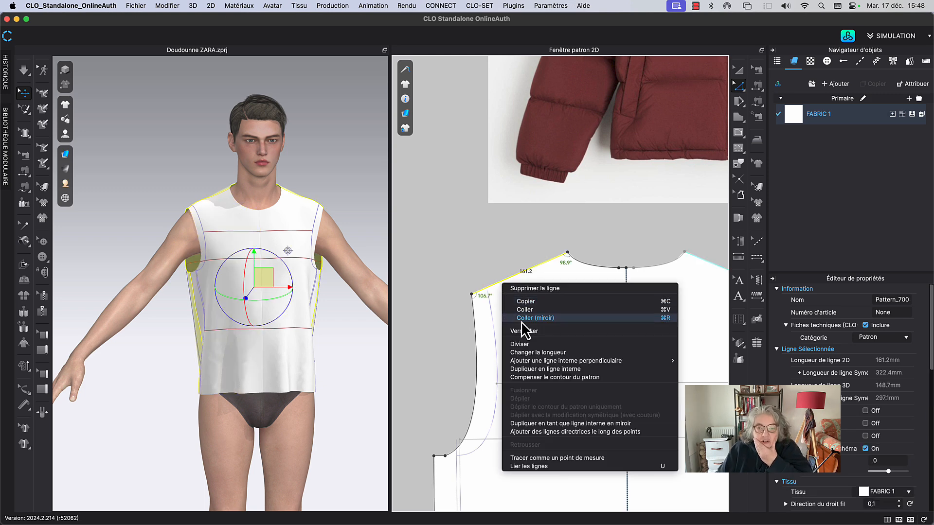
pyautogui.click(536, 352)
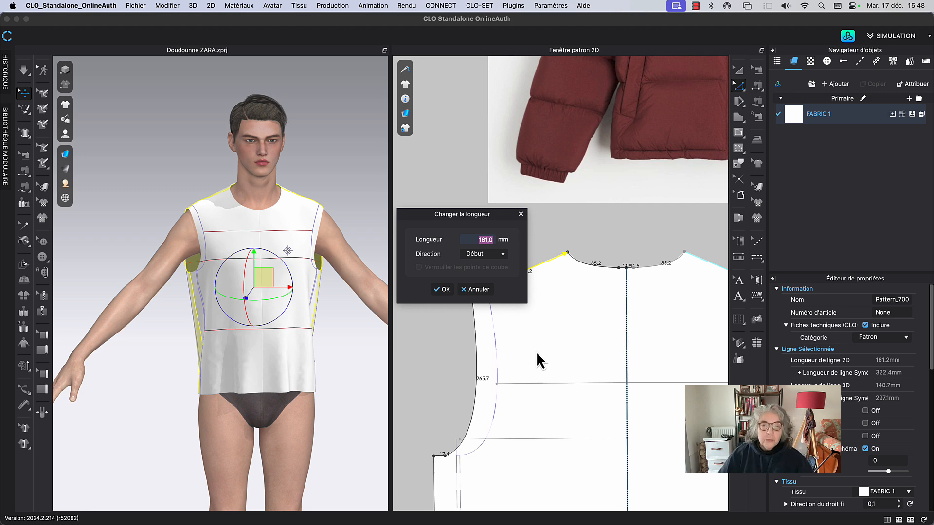
pyautogui.write('1')
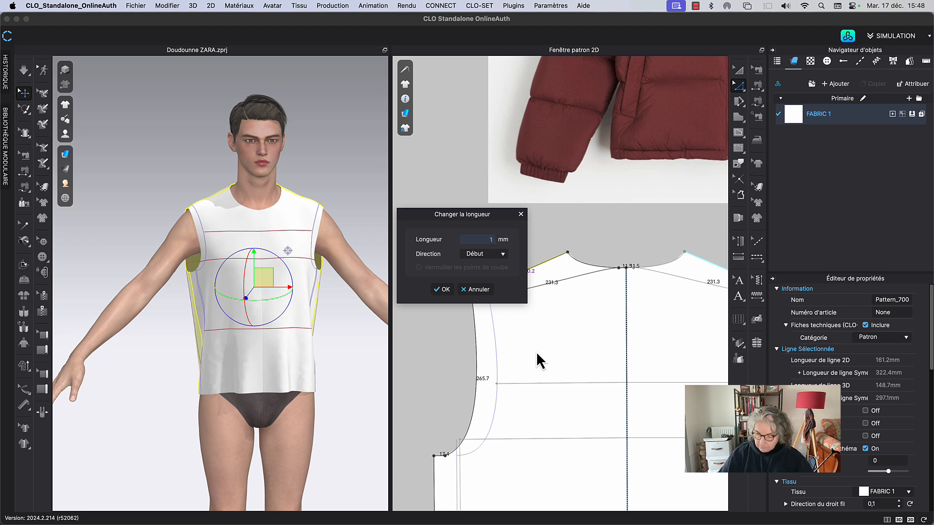
pyautogui.write('80')
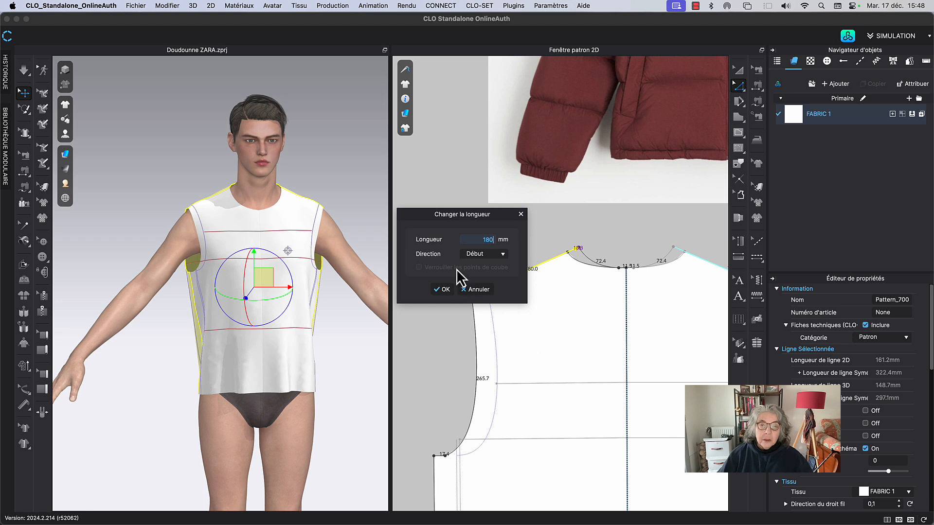
pyautogui.click(479, 255)
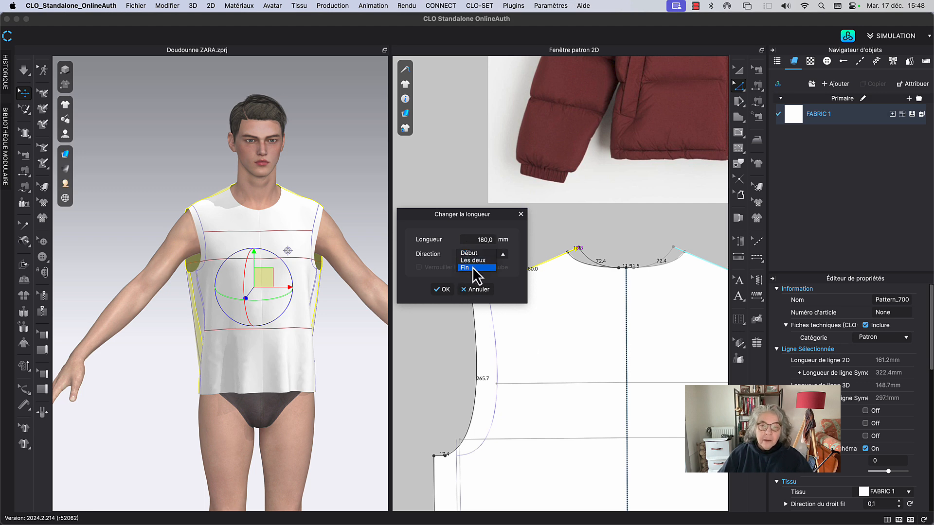
pyautogui.click(473, 268)
pyautogui.moveTo(476, 217); pyautogui.dragTo(505, 120)
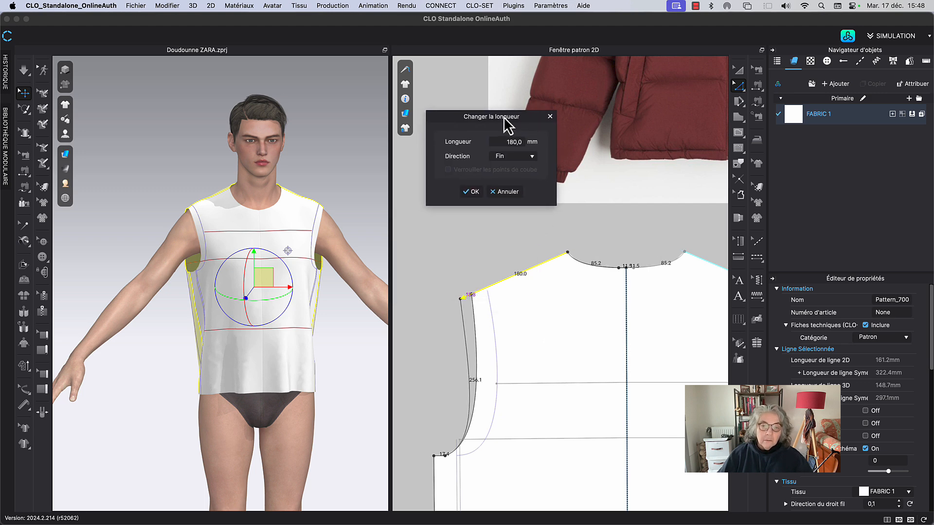
pyautogui.click(476, 194)
# Change the front shoulder line's length to 180 mm, extending it at the armhole end with direction Début.
pyautogui.scroll(-4, 552, 268)
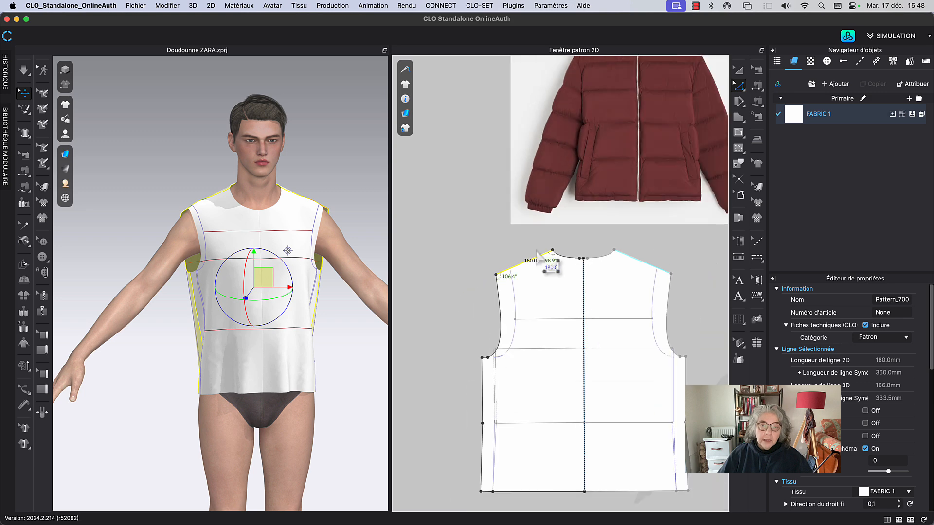
pyautogui.moveTo(560, 298); pyautogui.dragTo(421, 324, button='middle')
pyautogui.moveTo(546, 321); pyautogui.dragTo(397, 314, button='middle')
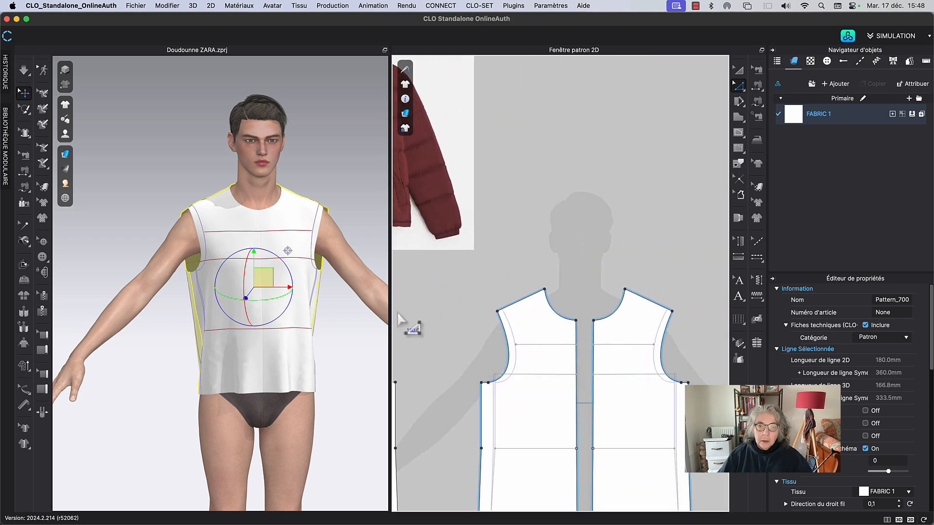
pyautogui.rightClick(515, 311)
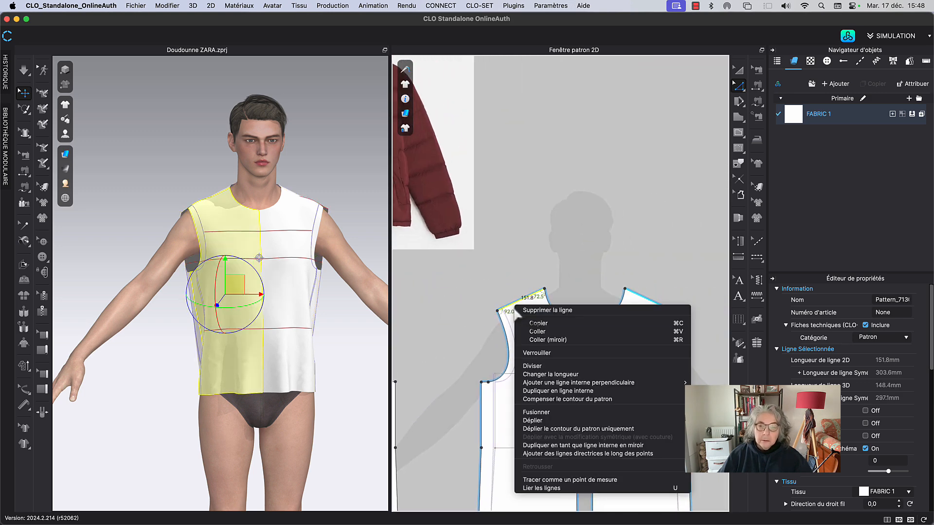
pyautogui.moveTo(549, 382)
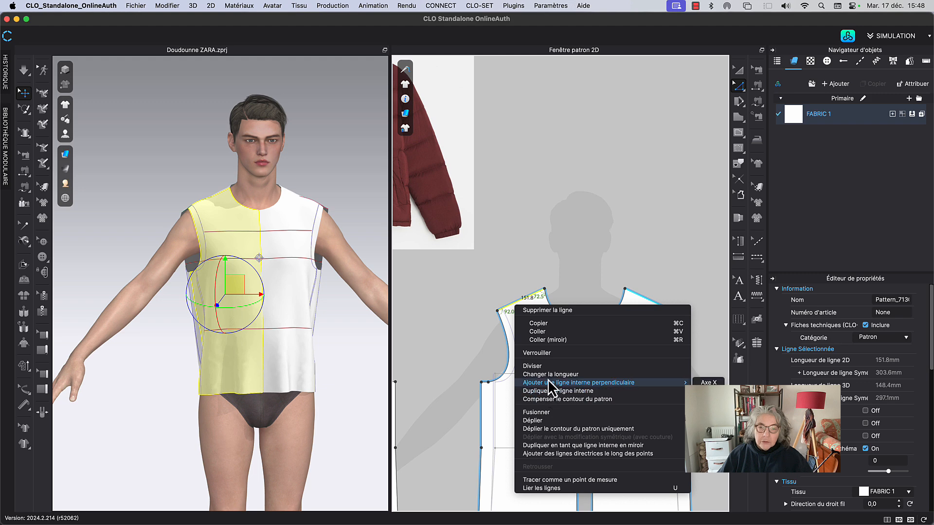
pyautogui.click(553, 374)
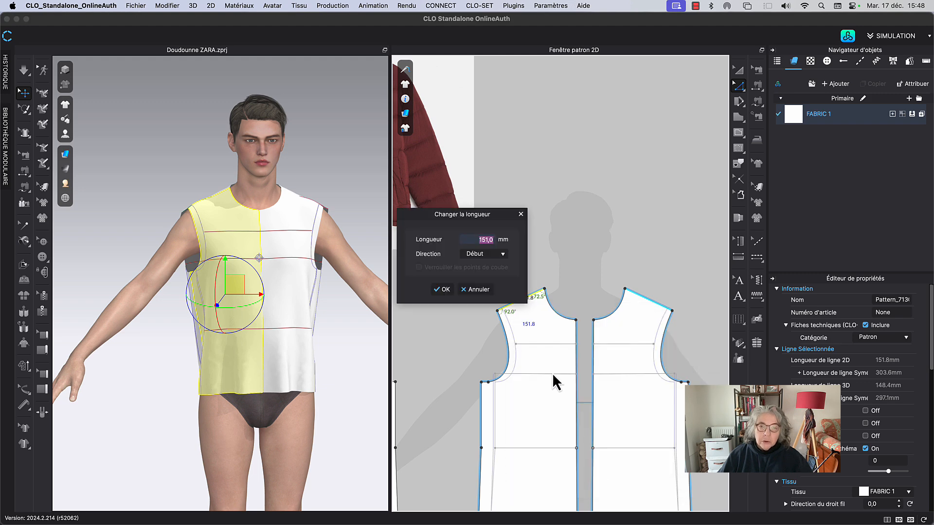
pyautogui.write('180')
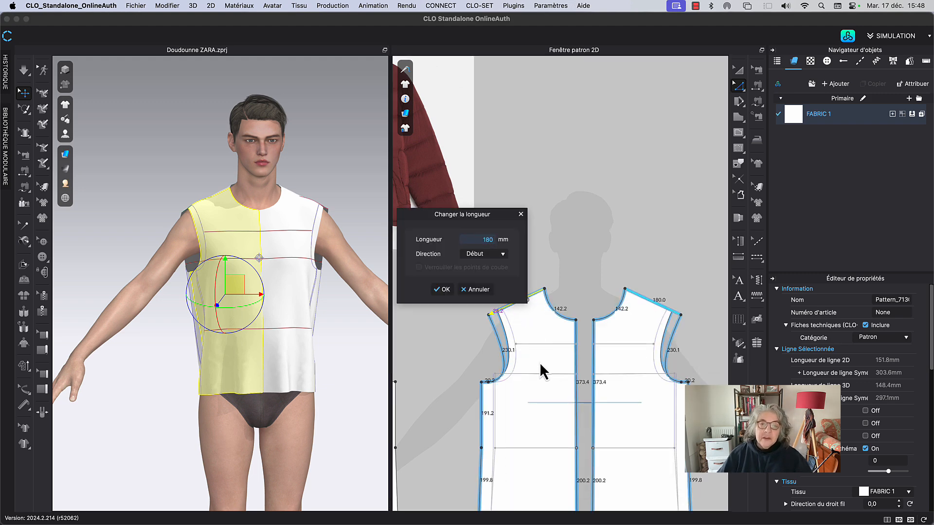
pyautogui.click(443, 289)
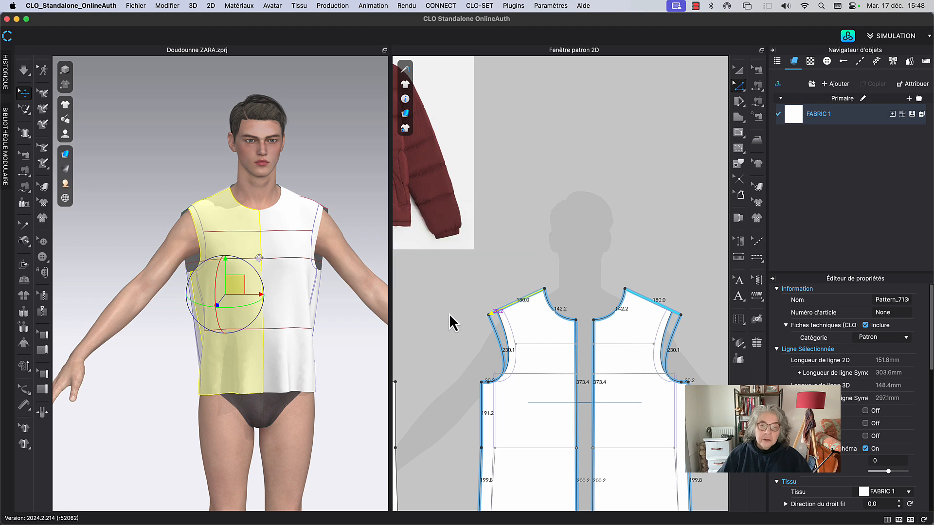
# Simulate the bodice with its extended shoulders, tugging the front and back panels near the shoulder tip to settle the fabric.
pyautogui.moveTo(476, 348); pyautogui.dragTo(502, 348, button='middle')
pyautogui.press('space')
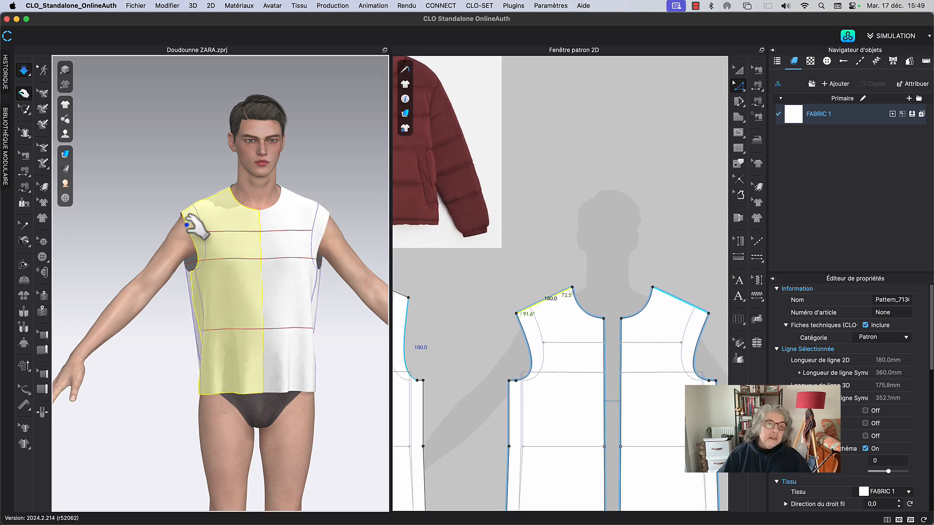
pyautogui.click(187, 225)
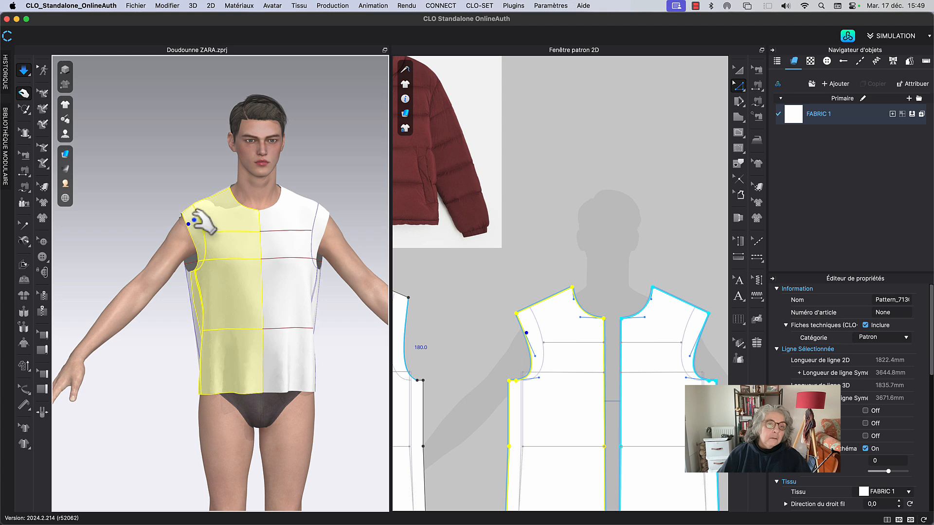
pyautogui.moveTo(198, 214); pyautogui.dragTo(254, 217, button='right')
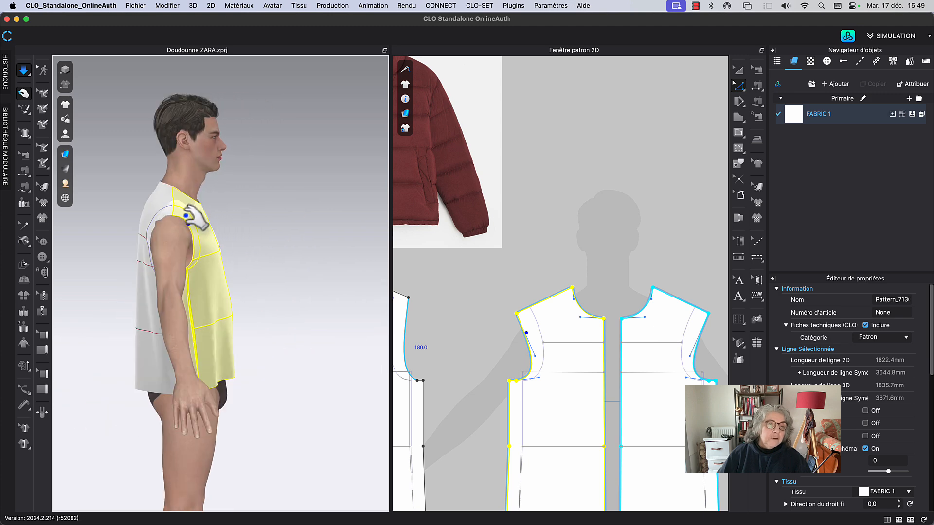
pyautogui.moveTo(194, 217); pyautogui.dragTo(244, 217, button='right')
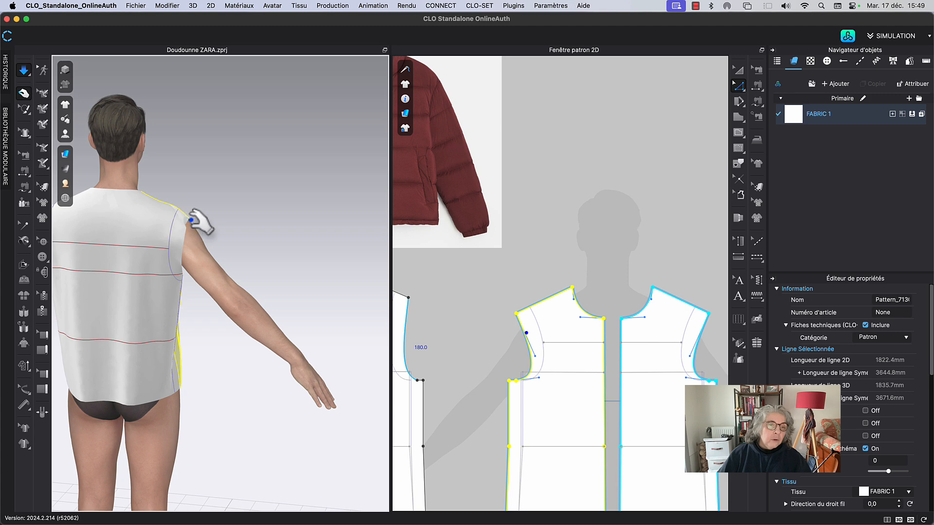
pyautogui.click(192, 220)
pyautogui.click(191, 216)
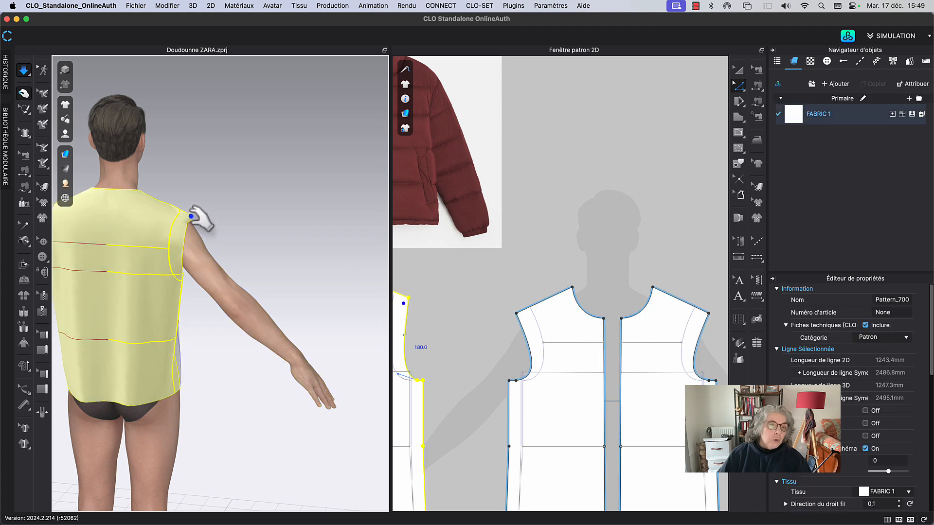
pyautogui.press('space')
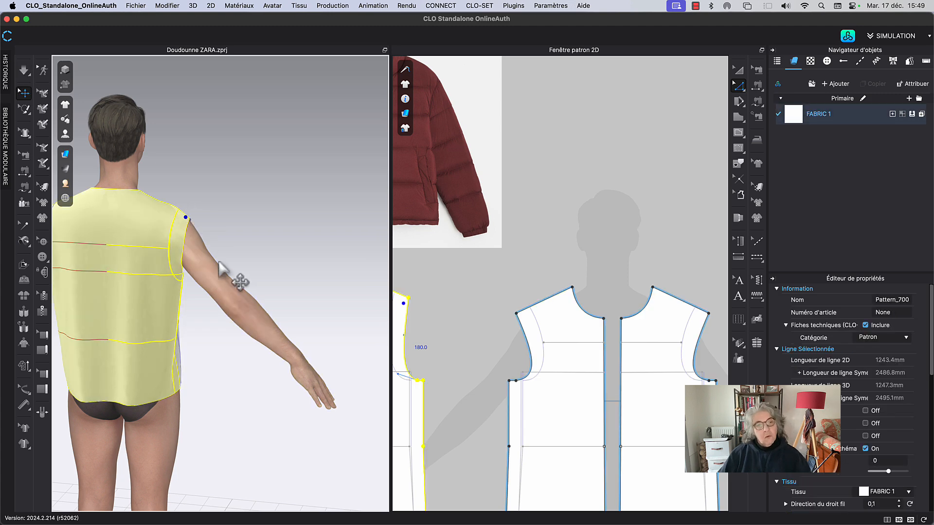
# Run the simulation again, tugging the front panel at the chest and near the hem to settle its drape.
pyautogui.moveTo(336, 317); pyautogui.dragTo(214, 311, button='right')
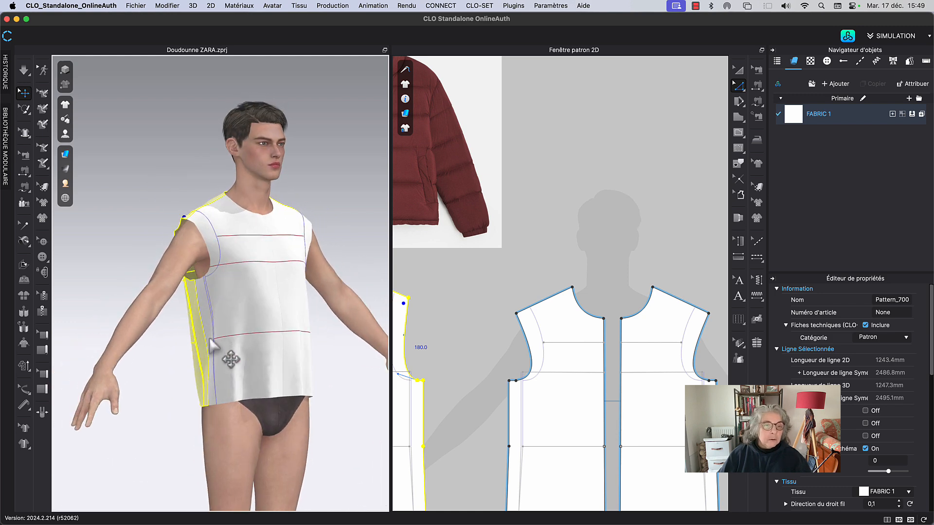
pyautogui.press('space')
pyautogui.click(227, 242)
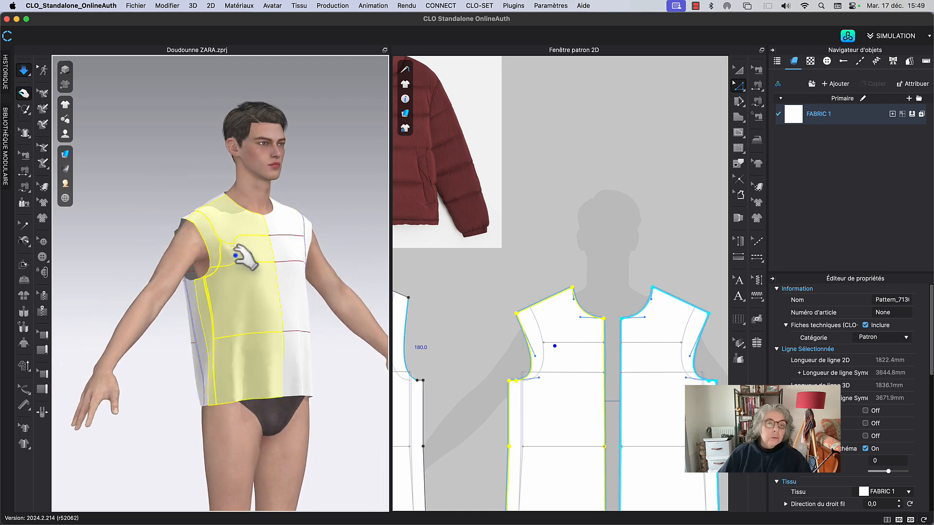
pyautogui.moveTo(265, 360); pyautogui.dragTo(259, 380)
pyautogui.press('space')
# Compare the front and back pattern pieces with the red puffer jacket reference photo.
pyautogui.moveTo(237, 364); pyautogui.dragTo(251, 363, button='right')
pyautogui.scroll(-3, 446, 284)
pyautogui.scroll(-3, 446, 288)
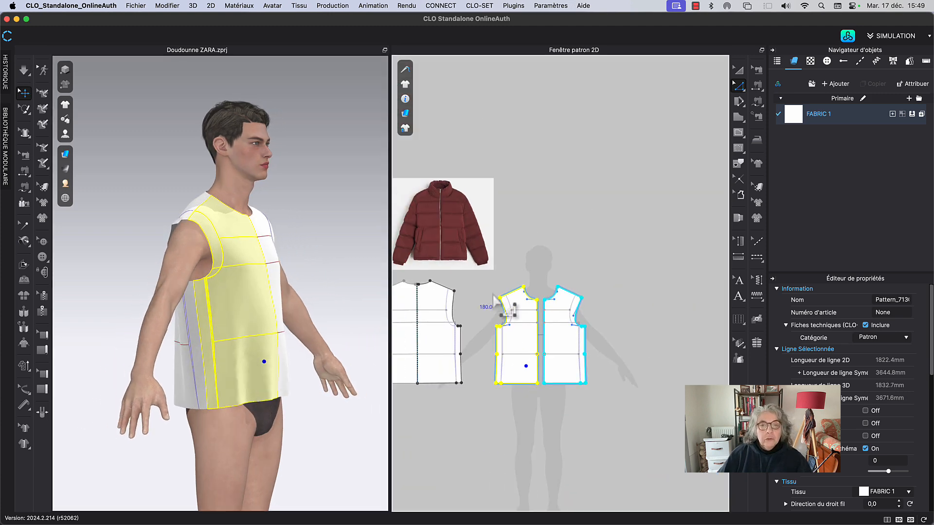
pyautogui.scroll(2, 560, 302)
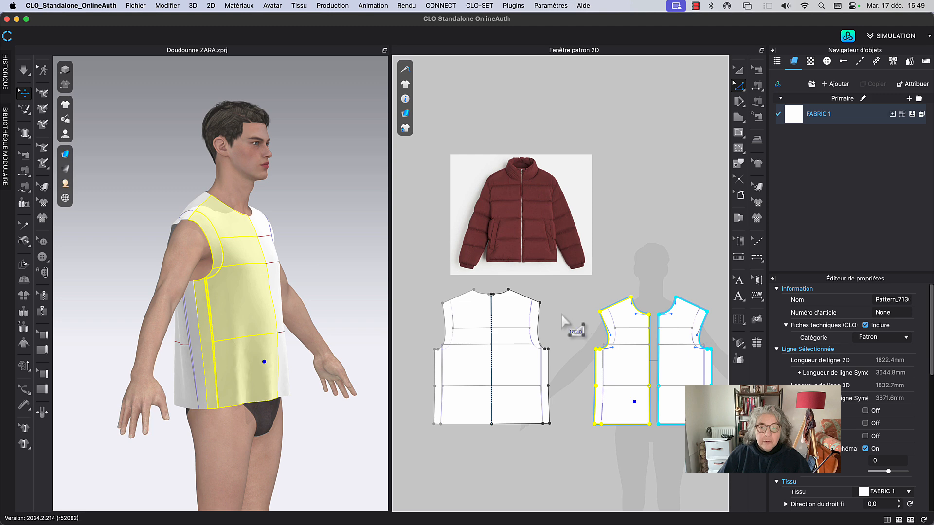
pyautogui.moveTo(563, 319); pyautogui.dragTo(549, 301, button='right')
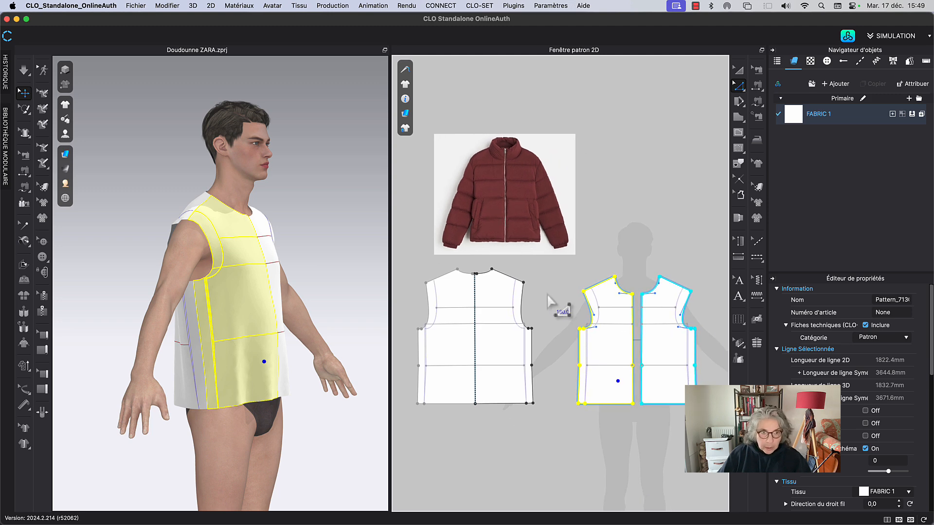
pyautogui.scroll(-2, 548, 295)
pyautogui.moveTo(546, 296); pyautogui.dragTo(491, 298, button='middle')
pyautogui.scroll(-2, 492, 306)
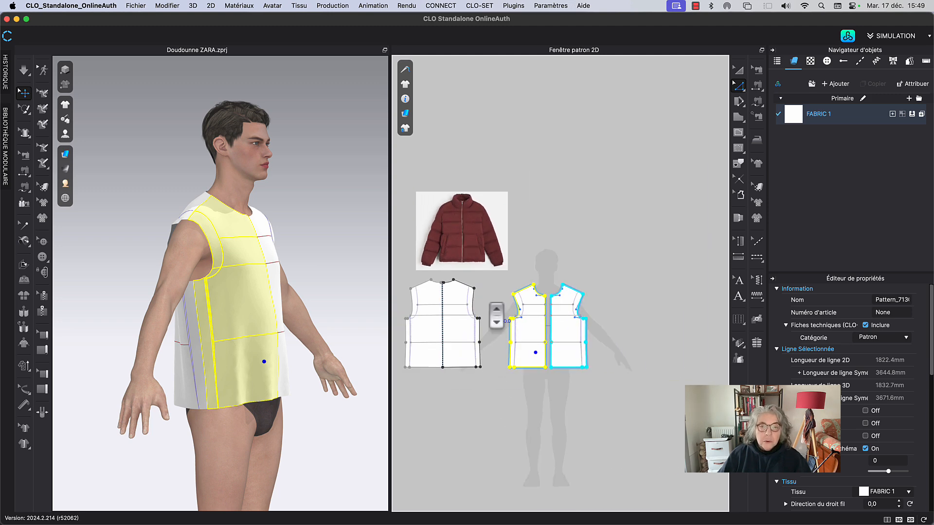
pyautogui.scroll(4, 493, 309)
pyautogui.scroll(2, 493, 316)
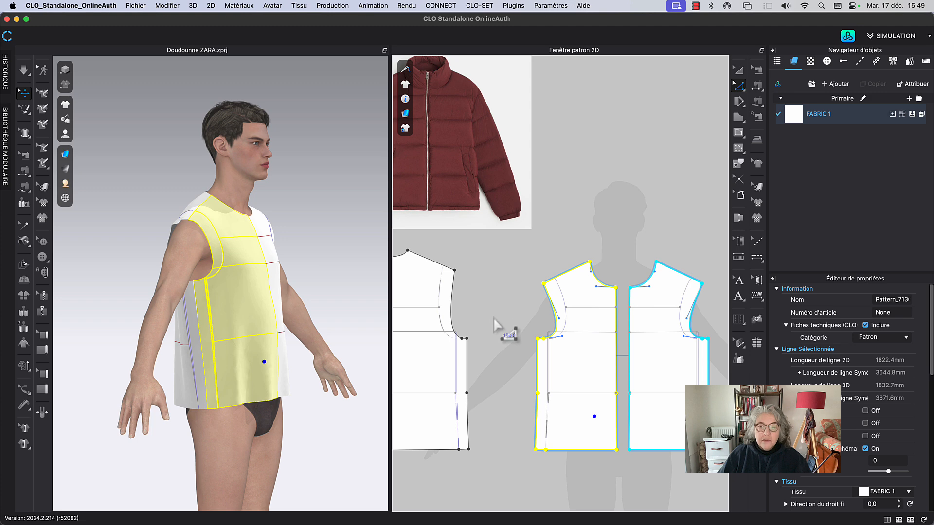
pyautogui.moveTo(502, 267); pyautogui.dragTo(486, 245, button='middle')
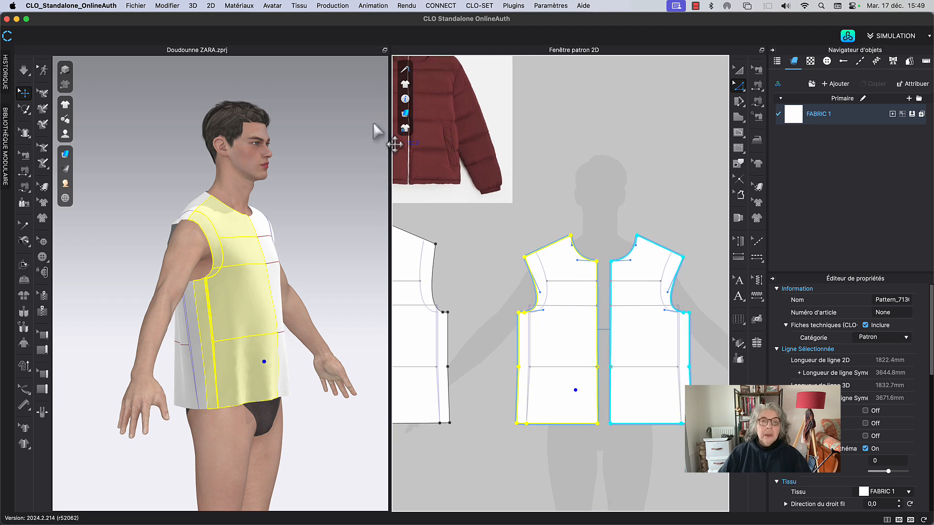
# Unlock all internal lines and convert the front panel's three horizontal internal lines into base lines.
pyautogui.moveTo(408, 131)
pyautogui.click(469, 162)
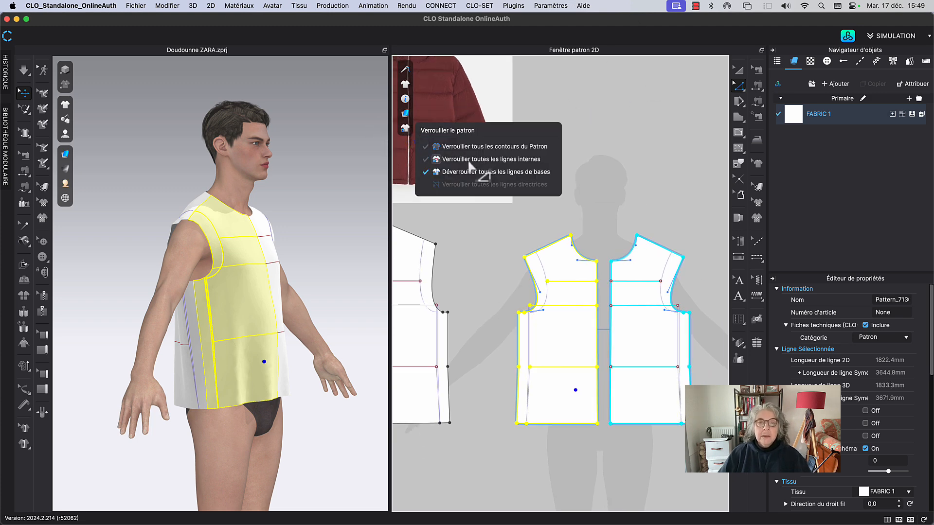
pyautogui.click(499, 292)
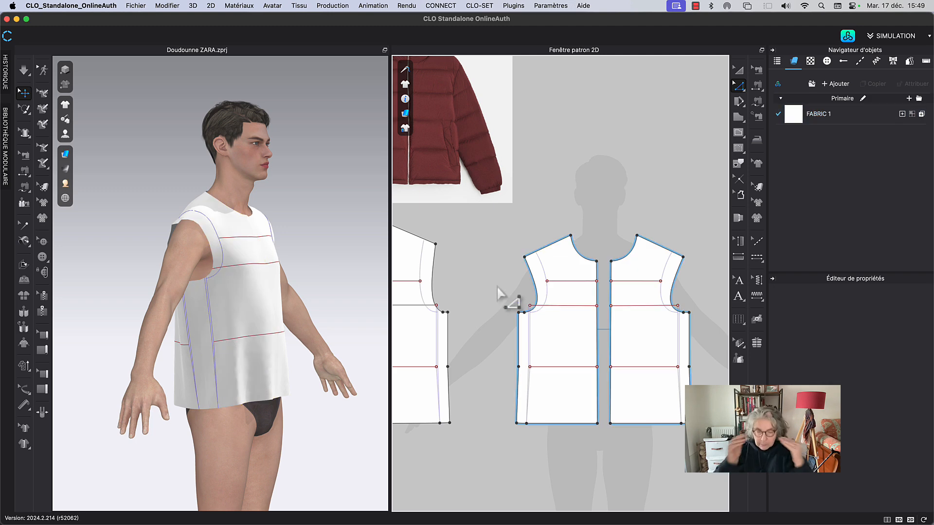
pyautogui.click(565, 282)
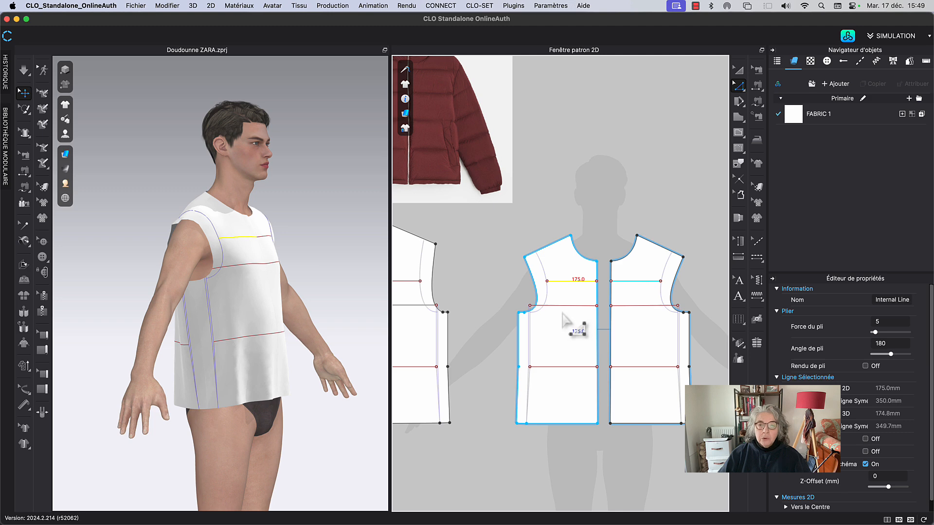
pyautogui.keyDown('shift'); pyautogui.click(563, 307); pyautogui.keyUp('shift')
pyautogui.keyDown('shift'); pyautogui.click(563, 368); pyautogui.keyUp('shift')
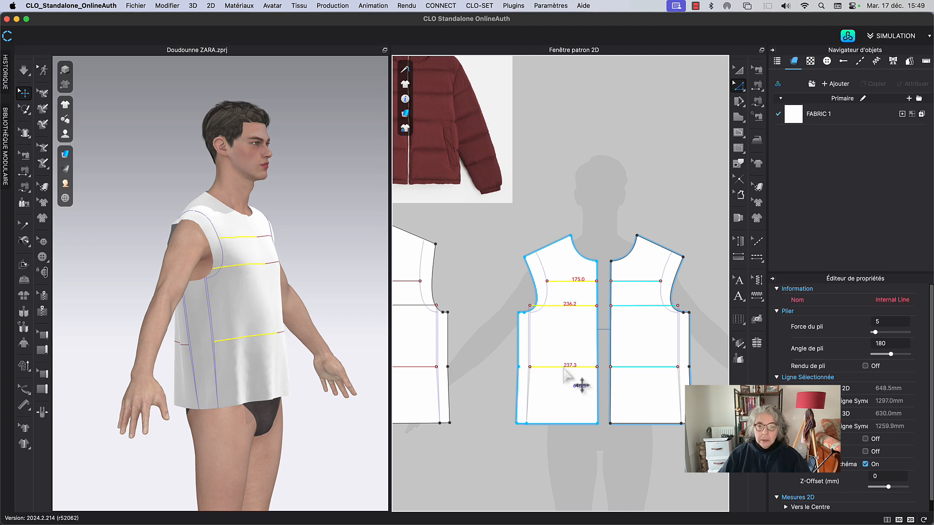
pyautogui.rightClick(564, 368)
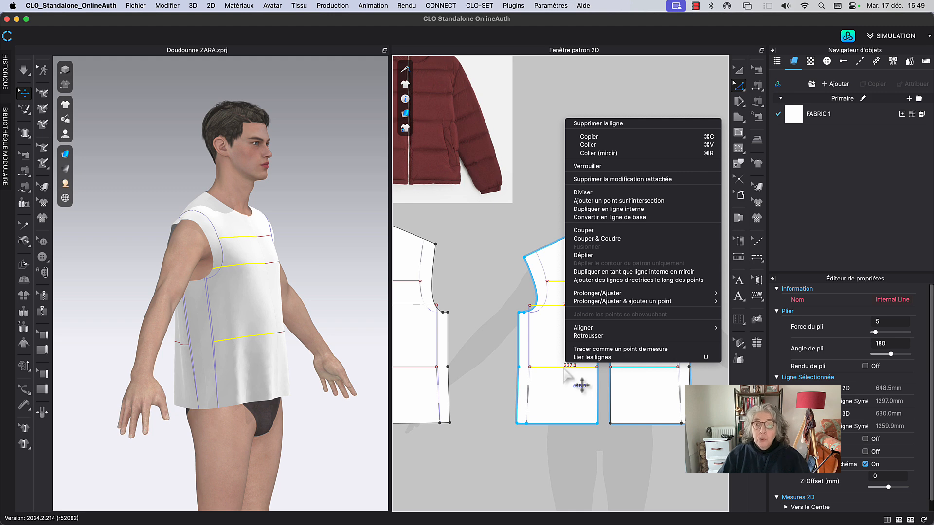
pyautogui.click(605, 218)
pyautogui.moveTo(604, 218); pyautogui.dragTo(617, 219, button='middle')
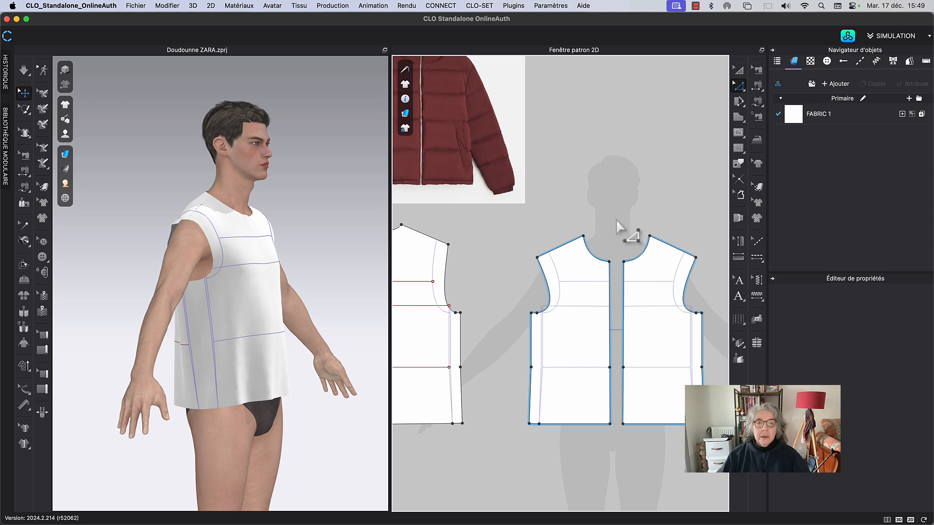
# Convert the back panel's three horizontal internal lines into base lines.
pyautogui.moveTo(483, 286); pyautogui.dragTo(541, 281, button='middle')
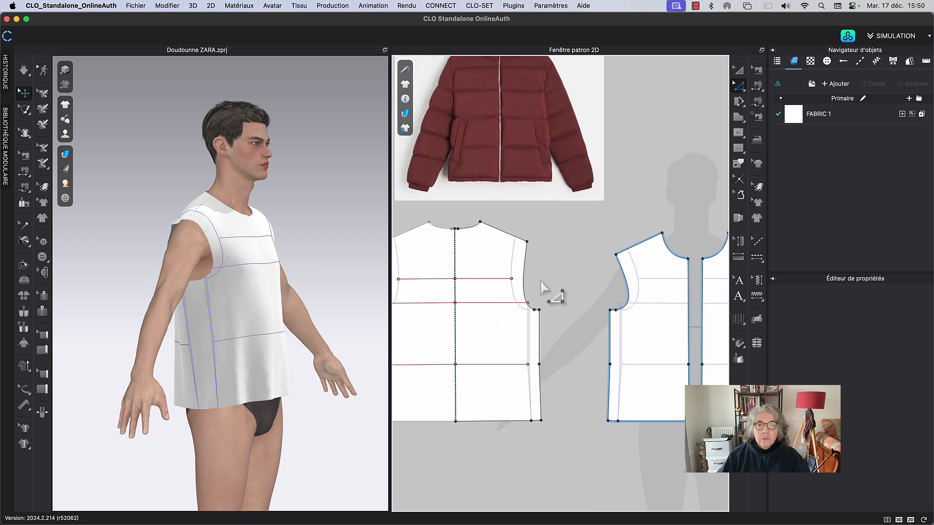
pyautogui.click(504, 279)
pyautogui.keyDown('shift'); pyautogui.click(503, 303); pyautogui.keyUp('shift')
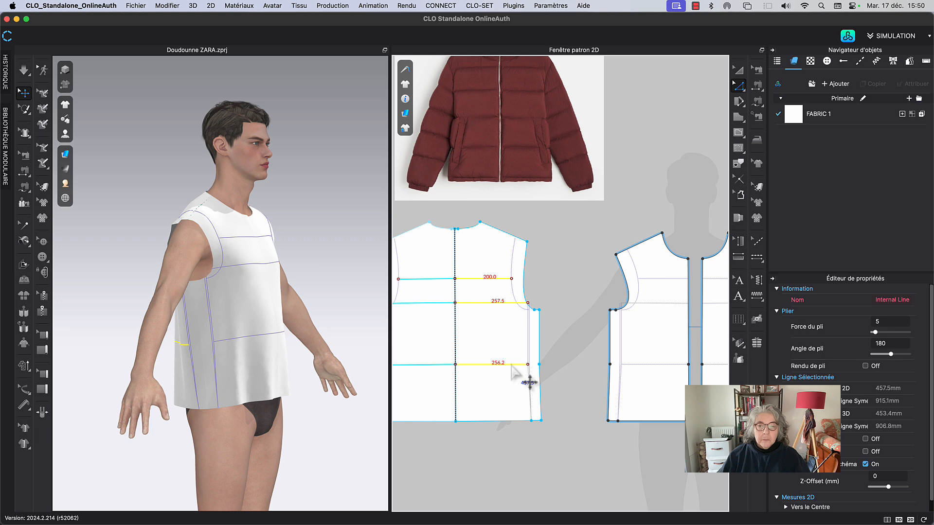
pyautogui.keyDown('shift'); pyautogui.click(512, 364); pyautogui.keyUp('shift')
pyautogui.rightClick(513, 365)
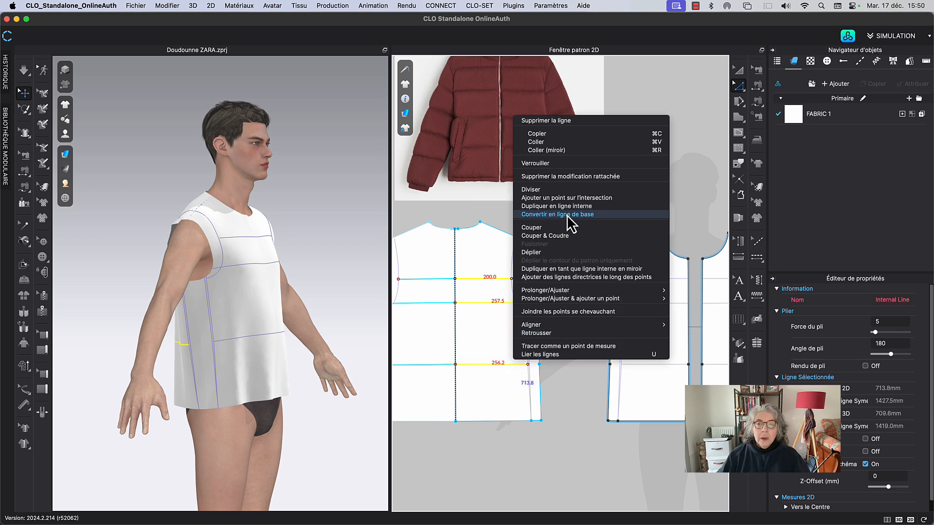
pyautogui.click(569, 214)
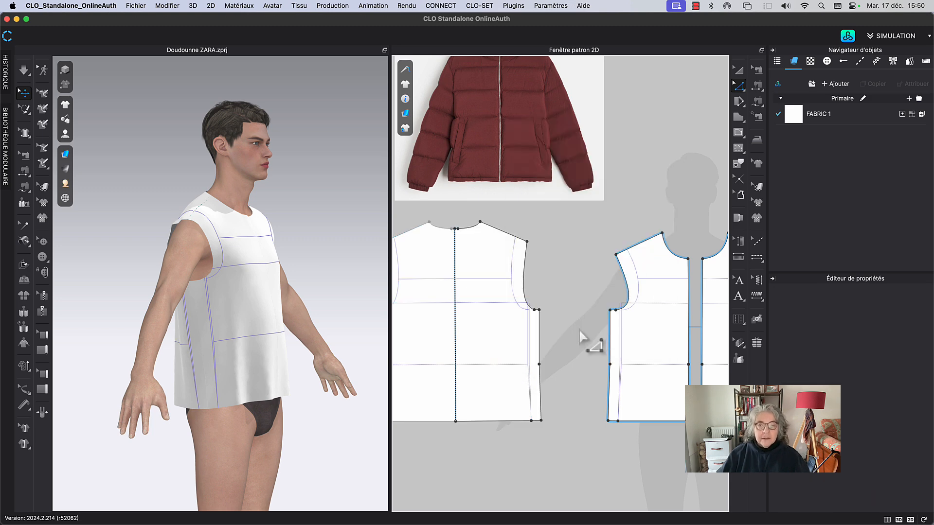
# Delete the extra hem point beside the side seam on both the front and back panels.
pyautogui.moveTo(582, 324); pyautogui.dragTo(535, 292, button='middle')
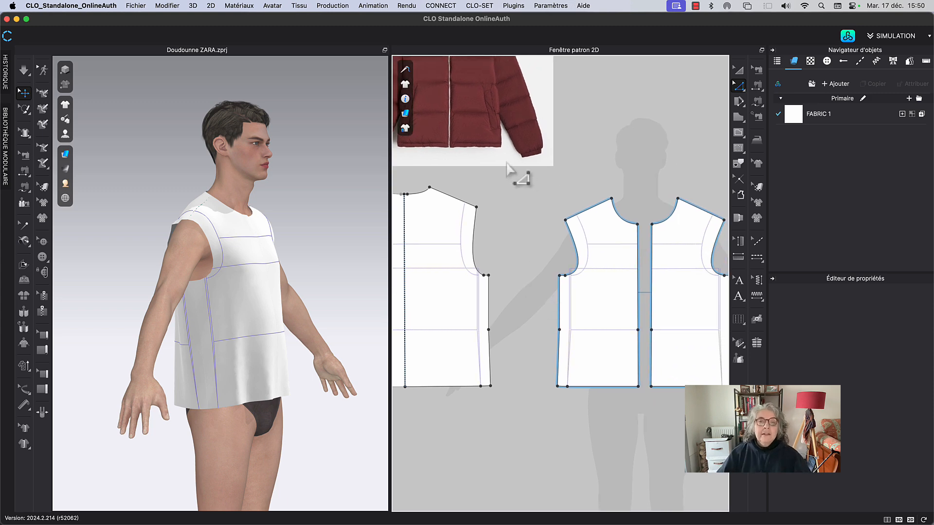
pyautogui.scroll(-2, 527, 187)
pyautogui.moveTo(511, 150); pyautogui.dragTo(542, 218, button='middle')
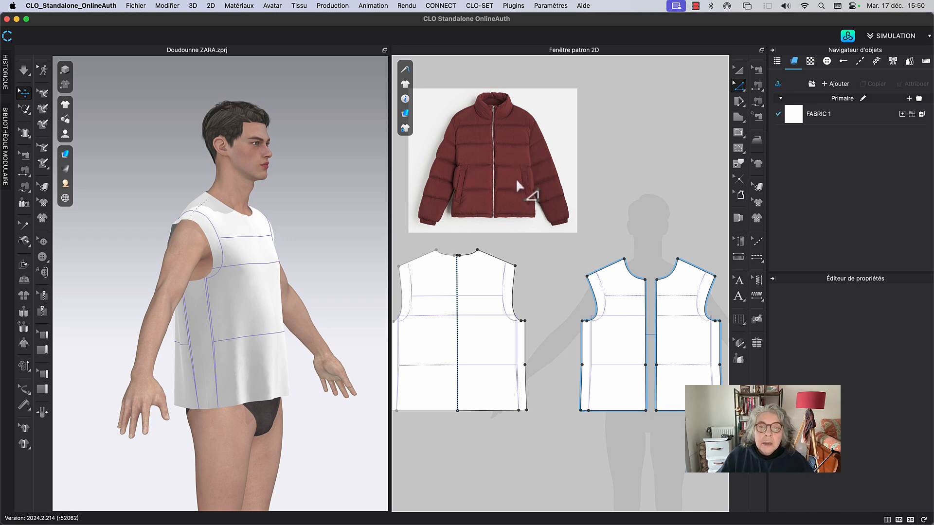
pyautogui.moveTo(550, 334); pyautogui.dragTo(522, 226, button='middle')
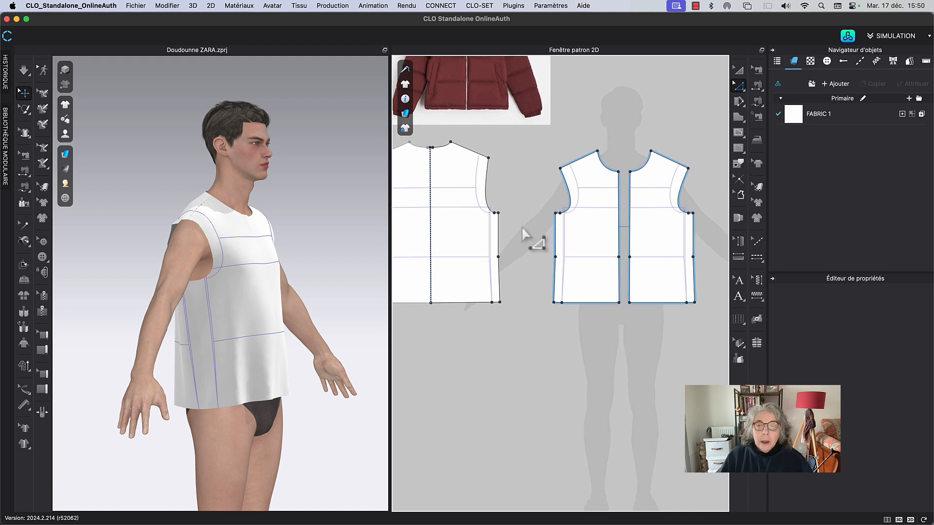
pyautogui.scroll(2, 550, 287)
pyautogui.moveTo(554, 316); pyautogui.dragTo(551, 313, button='middle')
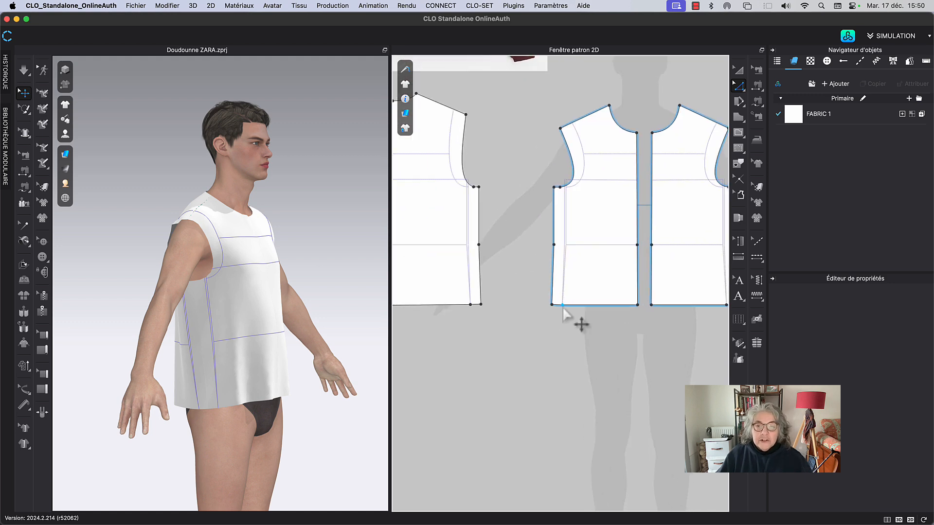
pyautogui.click(562, 306)
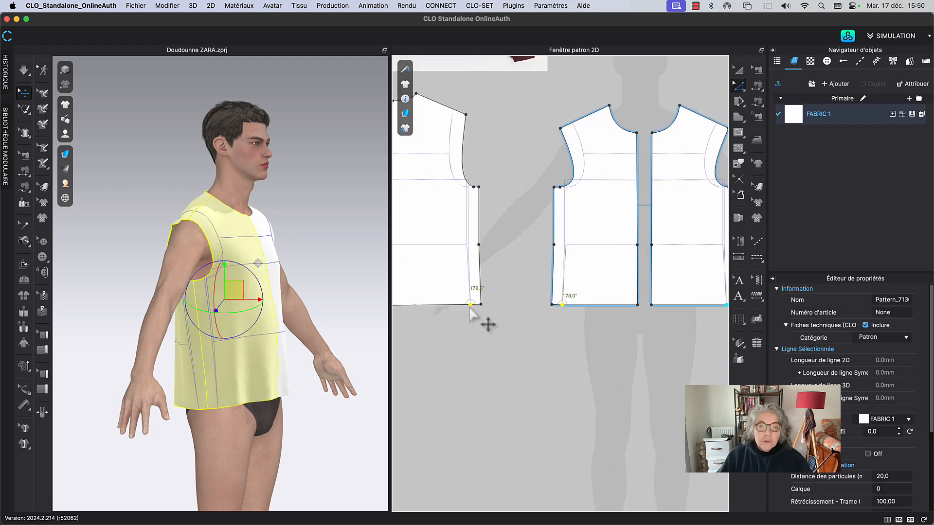
pyautogui.click(504, 362)
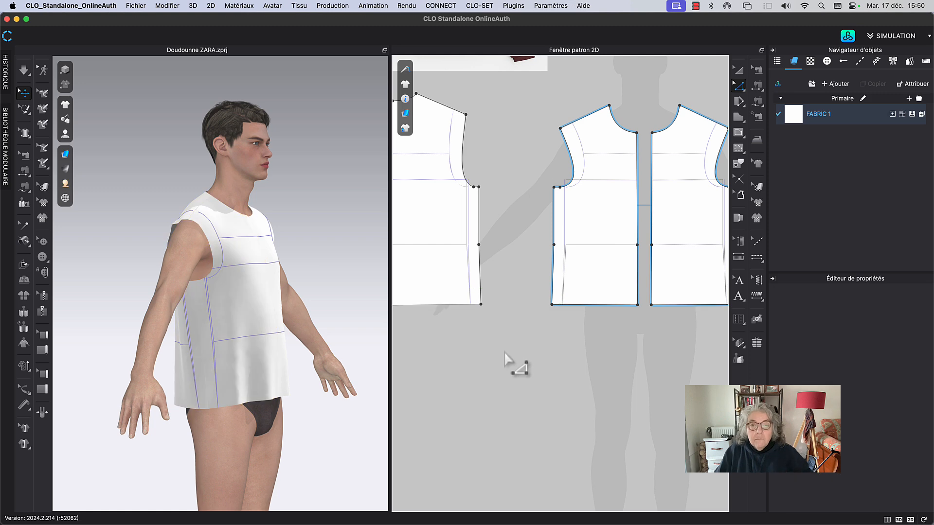
# Duplicate the front and back hem lines as one extended internal line each, 30 mm above the hem.
pyautogui.moveTo(512, 356); pyautogui.dragTo(454, 396, button='middle')
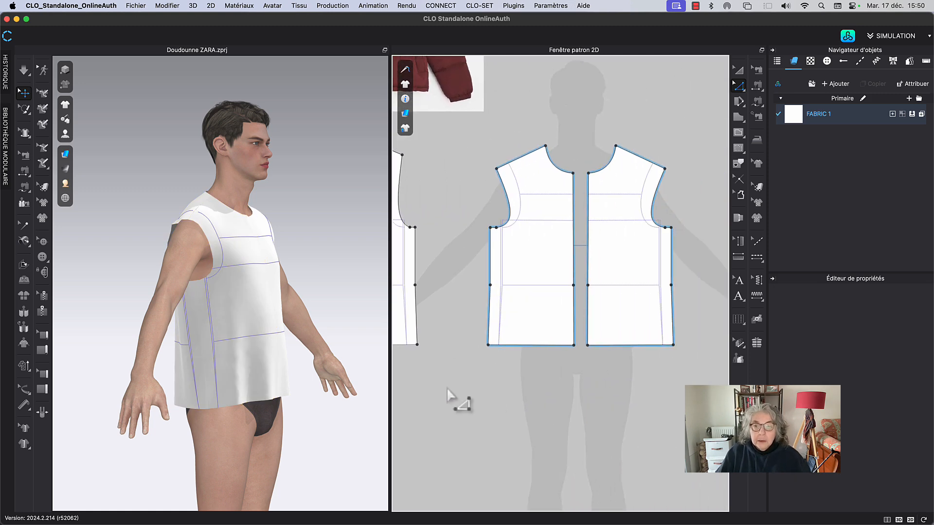
pyautogui.scroll(4, 469, 396)
pyautogui.moveTo(475, 340); pyautogui.dragTo(469, 357, button='middle')
pyautogui.scroll(3, 527, 392)
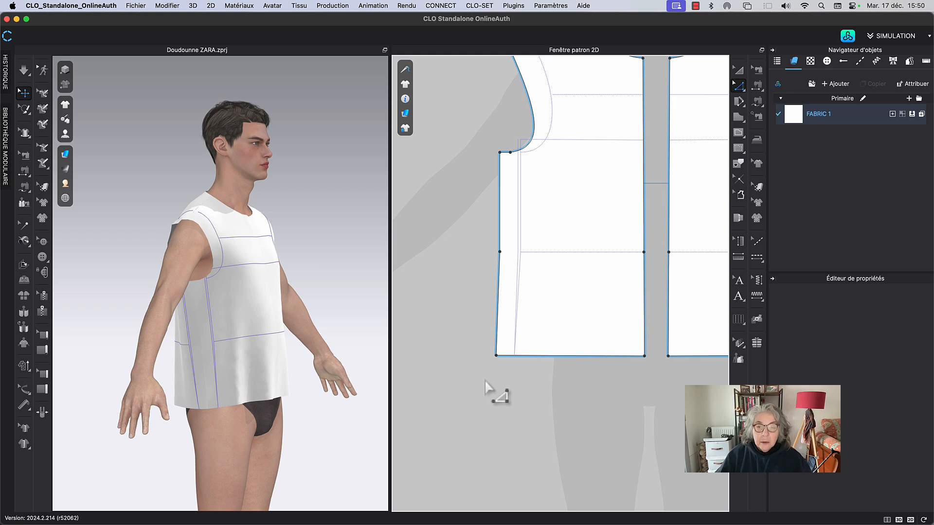
pyautogui.click(543, 360)
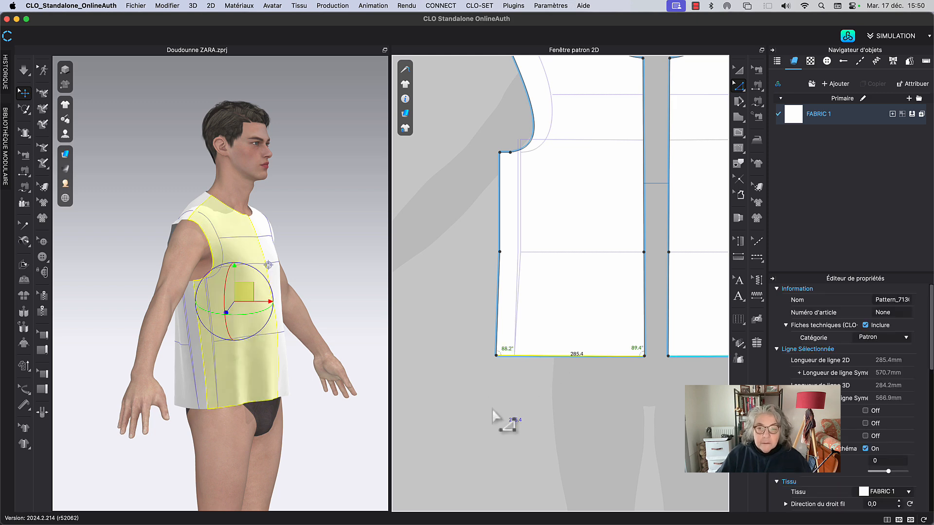
pyautogui.scroll(-3, 490, 434)
pyautogui.scroll(3, 640, 401)
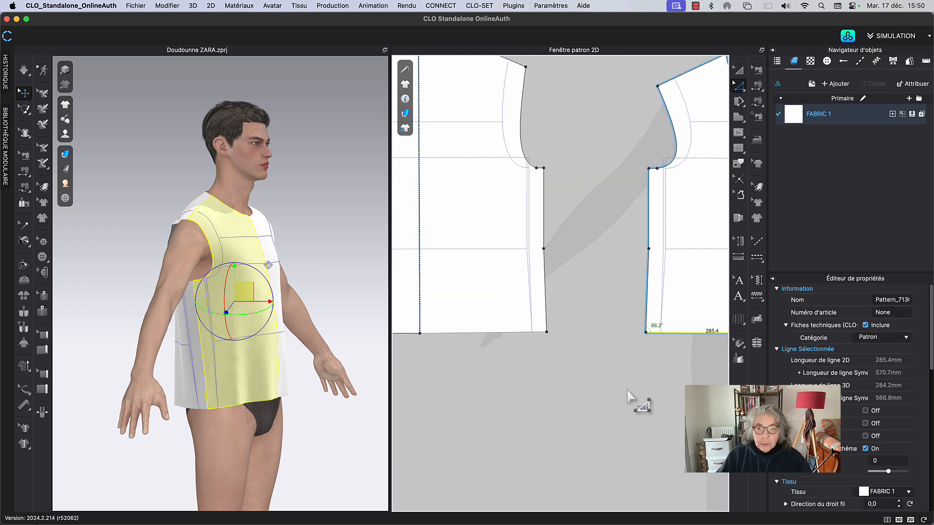
pyautogui.keyDown('shift'); pyautogui.click(506, 332); pyautogui.keyUp('shift')
pyautogui.rightClick(506, 334)
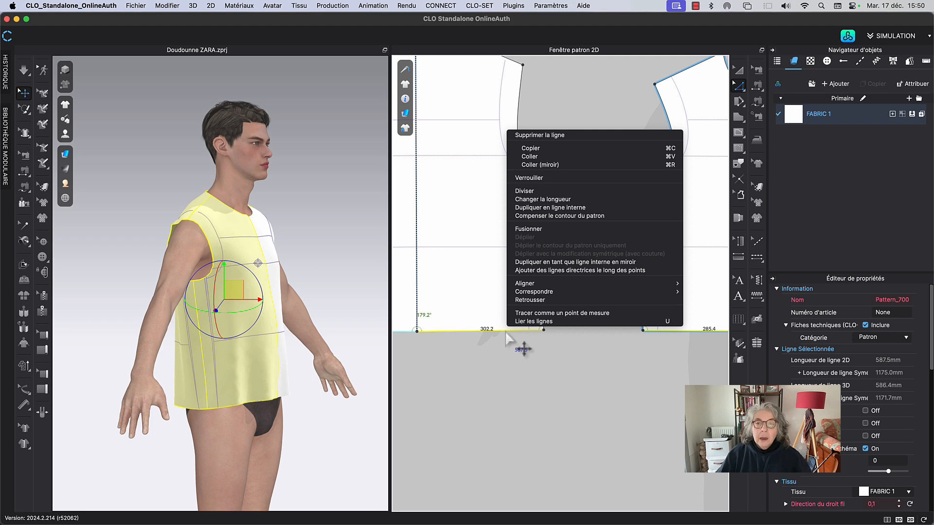
pyautogui.click(544, 207)
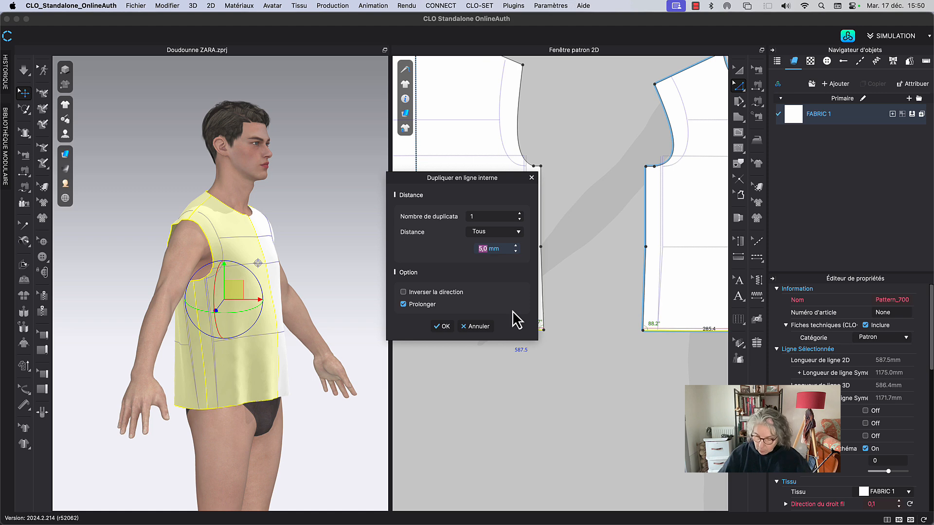
pyautogui.write('20')
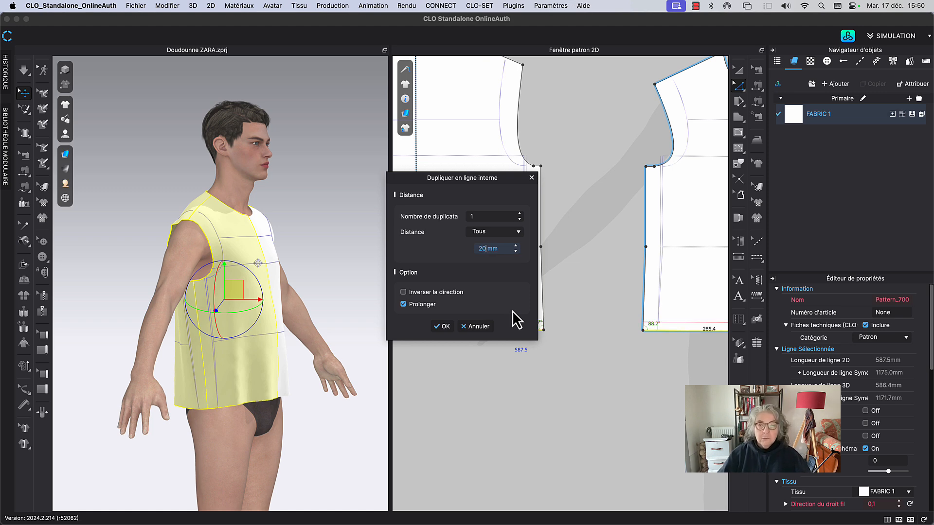
pyautogui.write('2')
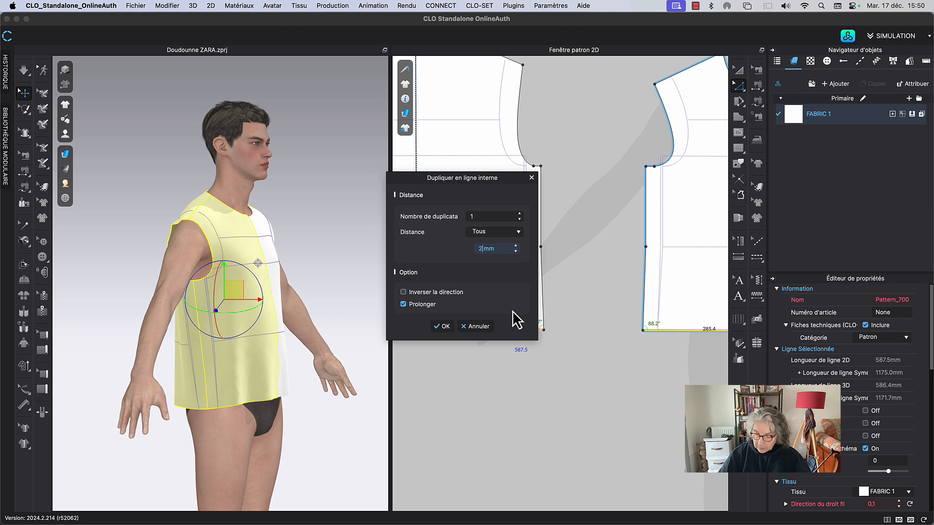
pyautogui.write('30')
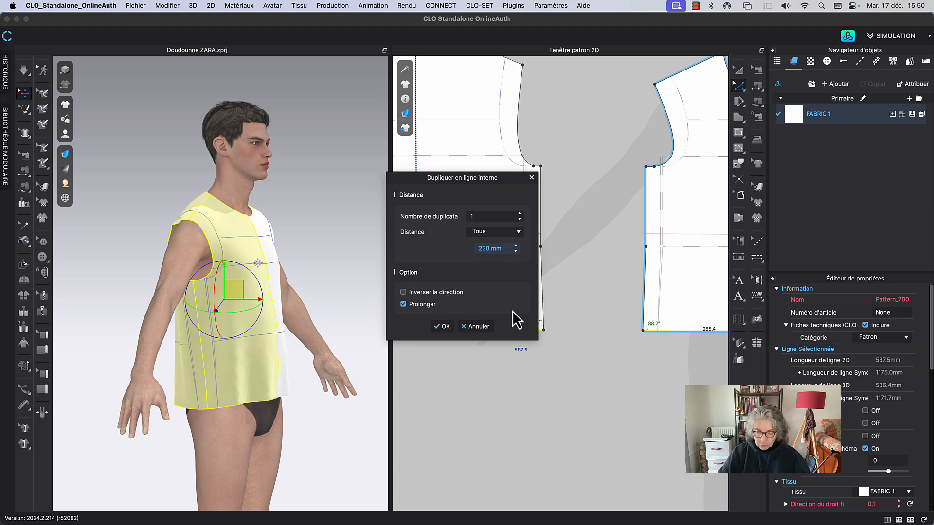
pyautogui.press('BackSpace')
pyautogui.press('BackSpace')
pyautogui.press('BackSpace')
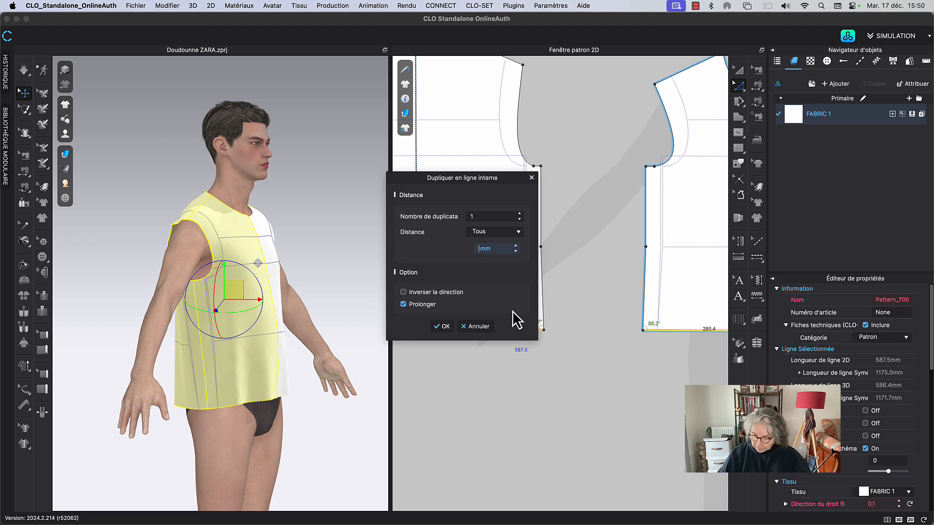
pyautogui.write('30')
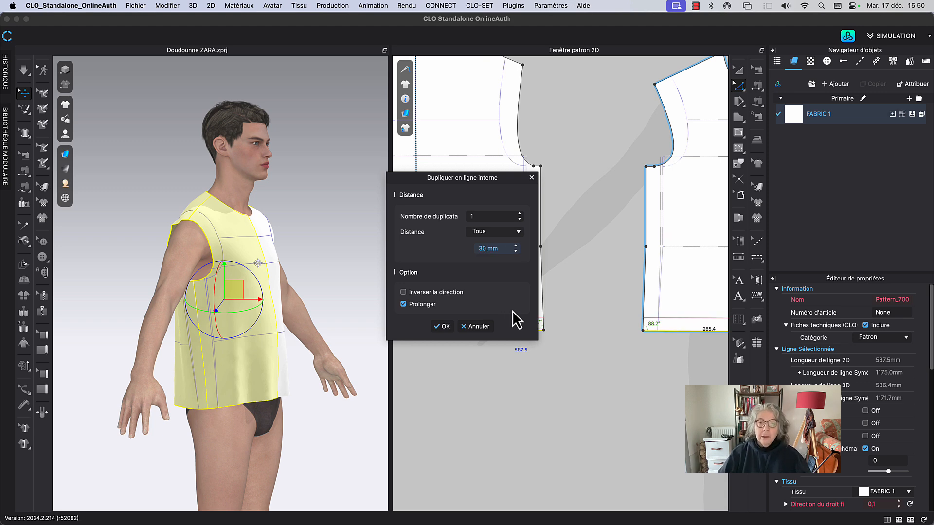
pyautogui.click(441, 329)
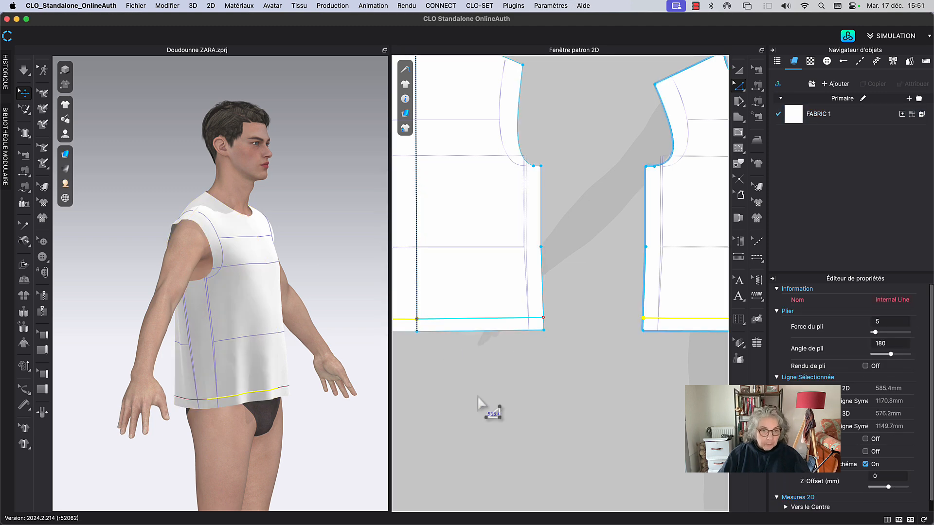
pyautogui.scroll(-5, 546, 388)
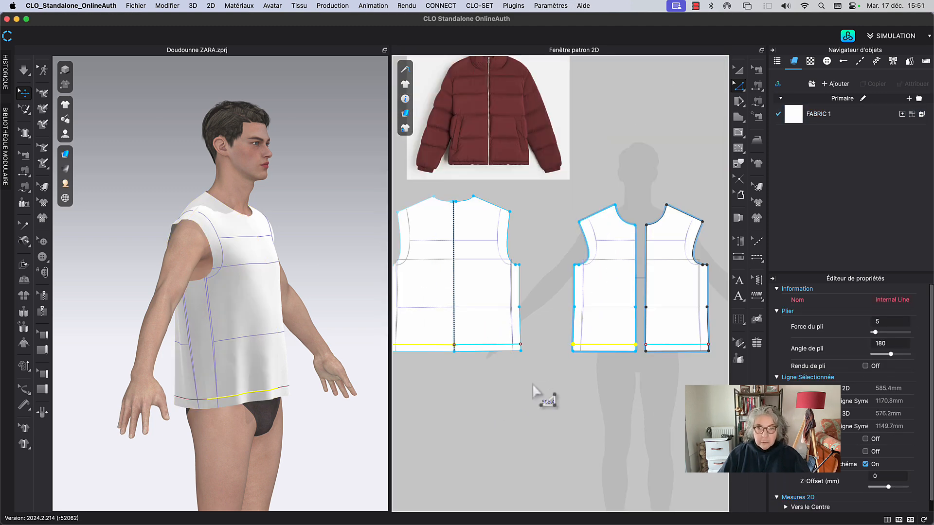
pyautogui.scroll(5, 534, 389)
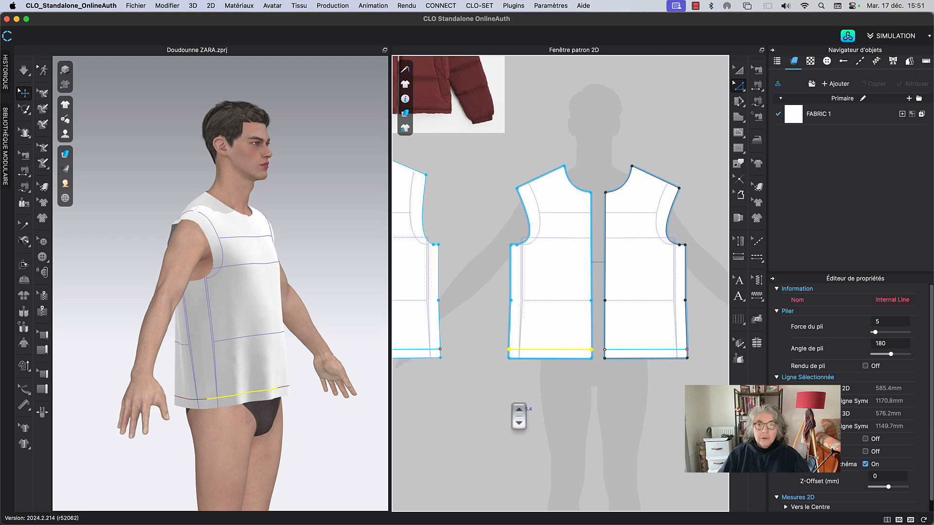
pyautogui.scroll(-2, 519, 416)
pyautogui.click(563, 208)
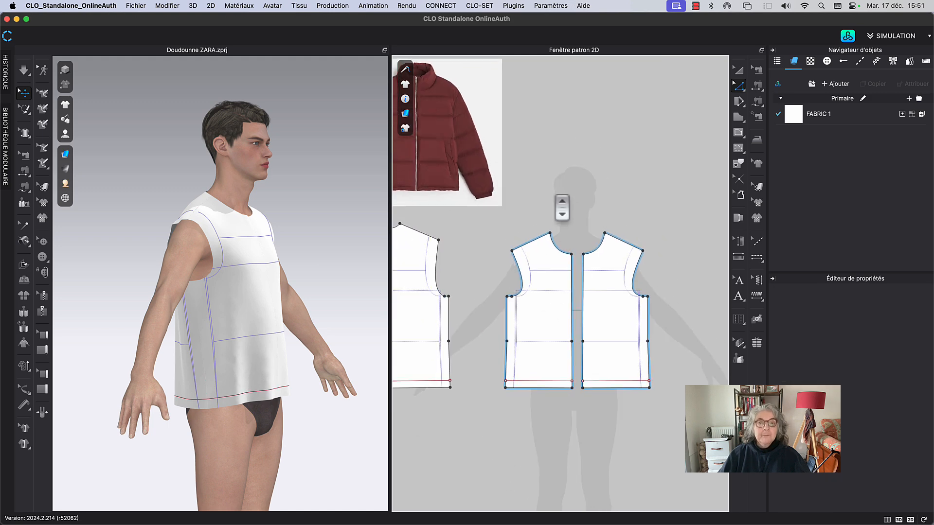
# Draw a horizontal internal line about 218 mm long across the front panel's upper chest, from the center front toward the armhole.
pyautogui.scroll(3, 578, 340)
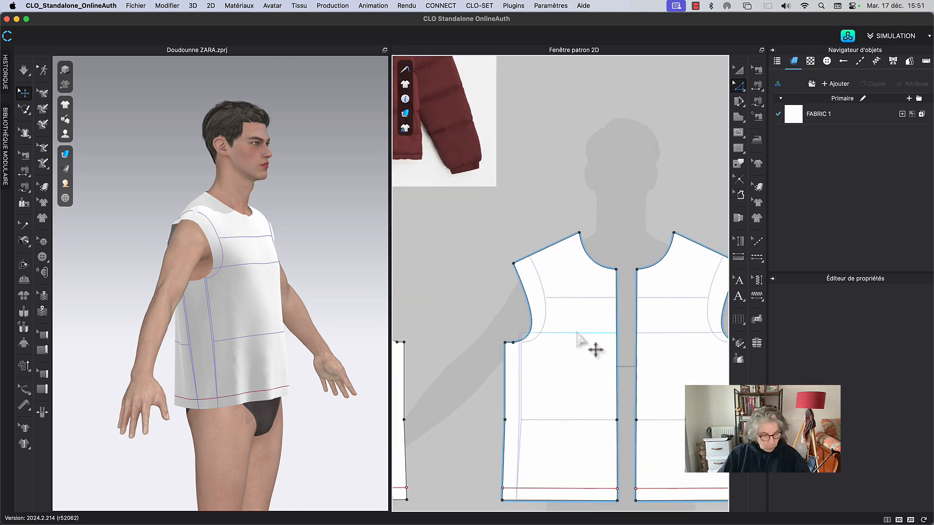
pyautogui.press('s')
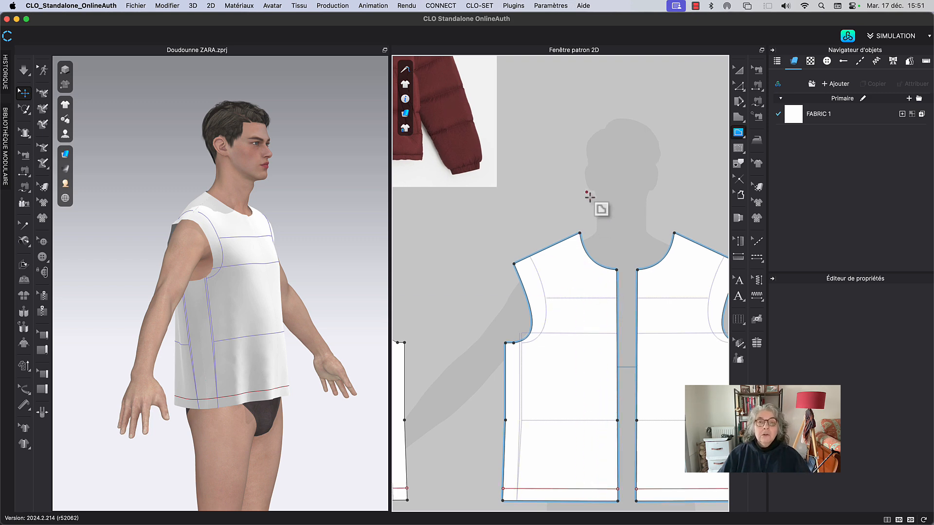
pyautogui.moveTo(590, 198); pyautogui.dragTo(636, 309, button='right')
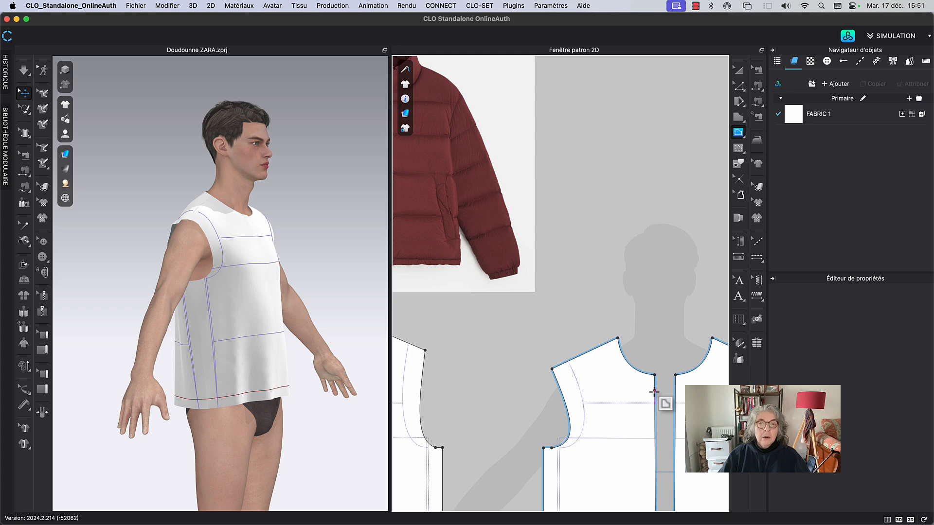
pyautogui.moveTo(655, 392); pyautogui.dragTo(701, 394, button='right')
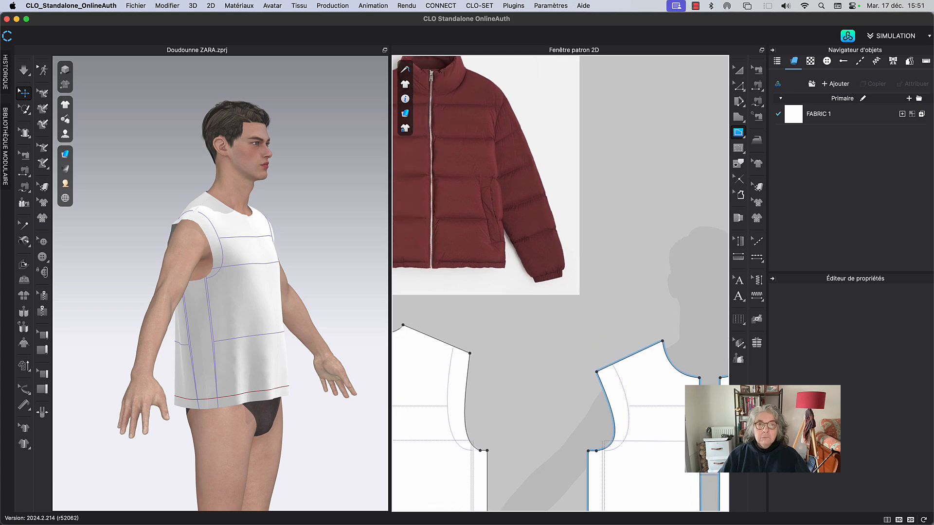
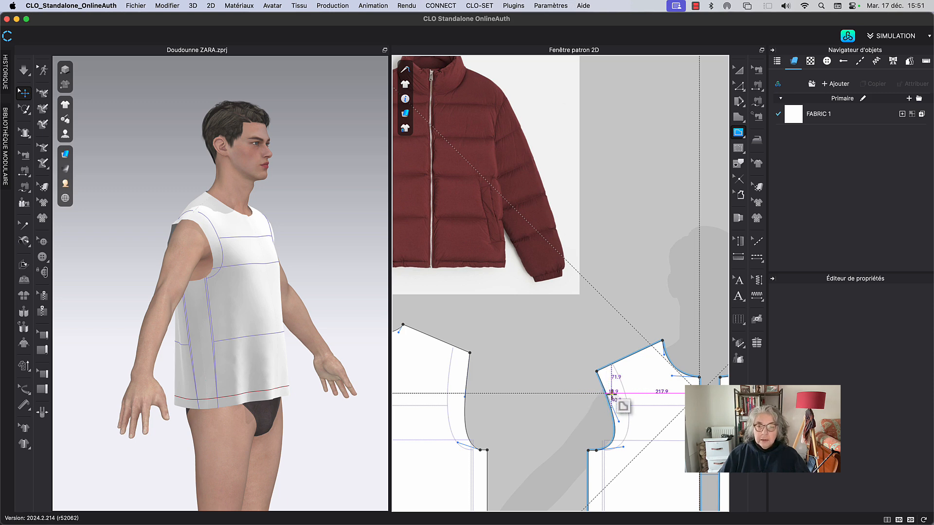
pyautogui.doubleClick(612, 393)
pyautogui.press('z')
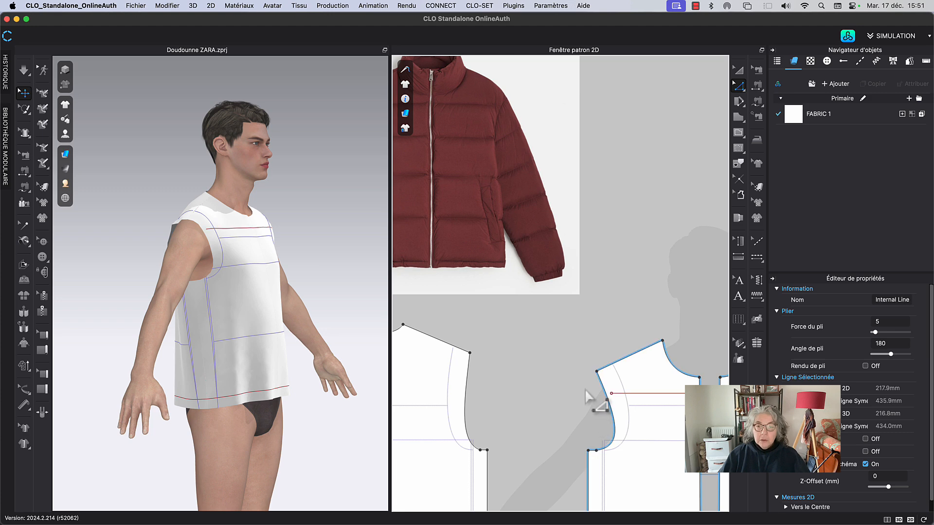
pyautogui.click(586, 389)
# Extend the front panel's new upper-chest internal line to the pattern outline.
pyautogui.rightClick(662, 413)
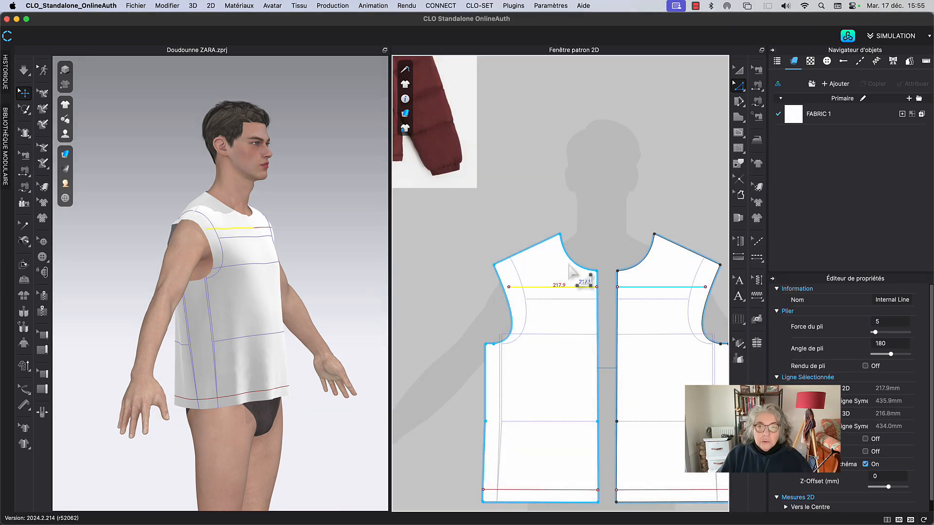
pyautogui.rightClick(559, 288)
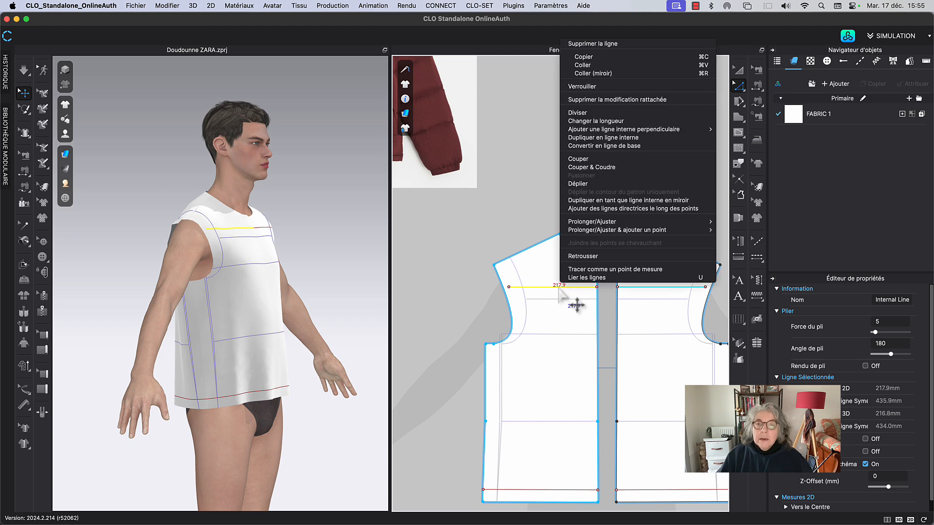
pyautogui.moveTo(618, 222)
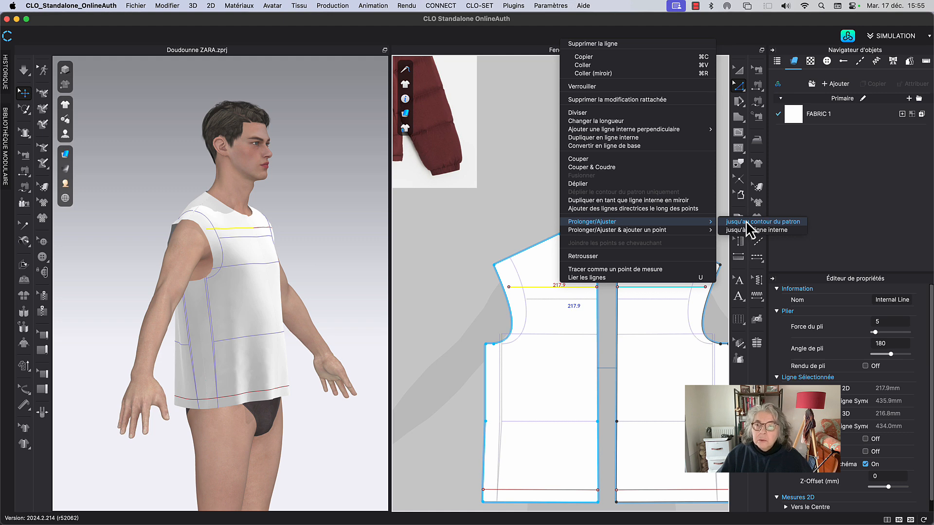
pyautogui.click(746, 221)
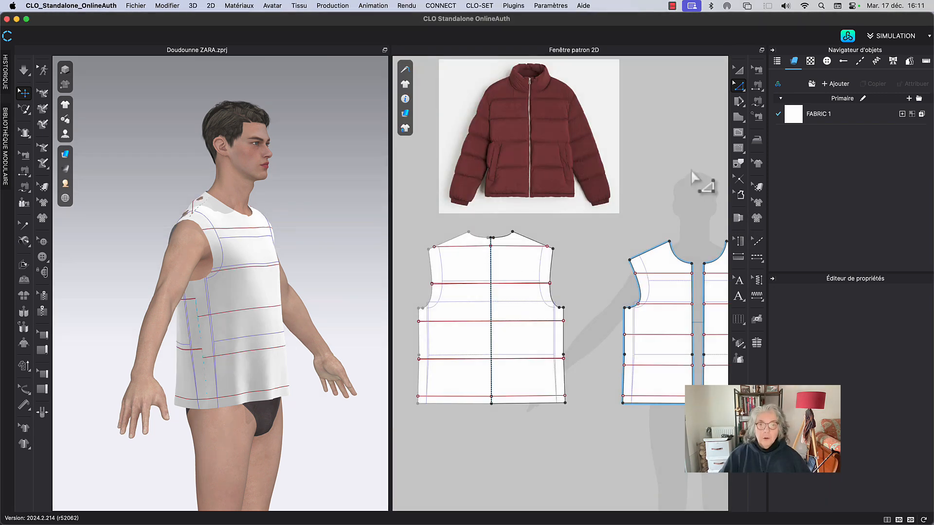
# Delete the two levels of red horizontal internal lines between the armholes and the hem line on the back panel, including overlapping duplicates.
pyautogui.scroll(2, 520, 277)
pyautogui.moveTo(520, 278); pyautogui.dragTo(534, 277, button='middle')
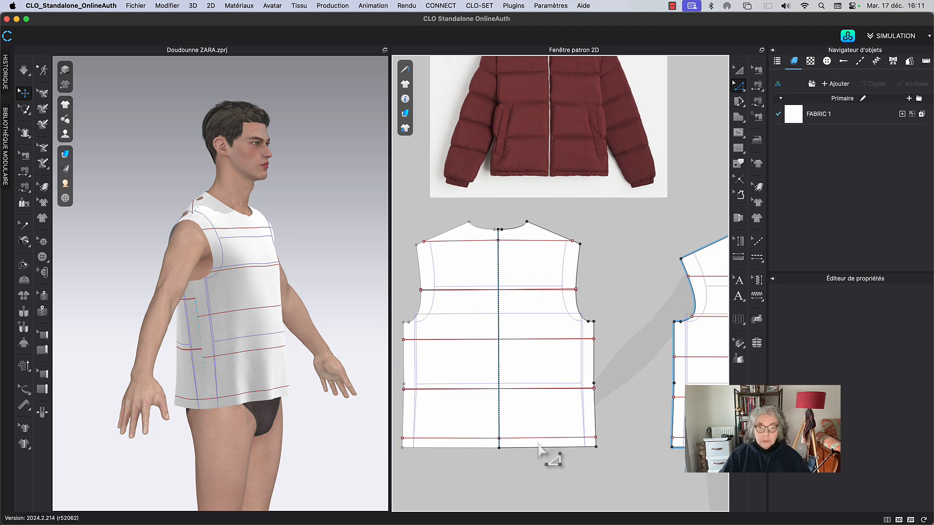
pyautogui.click(544, 438)
pyautogui.click(537, 390)
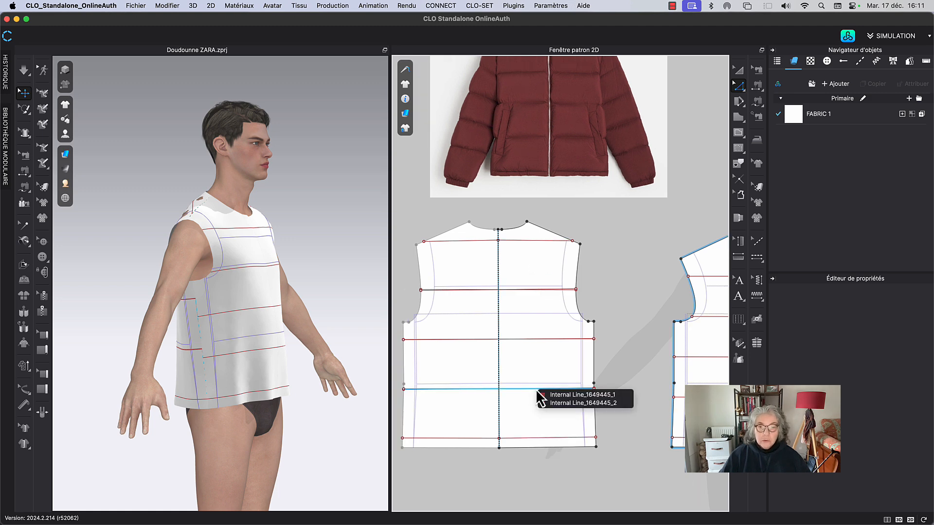
pyautogui.click(544, 395)
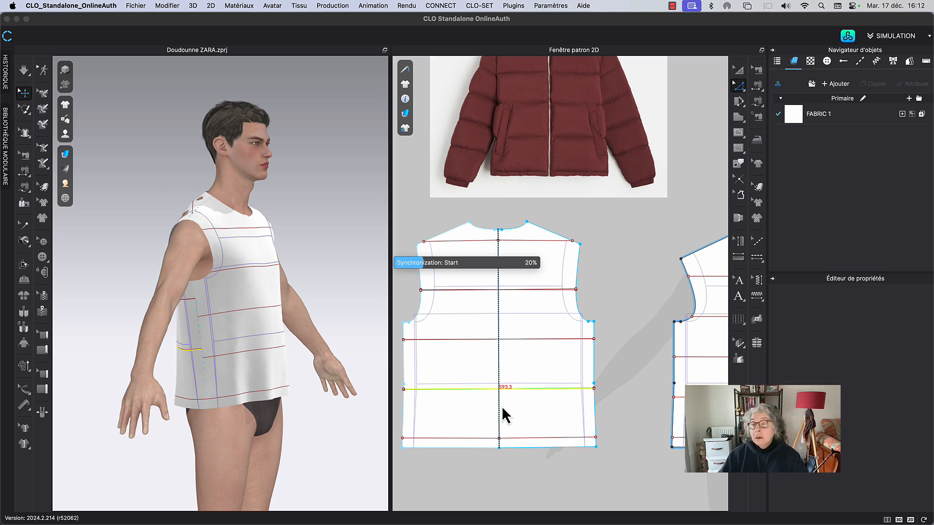
pyautogui.click(516, 341)
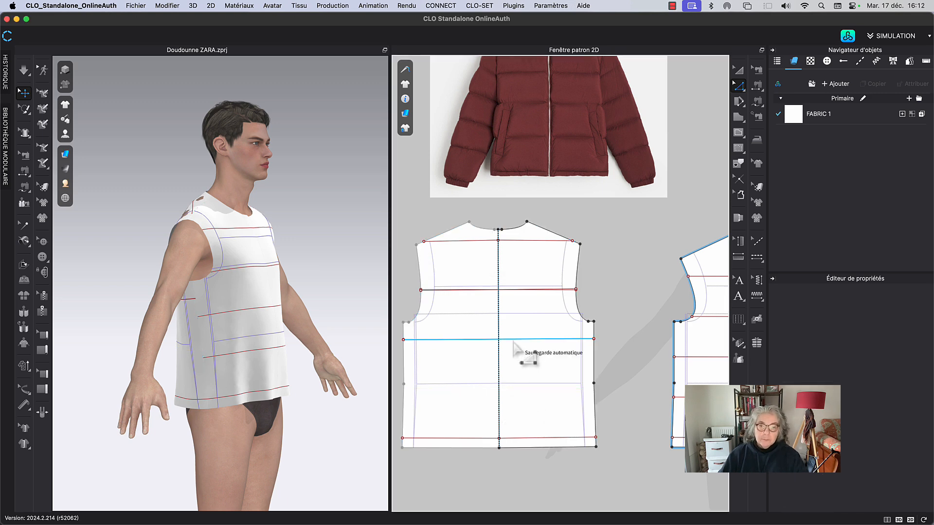
pyautogui.click(524, 346)
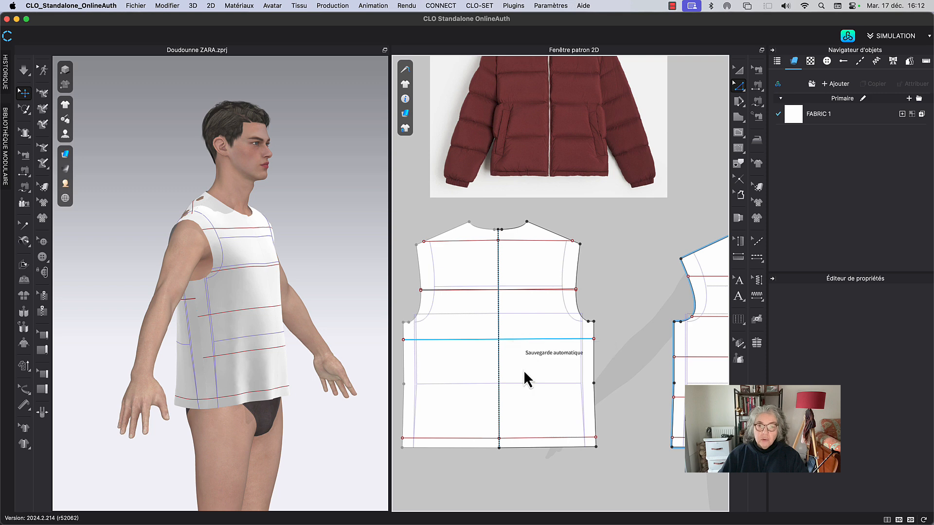
pyautogui.press('Delete')
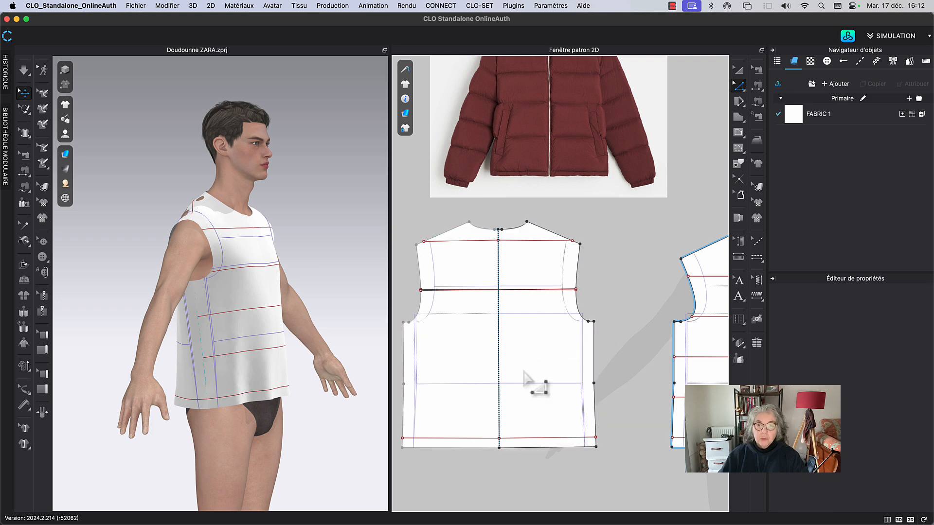
# Delete the overlapping red horizontal internal lines at mid-armhole height on the back panel.
pyautogui.click(533, 293)
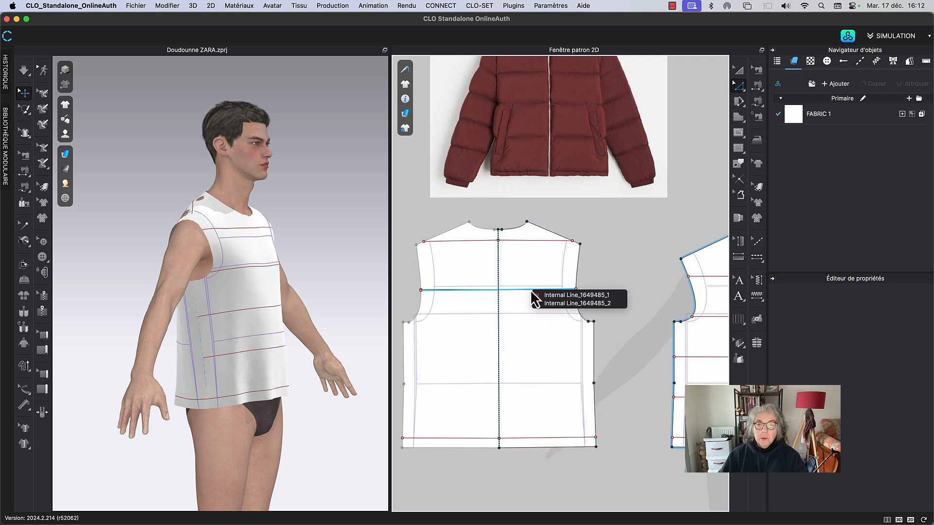
pyautogui.click(536, 295)
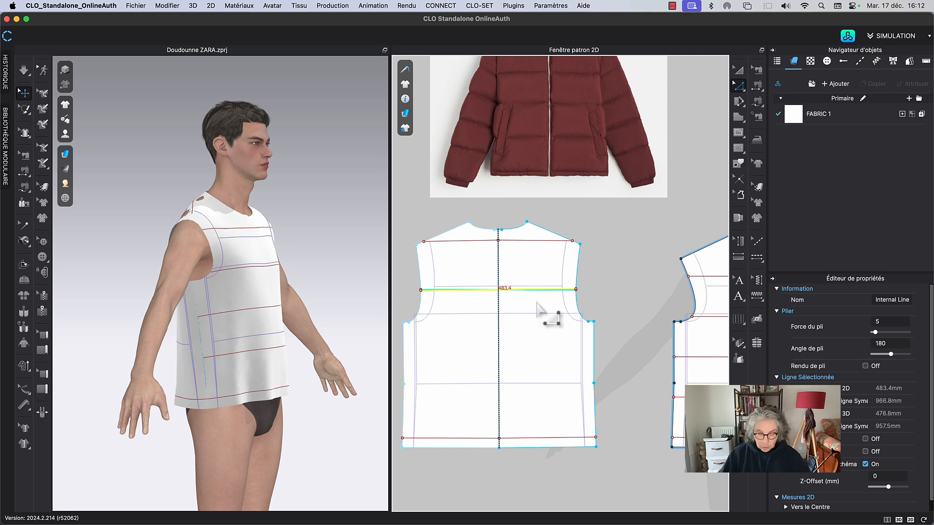
pyautogui.press('Escape')
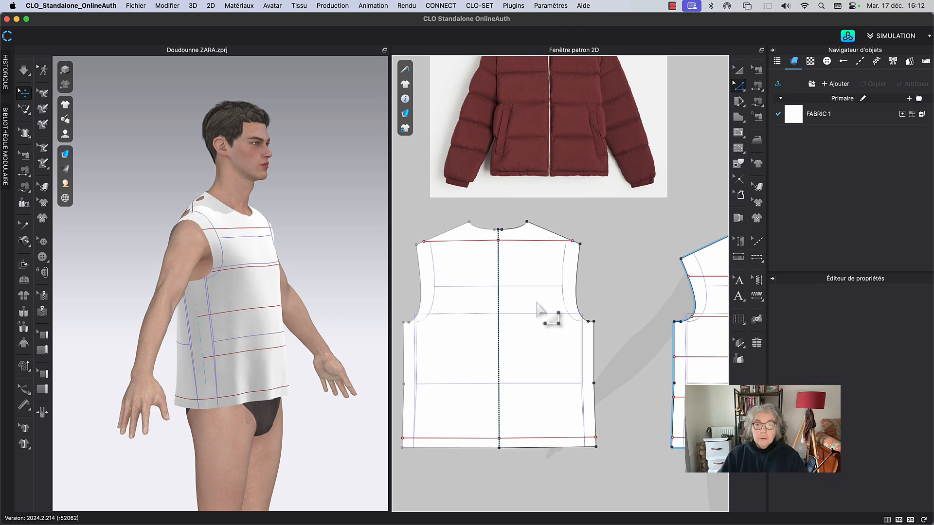
pyautogui.click(738, 72)
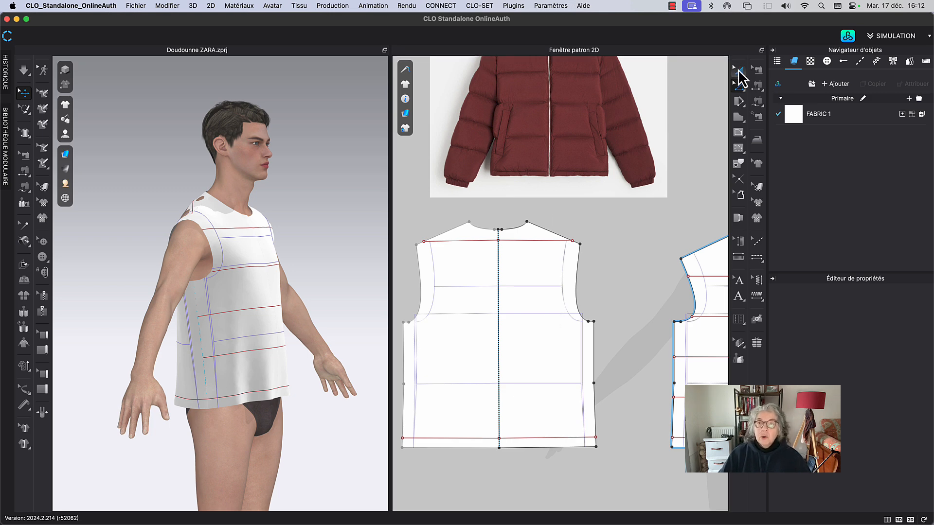
# Remove the linked symmetric editing from the whole back panel.
pyautogui.click(557, 297)
pyautogui.rightClick(556, 296)
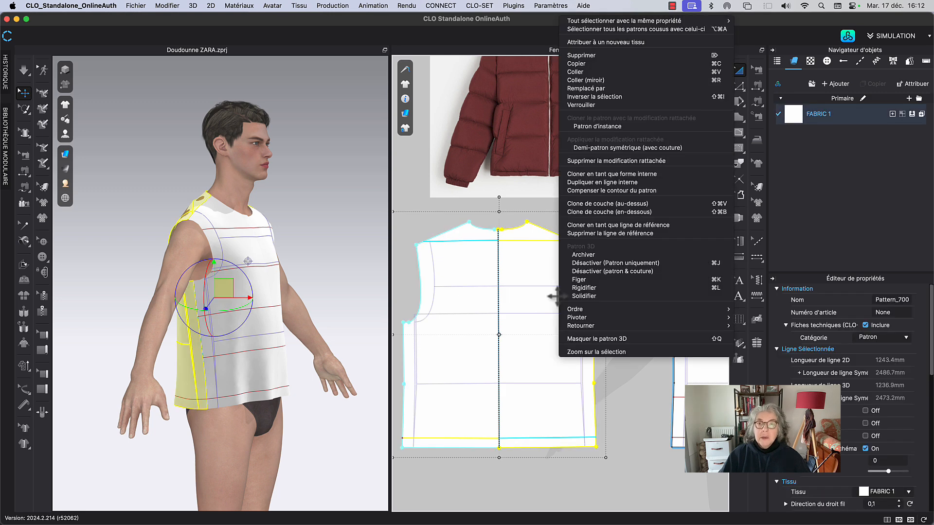
pyautogui.click(604, 161)
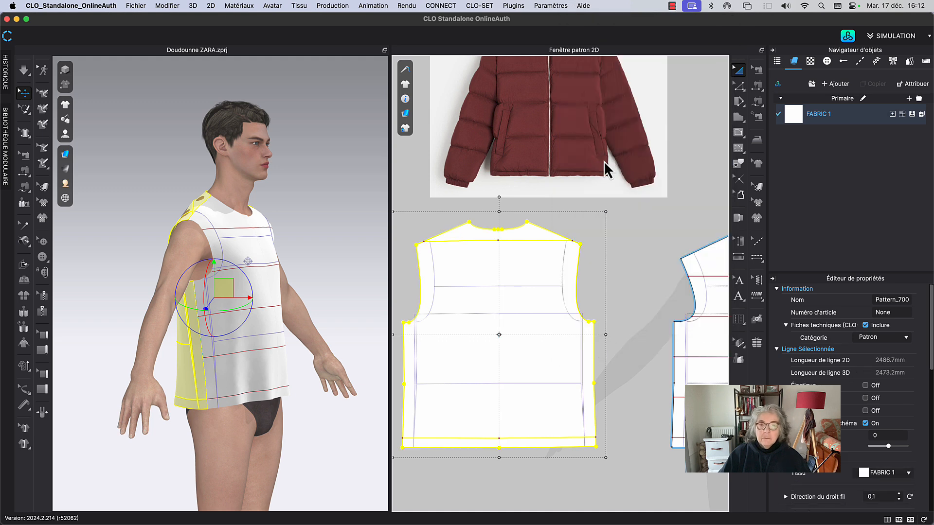
pyautogui.click(591, 249)
# Merge the overlapping center endpoints of the back panel's upper red line into one point and delete that point.
pyautogui.scroll(2, 509, 273)
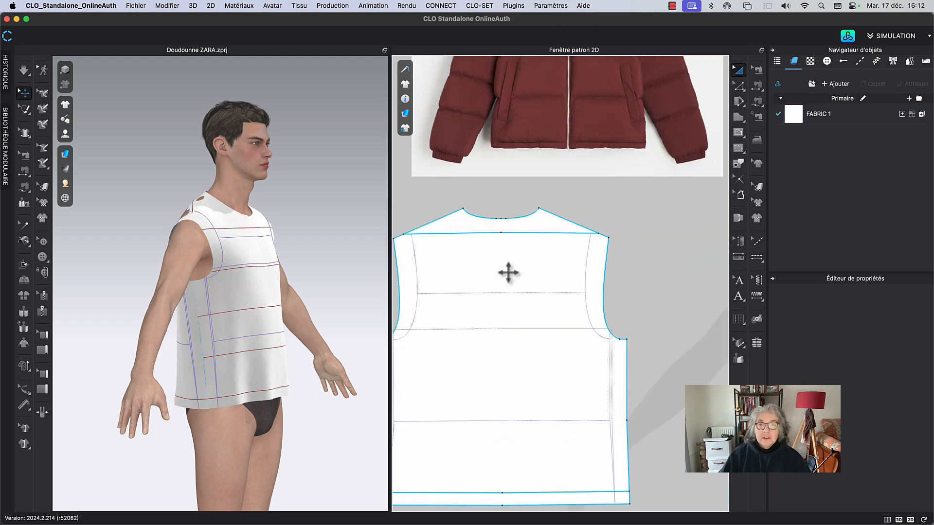
pyautogui.scroll(3, 511, 280)
pyautogui.press('z')
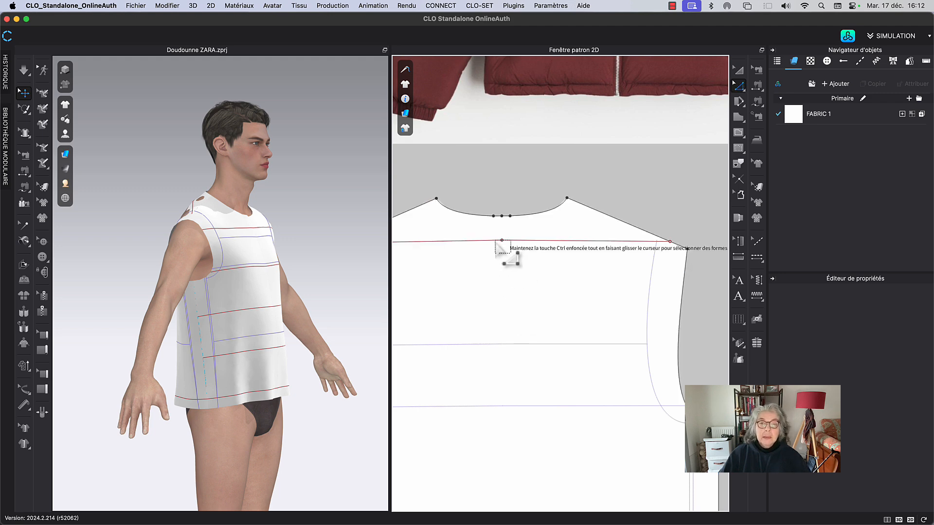
pyautogui.click(502, 241)
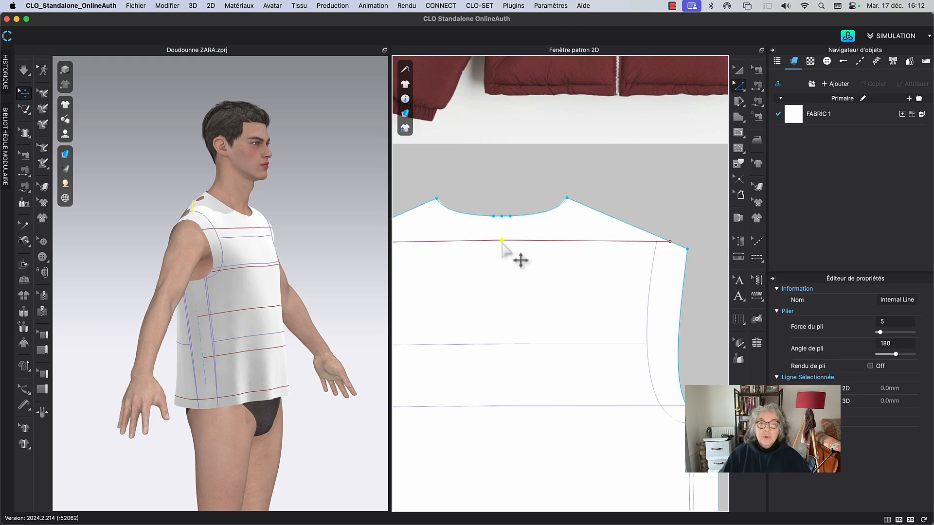
pyautogui.rightClick(502, 242)
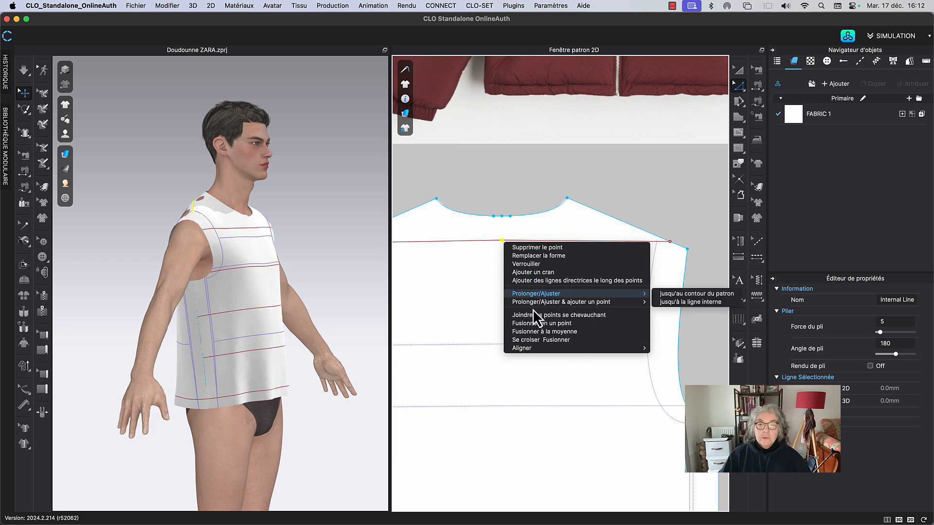
pyautogui.click(535, 323)
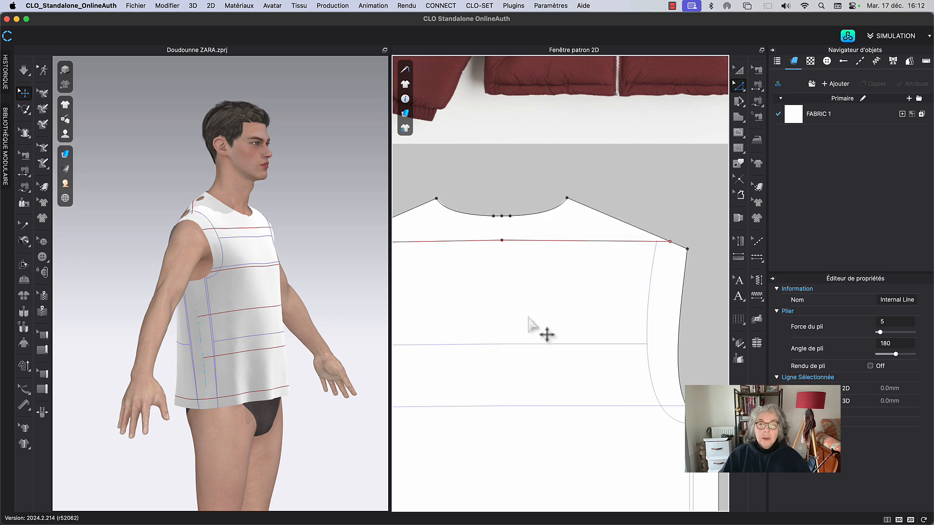
pyautogui.click(502, 240)
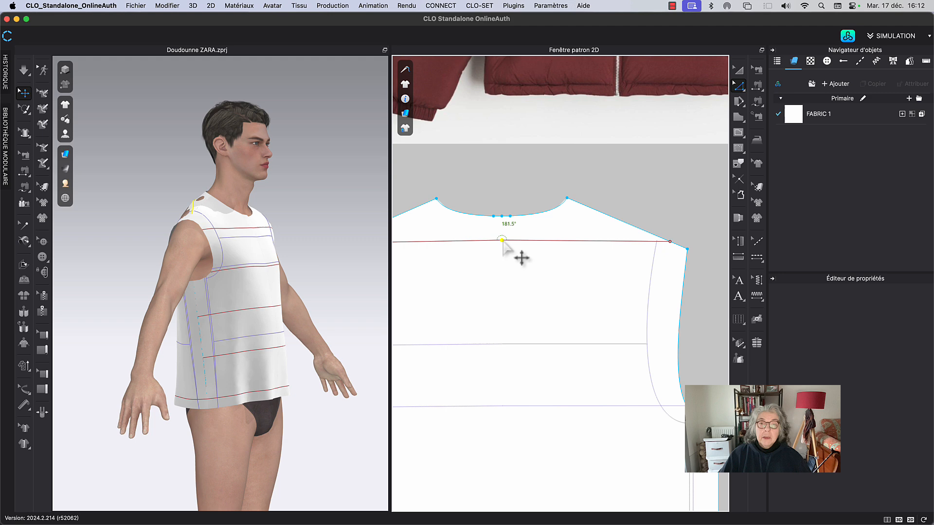
pyautogui.click(511, 318)
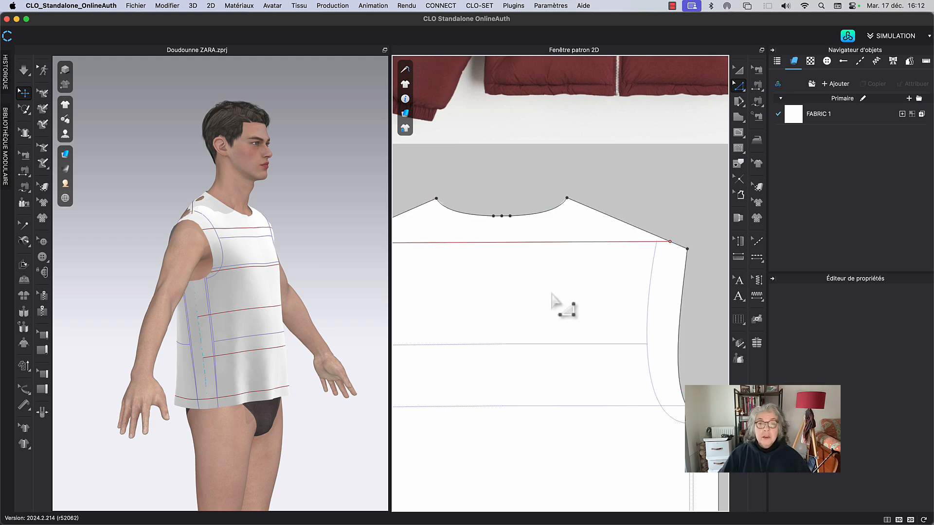
# Merge the overlapping center endpoints of the back panel's red line above the hem into one point and delete that point.
pyautogui.scroll(-2, 553, 304)
pyautogui.scroll(-1, 546, 370)
pyautogui.hscroll(-1, 547, 370)
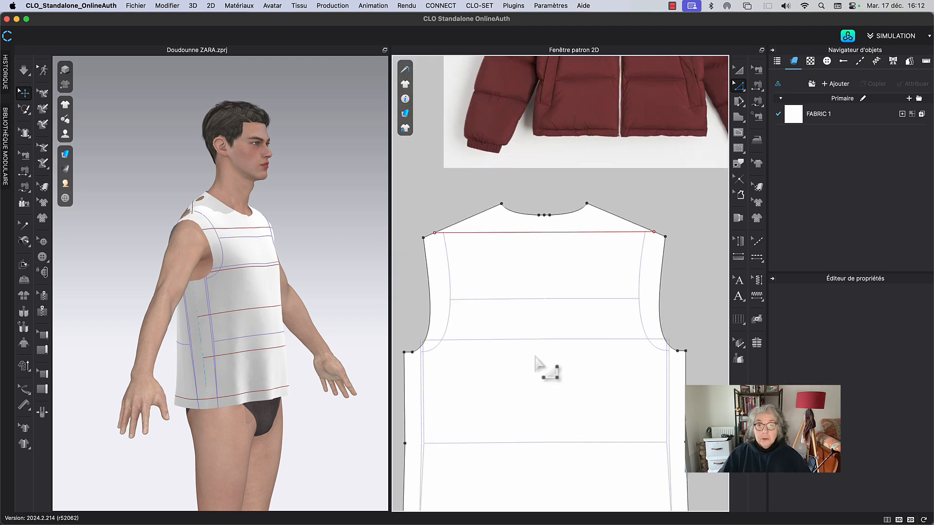
pyautogui.scroll(-3, 535, 283)
pyautogui.scroll(-2, 534, 277)
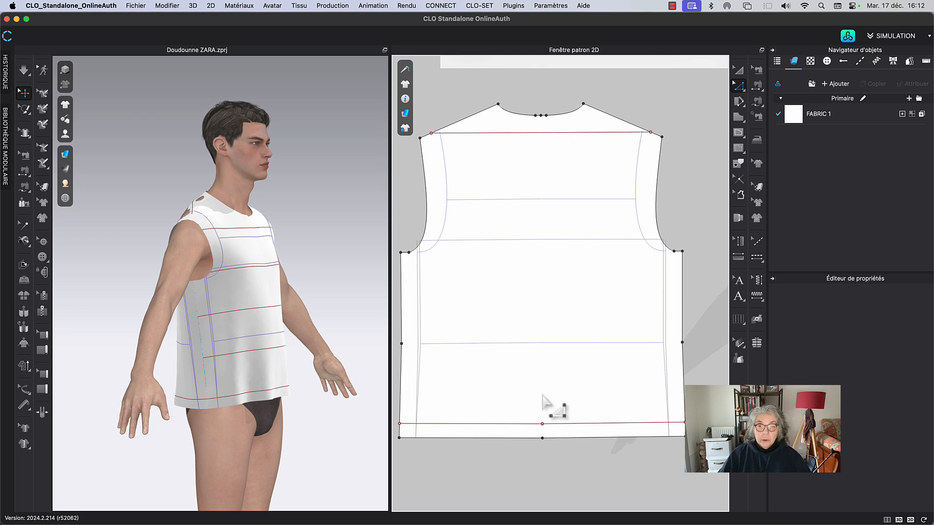
pyautogui.click(543, 425)
pyautogui.rightClick(543, 427)
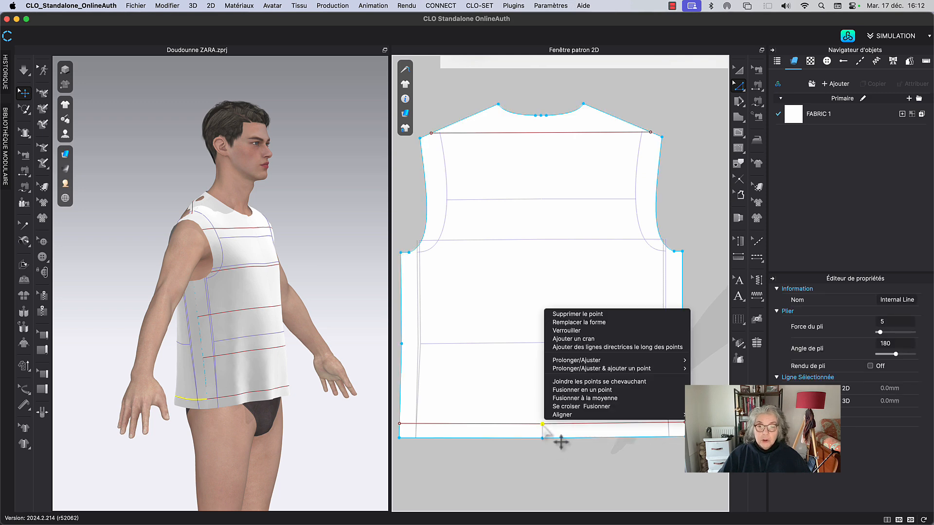
pyautogui.click(582, 390)
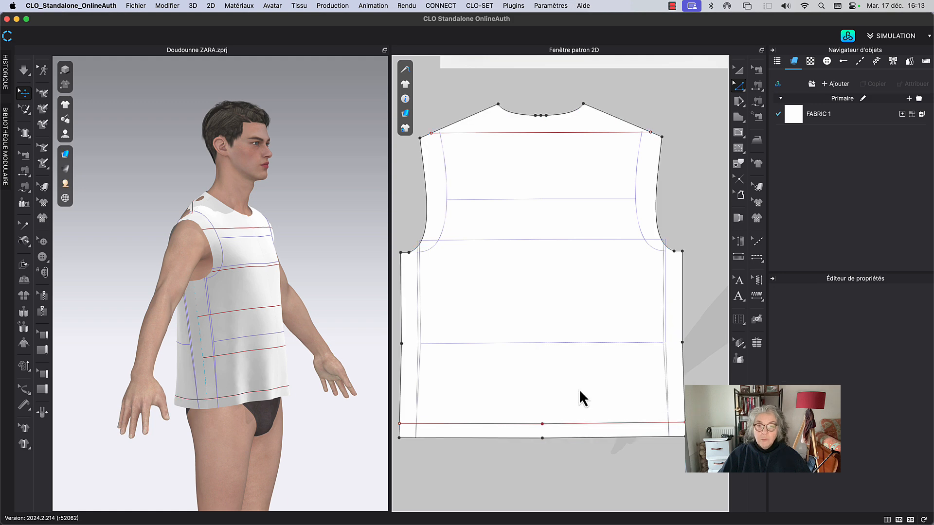
pyautogui.click(542, 425)
pyautogui.press('Delete')
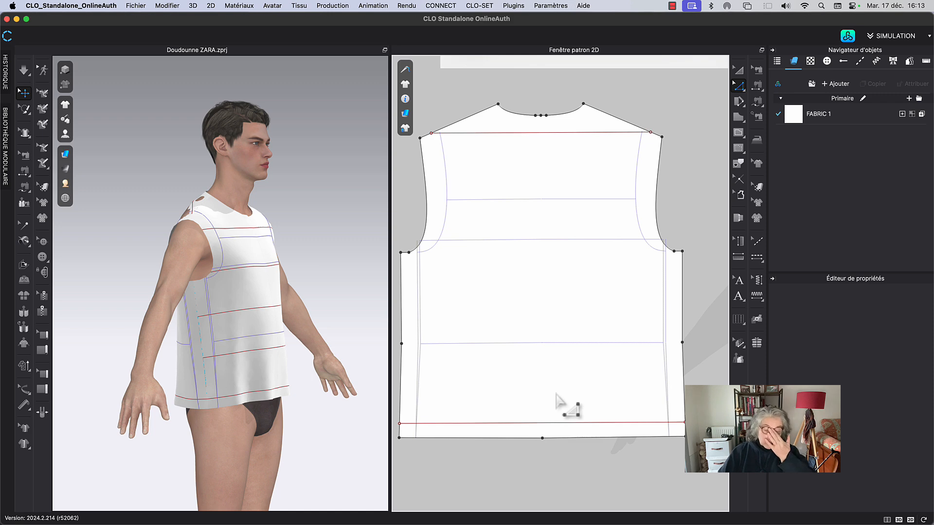
# Distribute three evenly spaced internal lines between the back panel's upper red line and the red line above the hem.
pyautogui.click(591, 153)
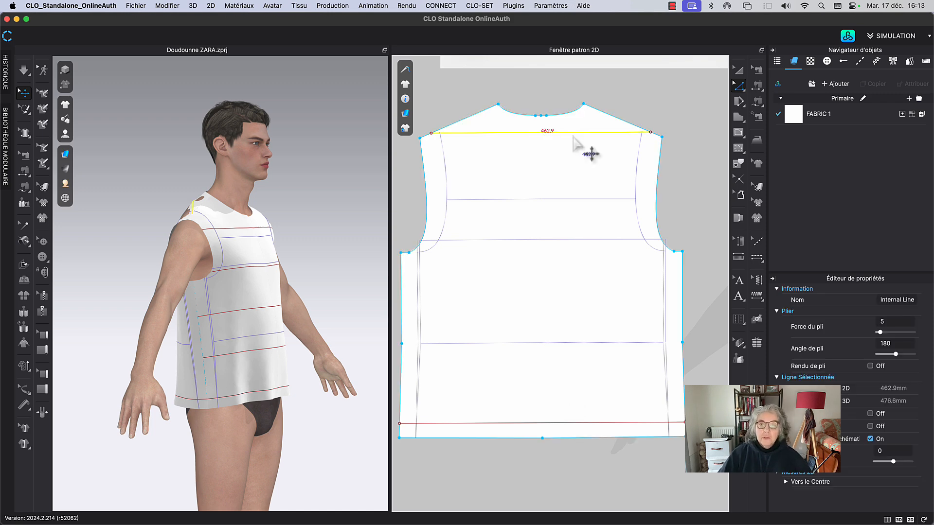
pyautogui.keyDown('shift'); pyautogui.click(585, 424); pyautogui.keyUp('shift')
pyautogui.rightClick(586, 425)
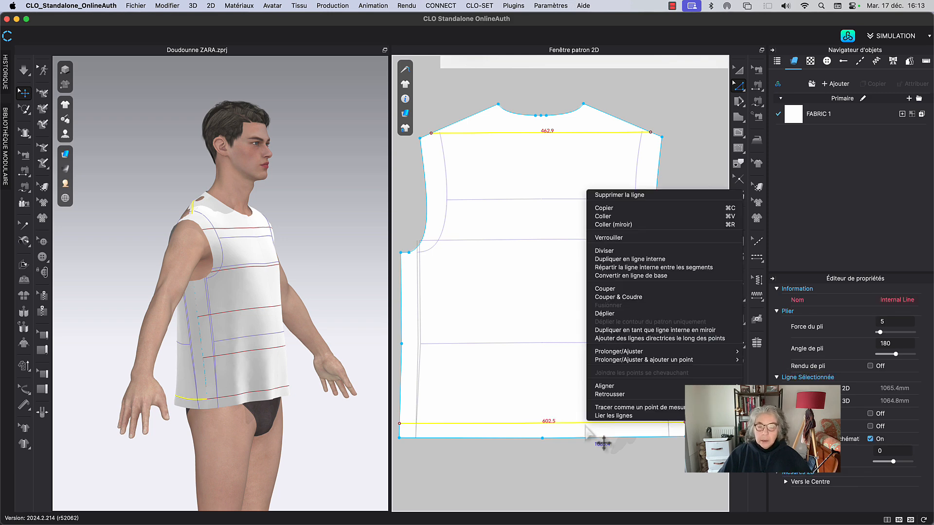
pyautogui.click(639, 268)
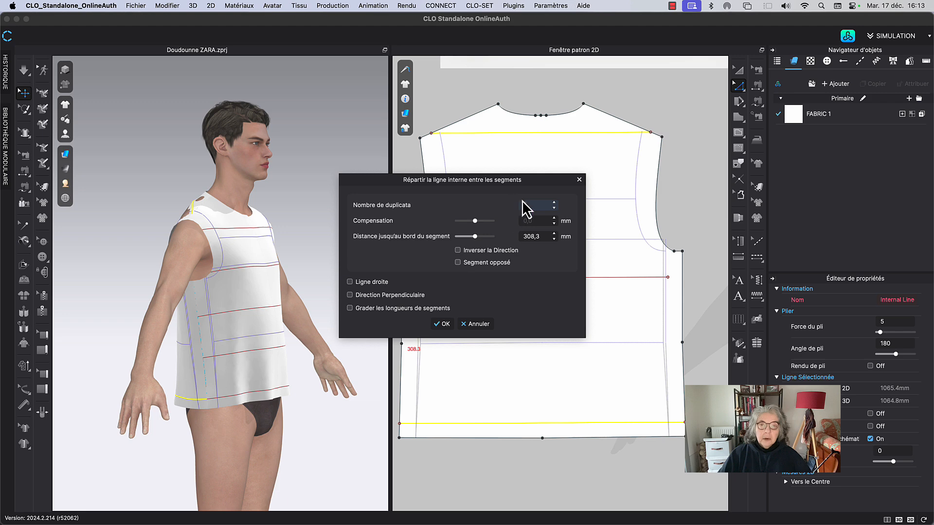
pyautogui.click(555, 203)
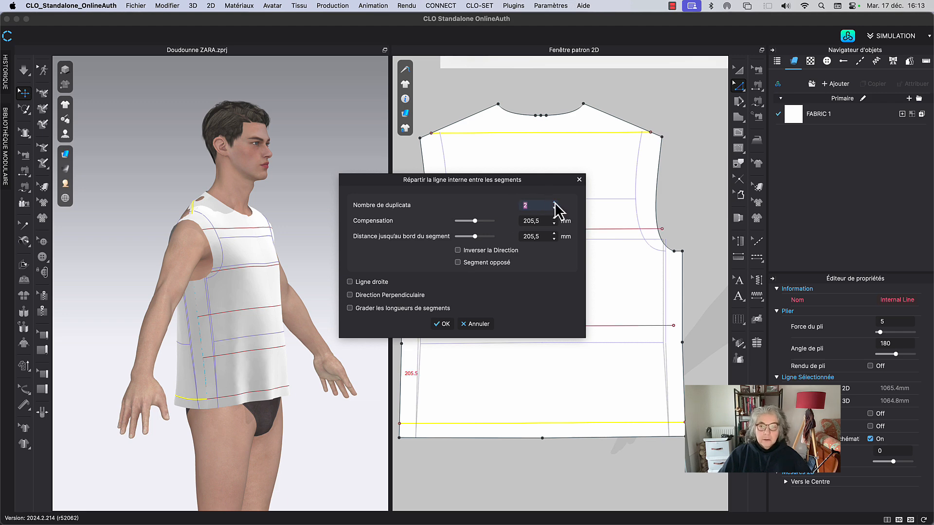
pyautogui.click(554, 202)
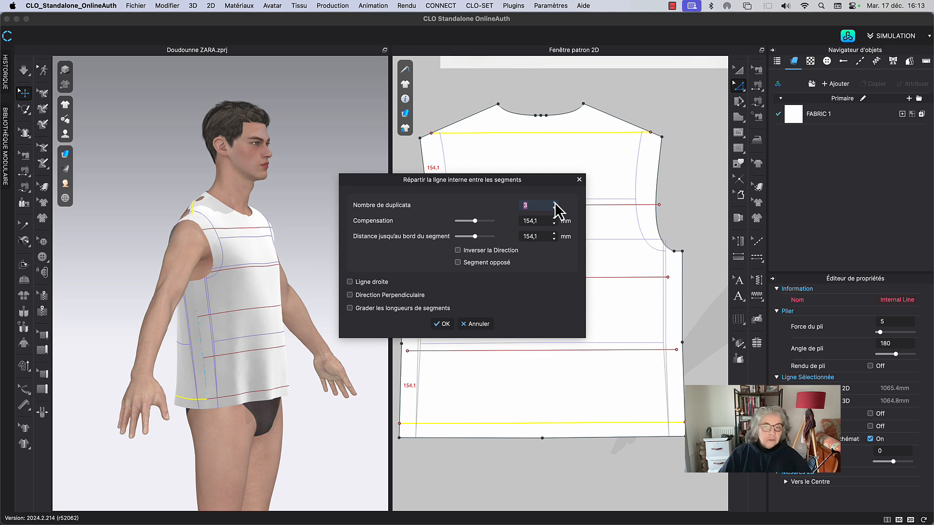
pyautogui.click(443, 325)
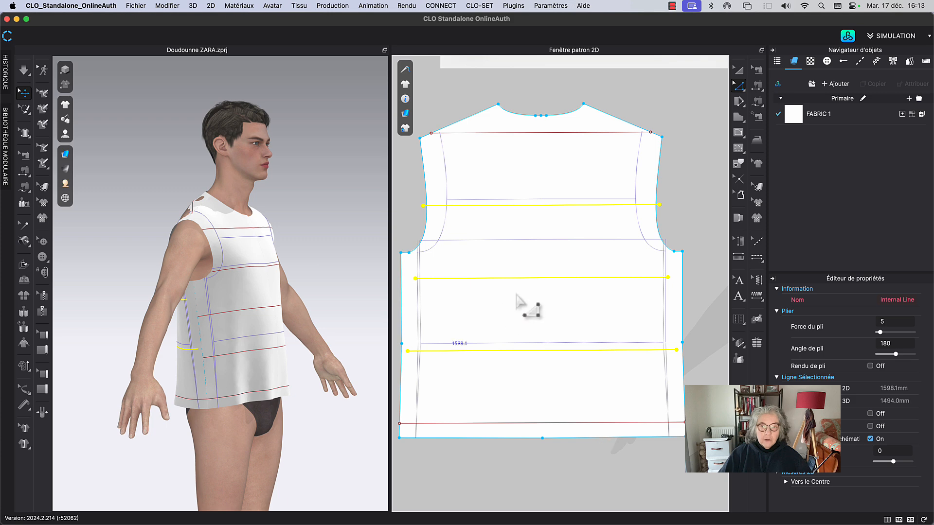
# Extend and trim the three distributed internal lines to the back panel's outline.
pyautogui.rightClick(537, 282)
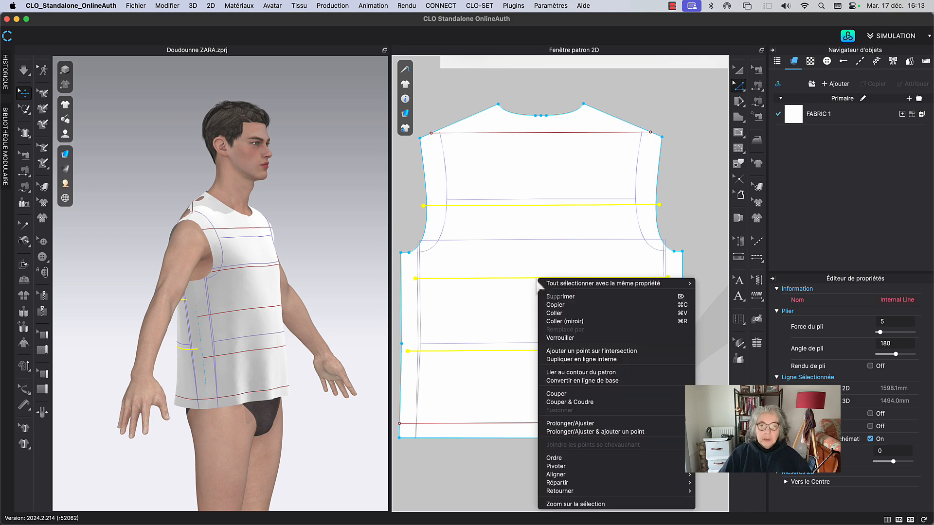
pyautogui.click(591, 424)
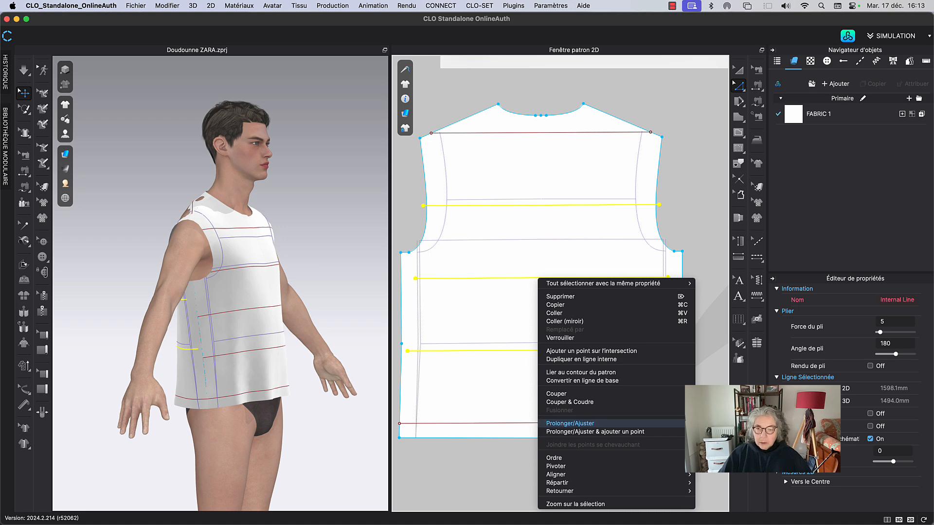
pyautogui.click(592, 423)
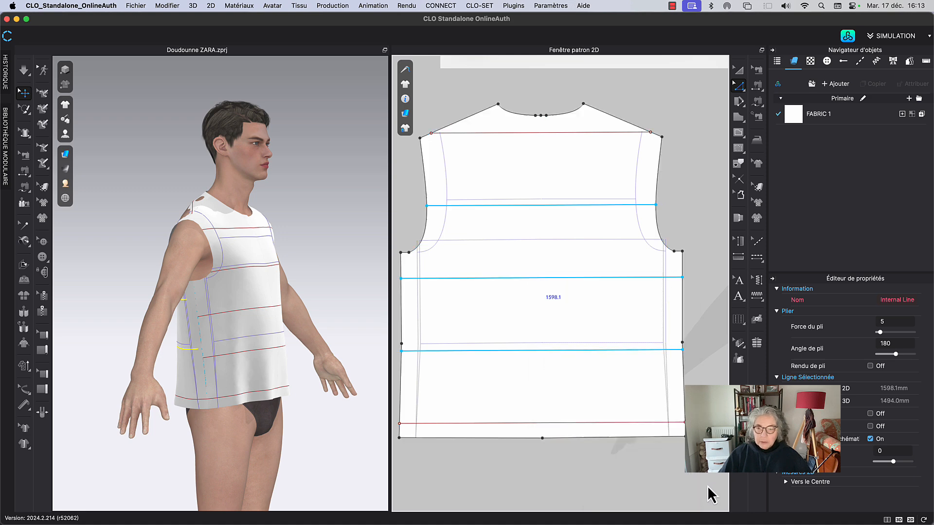
pyautogui.click(707, 486)
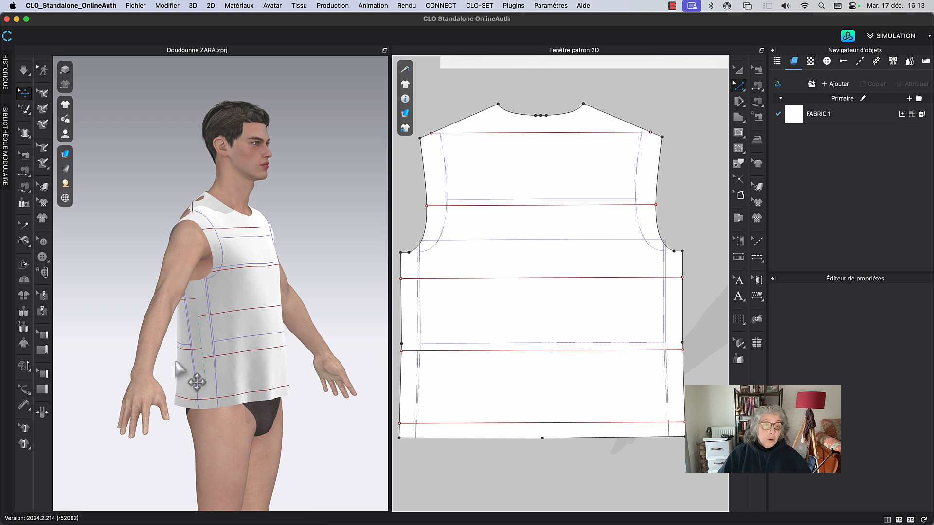
# Simulate the garment and compare the heights of the back and front quilting lines around the side of the avatar.
pyautogui.moveTo(195, 370); pyautogui.dragTo(203, 371, button='right')
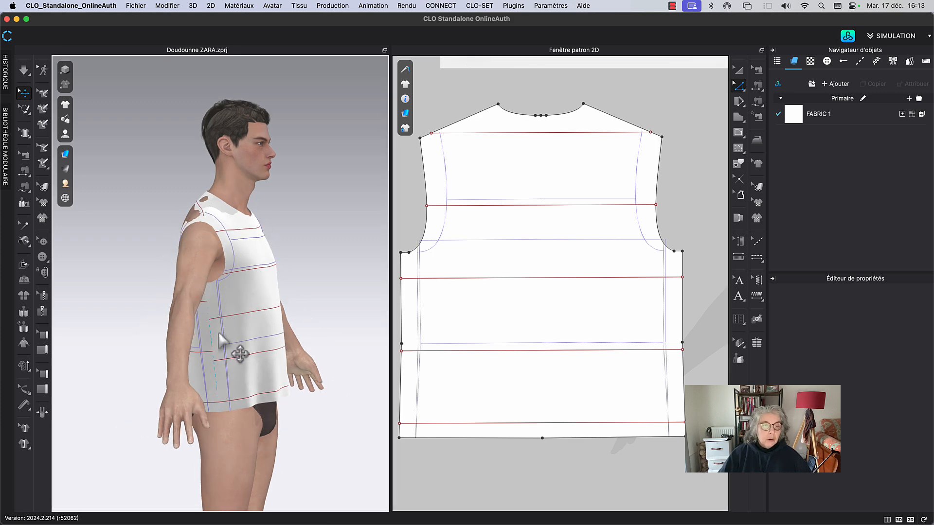
pyautogui.moveTo(243, 328); pyautogui.dragTo(259, 332, button='right')
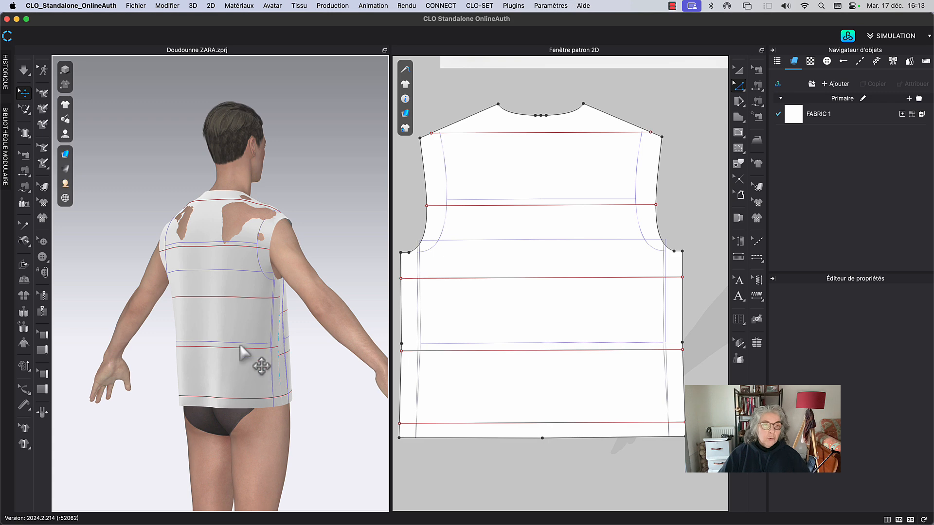
pyautogui.press('space')
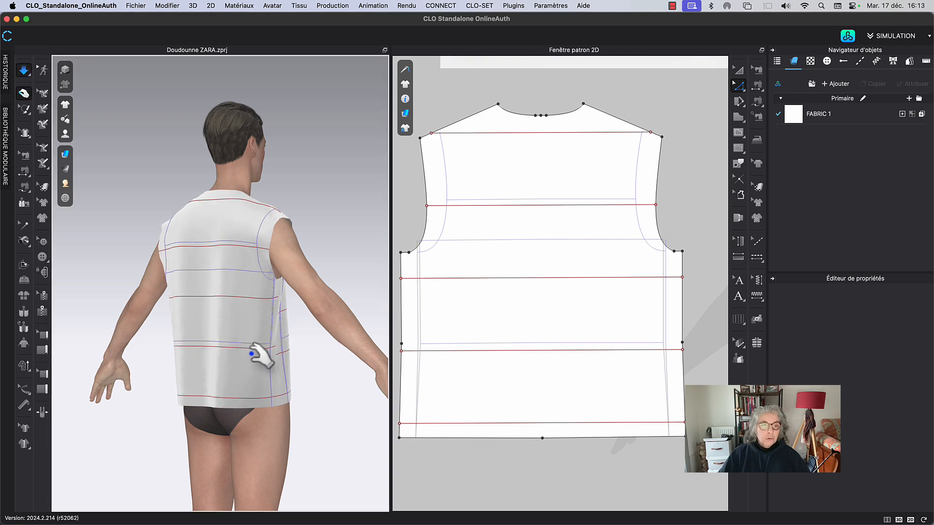
pyautogui.moveTo(259, 354); pyautogui.dragTo(234, 354, button='right')
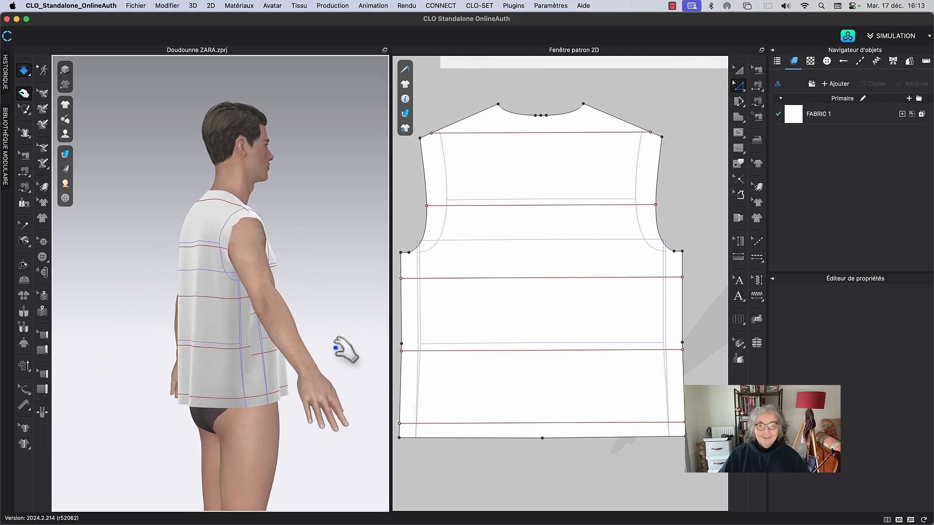
pyautogui.moveTo(336, 321); pyautogui.dragTo(319, 321, button='right')
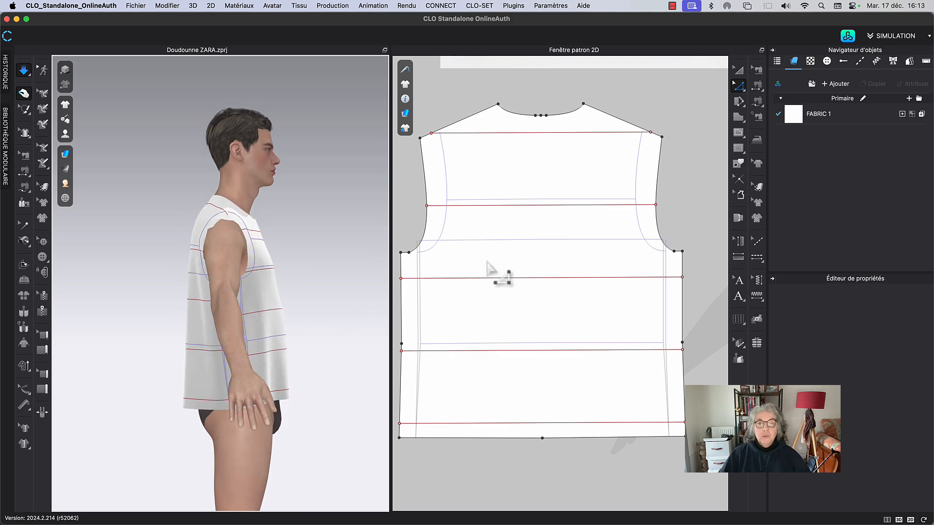
# Delete the back panel's upper red line and the three lines below it, keeping only the red line above the hem.
pyautogui.click(617, 134)
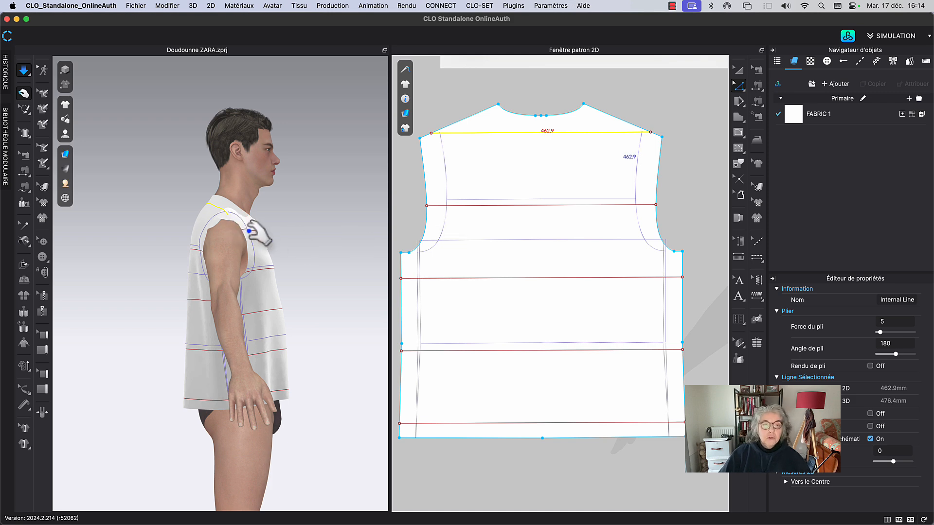
pyautogui.keyDown('shift'); pyautogui.click(524, 207); pyautogui.keyUp('shift')
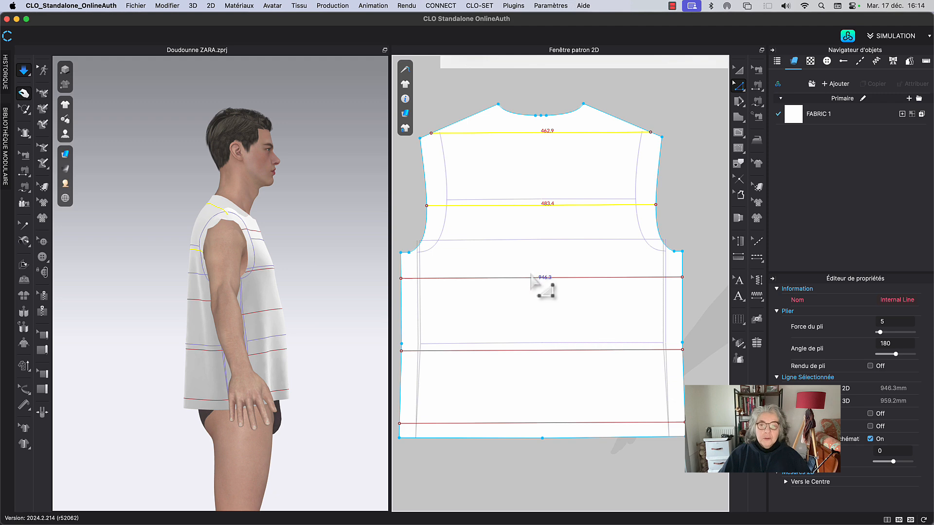
pyautogui.keyDown('shift'); pyautogui.click(535, 279); pyautogui.keyUp('shift')
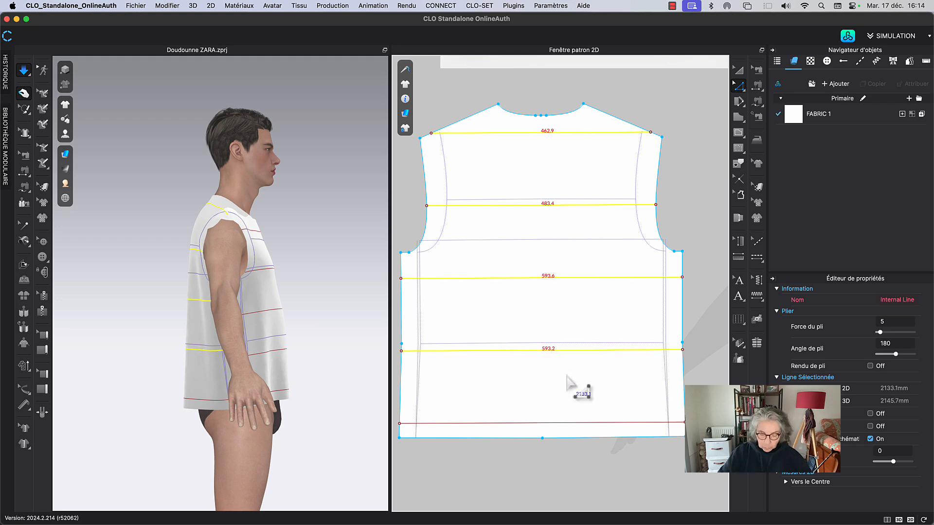
pyautogui.press('Delete')
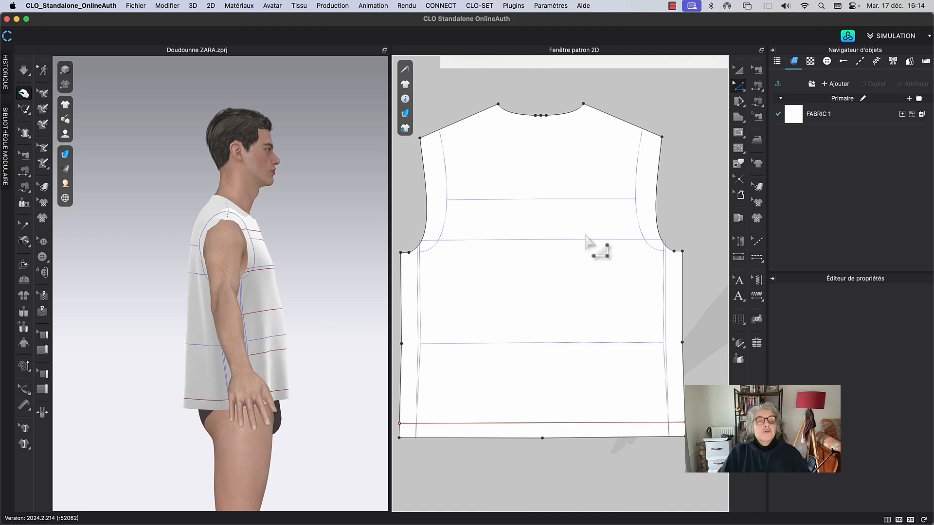
# Draw a horizontal internal line about 491 mm long across the back panel, from one armhole curve to the other above the blue chest line.
pyautogui.press('c')
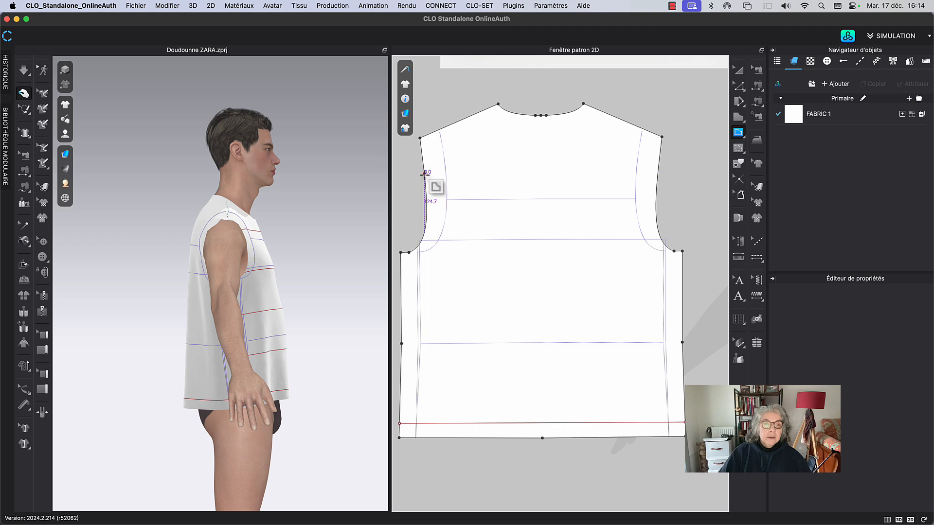
pyautogui.click(657, 178)
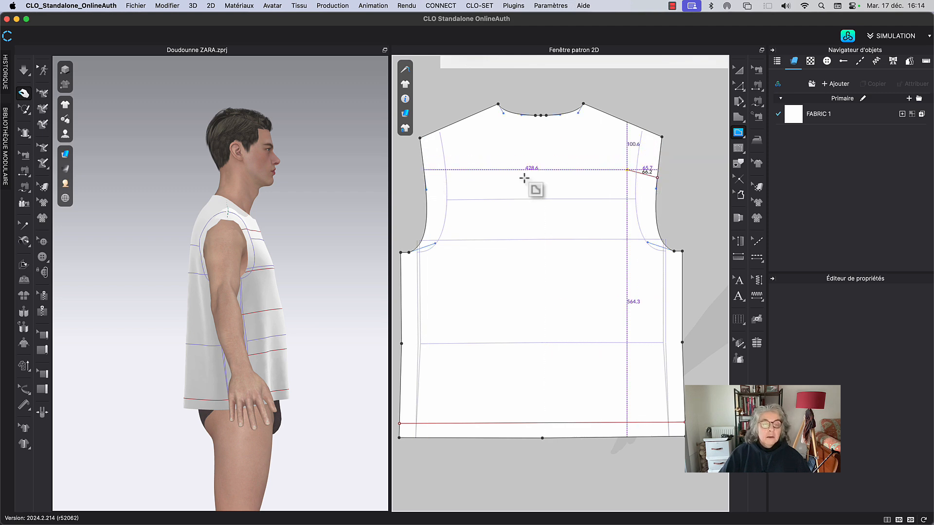
pyautogui.click(424, 178)
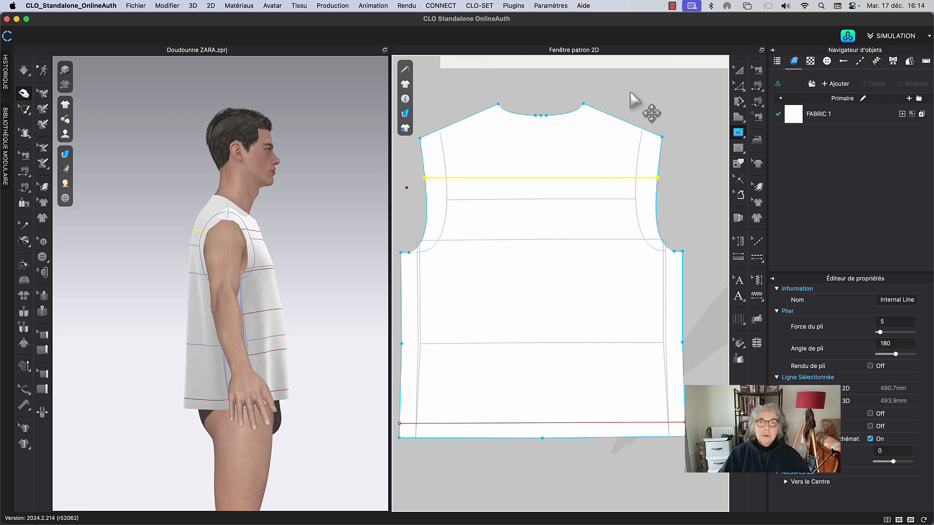
pyautogui.click(738, 70)
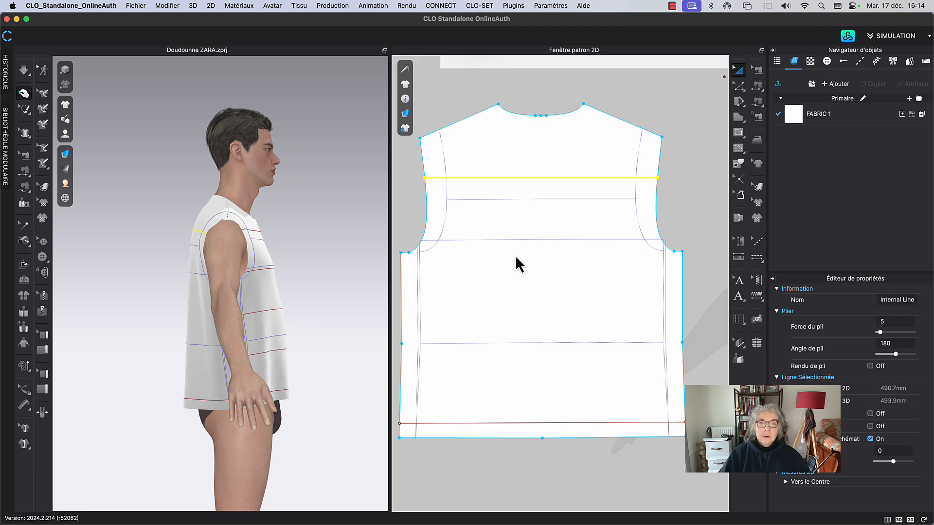
pyautogui.moveTo(353, 254)
pyautogui.mouseDown(button='right')
pyautogui.moveTo(367, 255)
pyautogui.moveTo(347, 266)
pyautogui.mouseUp(button='right')
pyautogui.moveTo(477, 283); pyautogui.dragTo(483, 265, button='right')
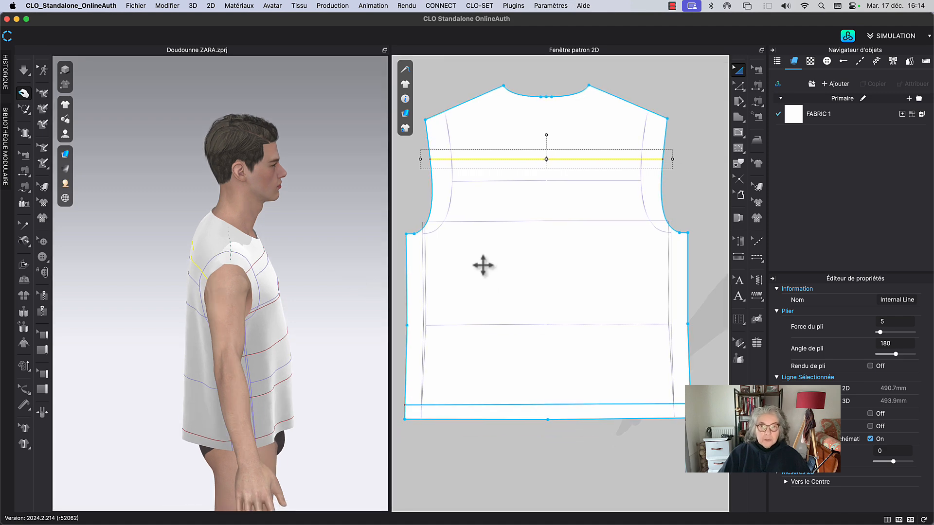
pyautogui.click(690, 194)
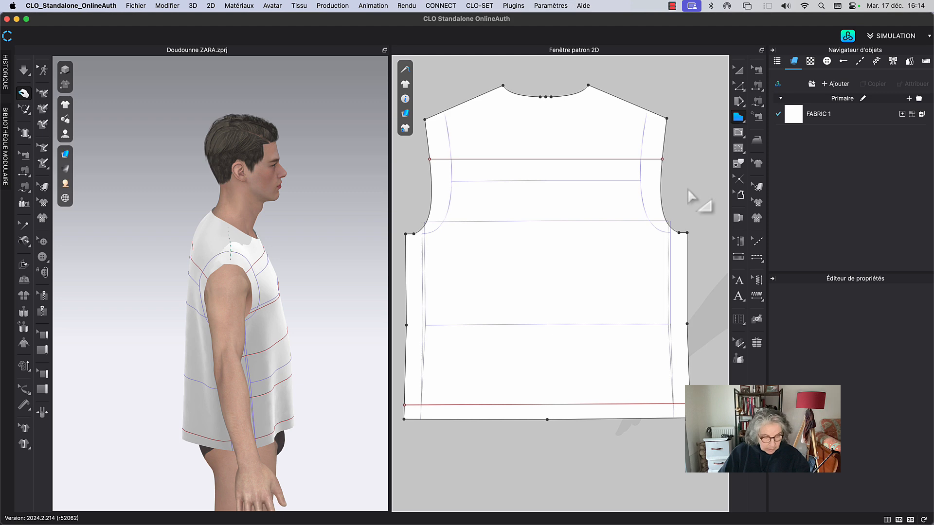
# Distribute three evenly spaced internal lines between the back panel's new upper line and the red line above the hem.
pyautogui.press('s')
pyautogui.press('z')
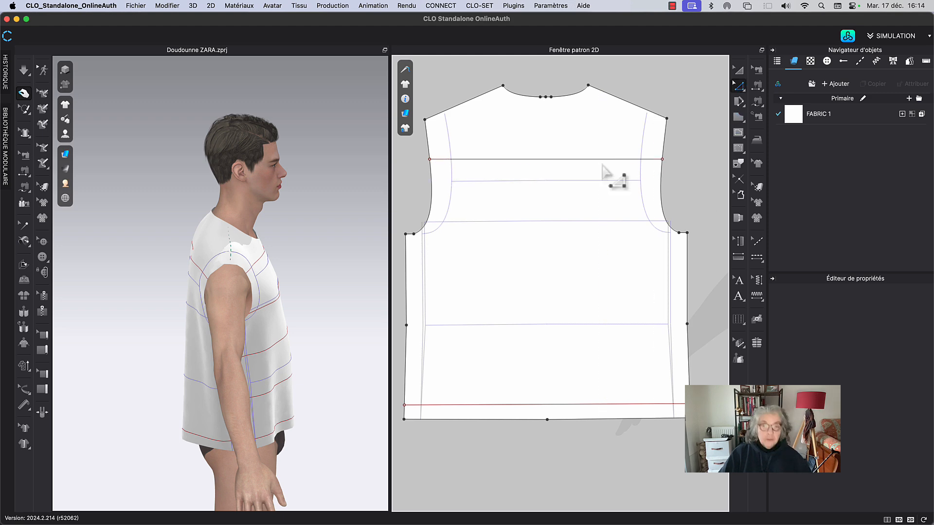
pyautogui.click(598, 160)
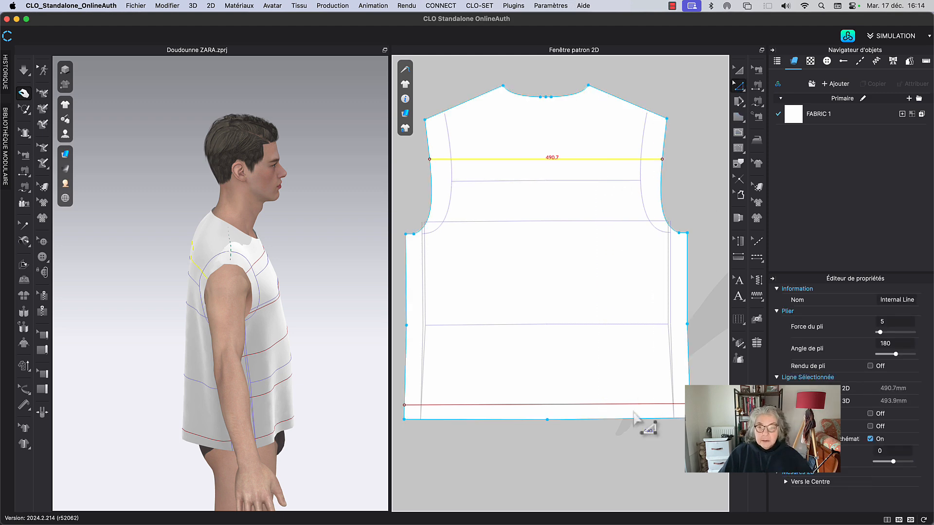
pyautogui.keyDown('shift'); pyautogui.click(632, 404); pyautogui.keyUp('shift')
pyautogui.rightClick(634, 408)
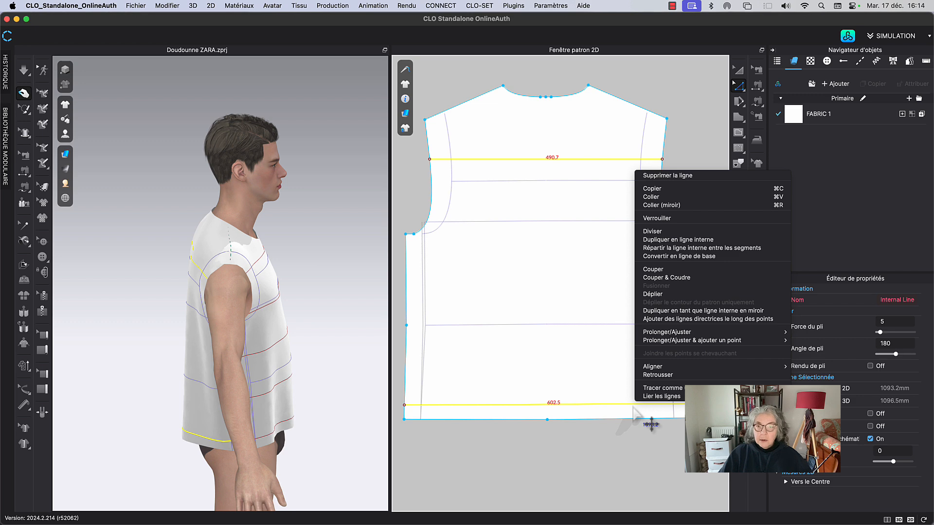
pyautogui.moveTo(688, 333)
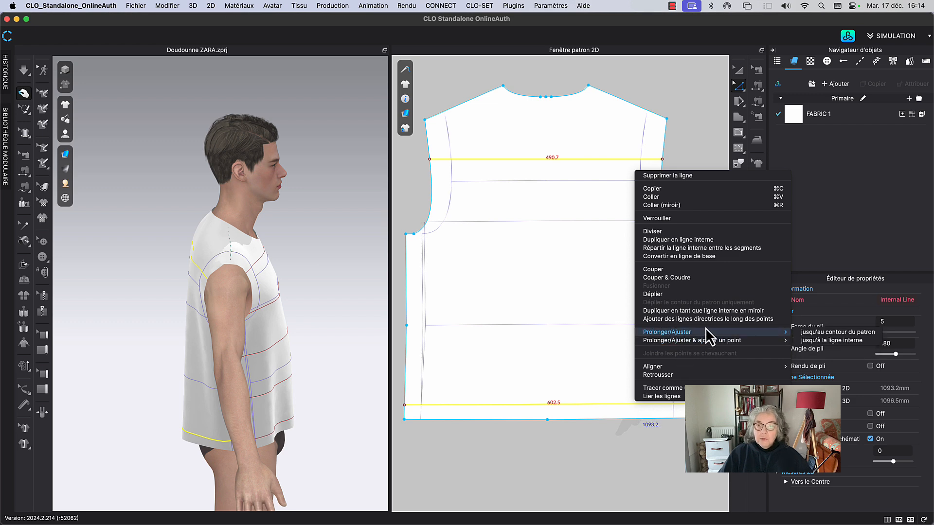
pyautogui.click(696, 249)
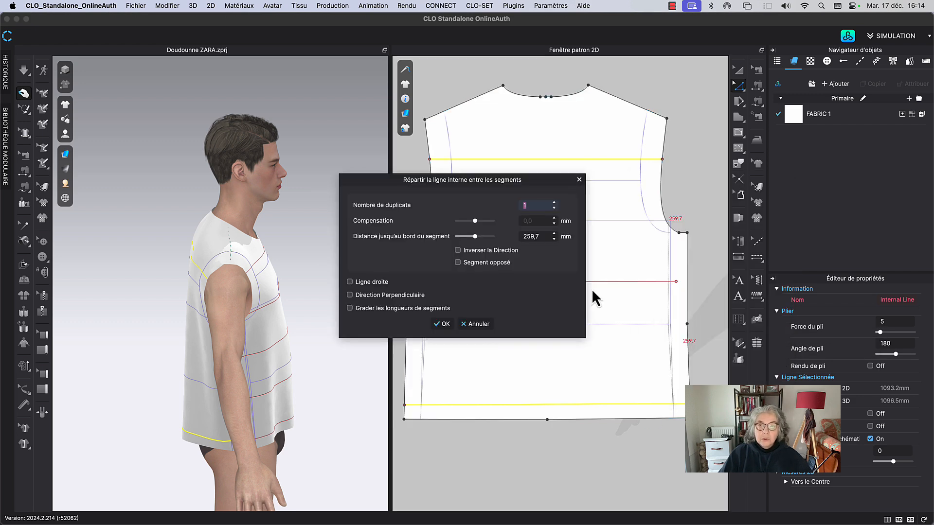
pyautogui.click(554, 202)
pyautogui.click(554, 202)
pyautogui.click(553, 203)
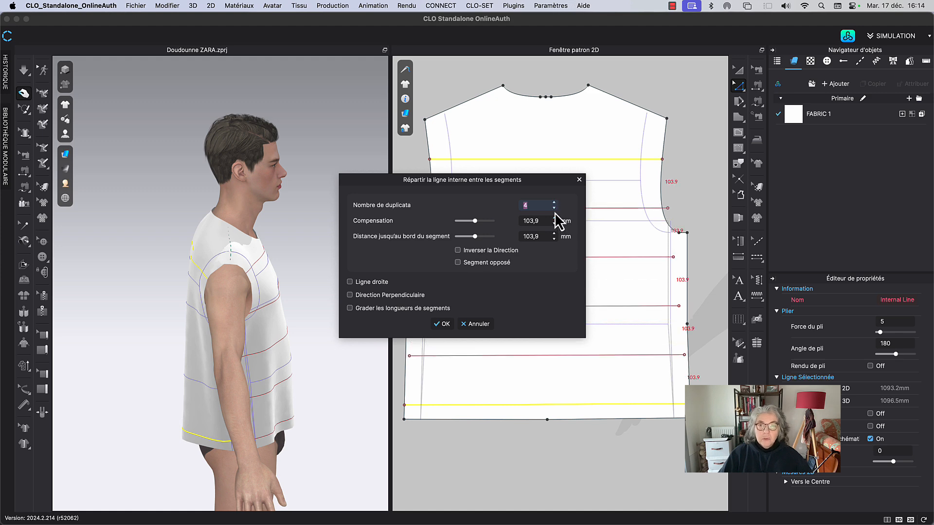
pyautogui.click(555, 209)
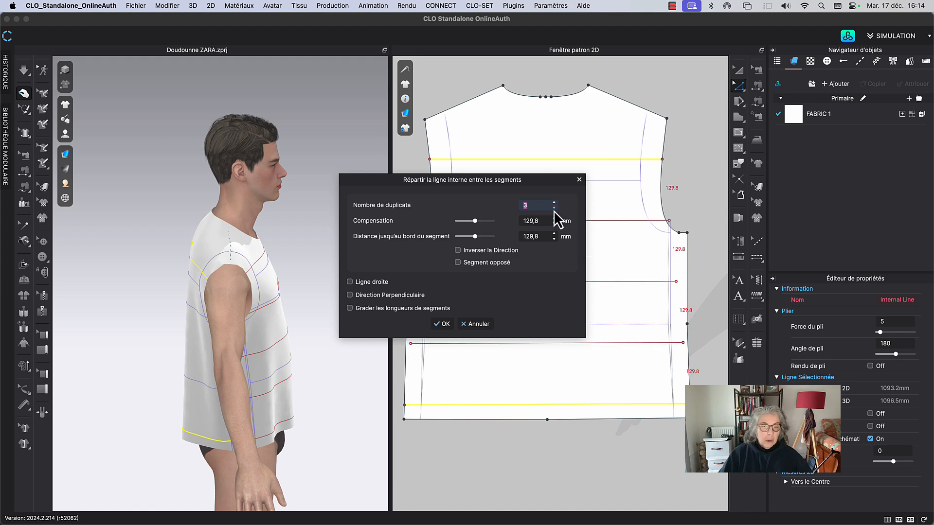
pyautogui.click(447, 325)
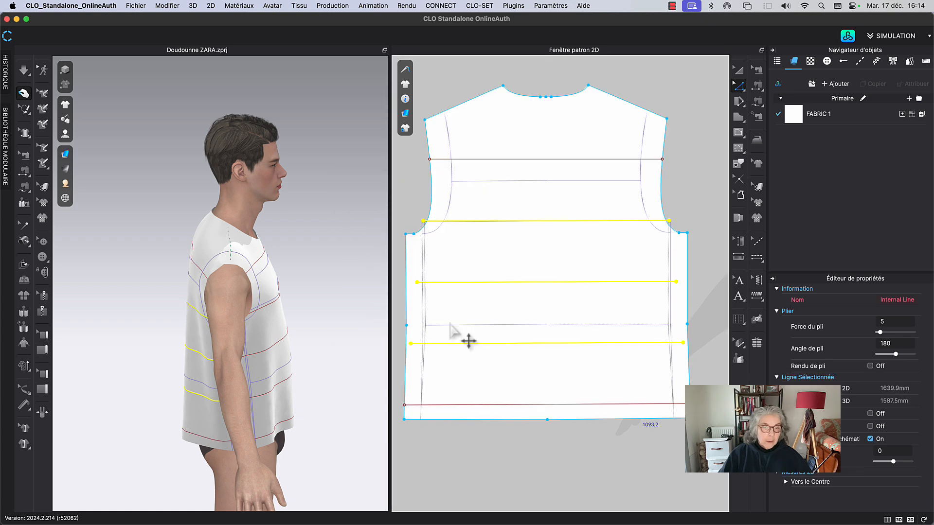
# Extend and trim the three newly distributed internal lines to the back panel's outline.
pyautogui.moveTo(292, 413); pyautogui.dragTo(283, 413, button='right')
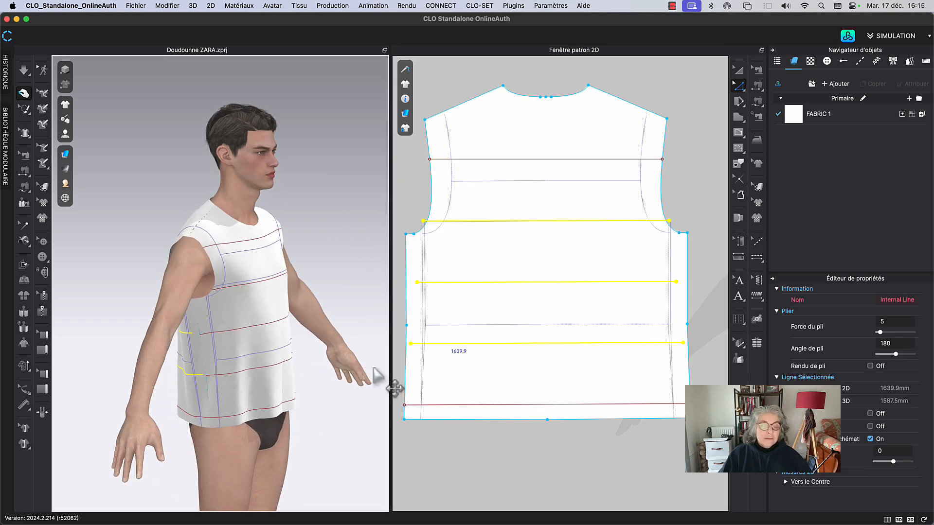
pyautogui.rightClick(568, 344)
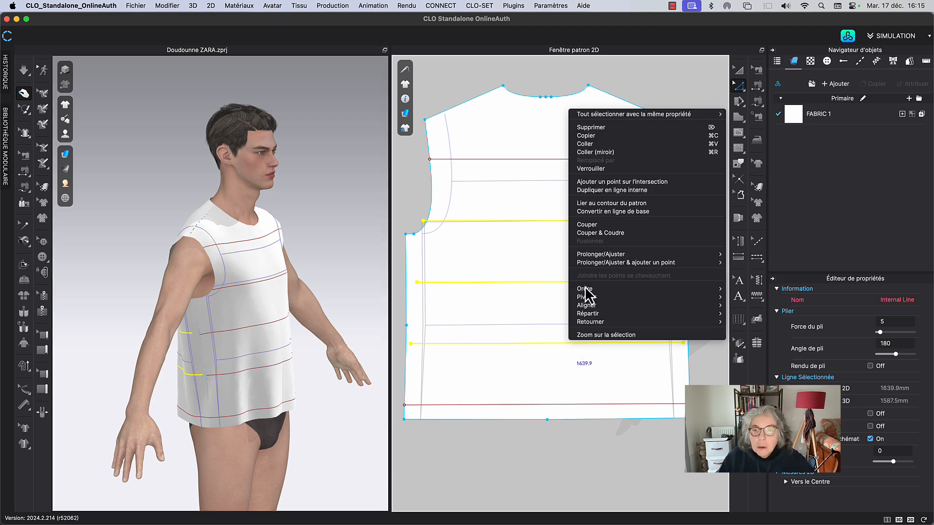
pyautogui.moveTo(594, 255)
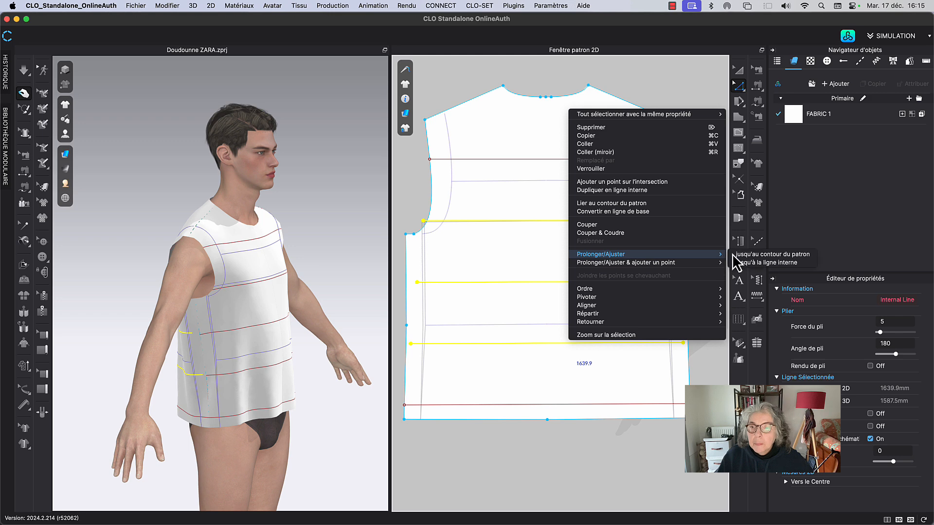
pyautogui.click(737, 255)
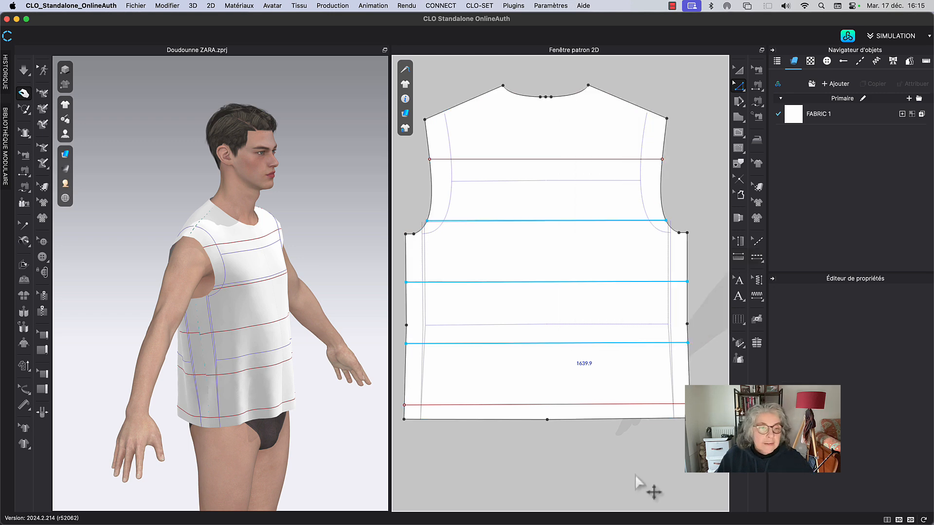
pyautogui.click(635, 476)
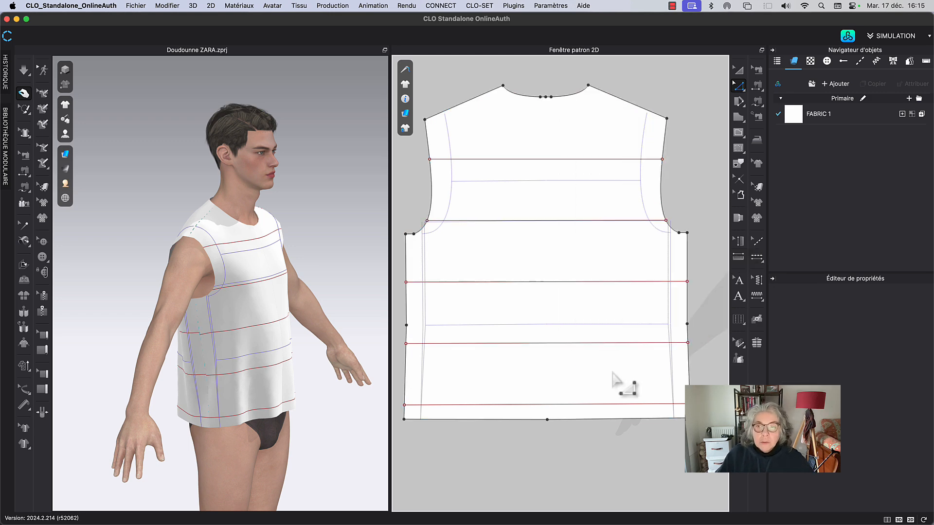
# Try nudging the back panel's upper four quilting lines down by one increment, and move them back up.
pyautogui.click(619, 162)
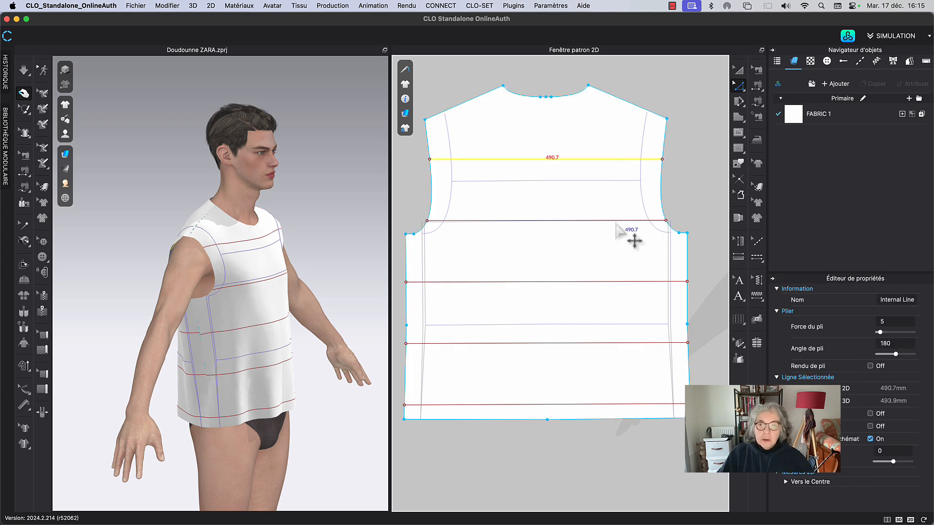
pyautogui.keyDown('shift'); pyautogui.click(617, 221); pyautogui.keyUp('shift')
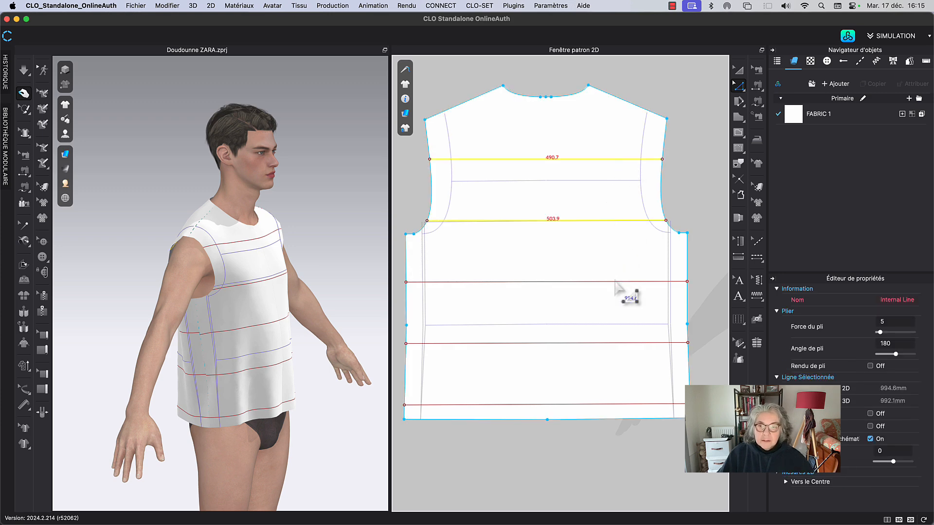
pyautogui.keyDown('shift'); pyautogui.click(616, 282); pyautogui.keyUp('shift')
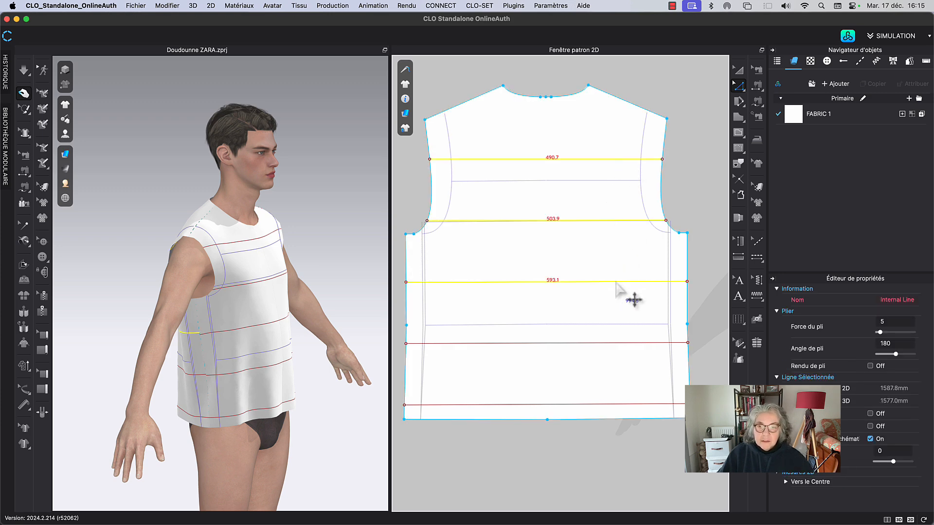
pyautogui.keyDown('shift'); pyautogui.click(628, 345); pyautogui.keyUp('shift')
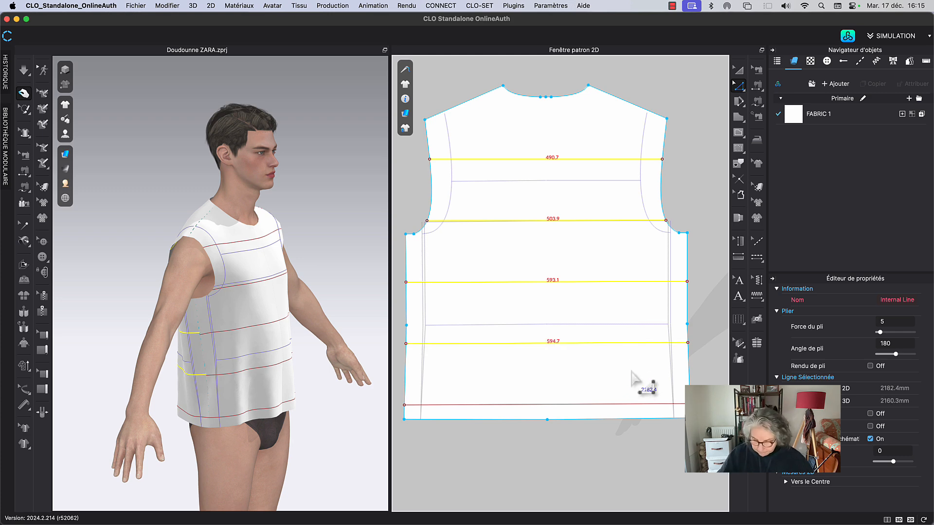
pyautogui.press('Down')
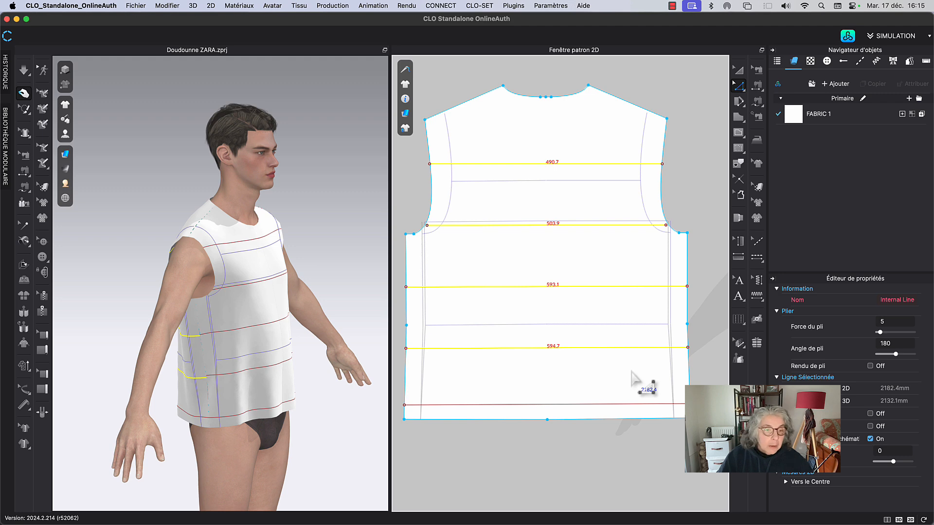
pyautogui.press('Up')
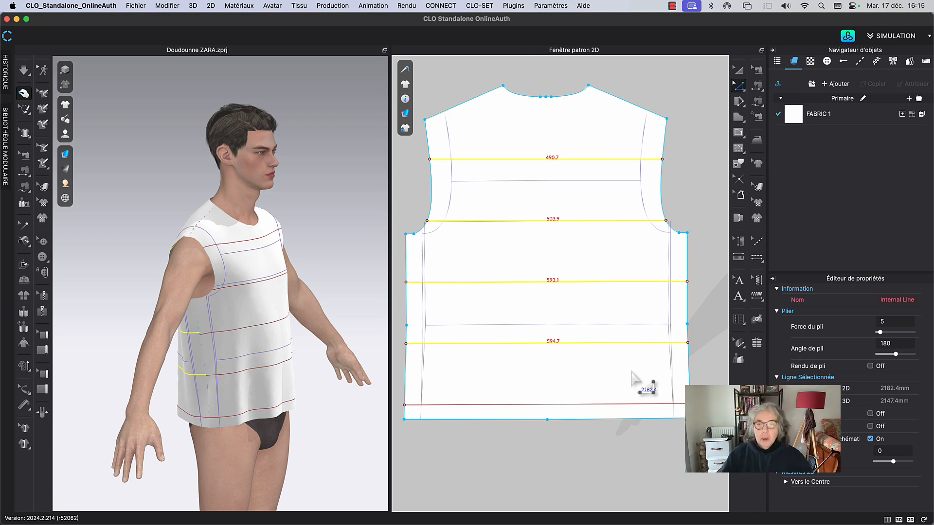
pyautogui.click(675, 90)
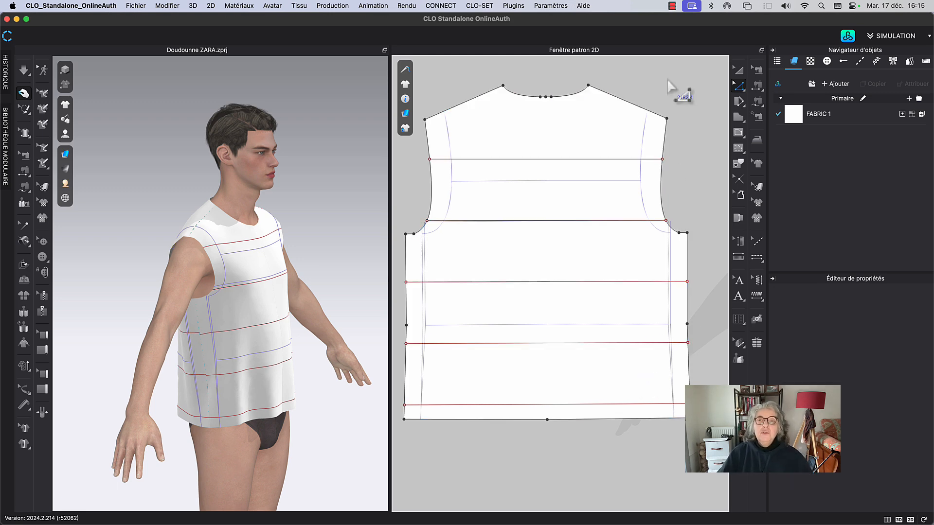
# Set the 2D grid distance to 1 mm in the grid properties.
pyautogui.click(551, 6)
pyautogui.moveTo(563, 83)
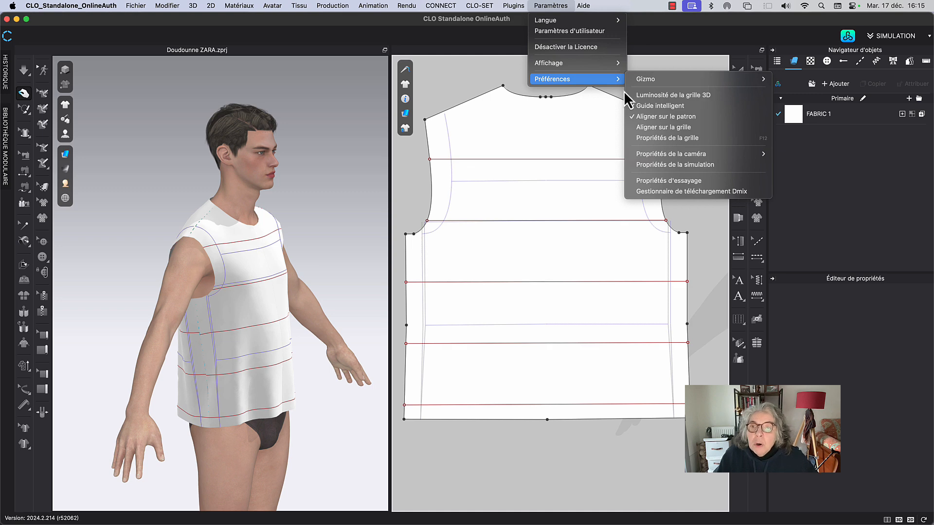
pyautogui.click(658, 137)
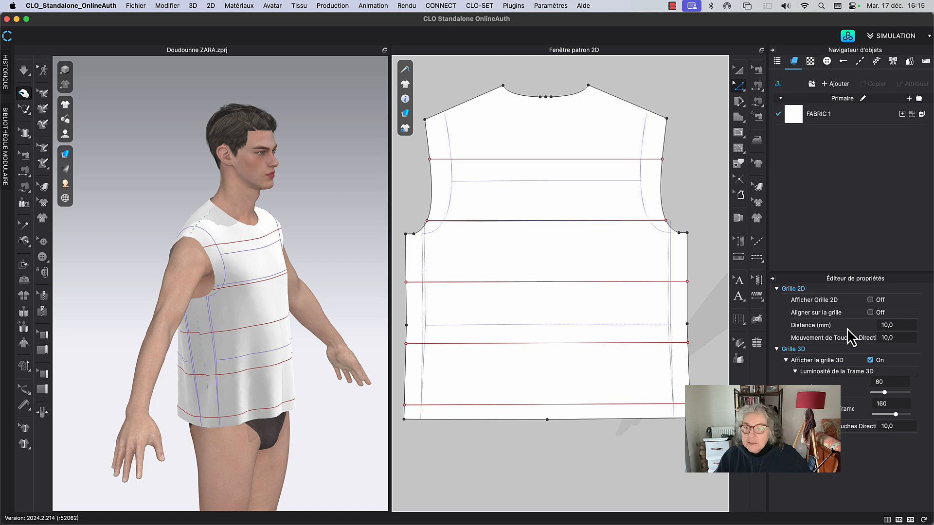
pyautogui.click(898, 325)
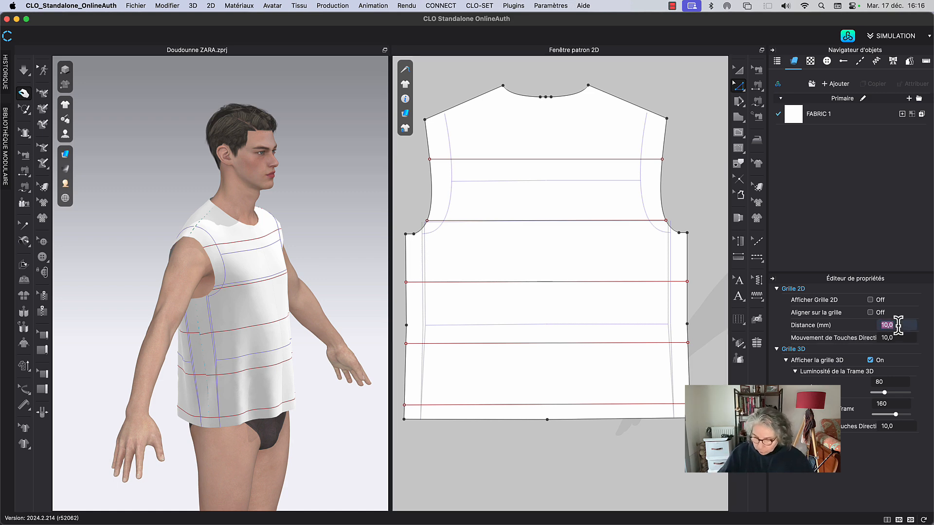
pyautogui.write('12')
pyautogui.press('BackSpace')
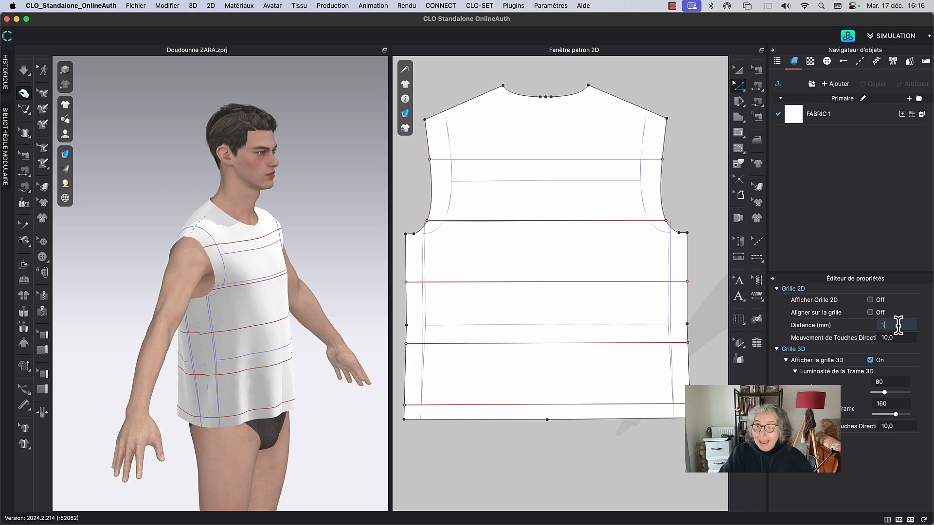
pyautogui.press('Return')
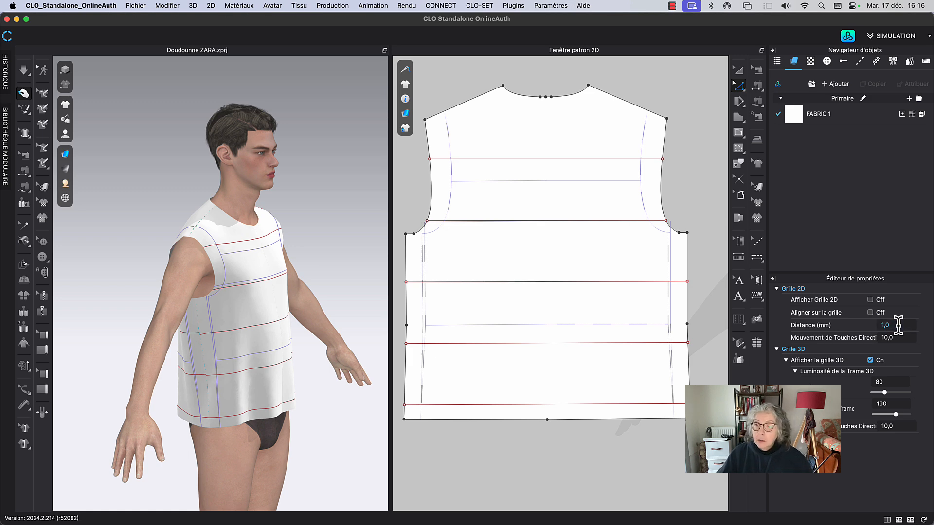
# Shift the back panel's upper four quilting lines down by one increment, leaving the line above the hem in place.
pyautogui.click(589, 180)
pyautogui.click(600, 280)
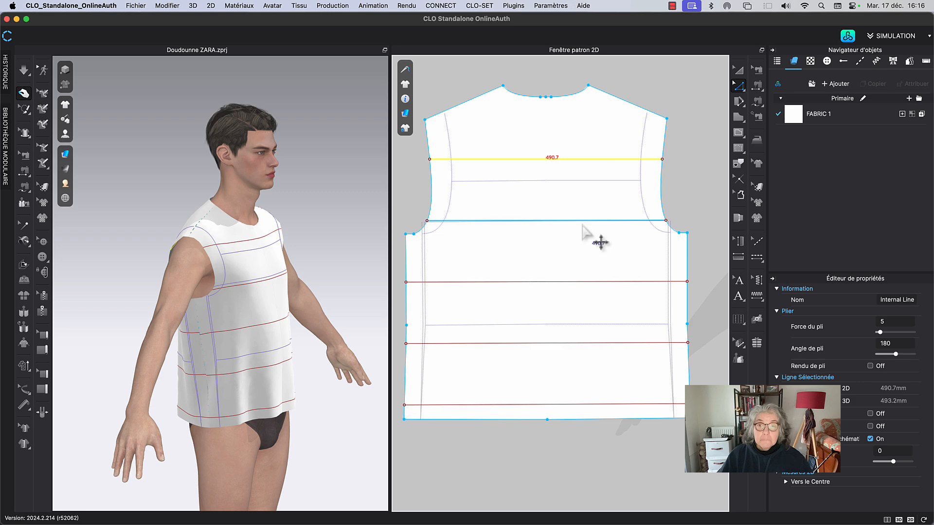
pyautogui.keyDown('shift'); pyautogui.click(592, 285); pyautogui.keyUp('shift')
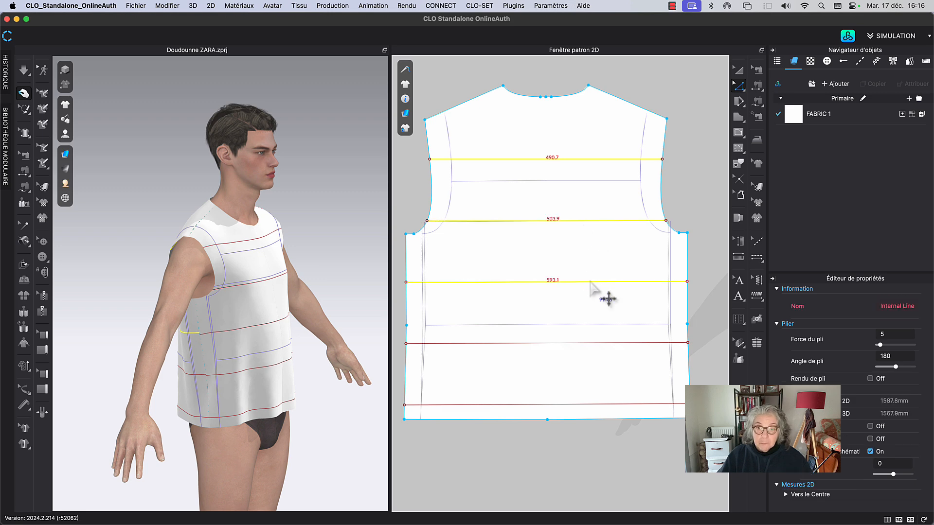
pyautogui.keyDown('shift'); pyautogui.click(601, 352); pyautogui.keyUp('shift')
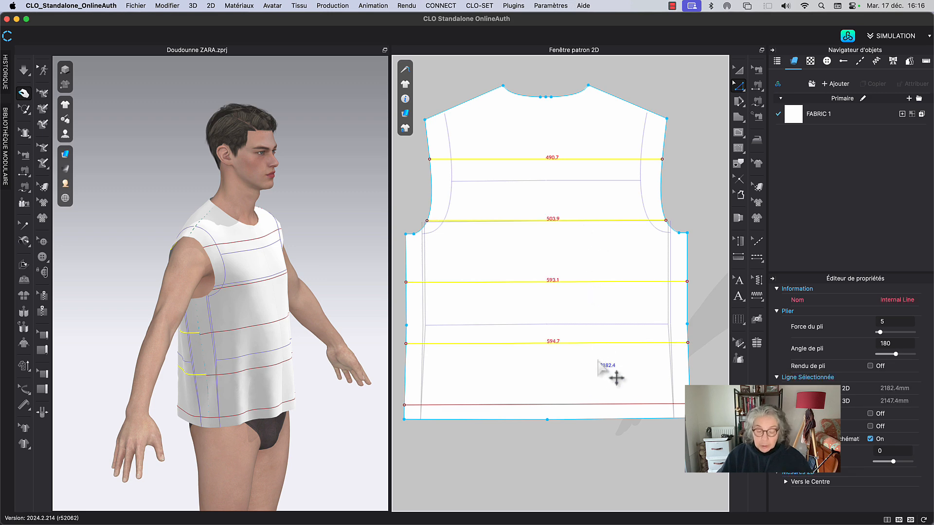
pyautogui.press('Down')
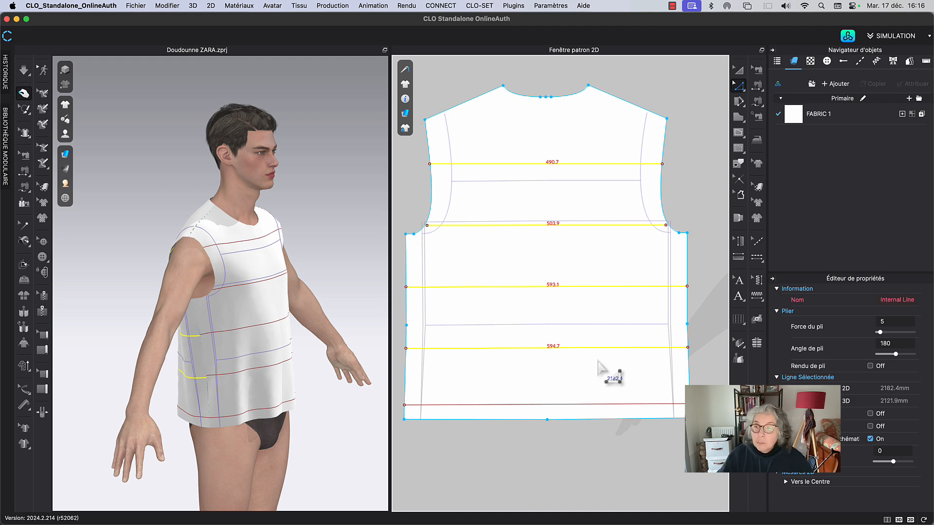
# Set the 2D grid's arrow-key movement distance to 1 mm in the grid properties.
pyautogui.click(757, 343)
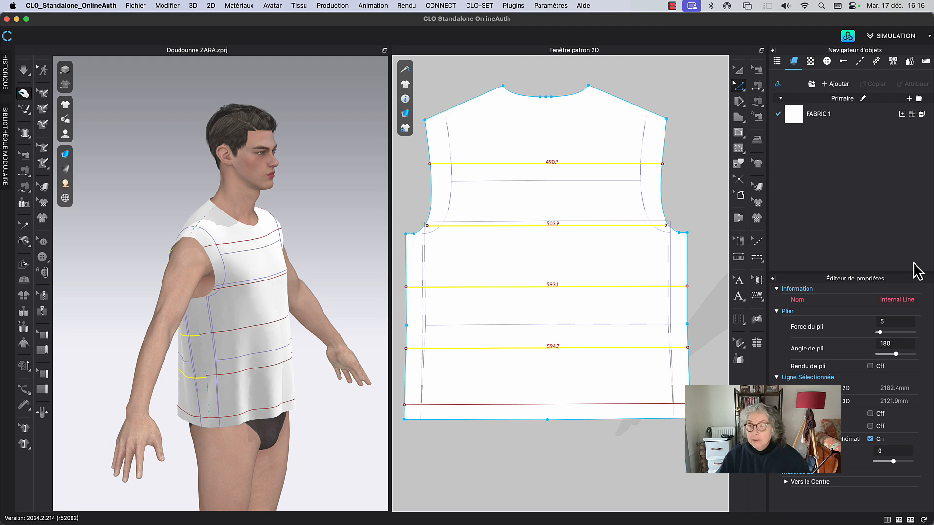
pyautogui.click(550, 6)
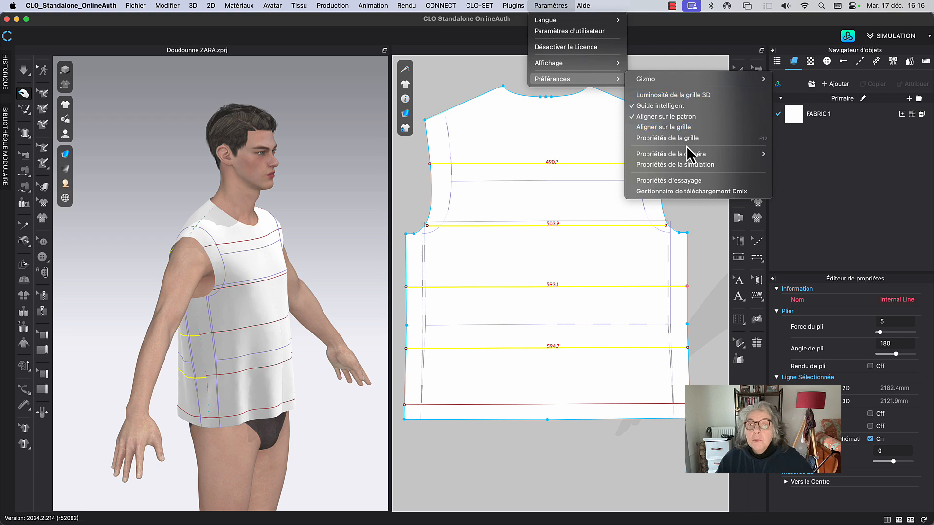
pyautogui.click(686, 139)
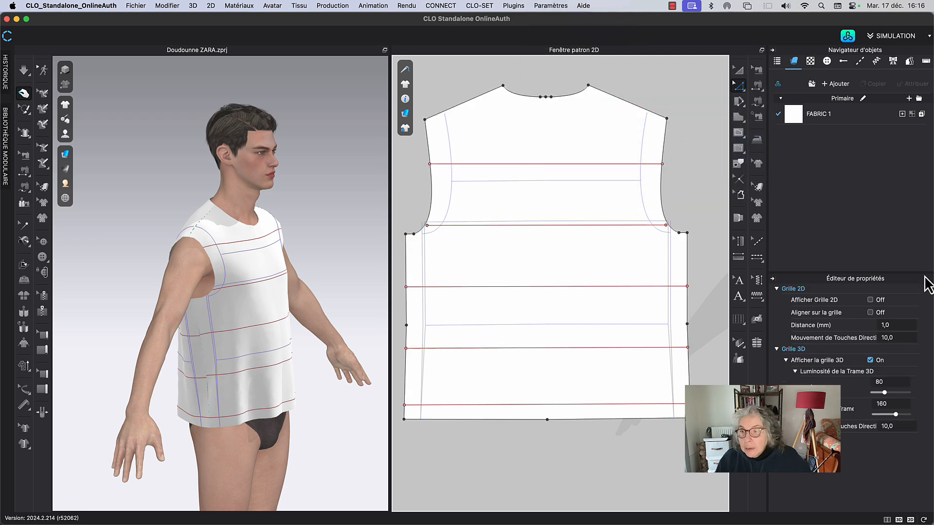
pyautogui.click(900, 337)
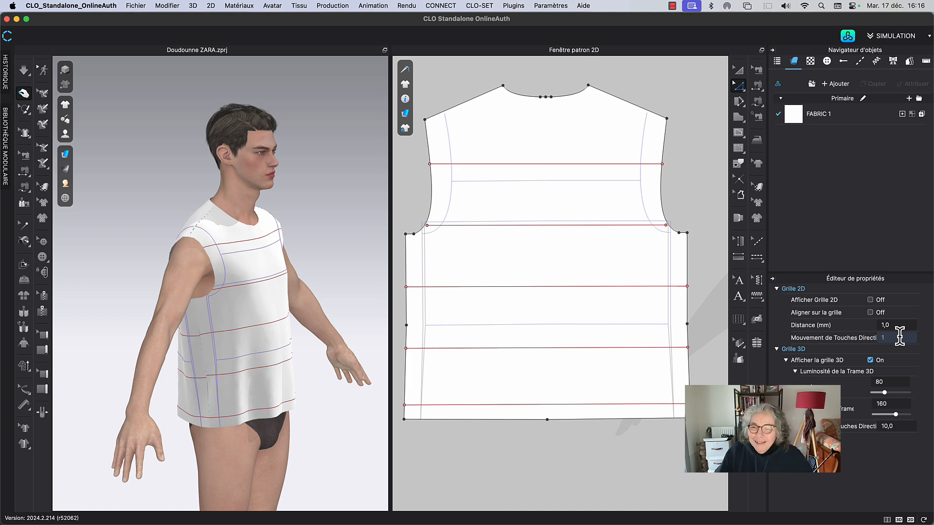
pyautogui.press('Return')
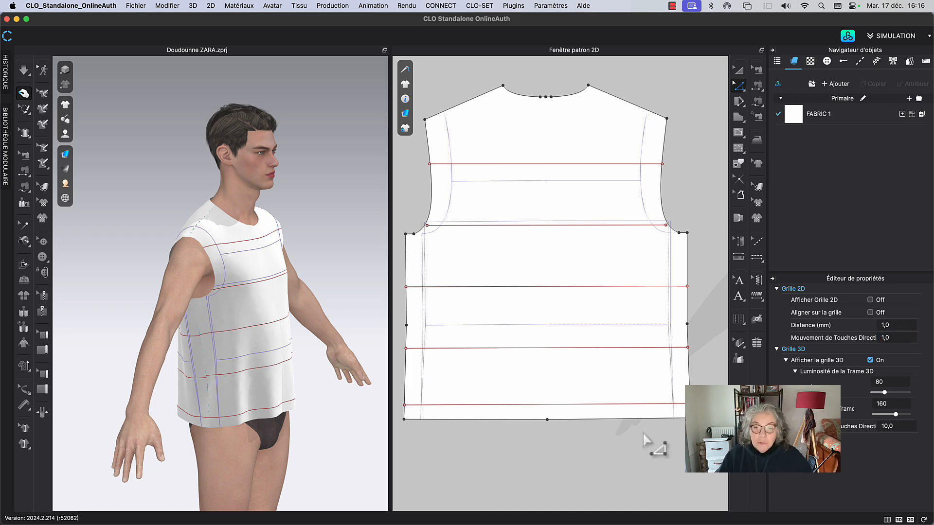
# Shift the back panel's upper four quilting lines up together by about 3 mm, leaving the line above the hem in place.
pyautogui.click(615, 165)
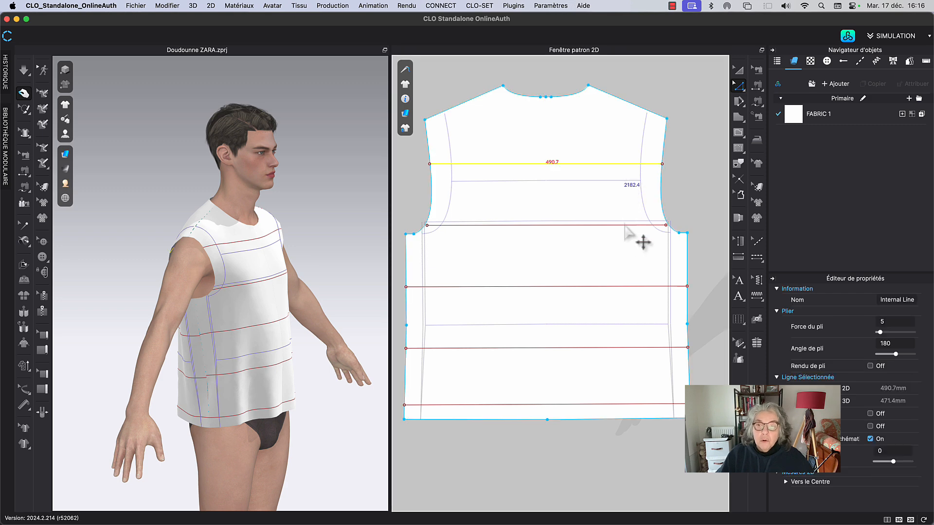
pyautogui.keyDown('shift'); pyautogui.click(625, 225); pyautogui.keyUp('shift')
pyautogui.keyDown('shift'); pyautogui.click(630, 287); pyautogui.keyUp('shift')
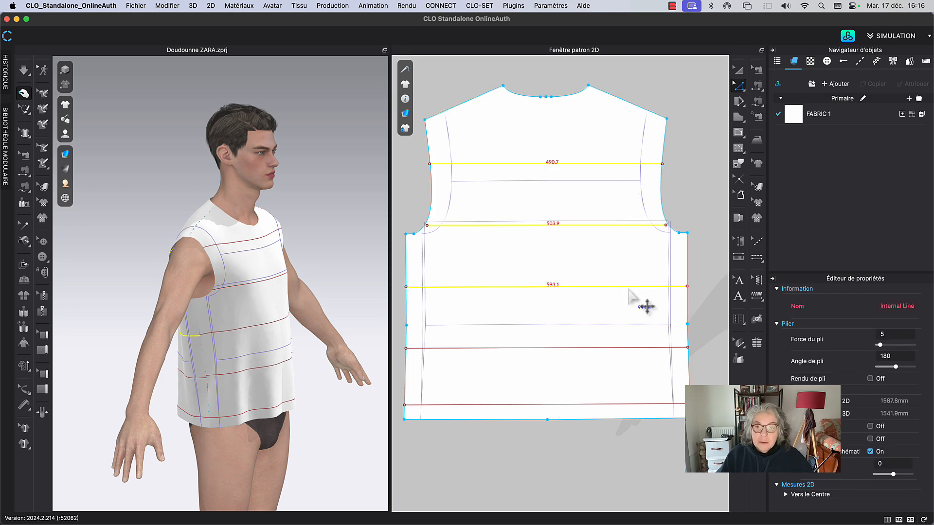
pyautogui.keyDown('shift'); pyautogui.click(633, 348); pyautogui.keyUp('shift')
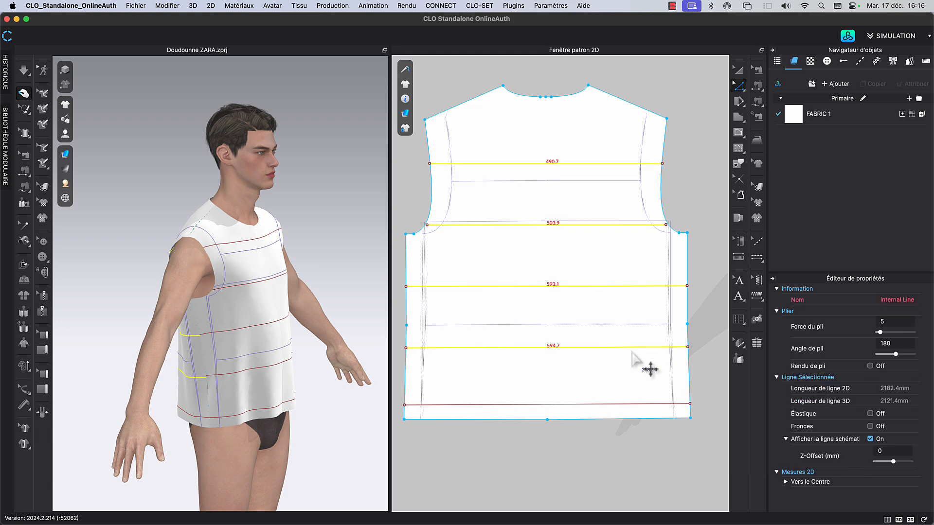
pyautogui.press('Up')
pyautogui.press('Up')
pyautogui.press('Up')
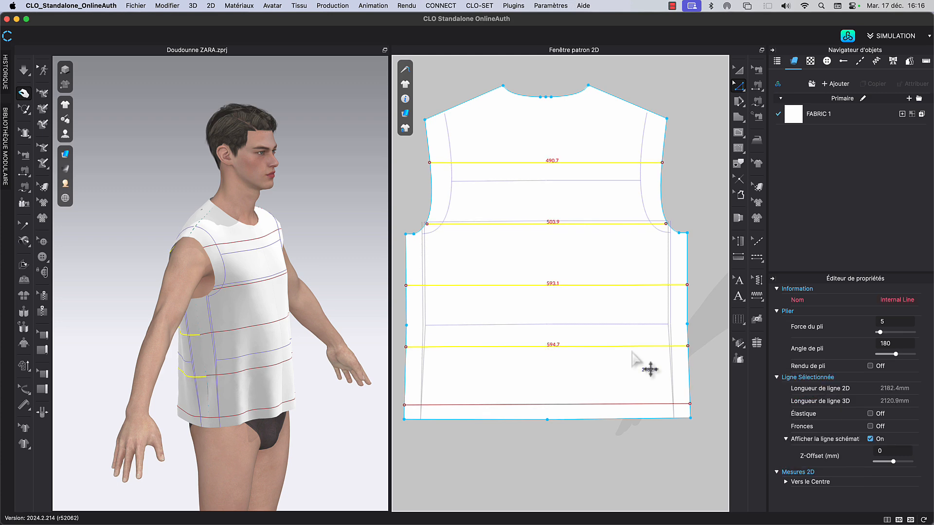
# Nudge the four selected horizontal internal lines on the back pattern piece slightly upward, and clear the selection.
pyautogui.press('Up')
pyautogui.press('Up')
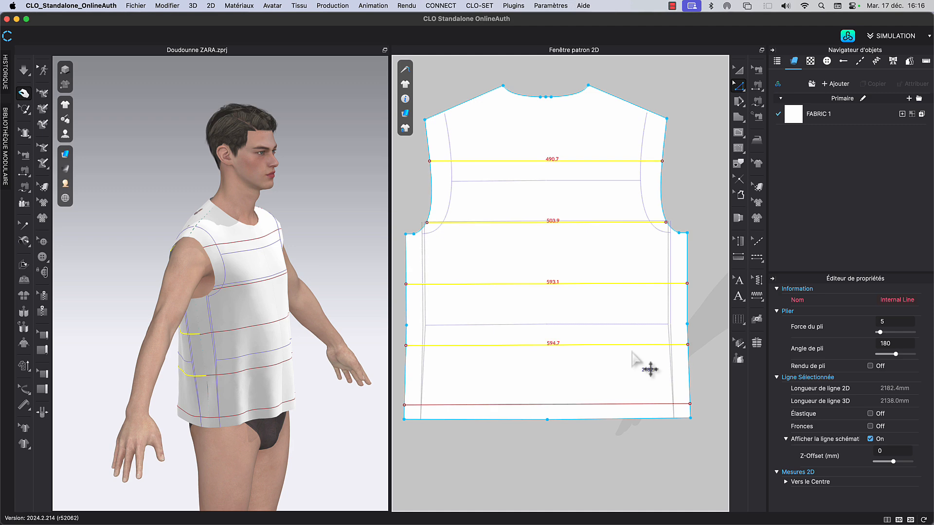
pyautogui.rightClick(632, 352)
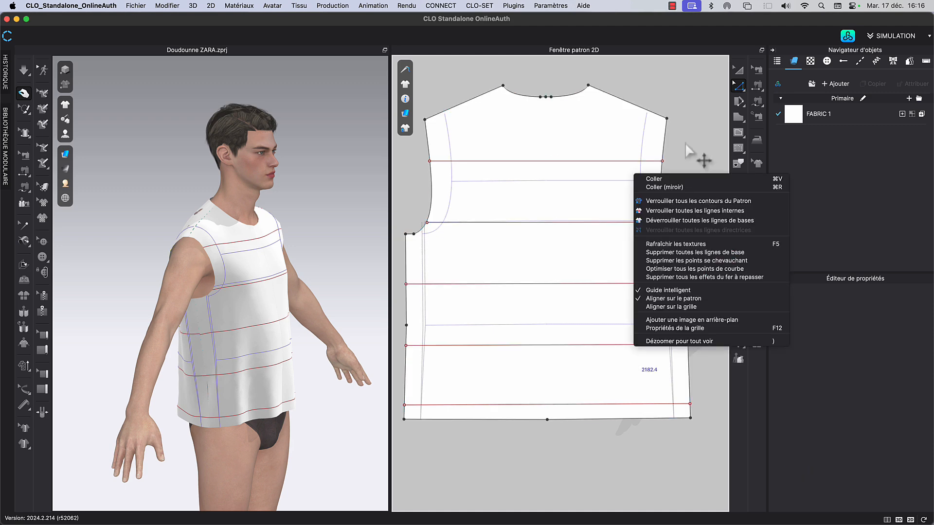
pyautogui.click(688, 126)
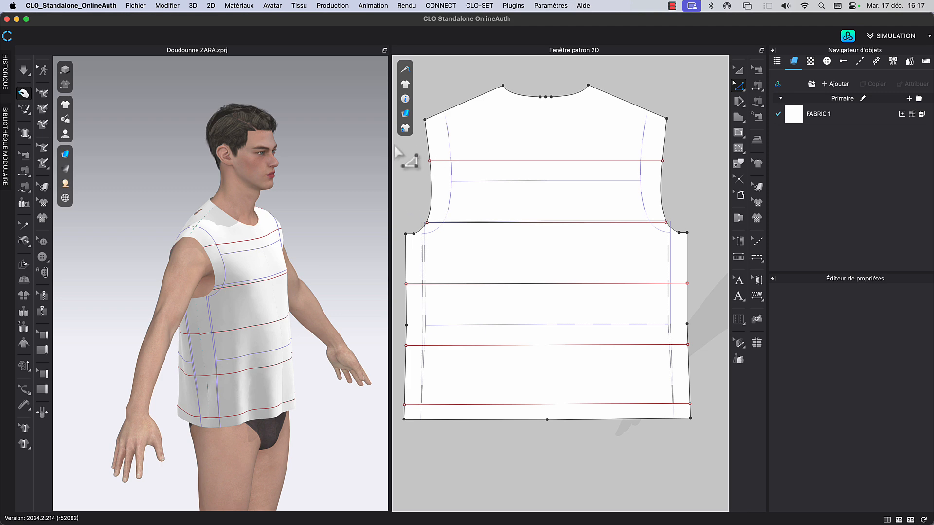
# Extend or trim the upper four horizontal internal lines of the back piece to the pattern outline (Prolonger/Ajuster jusqu'au contour du patron).
pyautogui.click(473, 185)
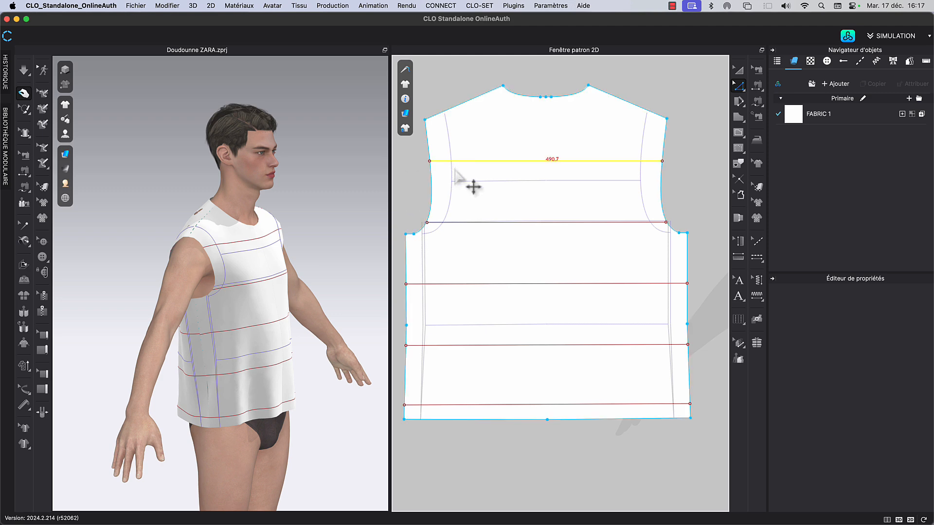
pyautogui.keyDown('shift'); pyautogui.click(467, 223); pyautogui.keyUp('shift')
pyautogui.keyDown('shift'); pyautogui.click(483, 284); pyautogui.keyUp('shift')
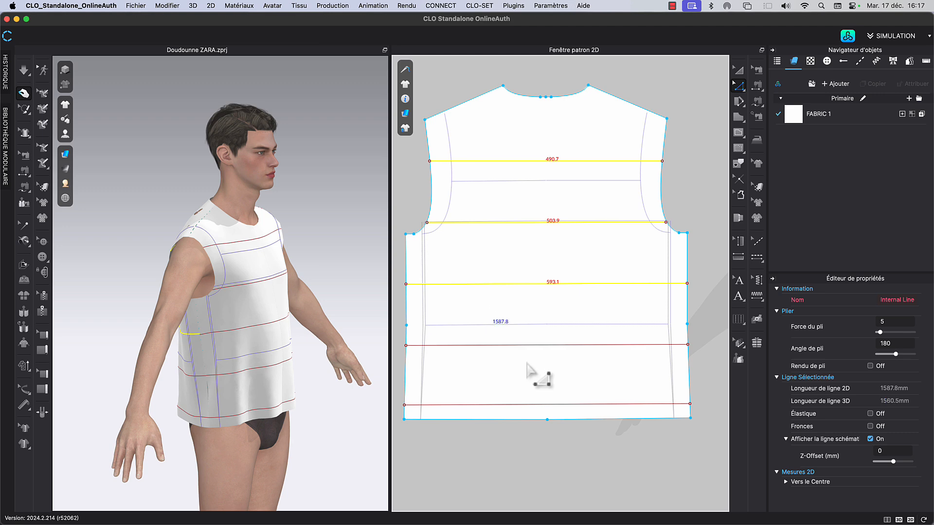
pyautogui.keyDown('shift'); pyautogui.click(524, 348); pyautogui.keyUp('shift')
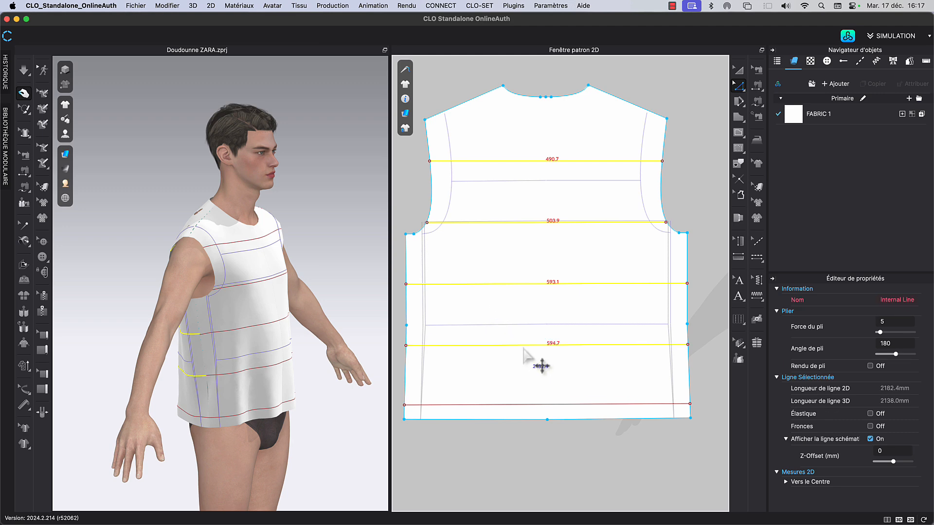
pyautogui.rightClick(524, 347)
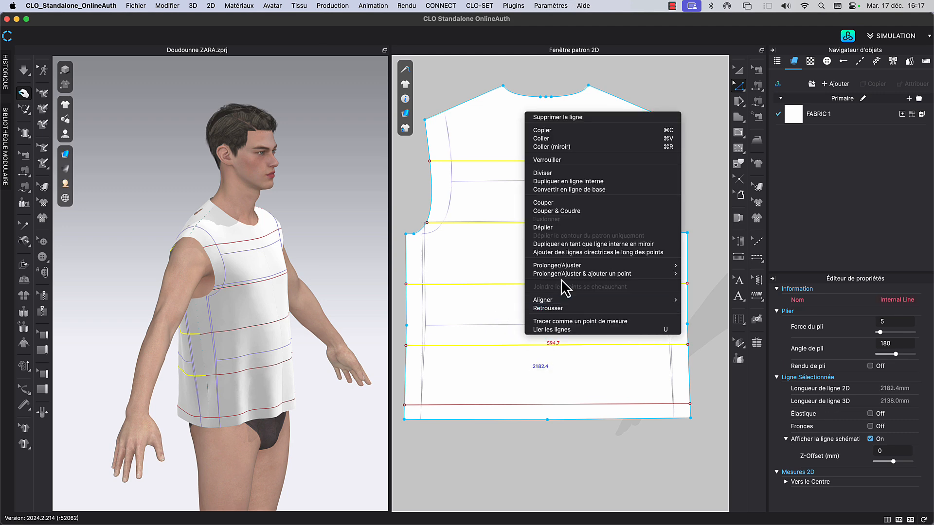
pyautogui.moveTo(633, 267)
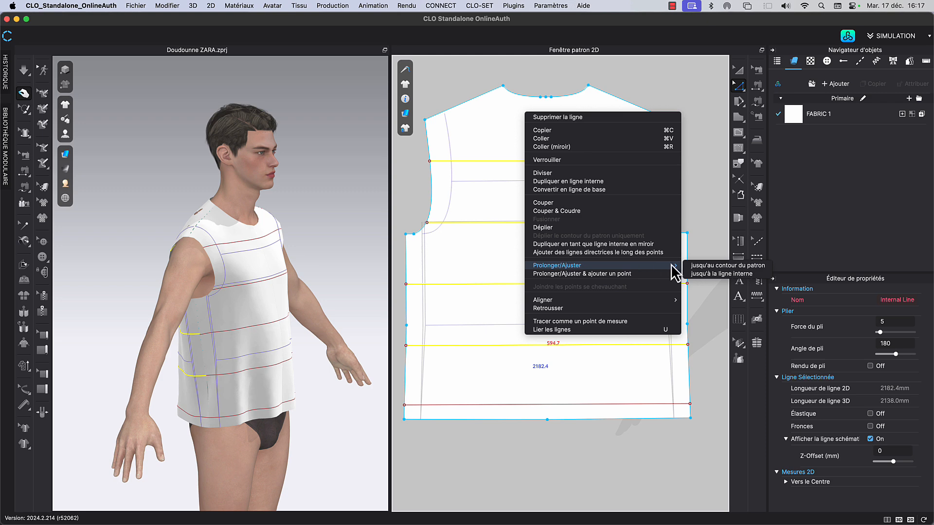
pyautogui.click(696, 267)
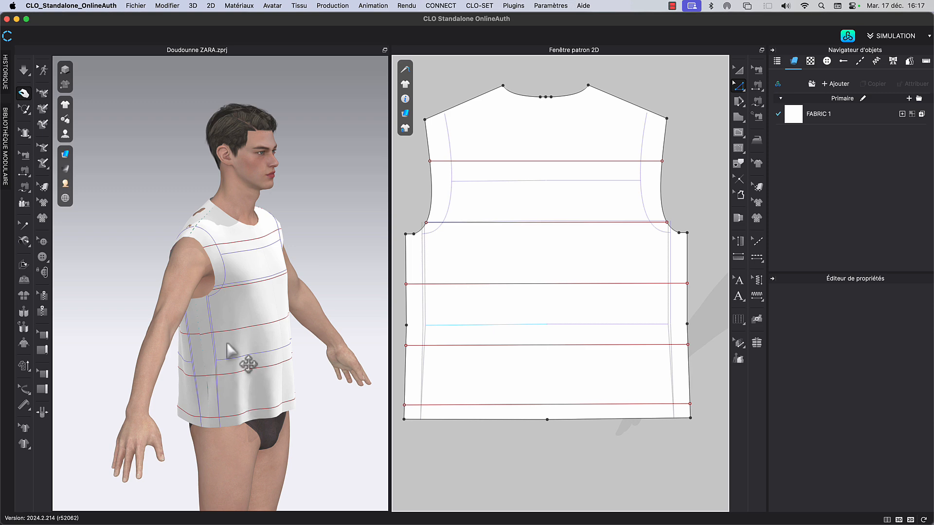
pyautogui.moveTo(238, 339); pyautogui.dragTo(305, 355, button='right')
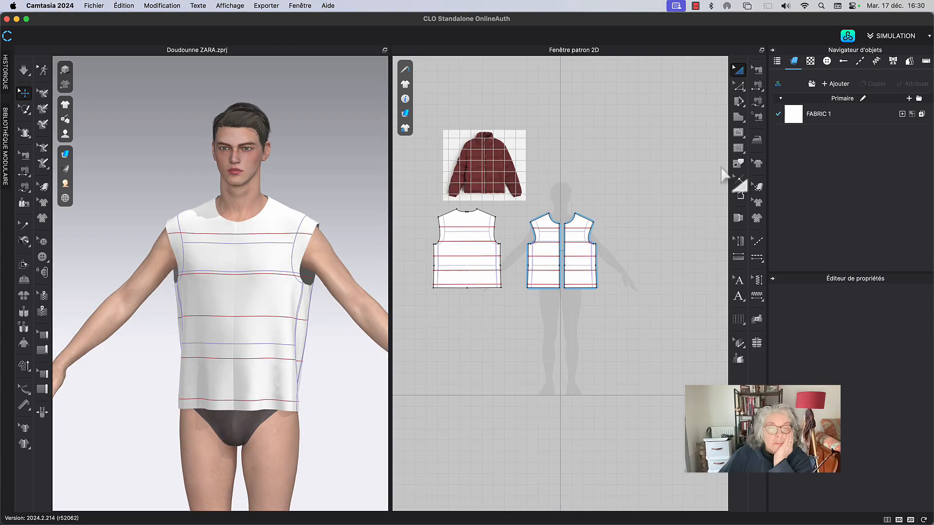
# Turn off the 2D grid display (Afficher Grille 2D) in the grid properties.
pyautogui.click(725, 174)
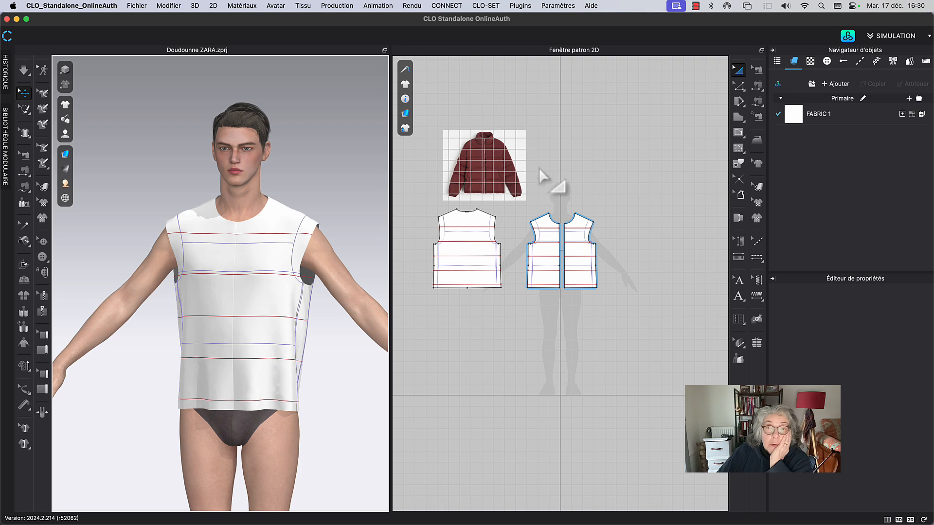
pyautogui.scroll(5, 547, 178)
pyautogui.moveTo(466, 148); pyautogui.dragTo(646, 263, button='middle')
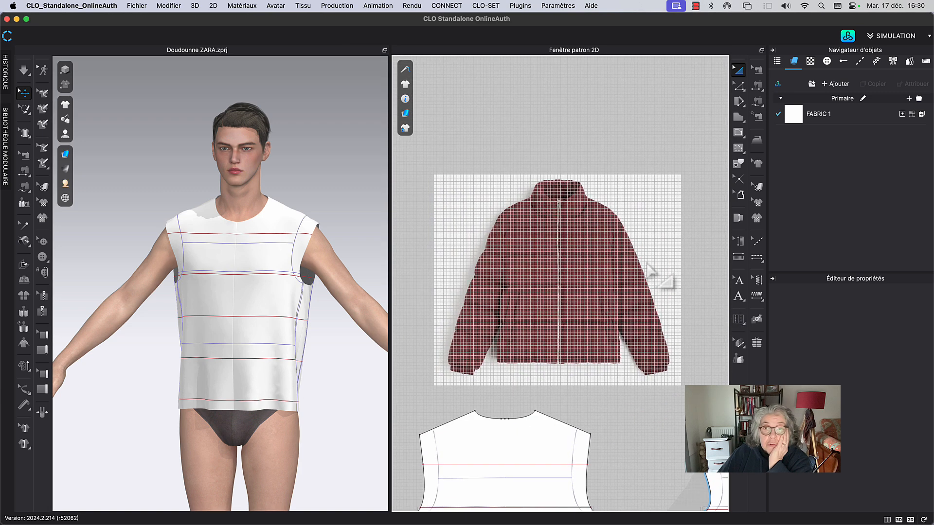
pyautogui.scroll(-2, 562, 171)
pyautogui.moveTo(582, 186); pyautogui.dragTo(469, 104, button='middle')
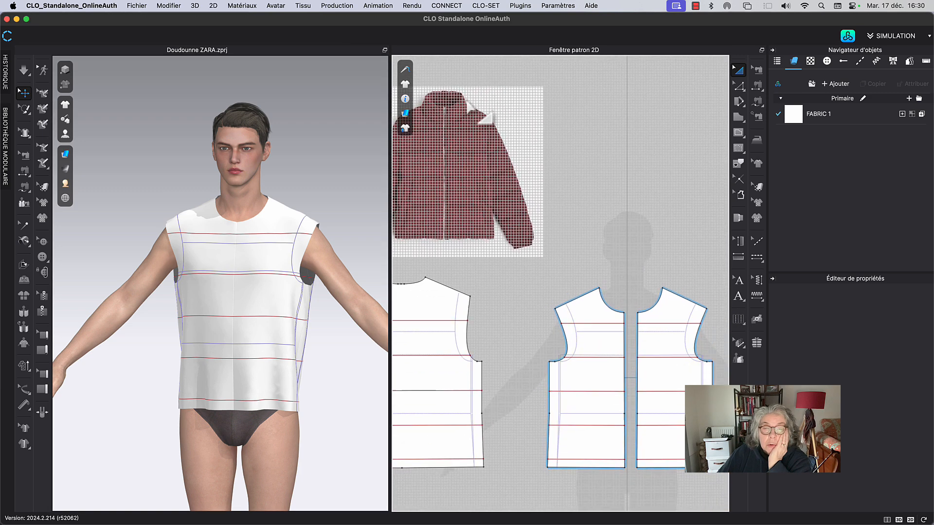
pyautogui.click(558, 5)
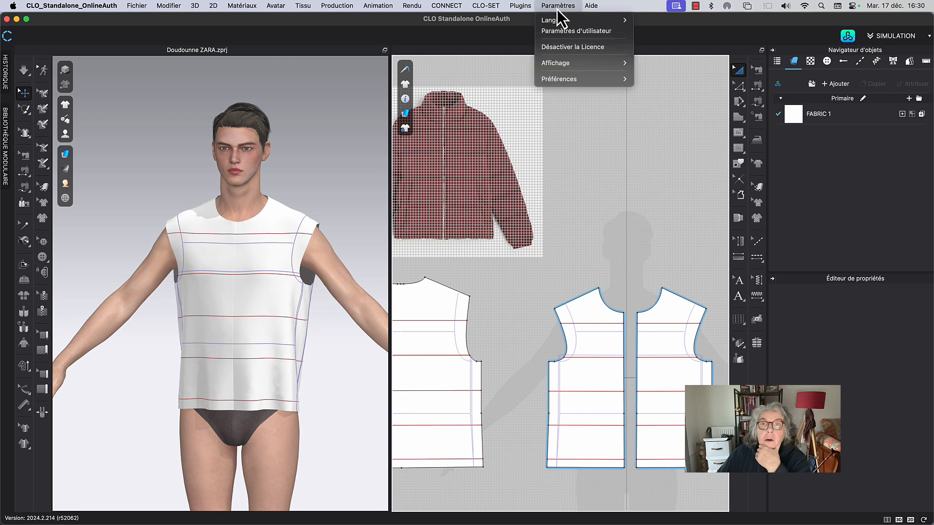
pyautogui.moveTo(574, 79)
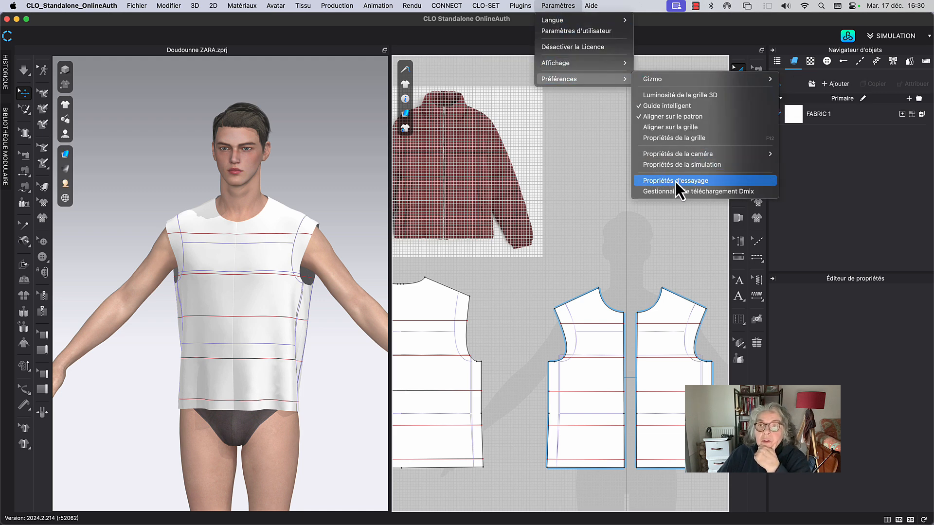
pyautogui.click(663, 138)
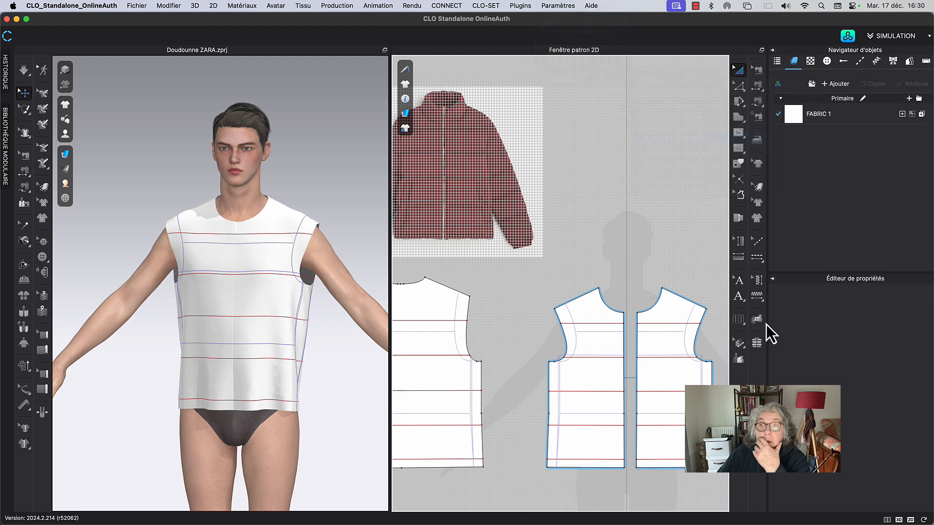
pyautogui.click(870, 300)
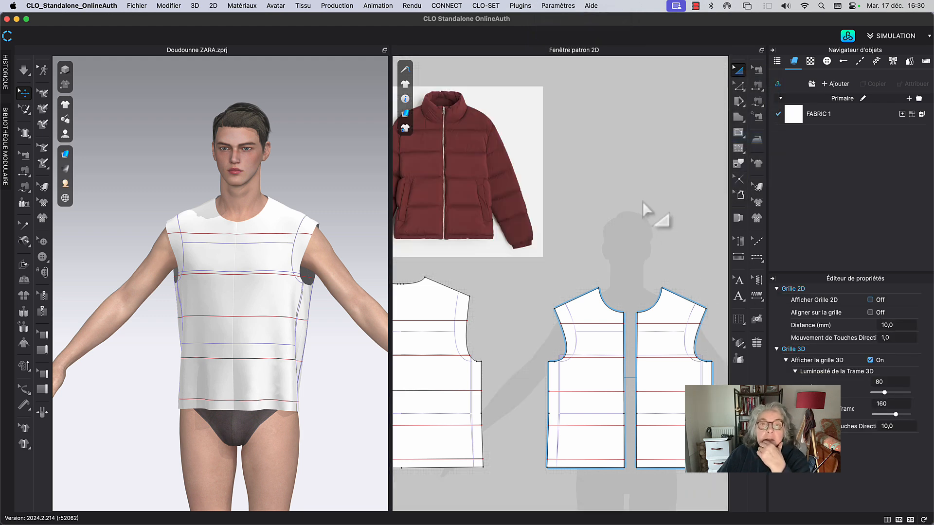
pyautogui.moveTo(608, 202); pyautogui.dragTo(616, 208, button='middle')
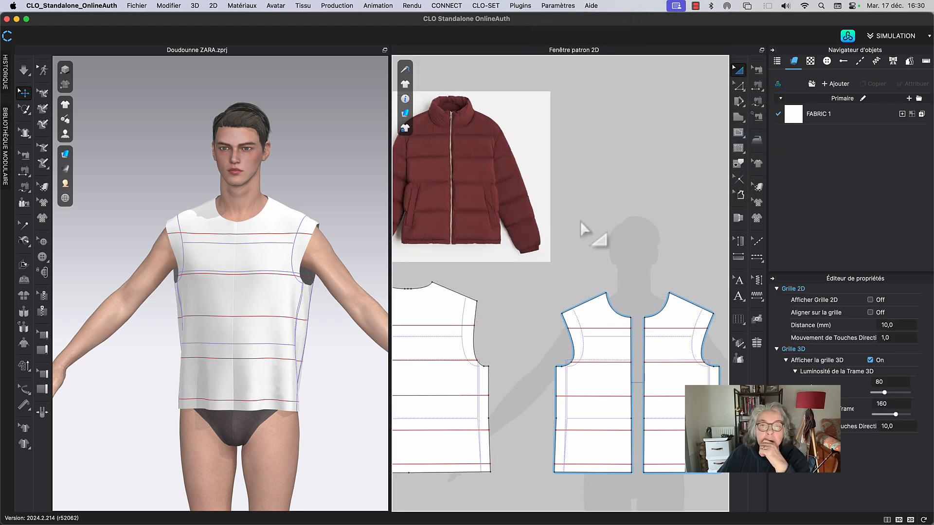
pyautogui.scroll(3, 580, 221)
pyautogui.scroll(-2, 611, 238)
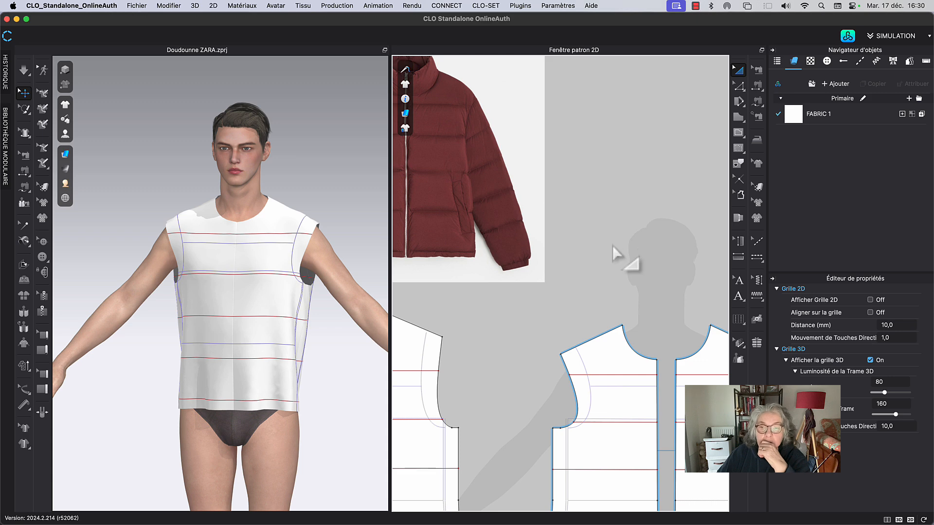
pyautogui.moveTo(612, 245); pyautogui.dragTo(568, 134, button='middle')
pyautogui.scroll(2, 565, 169)
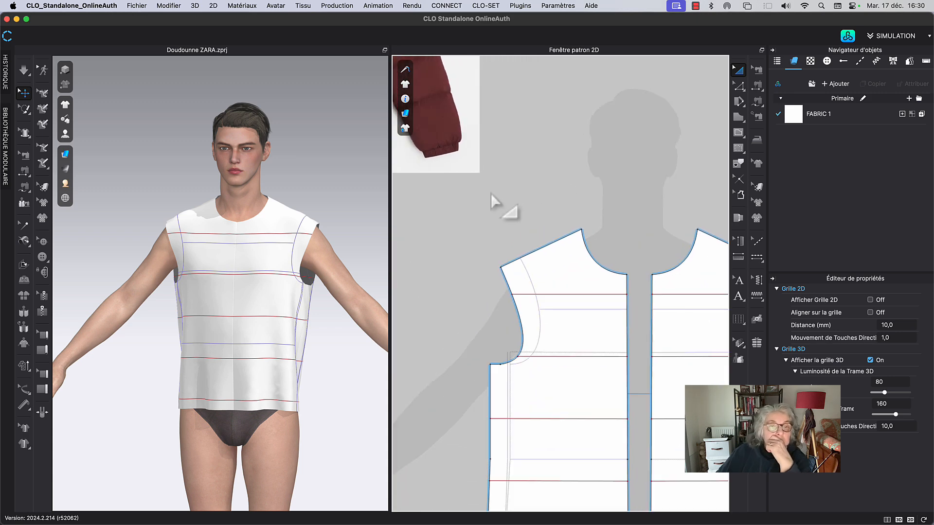
# Show the avatar from the front and hide the garment's base lines (lignes de base) in the 3D view.
pyautogui.moveTo(343, 183); pyautogui.dragTo(308, 202, button='right')
pyautogui.press('2')
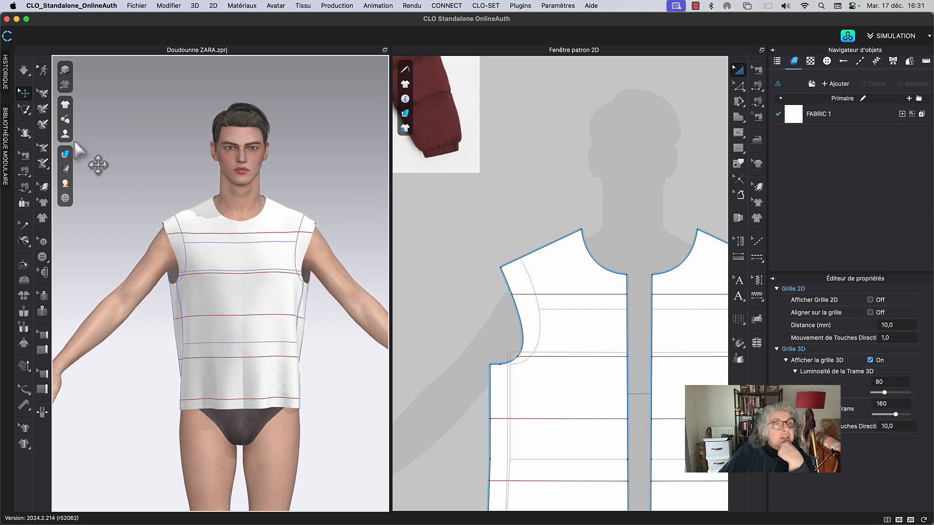
pyautogui.click(65, 170)
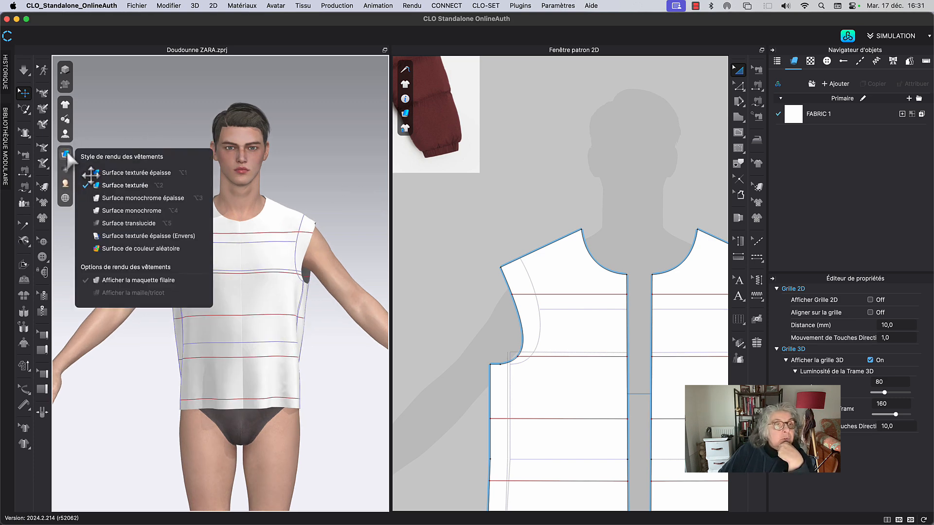
pyautogui.moveTo(67, 140)
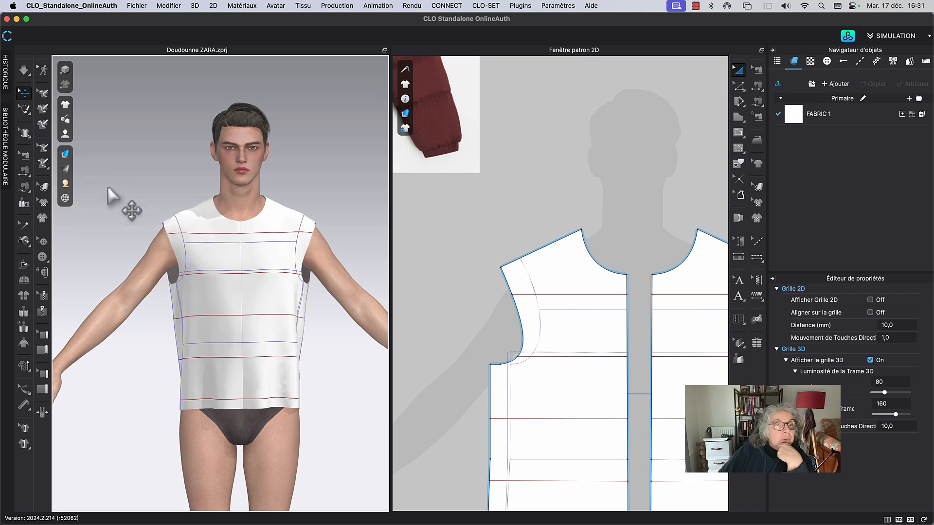
pyautogui.moveTo(66, 106)
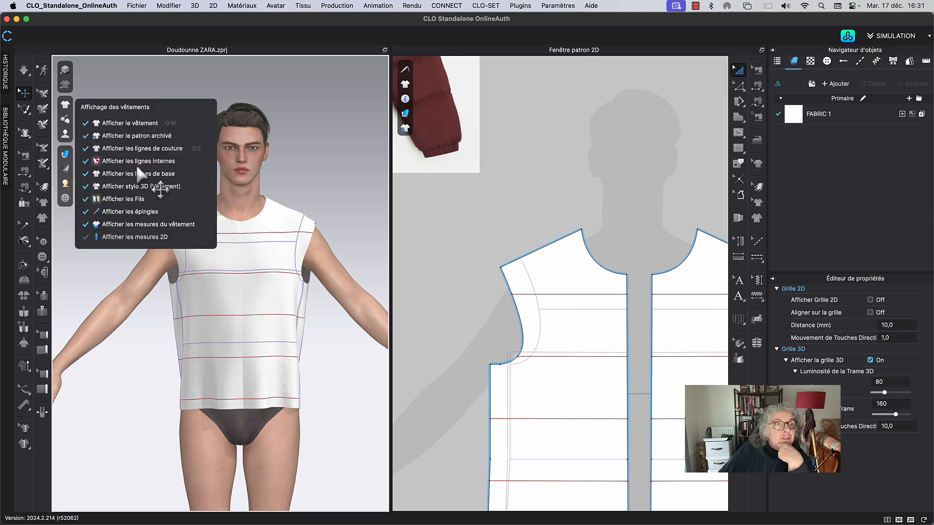
pyautogui.click(130, 176)
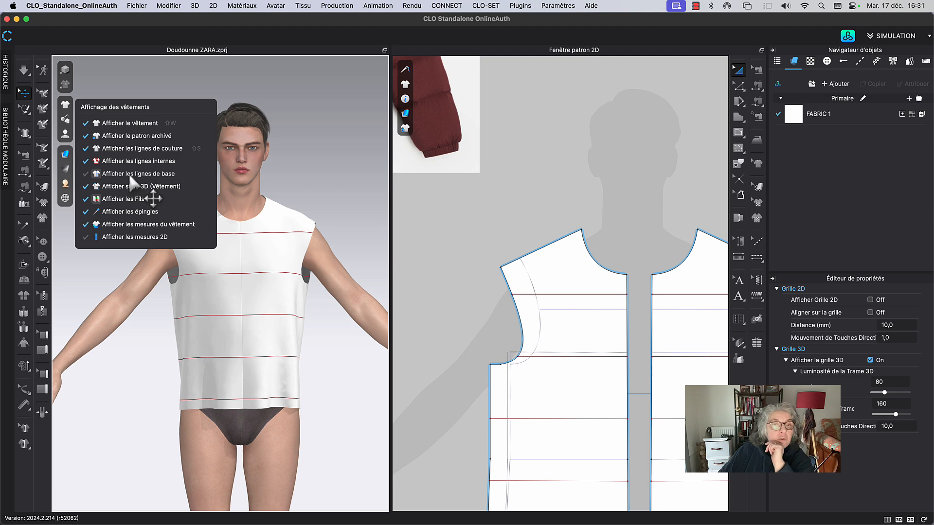
pyautogui.click(109, 86)
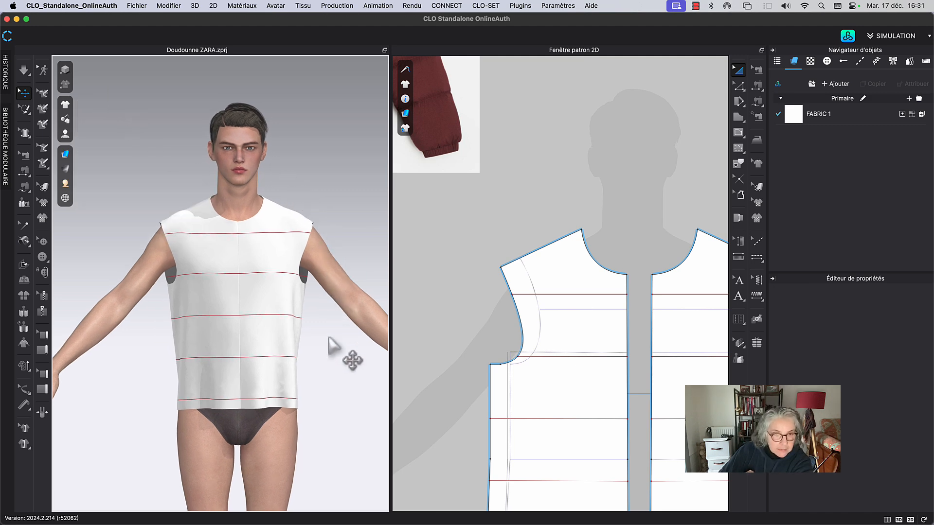
# Run the simulation, tug the hems of both front panels to settle them on the avatar, and stop it.
pyautogui.moveTo(329, 344); pyautogui.dragTo(109, 339, button='right')
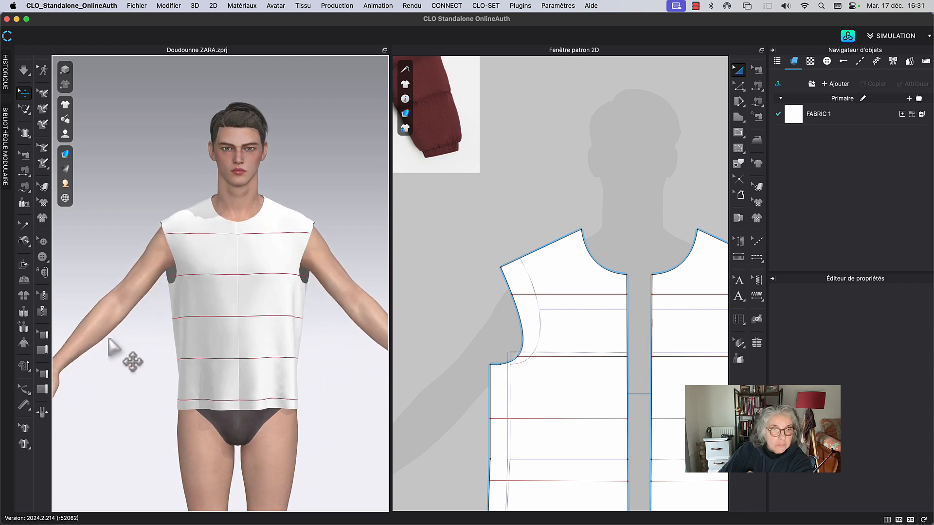
pyautogui.press('space')
pyautogui.click(195, 389)
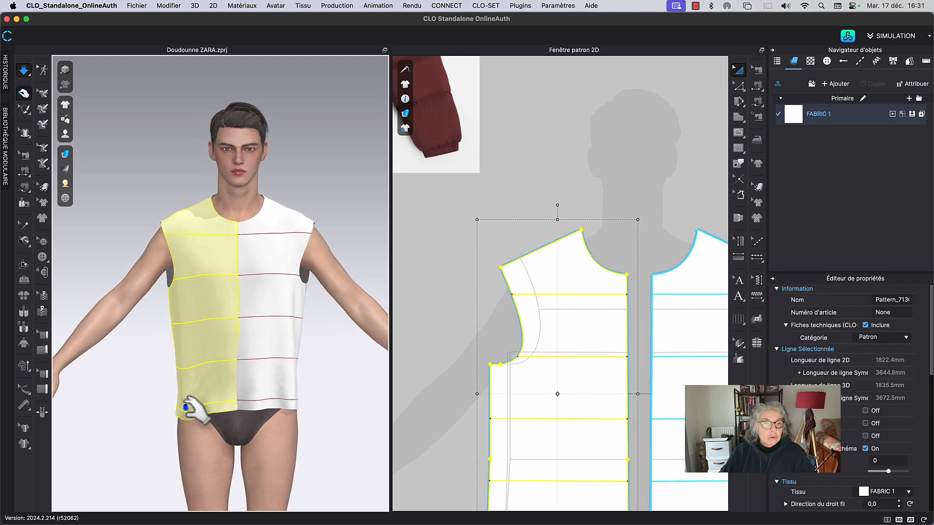
pyautogui.click(244, 398)
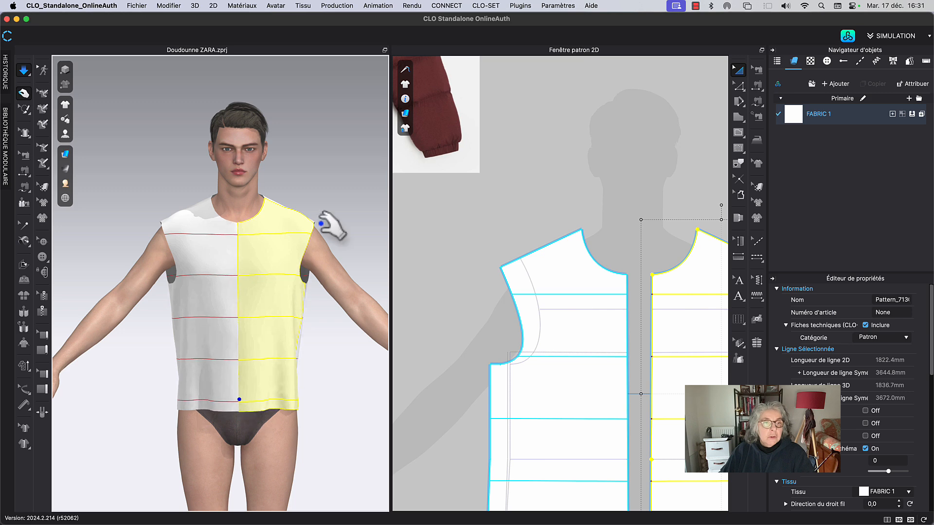
pyautogui.press('space')
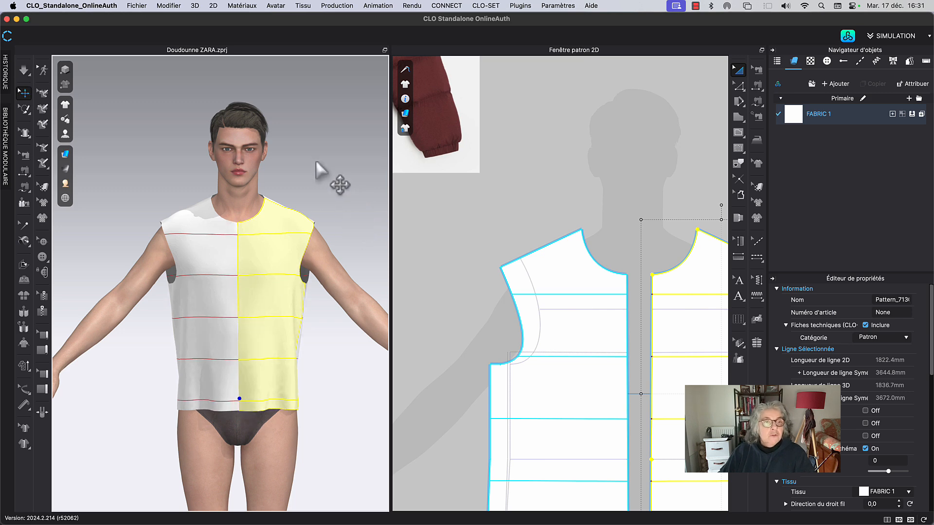
pyautogui.moveTo(316, 162)
pyautogui.mouseDown(button='right')
pyautogui.moveTo(394, 170)
pyautogui.moveTo(433, 160)
pyautogui.moveTo(403, 150)
pyautogui.moveTo(282, 152)
pyautogui.moveTo(306, 168)
pyautogui.moveTo(395, 162)
pyautogui.moveTo(316, 163)
pyautogui.mouseUp(button='right')
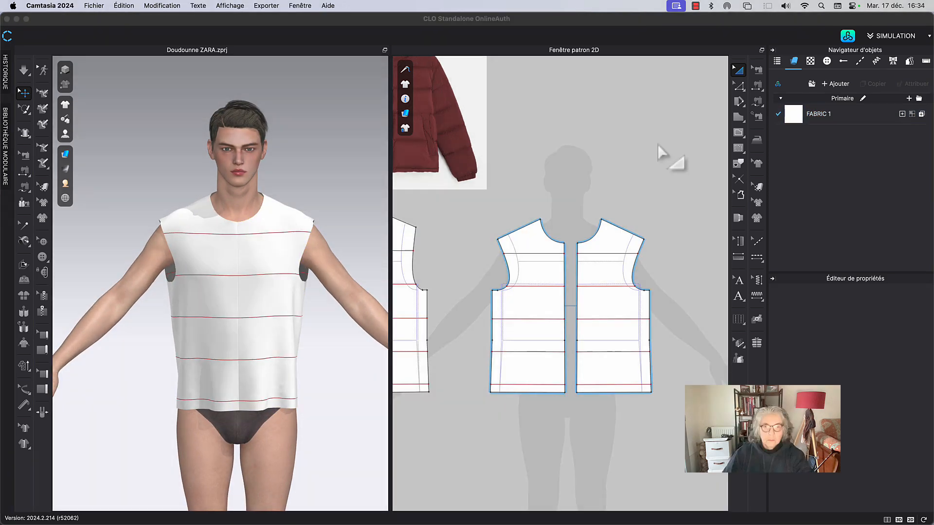
# Create a padded (Remplissage) layer from the back piece and place its copy below the original.
pyautogui.scroll(-6, 583, 165)
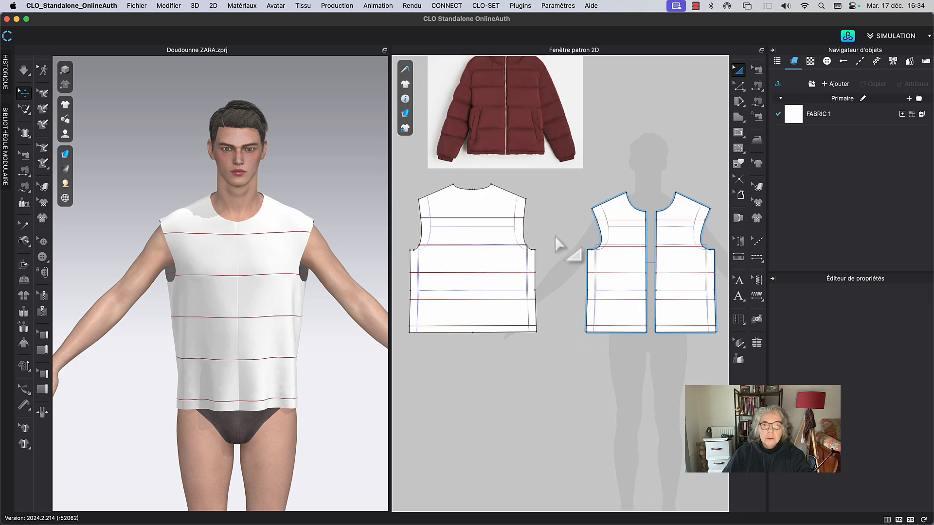
pyautogui.moveTo(543, 273); pyautogui.dragTo(530, 244, button='right')
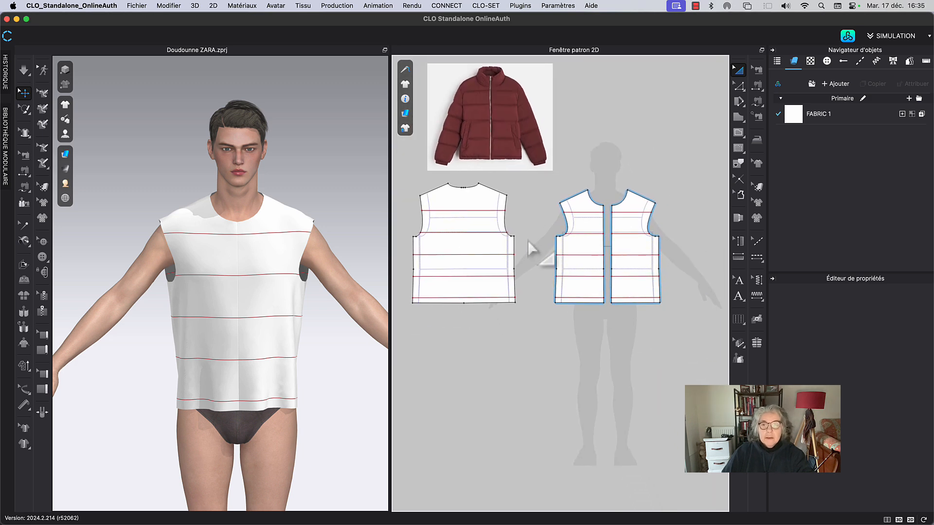
pyautogui.click(758, 344)
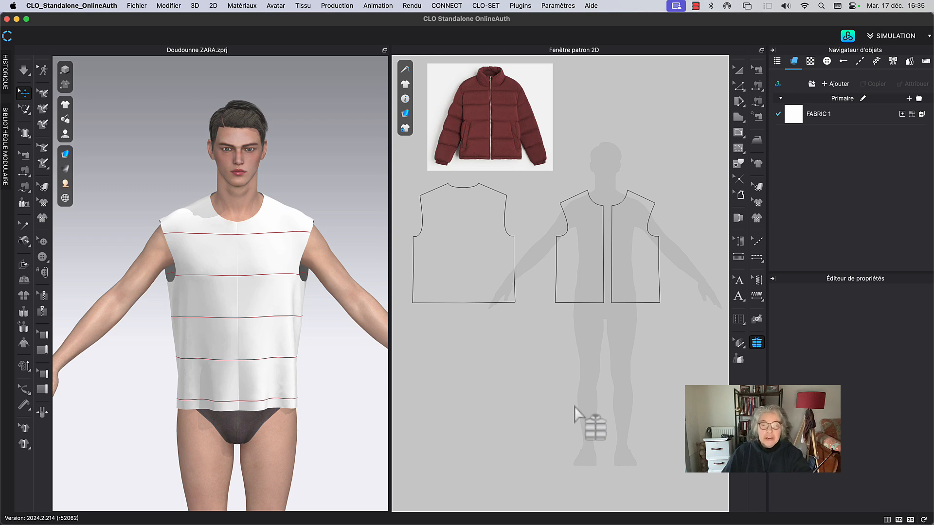
pyautogui.click(470, 270)
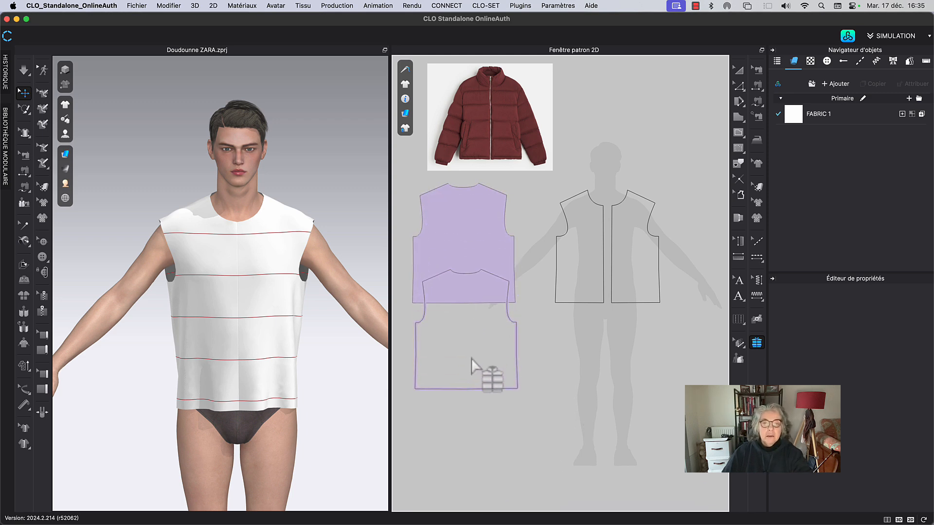
pyautogui.click(473, 410)
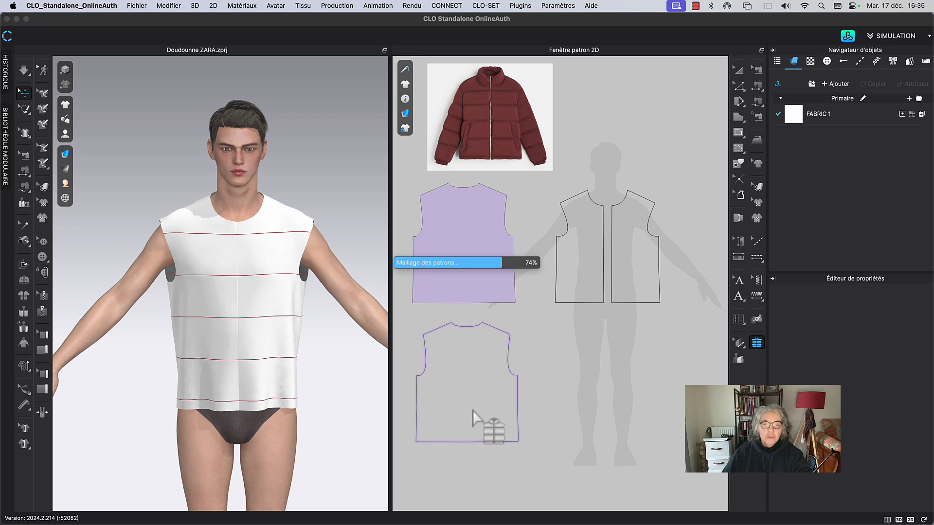
# Create padded layers from both front panels and place each copy below its original, beside the back copy.
pyautogui.click(588, 280)
pyautogui.click(581, 417)
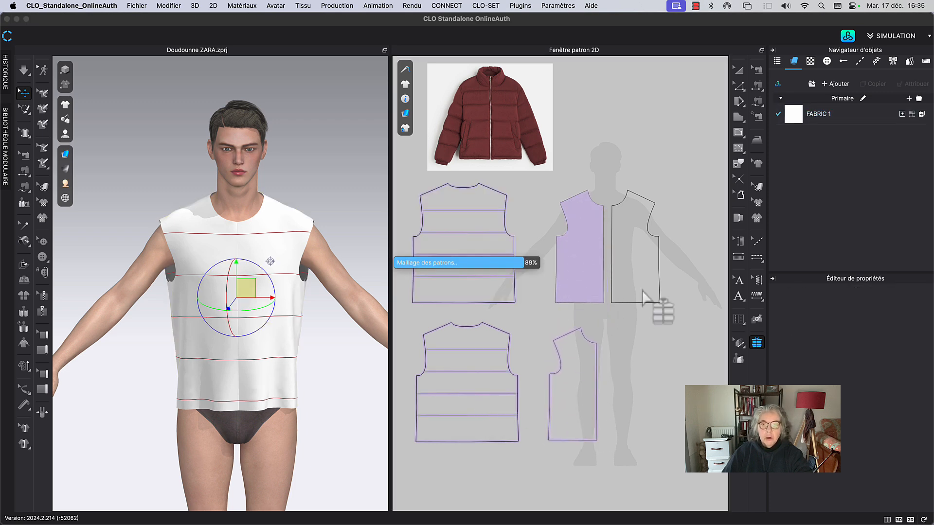
pyautogui.click(638, 282)
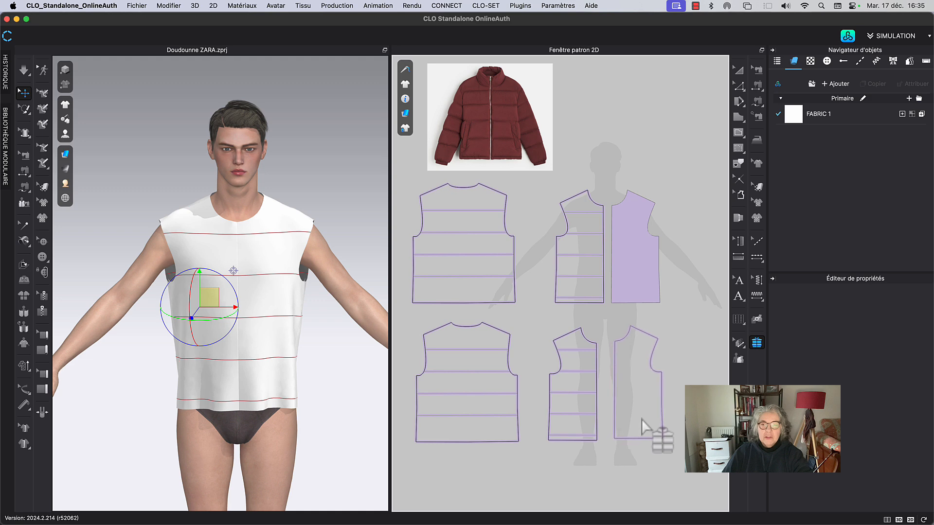
pyautogui.click(643, 419)
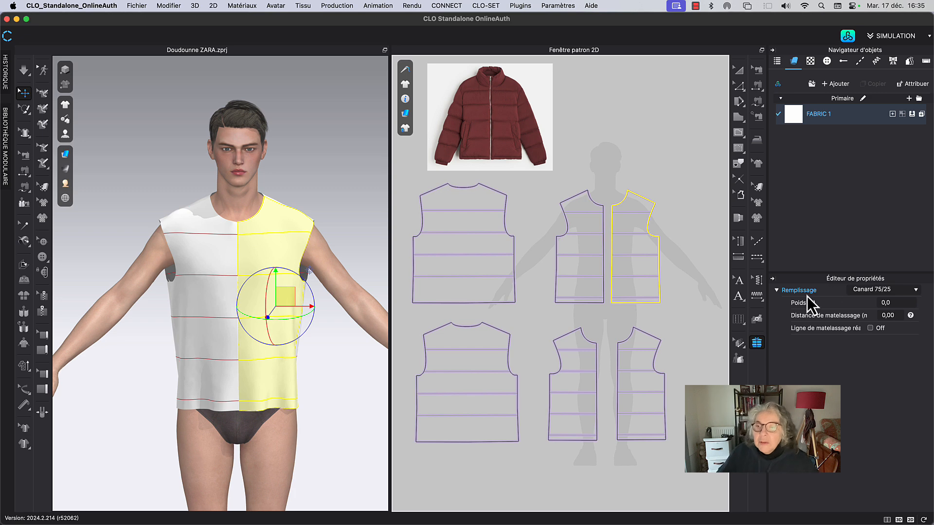
# Try the Canard 90/10 and Oie 80/20 fillings on the wearer's left front panel, and settle on Oie 90/10.
pyautogui.click(869, 291)
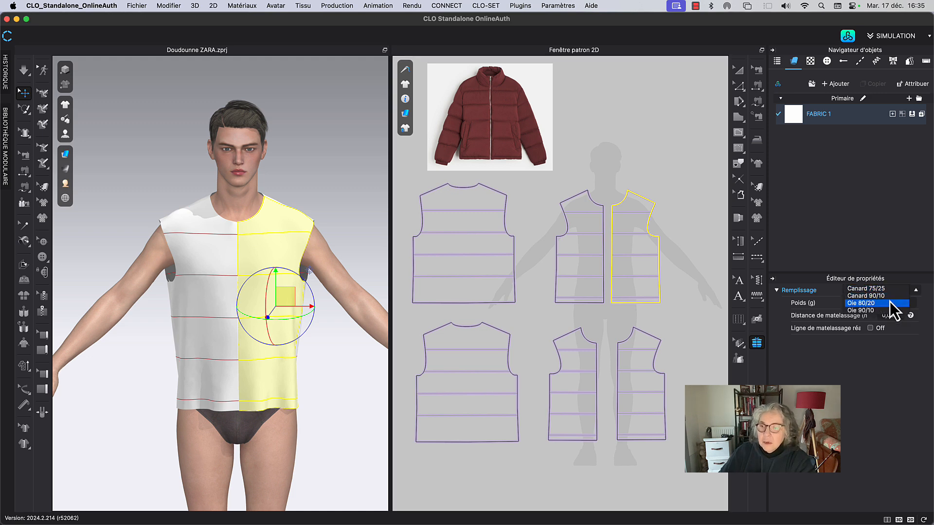
pyautogui.click(876, 296)
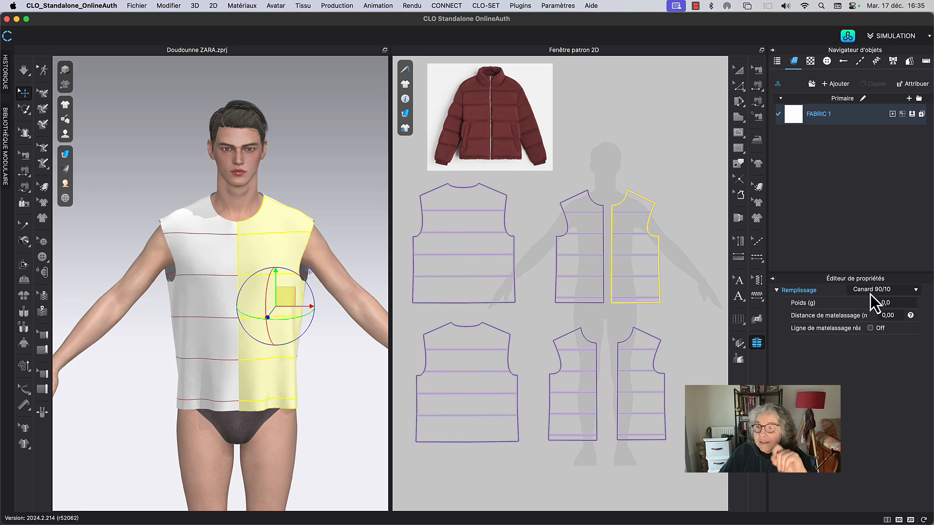
pyautogui.click(871, 293)
pyautogui.click(871, 305)
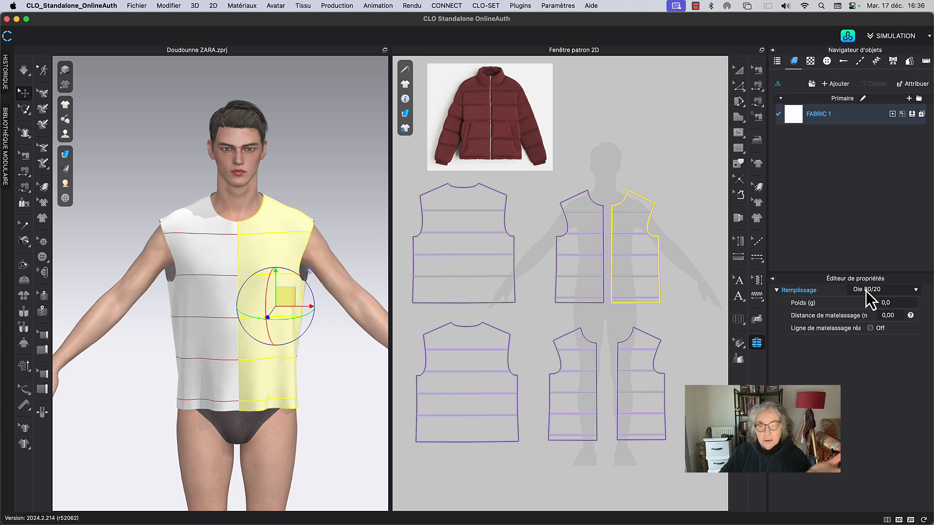
pyautogui.click(866, 290)
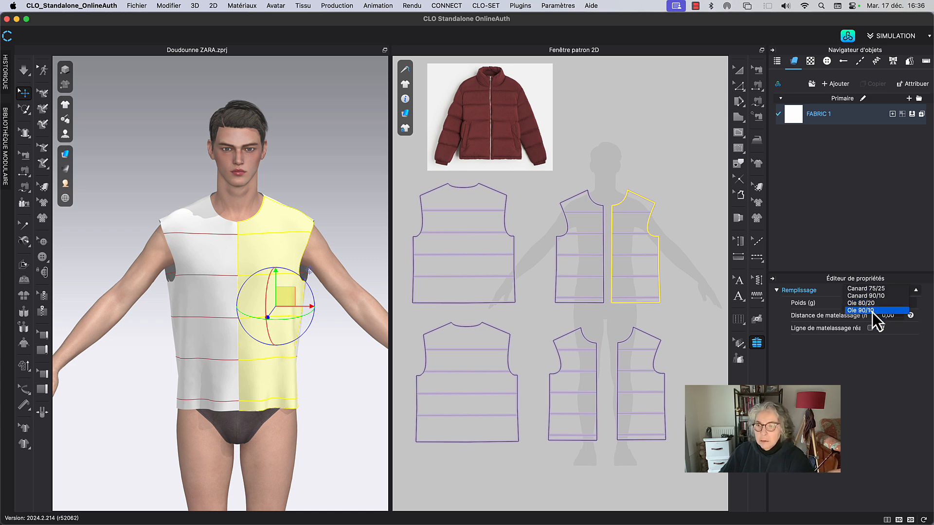
pyautogui.click(872, 312)
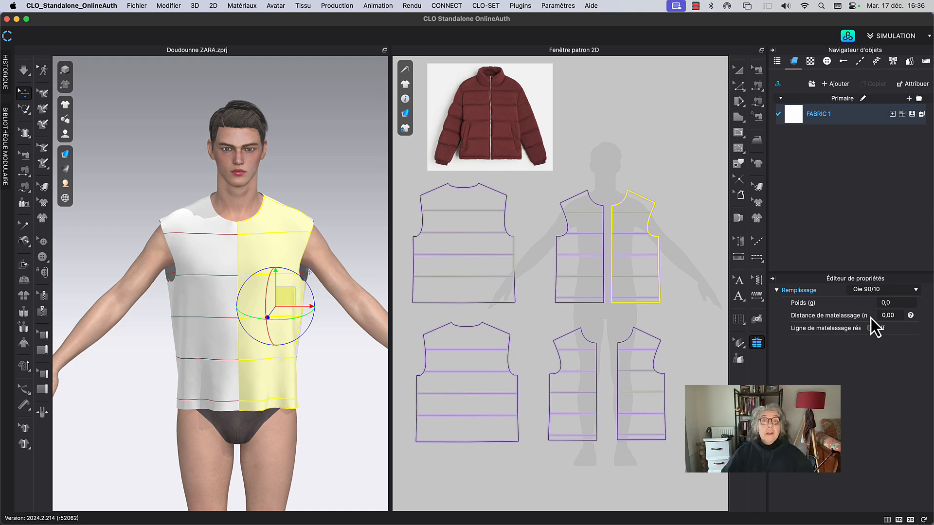
# Set the filling weight (Poids) of the wearer's left front panel to 250 g.
pyautogui.click(895, 302)
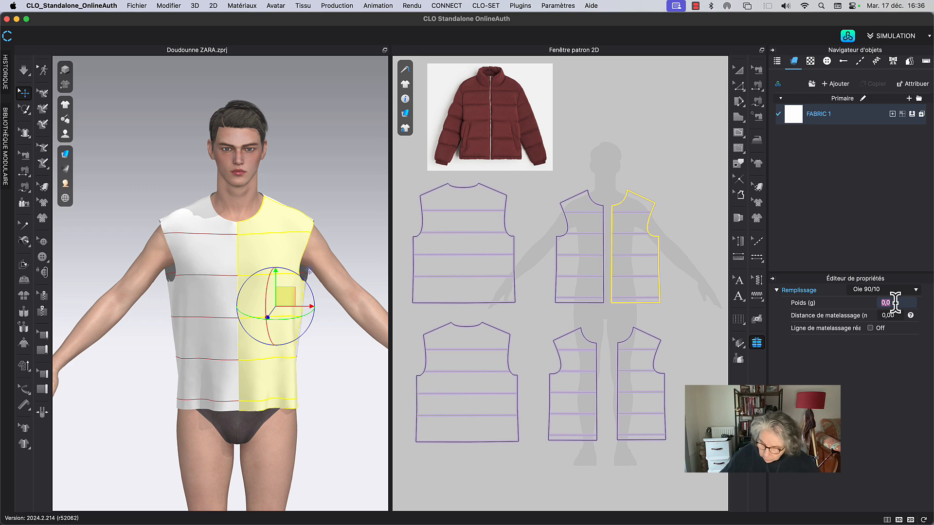
pyautogui.write('250')
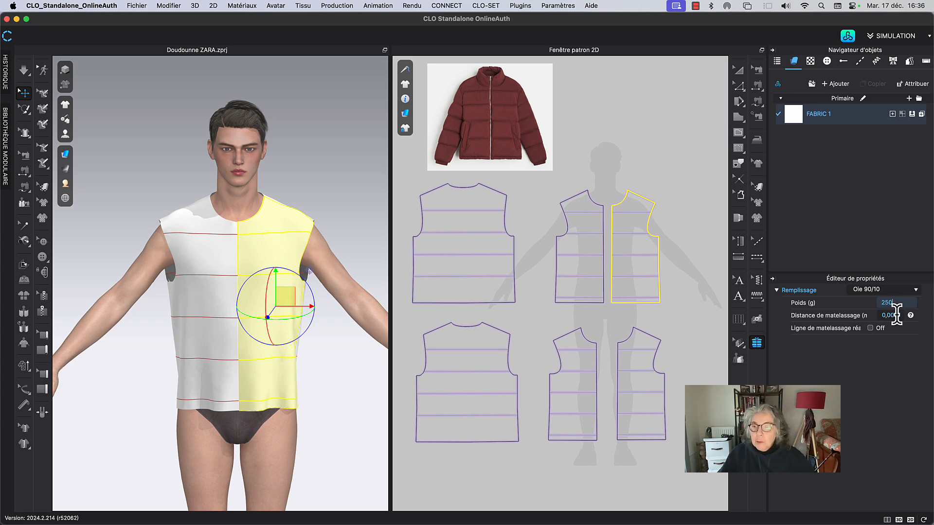
pyautogui.click(901, 316)
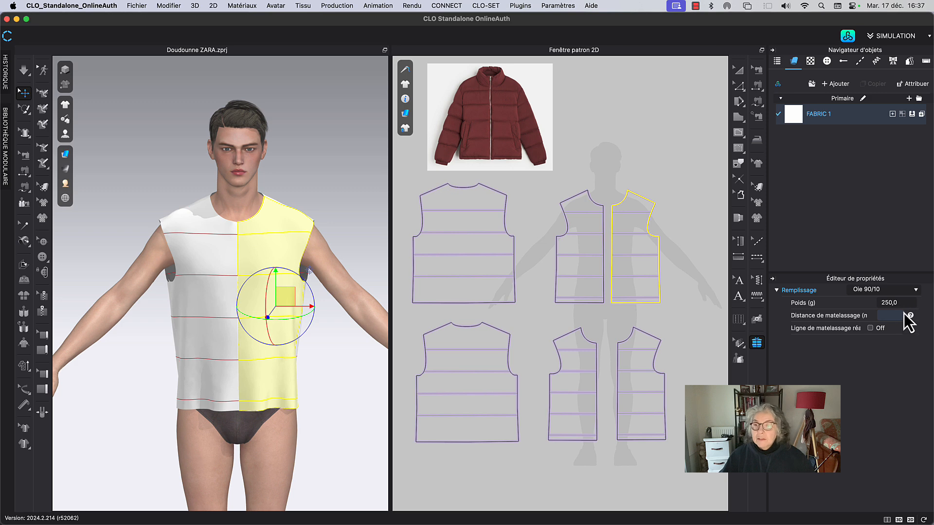
pyautogui.click(881, 304)
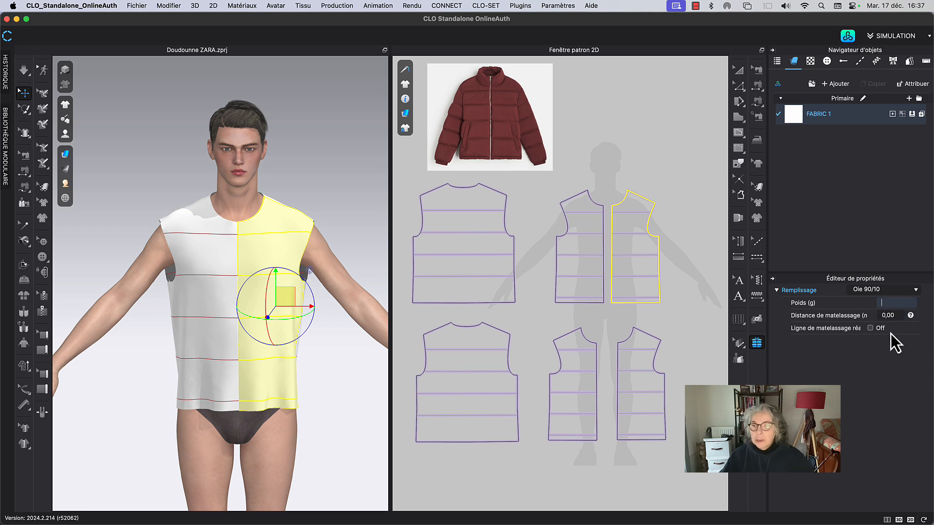
pyautogui.click(896, 316)
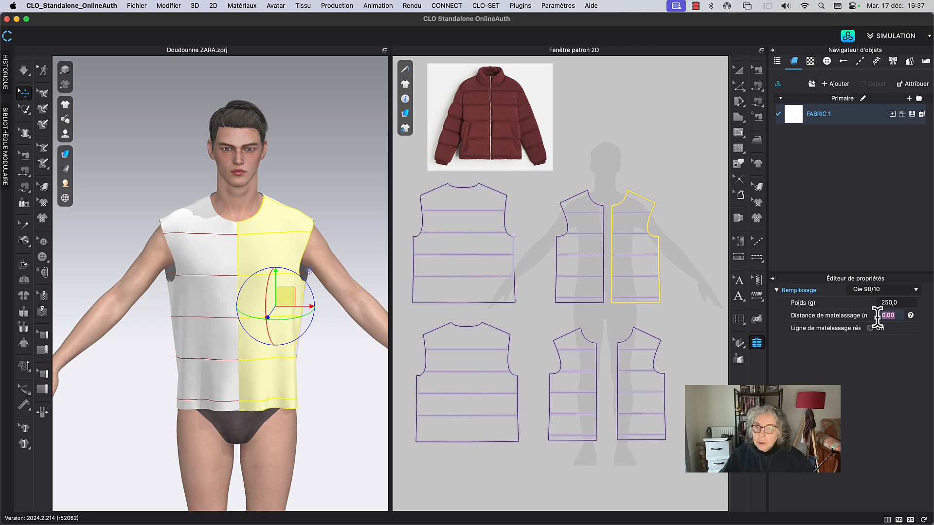
pyautogui.click(895, 302)
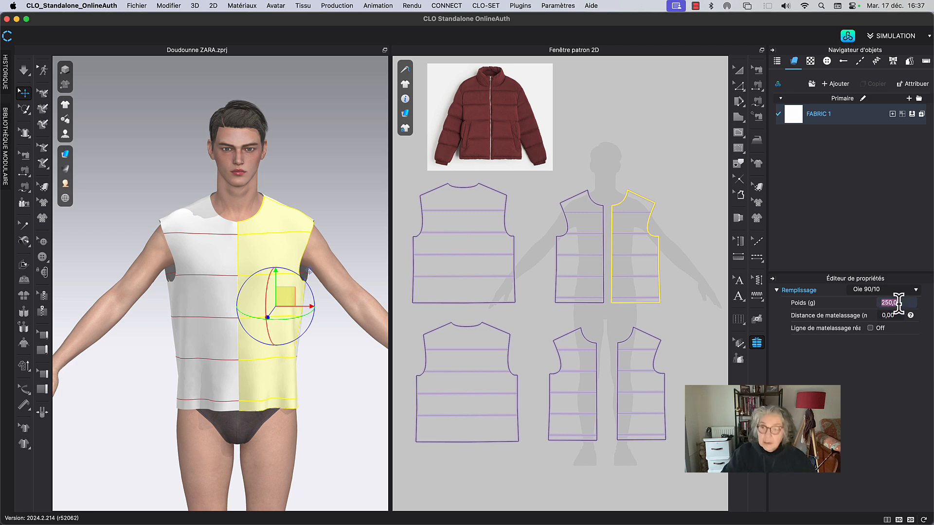
pyautogui.press('BackSpace')
pyautogui.write('250')
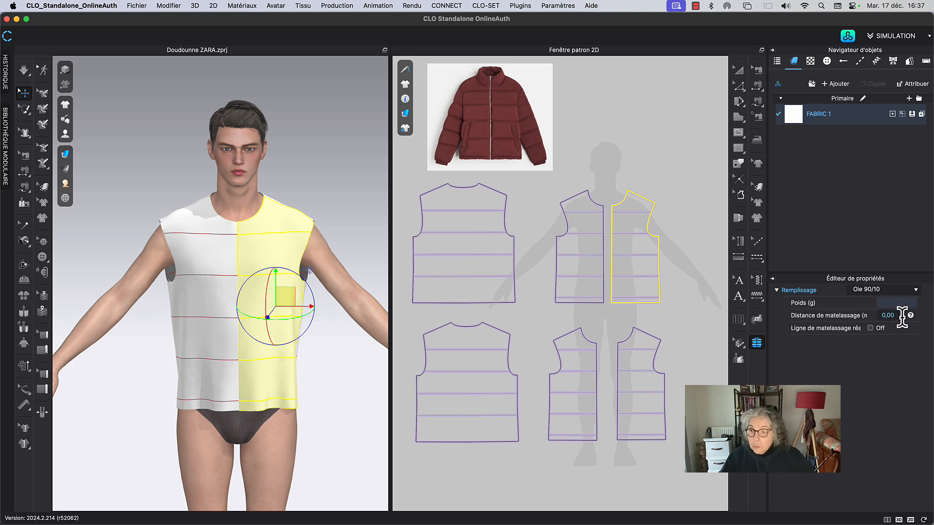
pyautogui.click(900, 315)
# Reset the left front panel's filling weight to 0 g and try a quilting distance (Distance de matelassage) of 40.
pyautogui.click(903, 302)
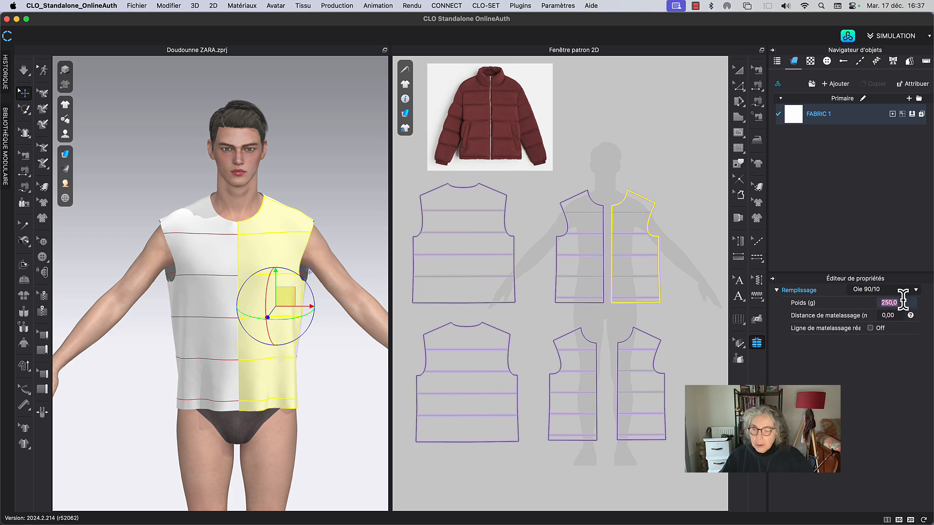
pyautogui.write('0')
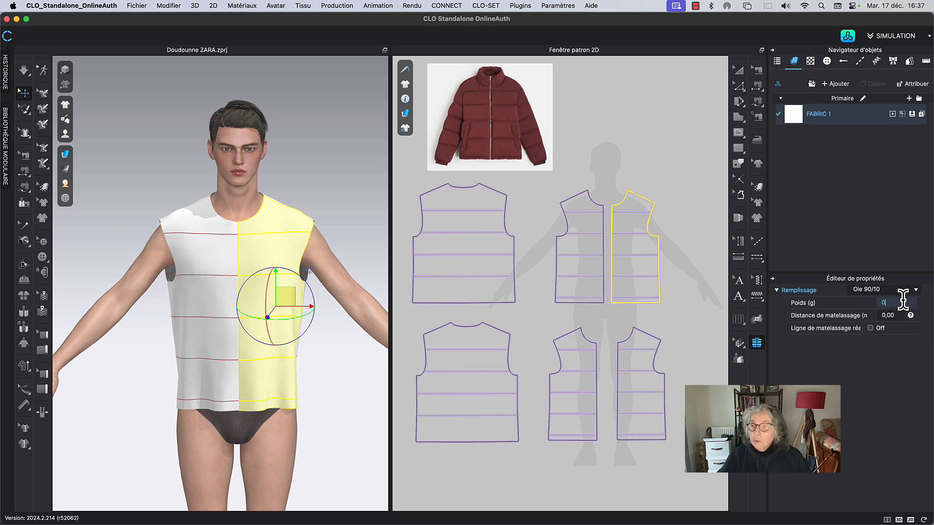
pyautogui.click(897, 315)
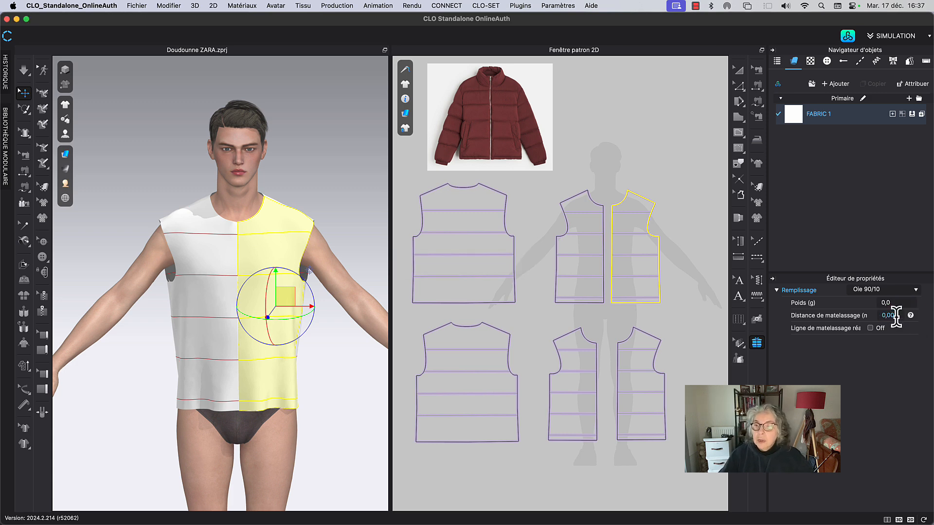
pyautogui.doubleClick(896, 315)
pyautogui.write('40')
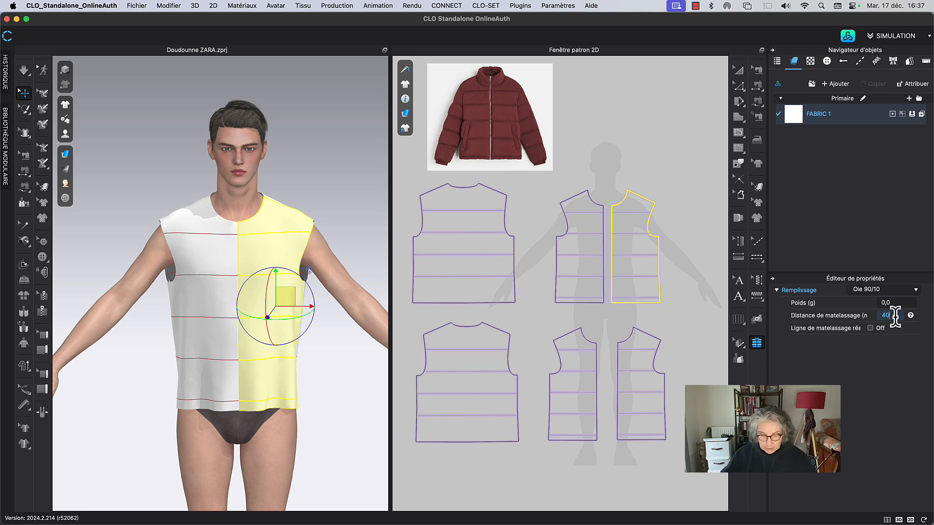
# Set the left front panel's filling weight to 300 g and quilting distance to 250, and enable the realistic quilting line (Ligne de matelassage).
pyautogui.click(898, 302)
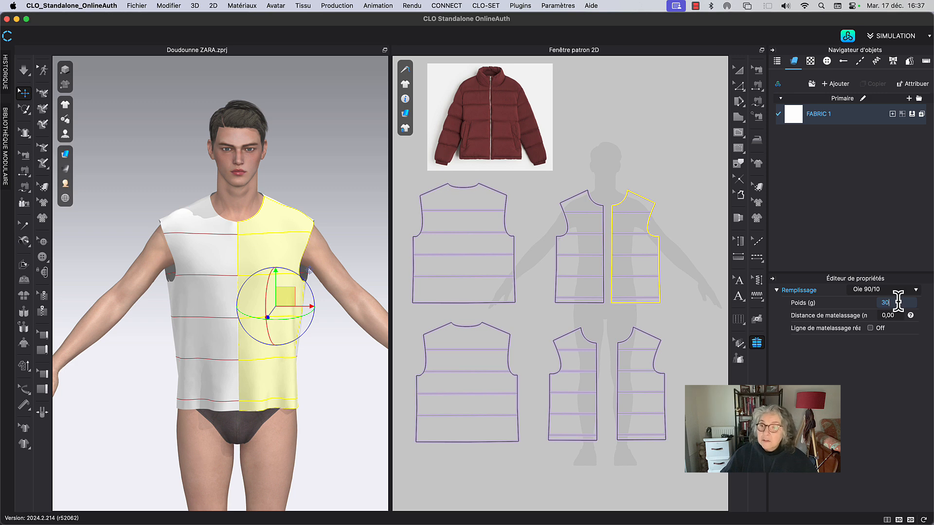
pyautogui.click(898, 316)
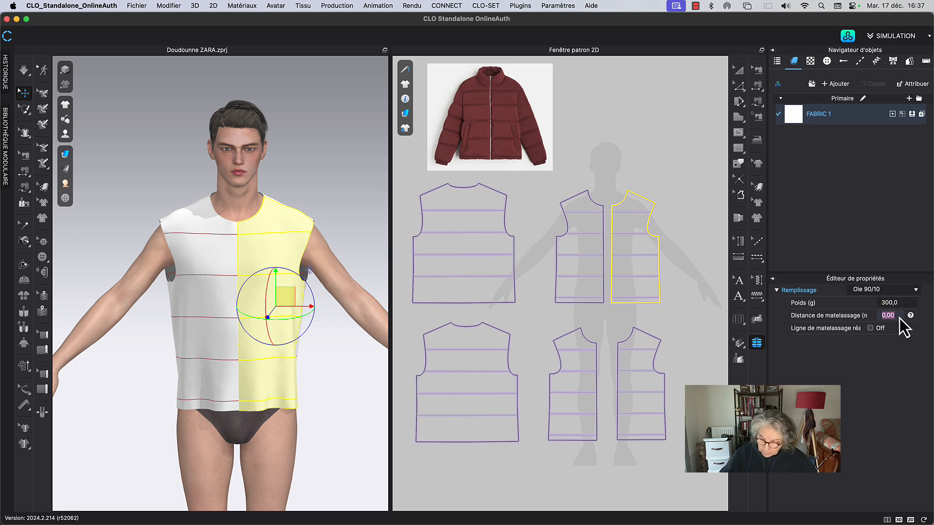
pyautogui.write('250')
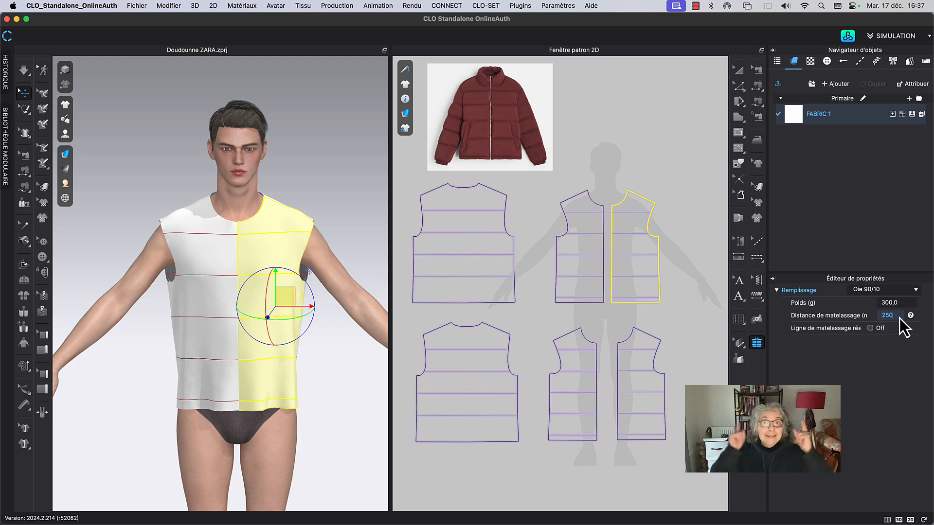
pyautogui.press('Return')
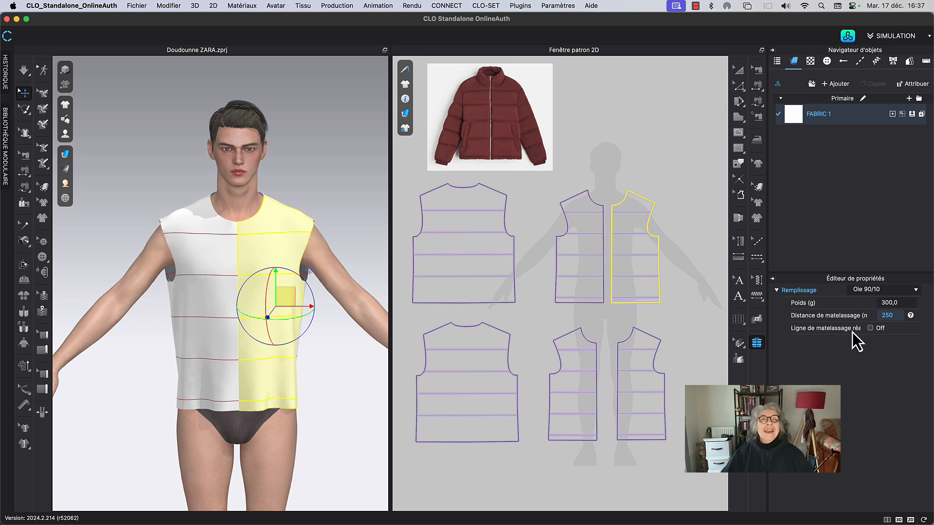
pyautogui.press('Return')
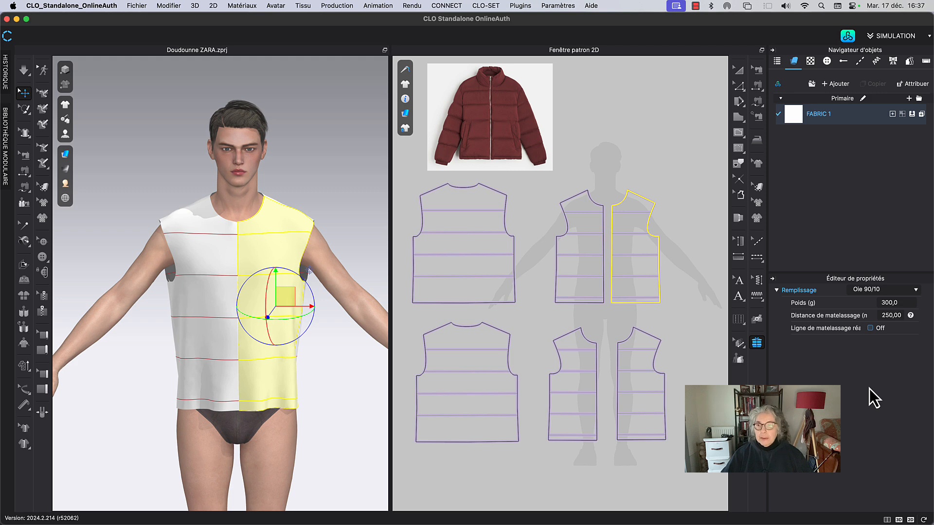
pyautogui.click(871, 328)
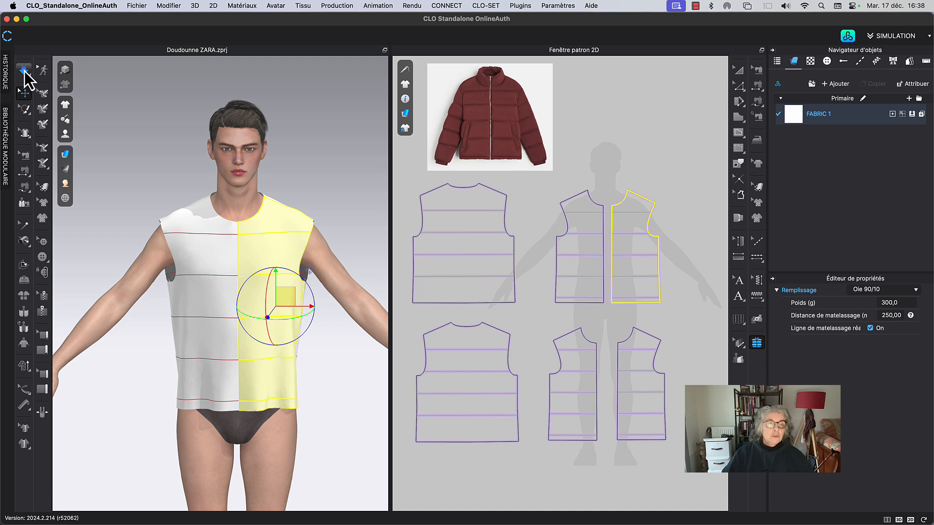
# Run the simulation to inflate the padded panels on the avatar, dismissing the filling volume message.
pyautogui.click(24, 72)
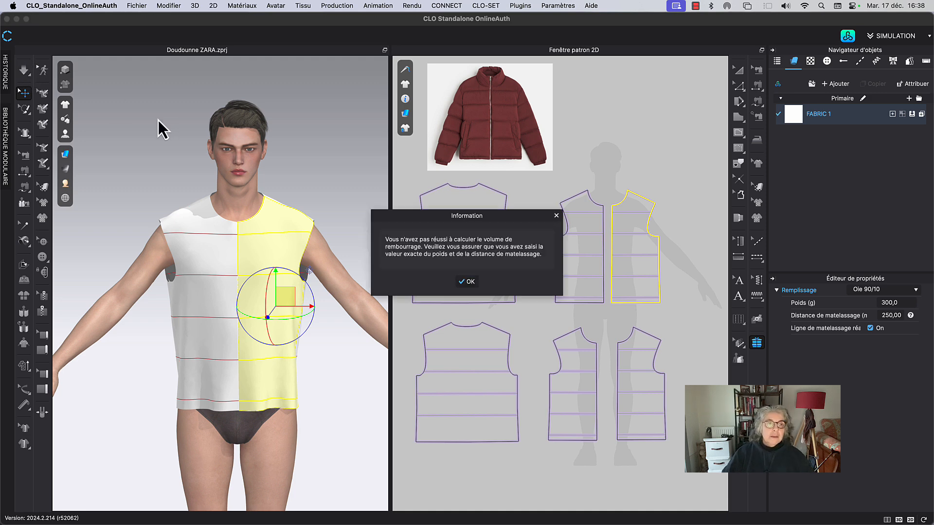
pyautogui.click(463, 281)
pyautogui.press('space')
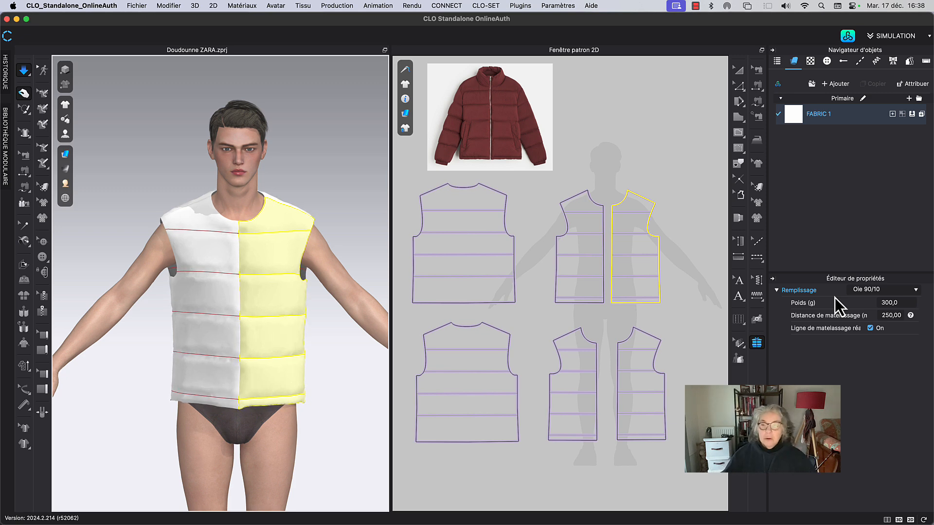
# Set the wearer's left front panel's filling weight (Poids) to 250 g and run the simulation, dismissing the filling volume message.
pyautogui.doubleClick(900, 302)
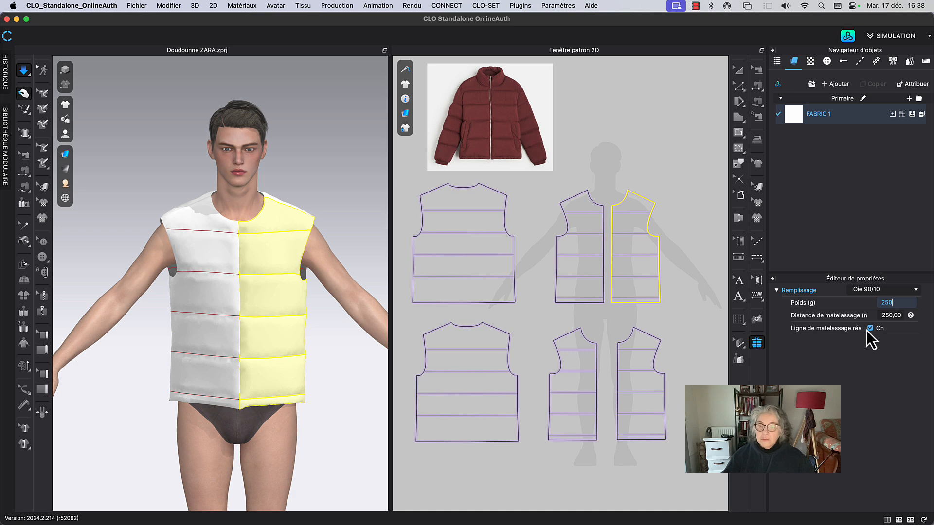
pyautogui.press('Return')
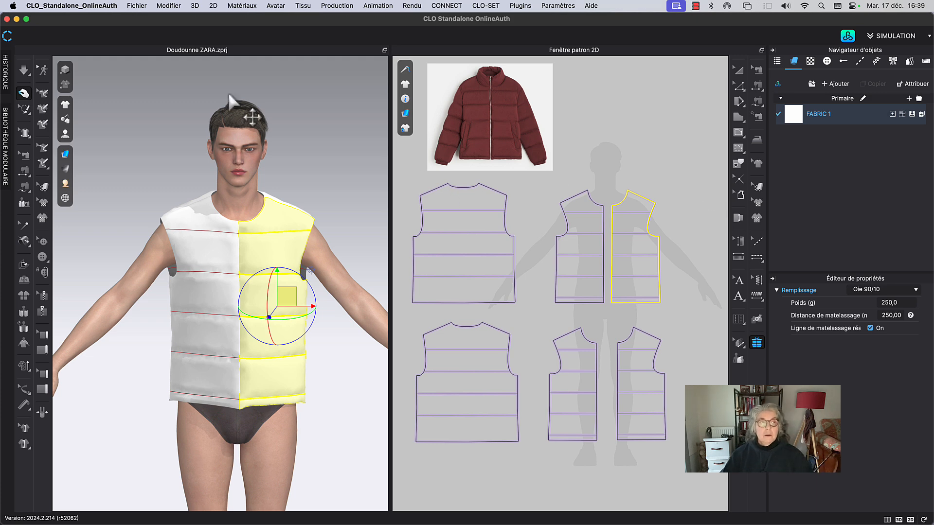
pyautogui.click(23, 69)
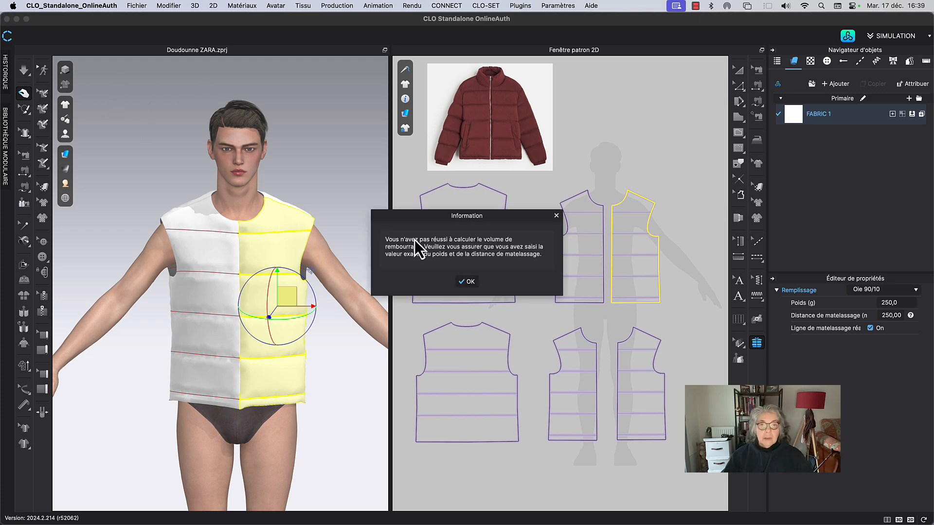
pyautogui.click(466, 282)
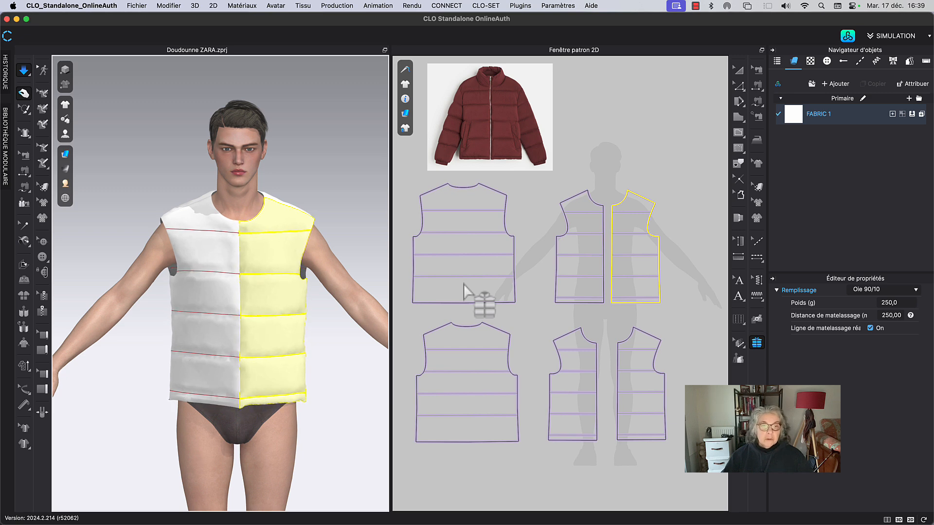
pyautogui.click(362, 360)
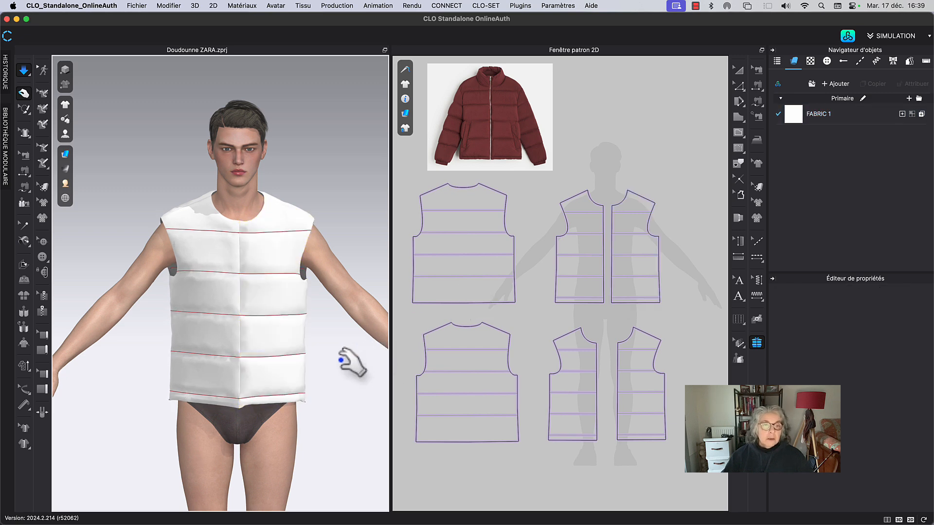
pyautogui.moveTo(339, 362)
pyautogui.mouseDown(button='right')
pyautogui.moveTo(294, 363)
pyautogui.moveTo(413, 372)
pyautogui.moveTo(371, 359)
pyautogui.moveTo(334, 364)
pyautogui.mouseUp(button='right')
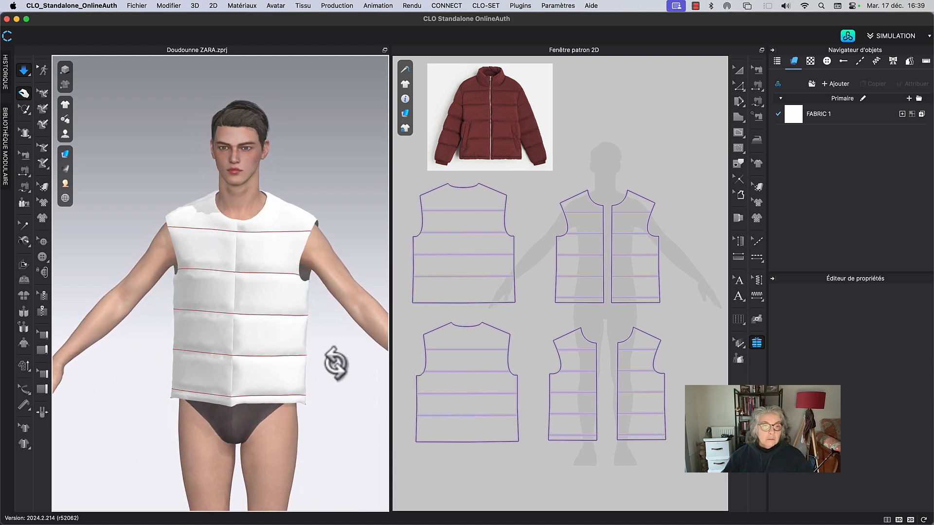
# Try a quilting distance (Distance de matelassage) of 150 on all the bodice panels and simulate, dismissing the filling volume message.
pyautogui.click(738, 70)
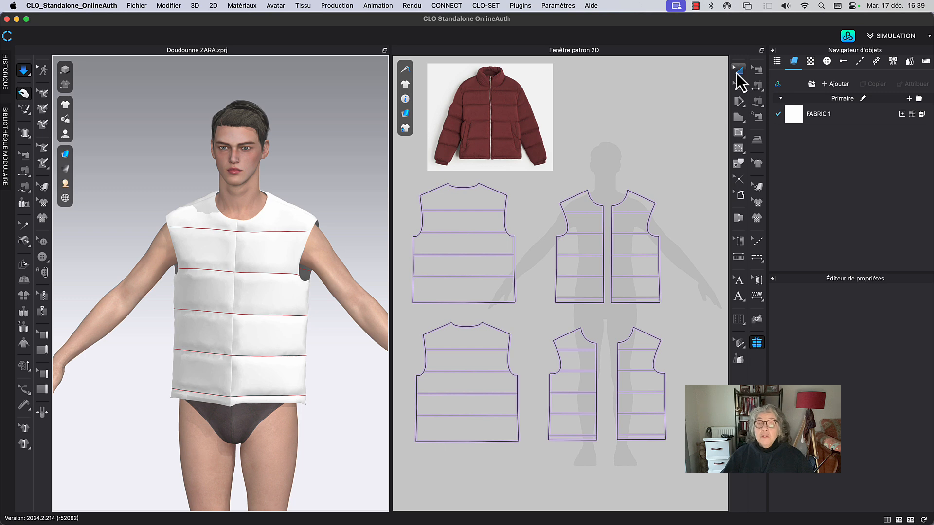
pyautogui.click(425, 222)
pyautogui.moveTo(408, 171); pyautogui.dragTo(680, 450)
pyautogui.click(757, 343)
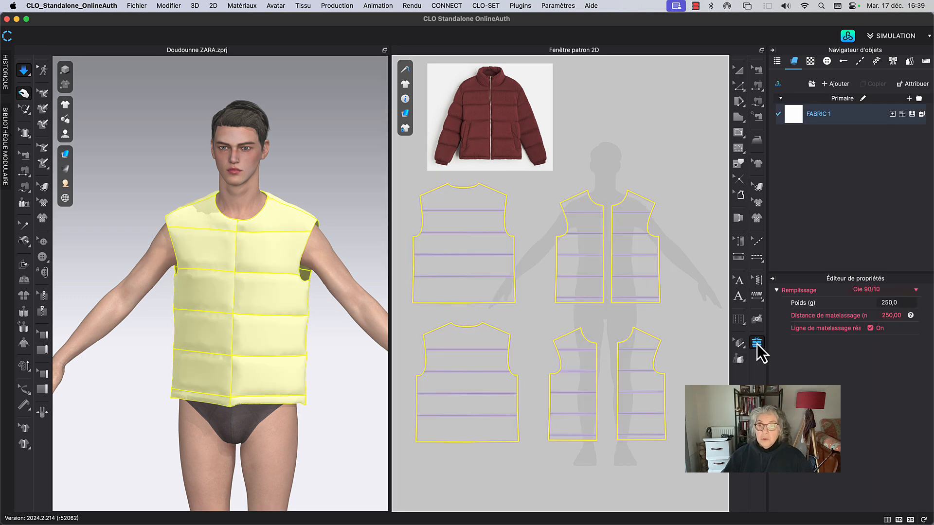
pyautogui.click(883, 316)
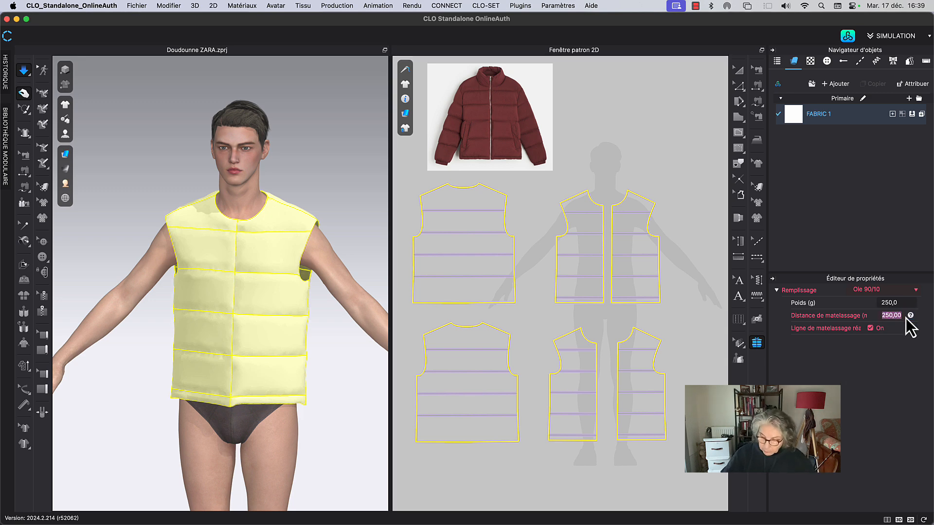
pyautogui.write('150')
pyautogui.press('Return')
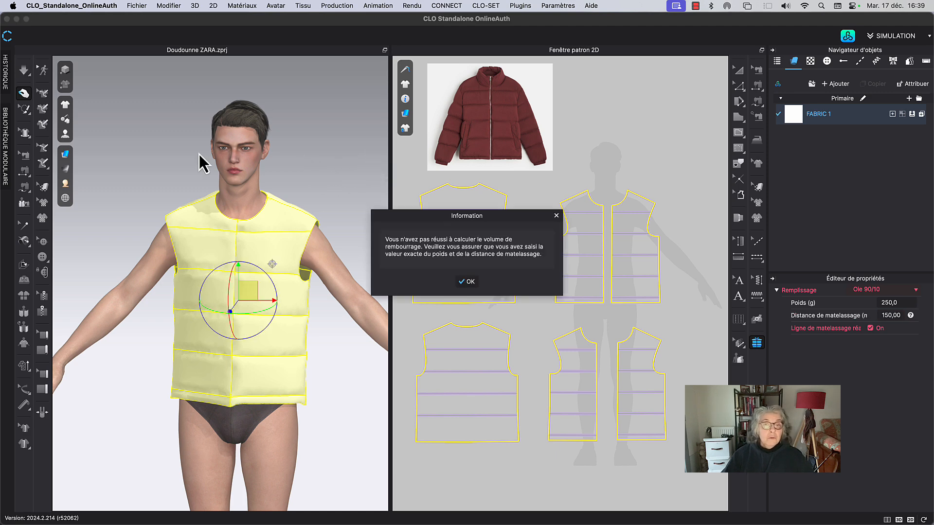
pyautogui.click(468, 282)
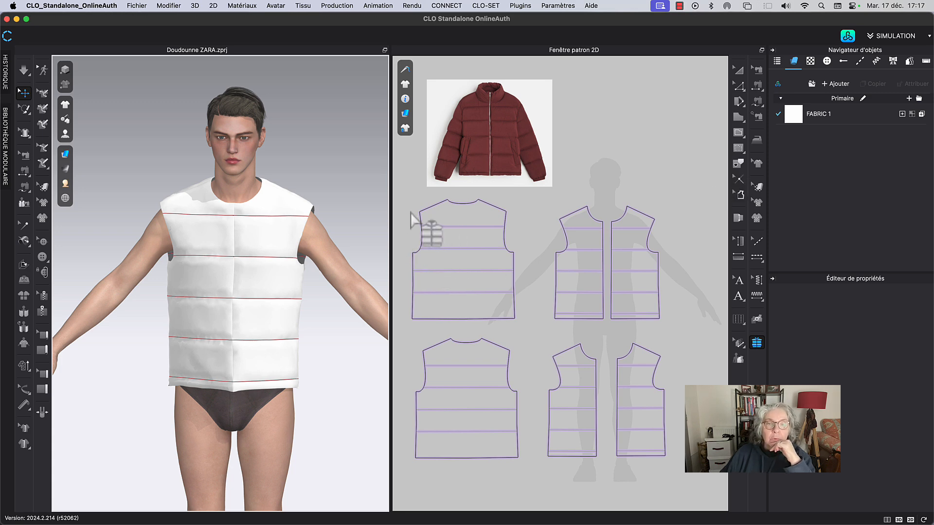
# Set the filling weight of all the bodice panels to 80 g and their quilting distance to 30, and run the simulation.
pyautogui.moveTo(403, 193); pyautogui.dragTo(702, 475)
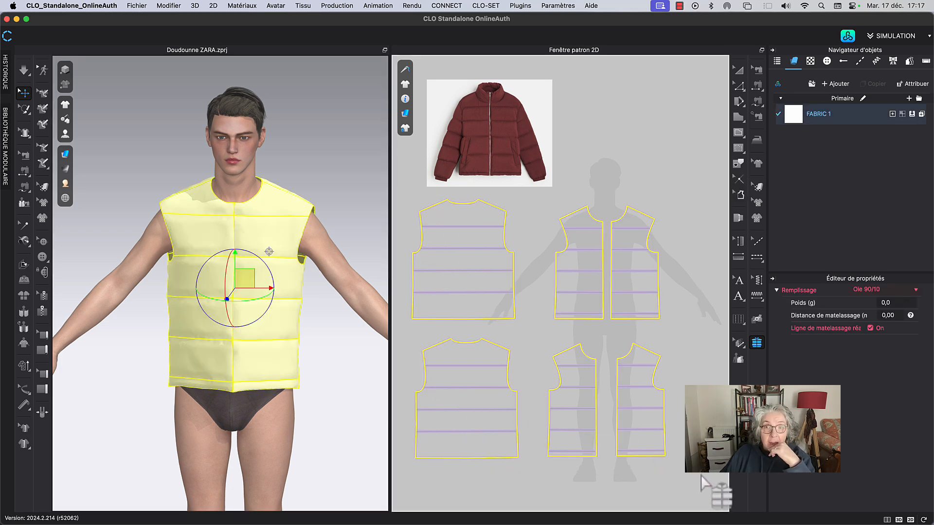
pyautogui.click(903, 303)
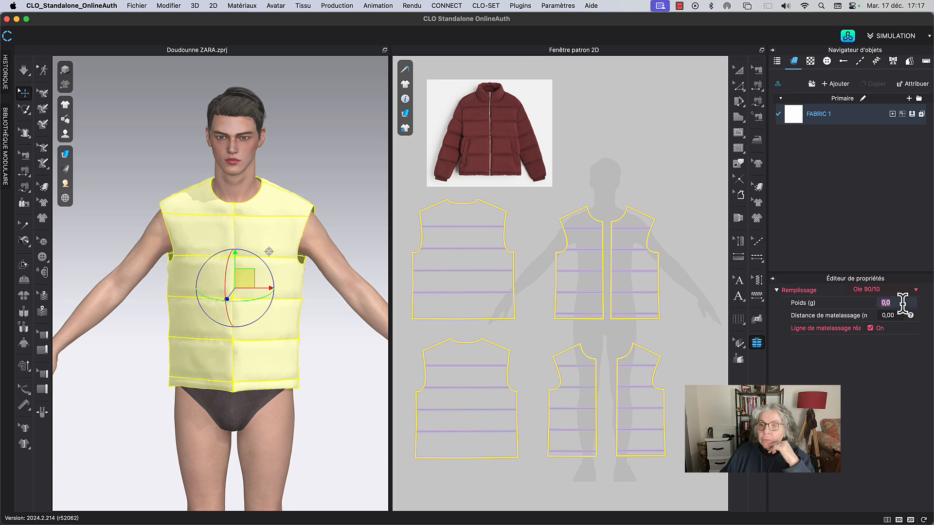
pyautogui.write('80')
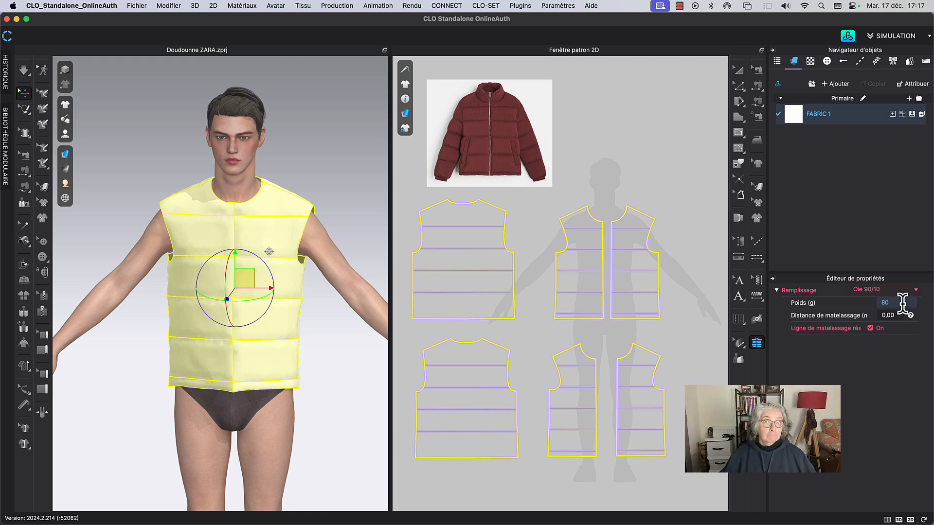
pyautogui.press('Return')
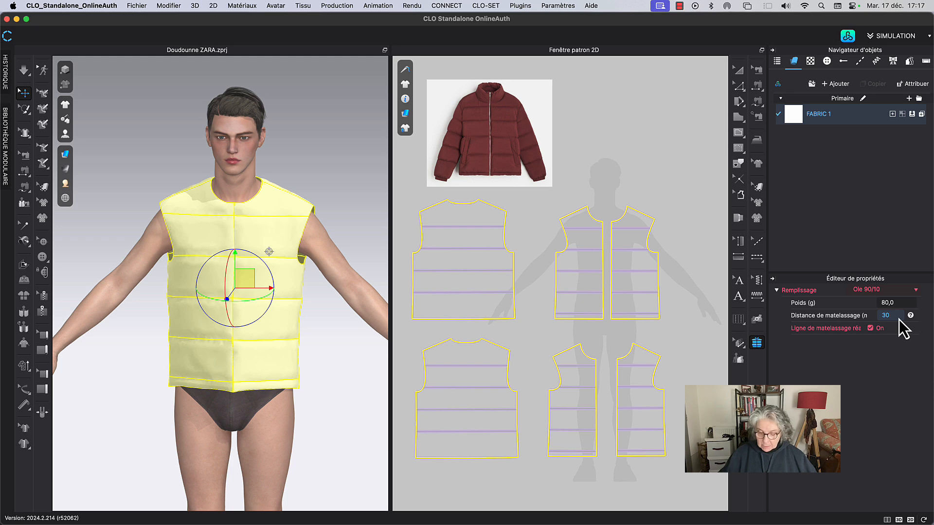
pyautogui.press('Return')
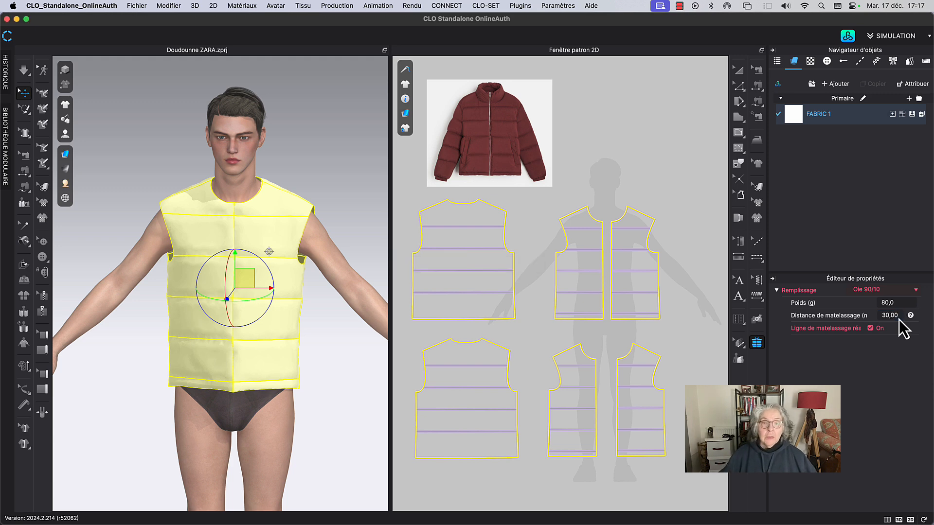
pyautogui.click(24, 70)
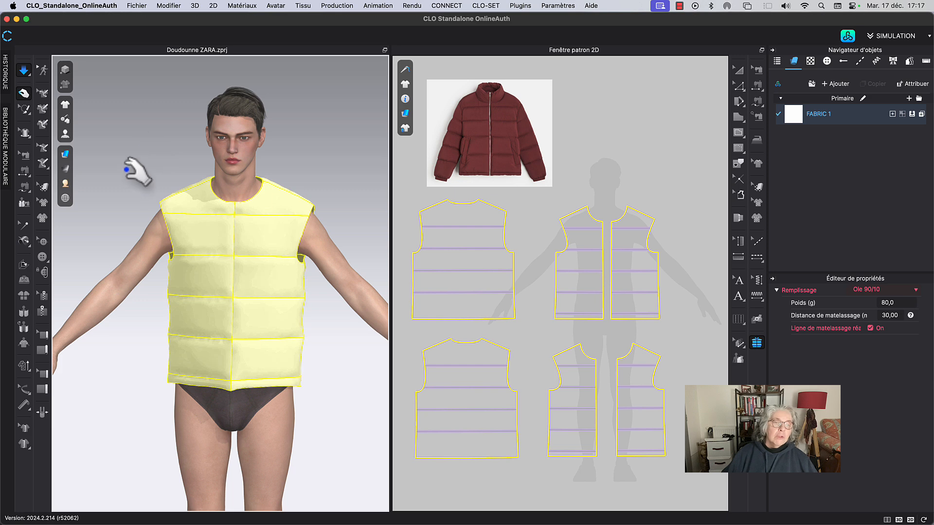
pyautogui.moveTo(128, 169); pyautogui.dragTo(345, 170, button='right')
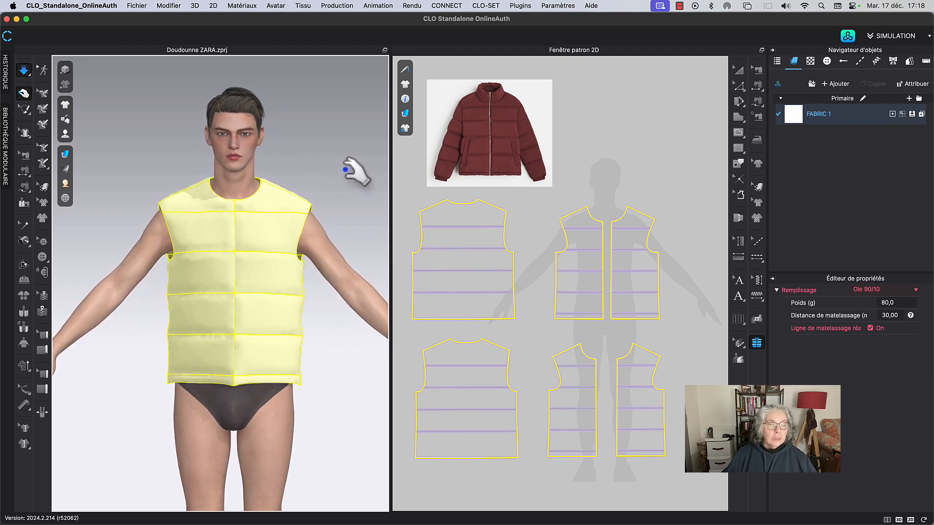
# Set the quilting distance of all the bodice panels to 40, simulate the padding, and leave the filling tool with no pattern selected.
pyautogui.click(900, 313)
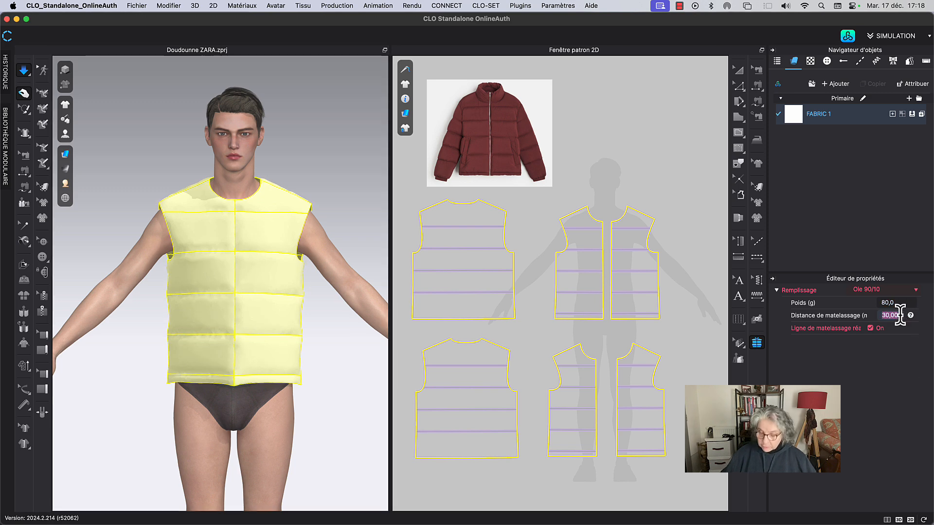
pyautogui.write('40')
pyautogui.press('Return')
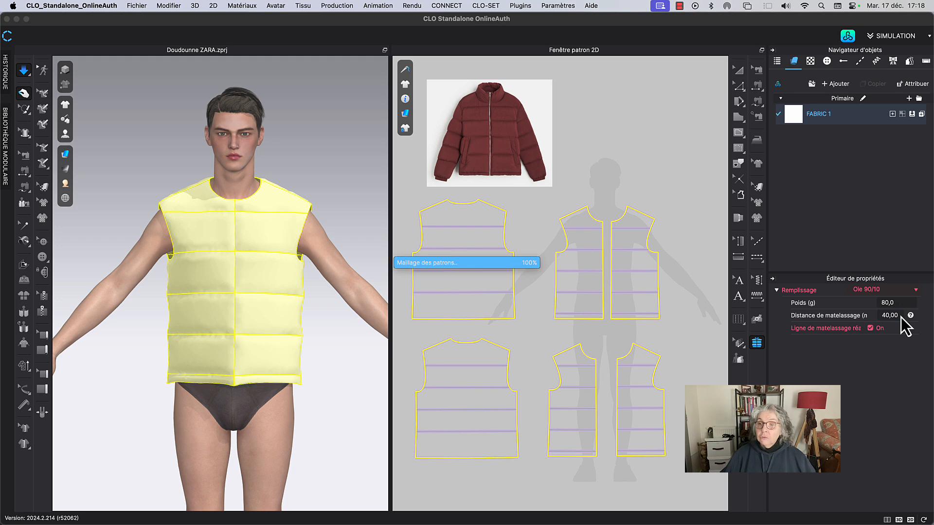
pyautogui.press('space')
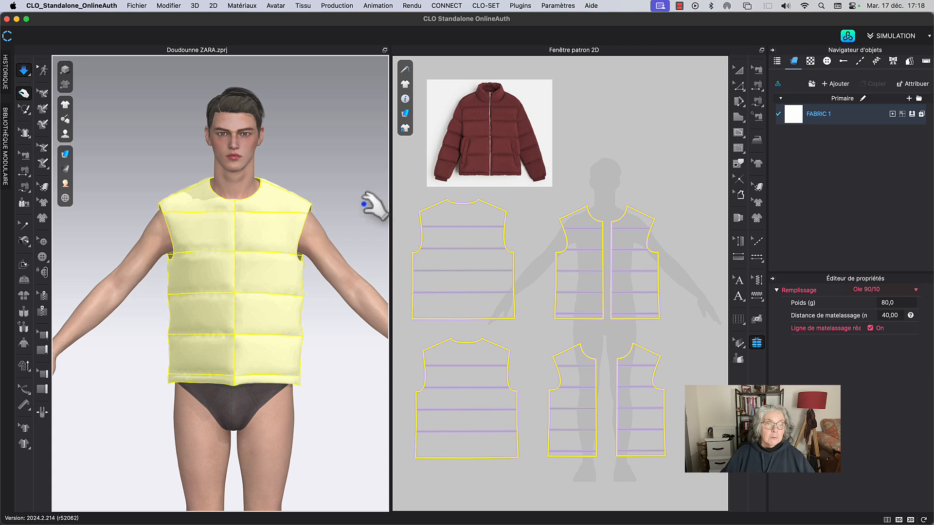
pyautogui.moveTo(359, 202)
pyautogui.mouseDown(button='right')
pyautogui.moveTo(307, 202)
pyautogui.moveTo(401, 201)
pyautogui.moveTo(365, 204)
pyautogui.mouseUp(button='right')
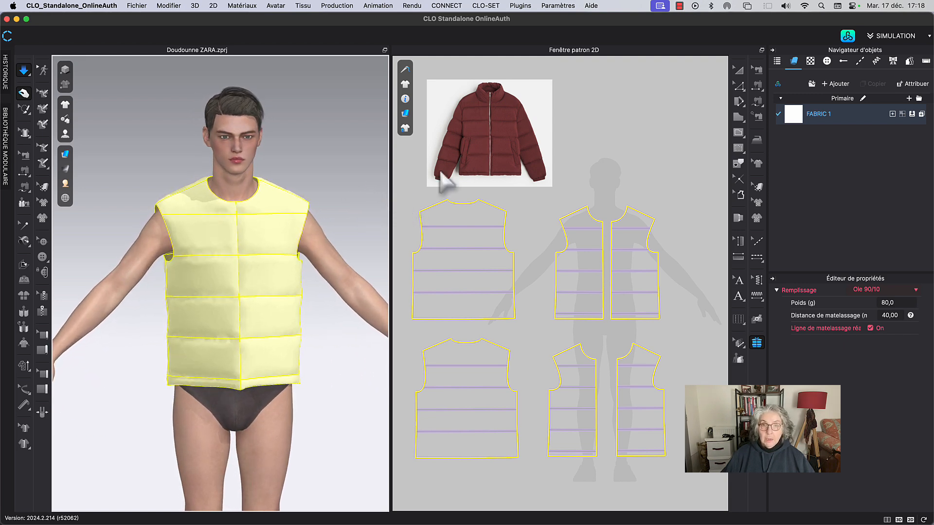
pyautogui.click(738, 73)
pyautogui.hotkey('ctrl', 'a')
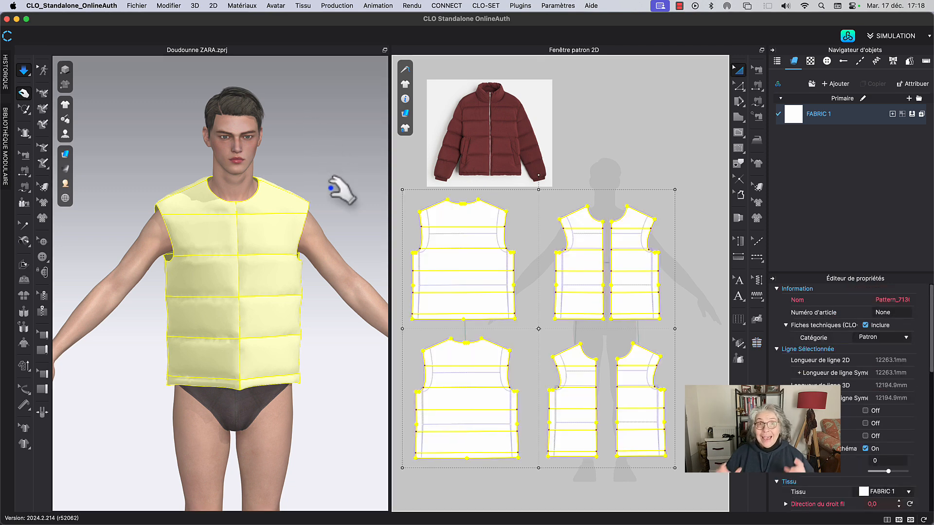
pyautogui.click(672, 166)
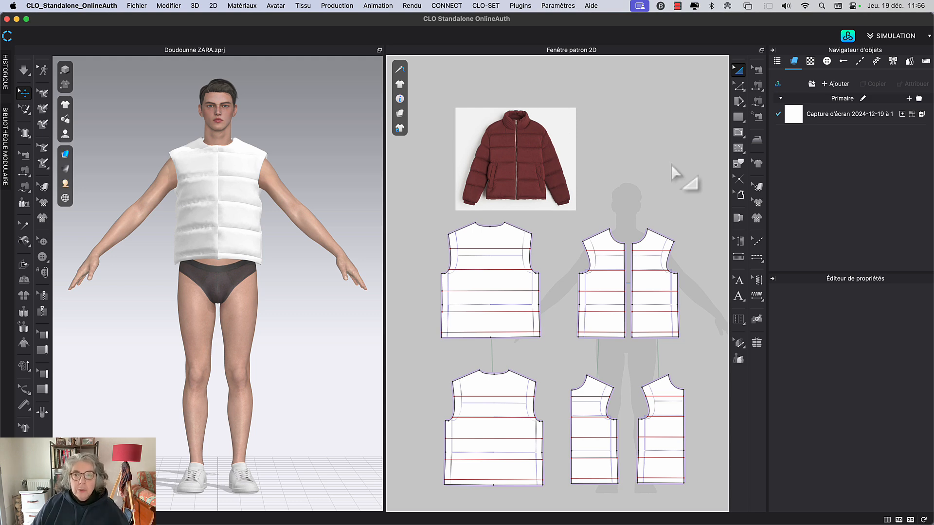
# Set the bodice fabric's base colour to 6A2B2D by sampling the reference jacket photo, and inspect the recoloured garment on the avatar.
pyautogui.moveTo(415, 206); pyautogui.dragTo(695, 358)
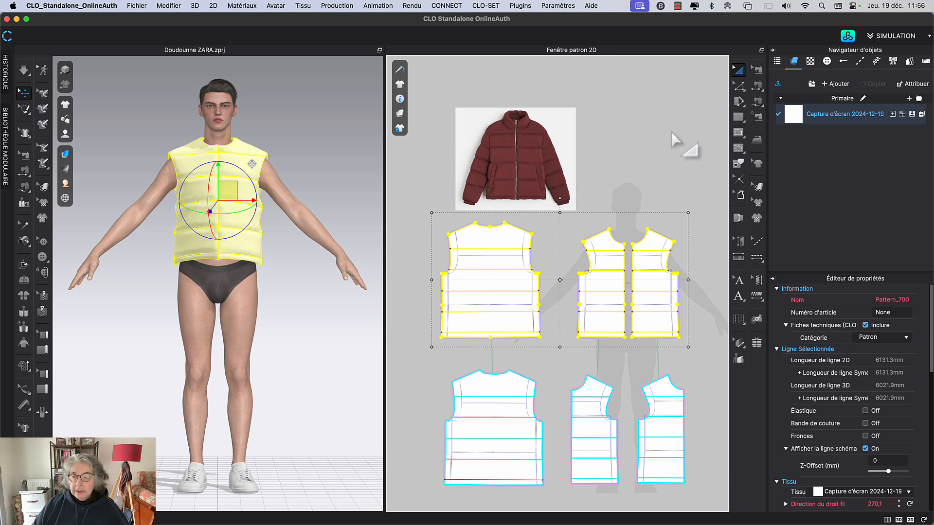
pyautogui.click(795, 123)
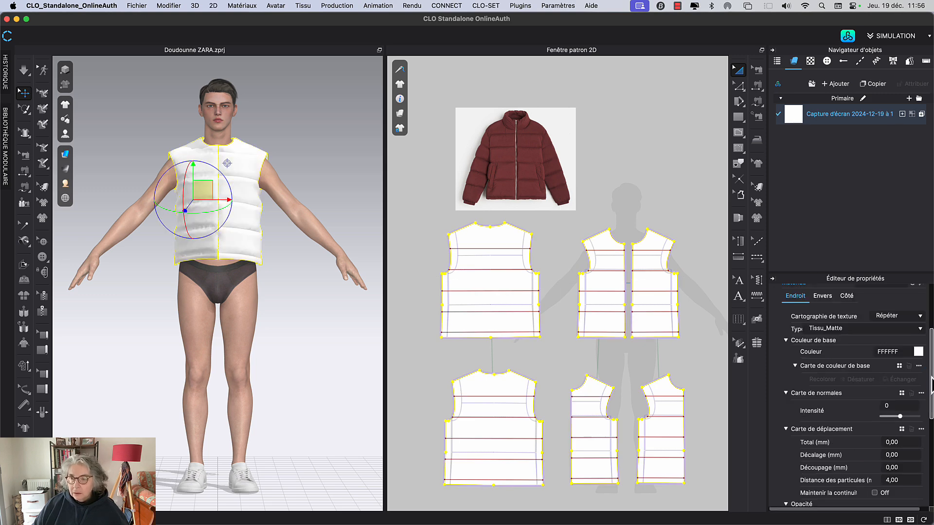
pyautogui.moveTo(931, 384)
pyautogui.mouseDown()
pyautogui.moveTo(932, 471)
pyautogui.moveTo(932, 372)
pyautogui.mouseUp()
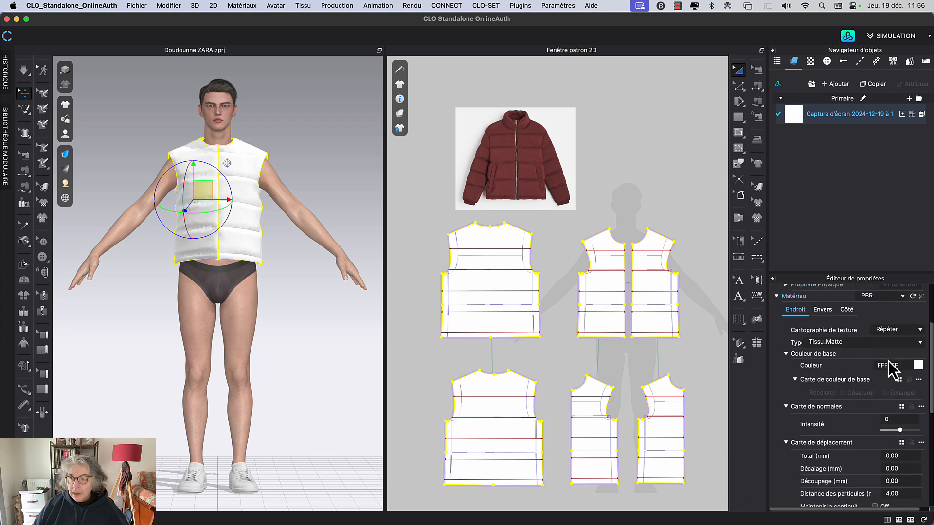
pyautogui.click(918, 365)
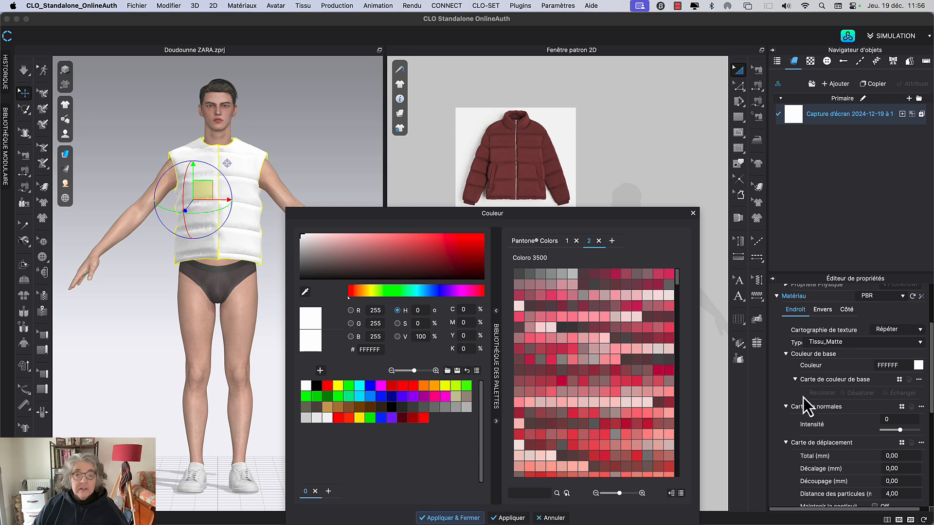
pyautogui.moveTo(472, 215); pyautogui.dragTo(255, 77)
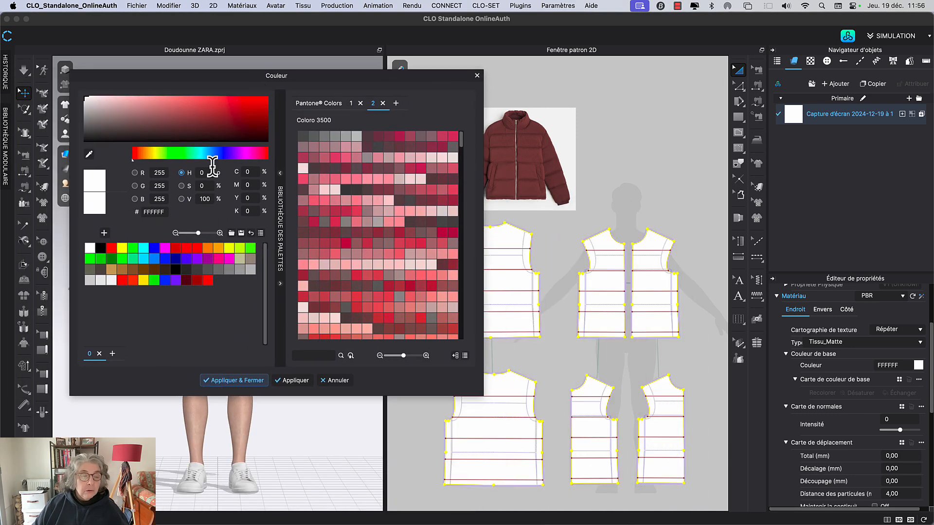
pyautogui.click(89, 154)
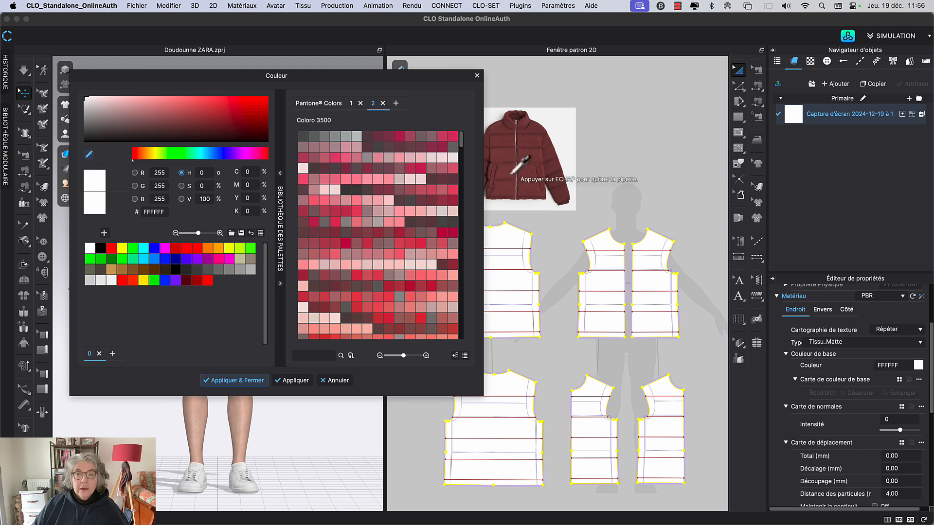
pyautogui.click(536, 152)
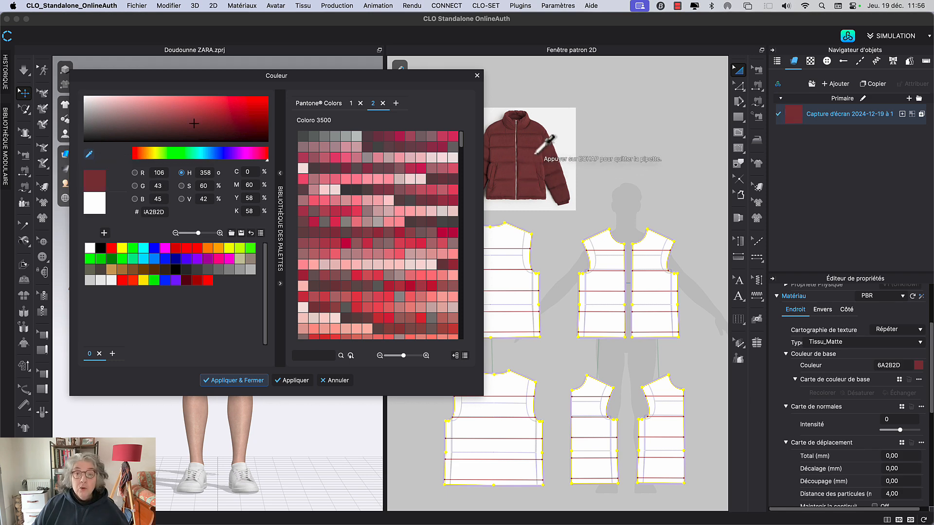
pyautogui.press('Escape')
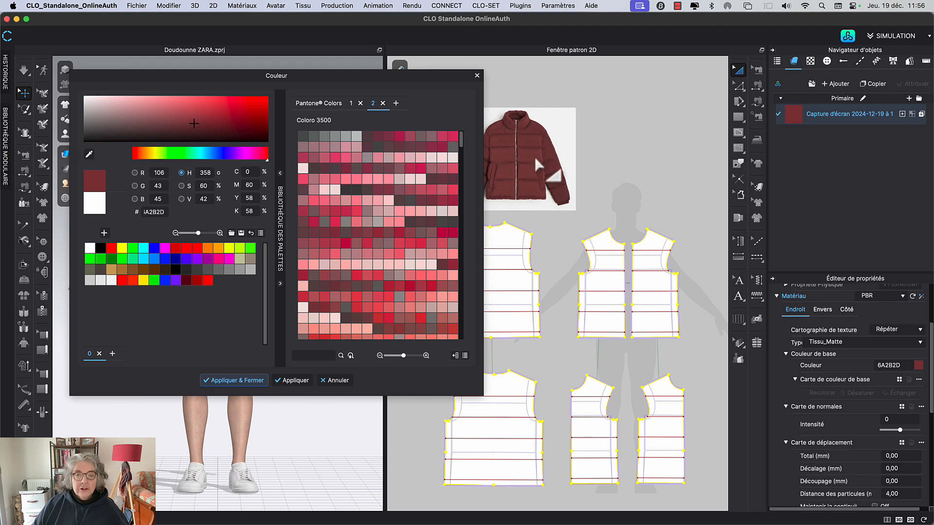
pyautogui.click(251, 381)
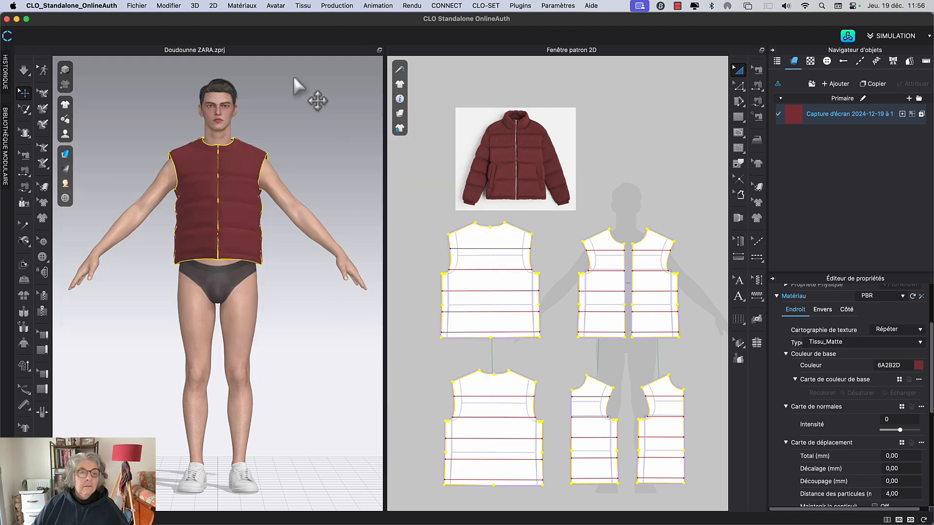
pyautogui.click(271, 111)
pyautogui.moveTo(270, 124); pyautogui.dragTo(298, 194, button='middle')
pyautogui.scroll(6, 308, 202)
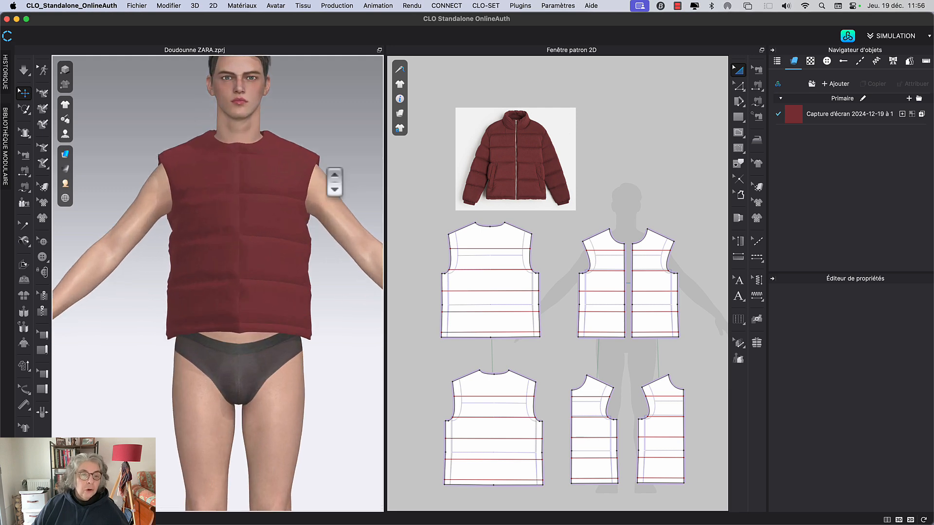
pyautogui.moveTo(328, 118); pyautogui.dragTo(296, 196, button='middle')
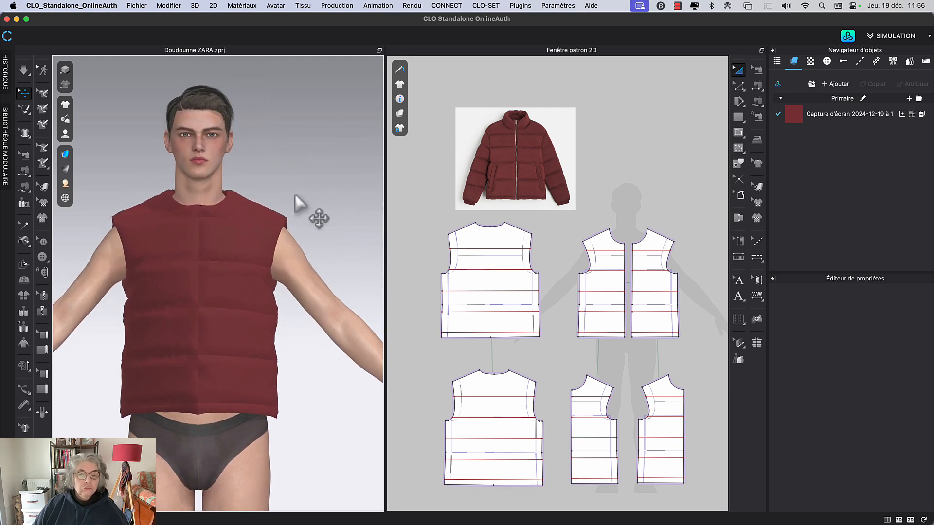
# Duplicate the burgundy bodice fabric and set the copy's base colour to the muted pink-grey 7F6768.
pyautogui.moveTo(416, 203); pyautogui.dragTo(422, 208, button='middle')
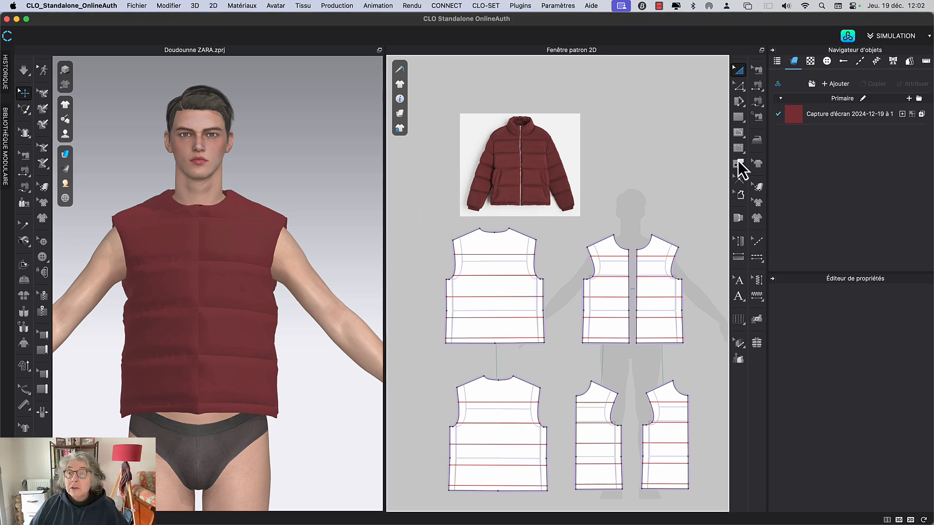
pyautogui.click(796, 112)
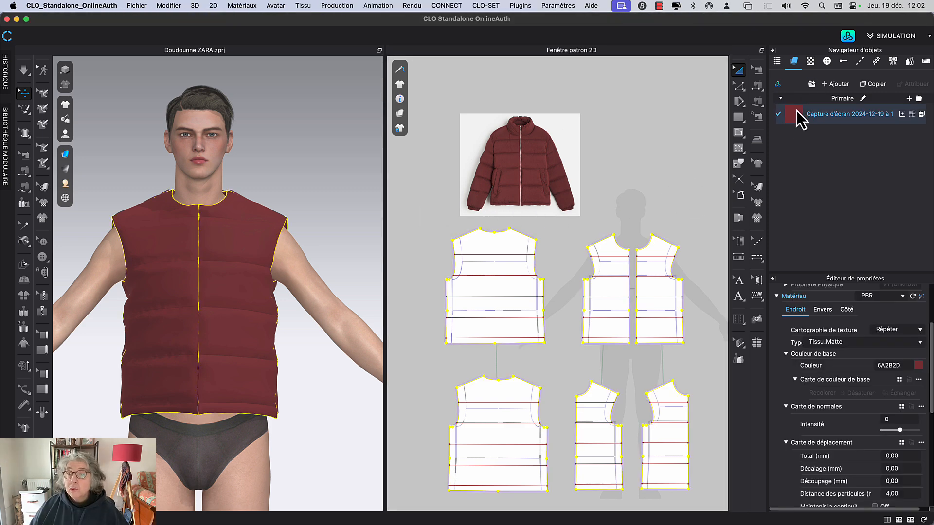
pyautogui.click(874, 84)
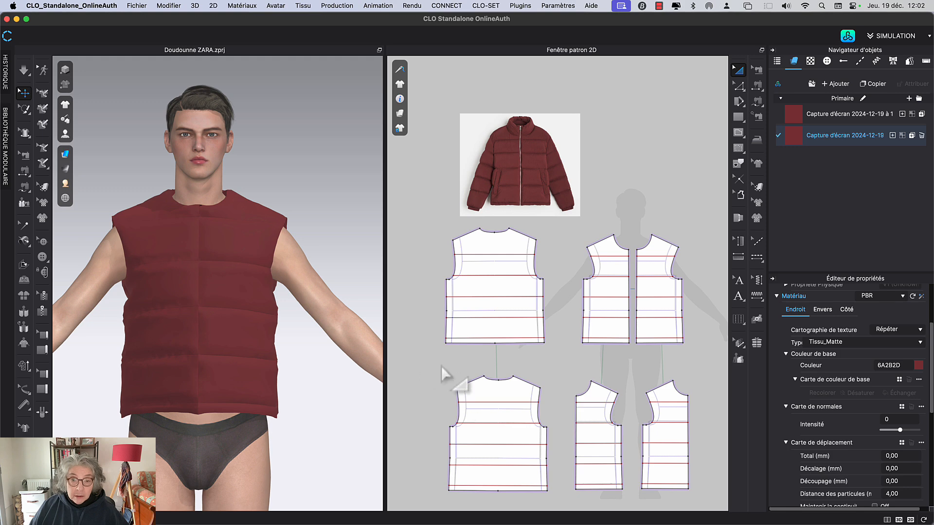
pyautogui.moveTo(418, 360); pyautogui.dragTo(686, 501)
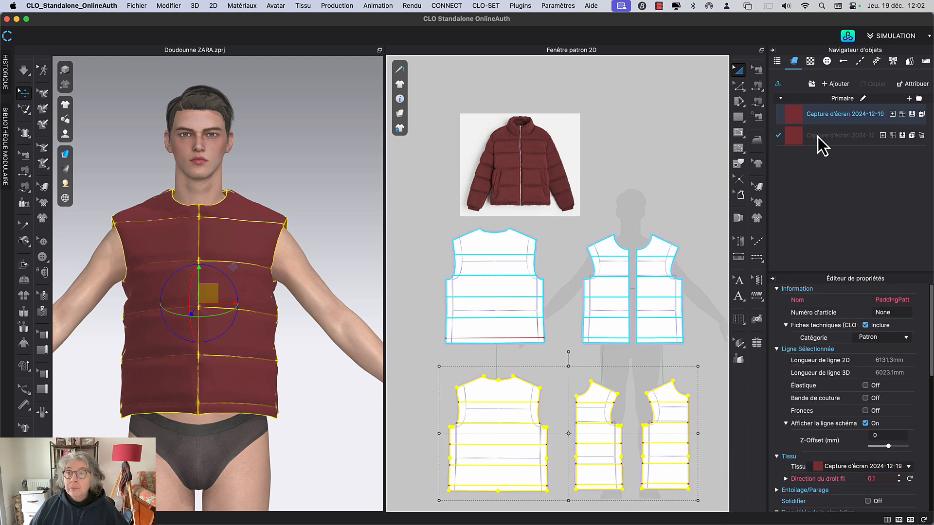
pyautogui.click(796, 138)
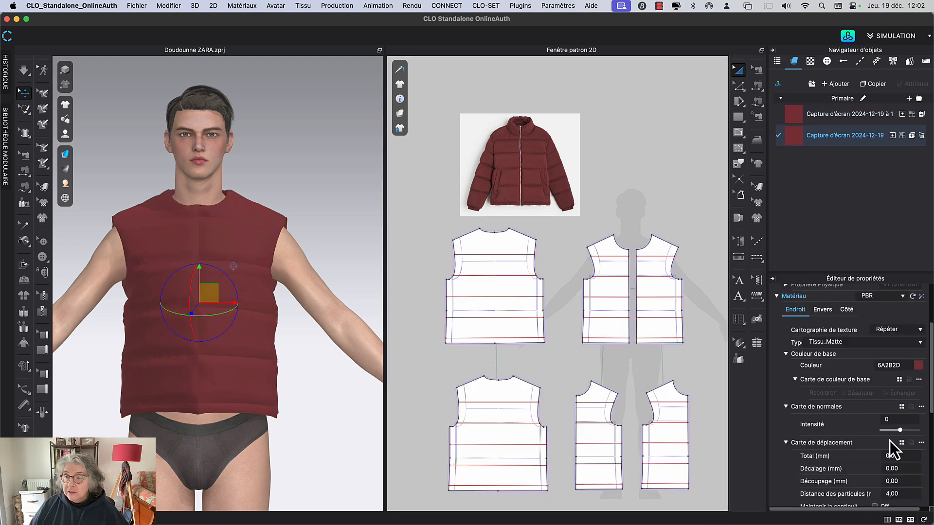
pyautogui.click(919, 365)
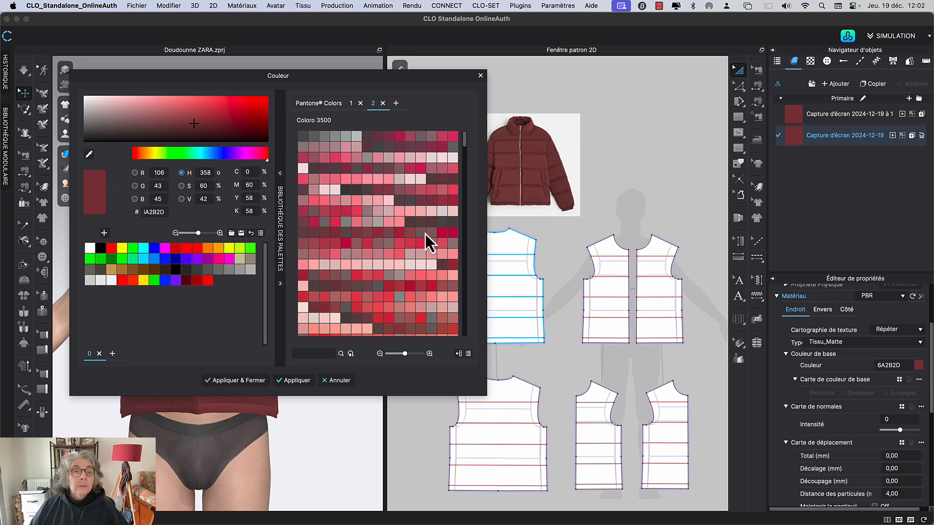
pyautogui.moveTo(285, 74); pyautogui.dragTo(396, 113)
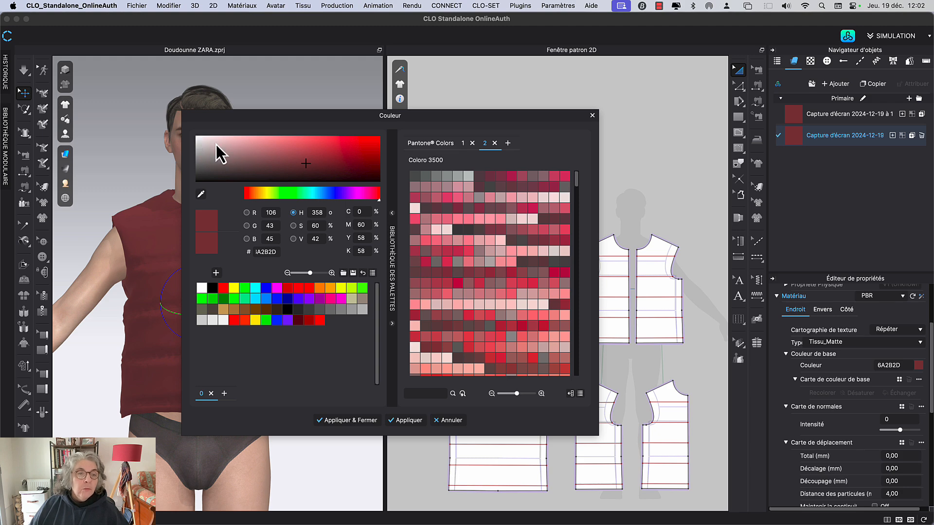
pyautogui.moveTo(306, 163); pyautogui.dragTo(231, 161)
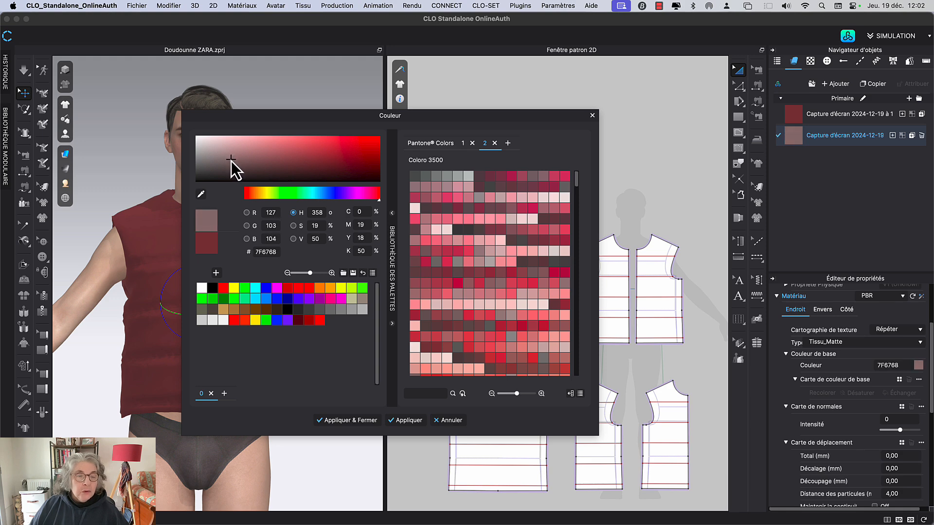
pyautogui.click(342, 422)
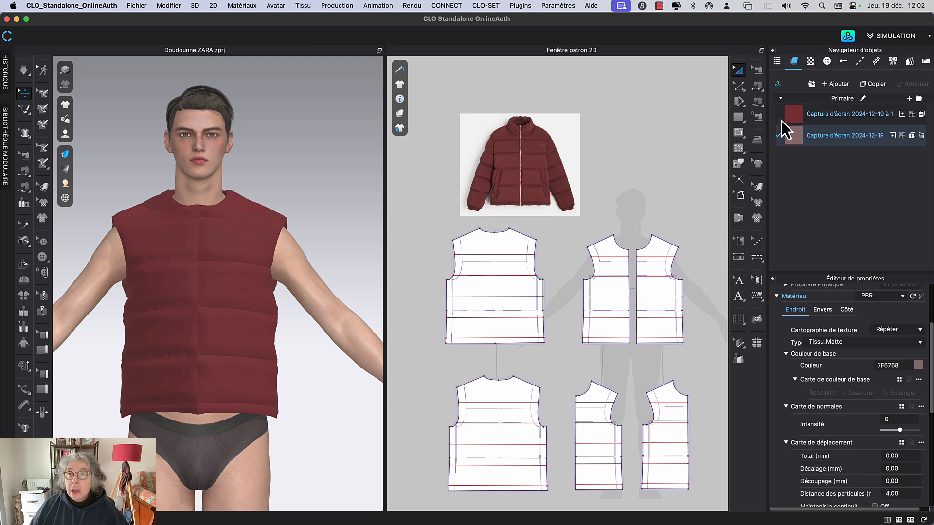
# Assign the pink-grey fabric copy to the lower row of back and front lining panels, and inspect the inside of the garment on the avatar.
pyautogui.moveTo(424, 366); pyautogui.dragTo(712, 507)
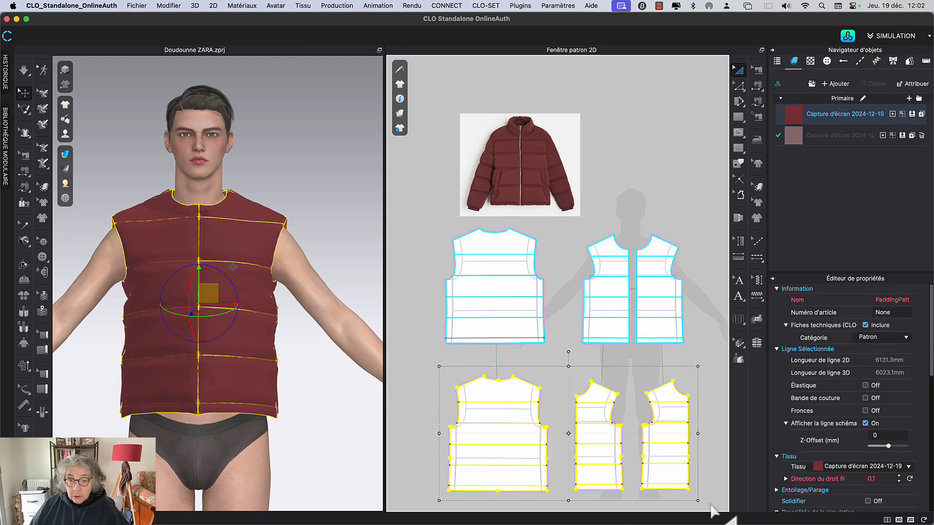
pyautogui.click(903, 136)
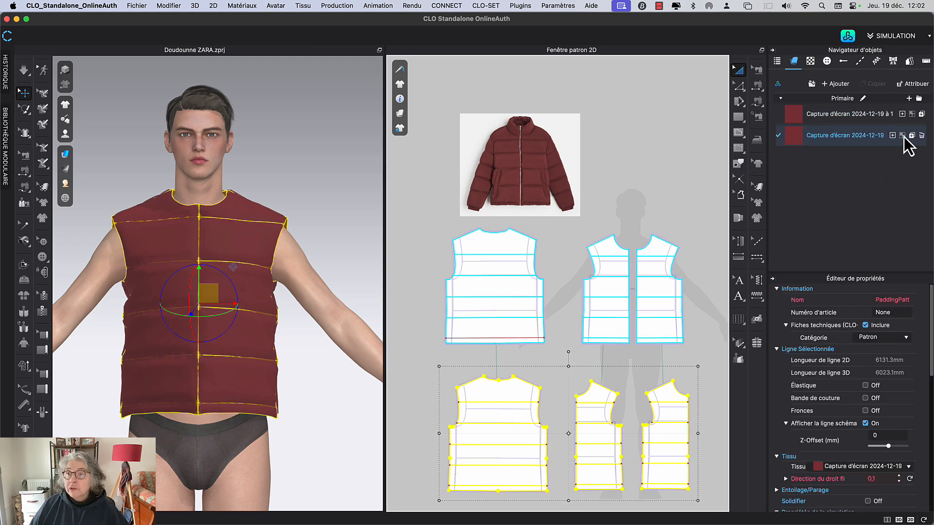
pyautogui.click(646, 147)
pyautogui.moveTo(361, 168); pyautogui.dragTo(279, 176, button='right')
pyautogui.scroll(8, 312, 250)
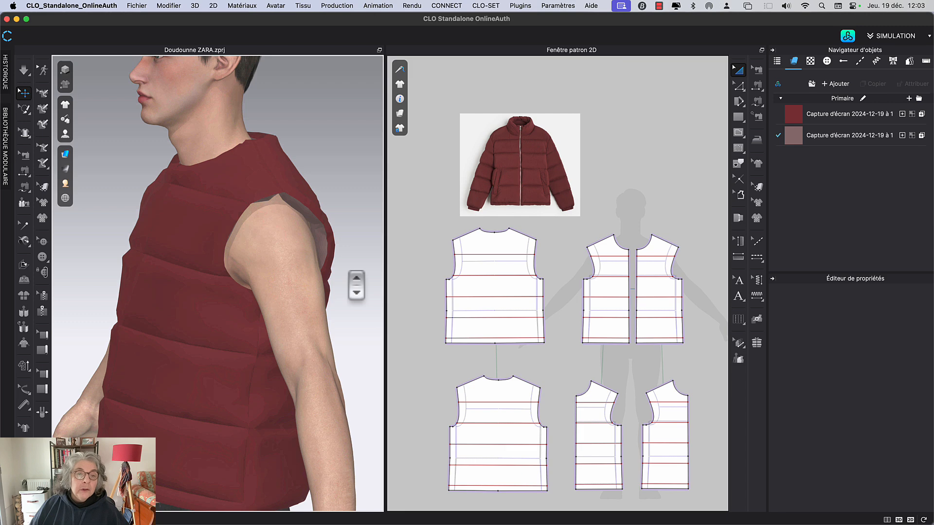
pyautogui.scroll(-3, 356, 285)
pyautogui.moveTo(306, 211); pyautogui.dragTo(341, 205, button='right')
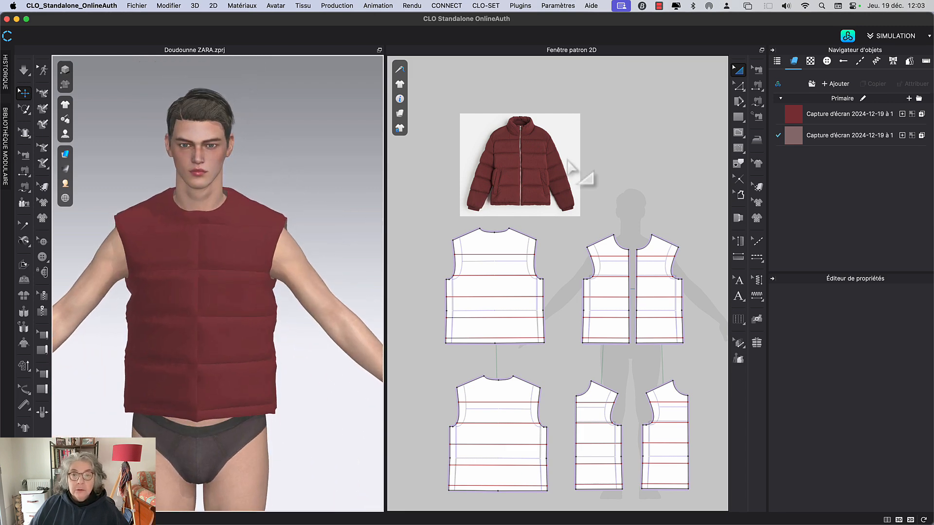
# Measure the combined length of half the back neckline and one front neckline on the outer bodice panels.
pyautogui.moveTo(570, 162); pyautogui.dragTo(532, 145, button='right')
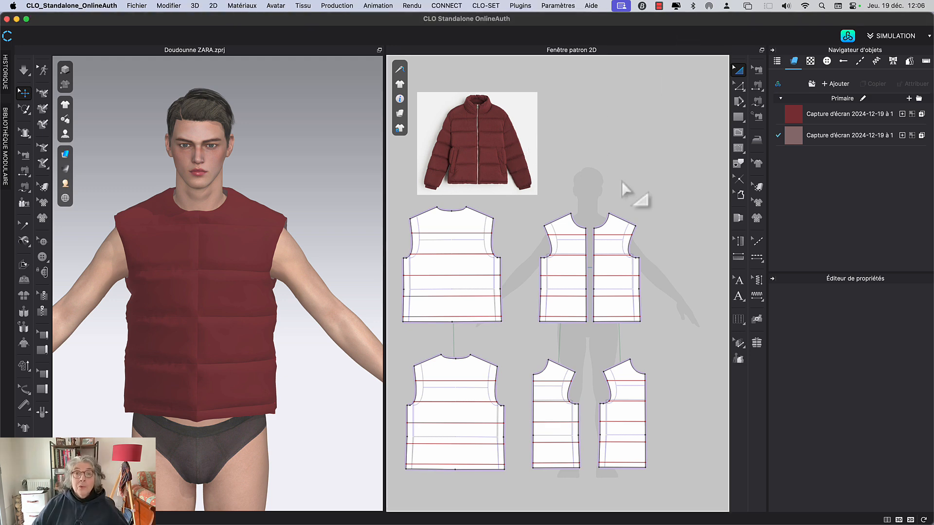
pyautogui.click(467, 220)
pyautogui.click(507, 223)
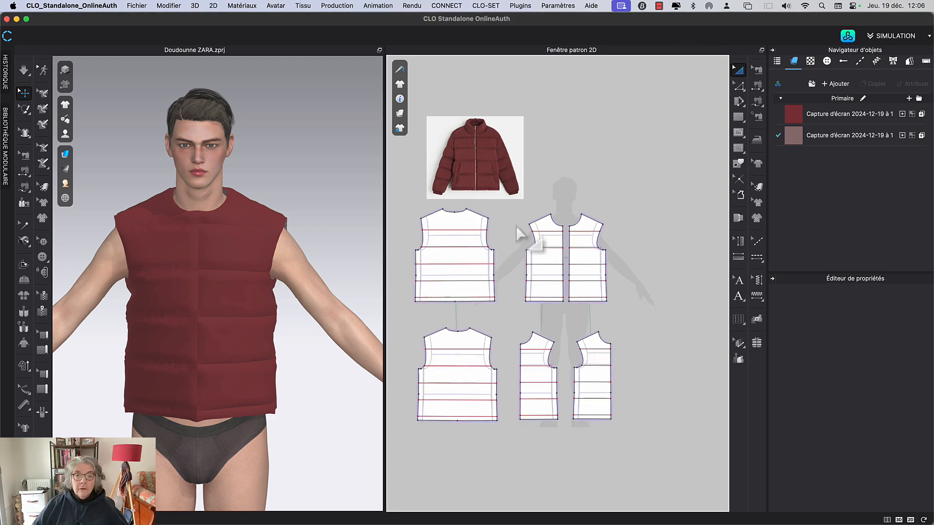
pyautogui.scroll(-4, 515, 225)
pyautogui.scroll(10, 516, 233)
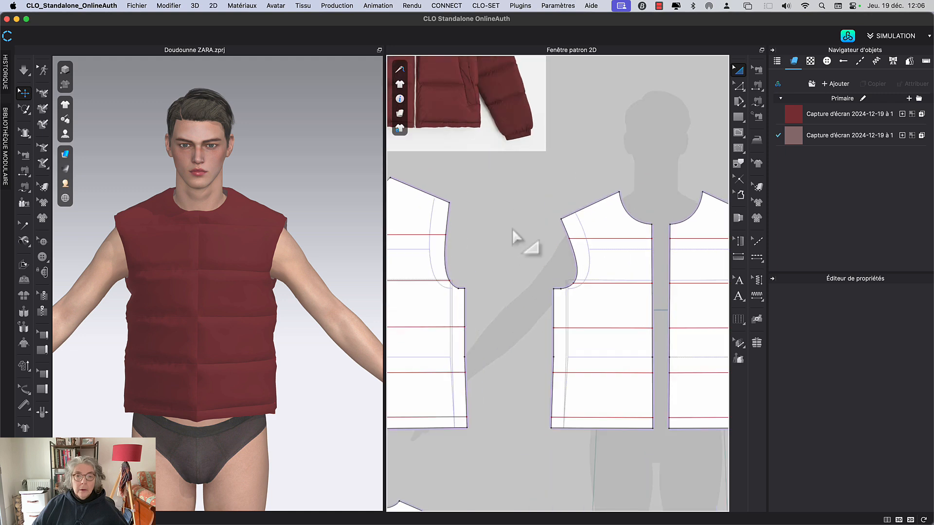
pyautogui.press('z')
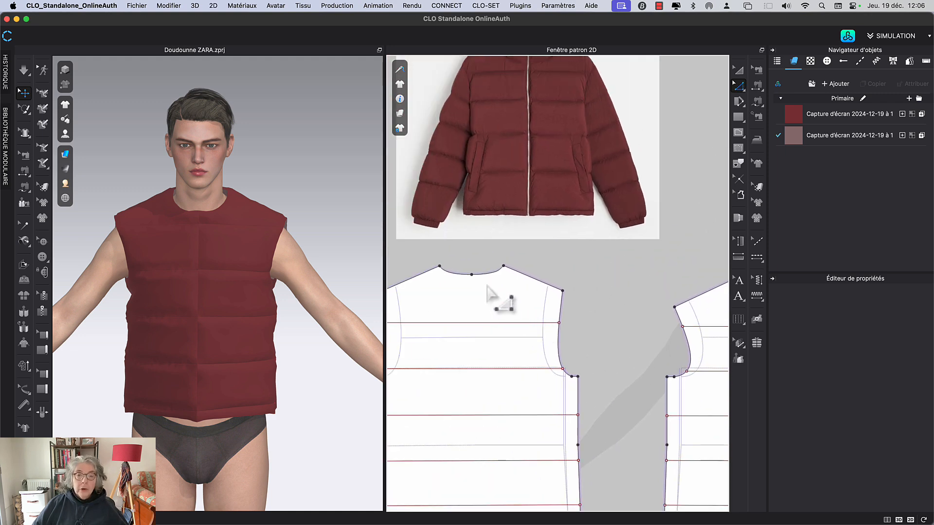
pyautogui.click(489, 276)
pyautogui.scroll(-4, 552, 277)
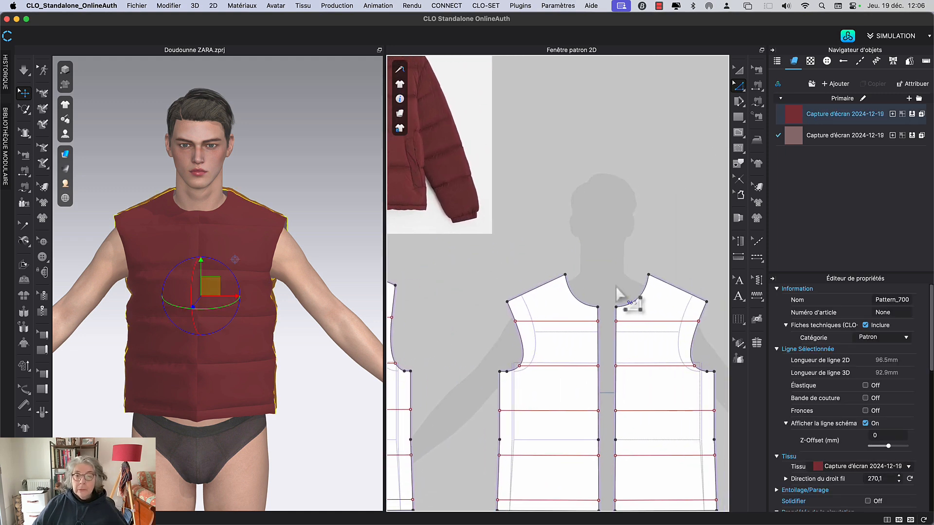
pyautogui.click(593, 307)
pyautogui.moveTo(564, 235); pyautogui.dragTo(639, 259, button='right')
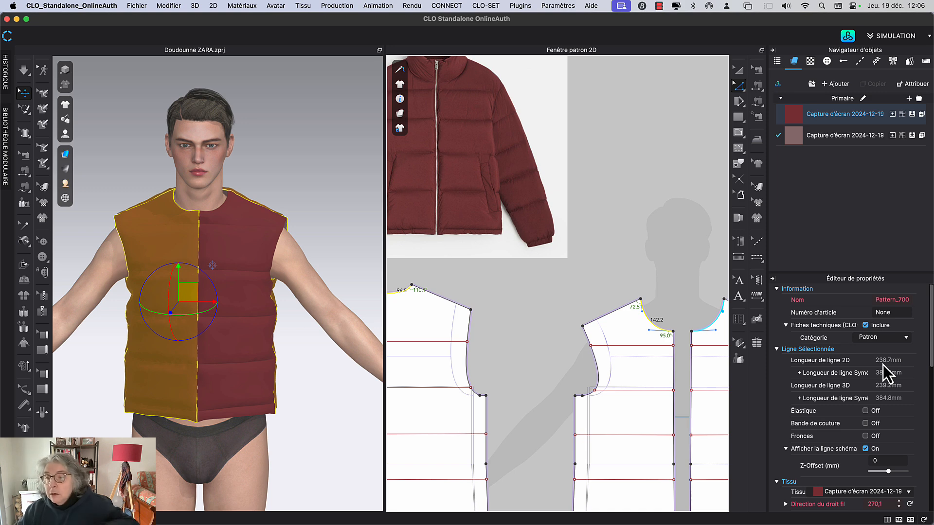
# Create a collar rectangle 238,7 mm wide and 70 mm high above the front bodice panels.
pyautogui.moveTo(568, 322); pyautogui.dragTo(540, 394, button='middle')
pyautogui.click(739, 116)
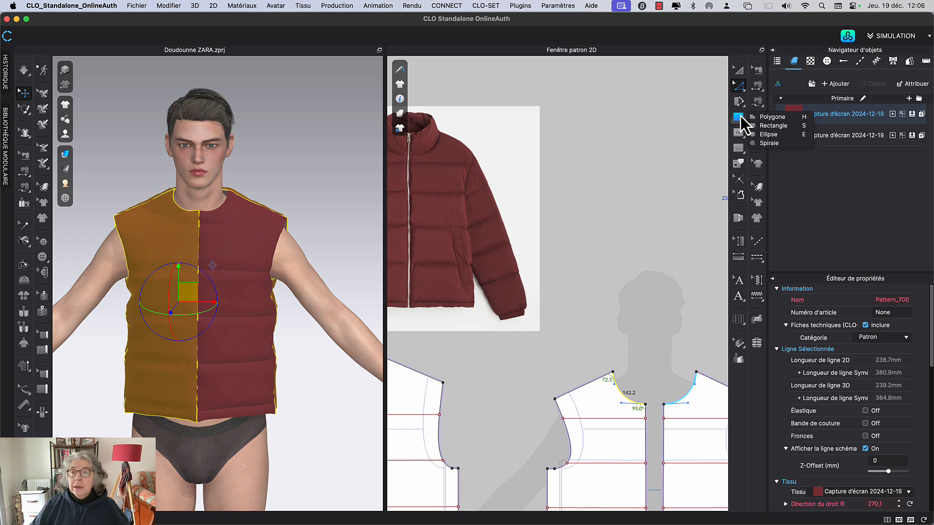
pyautogui.click(768, 126)
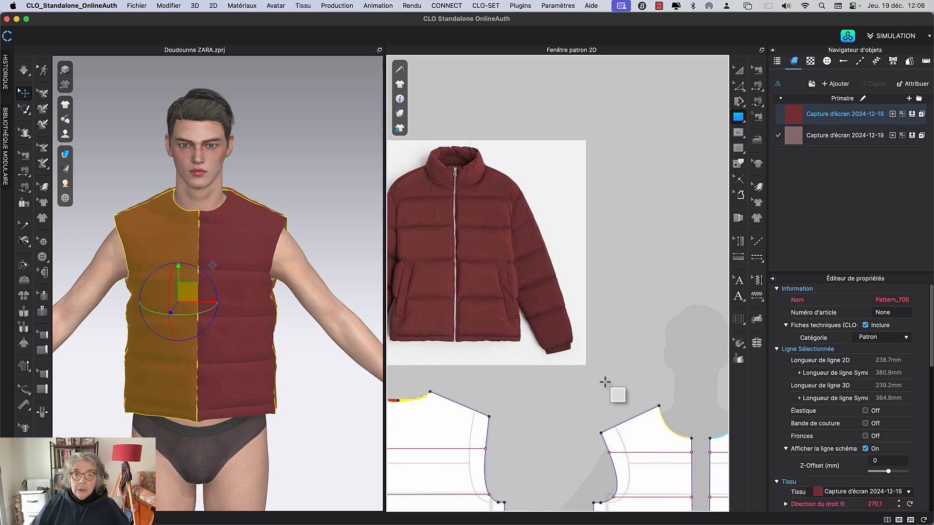
pyautogui.scroll(-5, 612, 386)
pyautogui.moveTo(506, 193); pyautogui.dragTo(462, 215, button='middle')
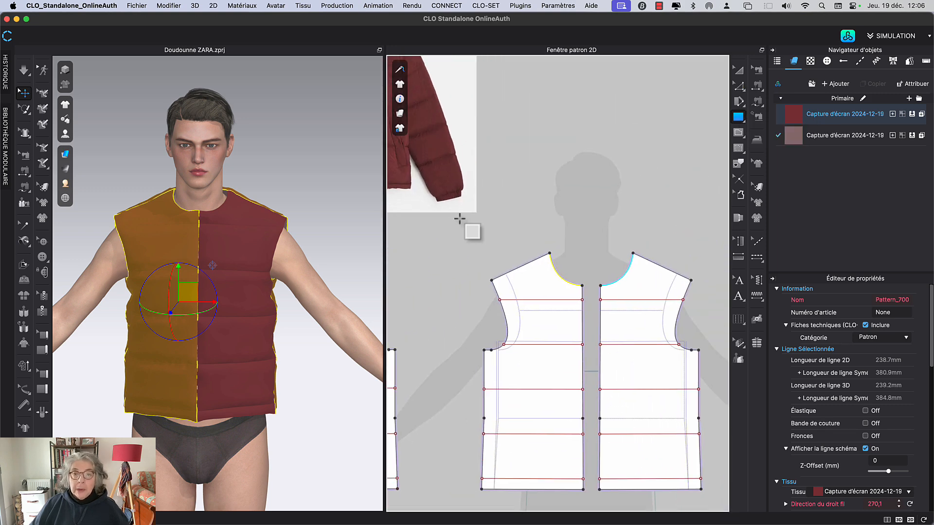
pyautogui.click(561, 165)
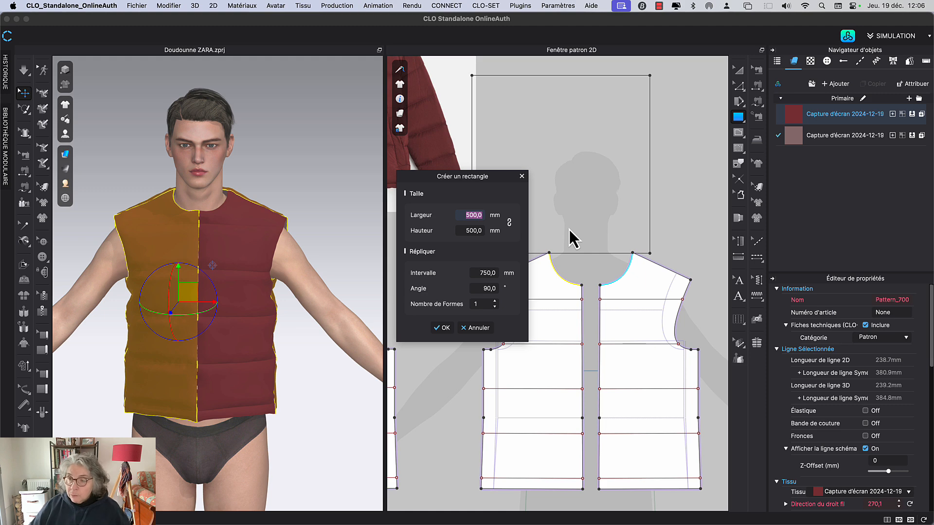
pyautogui.write('2')
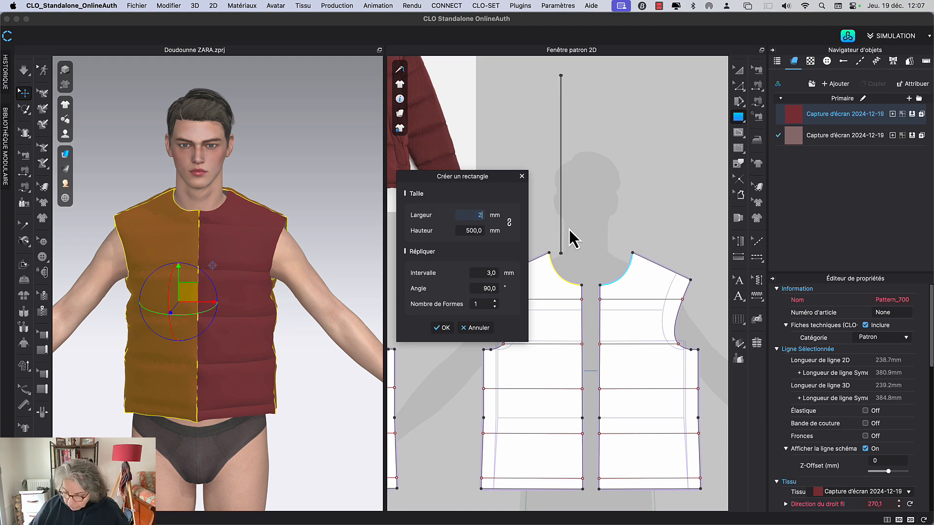
pyautogui.write('38,7')
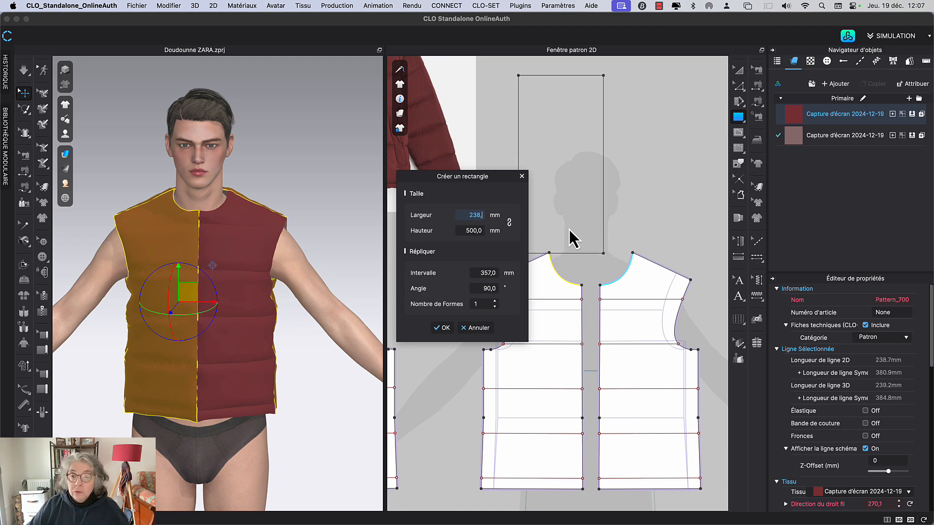
pyautogui.doubleClick(471, 230)
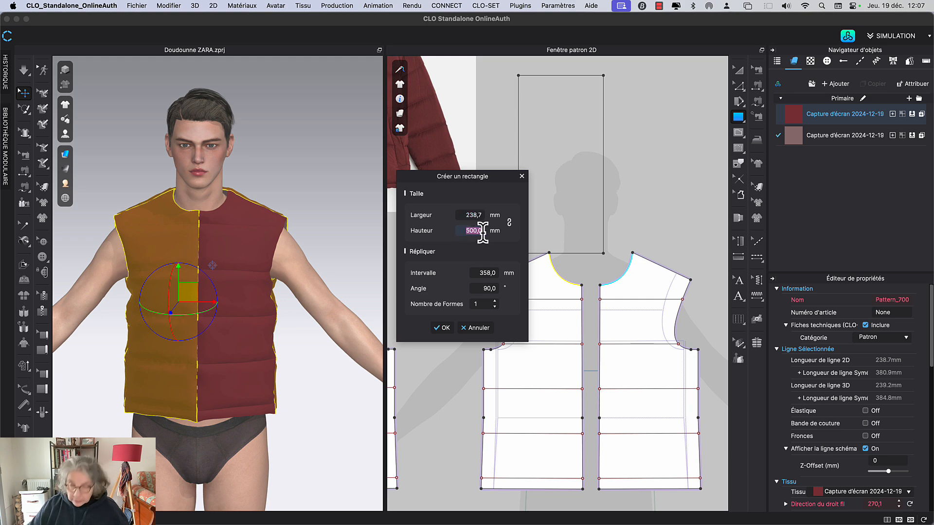
pyautogui.write('70')
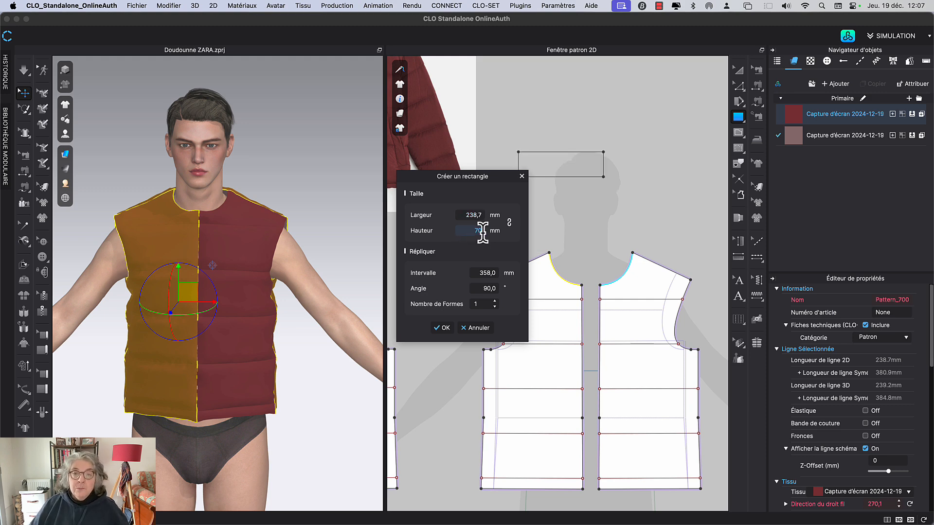
pyautogui.click(441, 327)
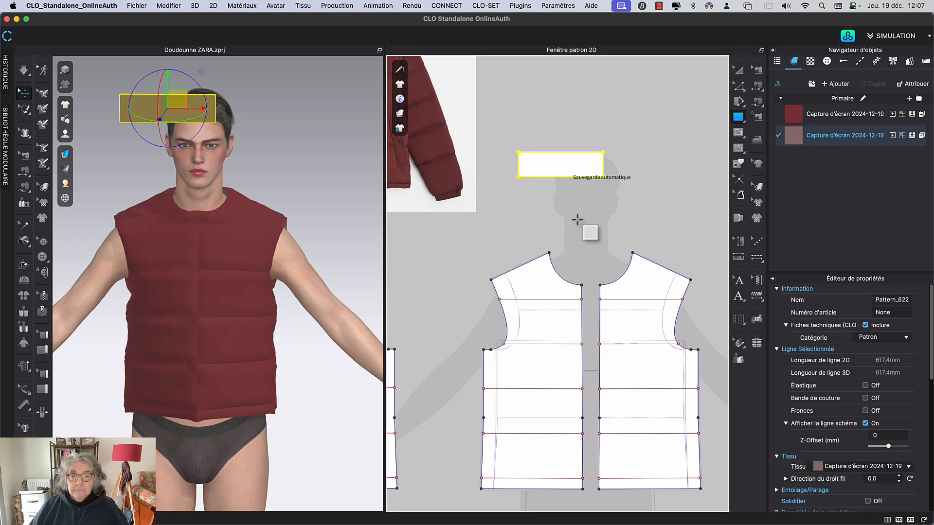
# Assign the burgundy outer fabric to the new collar rectangle and deselect the pattern.
pyautogui.click(742, 72)
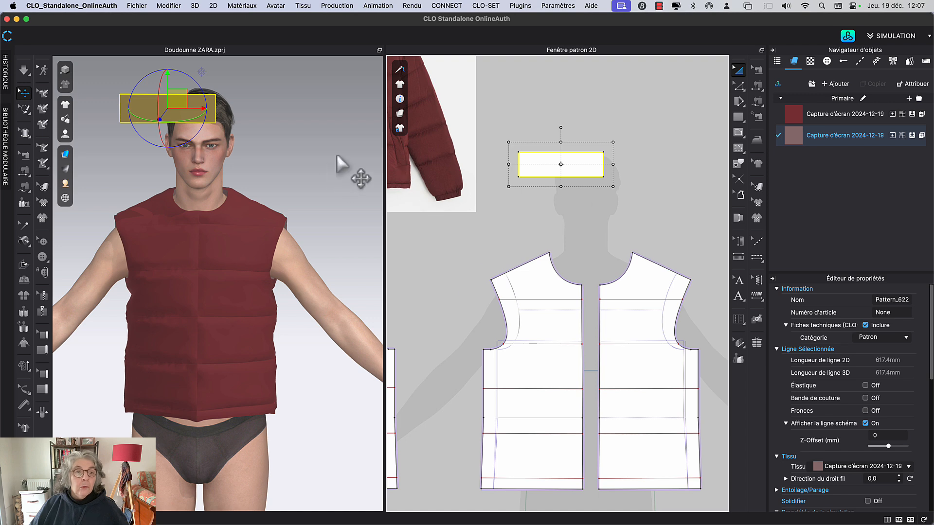
pyautogui.moveTo(344, 164); pyautogui.dragTo(360, 227, button='middle')
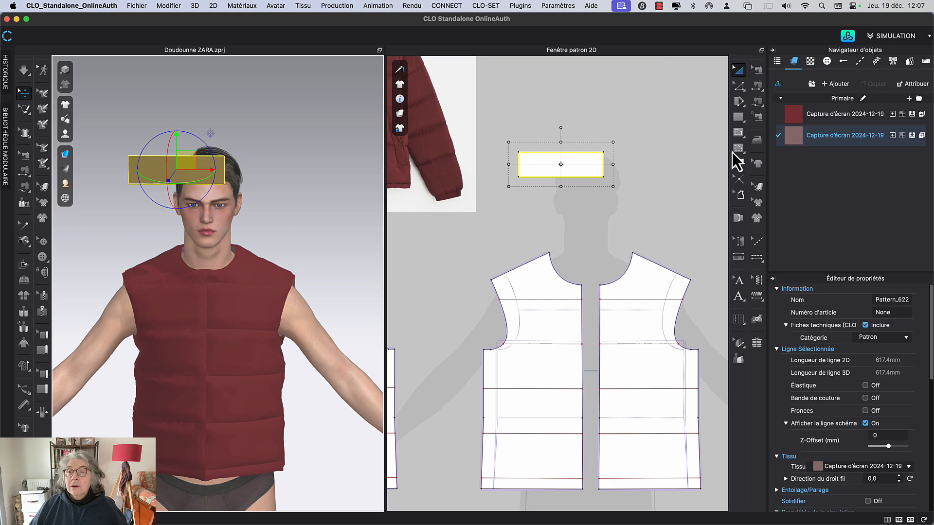
pyautogui.click(580, 165)
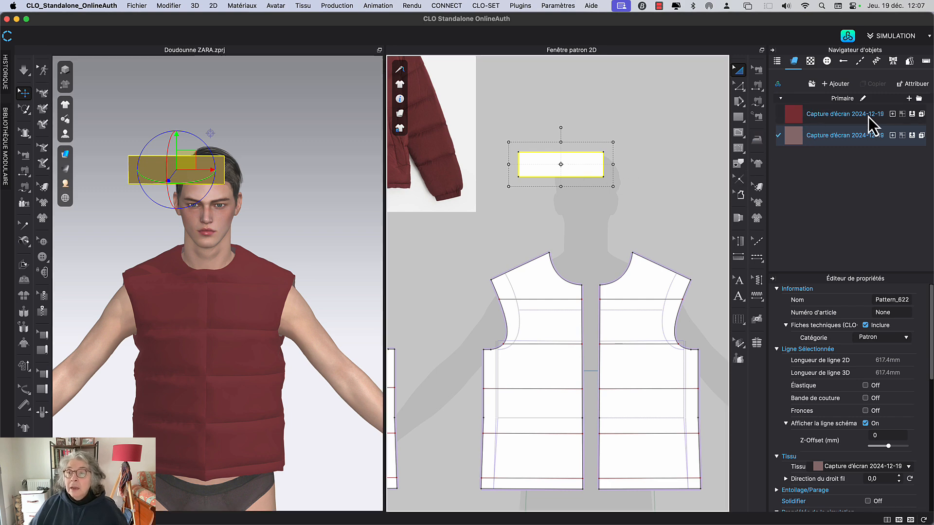
pyautogui.click(912, 114)
pyautogui.moveTo(530, 215); pyautogui.dragTo(586, 162, button='middle')
pyautogui.click(531, 215)
# Measure the half neckline of the outer back panel.
pyautogui.scroll(2, 536, 208)
pyautogui.scroll(2, 541, 260)
pyautogui.scroll(2, 546, 269)
pyautogui.scroll(-3, 441, 249)
pyautogui.moveTo(433, 263); pyautogui.dragTo(692, 221, button='middle')
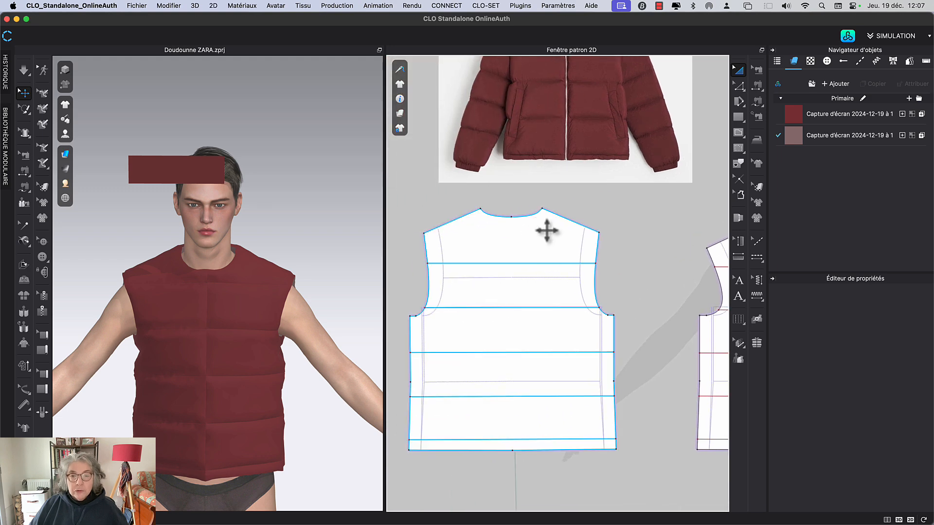
pyautogui.press('z')
pyautogui.click(529, 215)
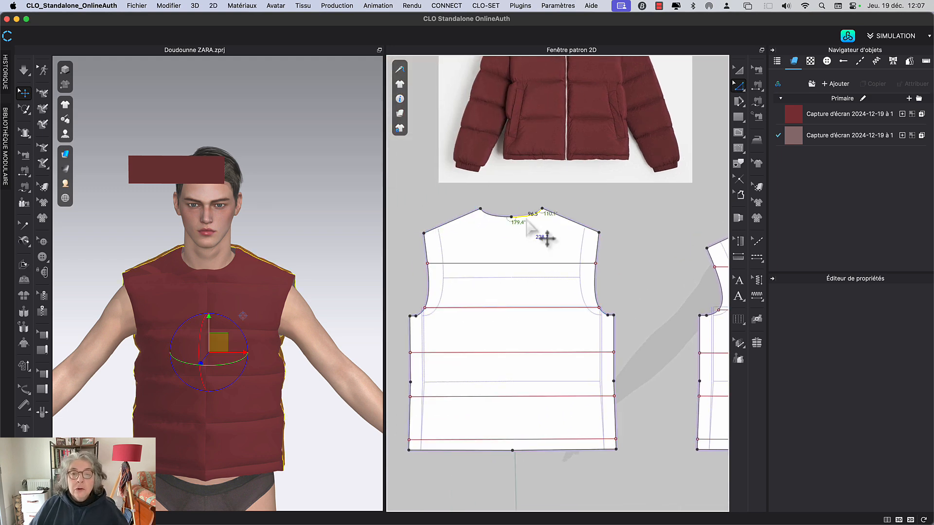
# Split the collar rectangle's lower edge into two lines, the center-back segment measuring 96,5 mm.
pyautogui.moveTo(605, 224); pyautogui.dragTo(447, 270, button='middle')
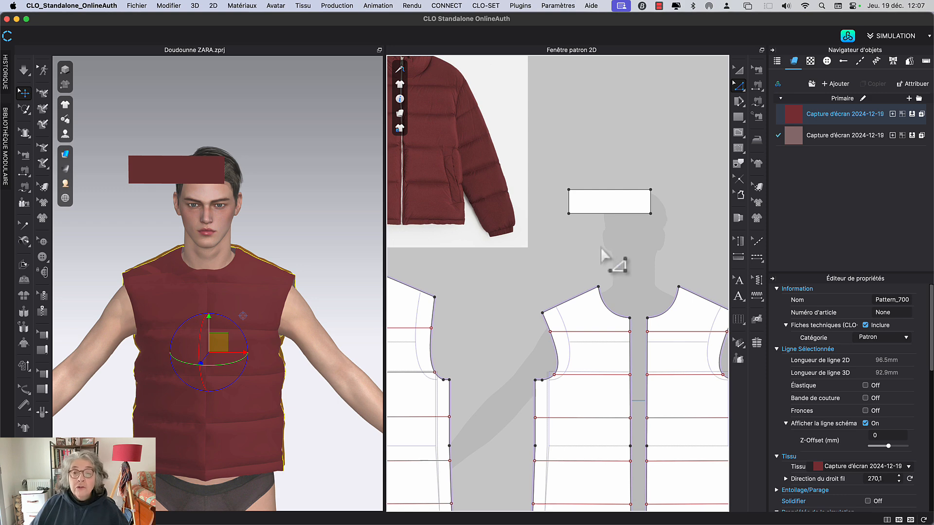
pyautogui.press('x')
pyautogui.rightClick(601, 217)
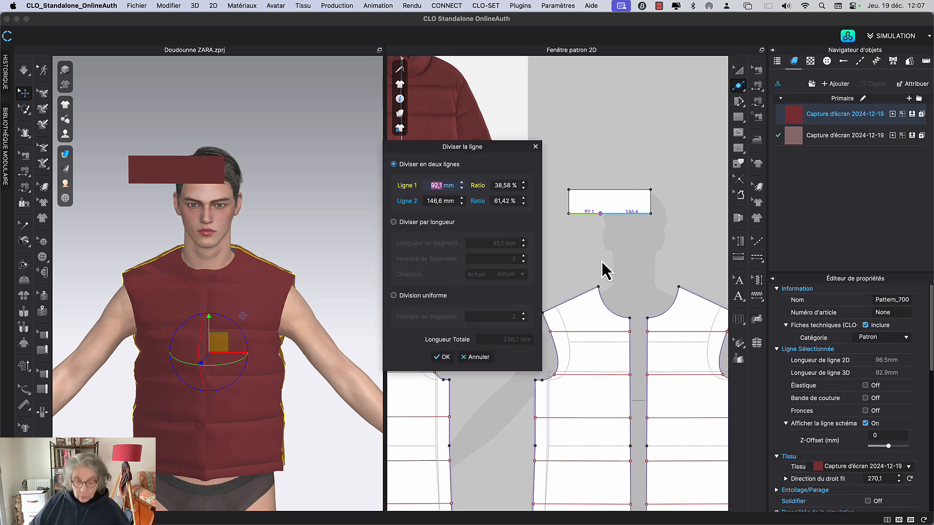
pyautogui.write('96')
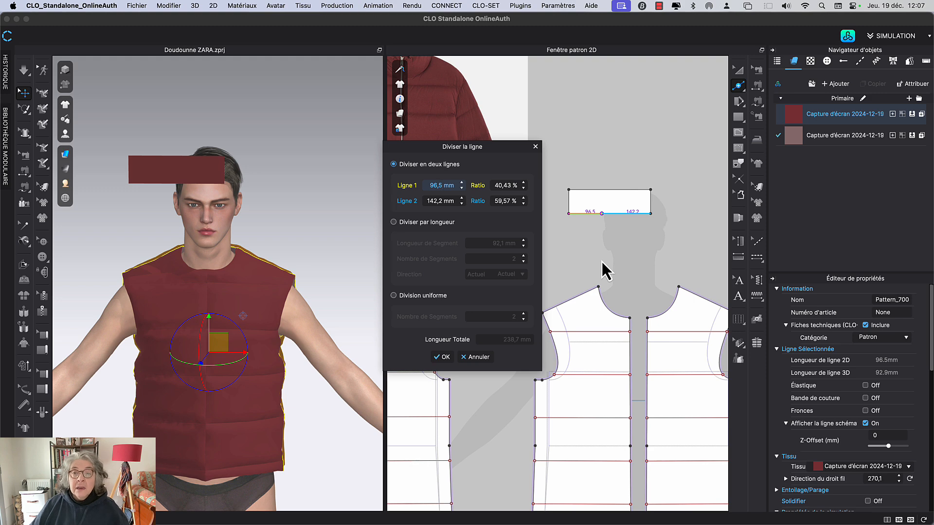
pyautogui.click(443, 357)
pyautogui.scroll(3, 647, 275)
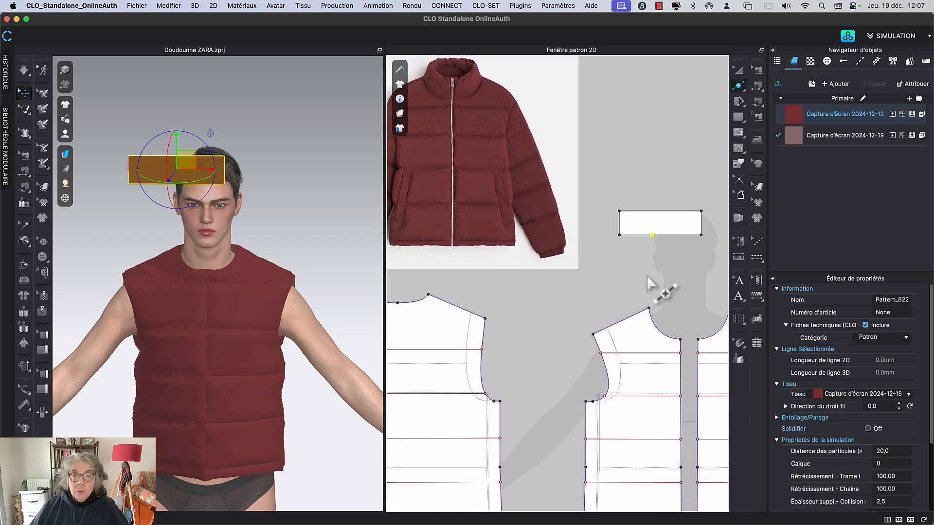
# Add a matching point on the collar's upper edge, aligned with the split point on the lower edge.
pyautogui.moveTo(647, 275); pyautogui.dragTo(599, 284, button='middle')
pyautogui.press('z')
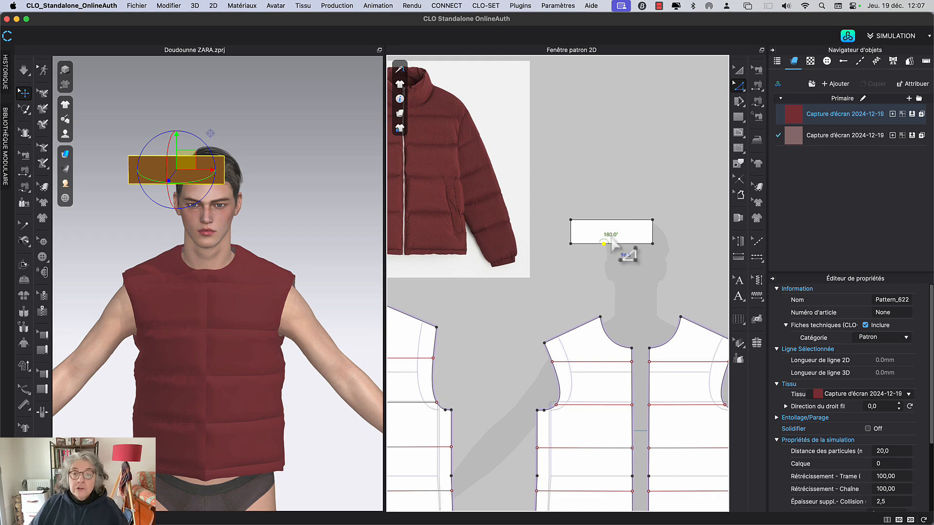
pyautogui.press('x')
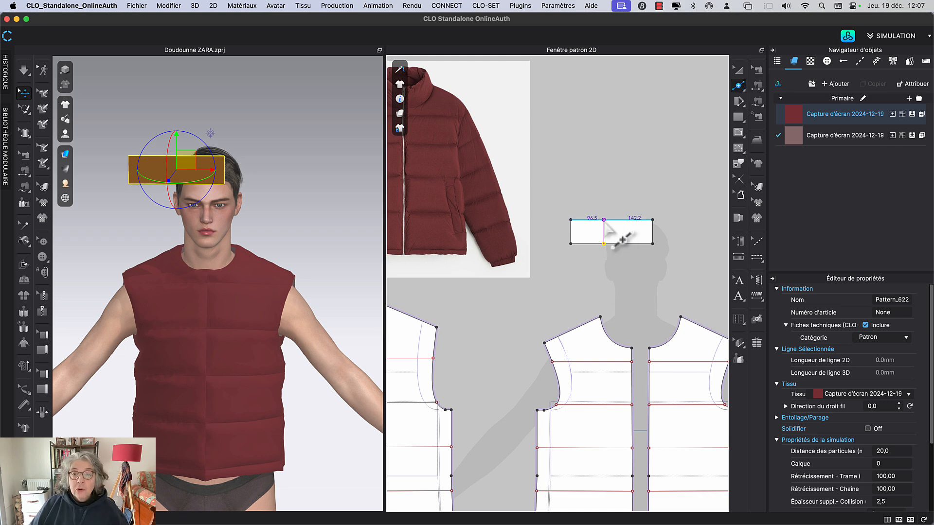
# Select the front segments of the collar's upper and lower edges for Volume (ligne) and set the direction to Fin.
pyautogui.moveTo(637, 299); pyautogui.dragTo(600, 312, button='middle')
pyautogui.click(741, 108)
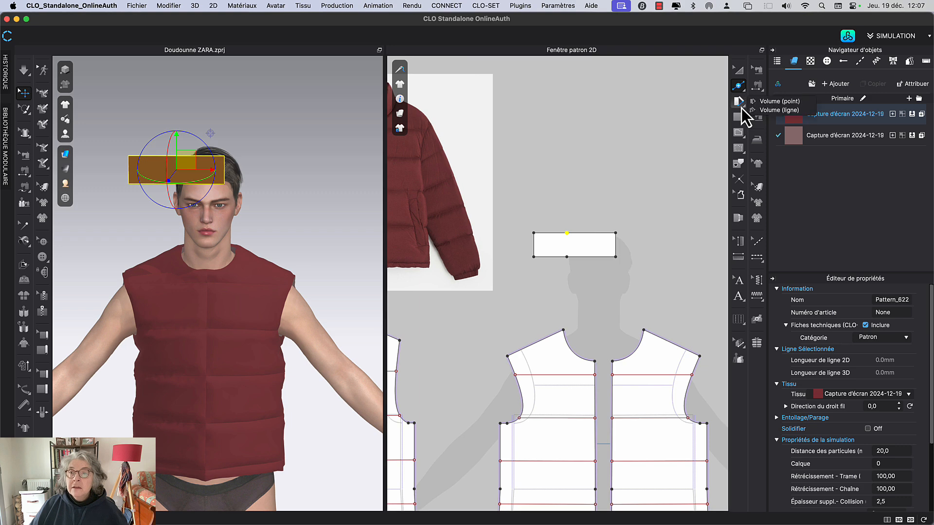
pyautogui.click(779, 110)
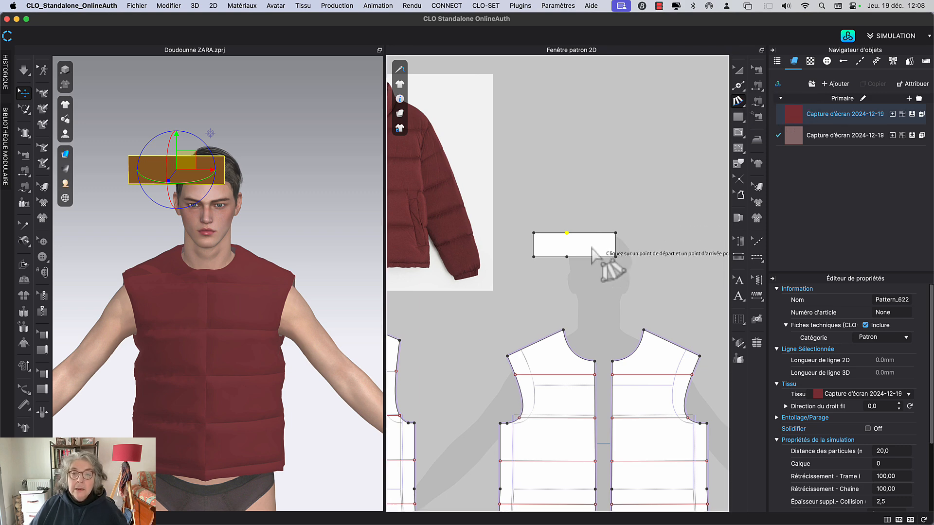
pyautogui.click(567, 233)
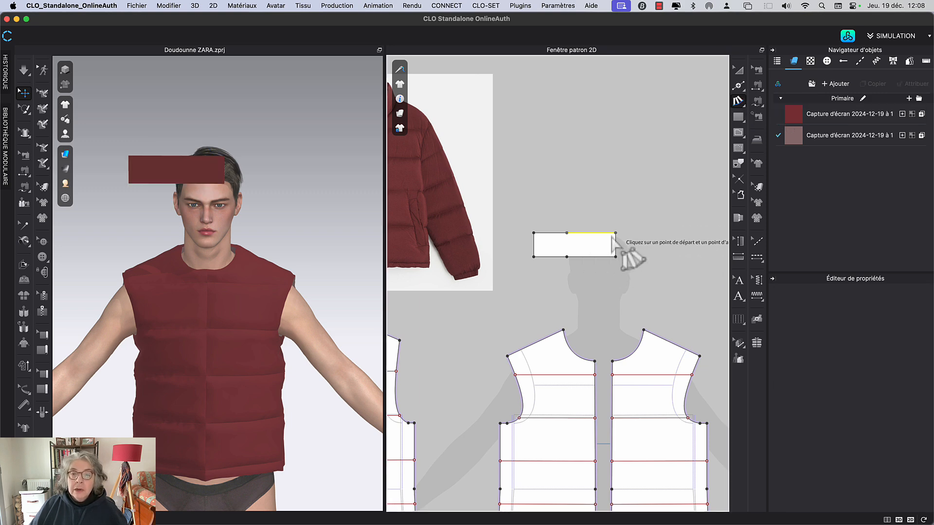
pyautogui.click(615, 234)
pyautogui.click(567, 257)
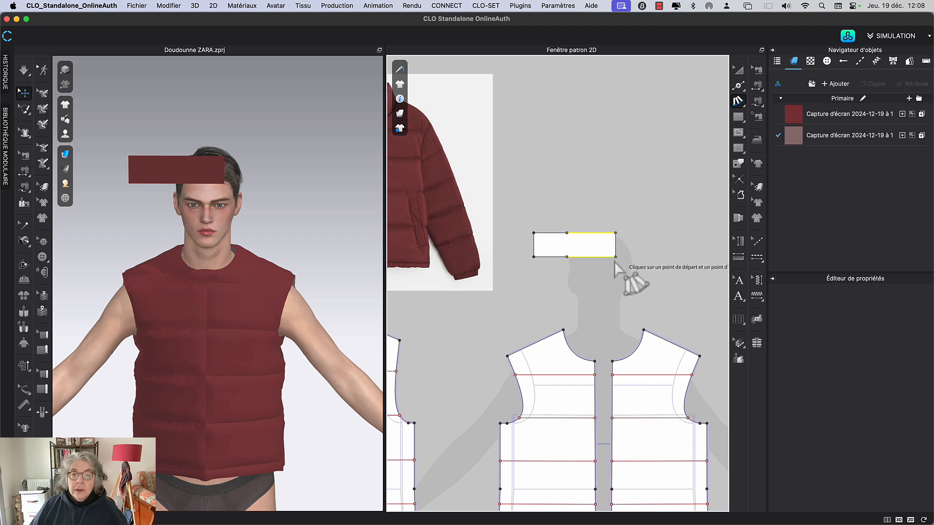
pyautogui.click(616, 257)
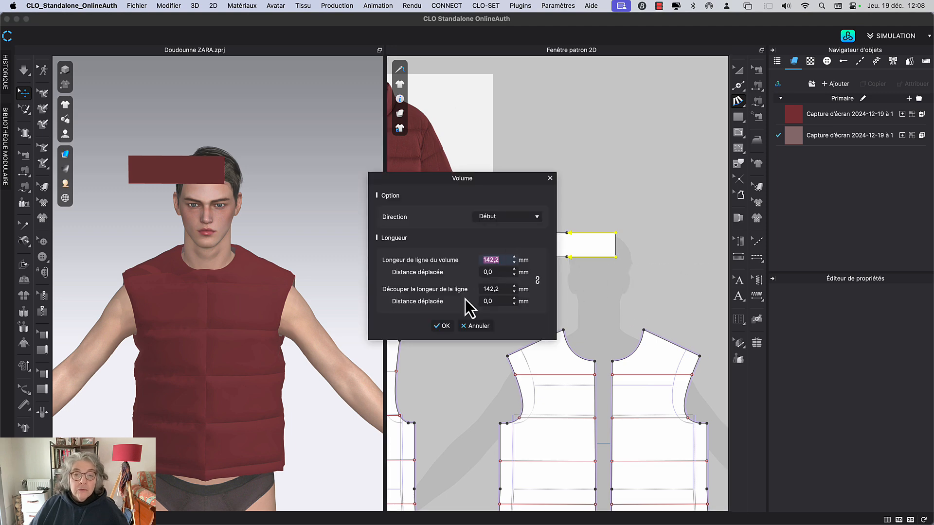
pyautogui.click(506, 218)
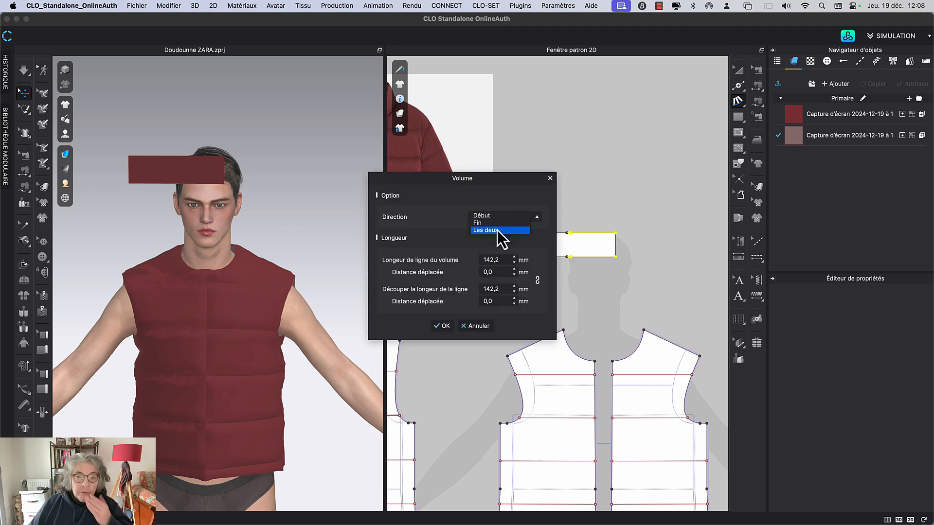
pyautogui.click(493, 225)
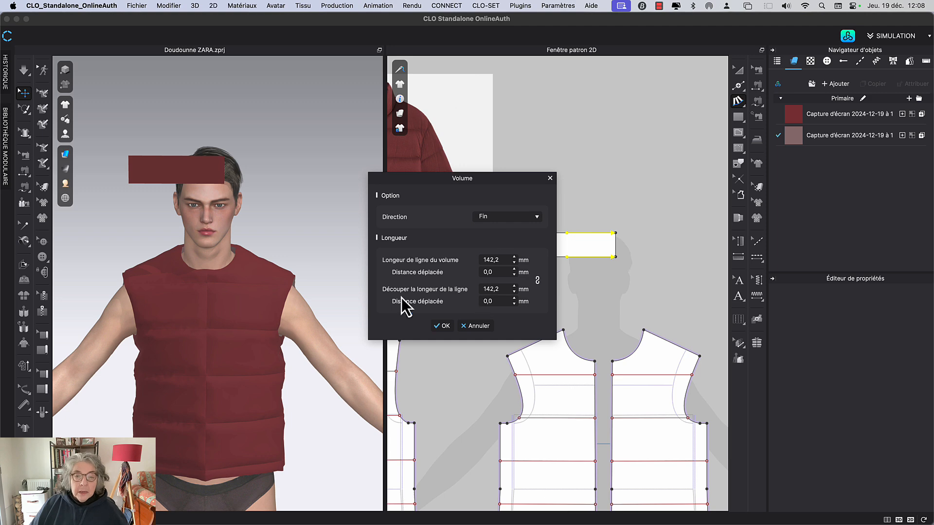
pyautogui.click(502, 263)
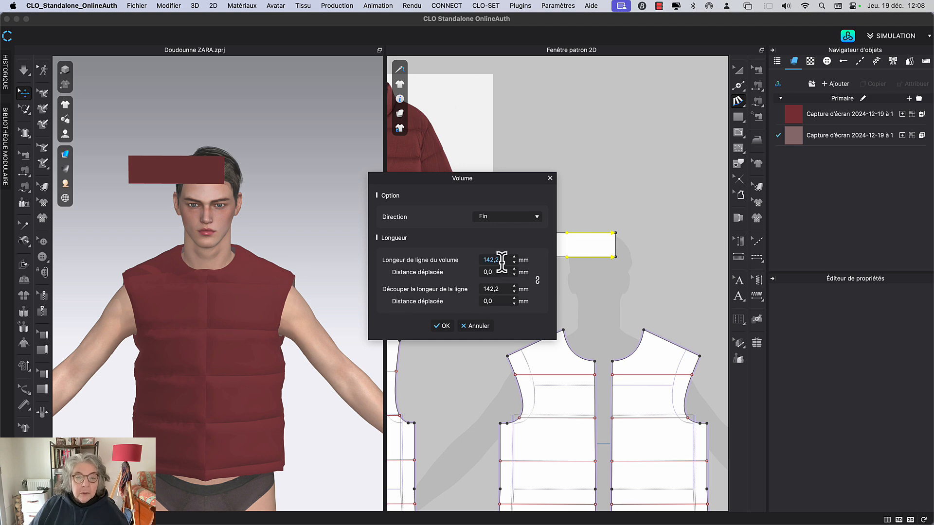
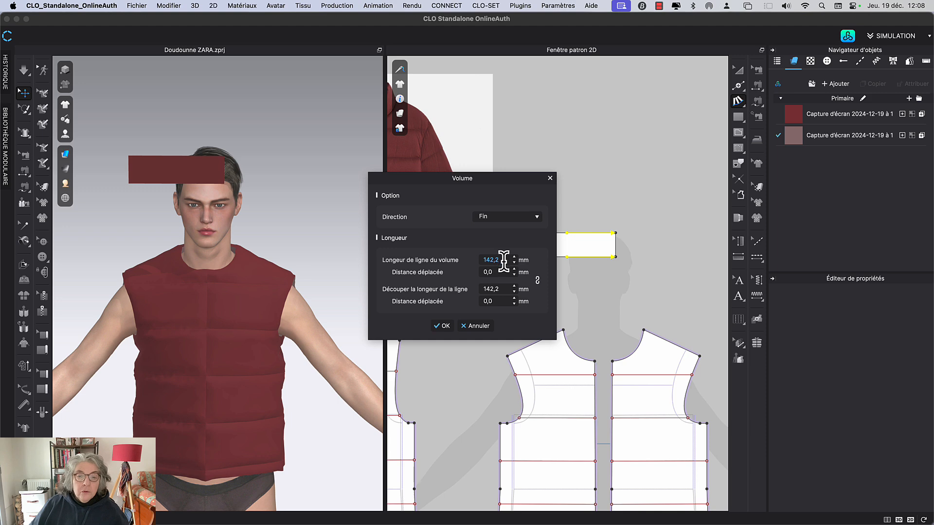
# Try displacement distances of 20 mm and -20 mm for the collar's upper front segment.
pyautogui.click(497, 272)
pyautogui.doubleClick(499, 272)
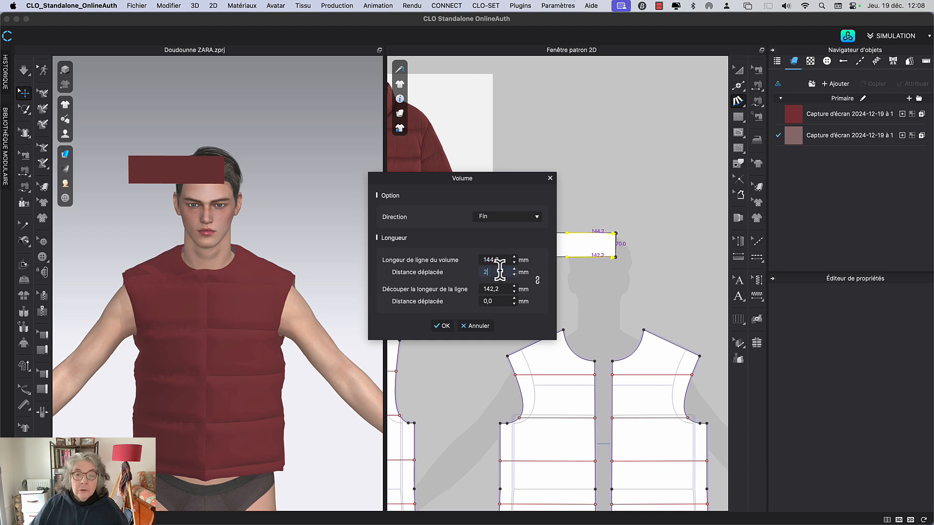
pyautogui.write('20')
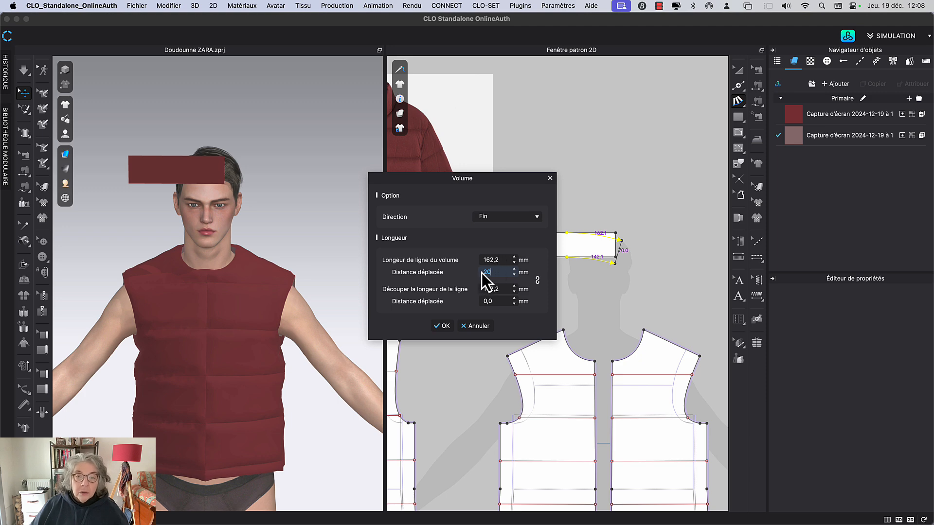
pyautogui.doubleClick(494, 272)
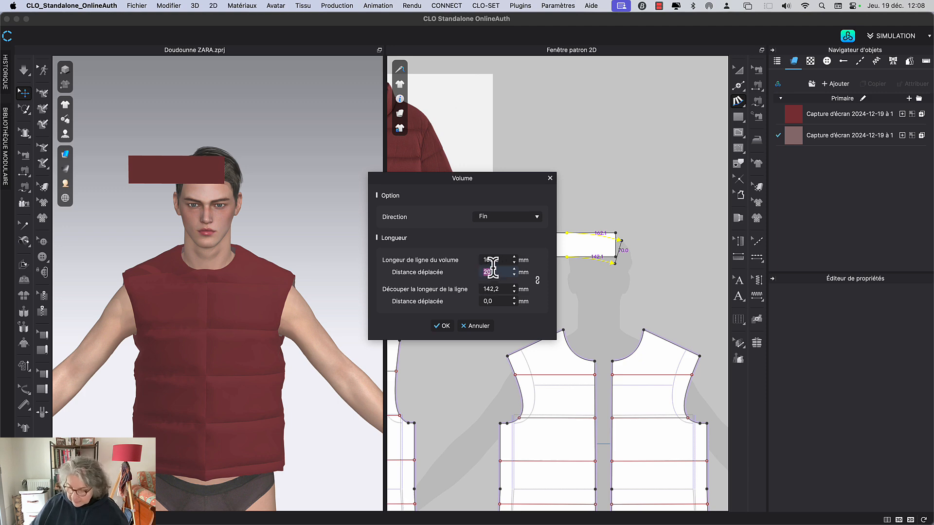
pyautogui.write('-20')
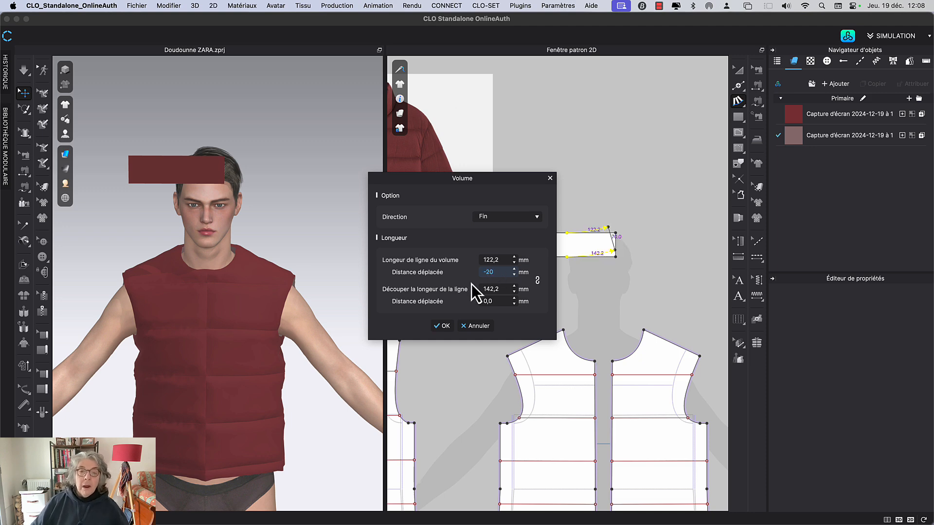
# Shorten the collar's upper front segment with a displacement distance of -30 mm and apply the volume change.
pyautogui.moveTo(481, 179); pyautogui.dragTo(426, 160)
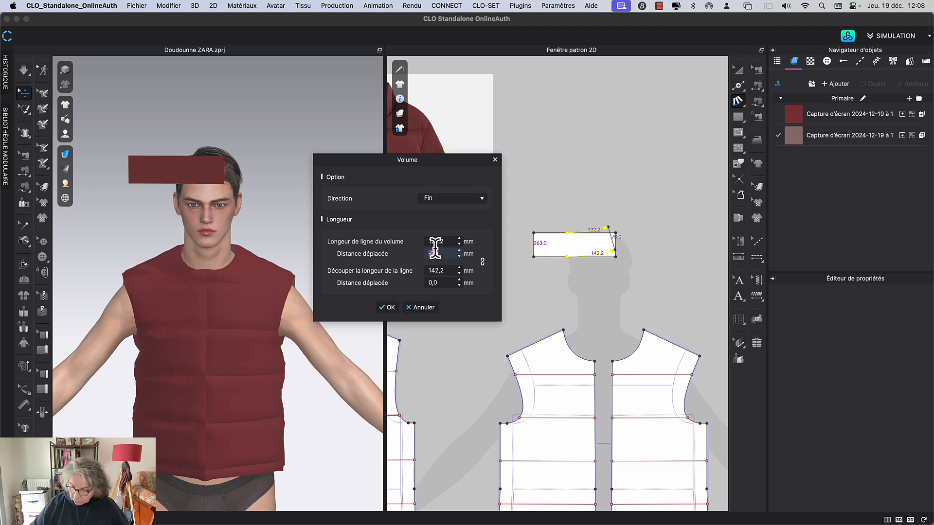
pyautogui.write('30')
pyautogui.press('Return')
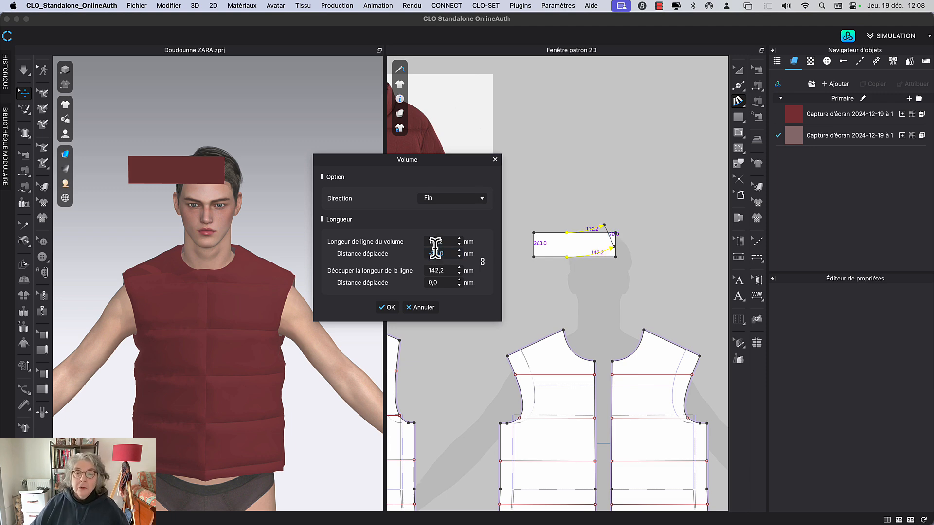
pyautogui.click(392, 308)
# Unfold the half collar across its center-back edge with symmetric editing and sewing (avec couture).
pyautogui.moveTo(626, 290); pyautogui.dragTo(613, 331, button='middle')
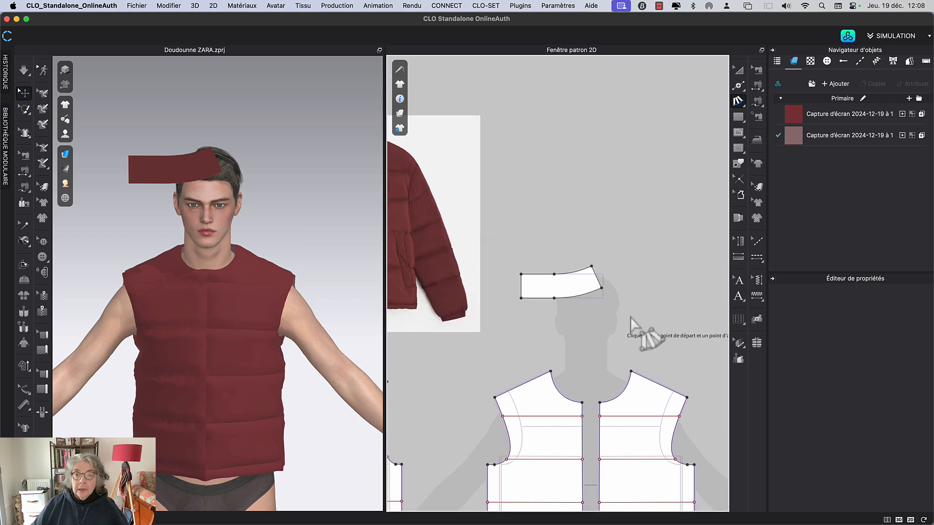
pyautogui.click(742, 73)
pyautogui.moveTo(528, 217); pyautogui.dragTo(567, 187, button='middle')
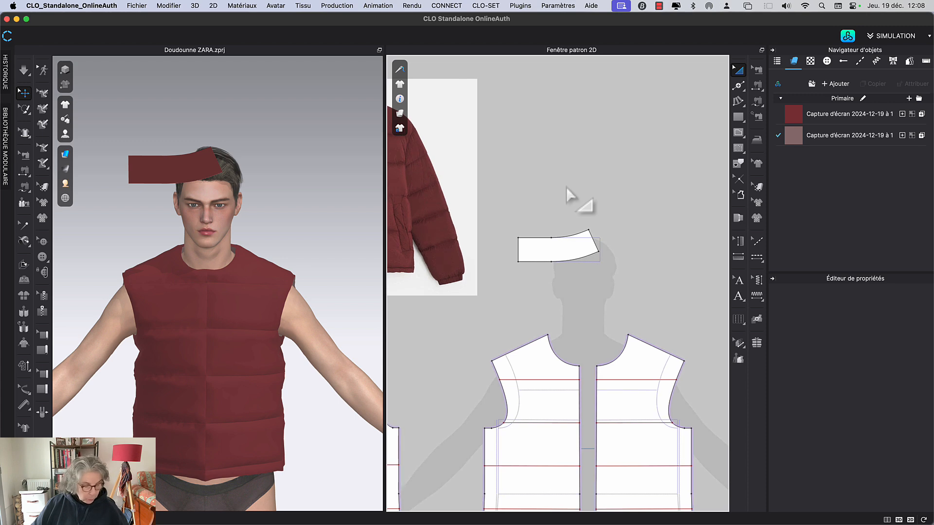
pyautogui.press('z')
pyautogui.scroll(3, 589, 214)
pyautogui.scroll(-4, 574, 238)
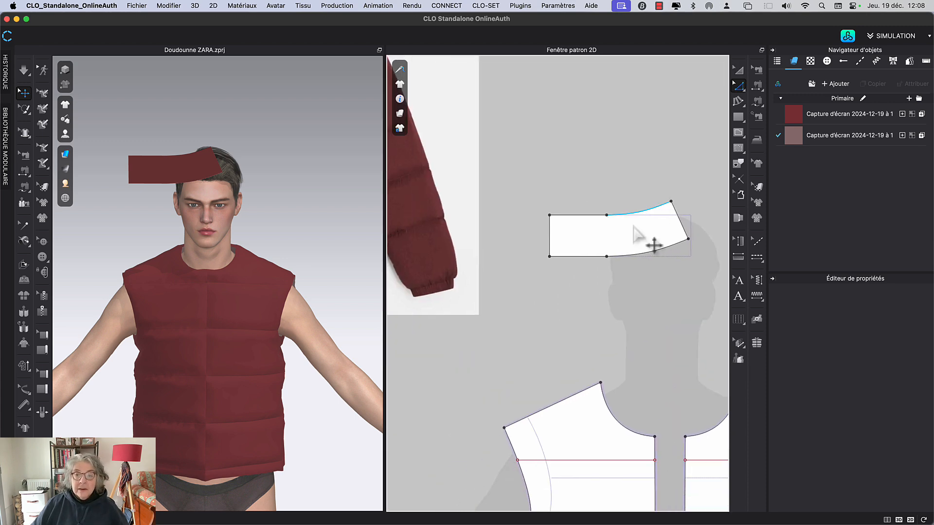
pyautogui.moveTo(607, 282); pyautogui.dragTo(615, 296, button='middle')
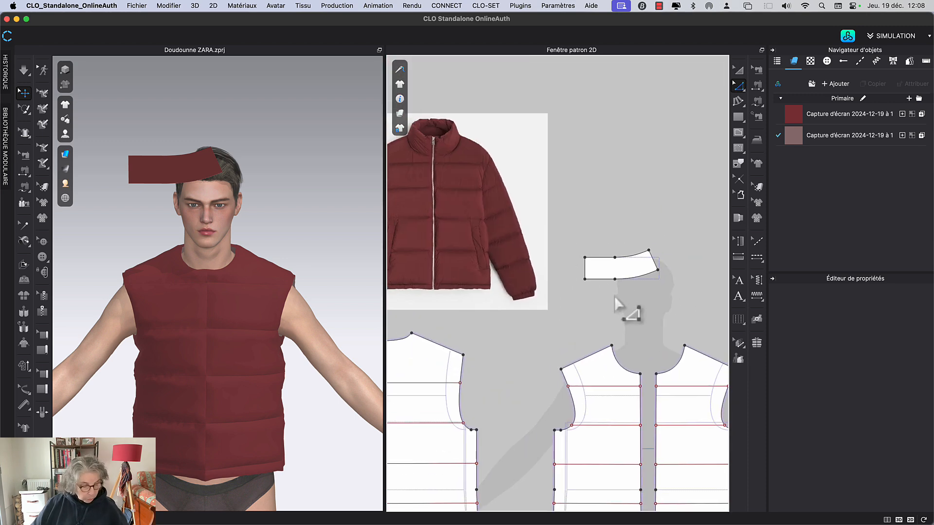
pyautogui.click(587, 267)
pyautogui.rightClick(587, 268)
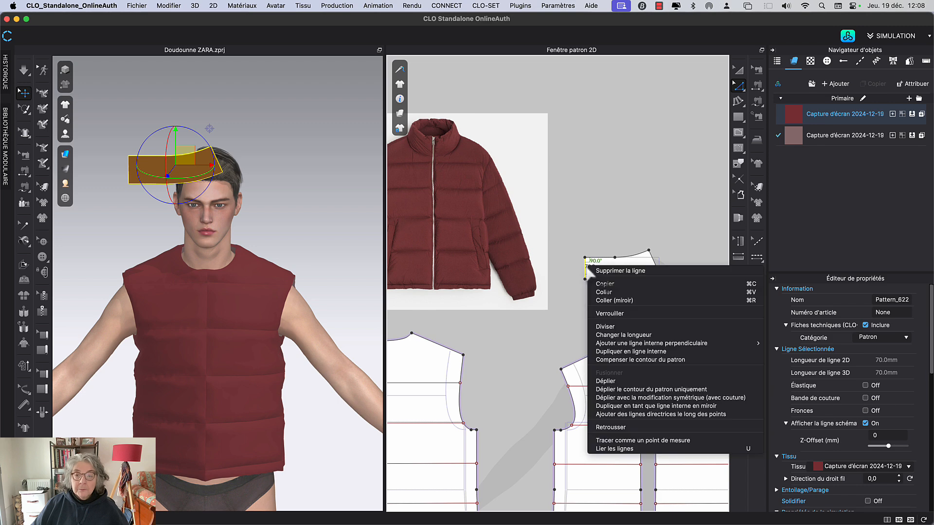
pyautogui.click(647, 397)
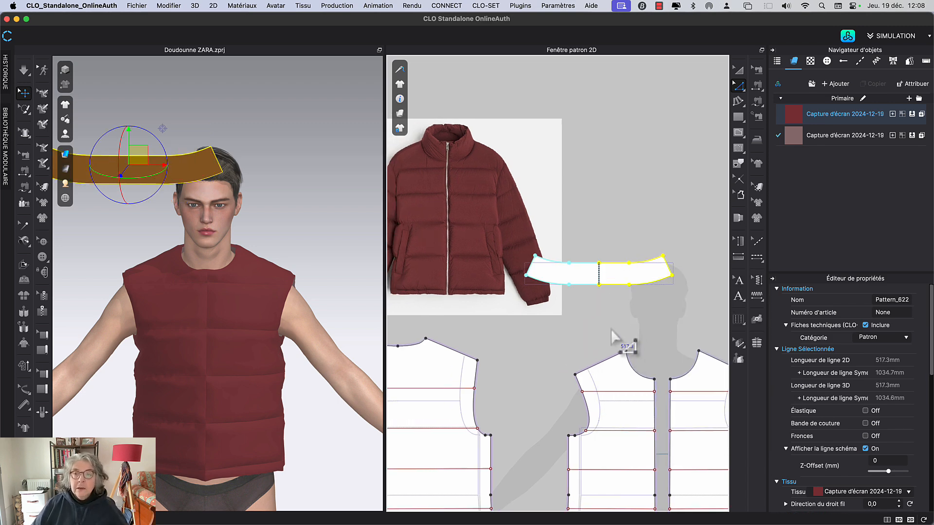
# Move the unfolded collar pattern just above the neckline of the outer back panel and deselect it.
pyautogui.click(737, 72)
pyautogui.hscroll(3, 602, 188)
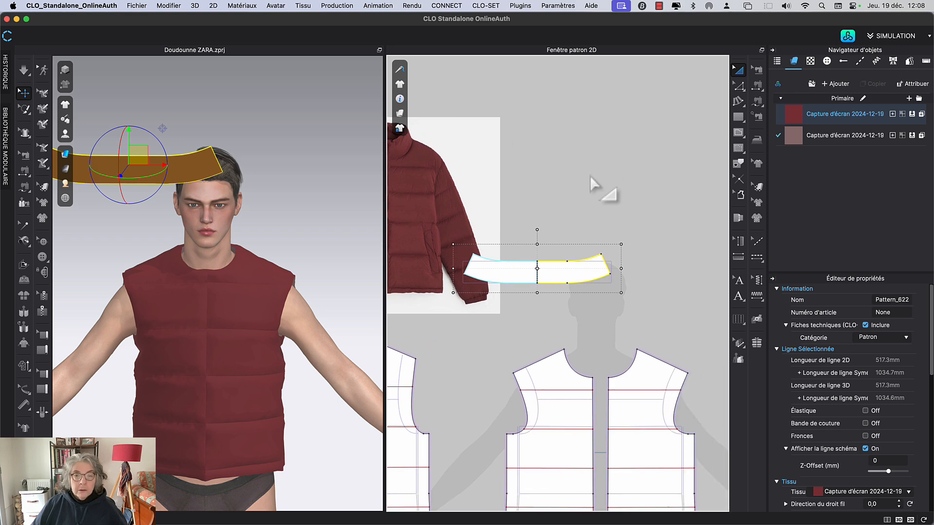
pyautogui.moveTo(594, 273); pyautogui.dragTo(652, 320)
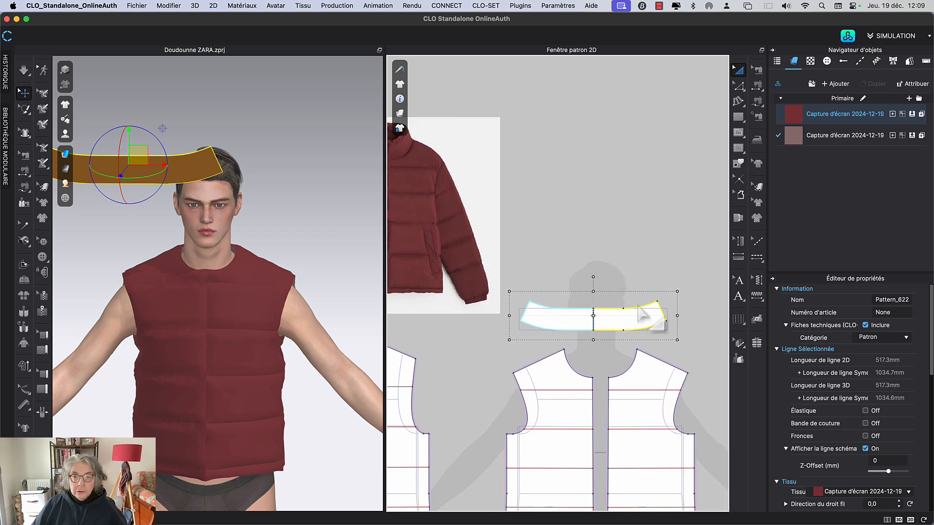
pyautogui.scroll(-5, 614, 153)
pyautogui.hscroll(-5, 611, 153)
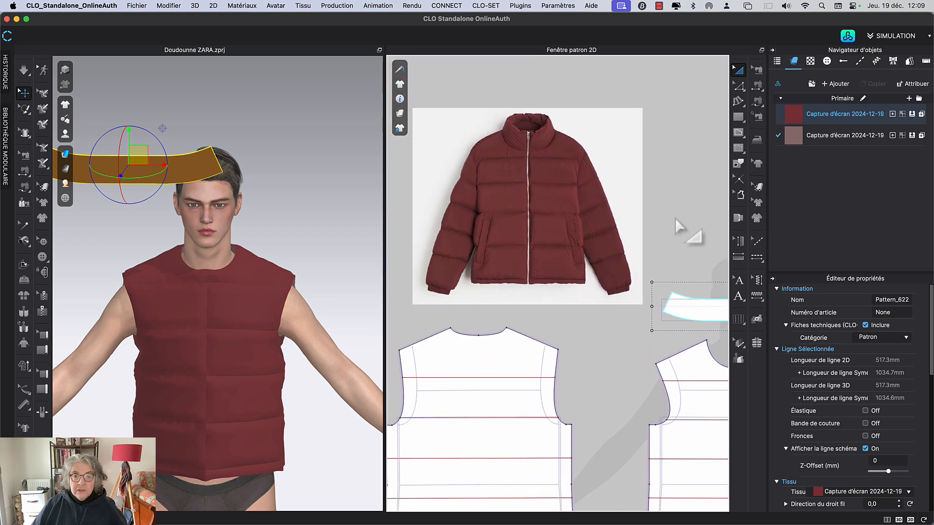
pyautogui.scroll(-1, 694, 228)
pyautogui.moveTo(669, 234); pyautogui.dragTo(433, 232)
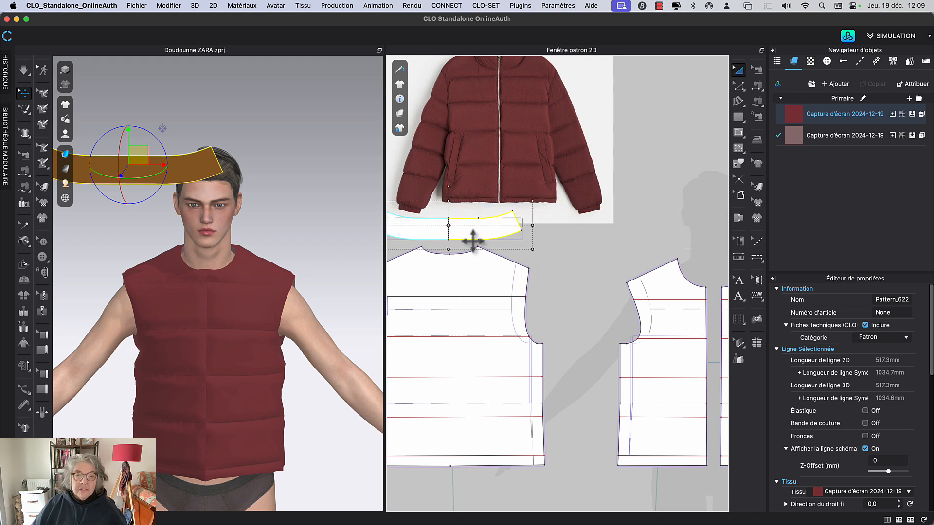
pyautogui.click(558, 249)
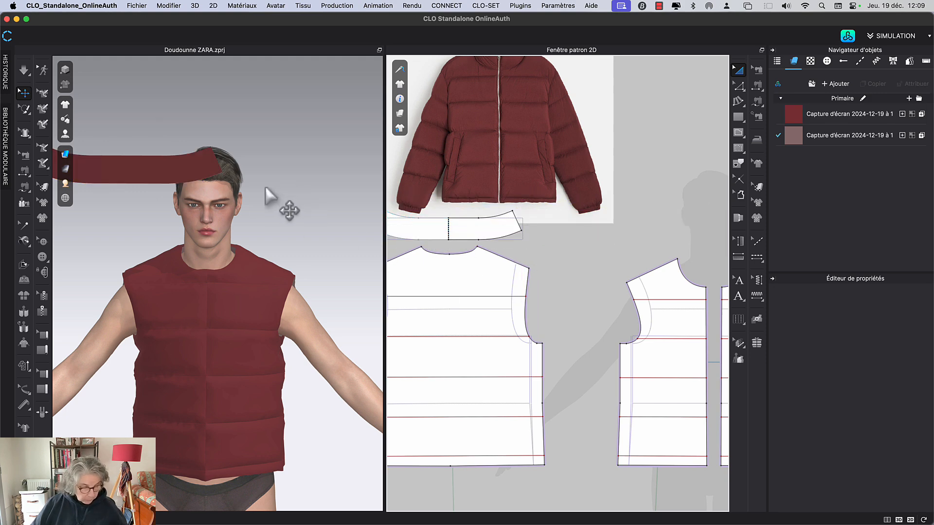
# Show the avatar's arrangement points and place the collar on the one at the back of the neck.
pyautogui.hotkey('shift', 'f')
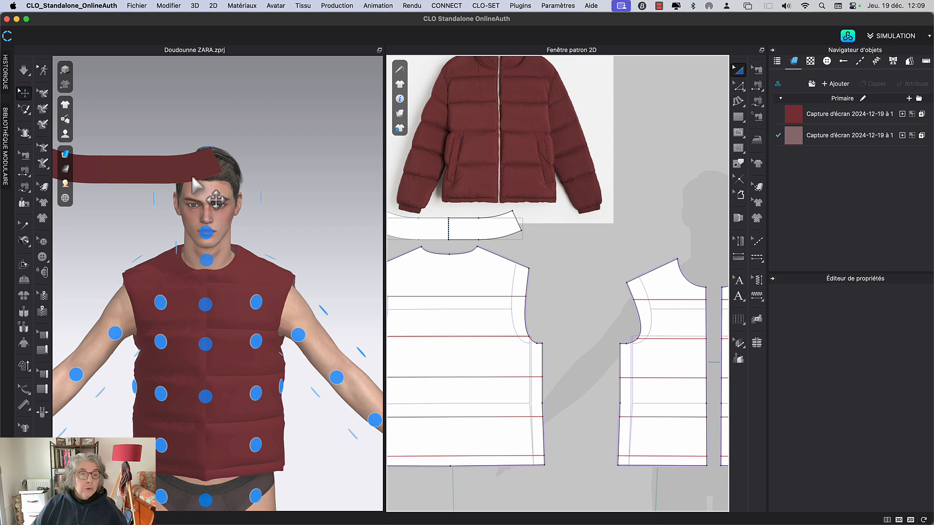
pyautogui.click(197, 184)
pyautogui.moveTo(312, 229); pyautogui.dragTo(203, 226, button='right')
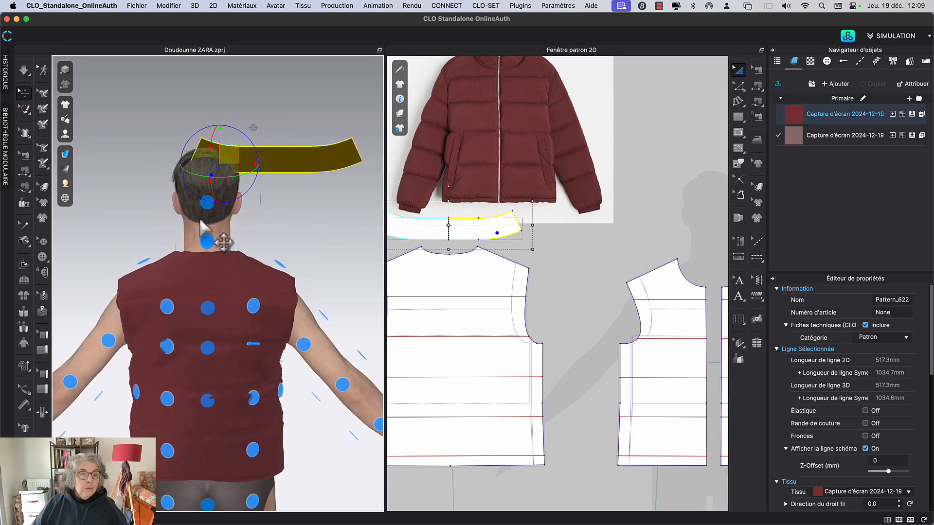
pyautogui.click(208, 242)
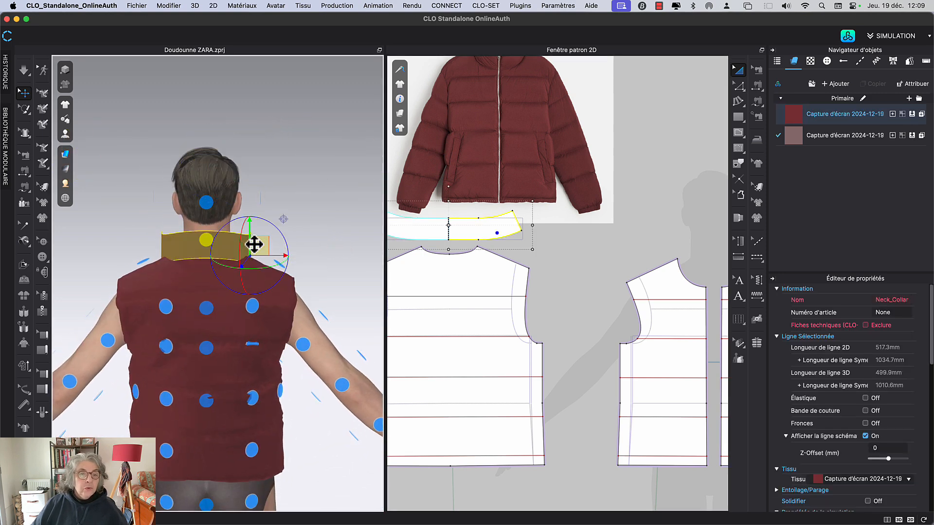
# Raise the collar slightly above the back neckline on the avatar and deselect it.
pyautogui.moveTo(254, 244); pyautogui.dragTo(255, 229)
pyautogui.click(315, 155)
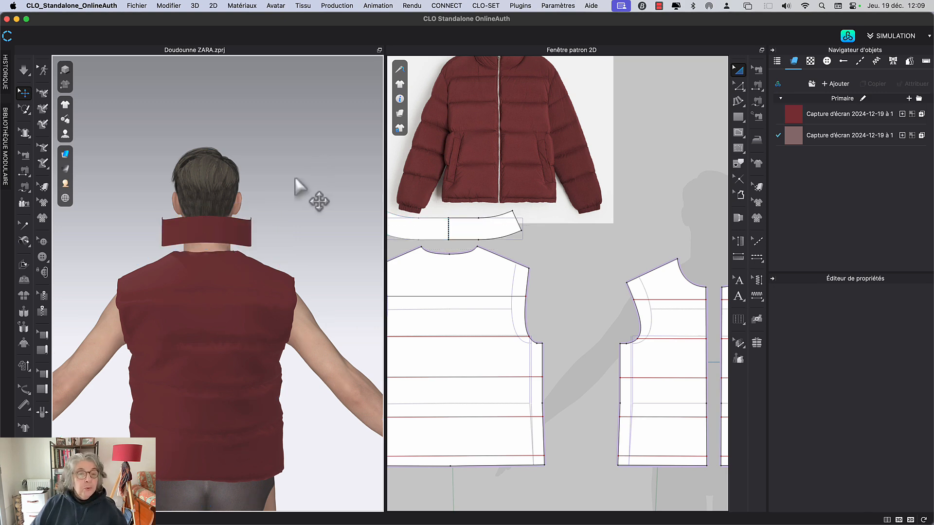
pyautogui.press('space')
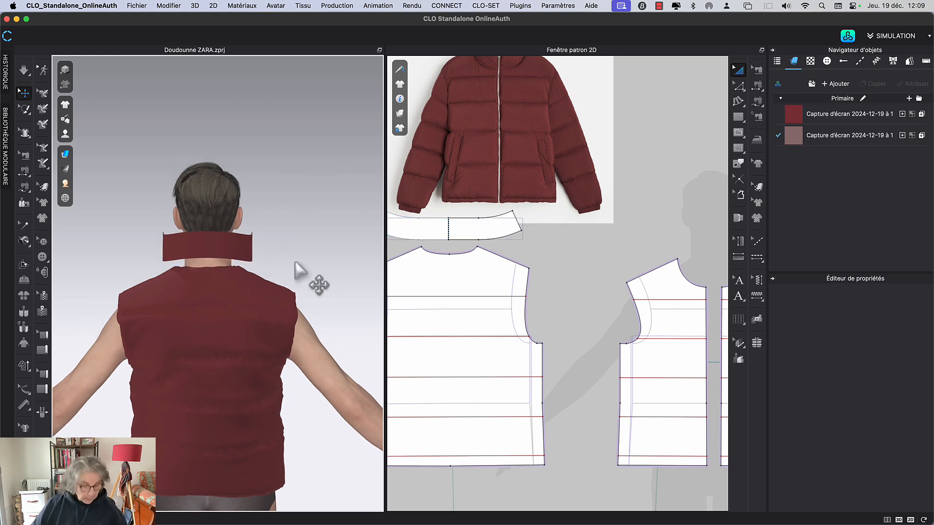
# Sew the lower edge of the collar's right back segment to the right half of the back panel's neckline.
pyautogui.press('n')
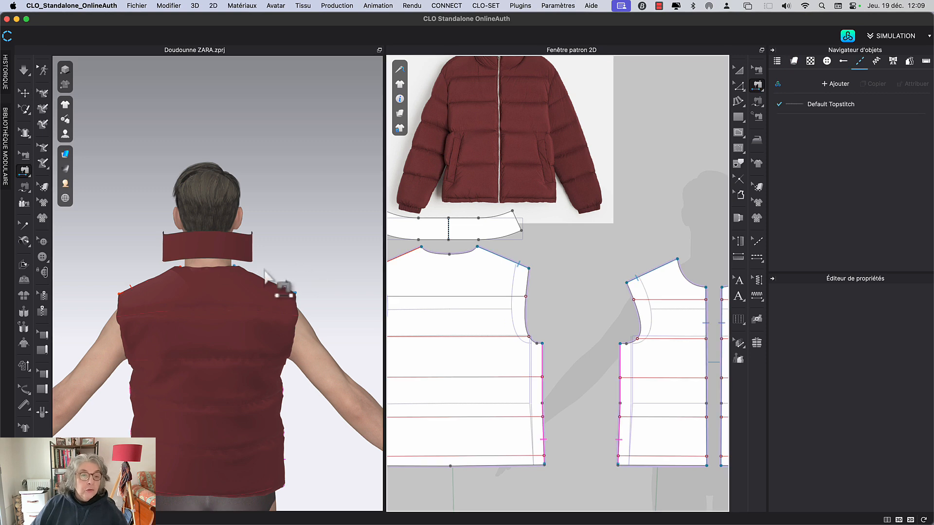
pyautogui.click(229, 268)
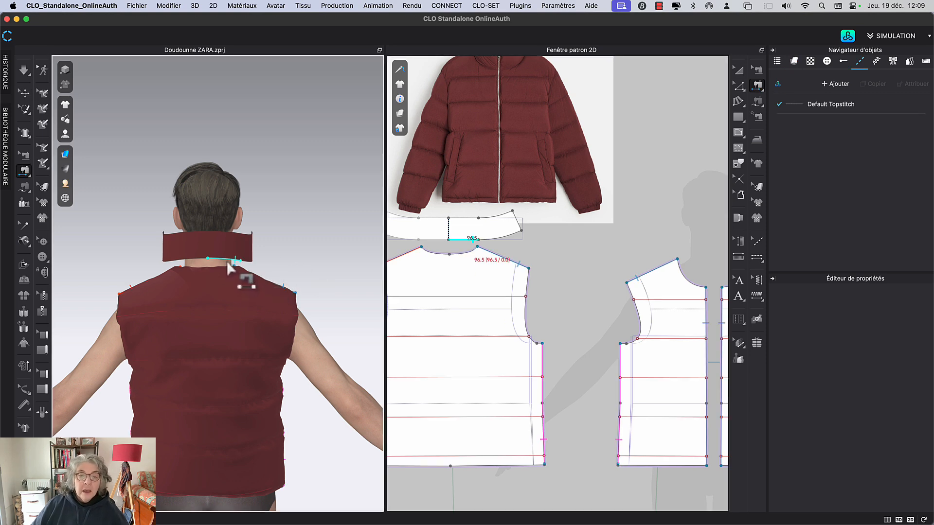
pyautogui.click(228, 264)
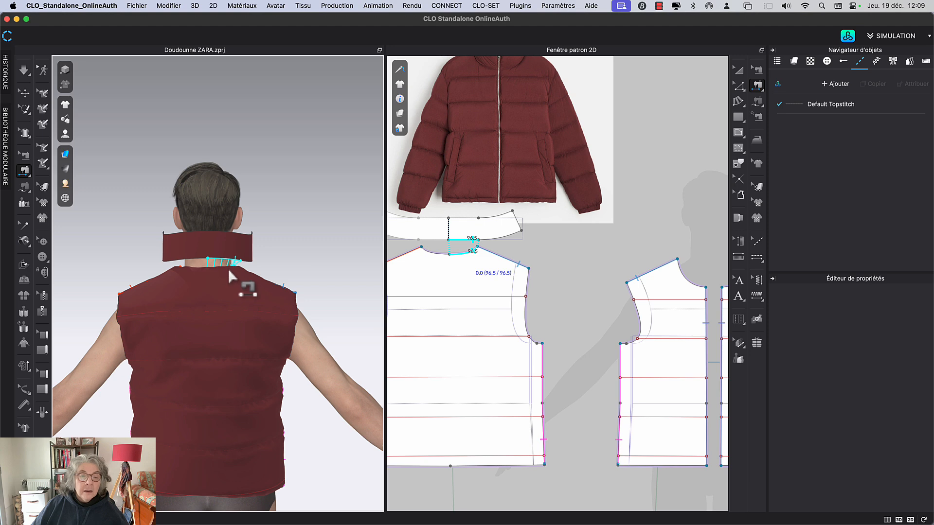
pyautogui.click(229, 268)
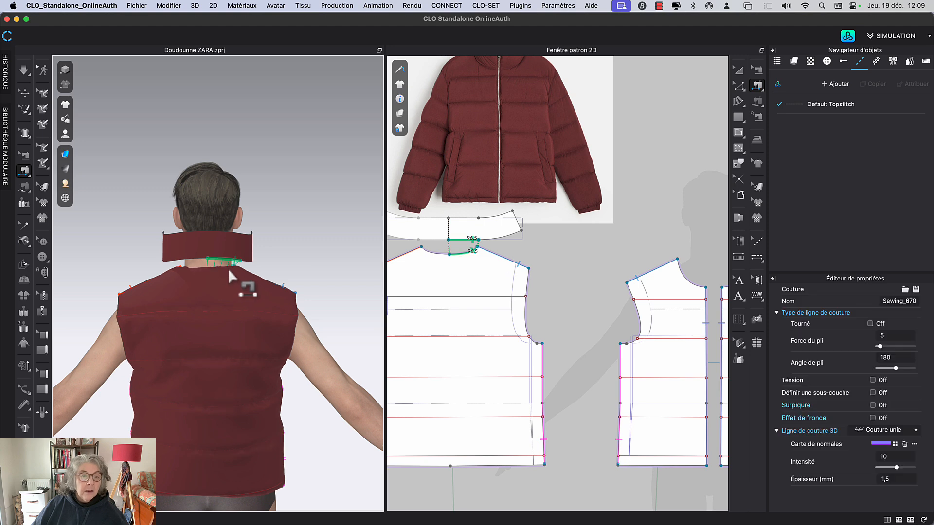
# Sew the collar's lower front segment to the front panel's neckline curve and leave the sewing tool.
pyautogui.moveTo(269, 268); pyautogui.dragTo(221, 274, button='right')
pyautogui.click(214, 275)
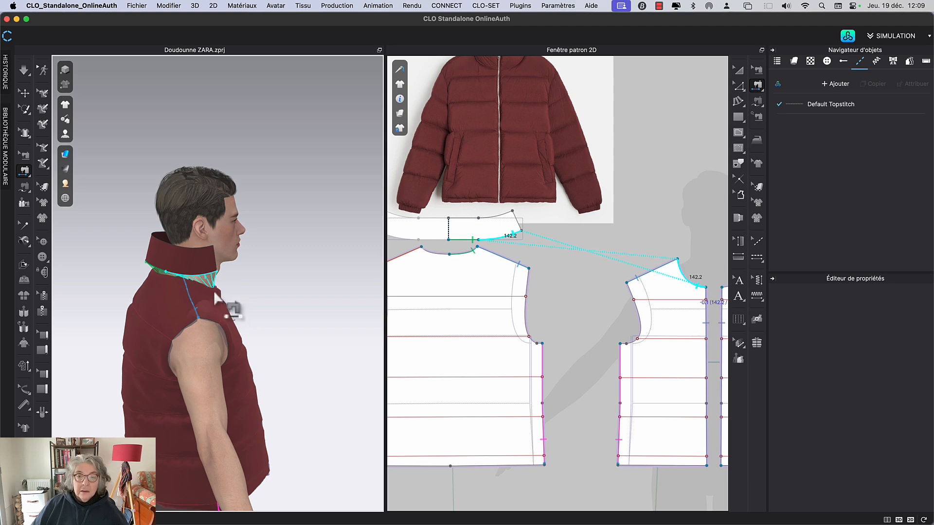
pyautogui.click(214, 293)
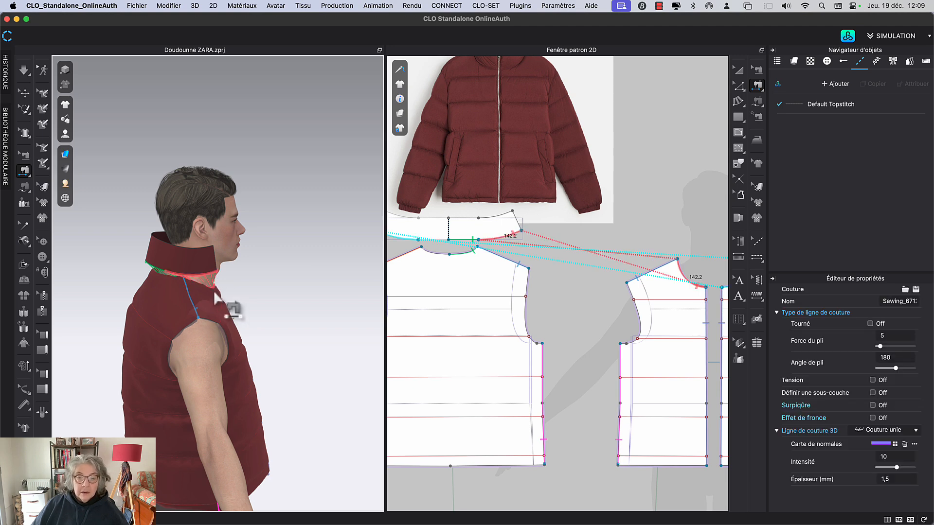
pyautogui.click(738, 69)
# Sew the left half of the back panel's neckline to the collar's matching lower segment and leave the sewing tool.
pyautogui.moveTo(294, 286); pyautogui.dragTo(345, 281, button='right')
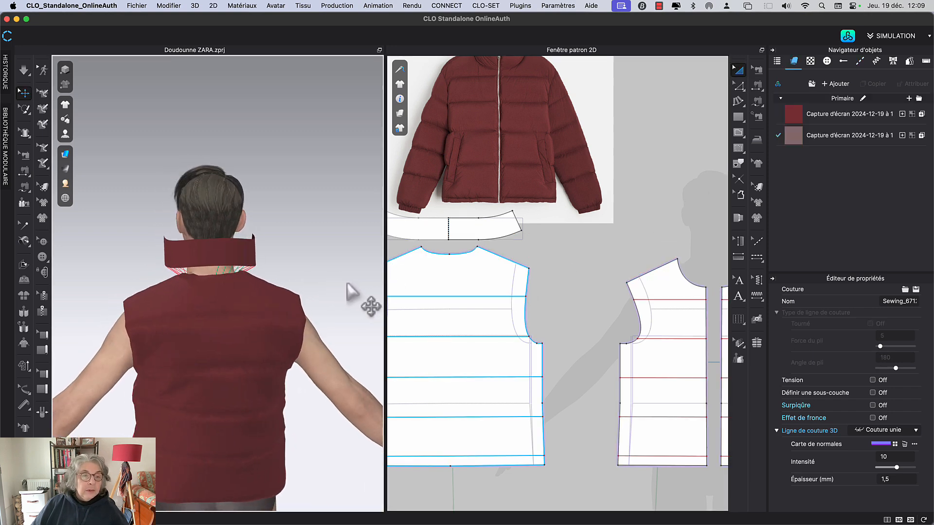
pyautogui.scroll(3, 515, 265)
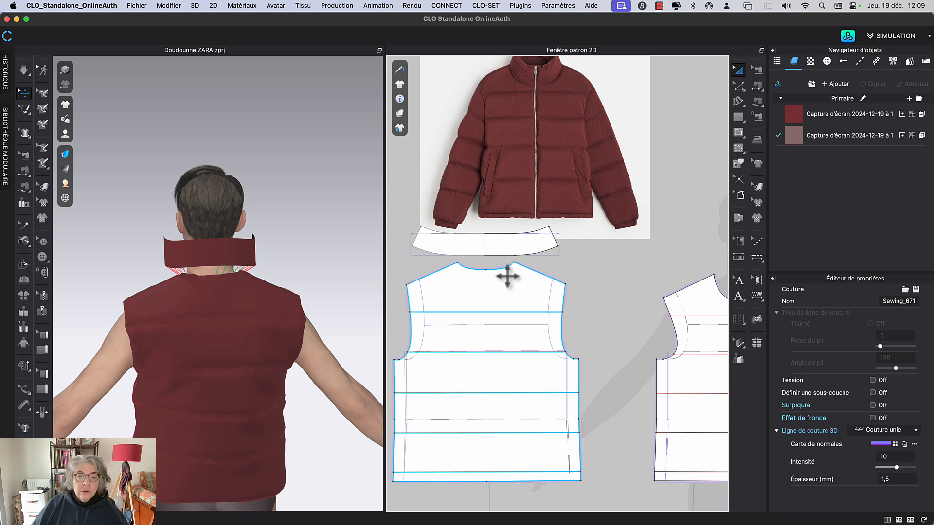
pyautogui.press('b')
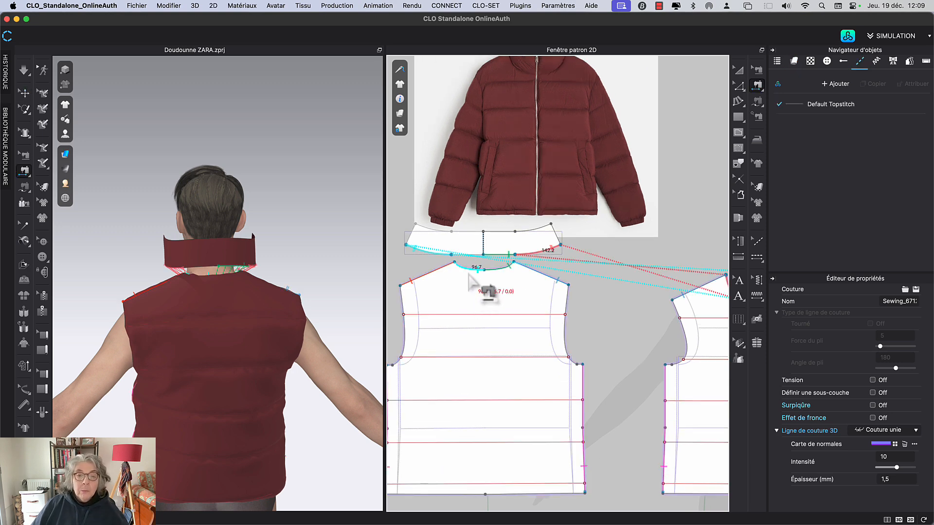
pyautogui.click(466, 271)
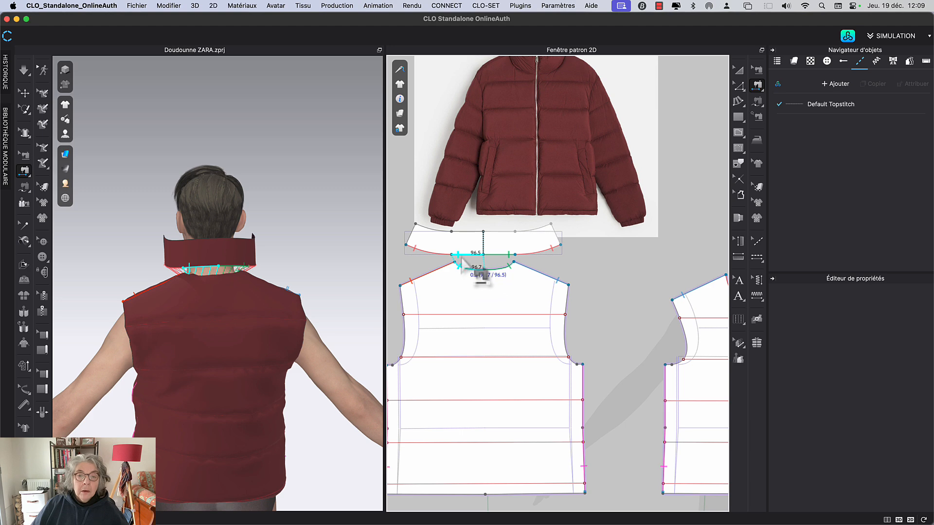
pyautogui.click(460, 257)
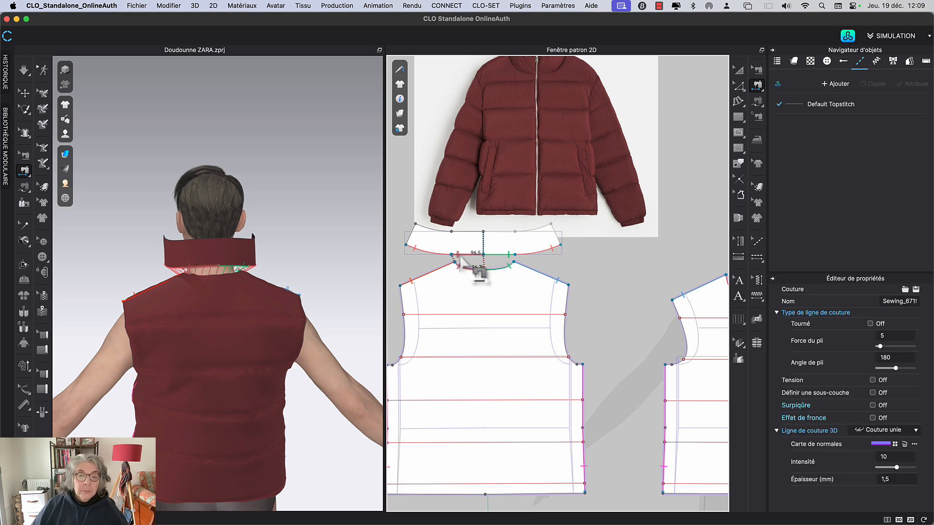
pyautogui.click(739, 71)
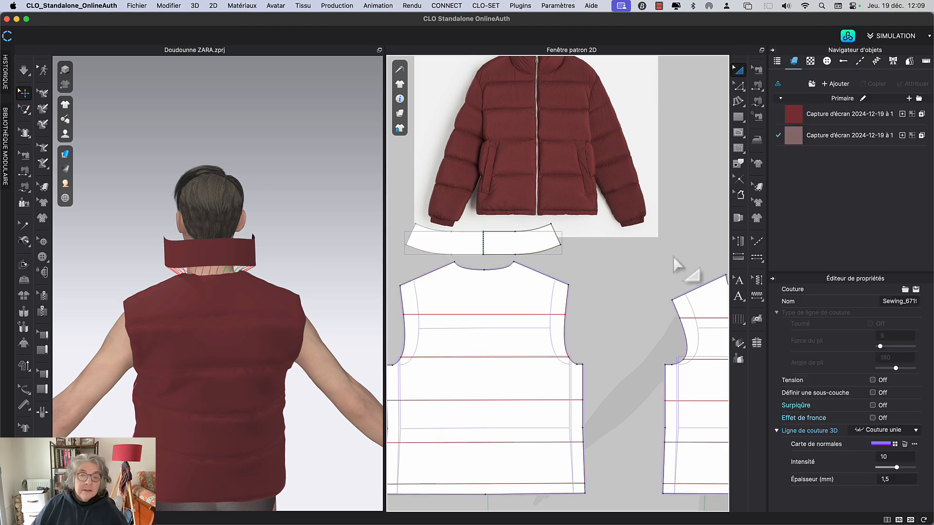
# Simulate the garment to pull the sewn collar onto the neckline, and compare its front with the reference photo.
pyautogui.click(324, 282)
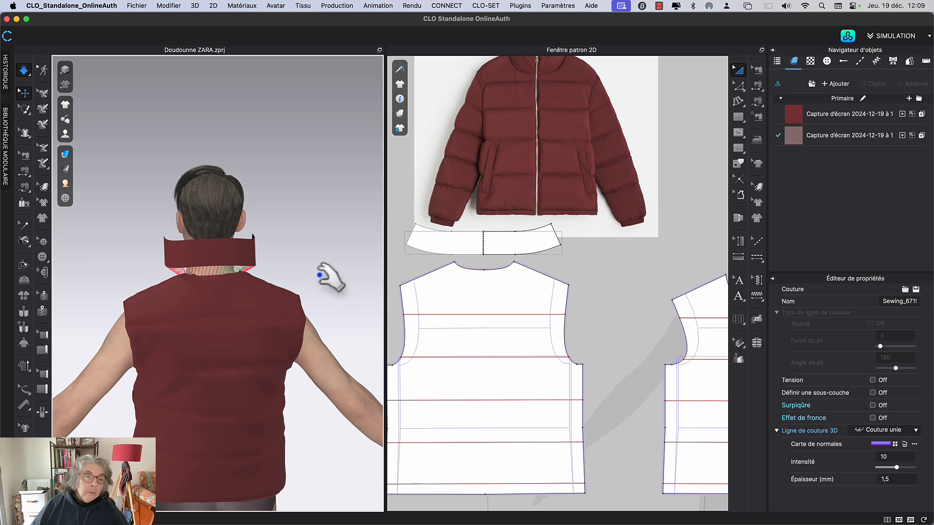
pyautogui.press('space')
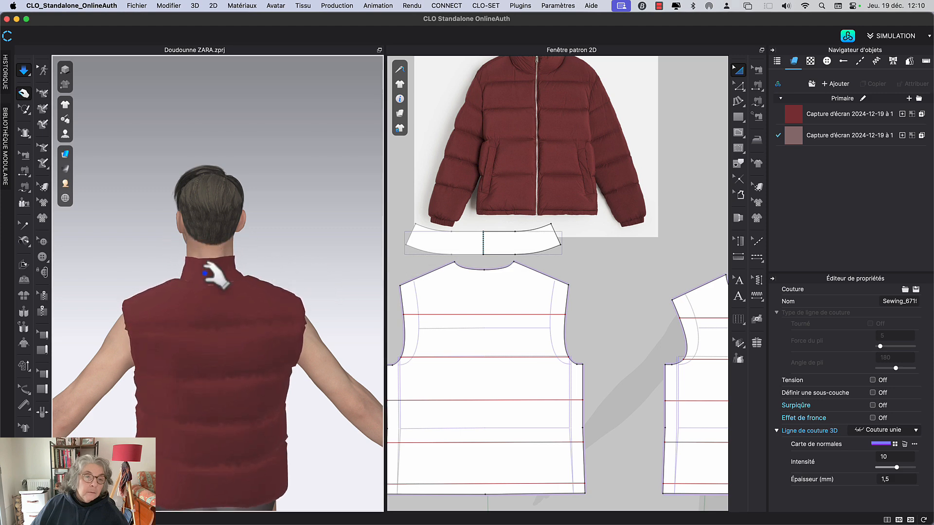
pyautogui.moveTo(256, 251); pyautogui.dragTo(365, 250, button='right')
pyautogui.click(198, 271)
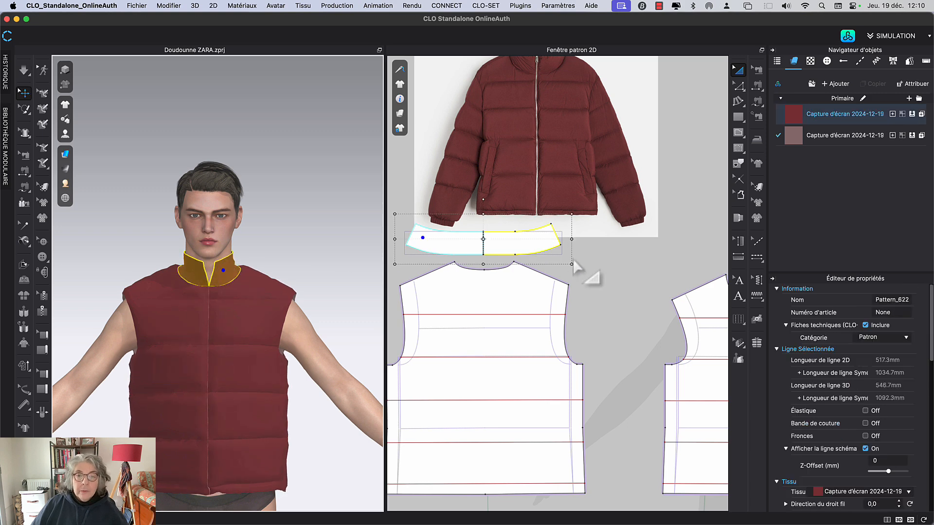
pyautogui.click(582, 268)
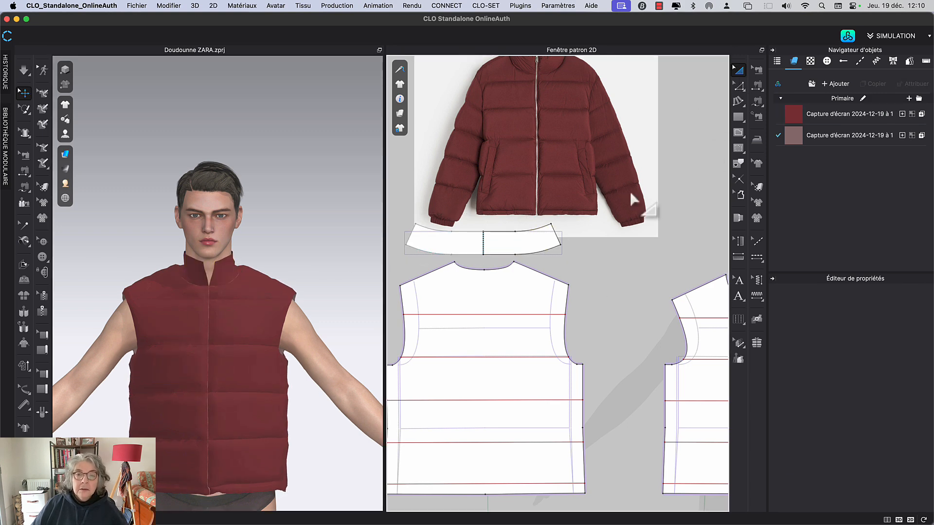
pyautogui.moveTo(630, 191); pyautogui.dragTo(635, 289, button='right')
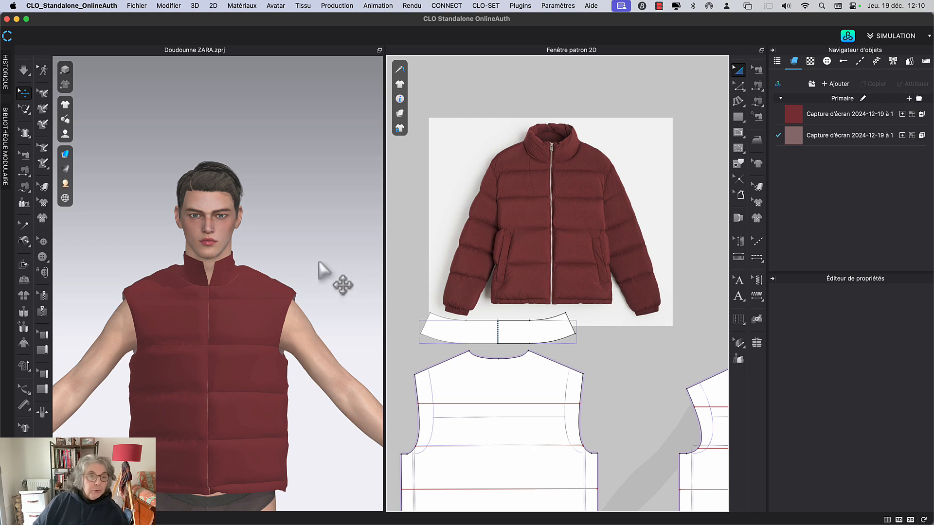
pyautogui.moveTo(328, 273); pyautogui.dragTo(308, 234, button='middle')
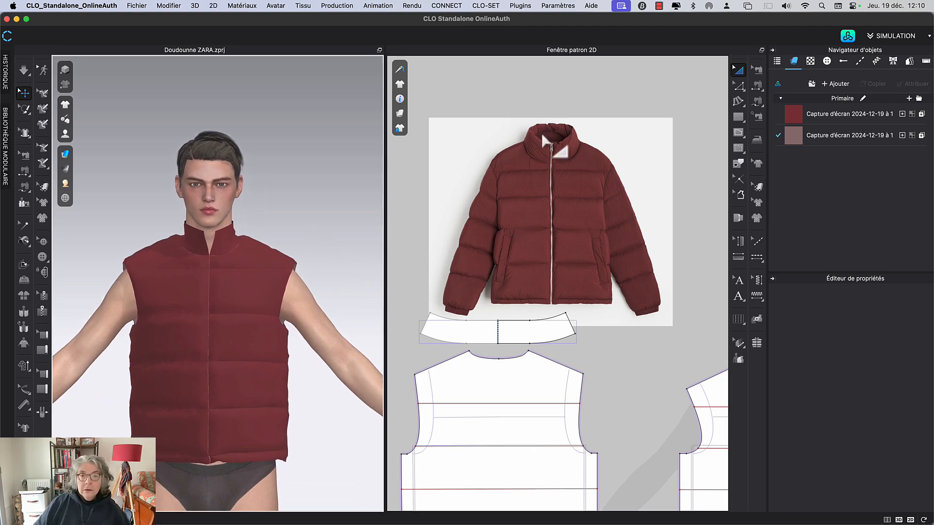
# Move the collar pattern above the outer front panels, over the avatar silhouette's head.
pyautogui.moveTo(556, 157); pyautogui.dragTo(521, 87, button='right')
pyautogui.moveTo(503, 258); pyautogui.dragTo(681, 236)
pyautogui.moveTo(664, 196); pyautogui.dragTo(526, 220, button='right')
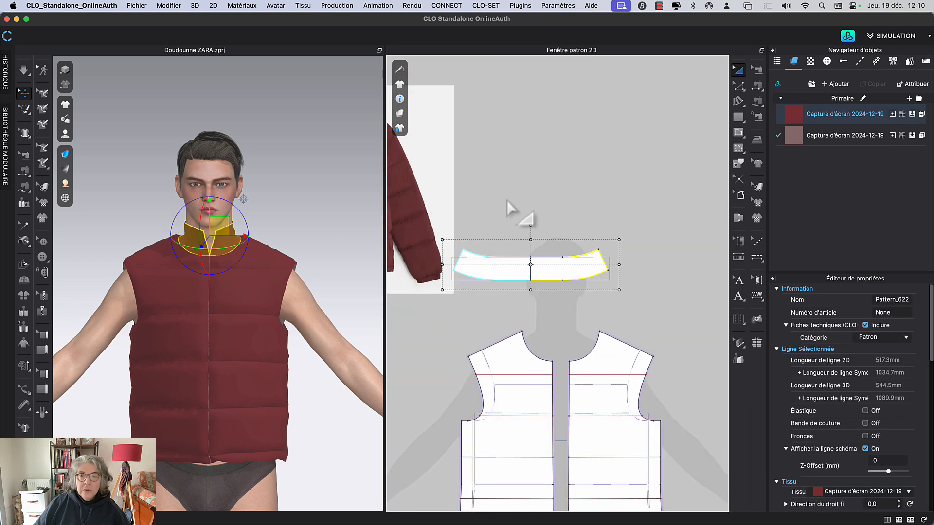
pyautogui.moveTo(565, 271); pyautogui.dragTo(602, 179)
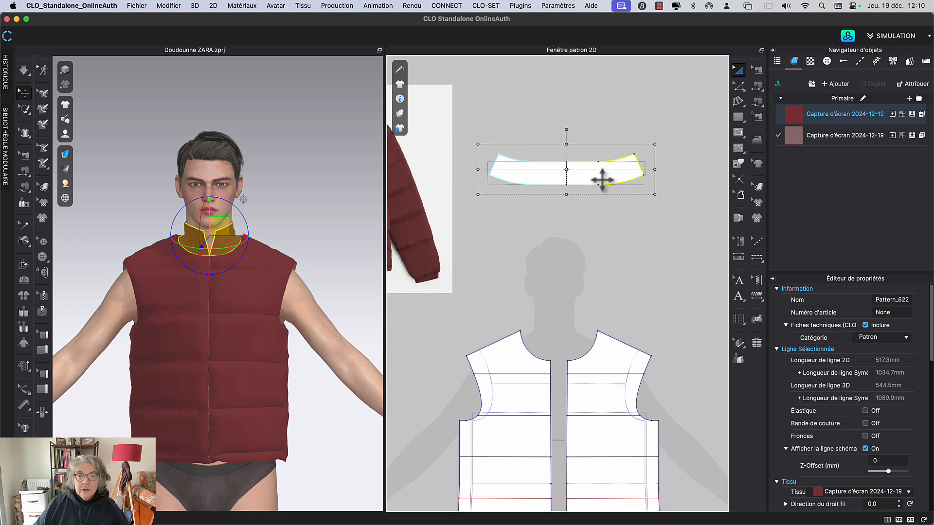
# Create a second fill layer (Remplissage) from the collar and place it just below the original collar pattern.
pyautogui.click(757, 343)
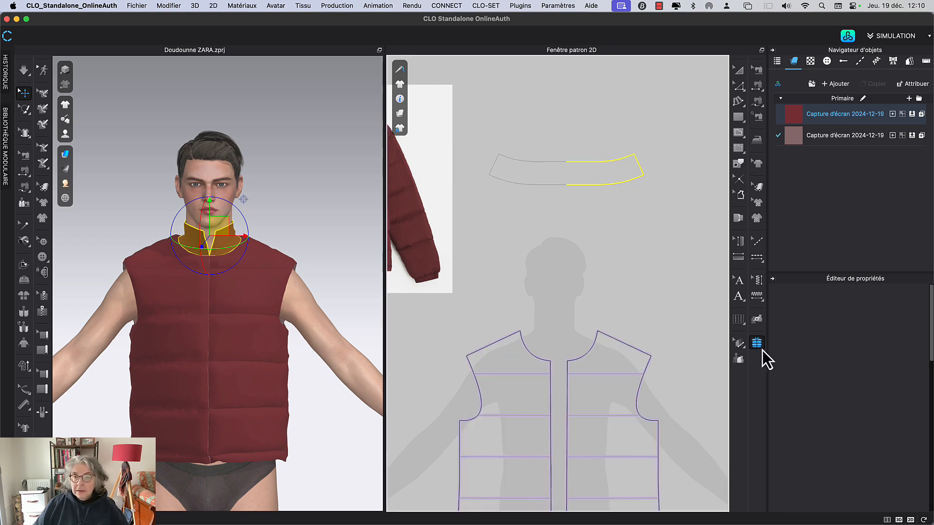
pyautogui.click(578, 189)
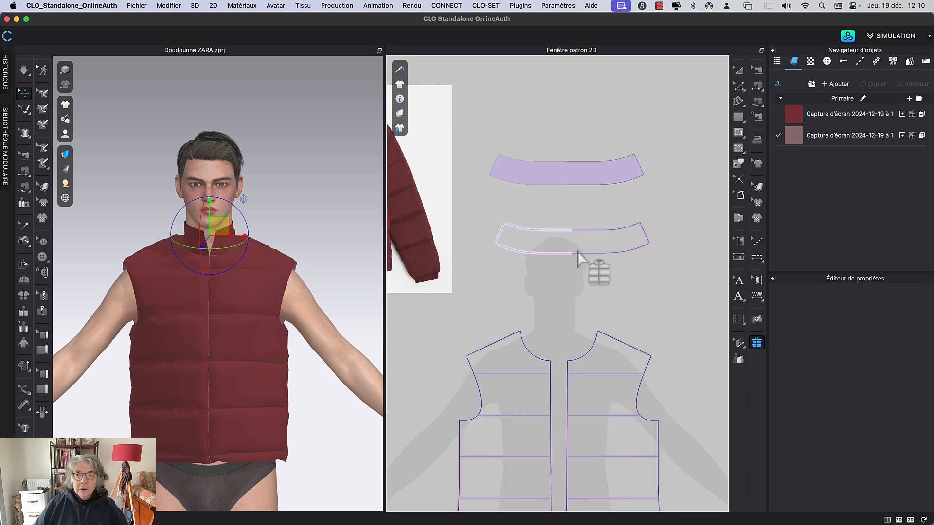
pyautogui.click(576, 245)
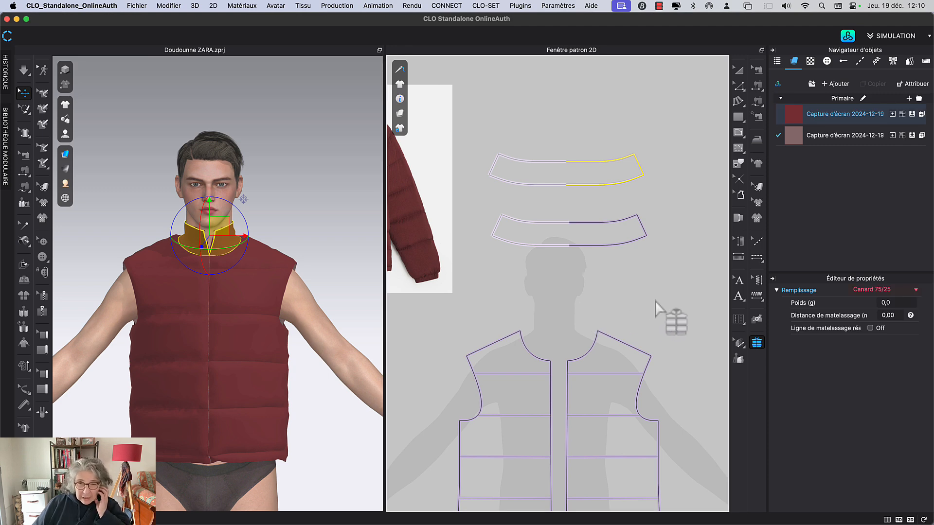
# Examine the fill type, weight and quilting distance used on the front panel and its lining.
pyautogui.click(620, 355)
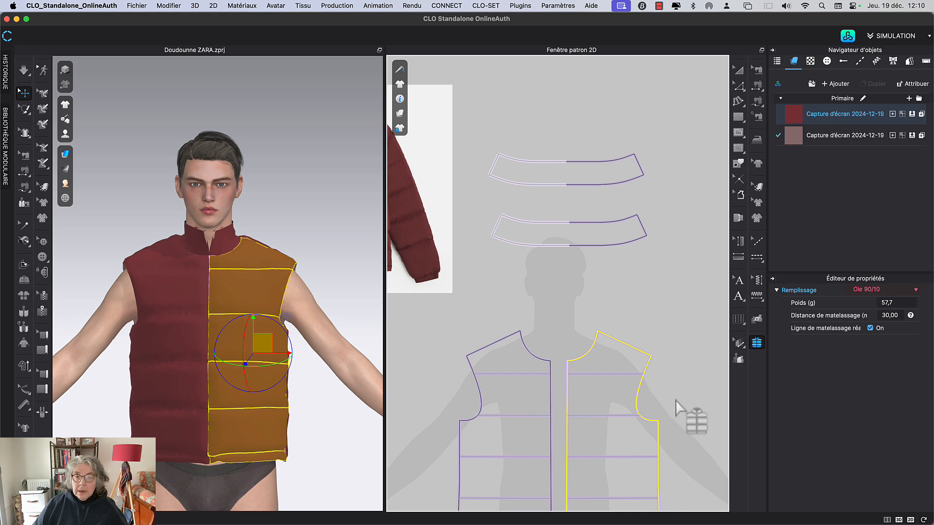
pyautogui.moveTo(676, 399); pyautogui.dragTo(667, 223, button='middle')
pyautogui.click(620, 474)
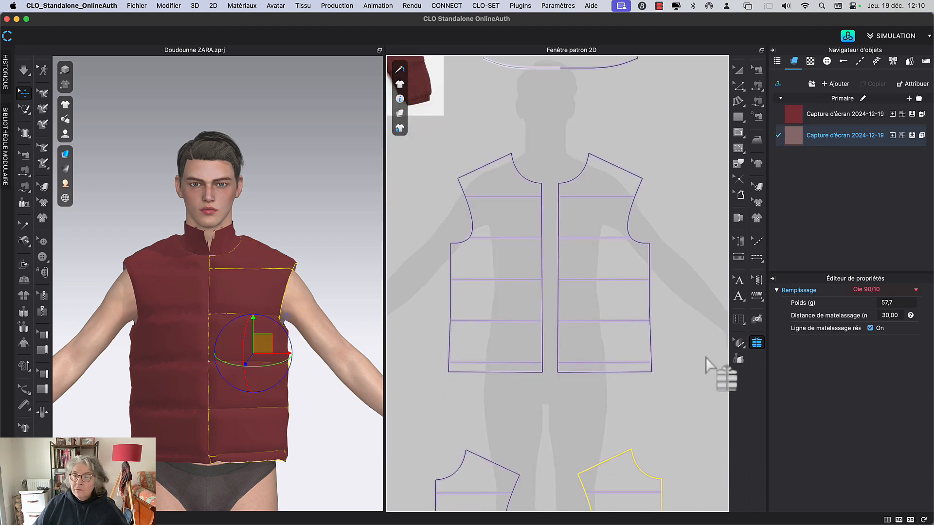
pyautogui.moveTo(696, 378); pyautogui.dragTo(672, 485, button='middle')
pyautogui.moveTo(674, 447)
pyautogui.mouseDown(button='middle')
pyautogui.moveTo(670, 293)
pyautogui.moveTo(652, 338)
pyautogui.moveTo(684, 451)
pyautogui.mouseUp(button='middle')
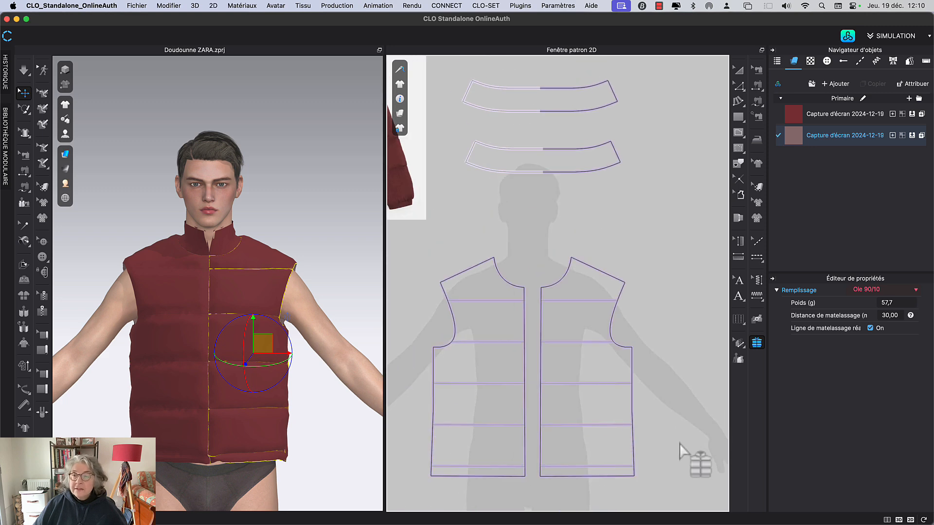
pyautogui.moveTo(655, 227); pyautogui.dragTo(665, 353, button='middle')
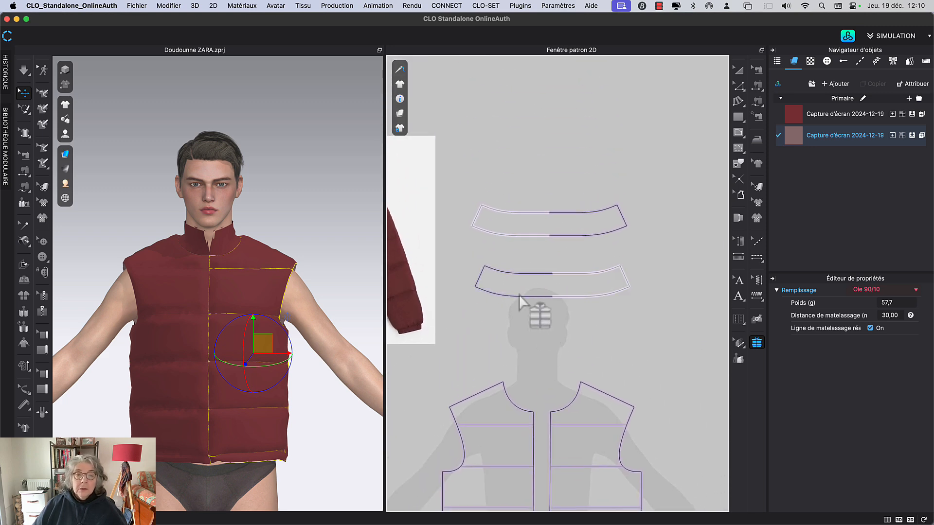
pyautogui.click(903, 303)
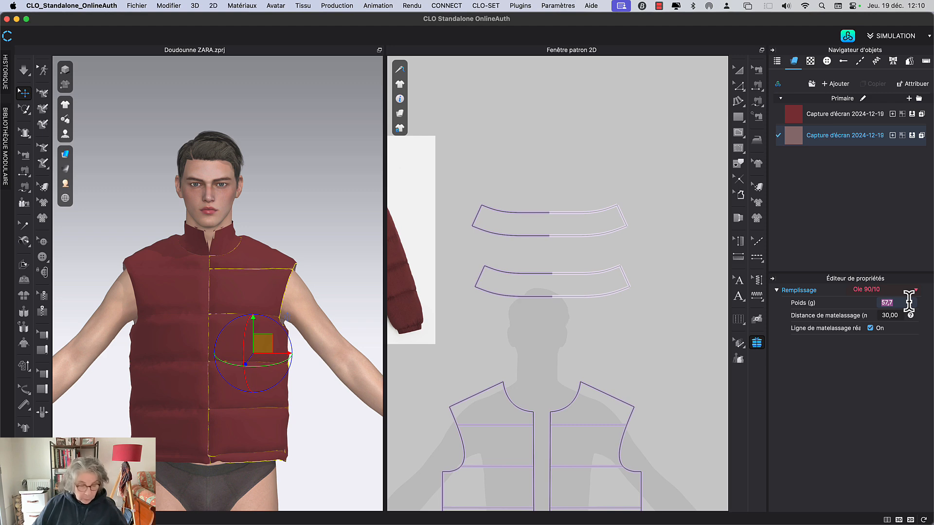
# Set both collar layers' fill weight to 57,7 g and quilting distance to 30,00 mm, and simulate the garment.
pyautogui.moveTo(458, 172); pyautogui.dragTo(640, 336)
pyautogui.click(896, 303)
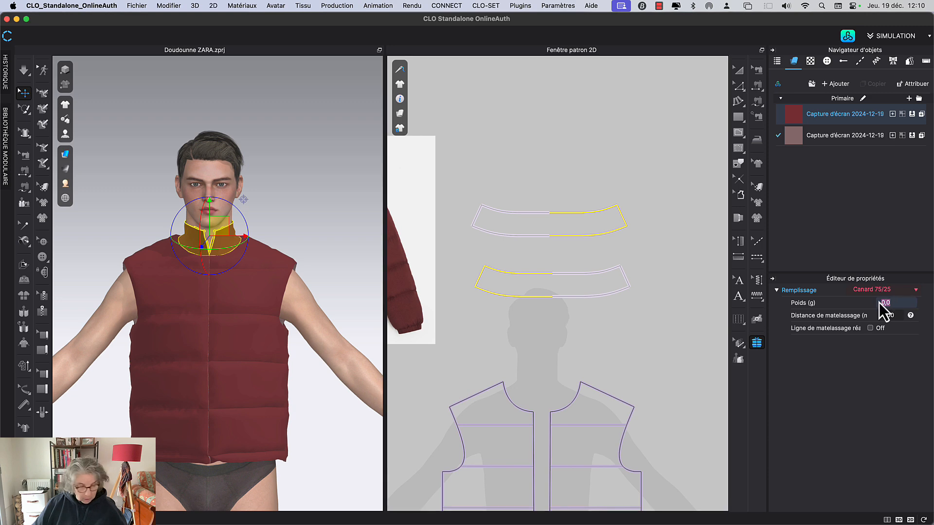
pyautogui.write('57,7')
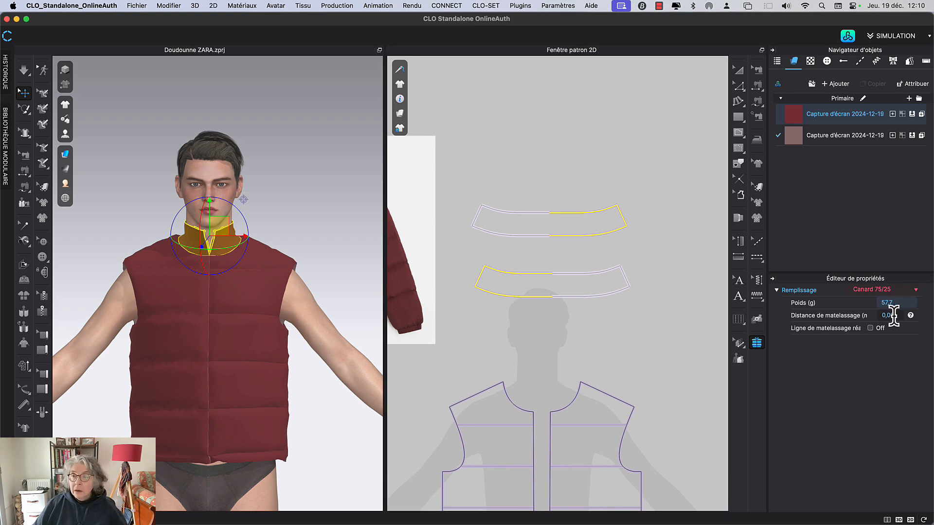
pyautogui.click(894, 316)
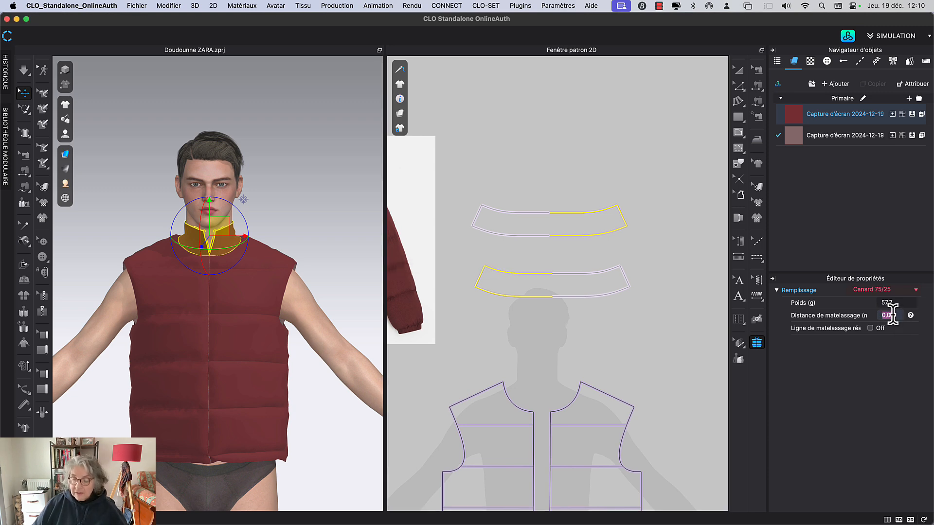
pyautogui.press('Return')
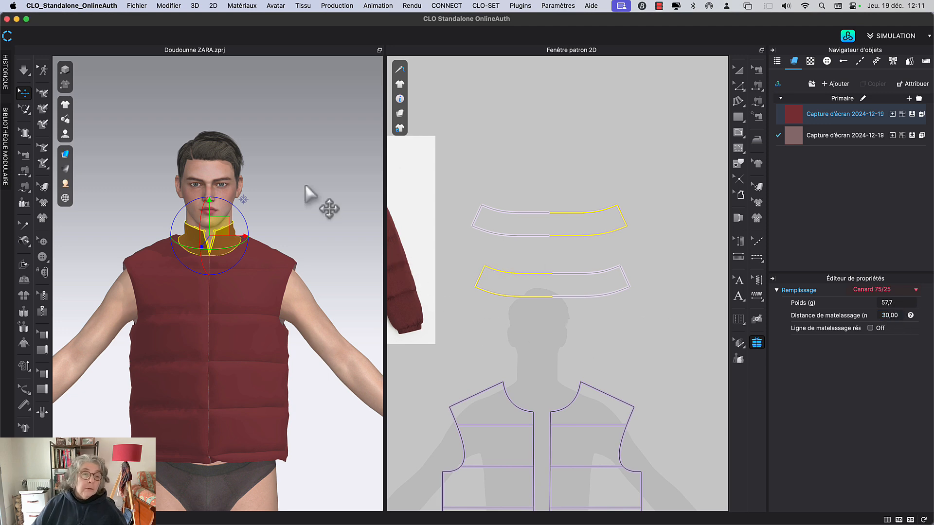
pyautogui.press('space')
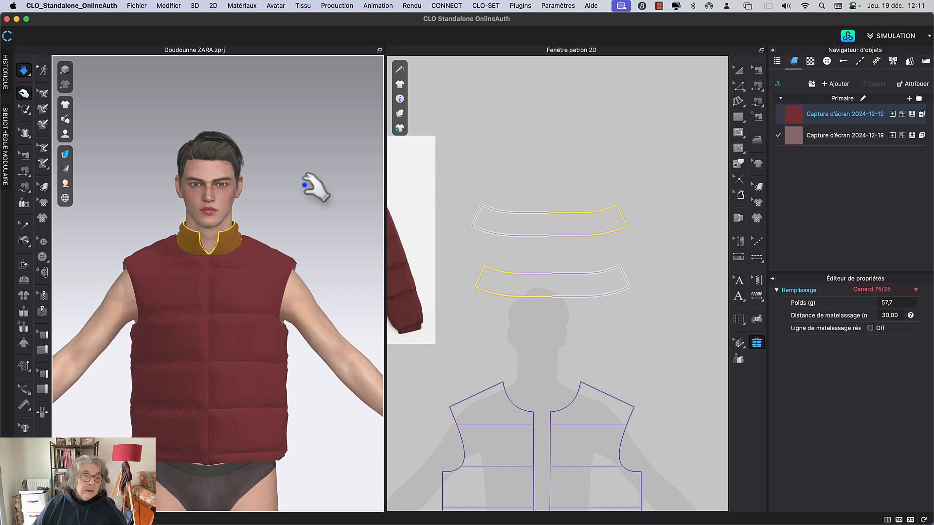
# Tug the back panel near the collar while the simulation runs, checking the filled collar from all sides.
pyautogui.moveTo(322, 208); pyautogui.dragTo(245, 232, button='right')
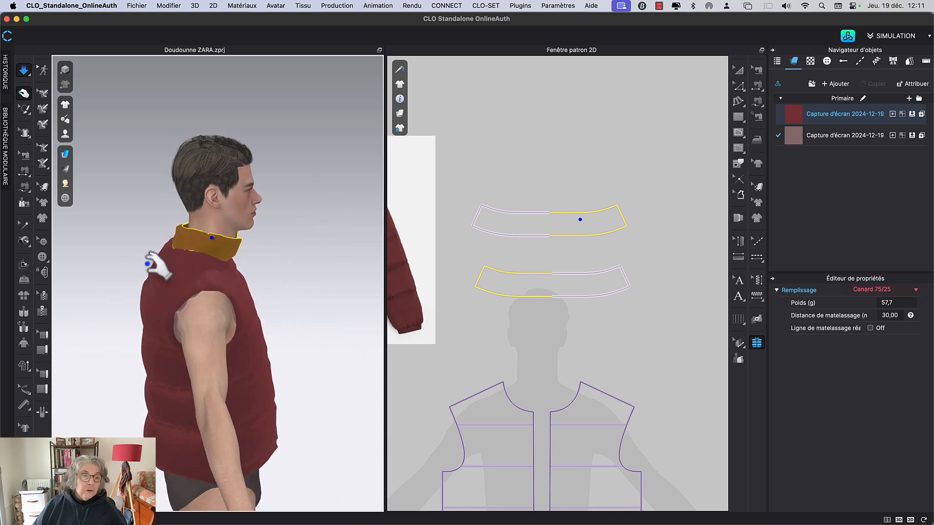
pyautogui.moveTo(187, 236); pyautogui.dragTo(187, 294, button='right')
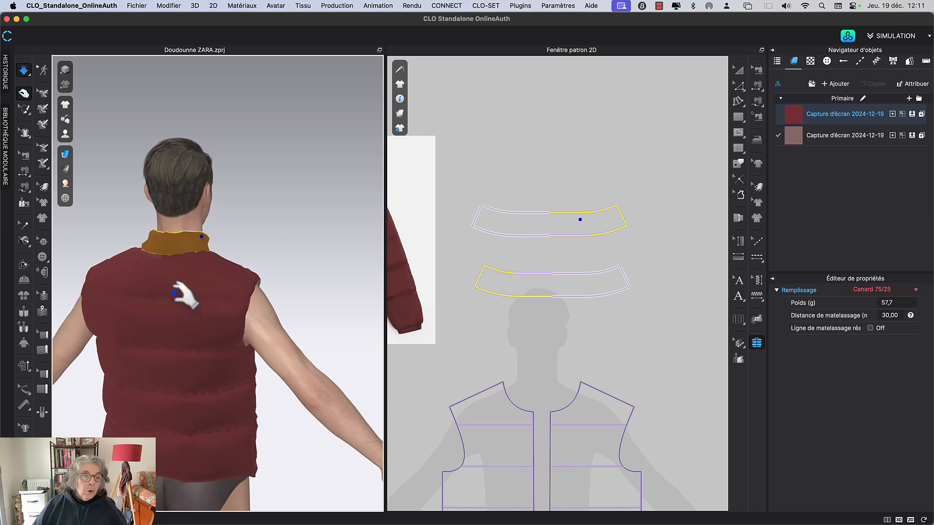
pyautogui.click(161, 258)
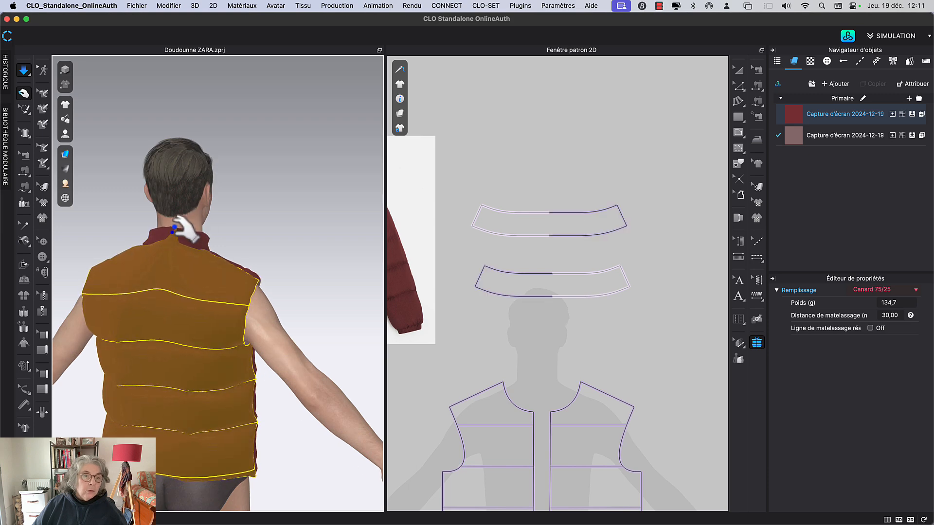
pyautogui.moveTo(184, 209); pyautogui.dragTo(185, 210)
pyautogui.moveTo(193, 258); pyautogui.dragTo(247, 306, button='right')
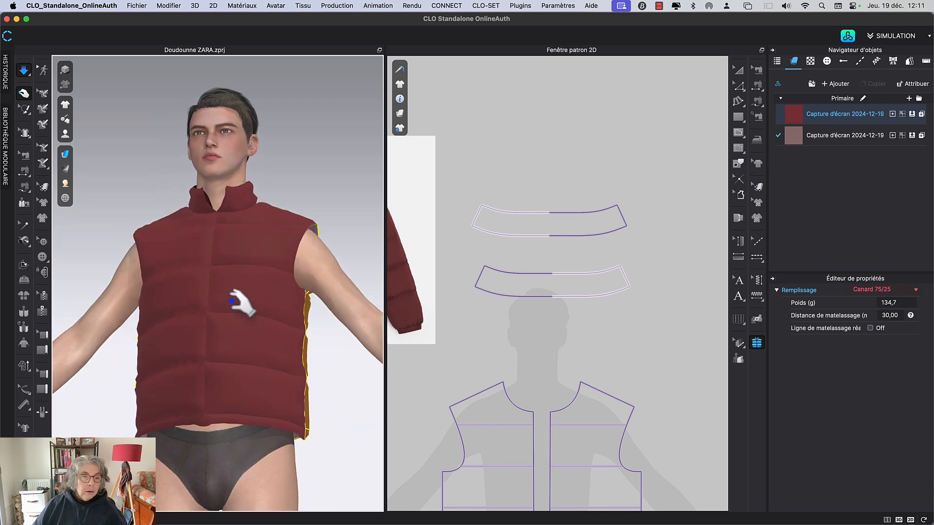
# Pull the front panel on the avatar's right side downward during simulation to settle it, and stop the simulation.
pyautogui.click(205, 313)
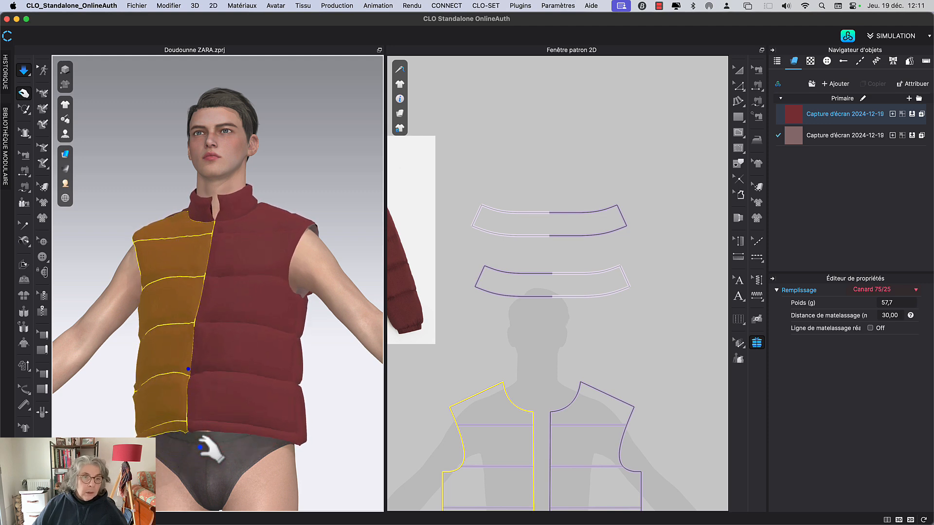
pyautogui.moveTo(128, 196); pyautogui.dragTo(194, 211, button='right')
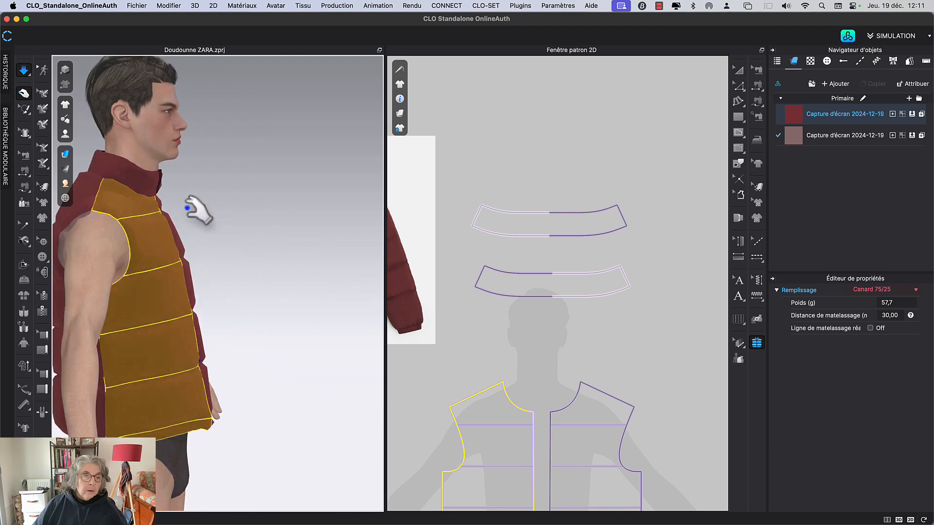
pyautogui.moveTo(167, 241); pyautogui.dragTo(189, 321)
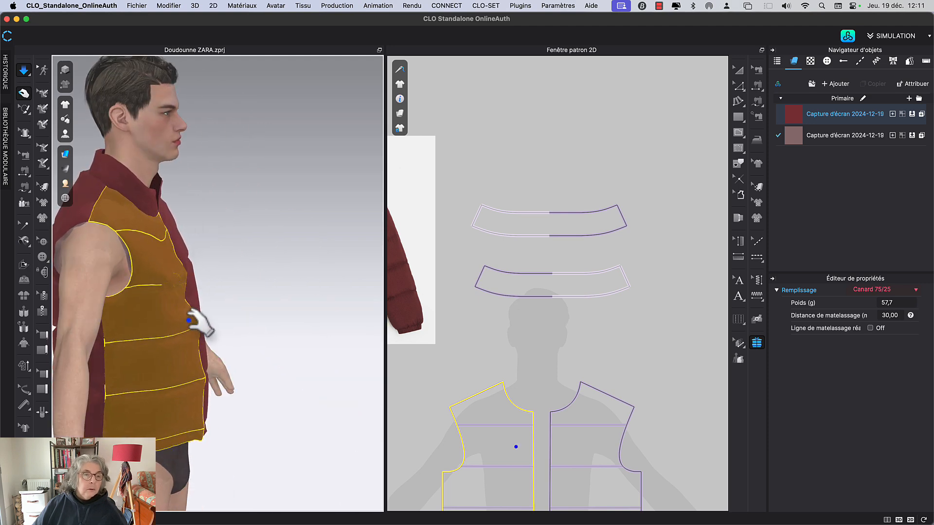
pyautogui.press('space')
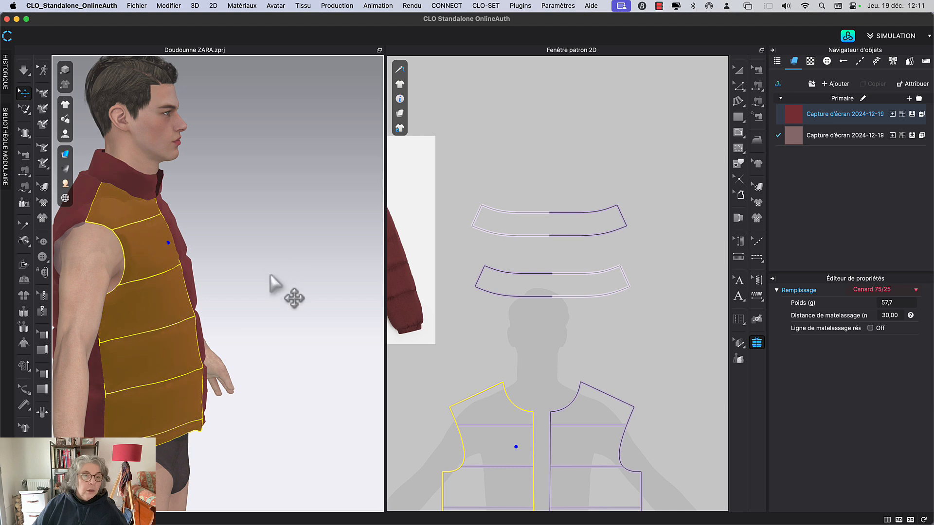
# Run the simulation again while pulling the front panel on the avatar's left side downward, and stop it.
pyautogui.moveTo(273, 283); pyautogui.dragTo(224, 262, button='right')
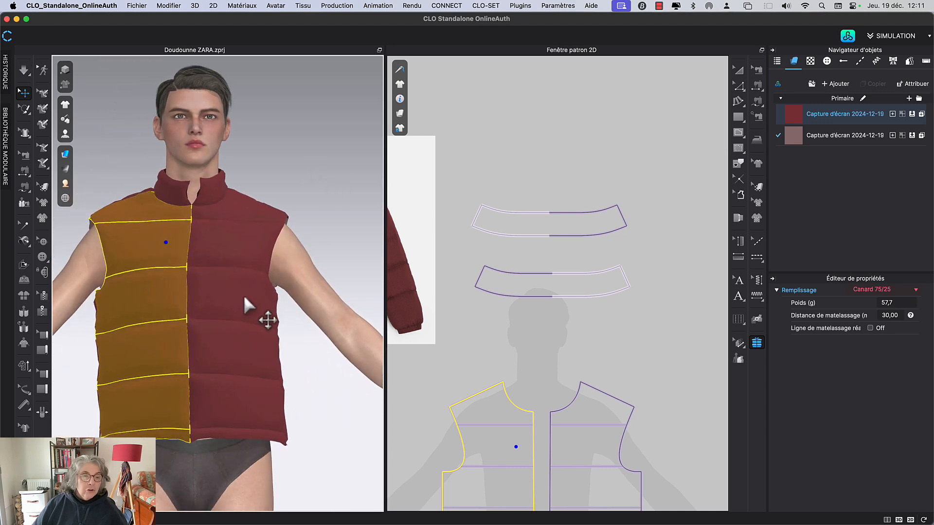
pyautogui.press('space')
pyautogui.click(250, 307)
pyautogui.moveTo(251, 306); pyautogui.dragTo(227, 340)
pyautogui.press('space')
# Delete the centre front seam joining the two outer front panels.
pyautogui.scroll(-6, 501, 313)
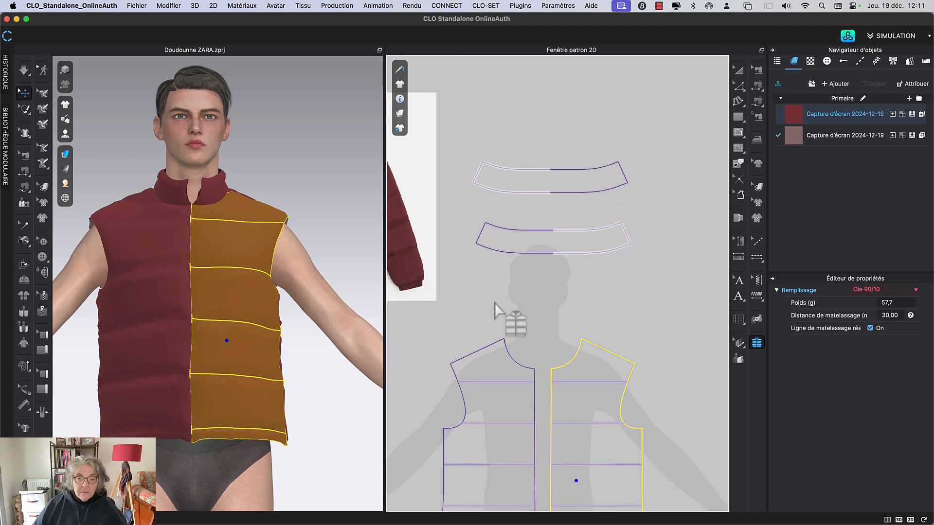
pyautogui.scroll(1, 518, 265)
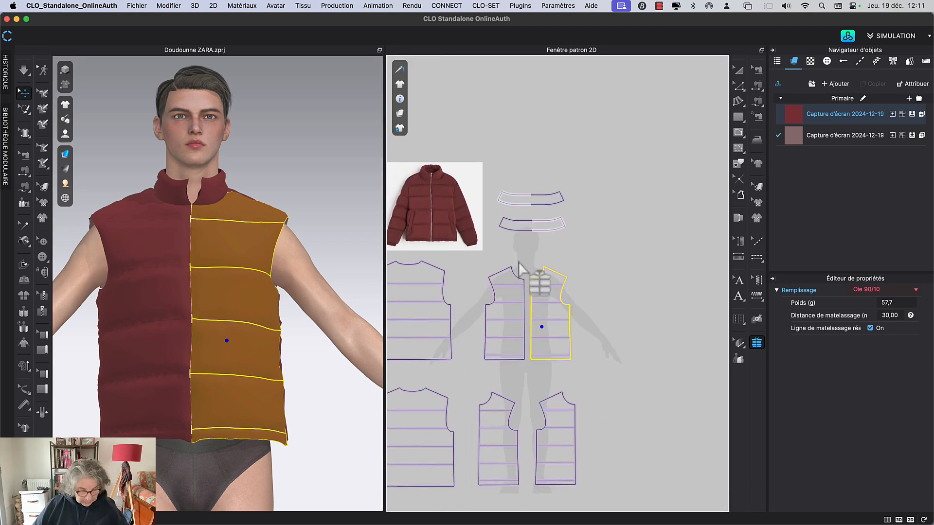
pyautogui.press('n')
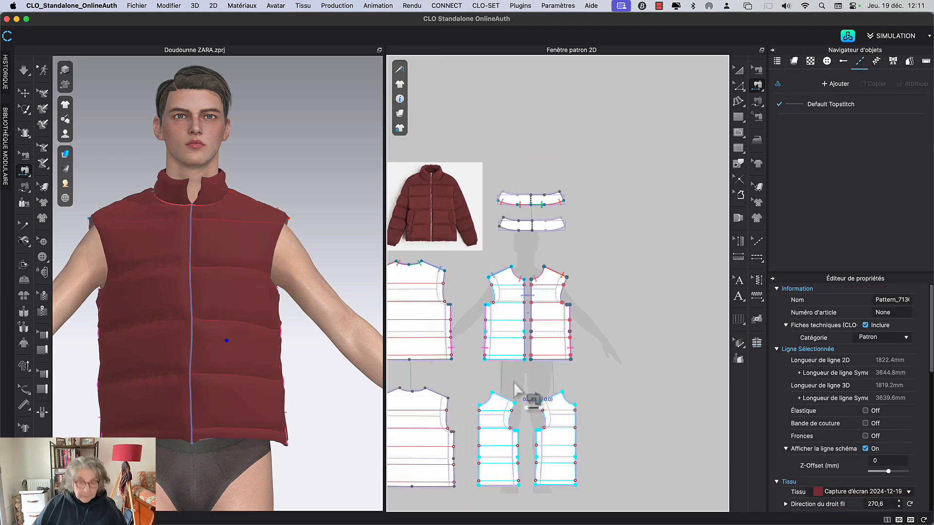
pyautogui.press('b')
pyautogui.scroll(2, 521, 381)
pyautogui.scroll(1, 548, 375)
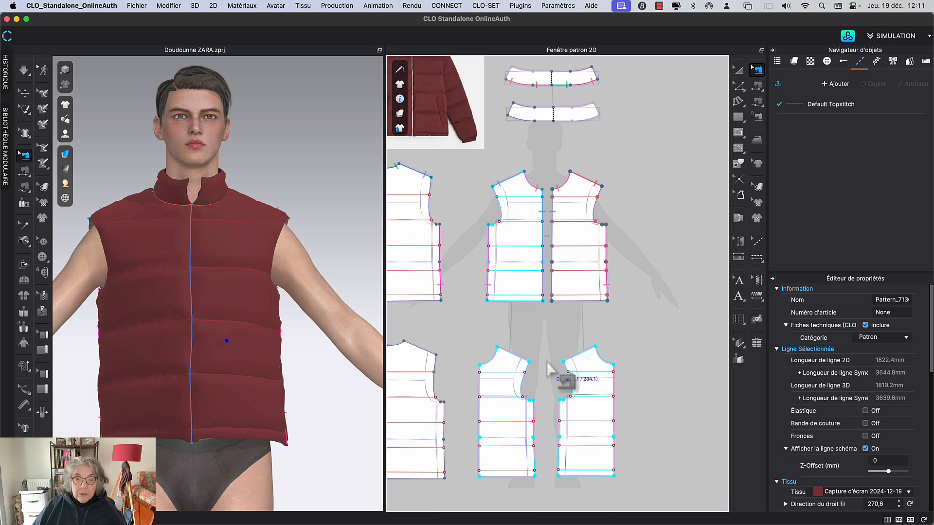
pyautogui.click(543, 282)
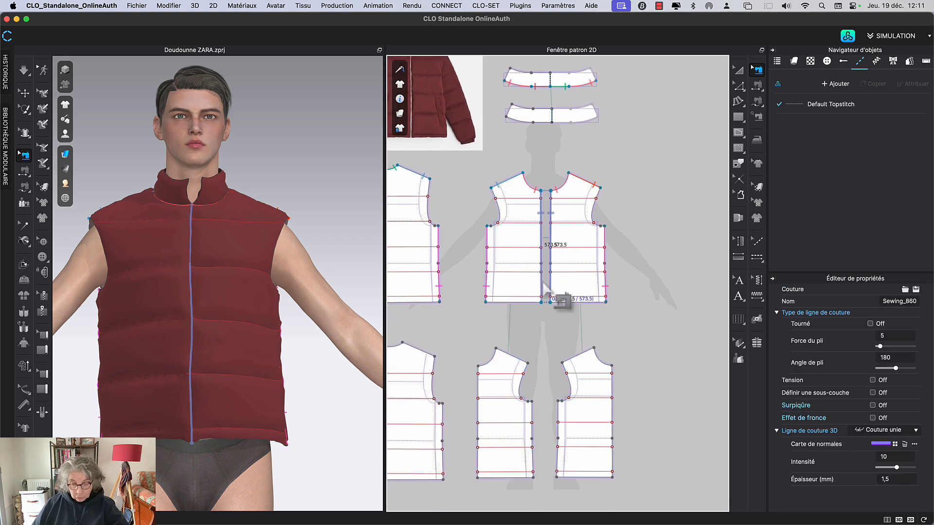
pyautogui.press('Delete')
# Simulate the garment briefly so the front opens along the centre, and stop the simulation.
pyautogui.hscroll(-2, 540, 326)
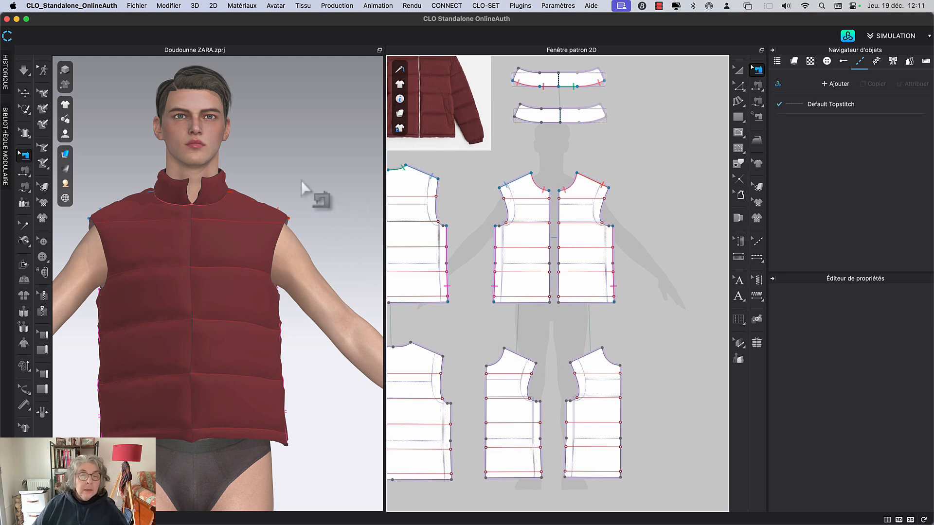
pyautogui.press('q')
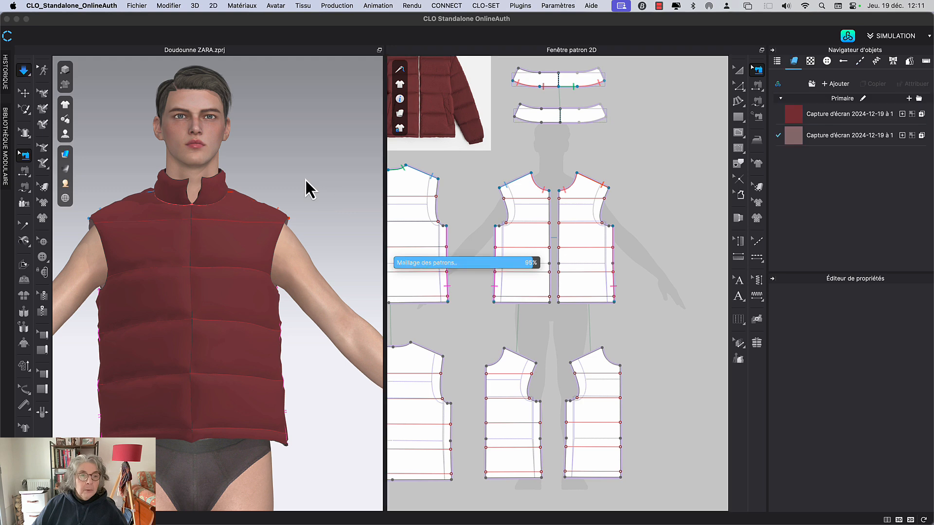
pyautogui.press('space')
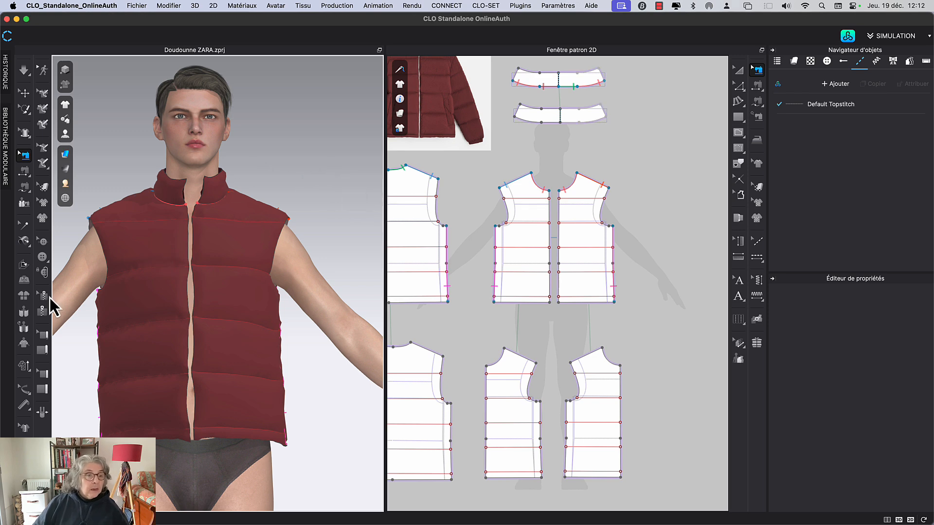
# Create a zipper along both centre front edges, tracing each side from the collar's top corner down to the hem.
pyautogui.click(42, 312)
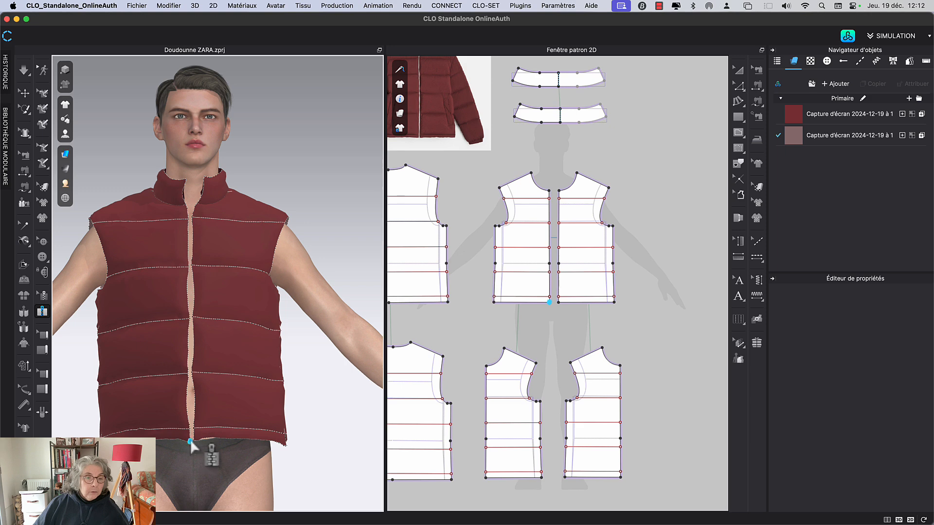
pyautogui.click(186, 181)
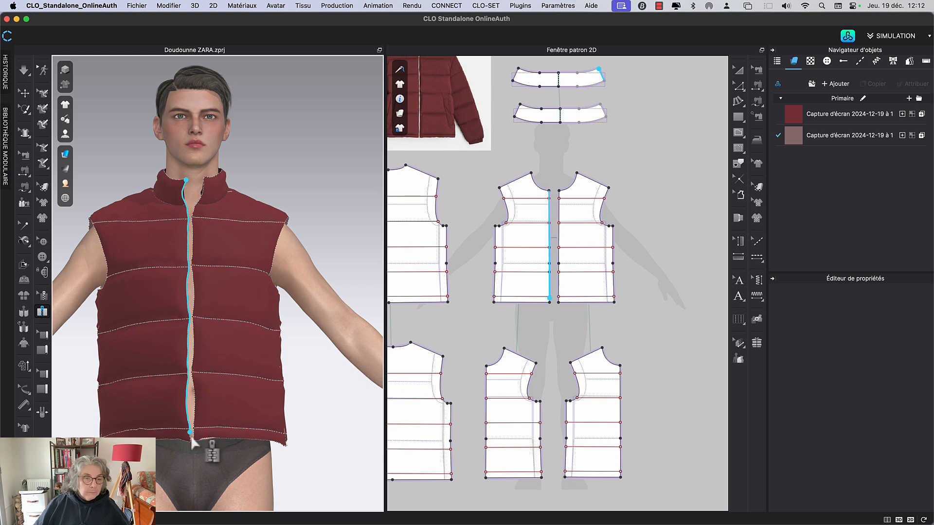
pyautogui.click(189, 318)
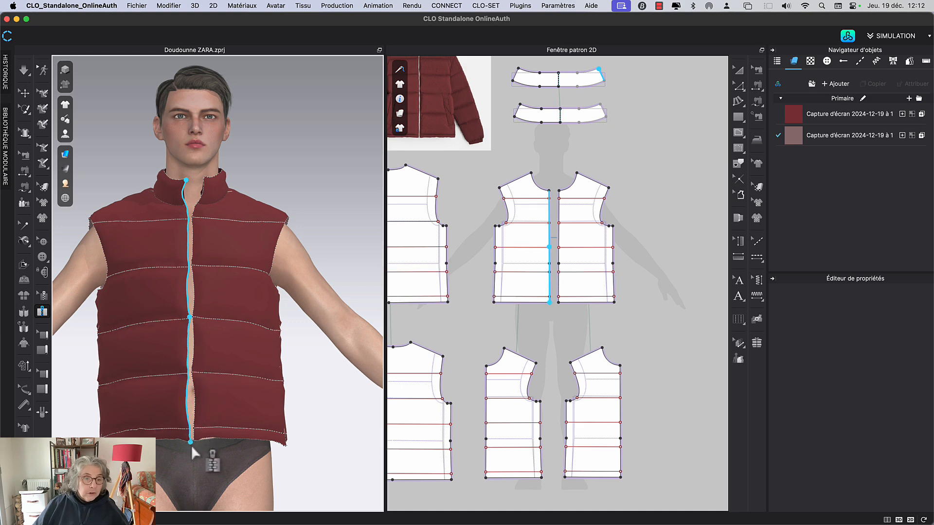
pyautogui.doubleClick(192, 445)
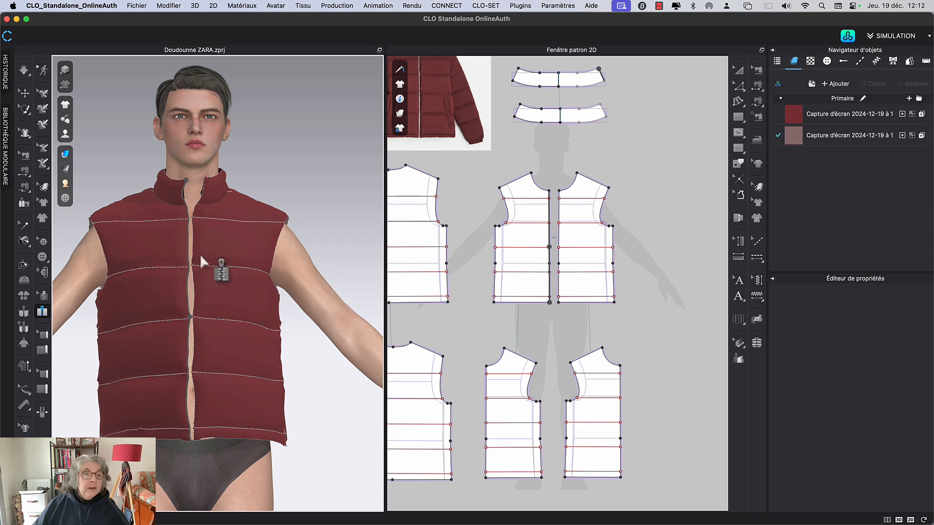
pyautogui.click(206, 178)
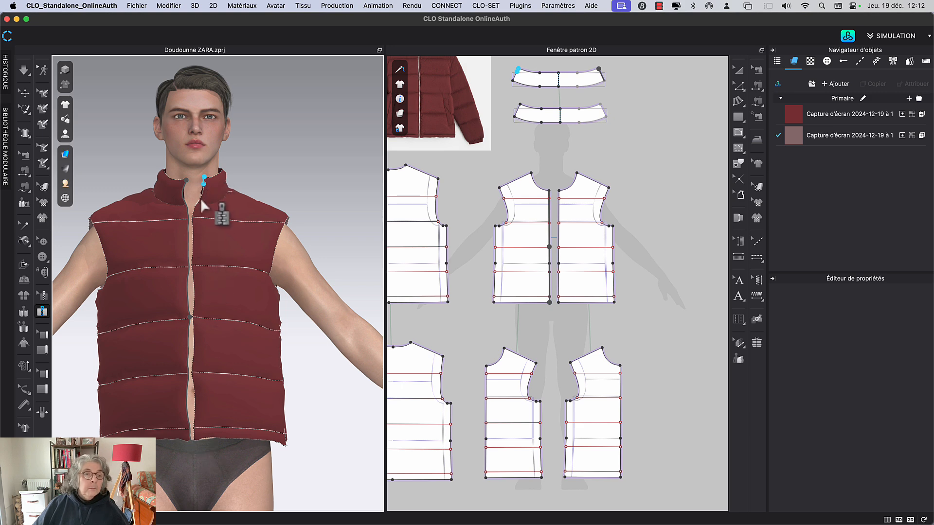
pyautogui.click(194, 309)
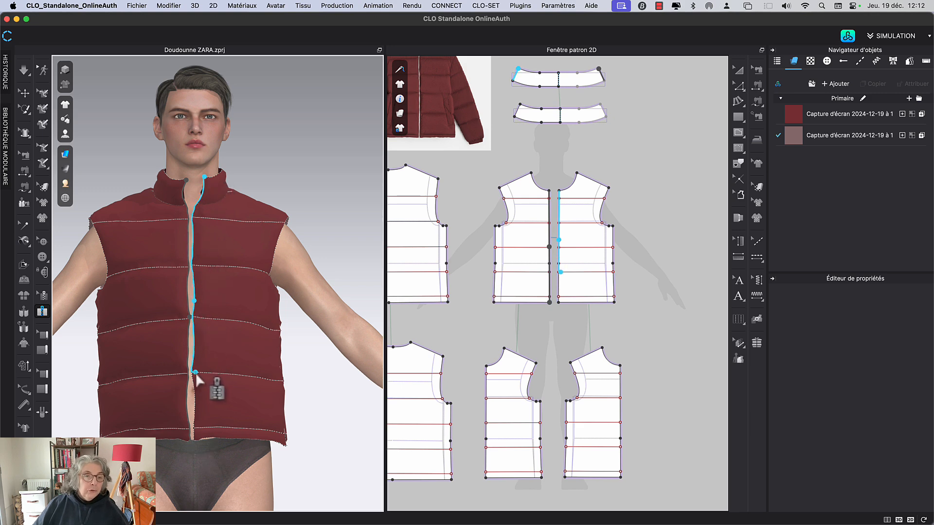
pyautogui.doubleClick(194, 442)
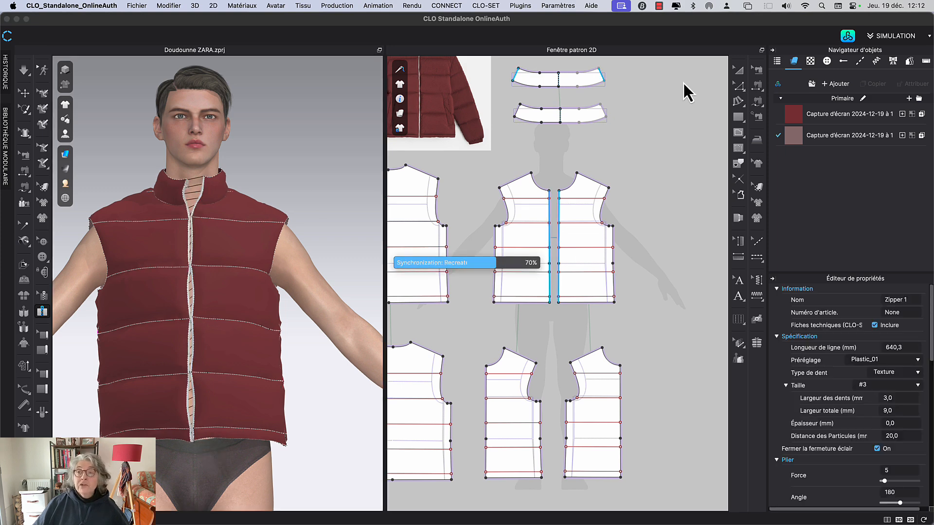
pyautogui.click(739, 71)
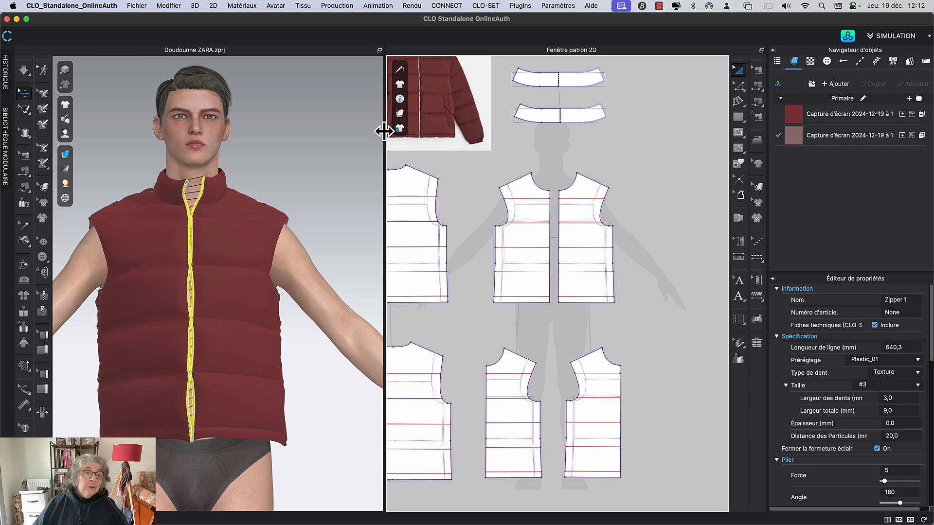
# Simulate the garment to close the zipper, pulling both front panels near the hem into place, and stop the simulation.
pyautogui.press('space')
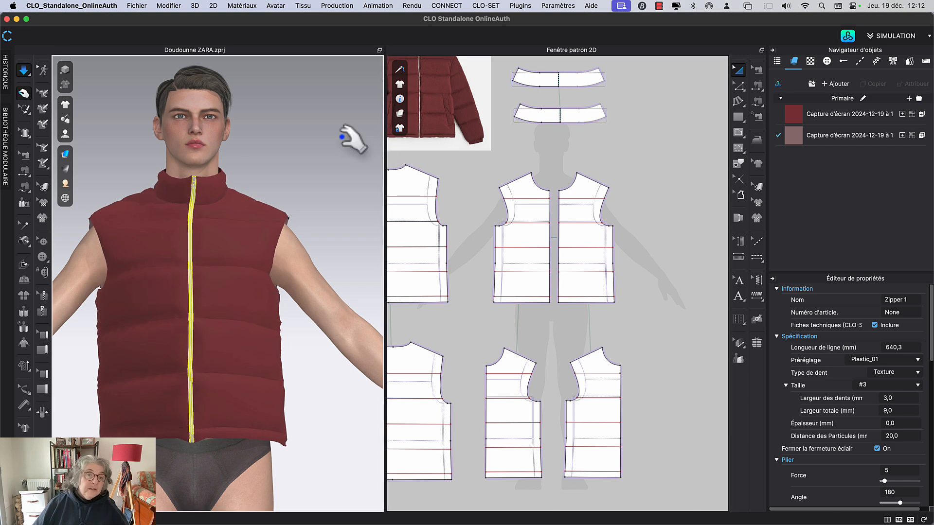
pyautogui.click(192, 447)
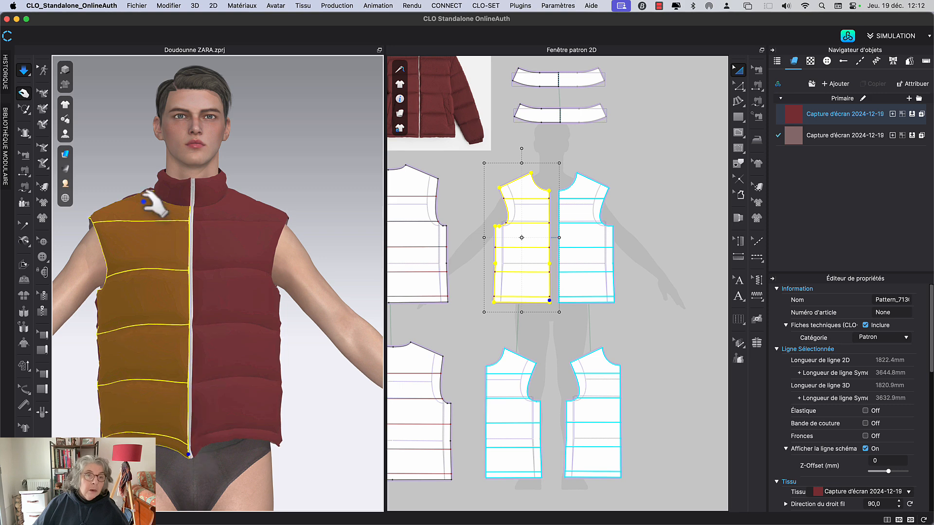
pyautogui.click(212, 431)
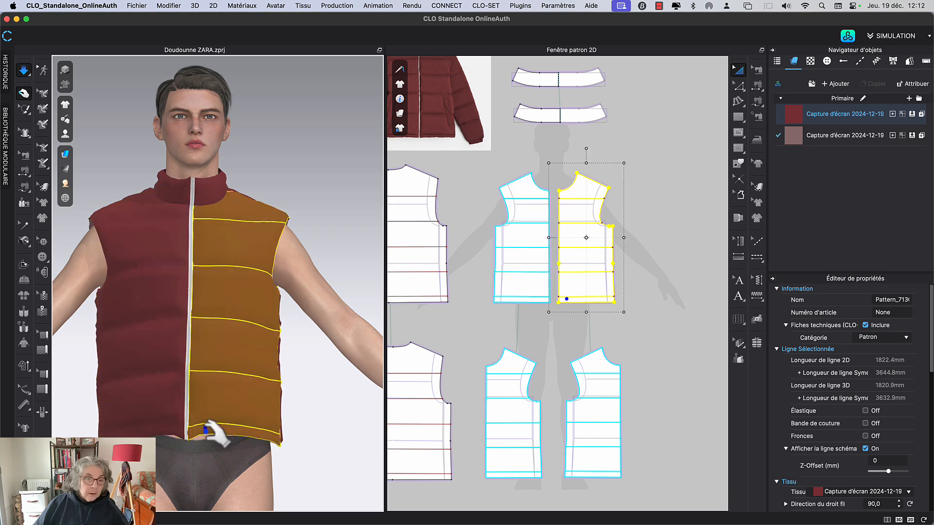
pyautogui.press('space')
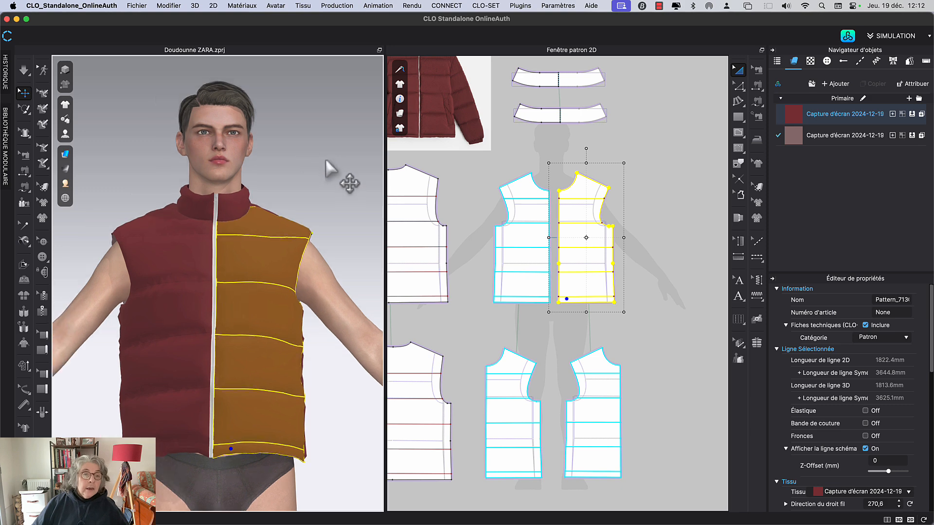
# Set the base colour of the front zipper's teeth to light grey CCCCCC.
pyautogui.scroll(5, 330, 173)
pyautogui.scroll(6, 237, 214)
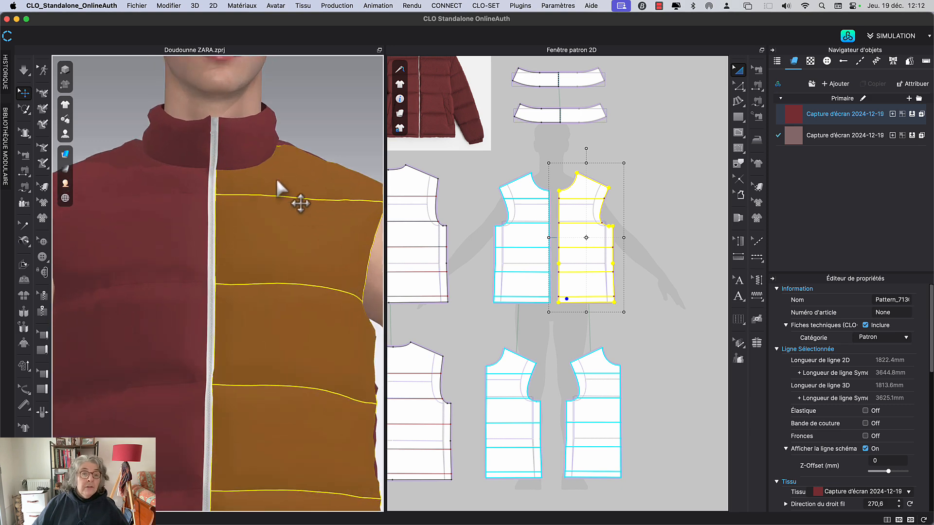
pyautogui.scroll(-4, 248, 297)
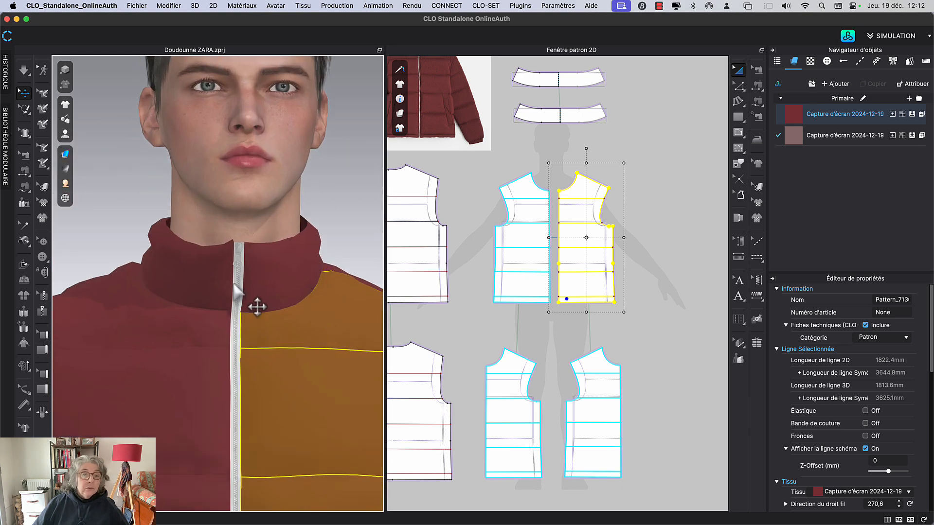
pyautogui.scroll(3, 243, 296)
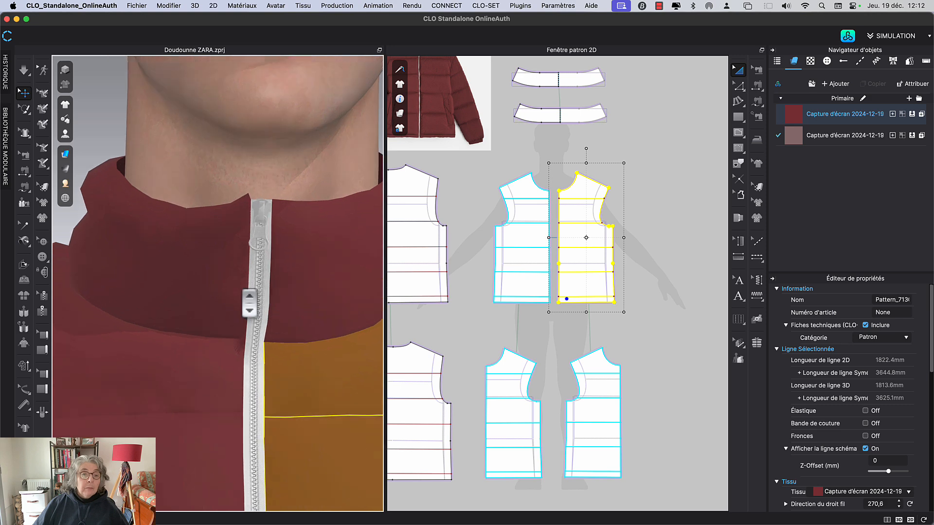
pyautogui.click(260, 287)
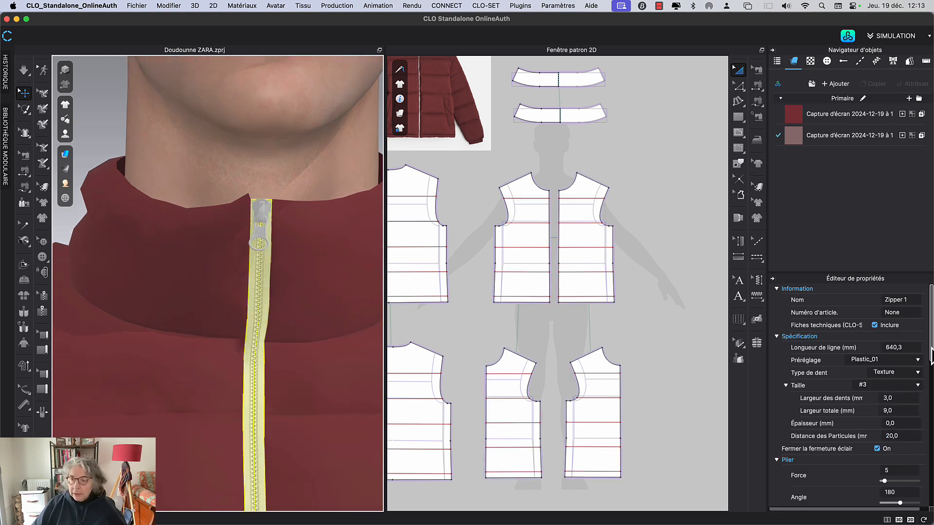
pyautogui.scroll(-5, 931, 355)
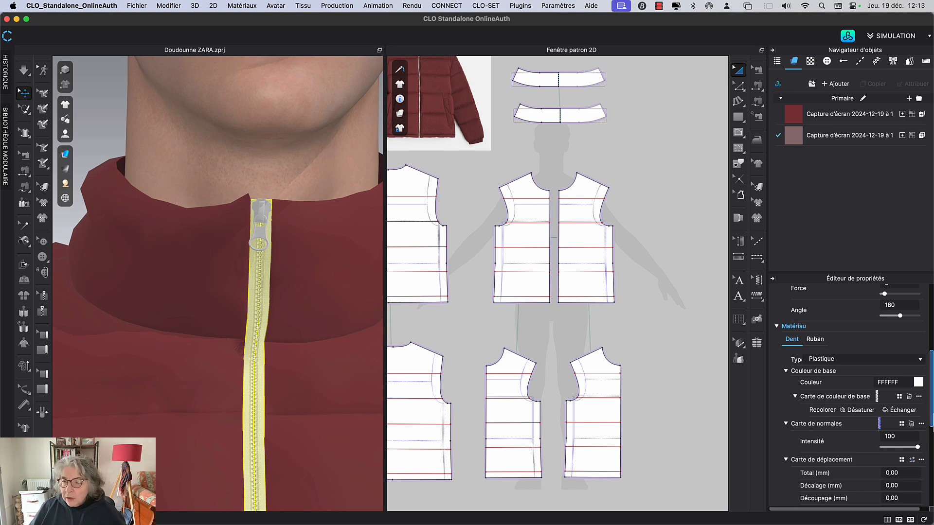
pyautogui.click(919, 382)
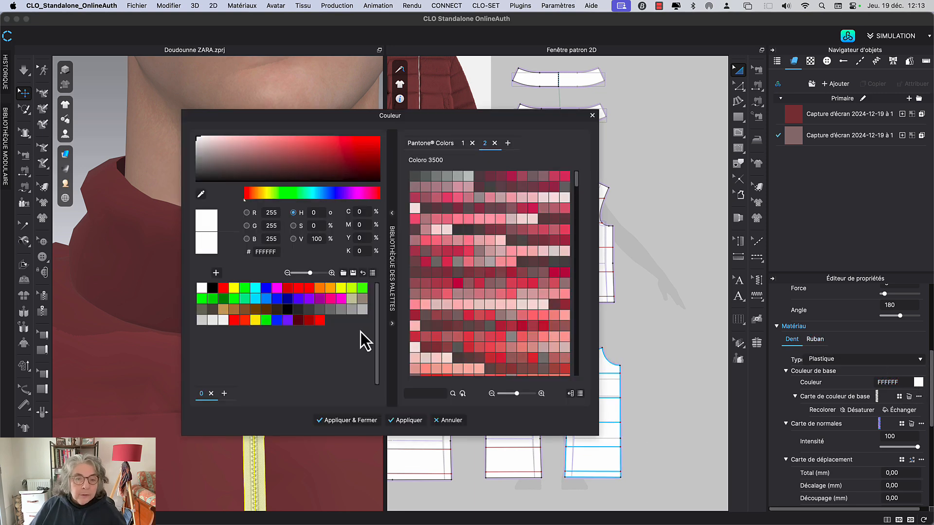
pyautogui.click(202, 323)
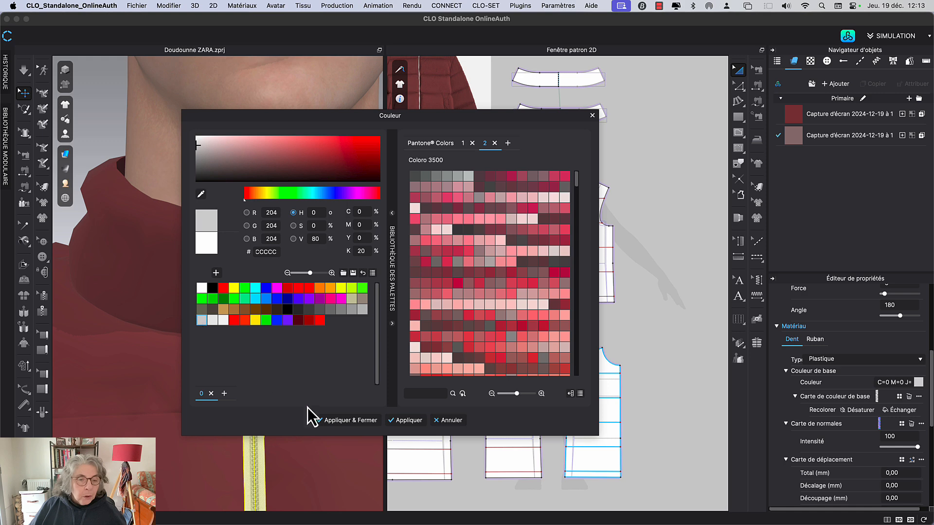
pyautogui.click(343, 421)
pyautogui.click(668, 306)
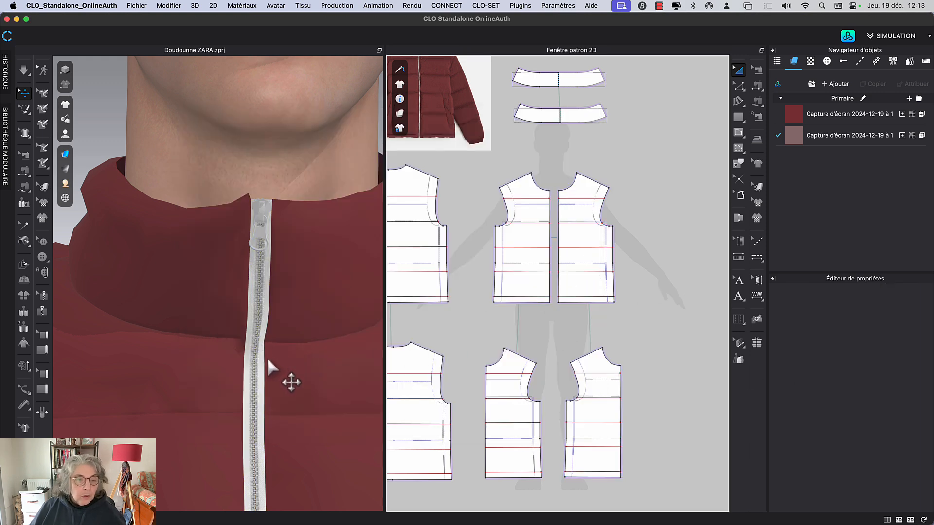
# Set the zipper tape's base colour to burgundy 522125, sampled from the collar fabric, and preview it in the high-quality 3D display.
pyautogui.click(253, 372)
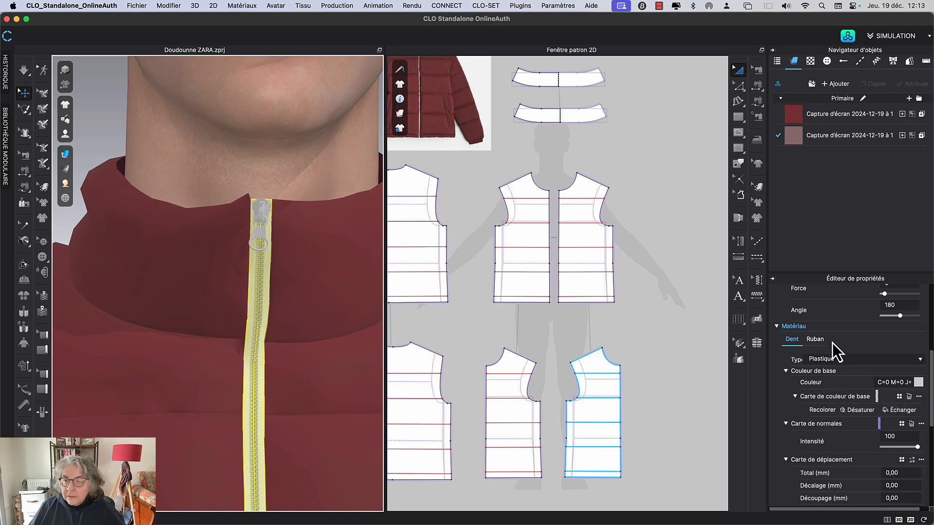
pyautogui.click(815, 339)
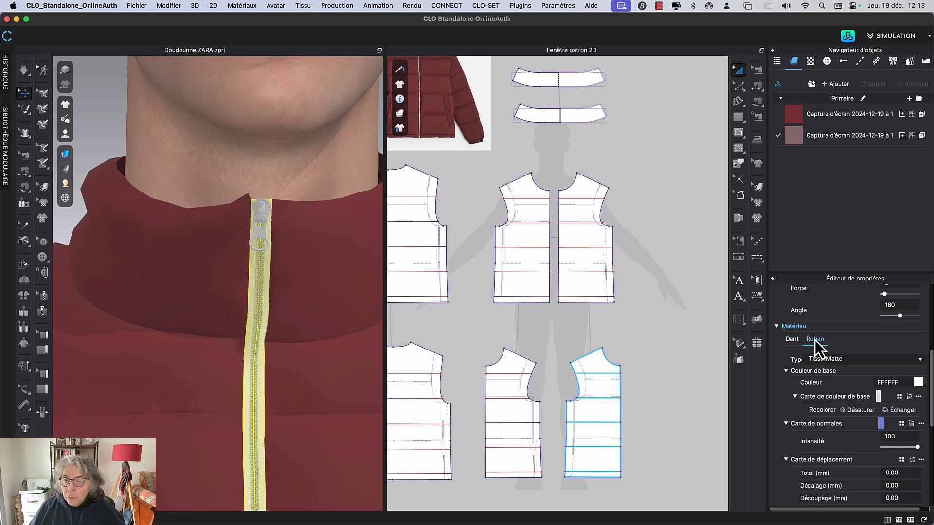
pyautogui.click(918, 383)
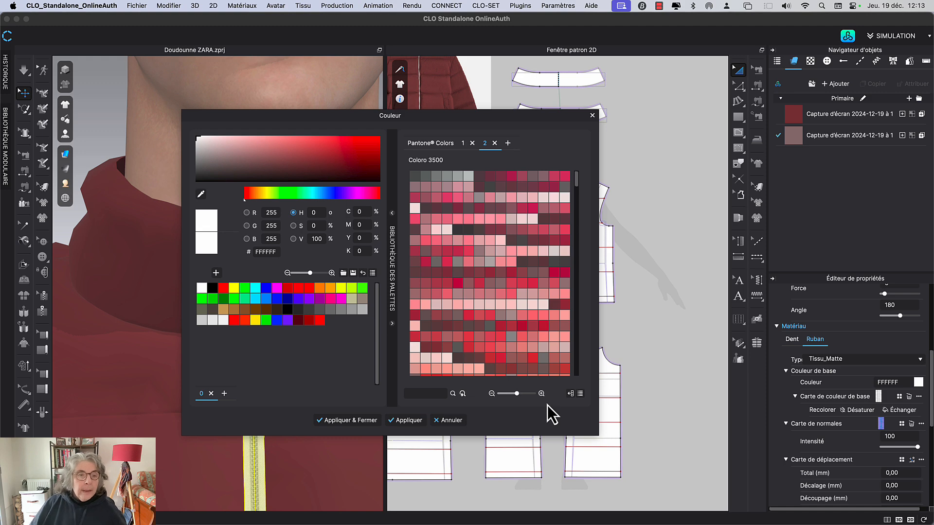
pyautogui.click(201, 194)
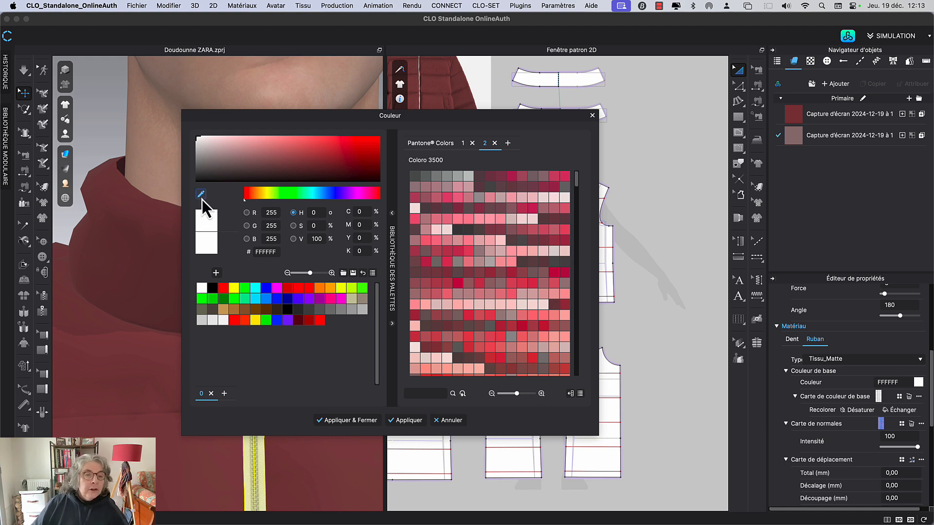
pyautogui.click(149, 265)
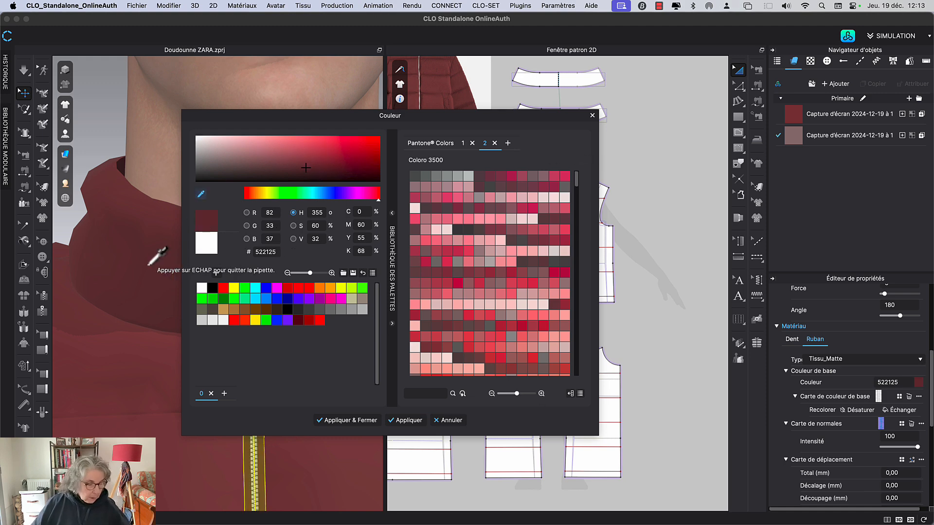
pyautogui.press('Escape')
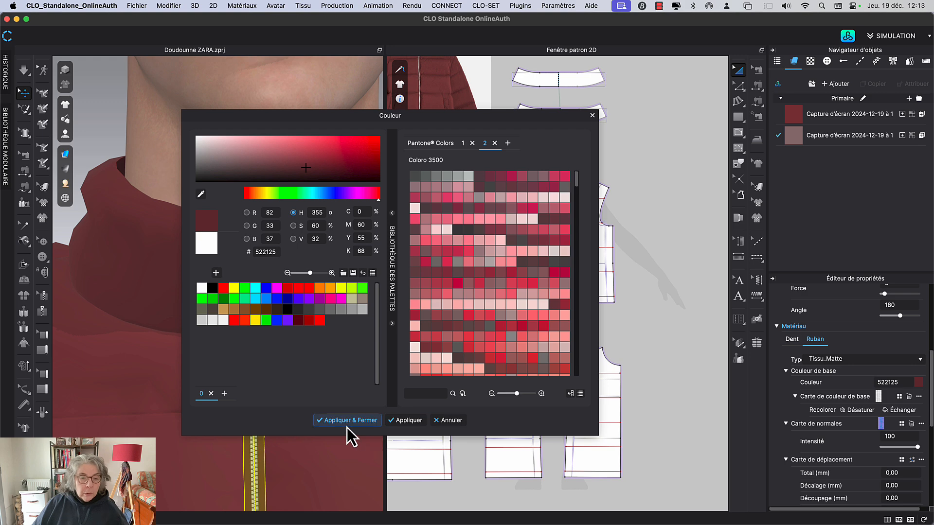
pyautogui.click(346, 423)
pyautogui.click(652, 173)
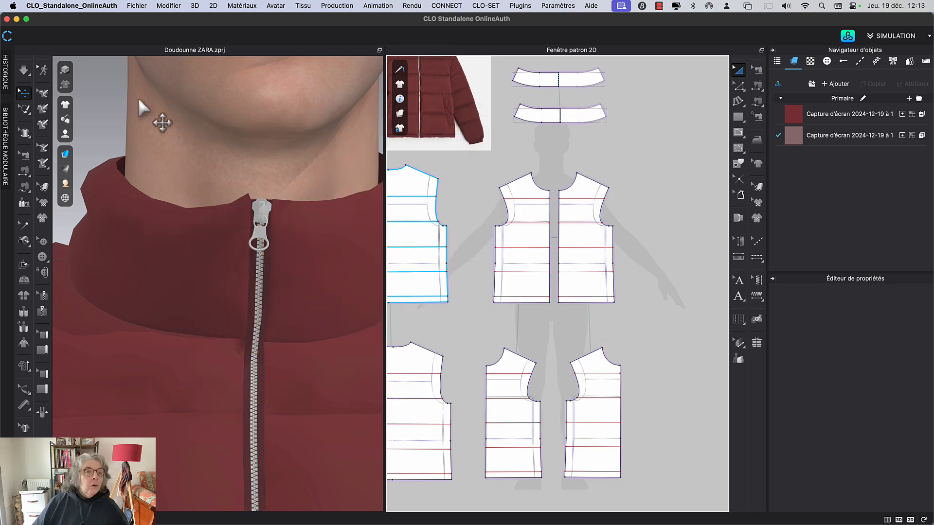
pyautogui.click(65, 70)
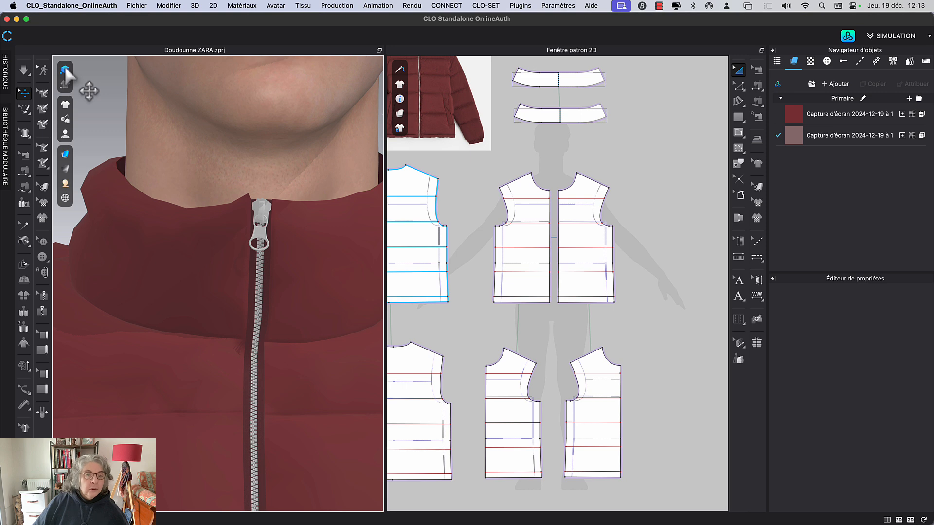
pyautogui.click(66, 70)
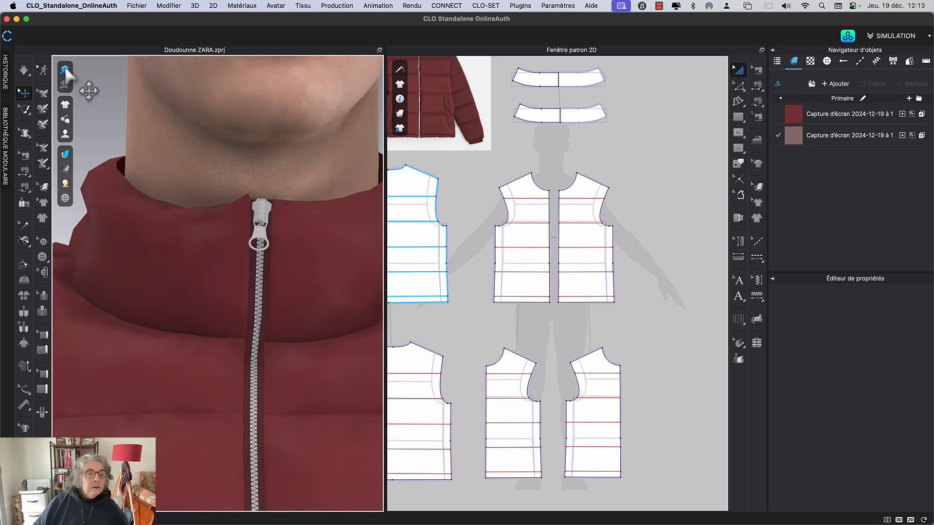
# Change the front zipper's preset to Metal.
pyautogui.click(261, 290)
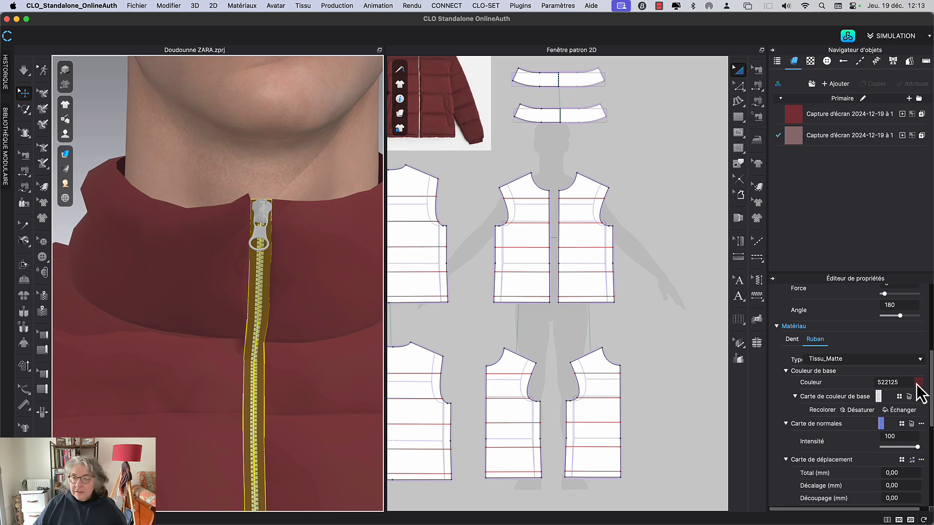
pyautogui.click(793, 339)
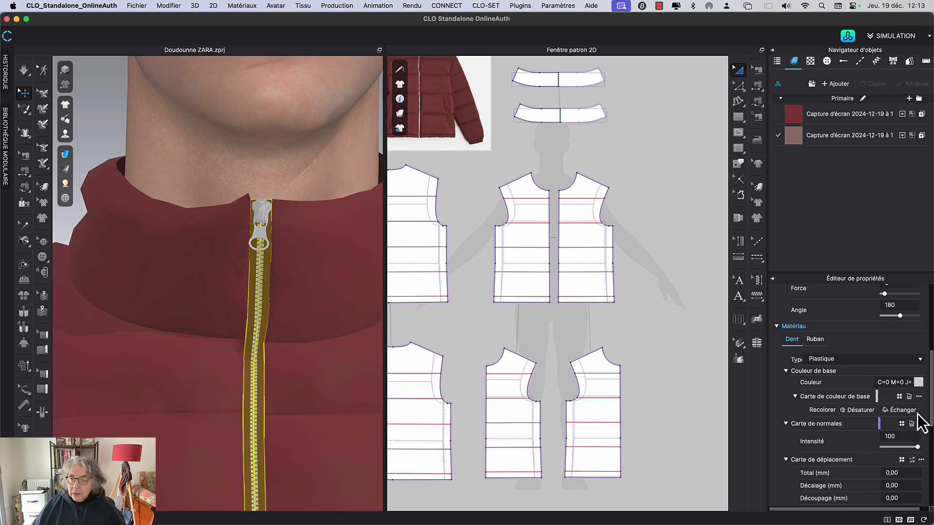
pyautogui.moveTo(931, 389); pyautogui.dragTo(931, 343)
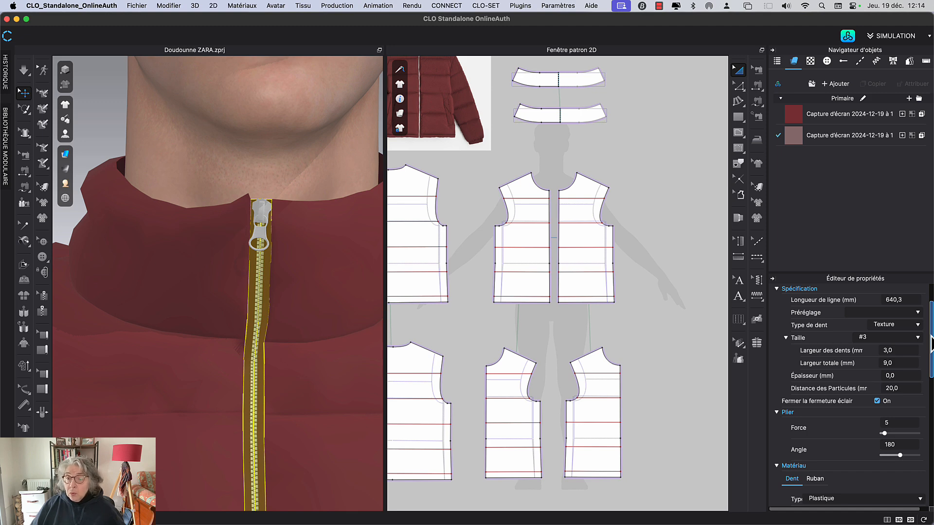
pyautogui.click(917, 313)
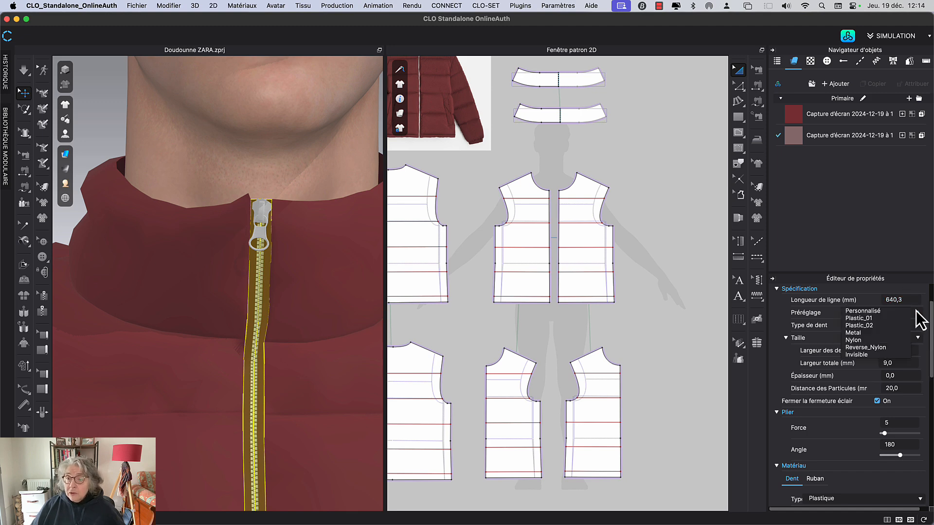
pyautogui.click(851, 337)
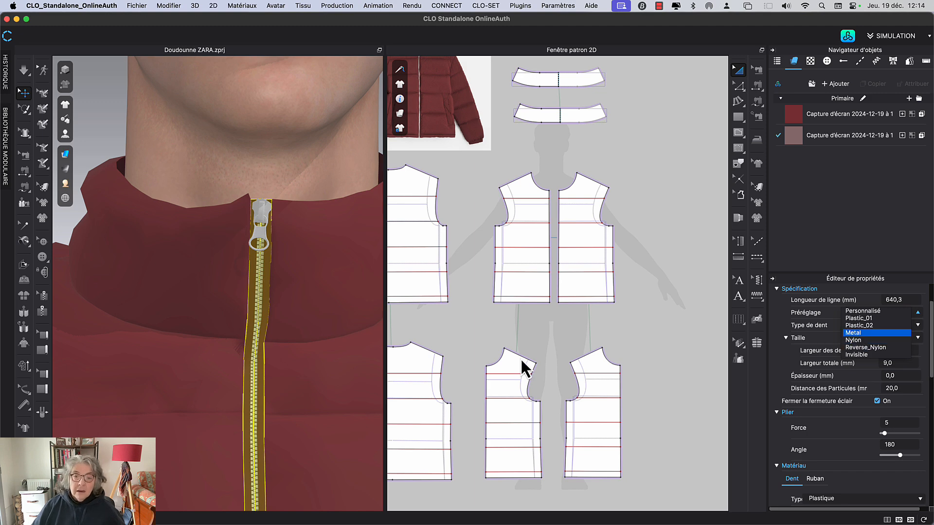
pyautogui.click(635, 325)
# Set the base colour of the zipper's slider to a light grey palette swatch.
pyautogui.click(264, 220)
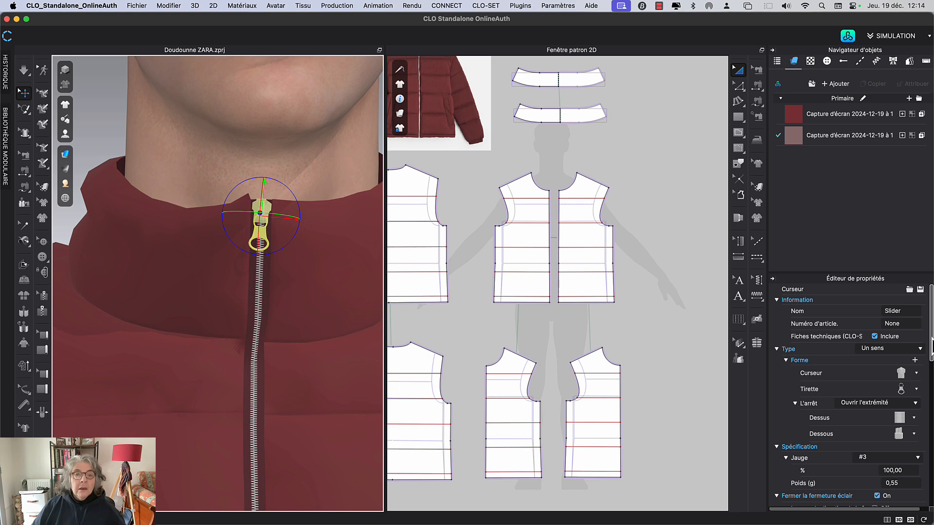
pyautogui.moveTo(932, 346); pyautogui.dragTo(933, 389)
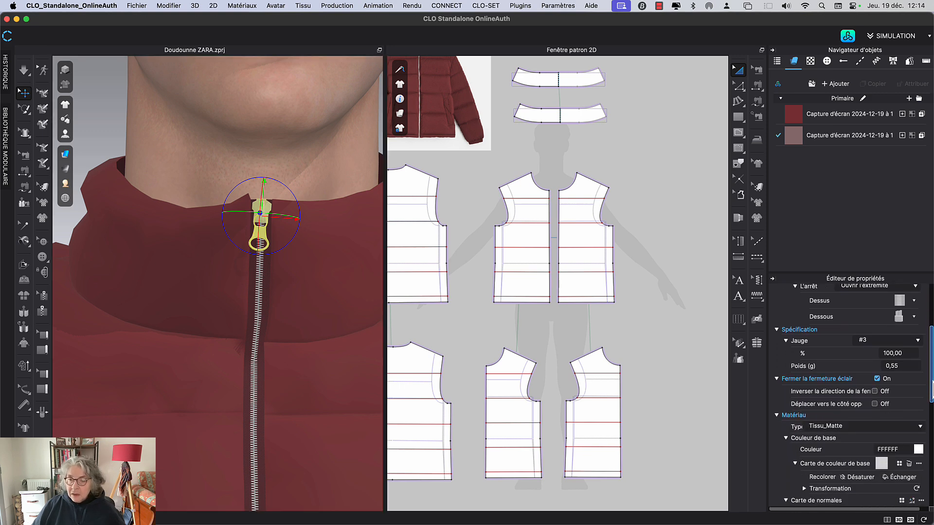
pyautogui.scroll(-3, 933, 385)
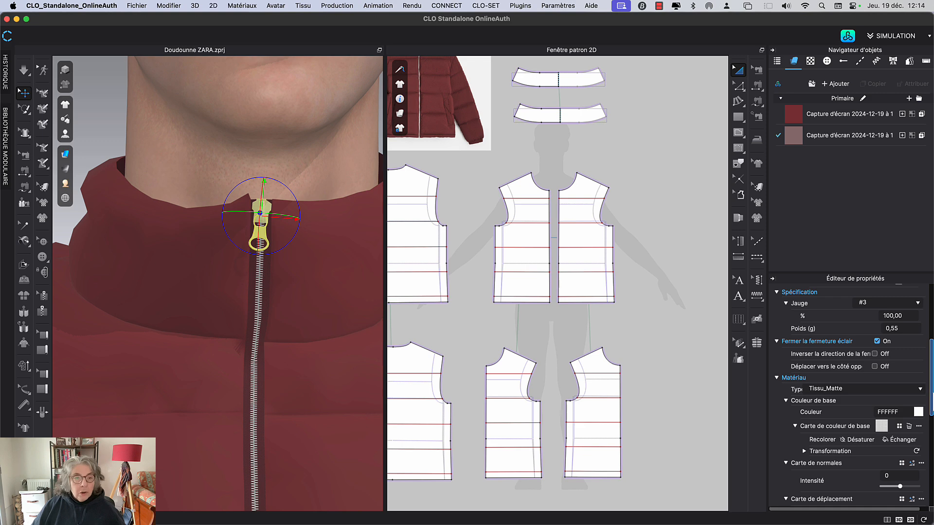
pyautogui.click(918, 412)
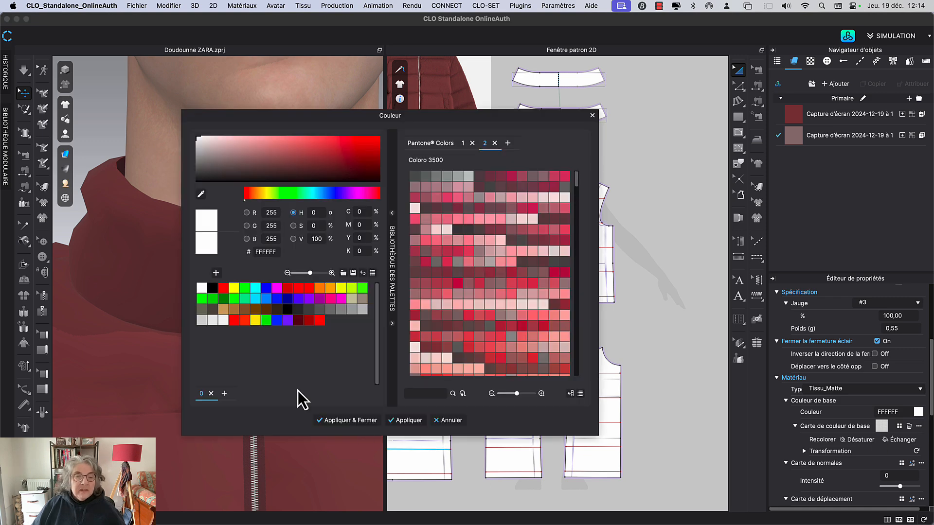
pyautogui.click(212, 320)
pyautogui.click(326, 421)
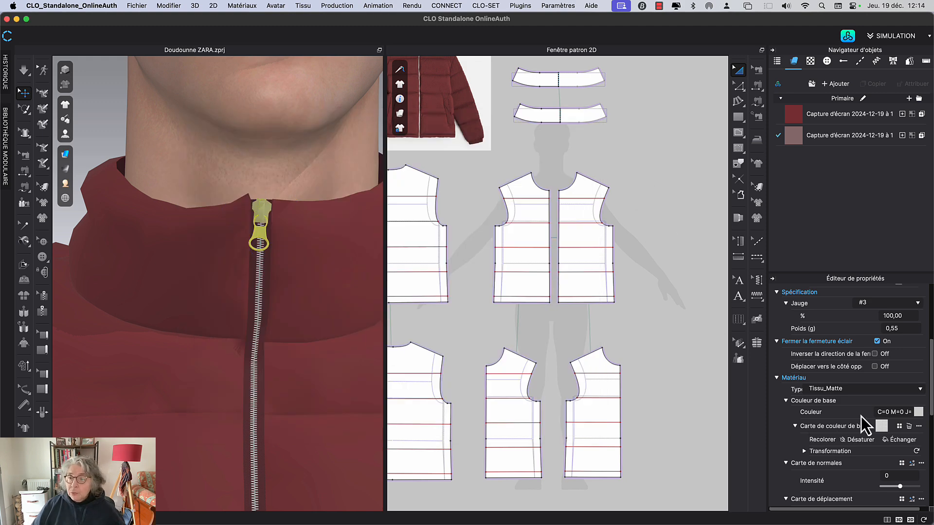
# Set the slider's material type to Métal (Rendu seulement) and deselect the slider.
pyautogui.scroll(3, 861, 416)
pyautogui.scroll(3, 861, 417)
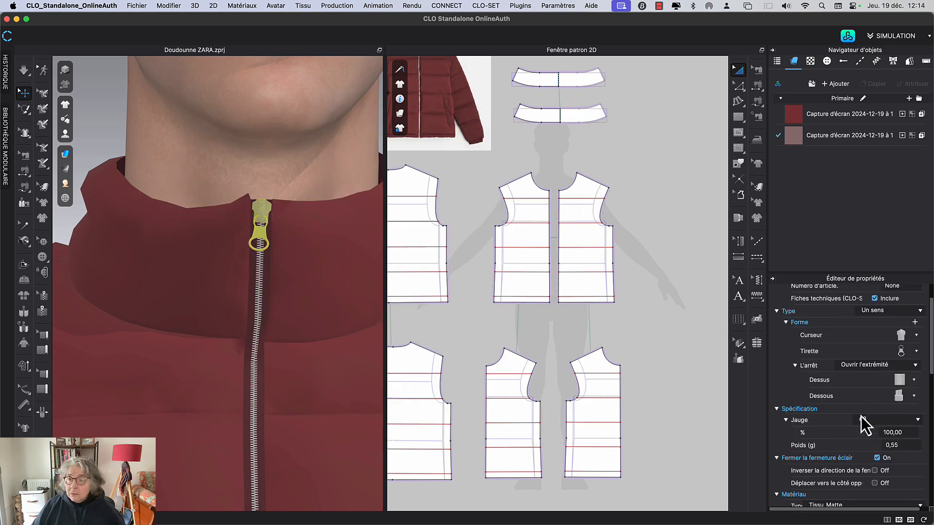
pyautogui.scroll(2, 865, 425)
pyautogui.scroll(1, 861, 417)
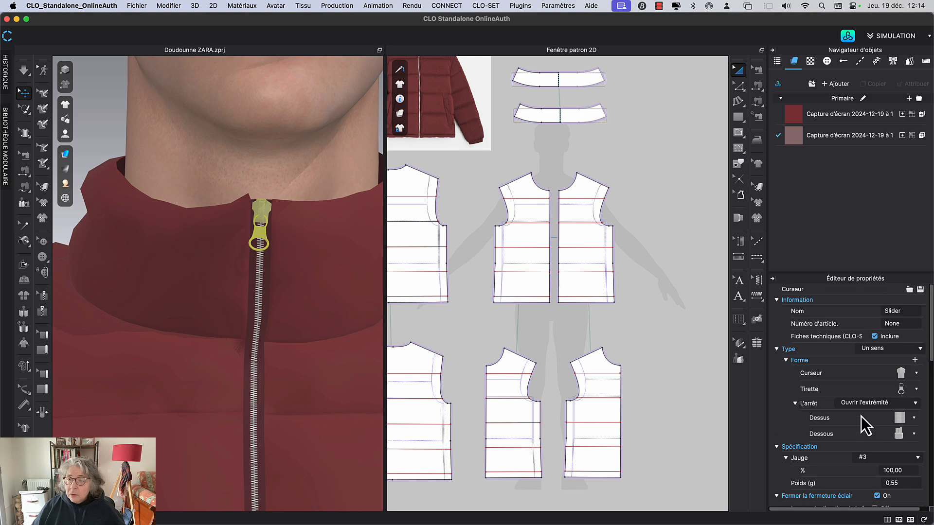
pyautogui.scroll(-3, 861, 417)
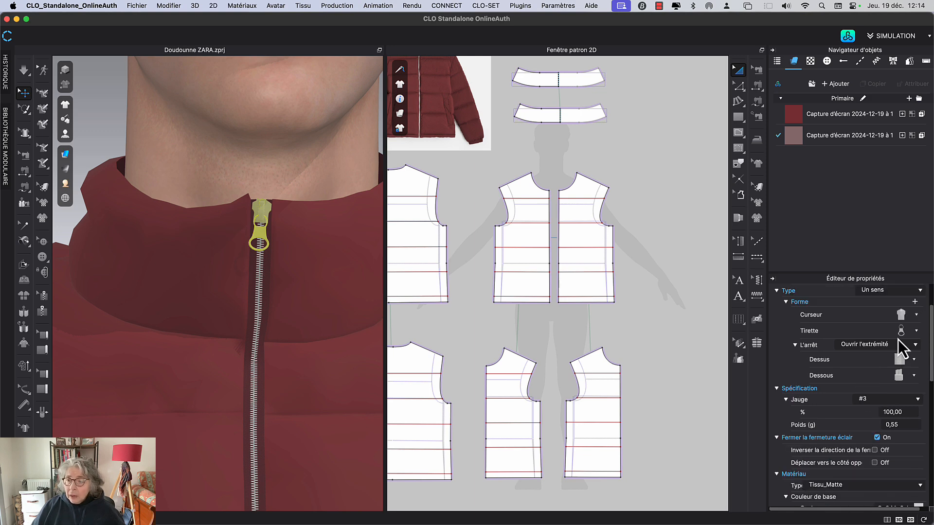
pyautogui.moveTo(931, 355); pyautogui.dragTo(931, 393)
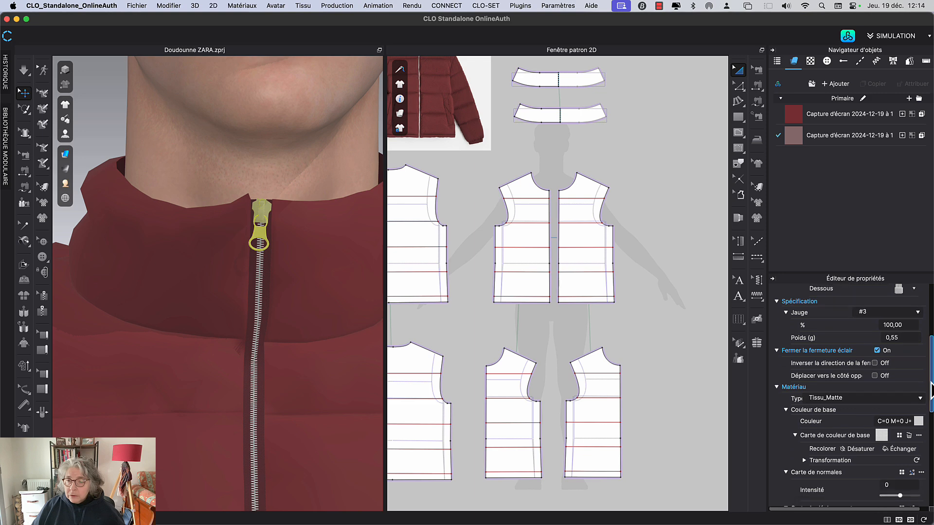
pyautogui.scroll(-4, 851, 360)
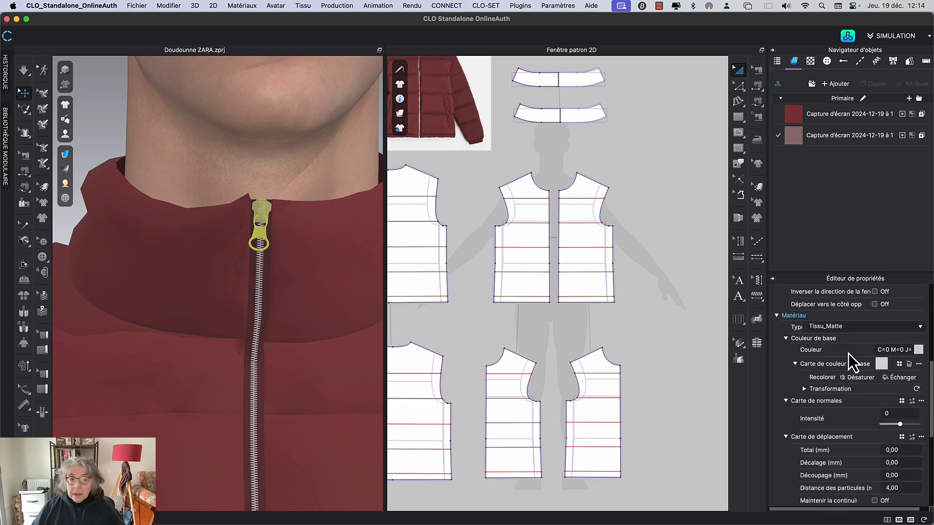
pyautogui.click(847, 329)
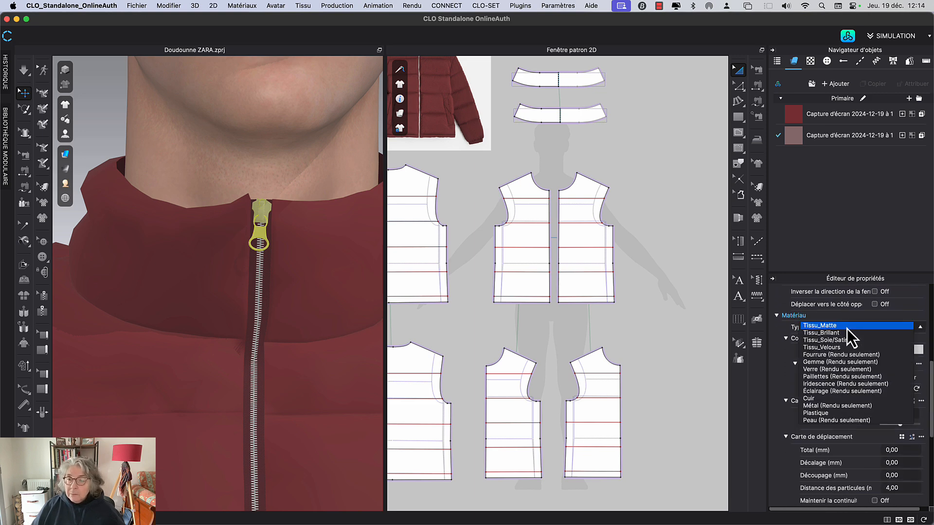
pyautogui.click(836, 407)
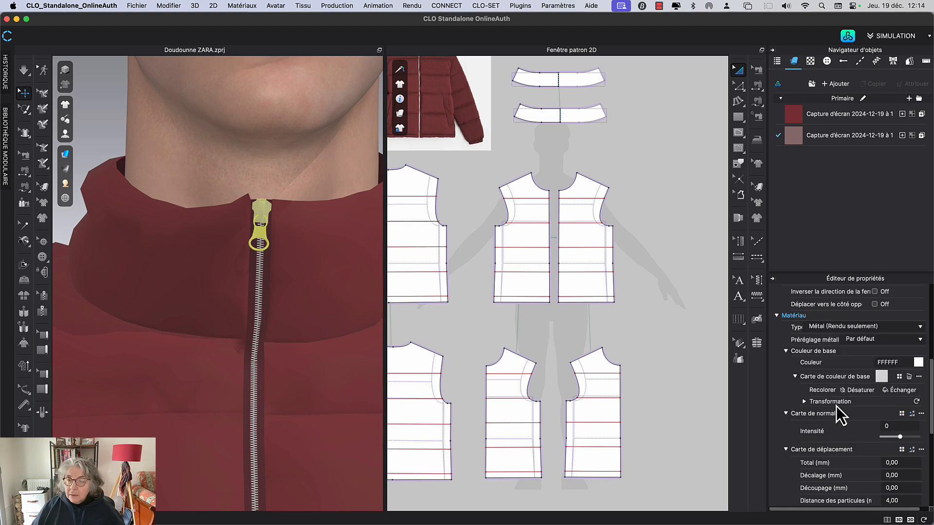
pyautogui.click(649, 214)
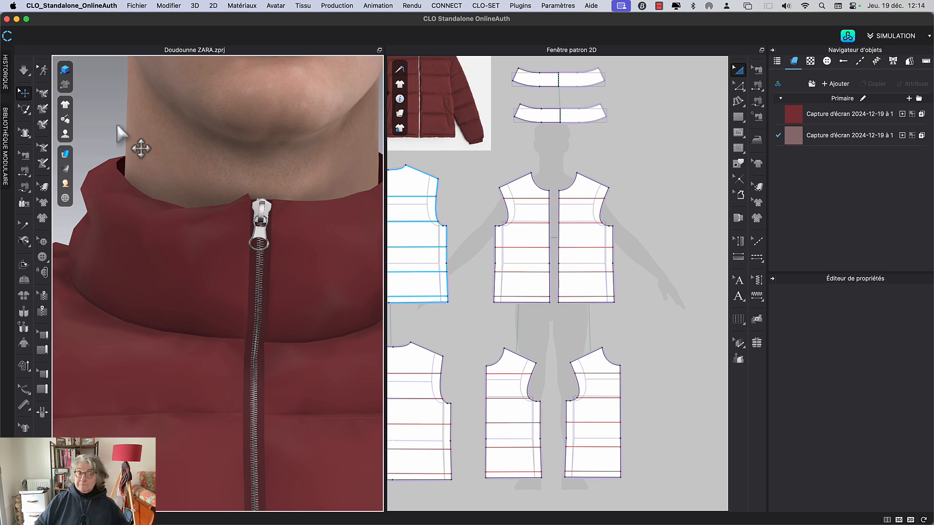
# Flip the surface normal of the inner collar pattern and deselect it.
pyautogui.scroll(5, 117, 125)
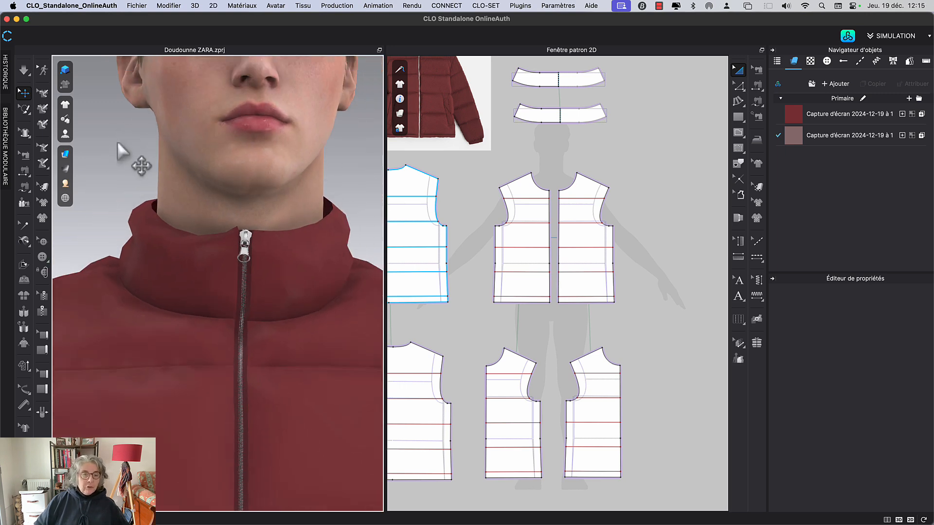
pyautogui.scroll(5, 120, 150)
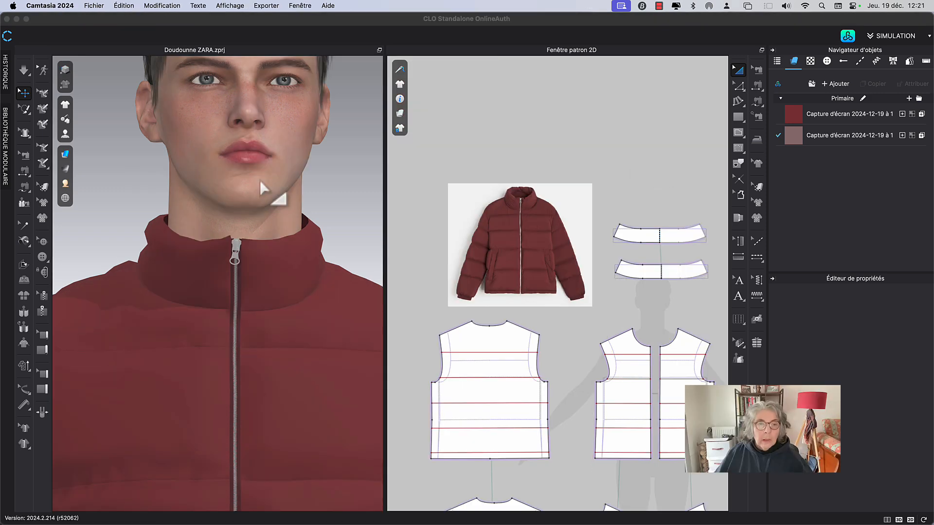
pyautogui.click(260, 181)
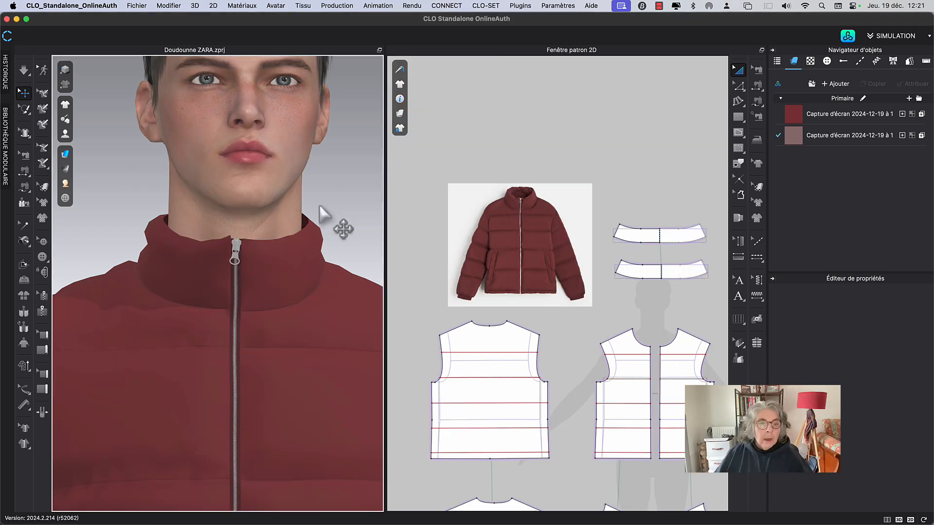
pyautogui.scroll(-3, 344, 198)
pyautogui.moveTo(350, 192); pyautogui.dragTo(314, 220, button='middle')
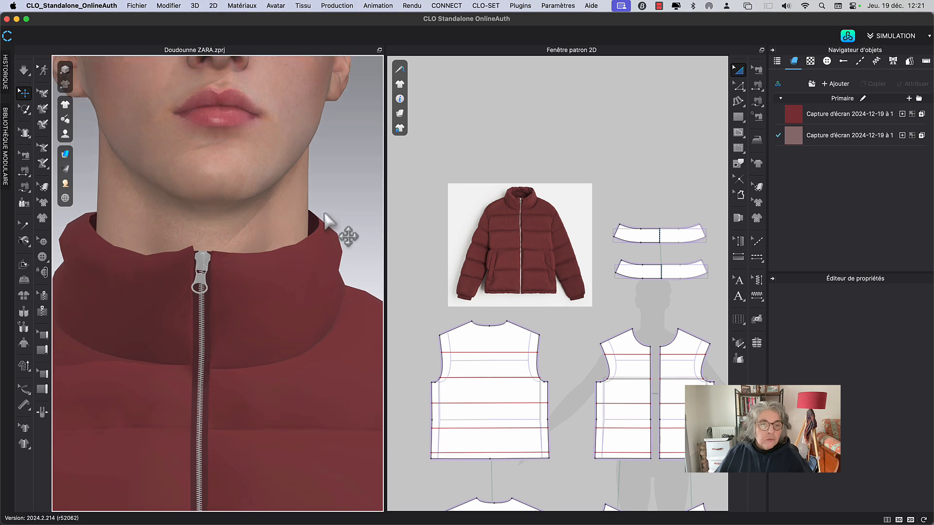
pyautogui.click(314, 222)
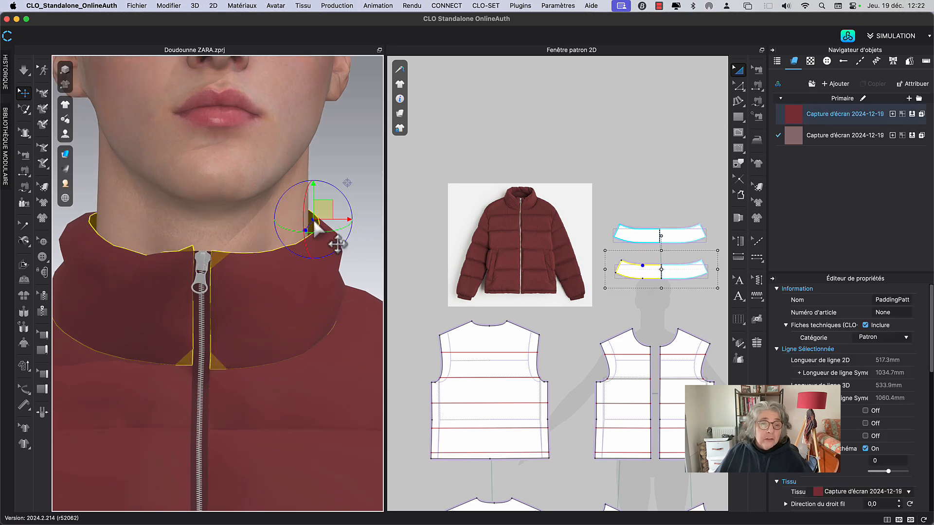
pyautogui.rightClick(313, 221)
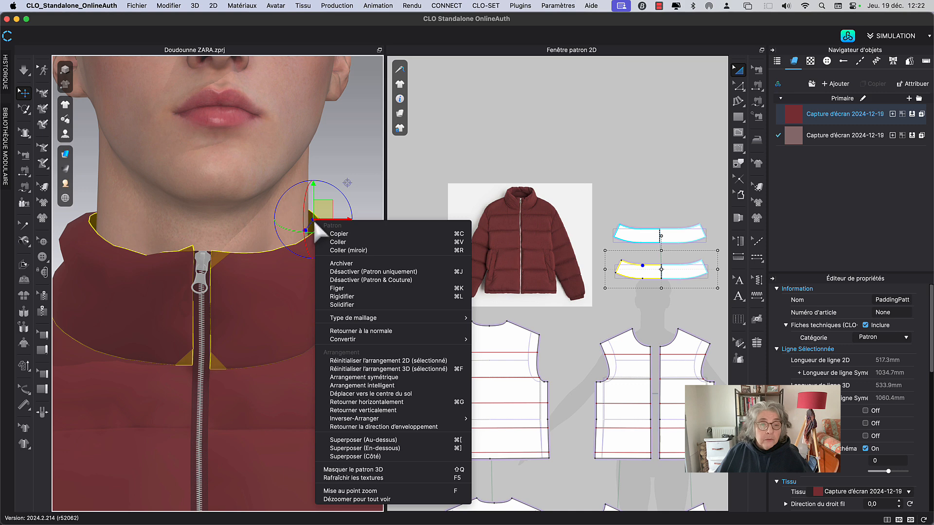
pyautogui.click(389, 332)
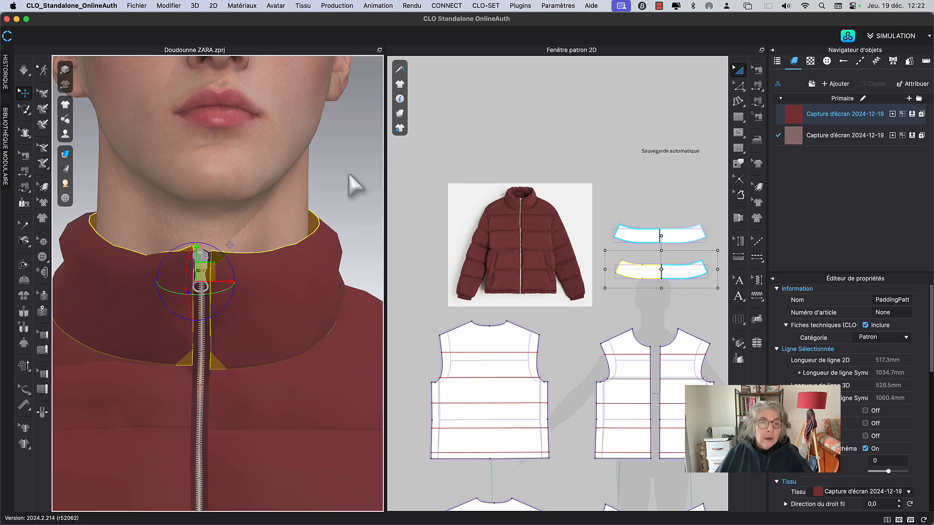
pyautogui.click(349, 174)
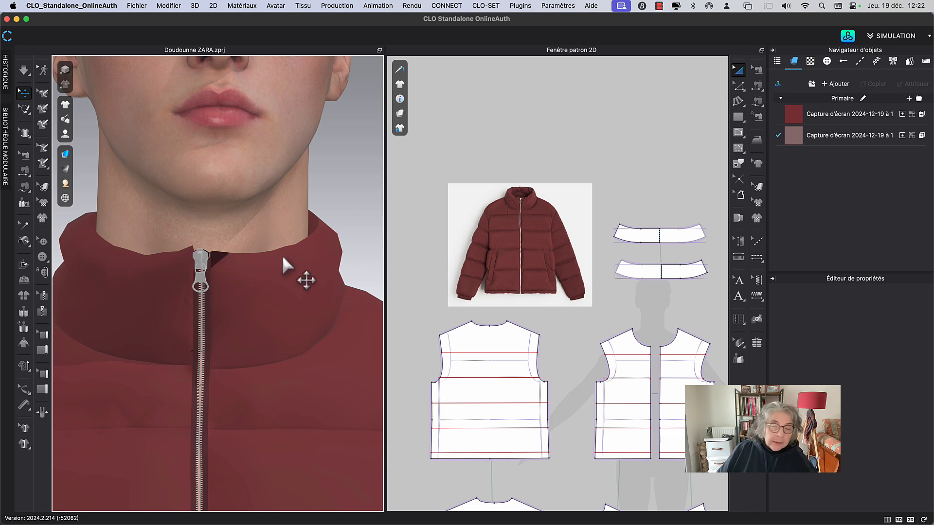
# Set the particle distance of both collar patterns to 10 mm and run the simulation briefly.
pyautogui.moveTo(618, 194); pyautogui.dragTo(540, 136, button='middle')
pyautogui.moveTo(522, 139); pyautogui.dragTo(660, 240)
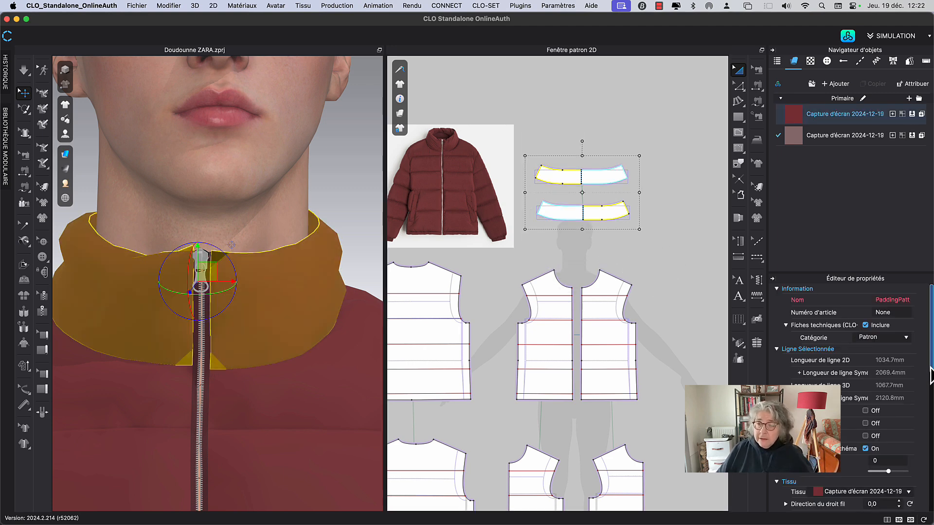
pyautogui.scroll(-5, 932, 372)
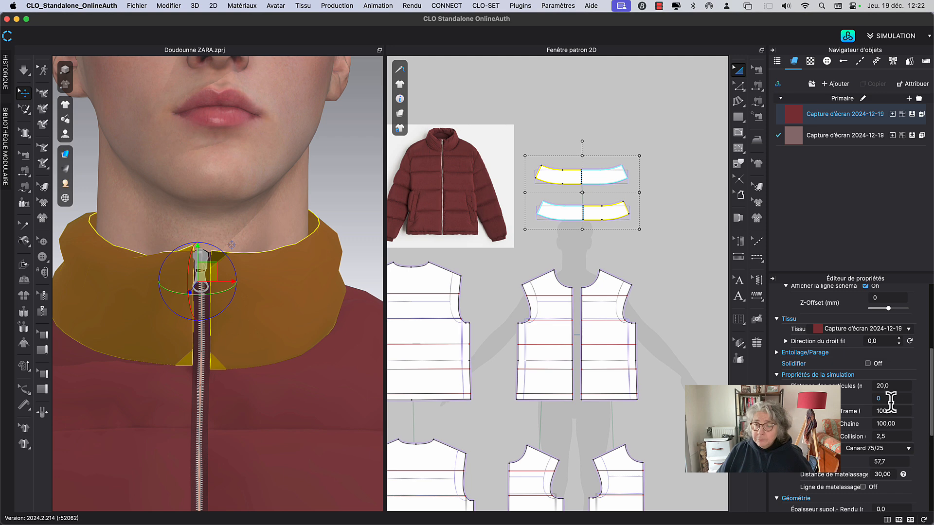
pyautogui.click(890, 386)
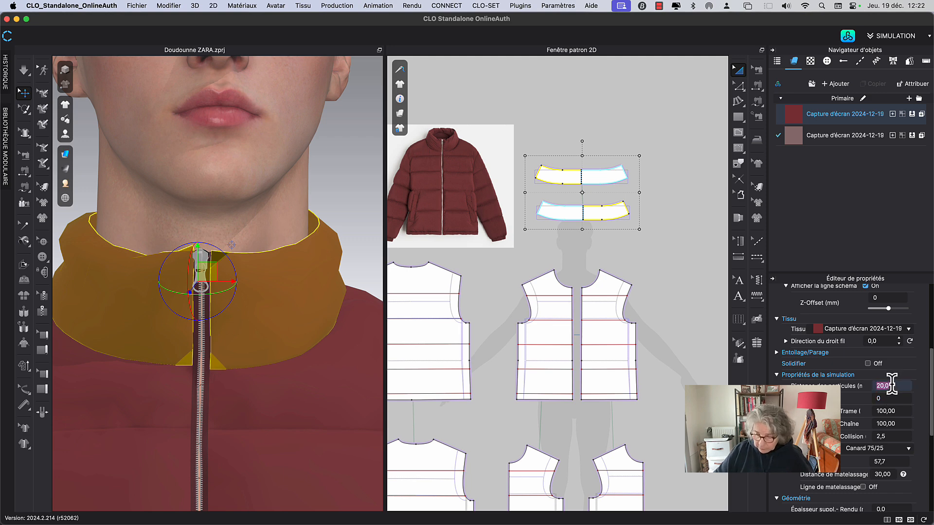
pyautogui.write('10')
pyautogui.press('Return')
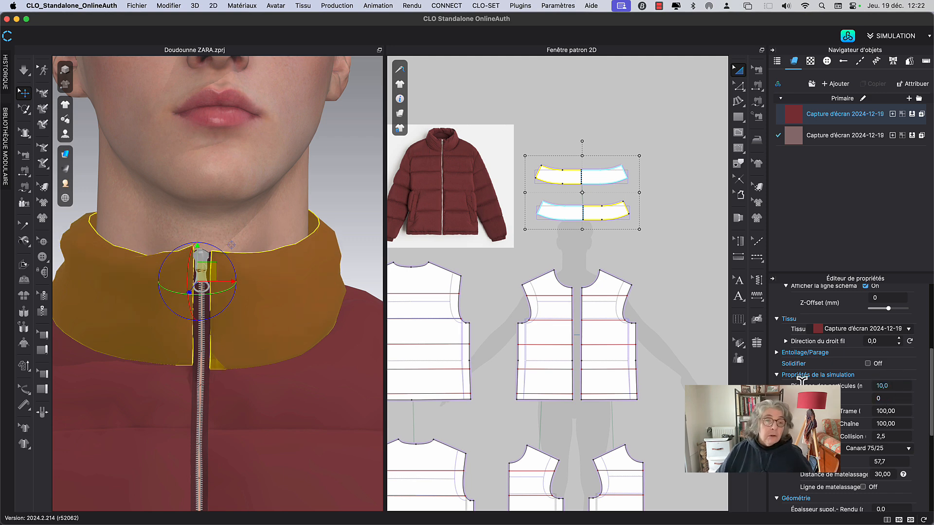
pyautogui.click(640, 98)
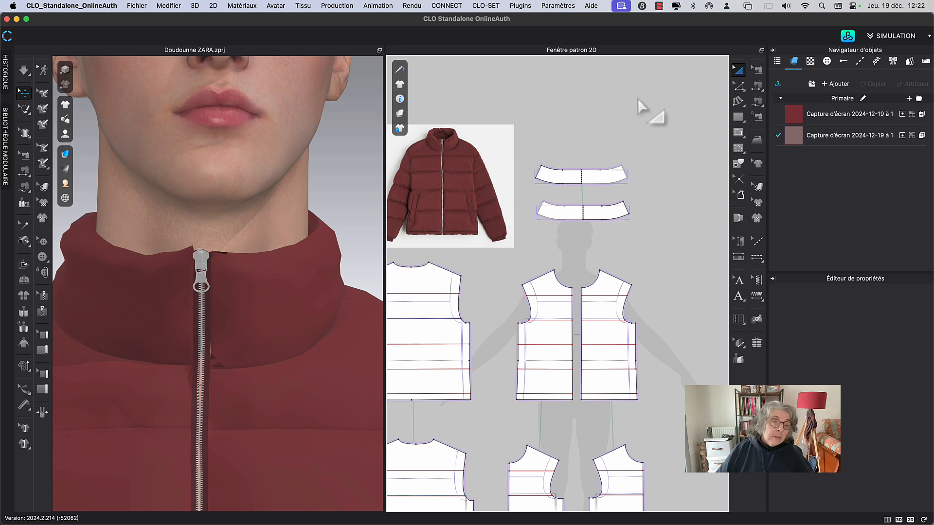
pyautogui.press('space')
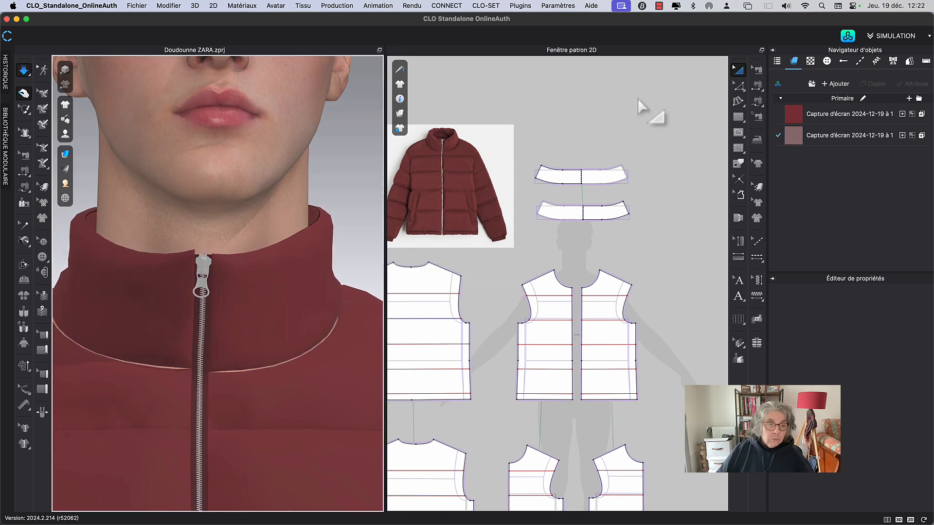
pyautogui.press('space')
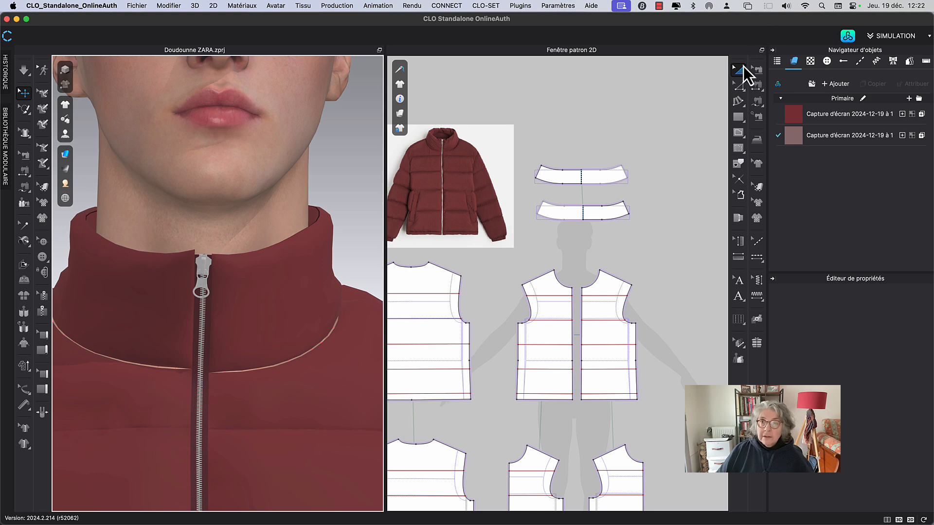
# Select the front and back neckline seams joining the collar to the body for editing, and run the simulation again.
pyautogui.moveTo(556, 251); pyautogui.dragTo(571, 232, button='right')
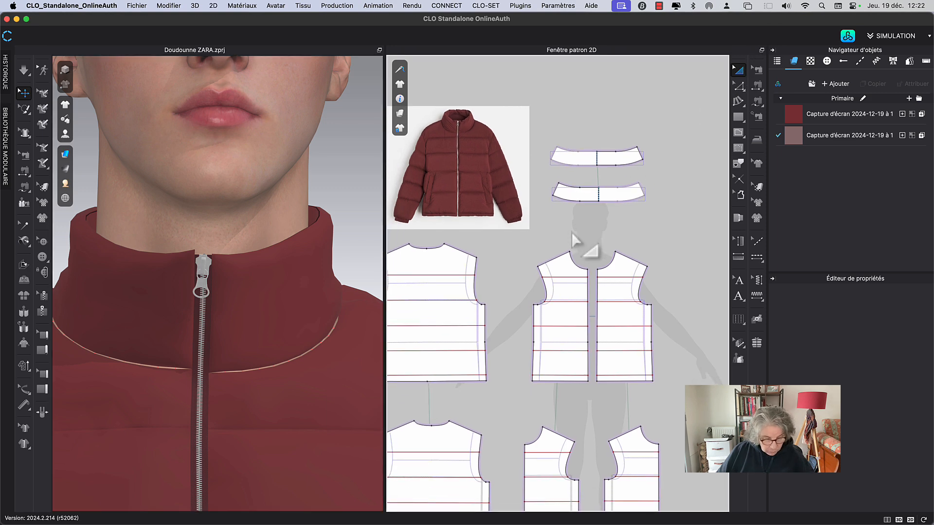
pyautogui.press('n')
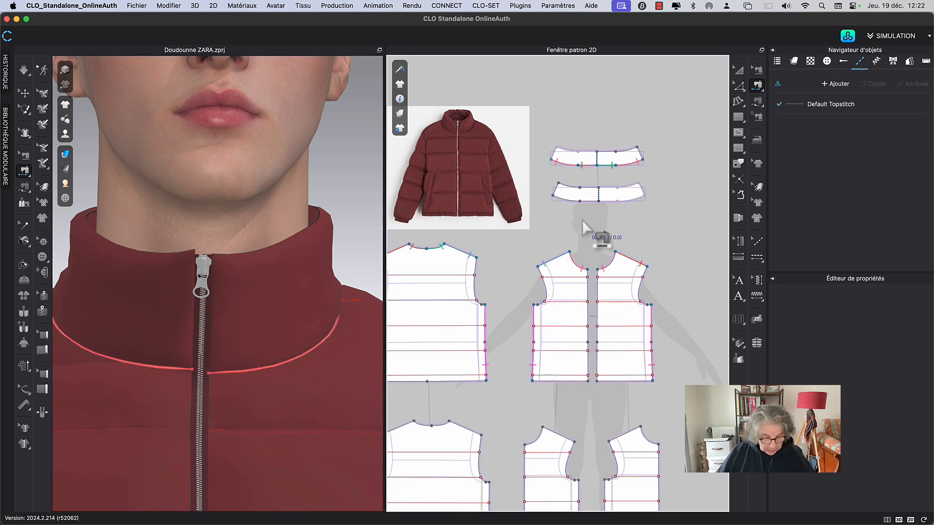
pyautogui.press('b')
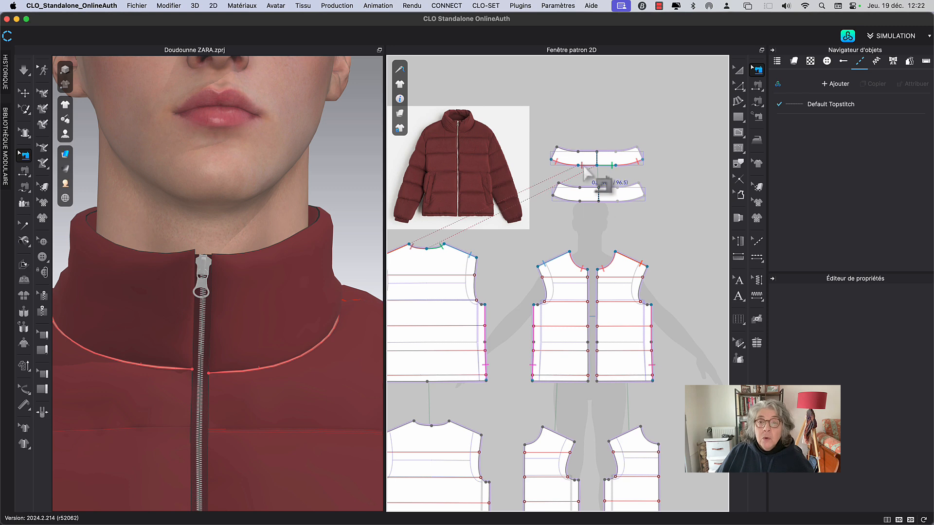
pyautogui.click(589, 167)
pyautogui.keyDown('shift'); pyautogui.click(564, 164); pyautogui.keyUp('shift')
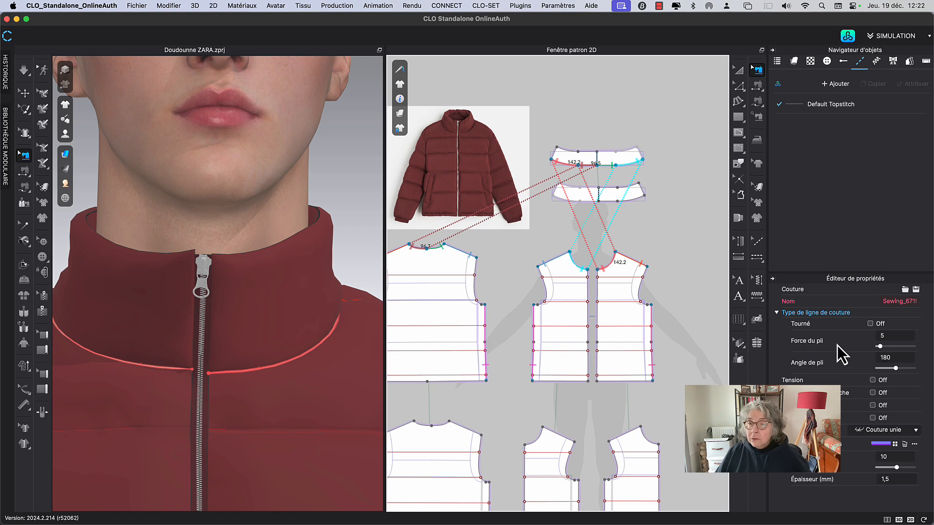
pyautogui.moveTo(521, 246); pyautogui.dragTo(580, 262, button='right')
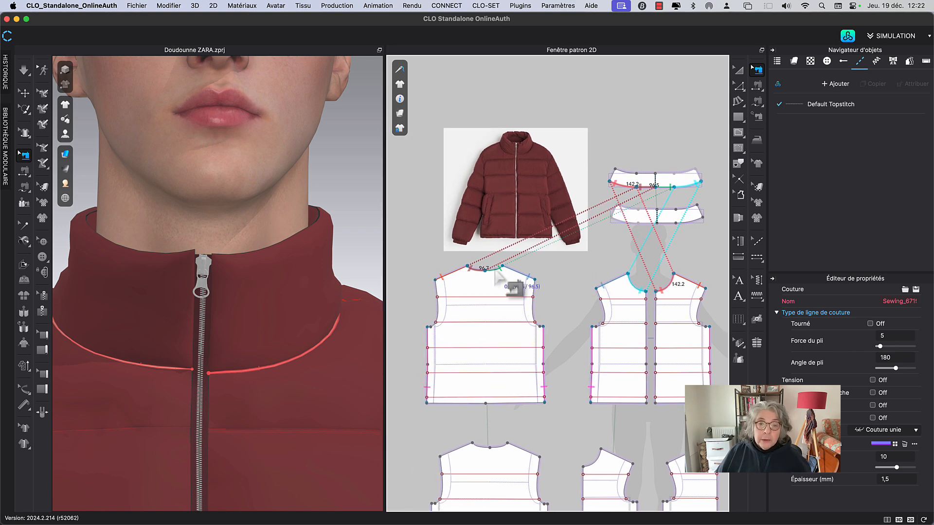
pyautogui.keyDown('shift'); pyautogui.click(498, 271); pyautogui.keyUp('shift')
pyautogui.moveTo(584, 264); pyautogui.dragTo(575, 263, button='middle')
pyautogui.click(575, 265)
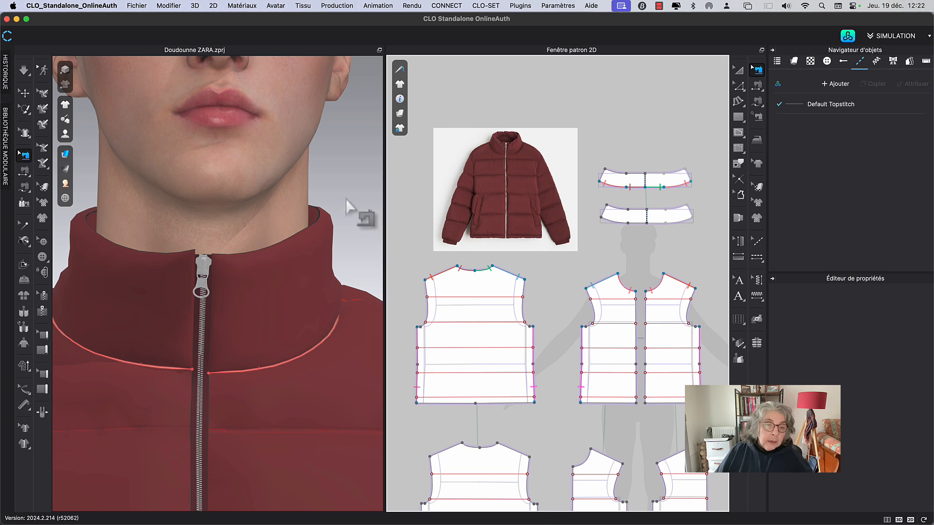
pyautogui.press('space')
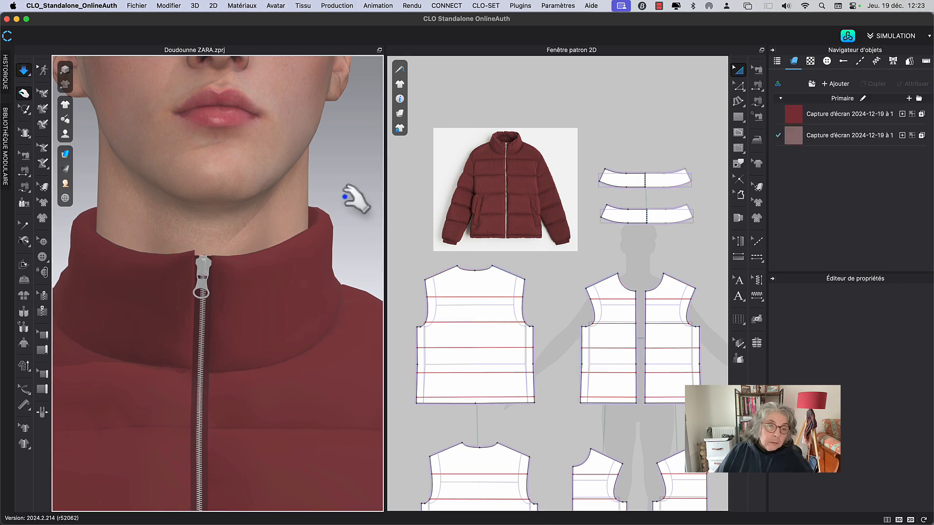
# Examine the simulated collar's neckline seams and the inner collar pattern's properties.
pyautogui.press('b')
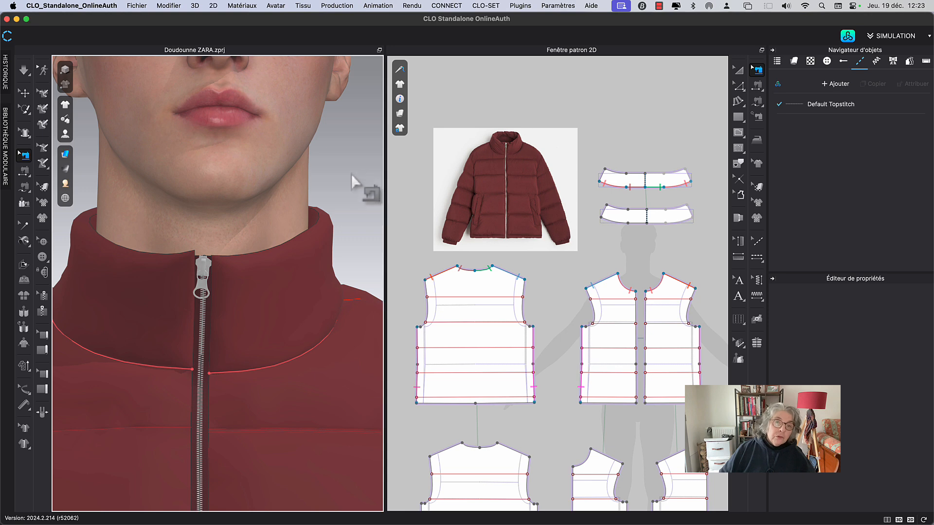
pyautogui.scroll(-4, 351, 175)
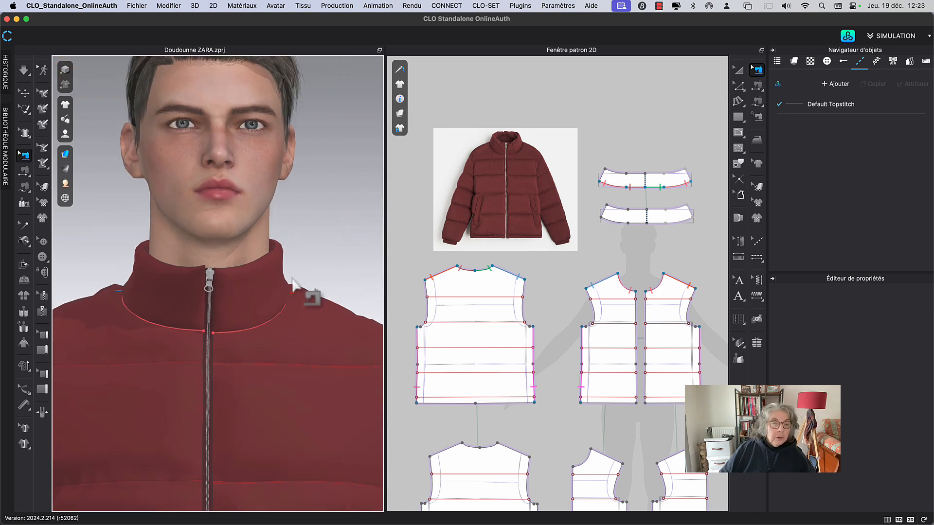
pyautogui.moveTo(316, 263); pyautogui.dragTo(306, 210, button='middle')
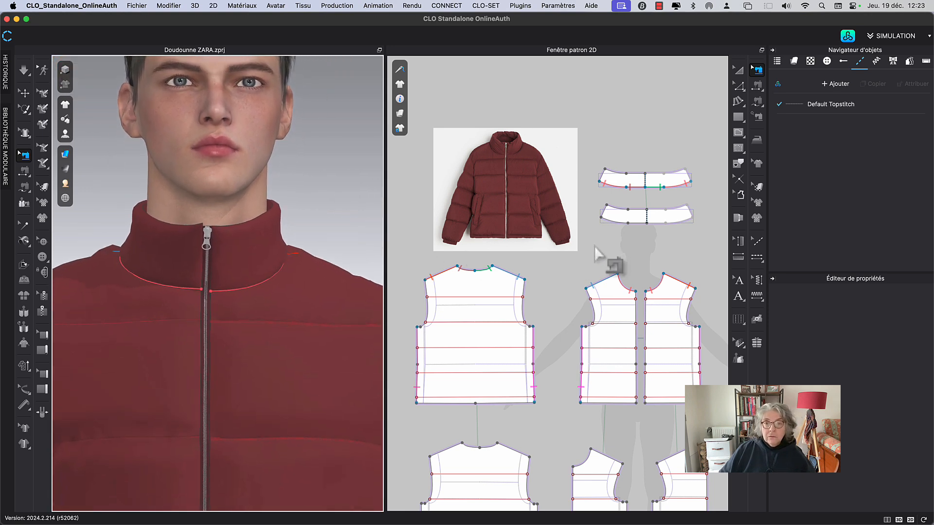
pyautogui.moveTo(595, 246); pyautogui.dragTo(527, 297, button='middle')
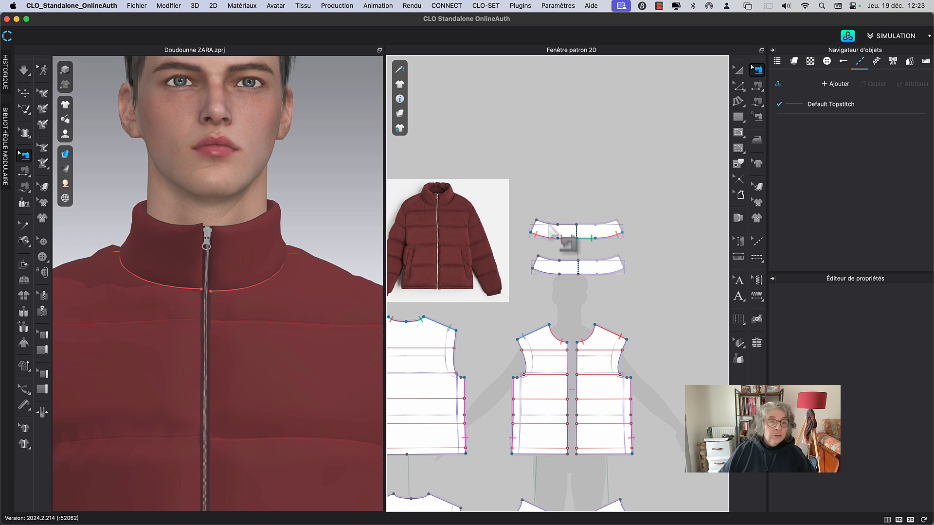
pyautogui.click(738, 71)
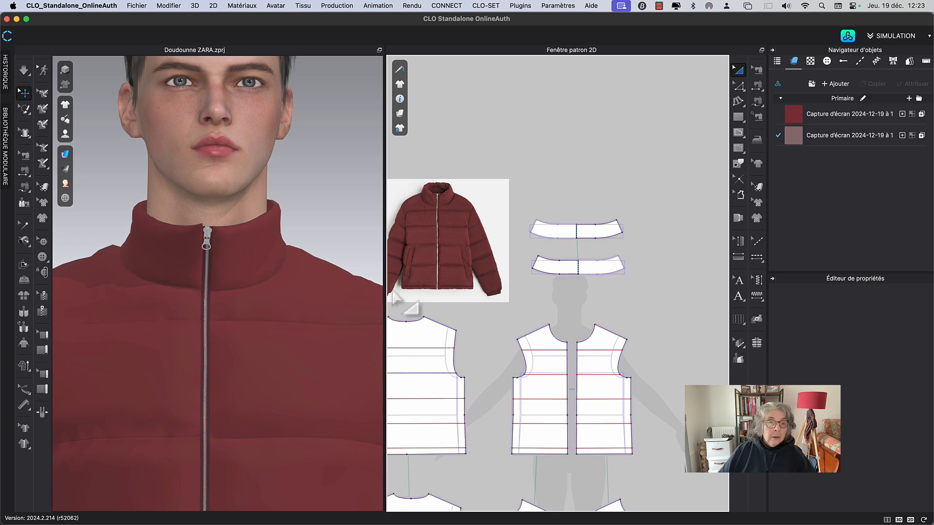
pyautogui.click(590, 267)
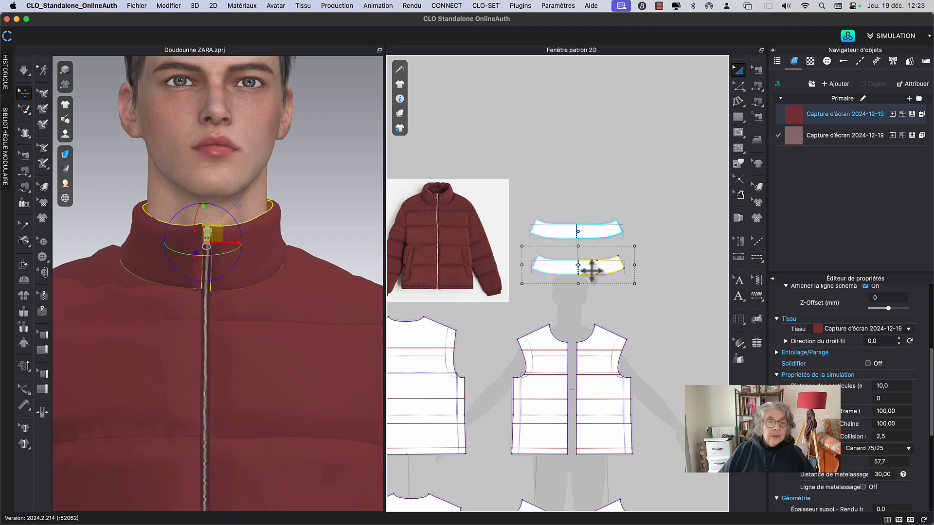
pyautogui.click(597, 319)
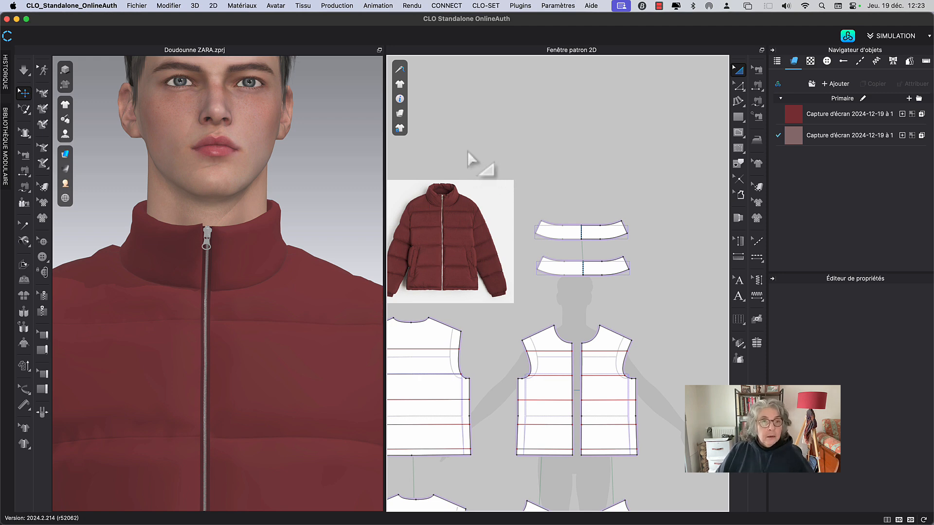
pyautogui.moveTo(522, 143); pyautogui.dragTo(596, 29, button='middle')
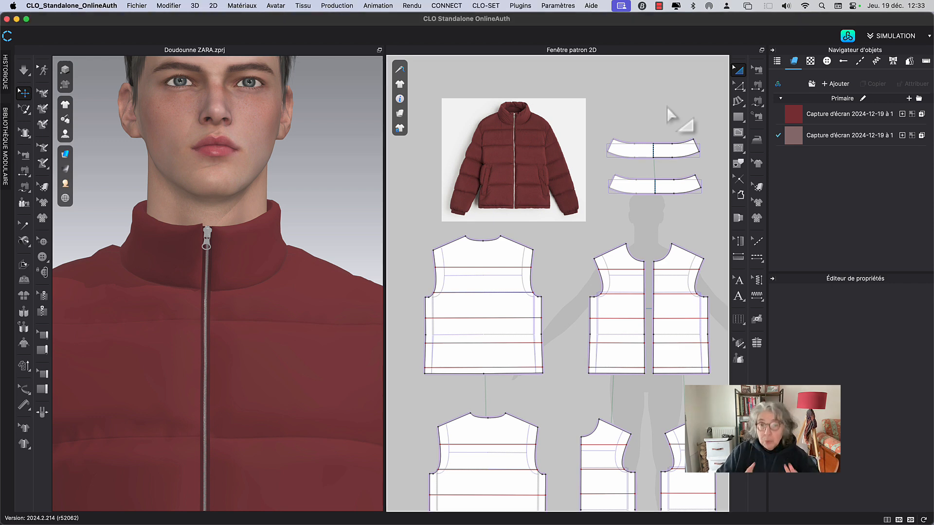
# Measure the combined length of the upper back pattern's armhole curve and its short underarm segment.
pyautogui.moveTo(539, 262); pyautogui.dragTo(483, 213, button='middle')
pyautogui.scroll(3, 482, 212)
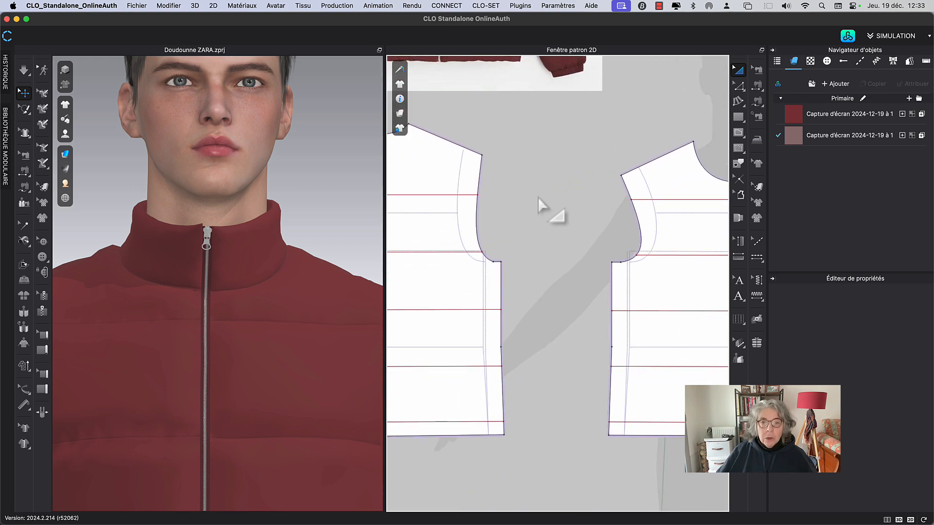
pyautogui.scroll(-1, 539, 197)
pyautogui.press('z')
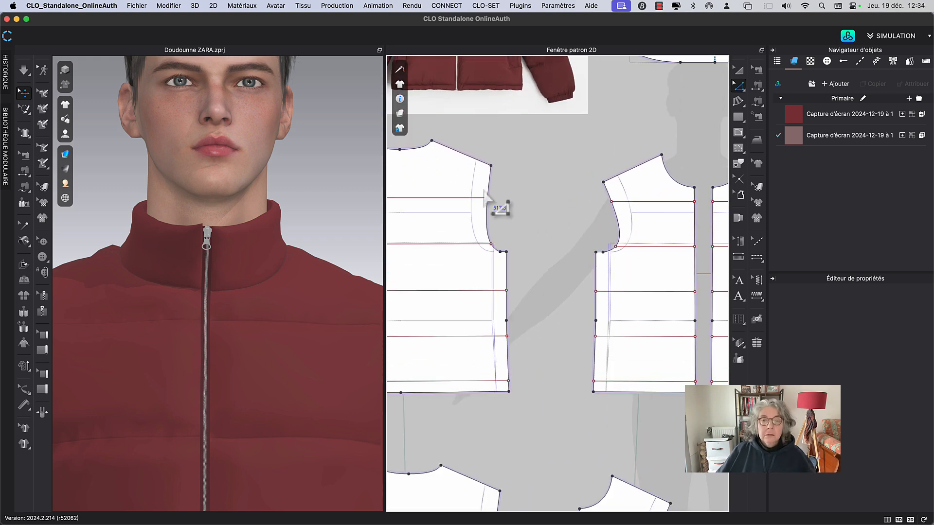
pyautogui.click(491, 228)
pyautogui.scroll(2, 502, 238)
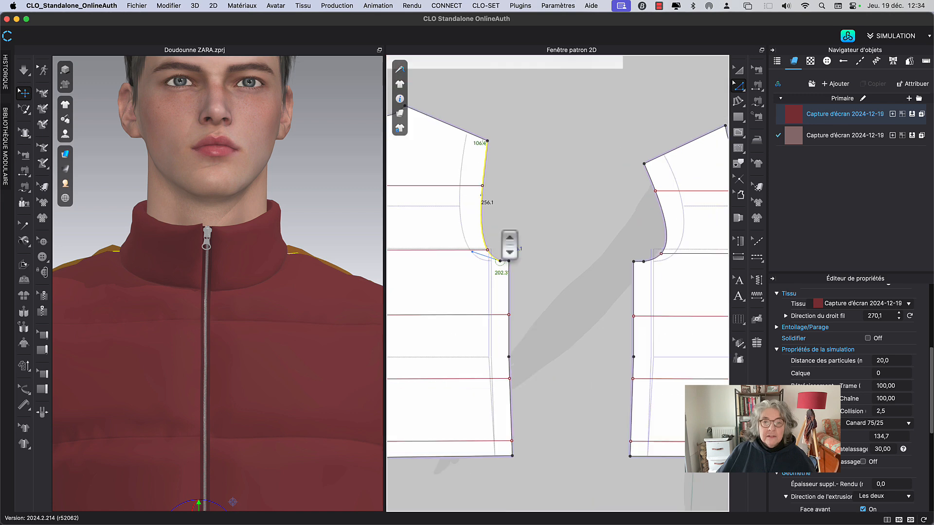
pyautogui.scroll(1, 506, 263)
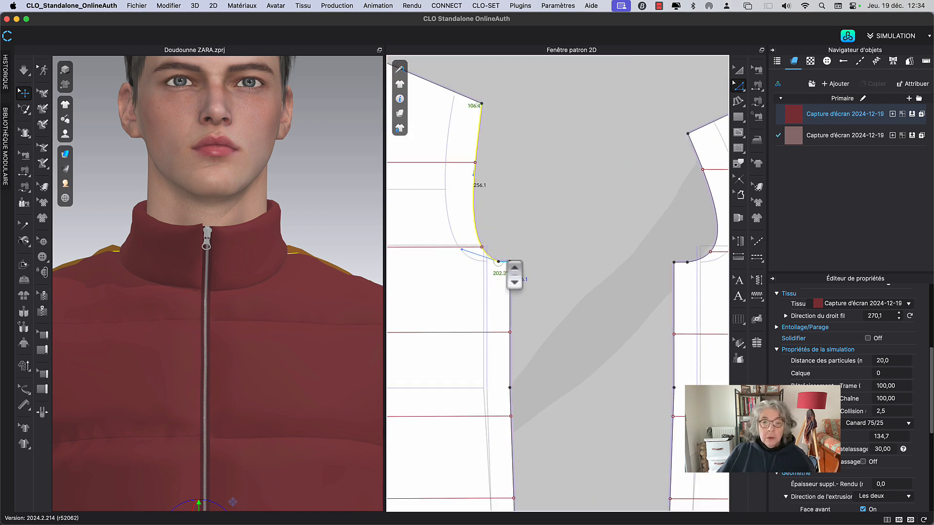
pyautogui.keyDown('shift'); pyautogui.click(505, 264); pyautogui.keyUp('shift')
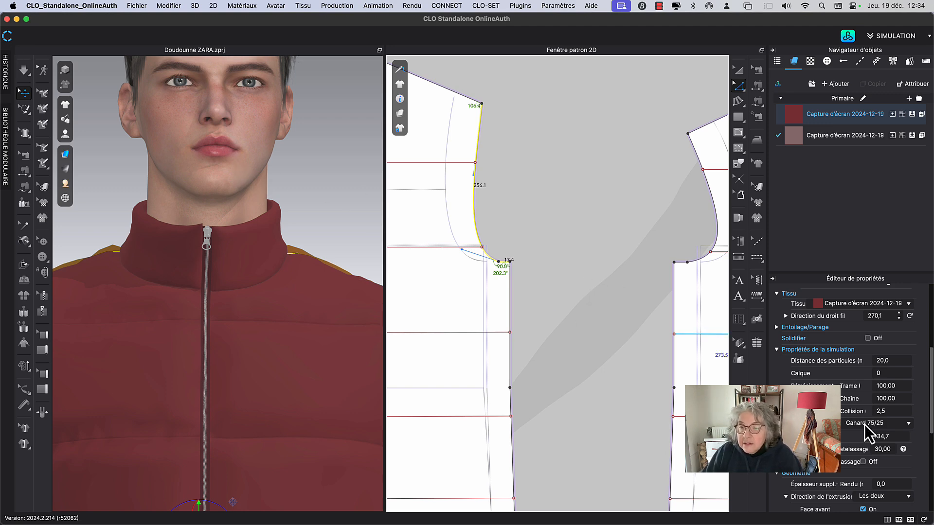
pyautogui.scroll(5, 818, 384)
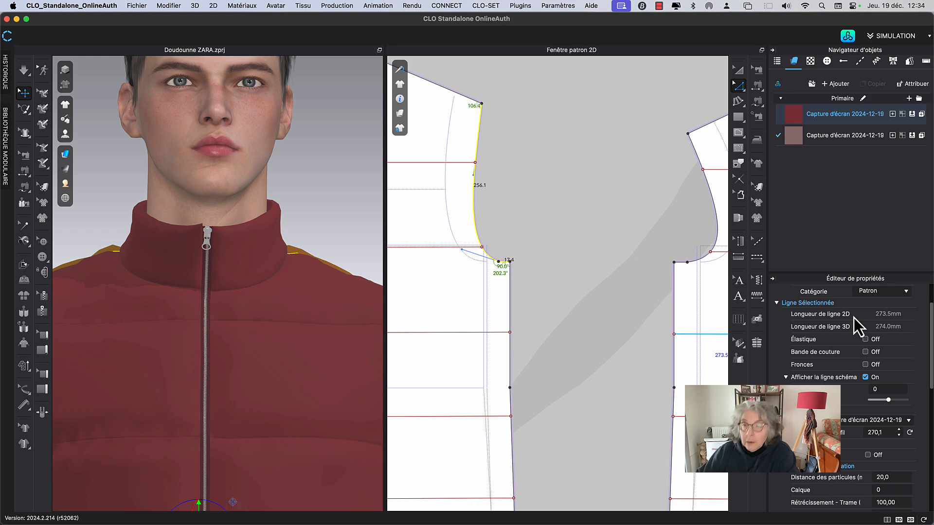
# Measure the combined length of the front pattern's armhole curve and its short underarm segment, and clear the selection.
pyautogui.moveTo(664, 185); pyautogui.dragTo(650, 194, button='middle')
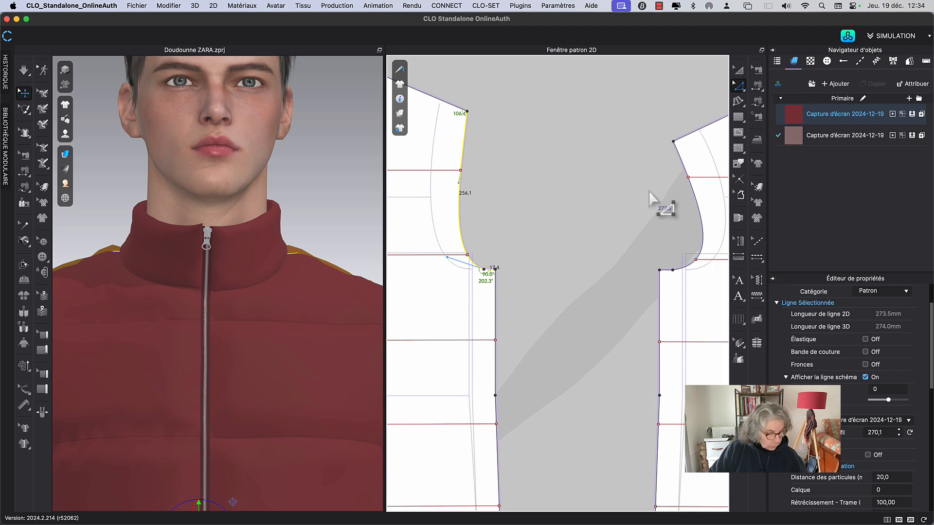
pyautogui.click(628, 190)
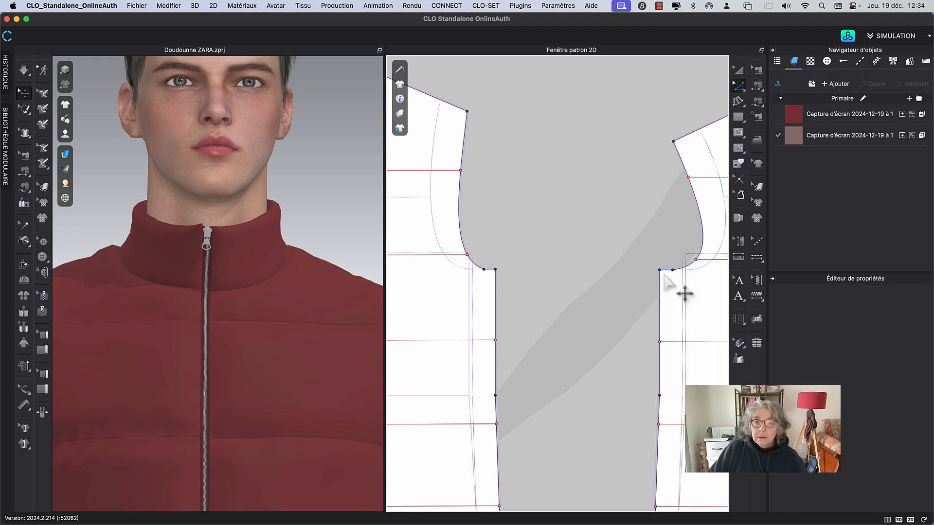
pyautogui.click(666, 270)
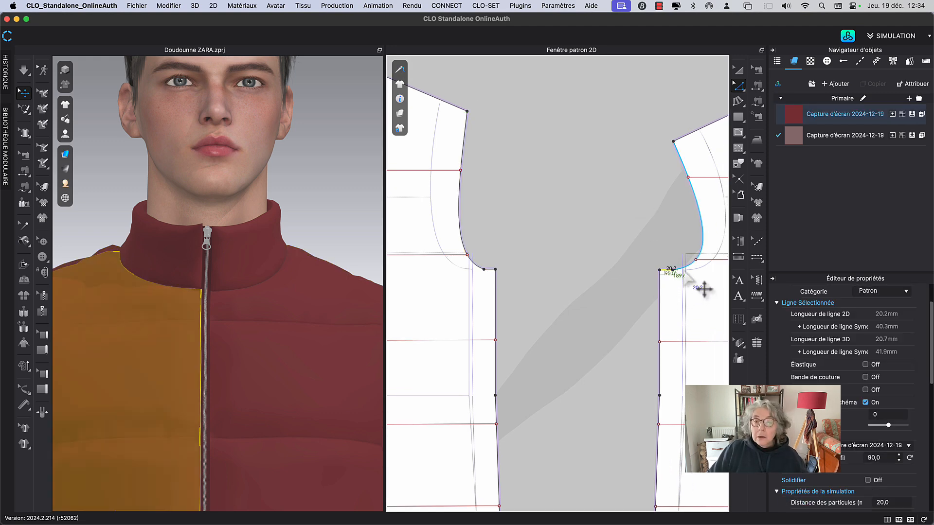
pyautogui.keyDown('shift'); pyautogui.click(684, 269); pyautogui.keyUp('shift')
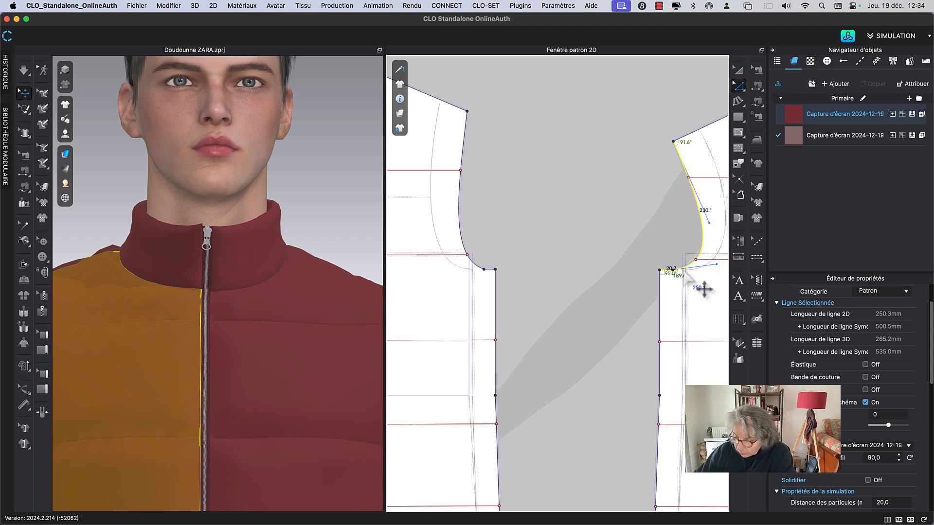
pyautogui.click(554, 190)
# Create a rectangular pattern 500 mm wide and 600 mm high in the empty area beside the back patterns, and deselect it.
pyautogui.scroll(-6, 594, 243)
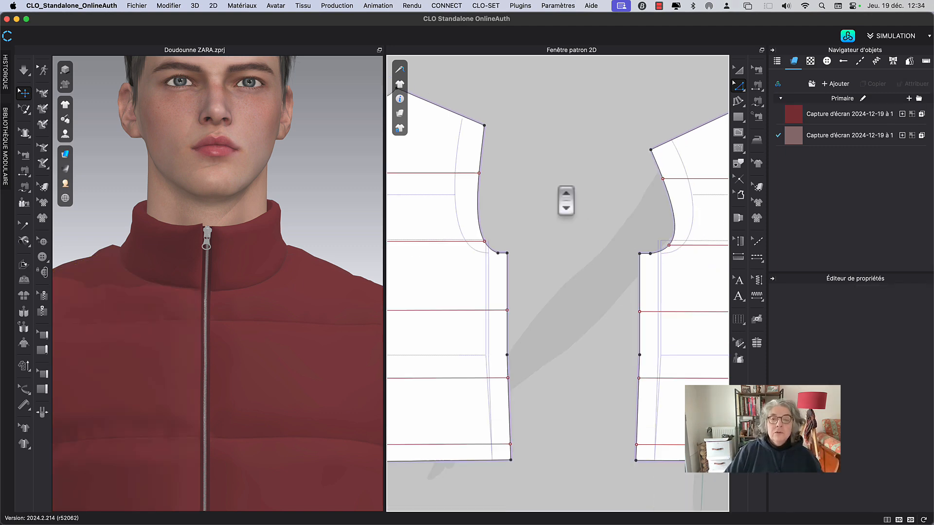
pyautogui.scroll(-3, 652, 253)
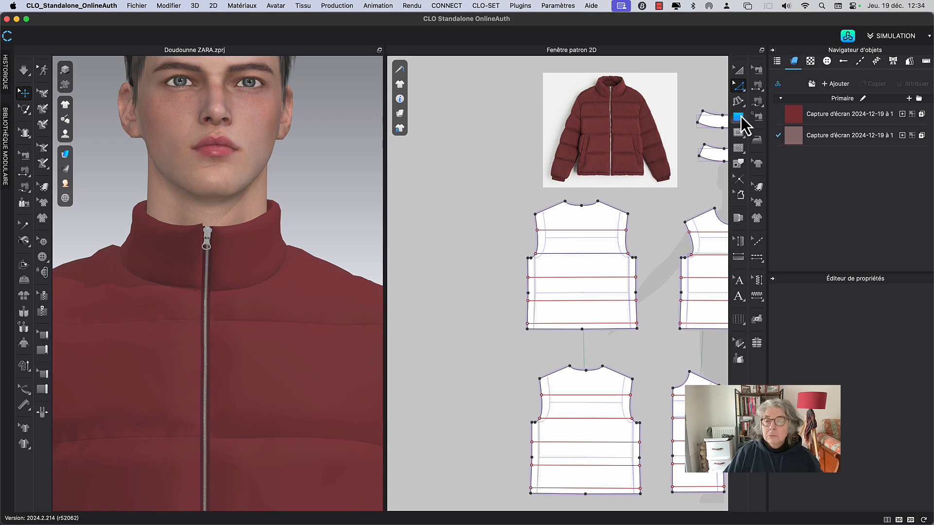
pyautogui.click(740, 116)
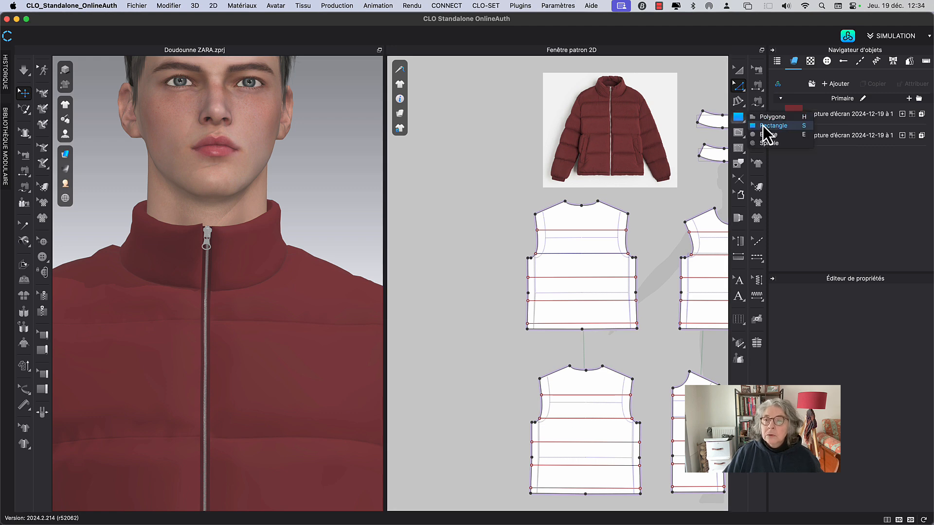
pyautogui.click(762, 126)
pyautogui.hscroll(-3, 537, 218)
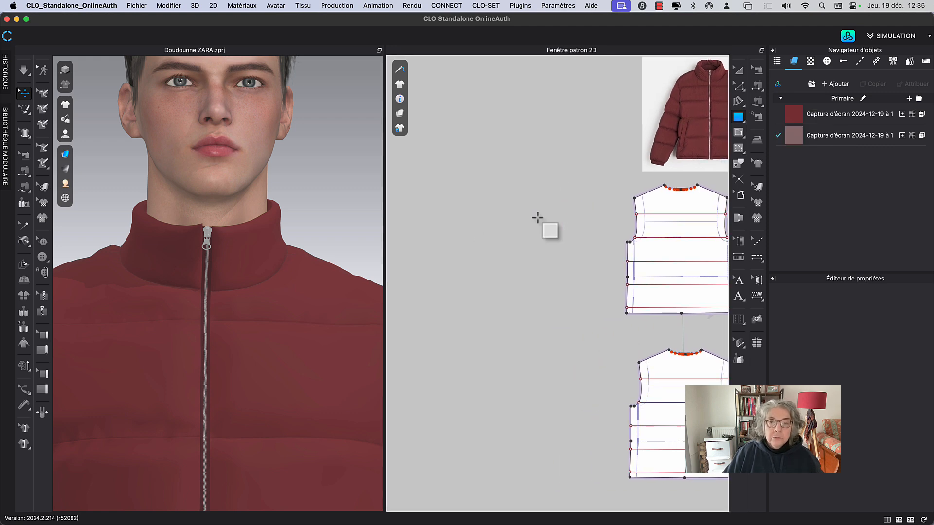
pyautogui.click(428, 186)
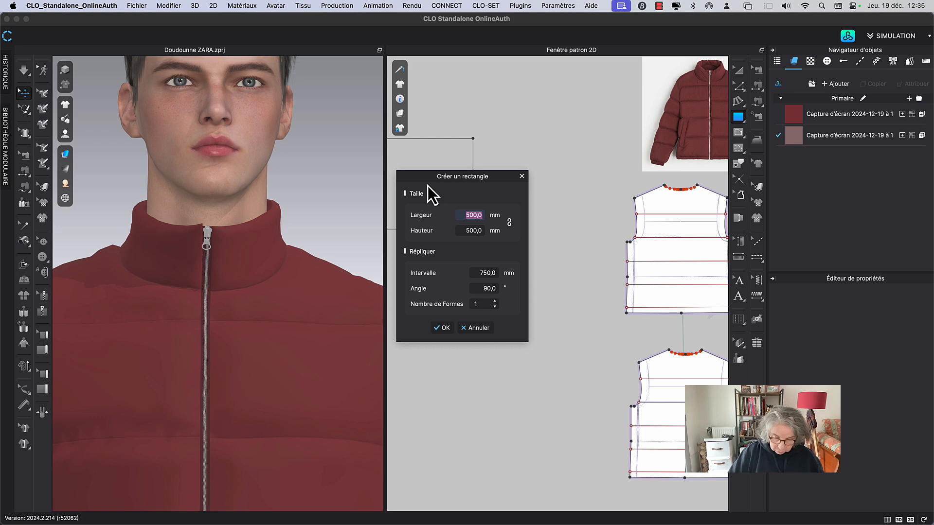
pyautogui.write('500')
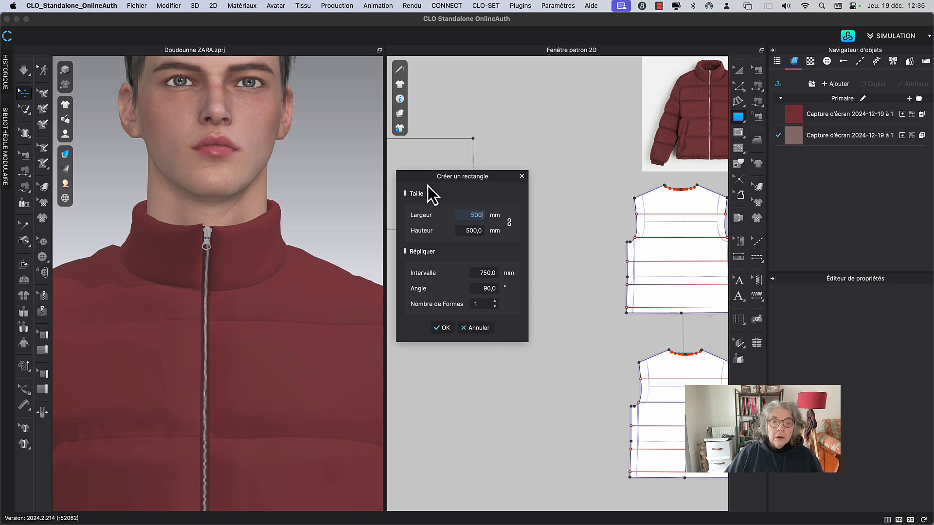
pyautogui.click(462, 230)
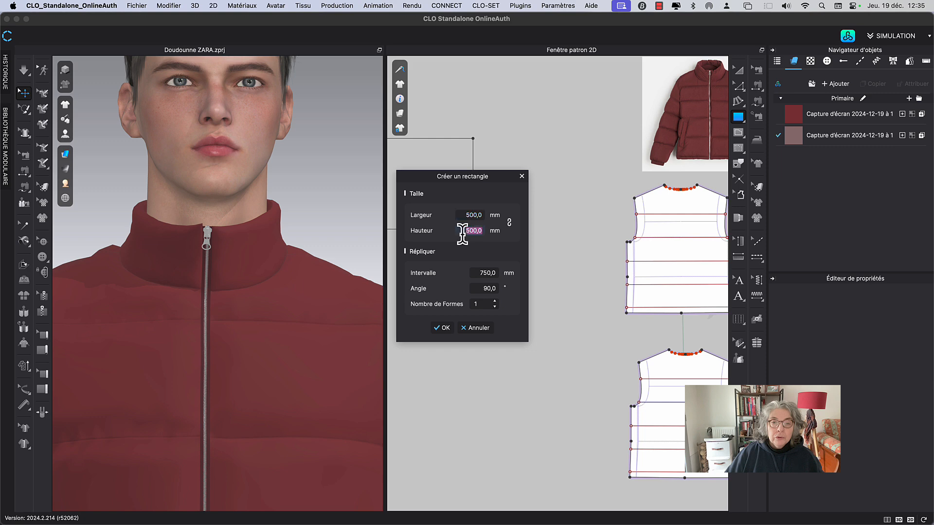
pyautogui.write('600')
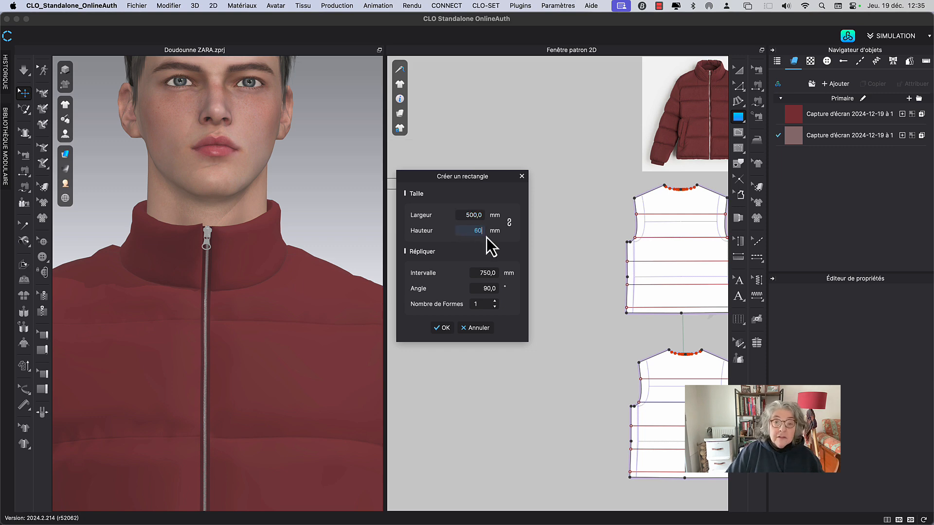
pyautogui.click(442, 332)
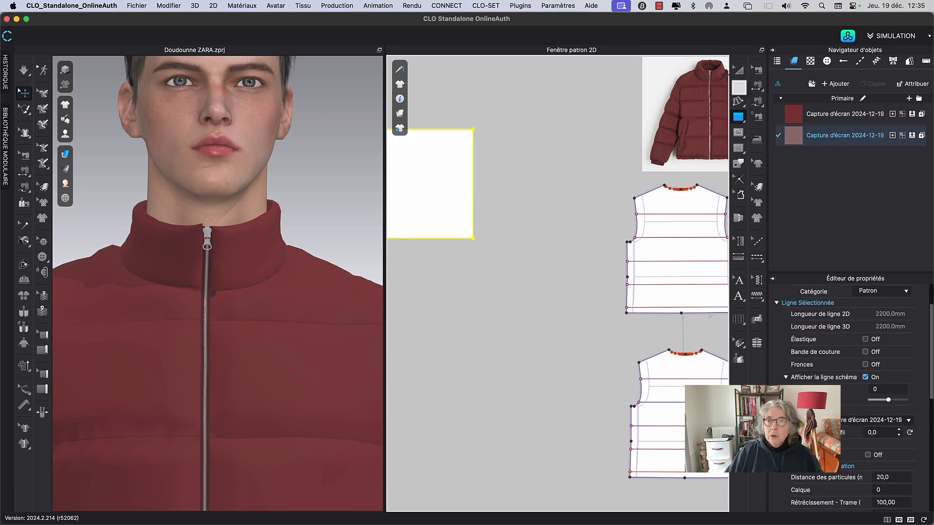
pyautogui.click(738, 71)
pyautogui.moveTo(450, 183); pyautogui.dragTo(523, 213, button='middle')
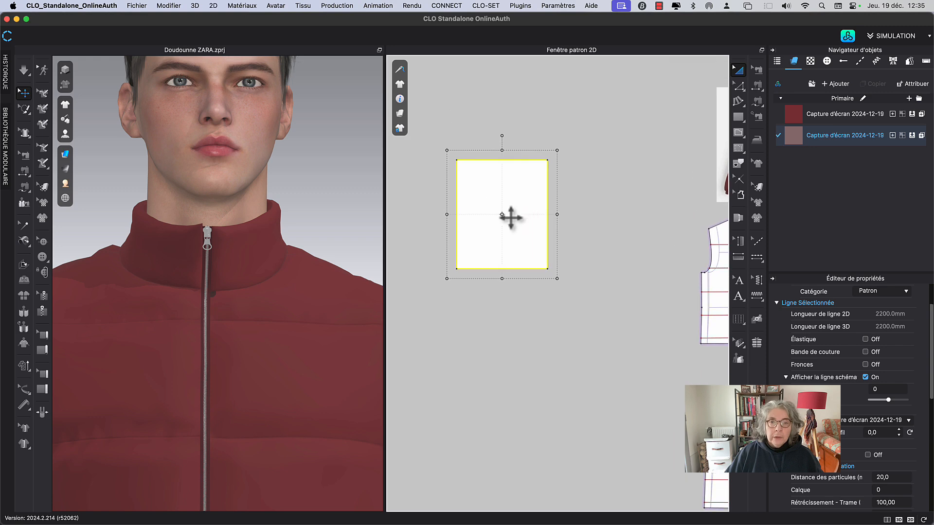
pyautogui.click(541, 131)
pyautogui.scroll(2, 492, 205)
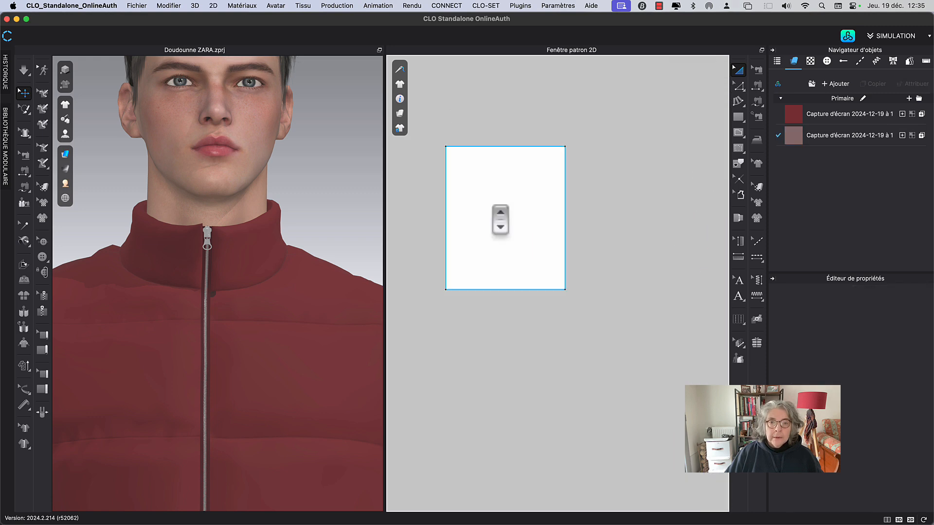
# Distribute one internal line between the rectangle's two vertical edges, 250 mm from the edge, to mark its vertical centre line.
pyautogui.moveTo(501, 217); pyautogui.dragTo(532, 282, button='middle')
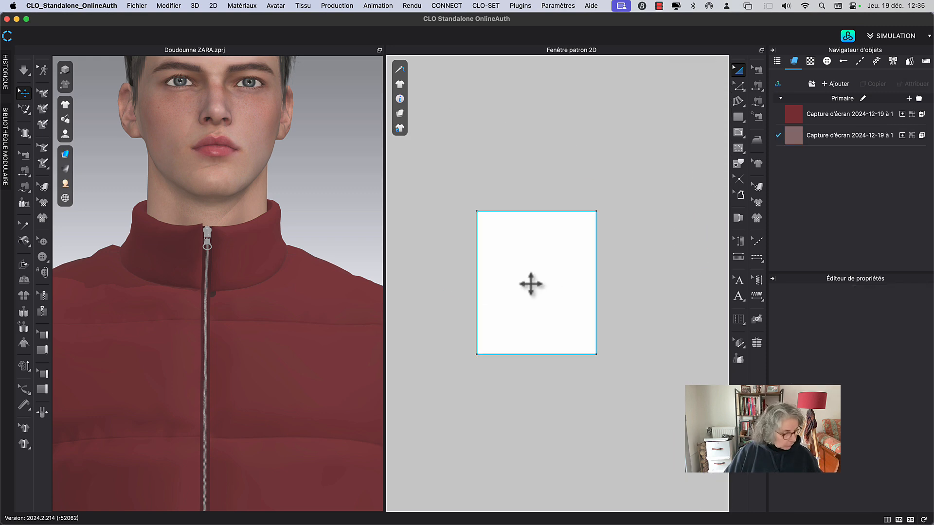
pyautogui.press('z')
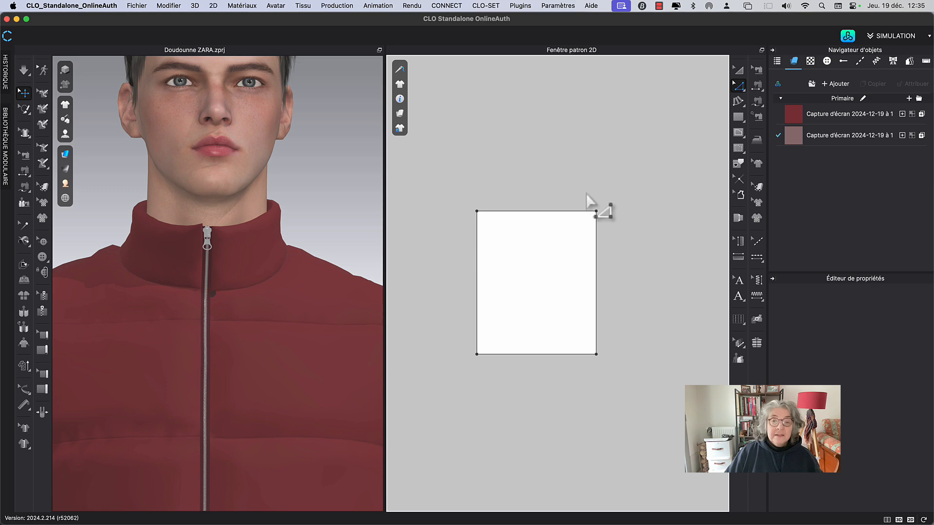
pyautogui.click(478, 306)
pyautogui.keyDown('shift'); pyautogui.click(596, 305); pyautogui.keyUp('shift')
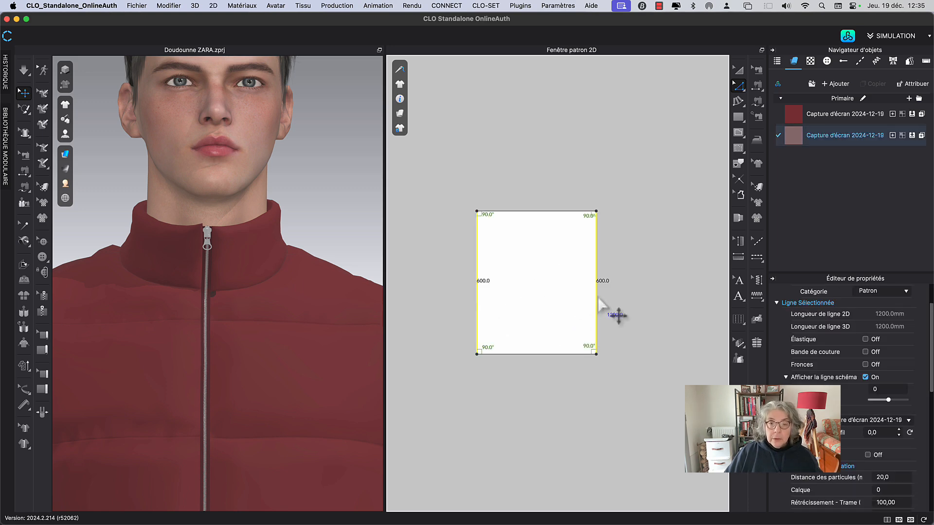
pyautogui.rightClick(598, 300)
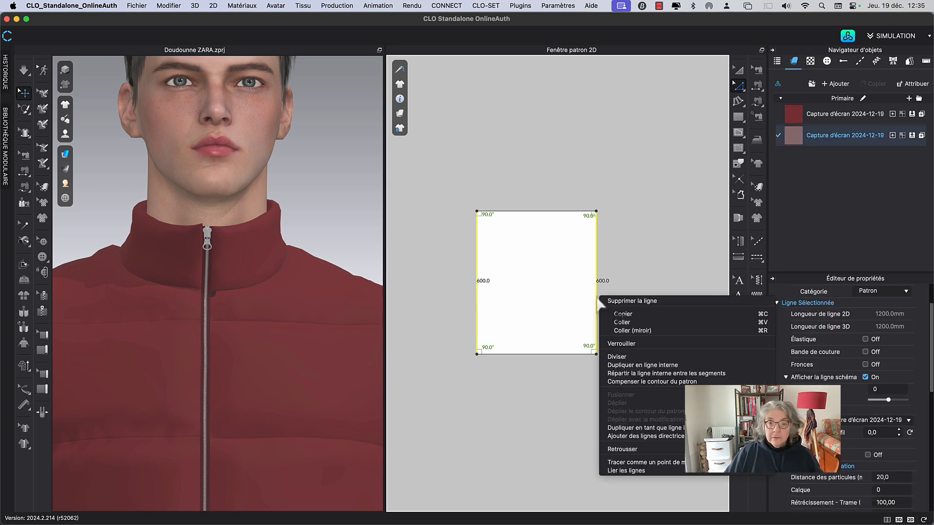
pyautogui.click(645, 375)
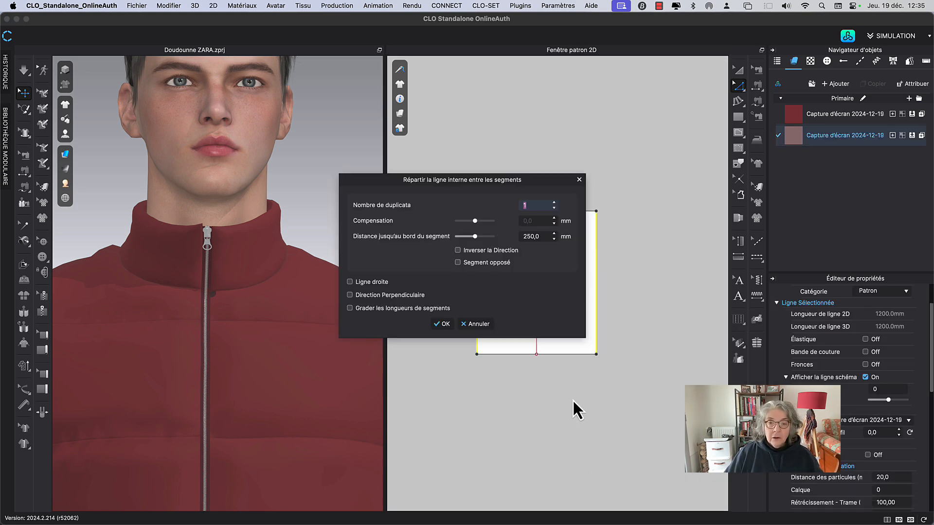
pyautogui.click(443, 323)
pyautogui.click(550, 210)
# Start an internal line at the upper end of the rectangle's centre line, slanting down towards the left edge, with a length of 270 mm.
pyautogui.moveTo(559, 206); pyautogui.dragTo(546, 158, button='middle')
pyautogui.scroll(2, 548, 209)
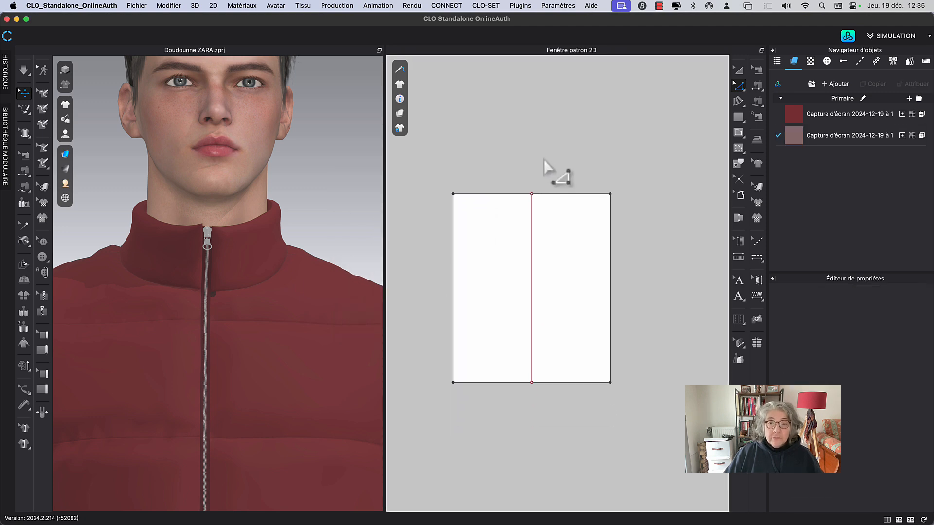
pyautogui.scroll(2, 550, 201)
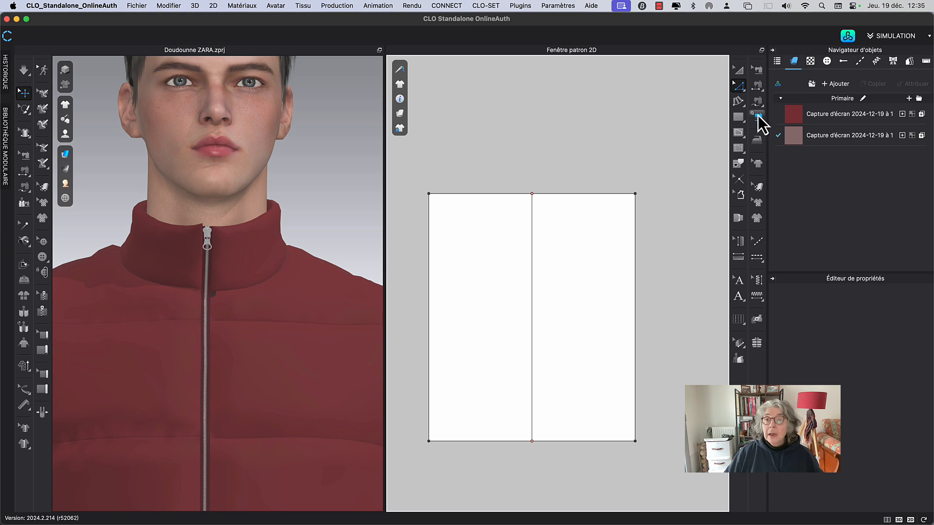
pyautogui.click(738, 134)
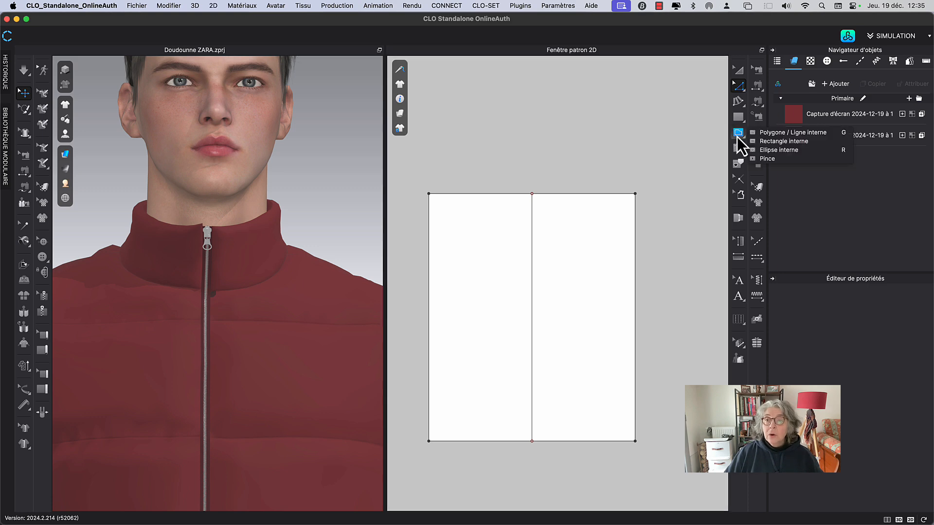
pyautogui.click(764, 135)
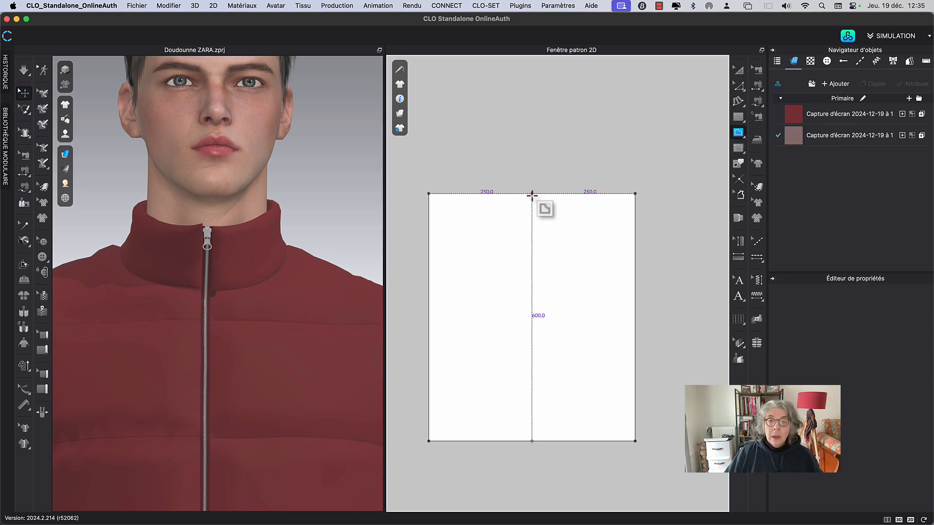
pyautogui.click(532, 194)
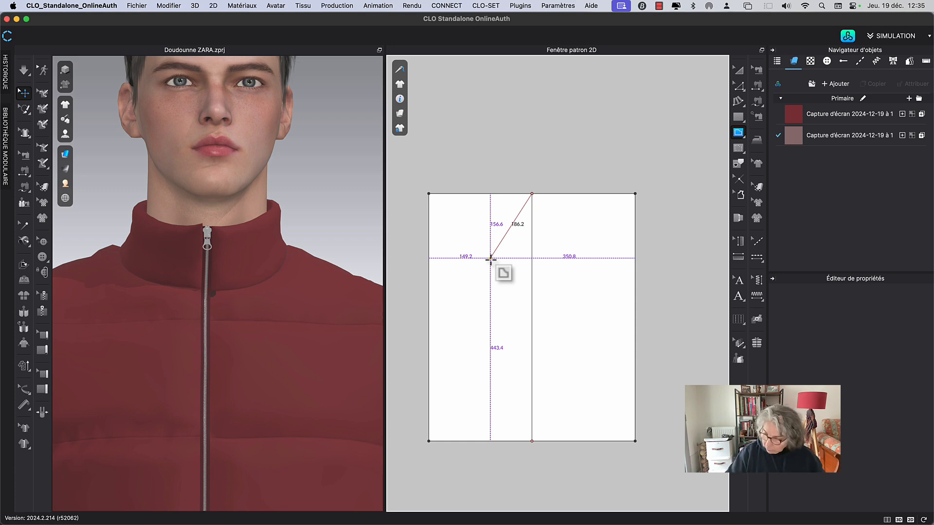
pyautogui.press('2')
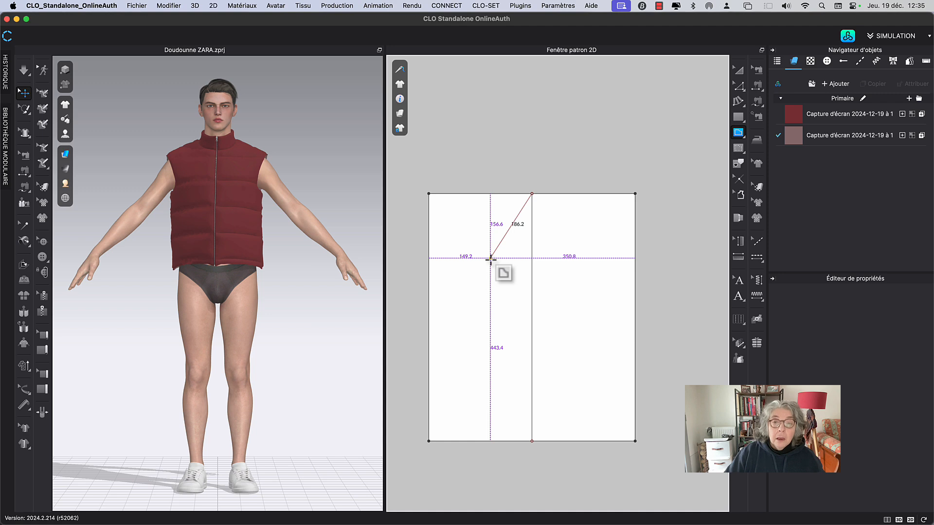
pyautogui.rightClick(482, 218)
pyautogui.write('270')
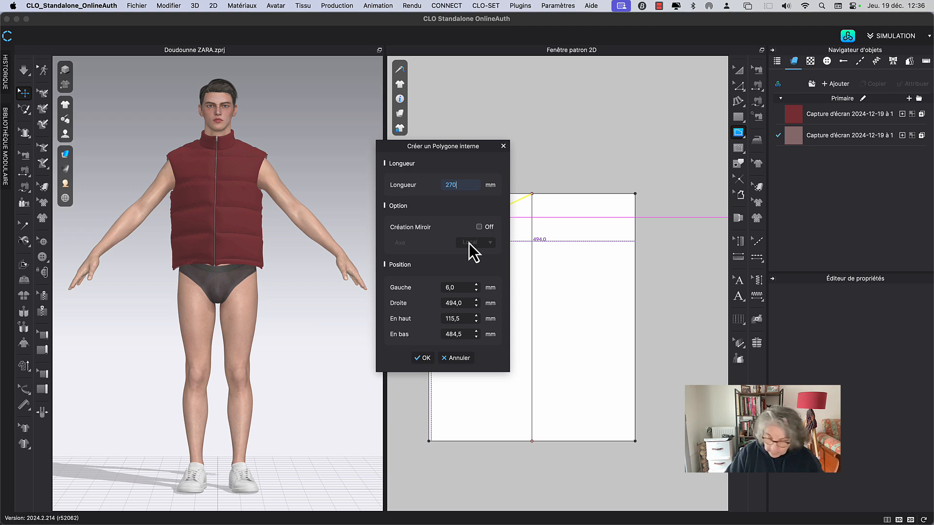
pyautogui.press('Return')
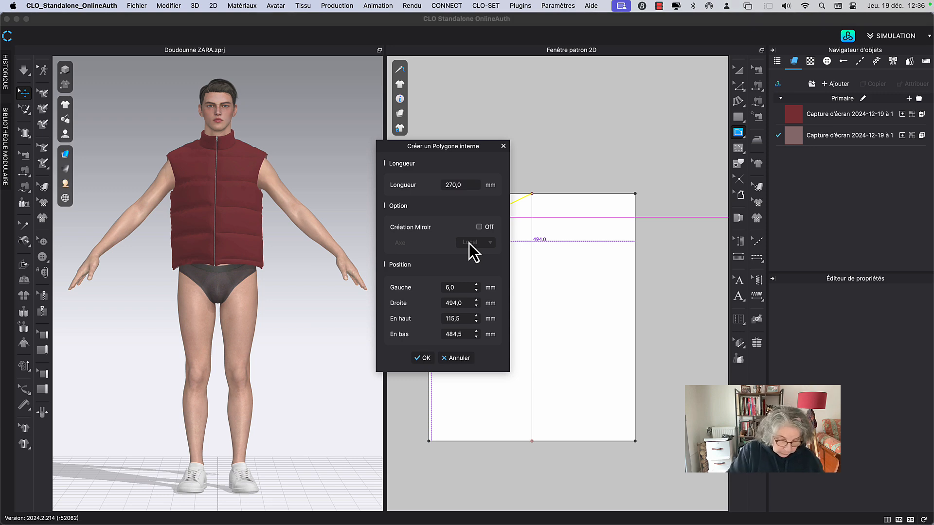
# Unlock the locked computer session by entering the account password.
pyautogui.press('ctrl+super+q')
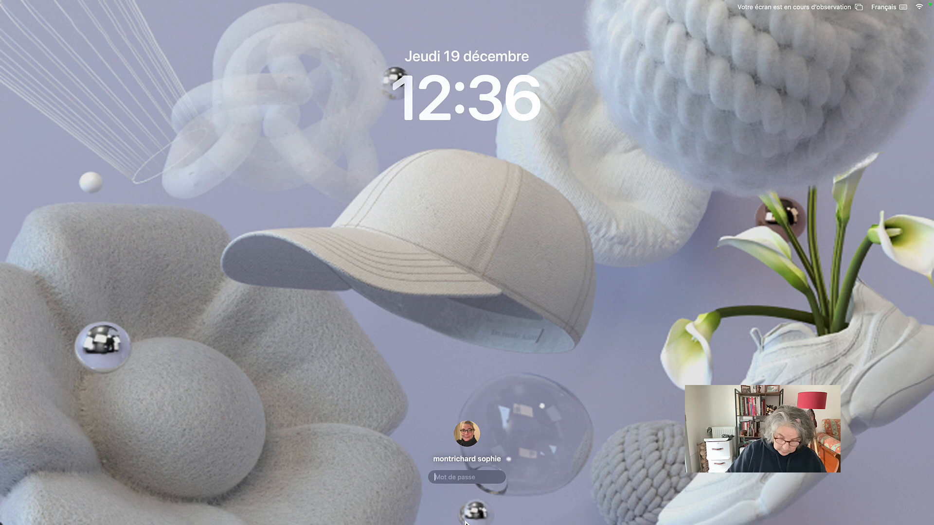
pyautogui.write('•••••')
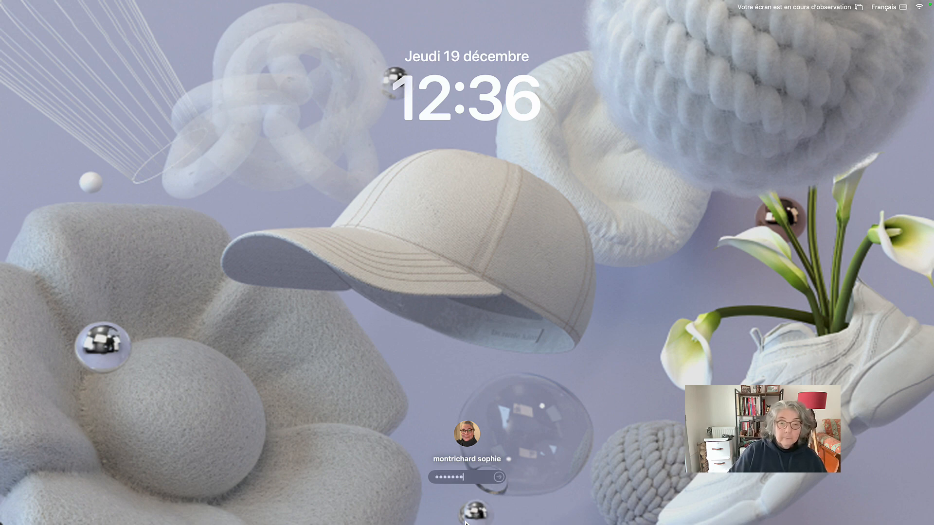
pyautogui.press('Return')
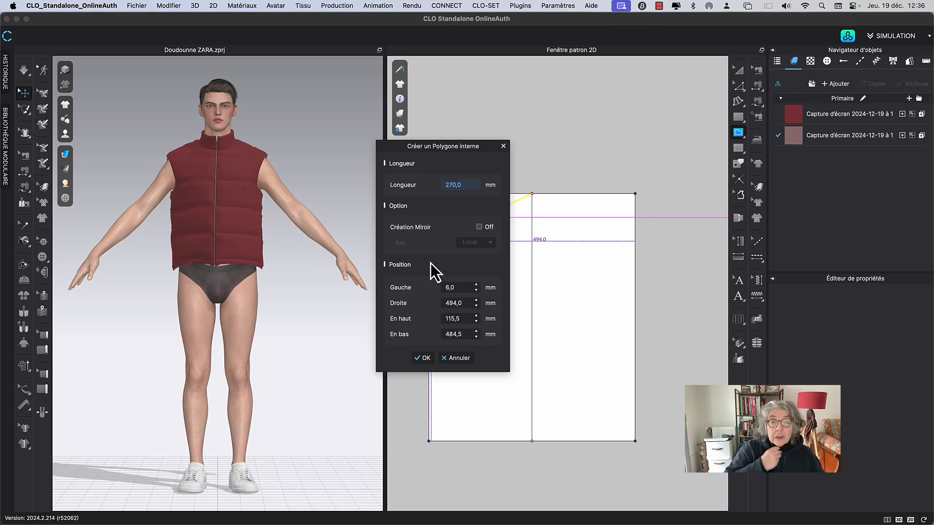
# Set the slanted internal line's length to 273.5 mm, confirm it, and end the line at that point.
pyautogui.press('BackSpace')
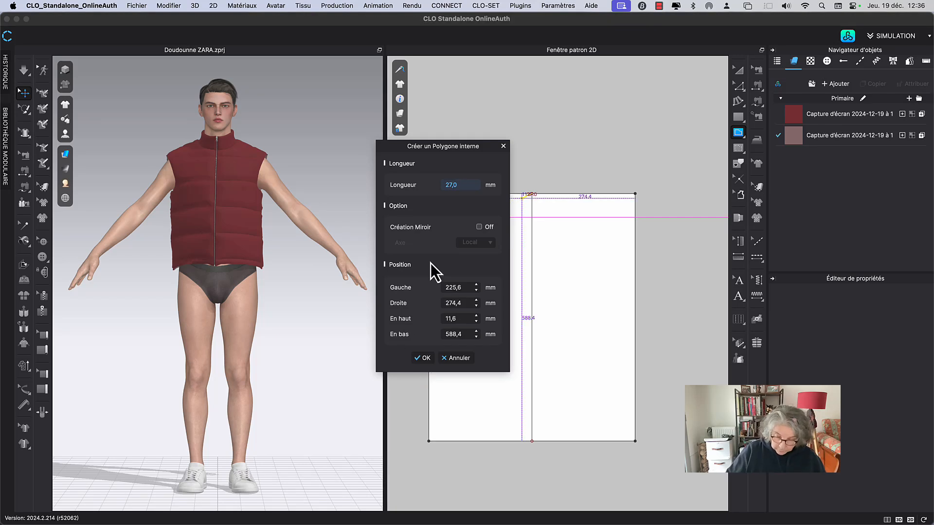
pyautogui.write('3')
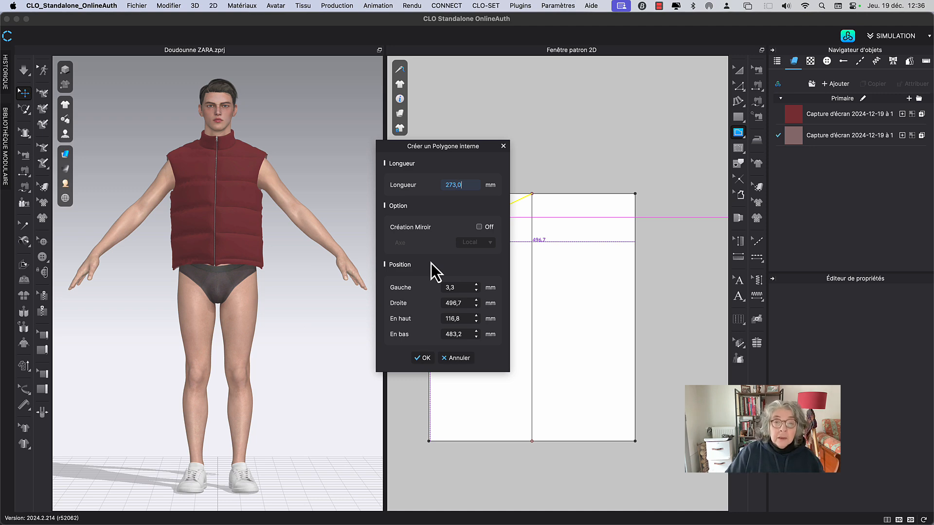
pyautogui.press('BackSpace')
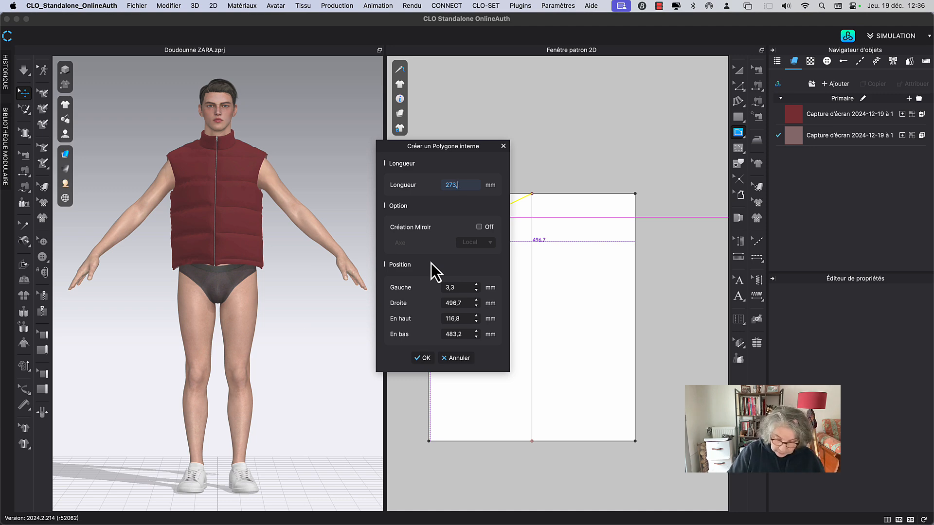
pyautogui.write('5')
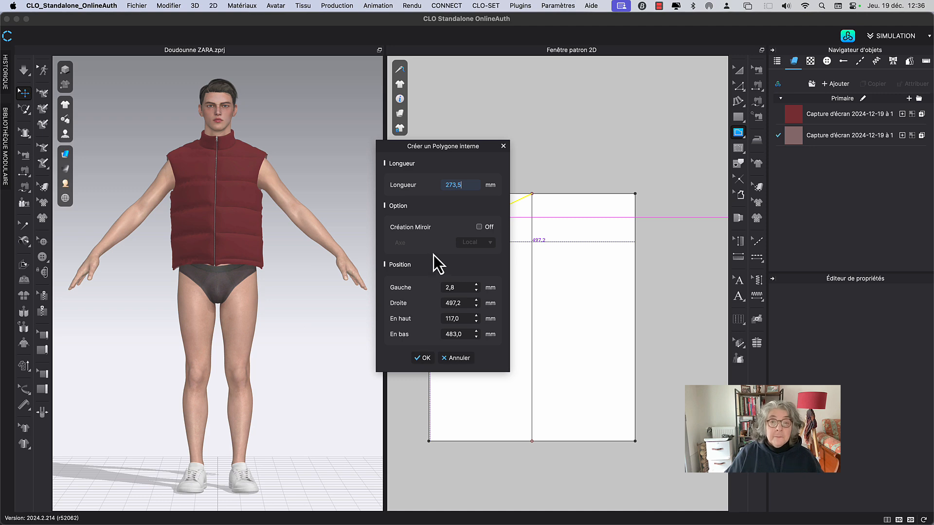
pyautogui.moveTo(456, 145); pyautogui.dragTo(322, 100)
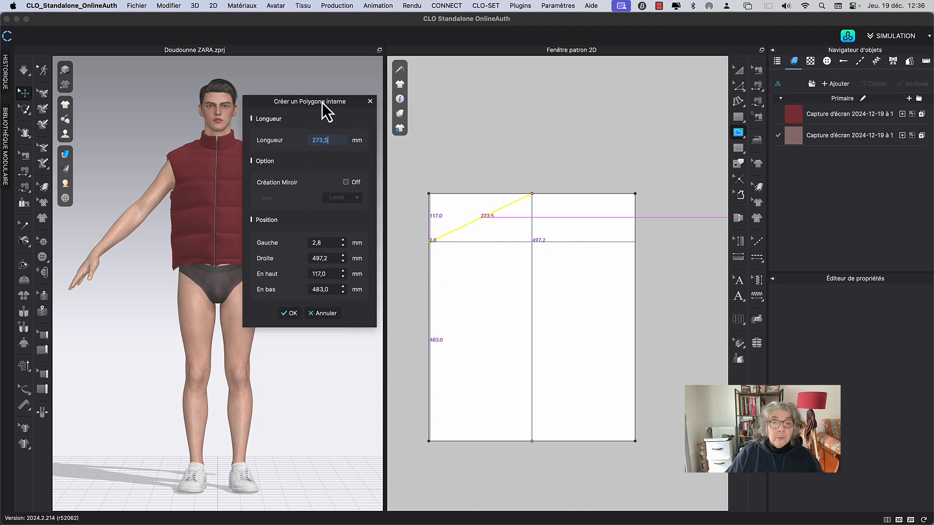
pyautogui.click(290, 313)
pyautogui.scroll(3, 460, 265)
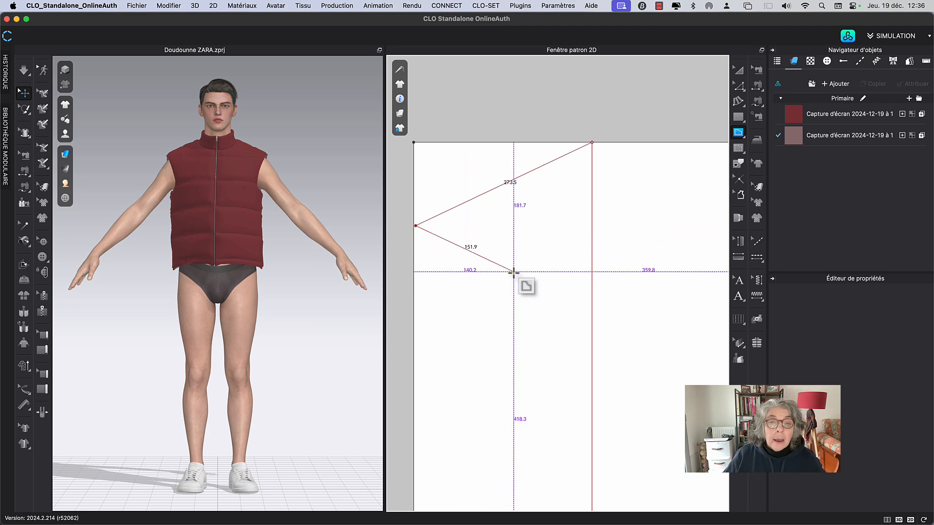
pyautogui.scroll(4, 514, 272)
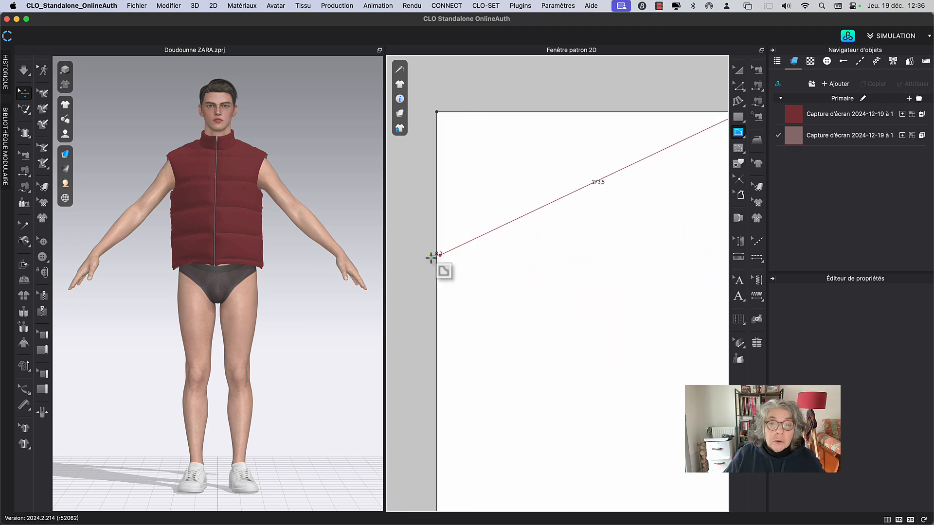
pyautogui.doubleClick(437, 257)
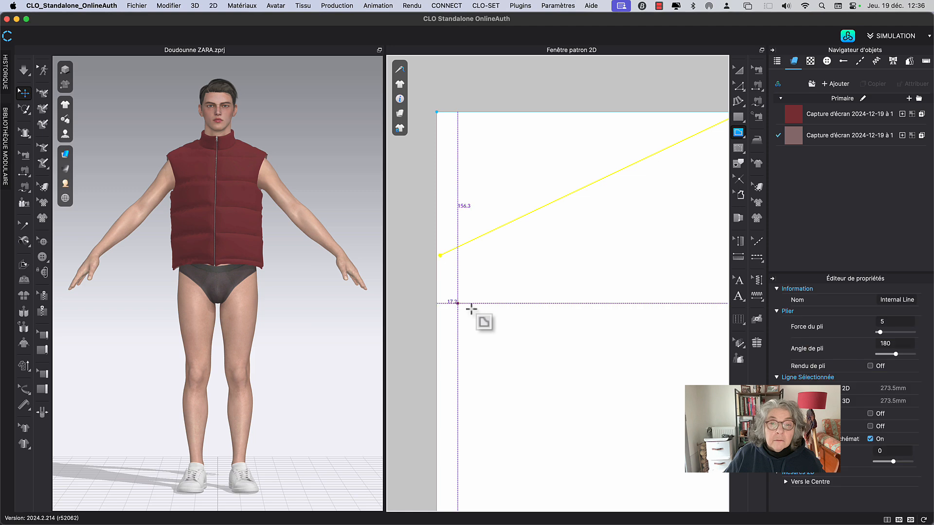
# Select the new slanted internal line to check its length and its position in the rectangle.
pyautogui.click(739, 70)
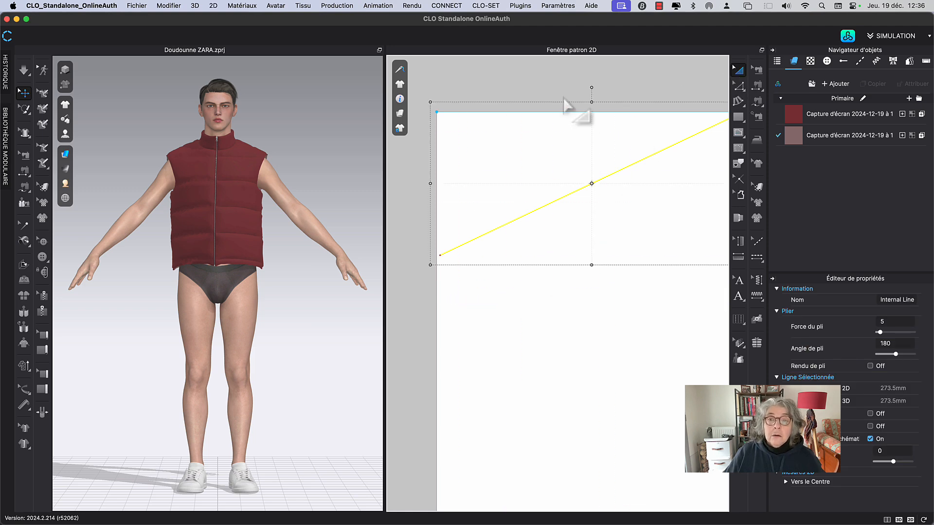
pyautogui.moveTo(657, 78); pyautogui.dragTo(581, 162, button='middle')
pyautogui.click(586, 125)
pyautogui.scroll(-3, 586, 125)
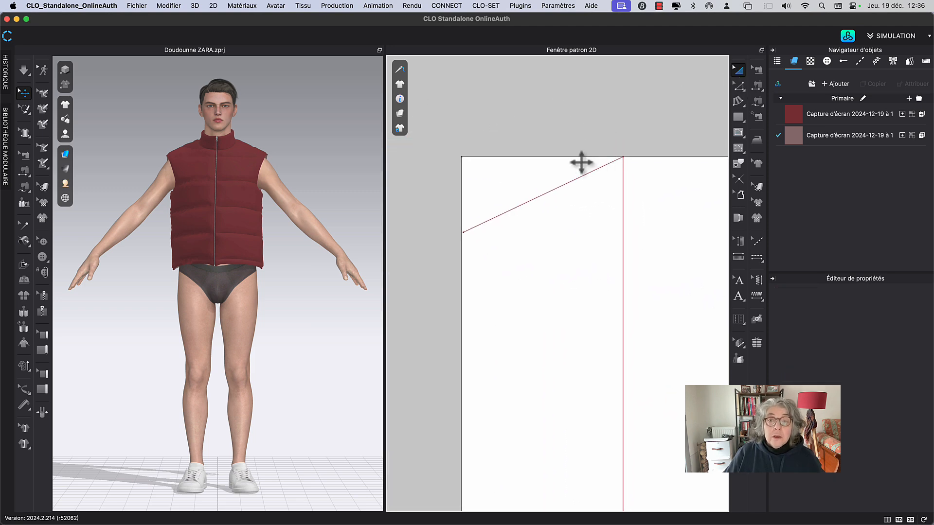
pyautogui.click(538, 207)
pyautogui.click(542, 145)
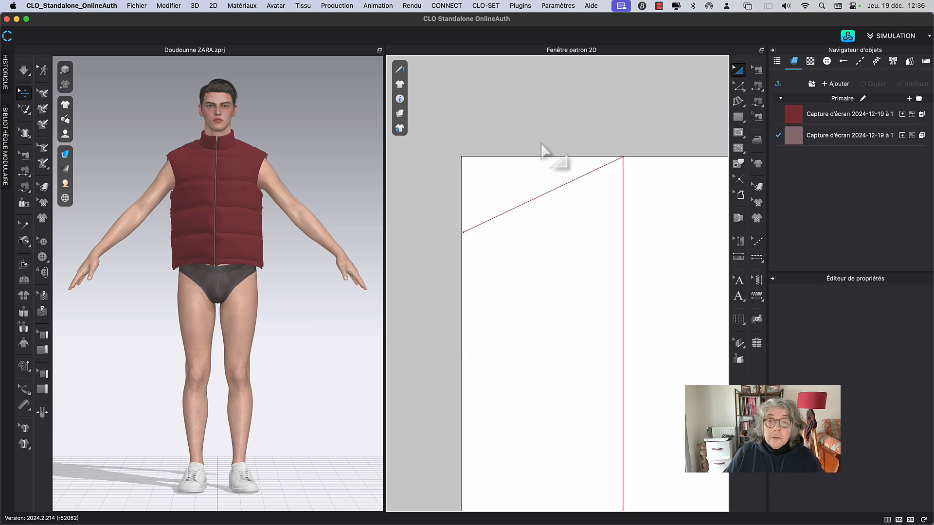
pyautogui.click(510, 211)
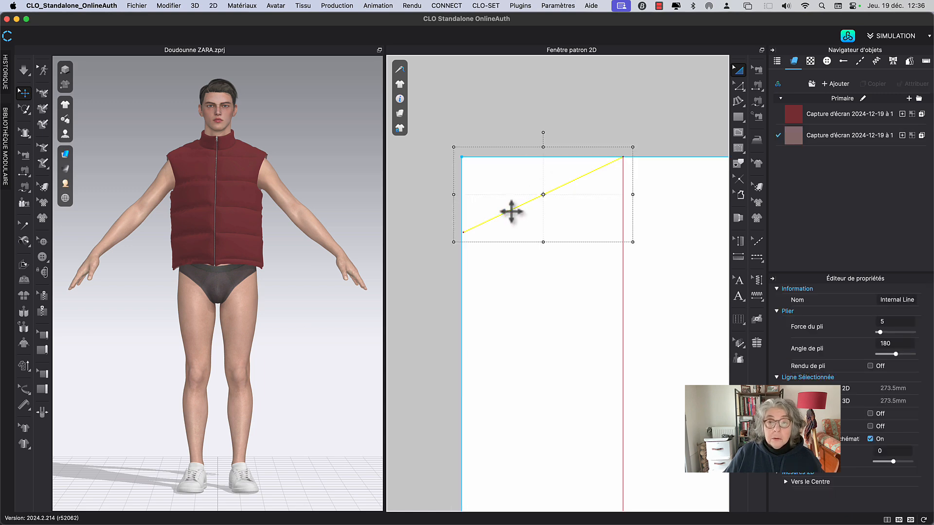
pyautogui.moveTo(603, 111); pyautogui.dragTo(530, 153, button='middle')
pyautogui.scroll(-3, 544, 134)
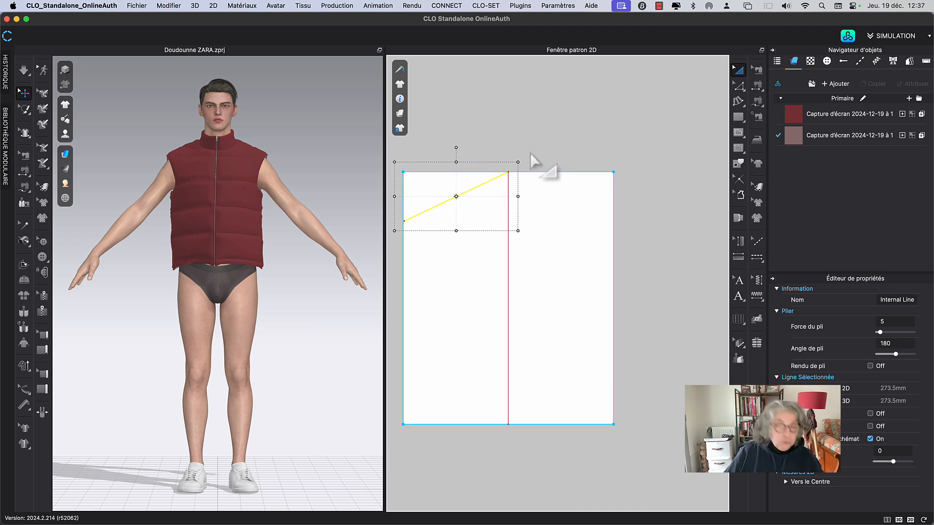
# Draw a second internal line from the upper end of the centre line, slanting down towards the right edge, with a length of 250.3 mm.
pyautogui.press('g')
pyautogui.click(509, 172)
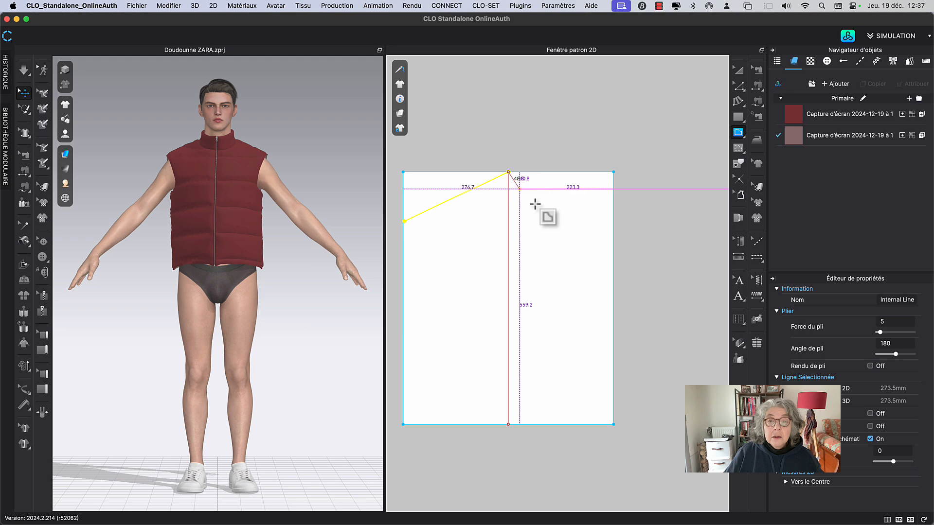
pyautogui.rightClick(579, 202)
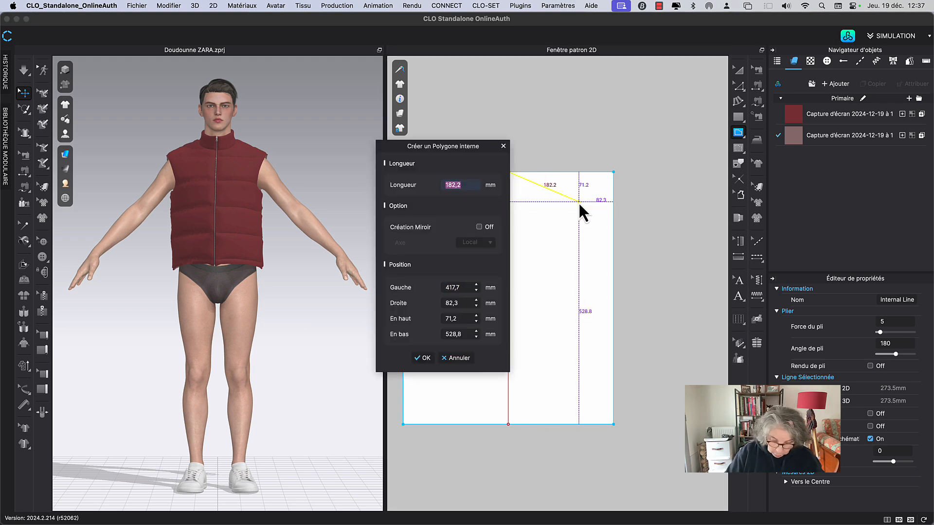
pyautogui.write('250,')
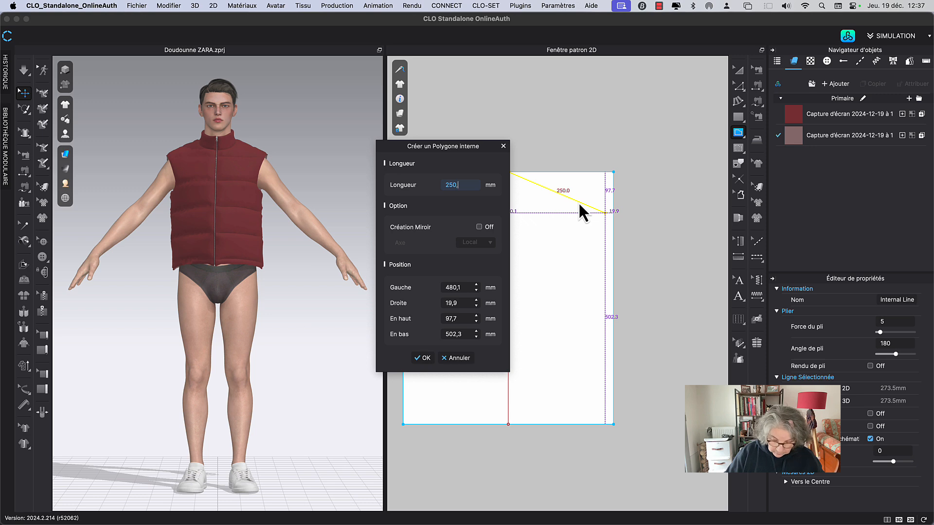
pyautogui.write('3')
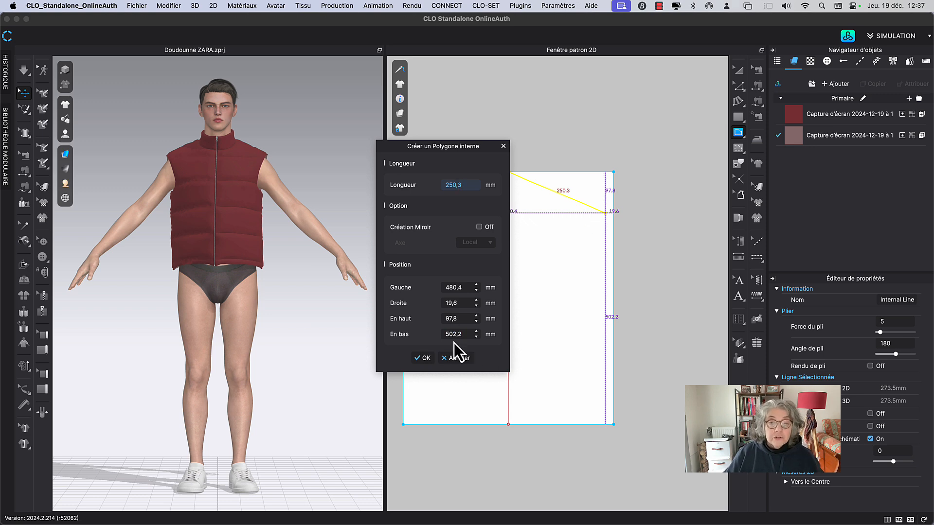
# Complete a 250.3 mm internal line sloping from the top of the vertical line towards the sleeve rectangle's right edge.
pyautogui.click(428, 358)
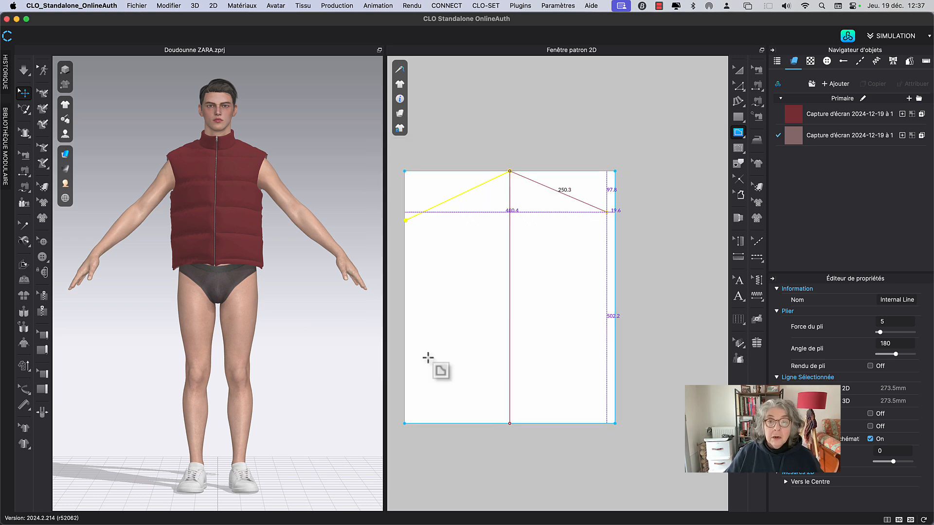
pyautogui.click(607, 213)
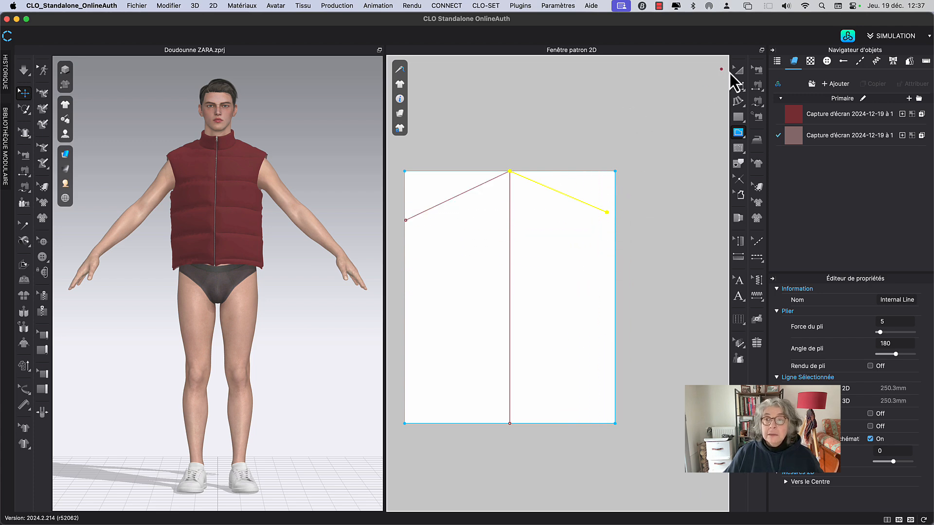
pyautogui.click(739, 71)
pyautogui.moveTo(558, 101); pyautogui.dragTo(585, 133, button='middle')
pyautogui.click(584, 133)
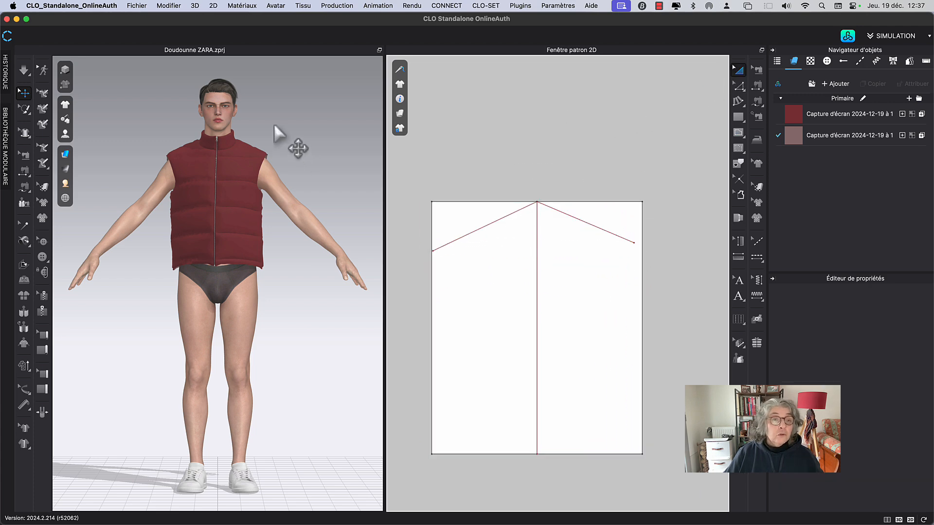
# Match the upper back piece's right underarm side point to the adjacent front piece's underarm side point.
pyautogui.moveTo(292, 128); pyautogui.dragTo(288, 154, button='middle')
pyautogui.scroll(-5, 628, 168)
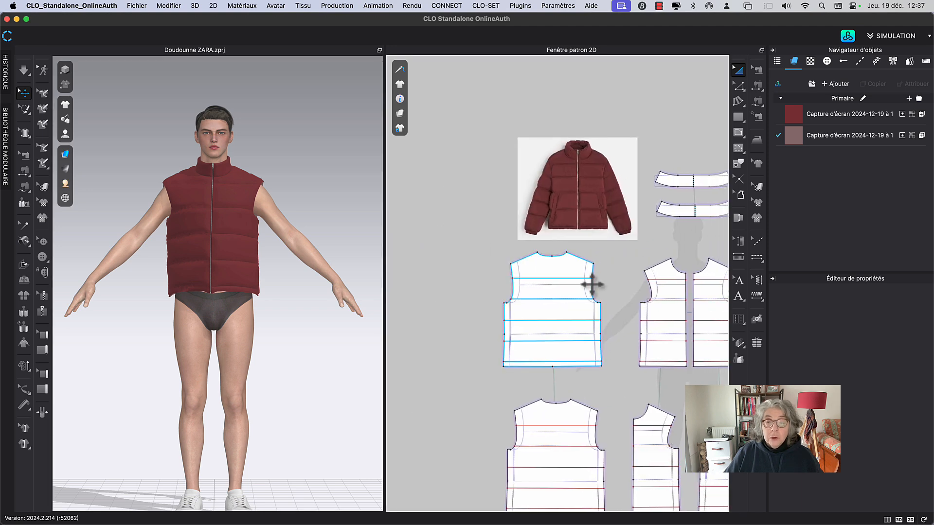
pyautogui.moveTo(612, 283); pyautogui.dragTo(497, 279, button='middle')
pyautogui.scroll(4, 498, 279)
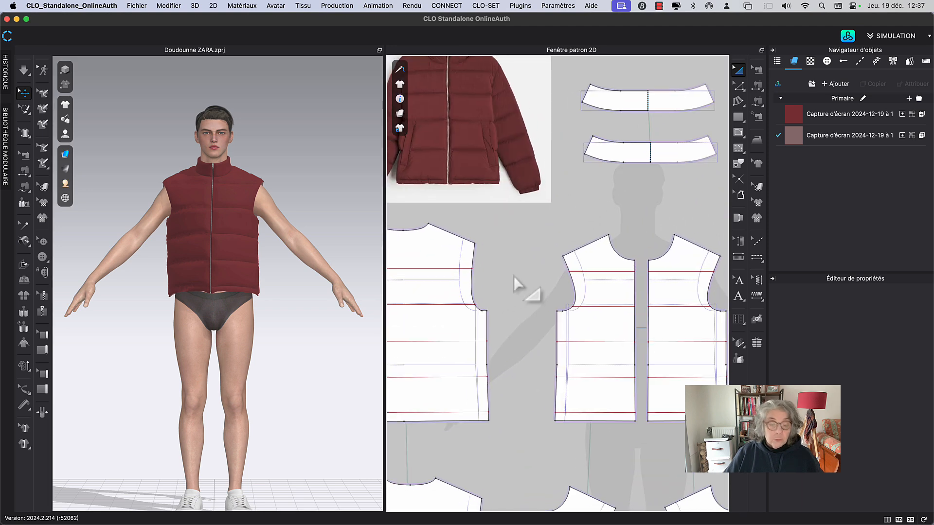
pyautogui.press('z')
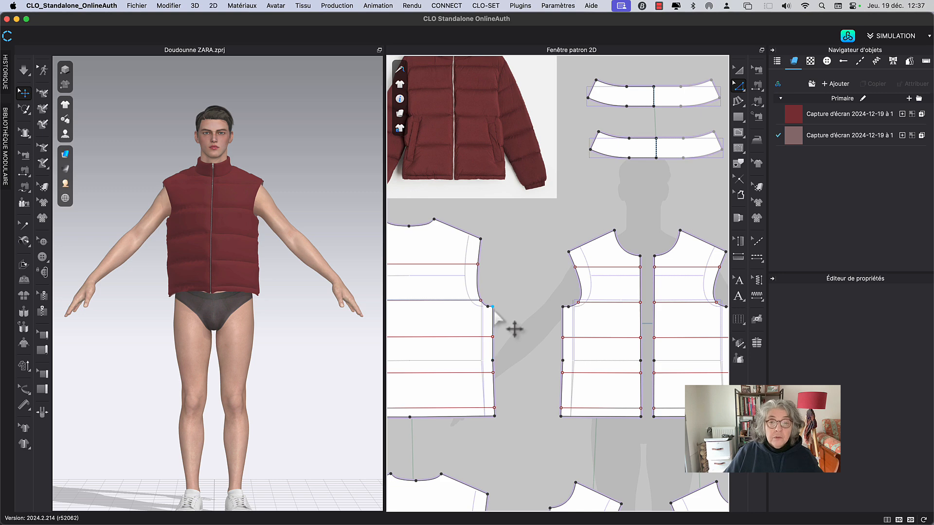
pyautogui.click(492, 307)
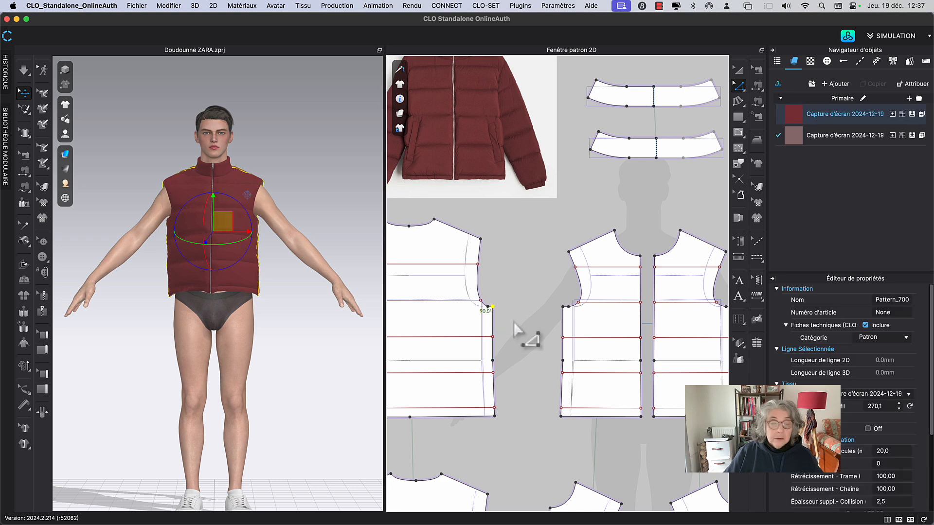
pyautogui.keyDown('shift'); pyautogui.click(563, 308); pyautogui.keyUp('shift')
pyautogui.rightClick(564, 307)
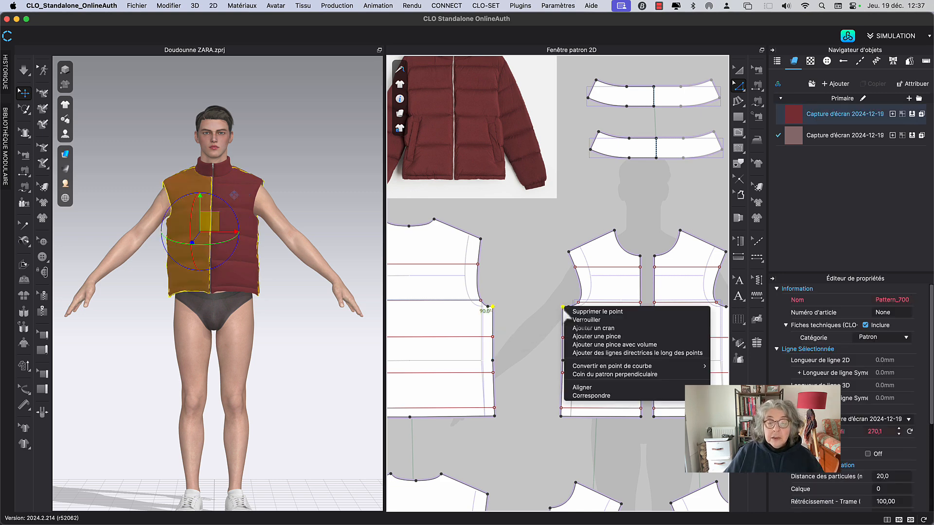
pyautogui.click(594, 395)
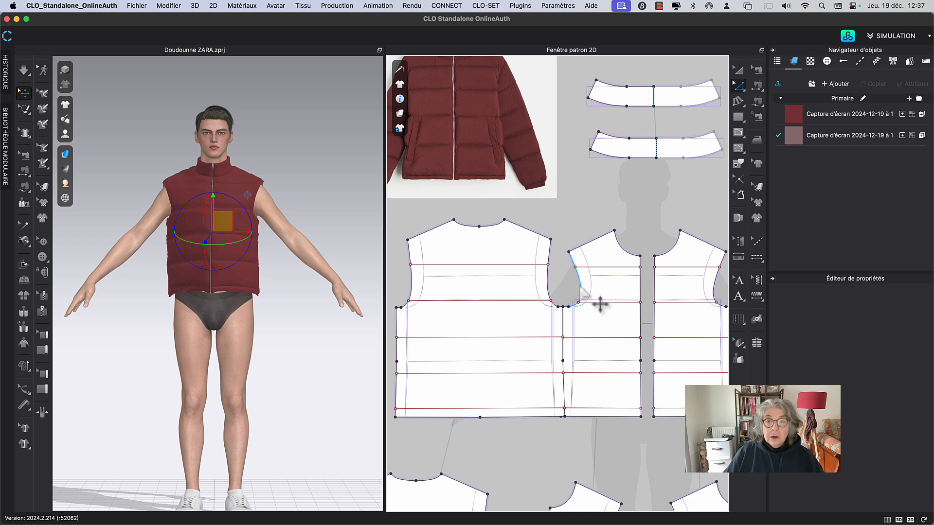
# Draw an internal line about 78.2 mm long joining the back and front shoulder tips across the armhole.
pyautogui.moveTo(600, 304); pyautogui.dragTo(513, 290, button='middle')
pyautogui.scroll(5, 513, 290)
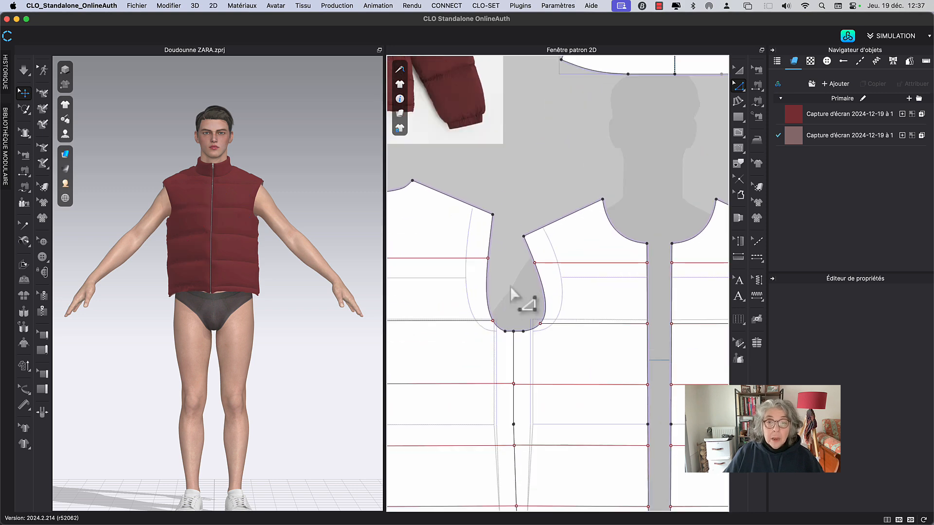
pyautogui.scroll(2, 512, 286)
pyautogui.scroll(2, 512, 286)
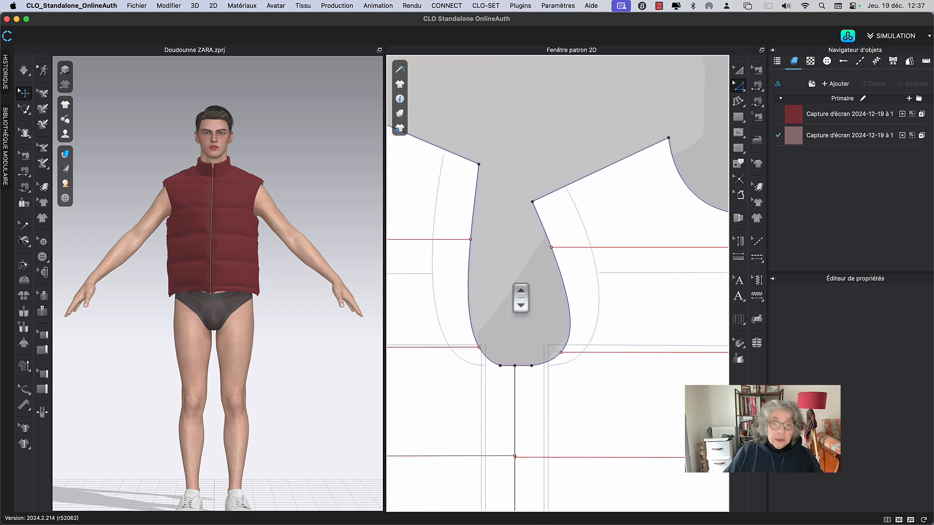
pyautogui.press('g')
pyautogui.click(479, 165)
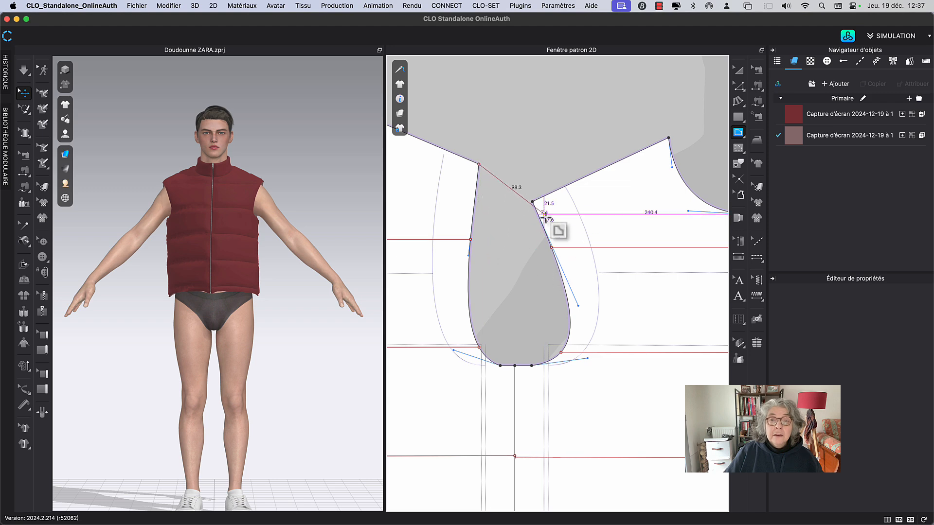
pyautogui.click(531, 201)
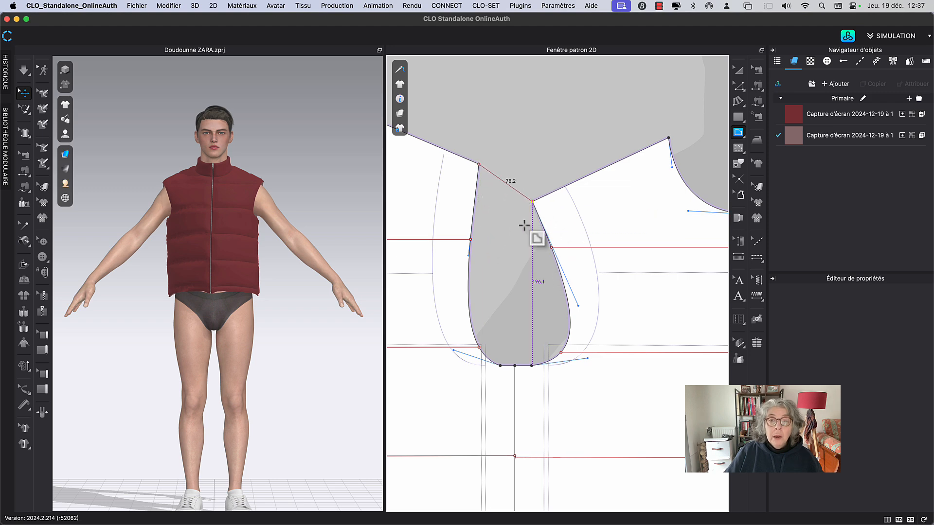
pyautogui.click(740, 71)
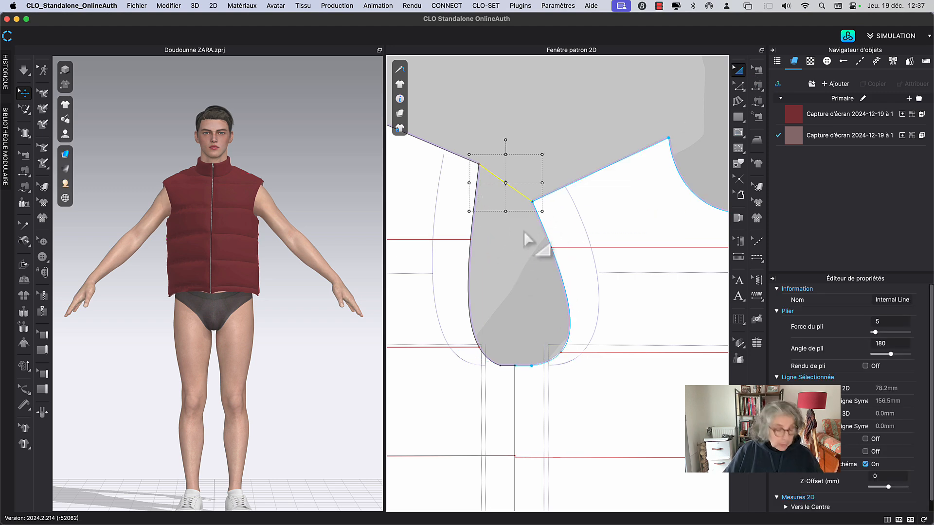
# Divide the internal line between the two shoulder tips uniformly into 2 segments.
pyautogui.press('z')
pyautogui.rightClick(517, 192)
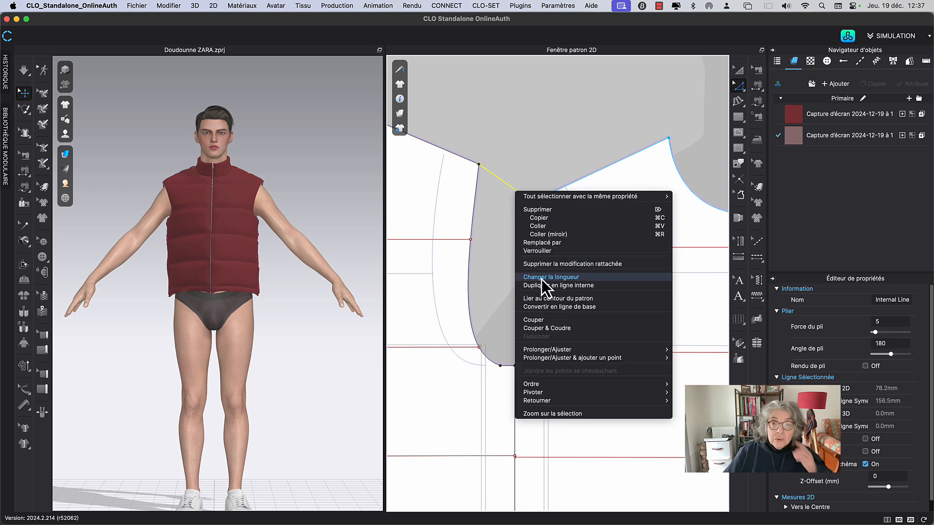
pyautogui.click(536, 122)
pyautogui.click(538, 126)
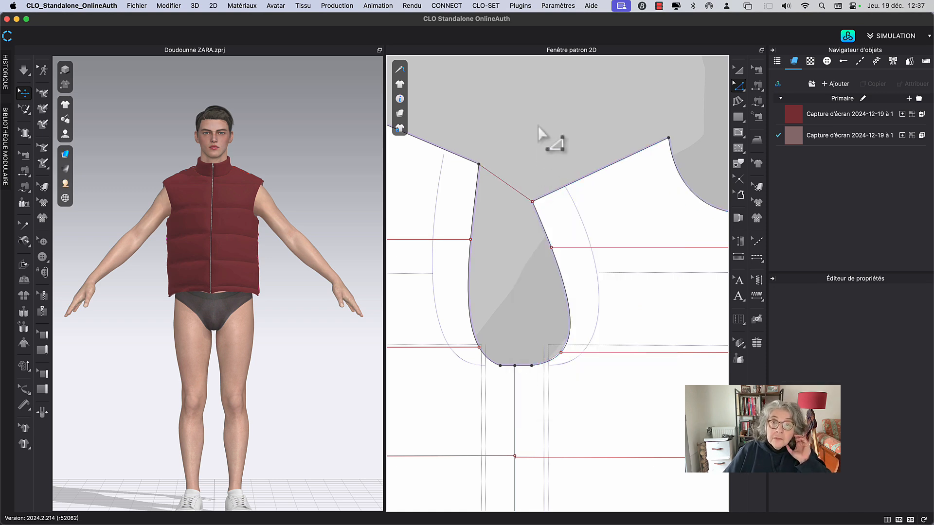
pyautogui.click(515, 191)
pyautogui.click(506, 163)
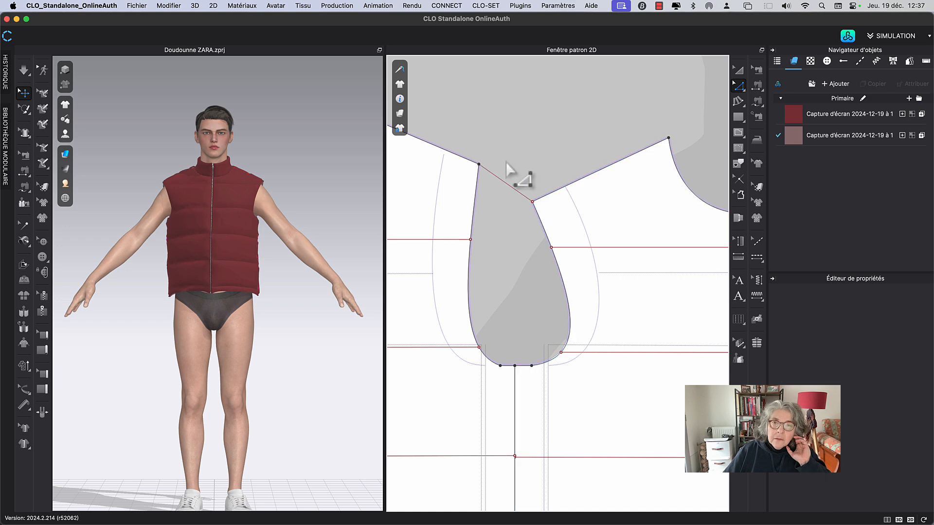
pyautogui.rightClick(507, 183)
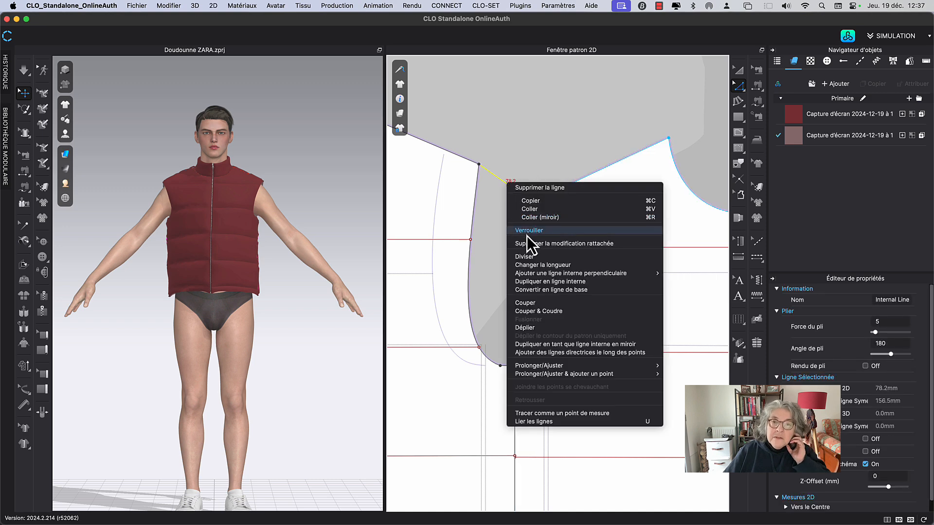
pyautogui.click(536, 260)
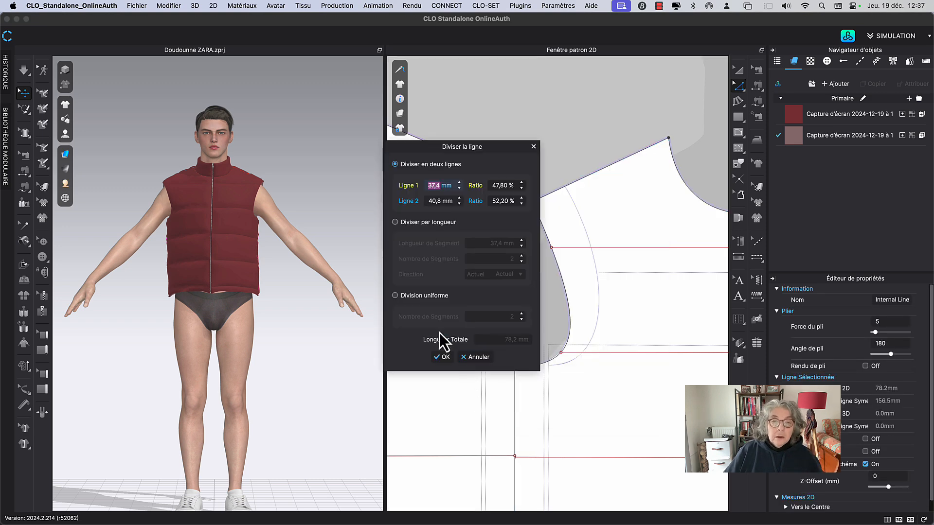
pyautogui.moveTo(448, 148); pyautogui.dragTo(343, 132)
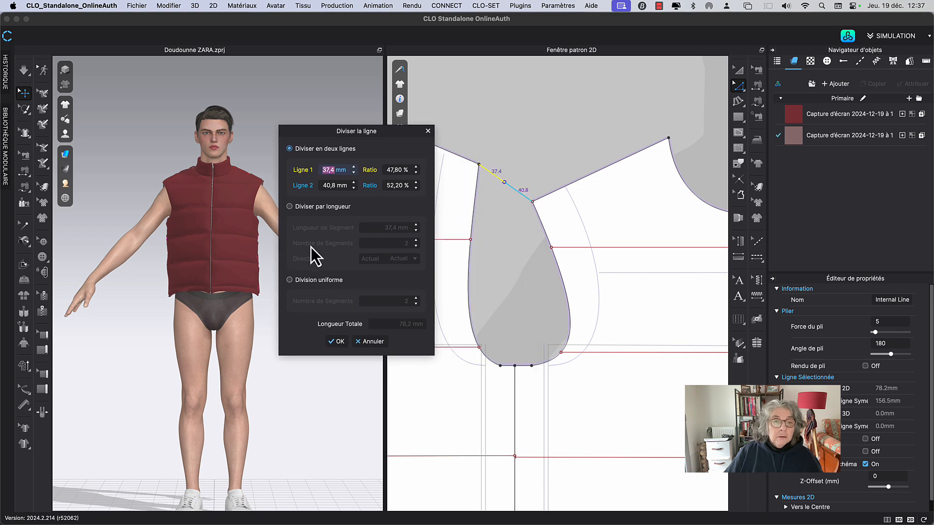
pyautogui.click(294, 283)
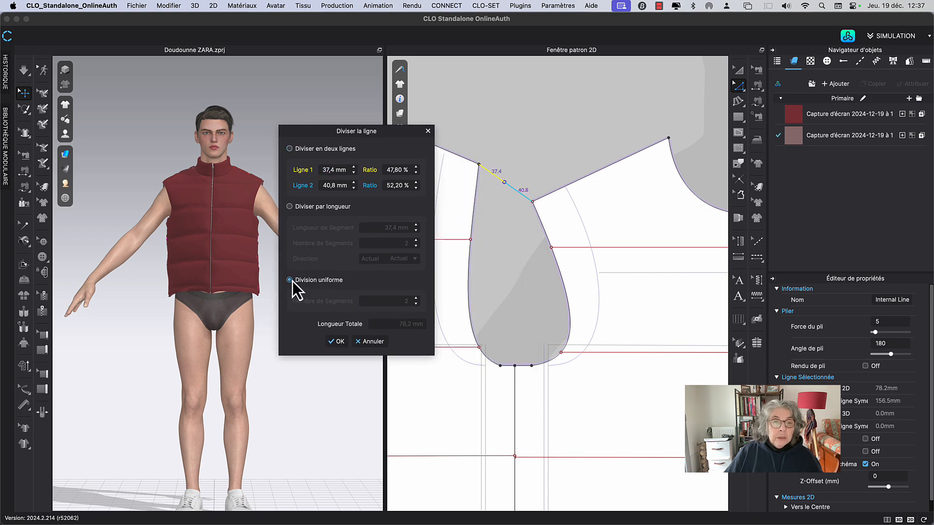
pyautogui.click(344, 344)
# Draw a vertical internal line about 218.7 mm long from the shoulder line's midpoint down to the armhole base.
pyautogui.moveTo(502, 229); pyautogui.dragTo(515, 240, button='right')
pyautogui.press('g')
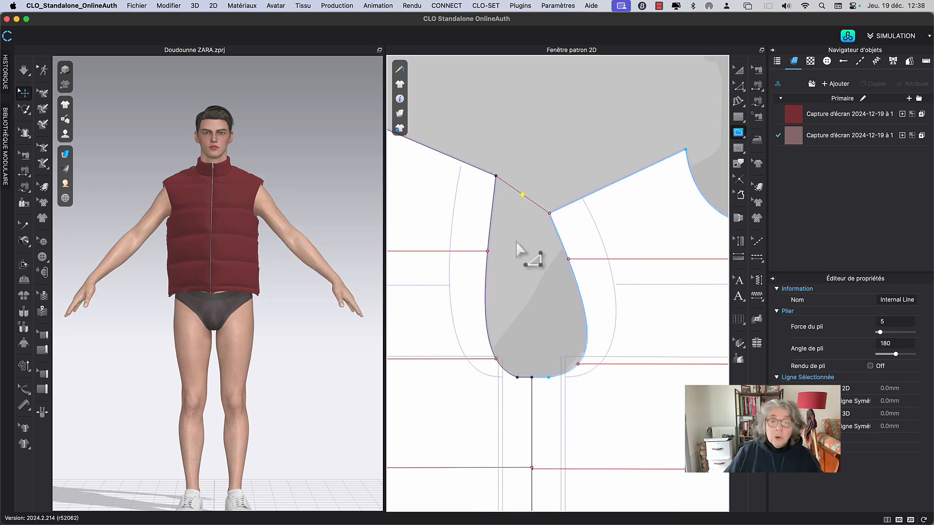
pyautogui.click(523, 195)
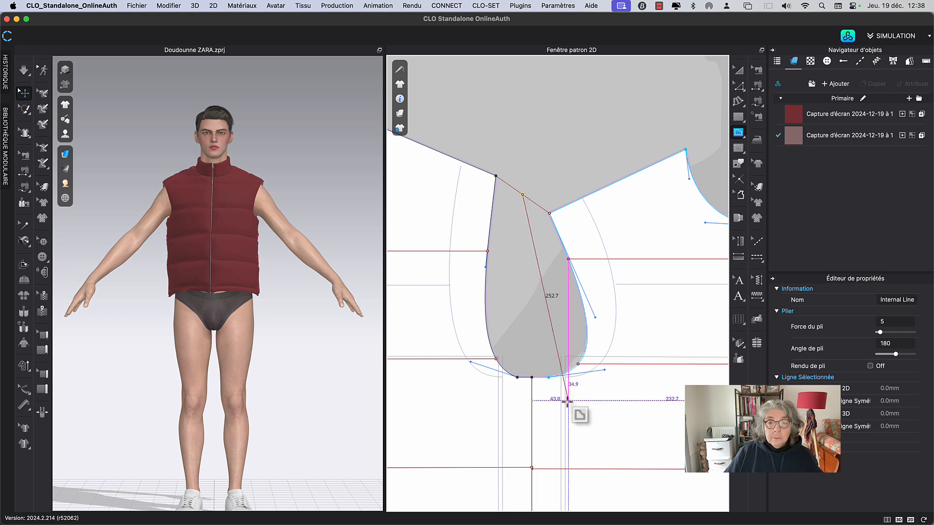
pyautogui.scroll(3, 509, 365)
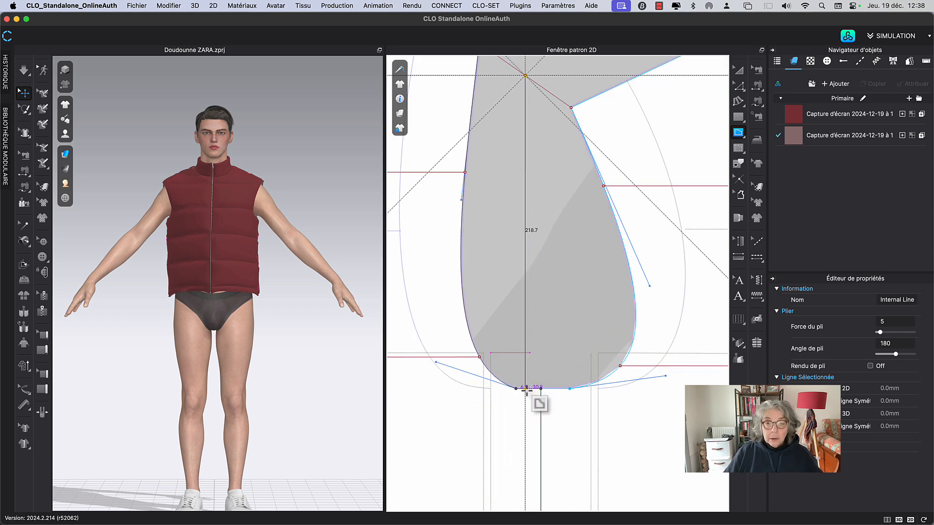
pyautogui.scroll(2, 525, 386)
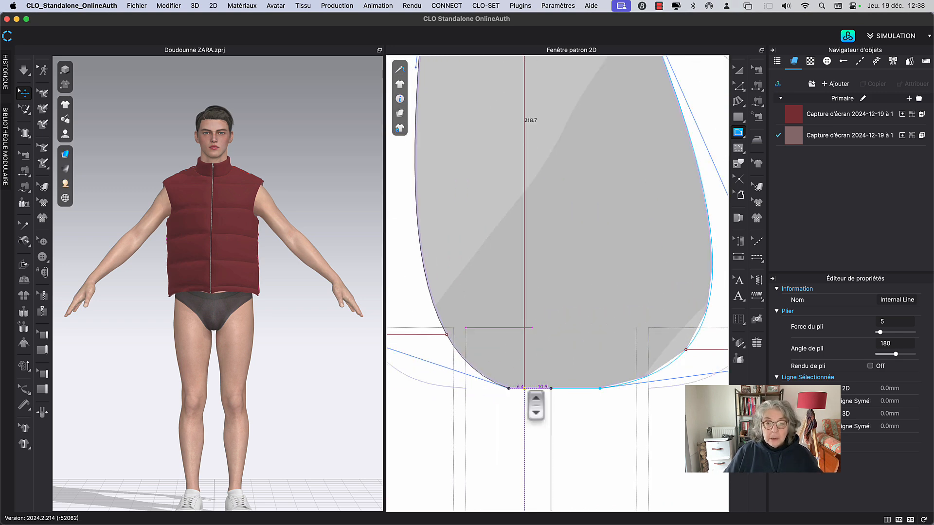
pyautogui.click(524, 388)
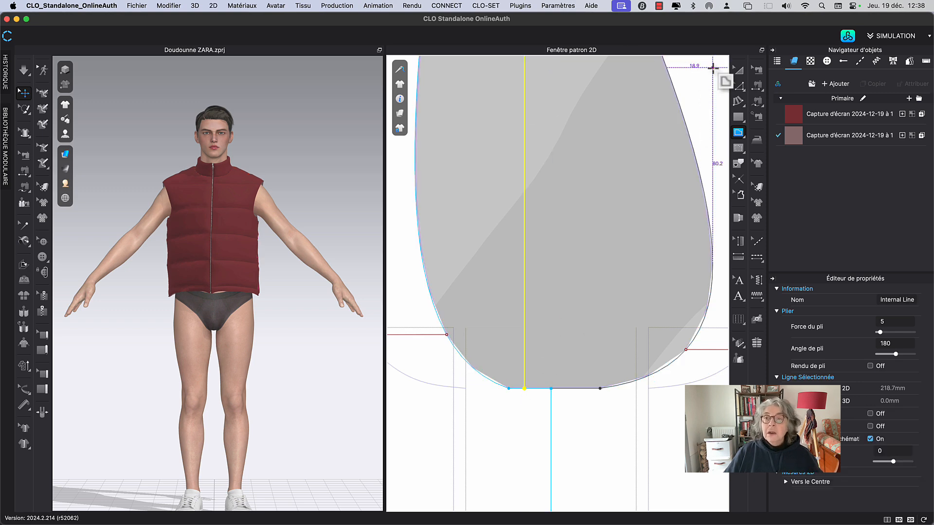
pyautogui.click(738, 72)
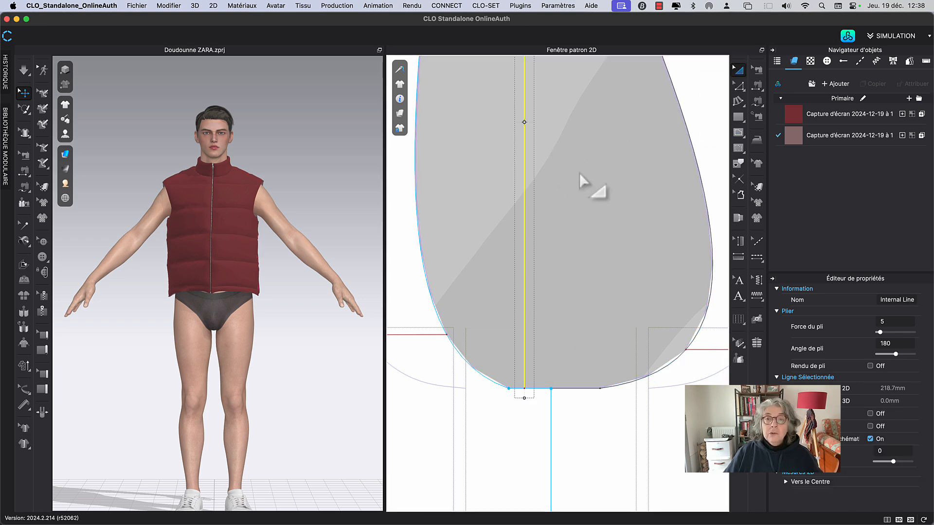
pyautogui.scroll(-1, 580, 173)
pyautogui.moveTo(580, 214); pyautogui.dragTo(532, 320, button='middle')
pyautogui.scroll(-1, 547, 304)
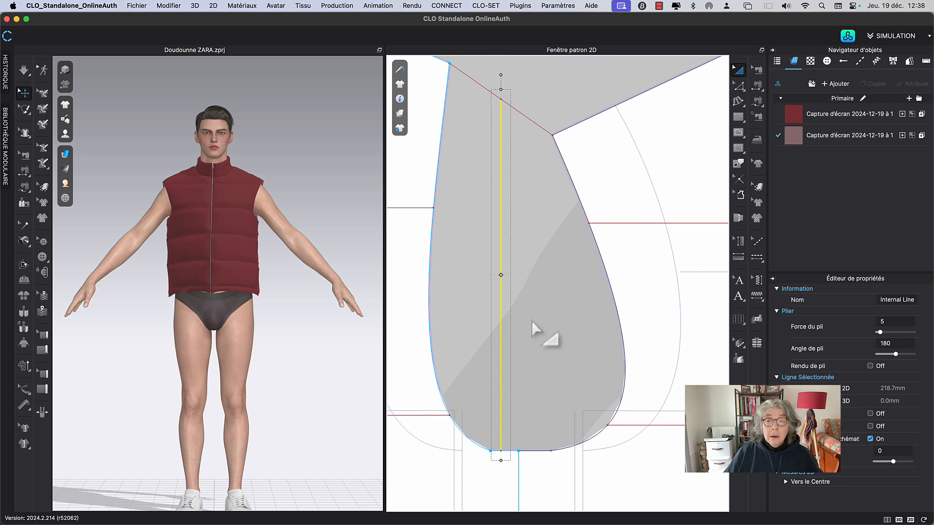
pyautogui.click(567, 284)
pyautogui.click(501, 247)
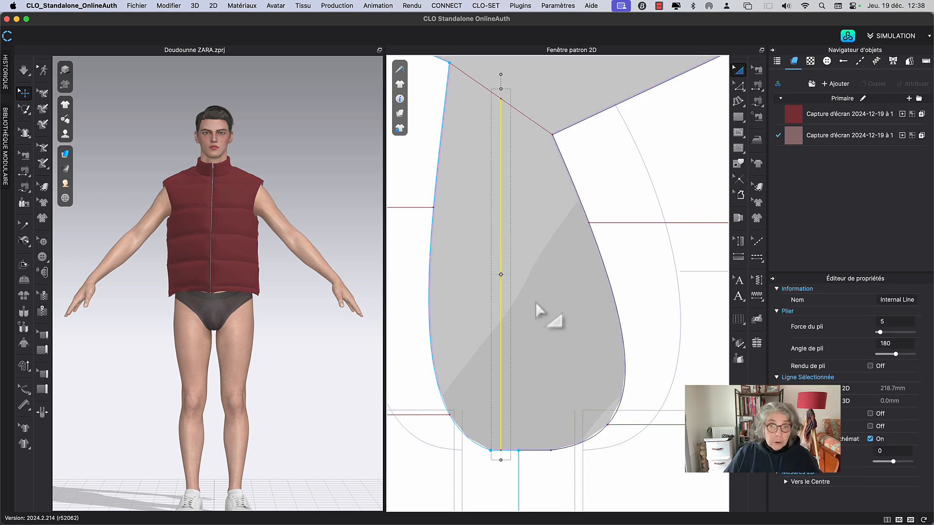
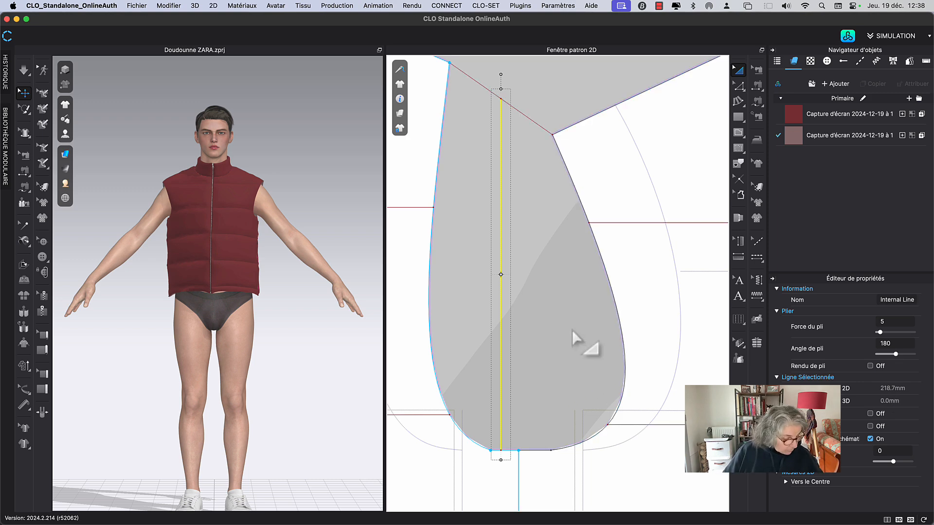
# Divide the vertical internal line inside the armhole uniformly into 3 segments.
pyautogui.press('Escape')
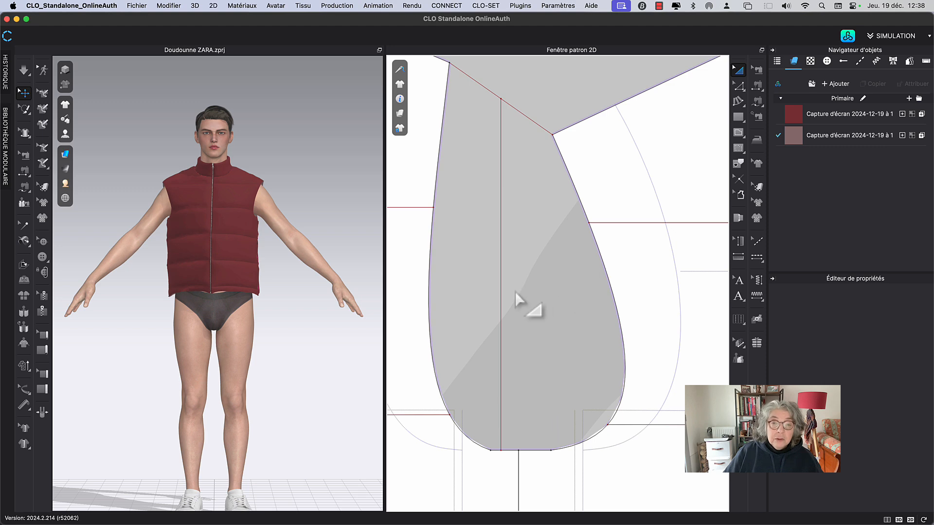
pyautogui.press('z')
pyautogui.click(502, 298)
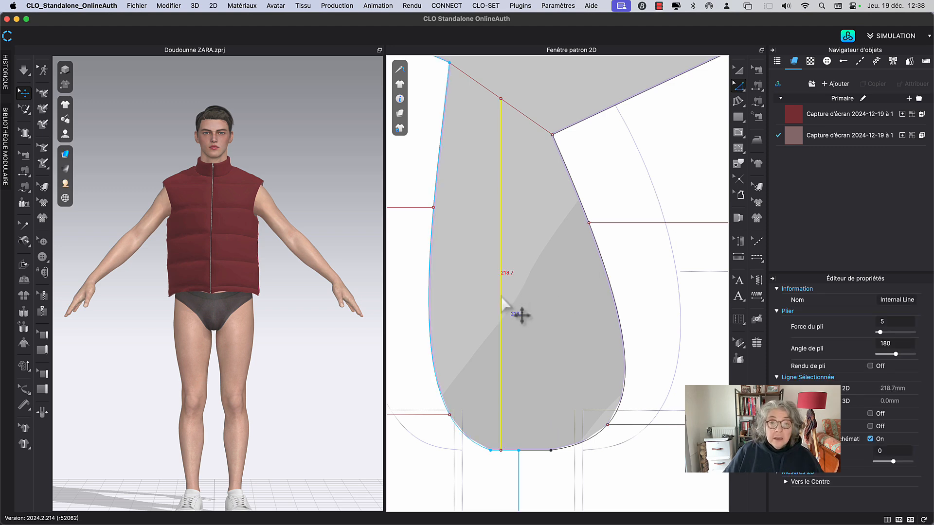
pyautogui.rightClick(502, 297)
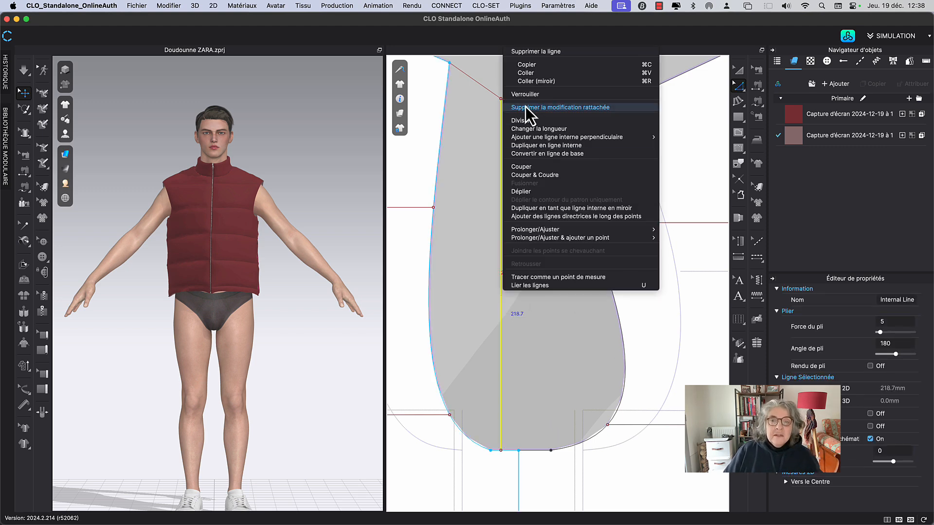
pyautogui.click(524, 121)
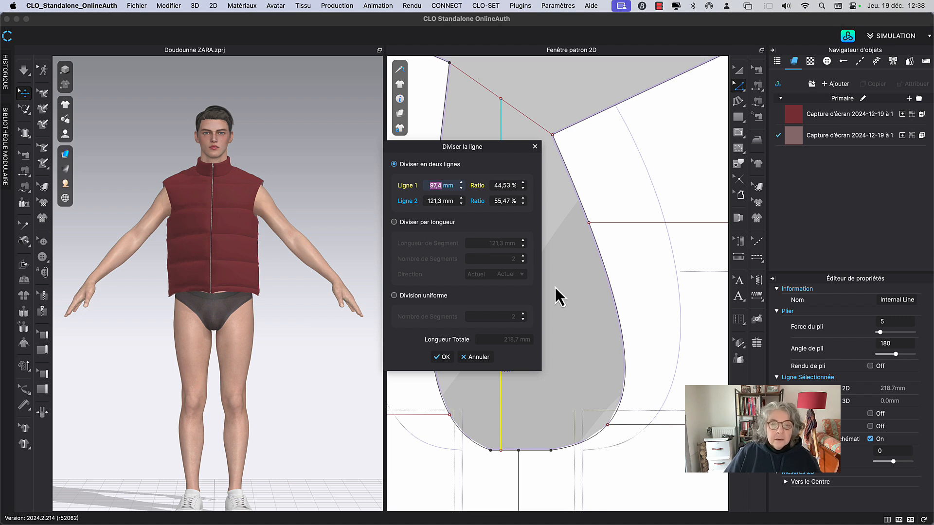
pyautogui.click(395, 296)
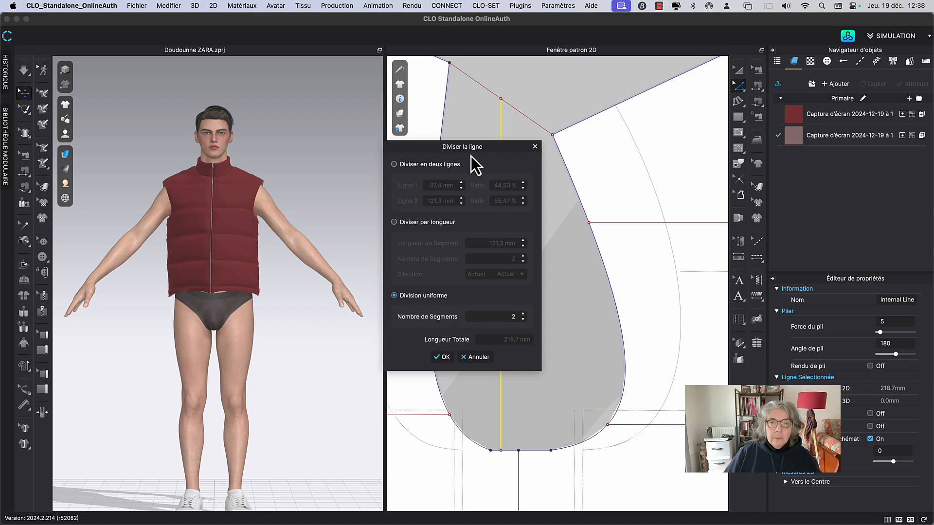
pyautogui.moveTo(481, 148); pyautogui.dragTo(371, 79)
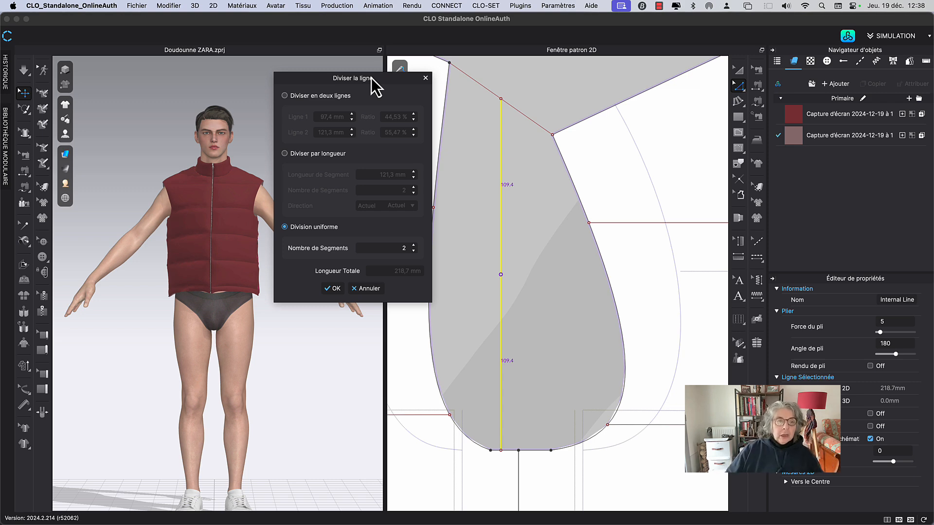
pyautogui.click(414, 246)
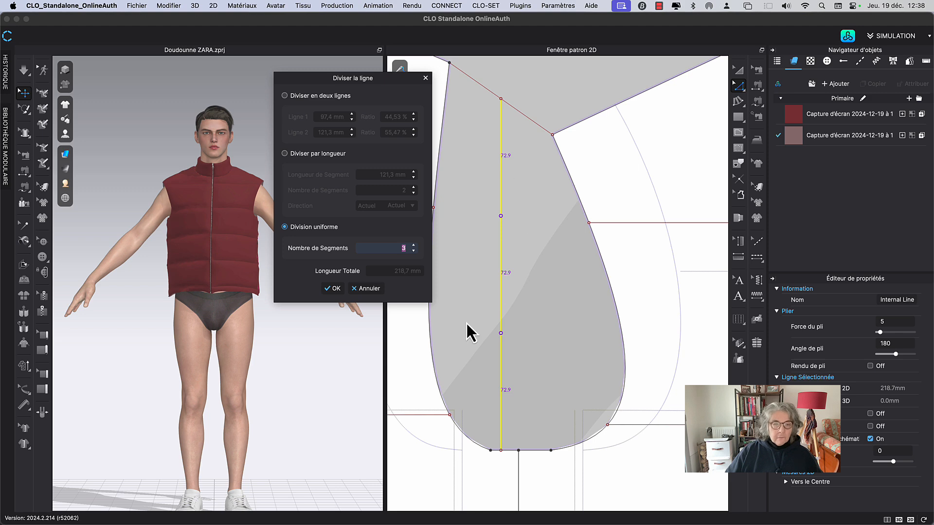
pyautogui.click(334, 289)
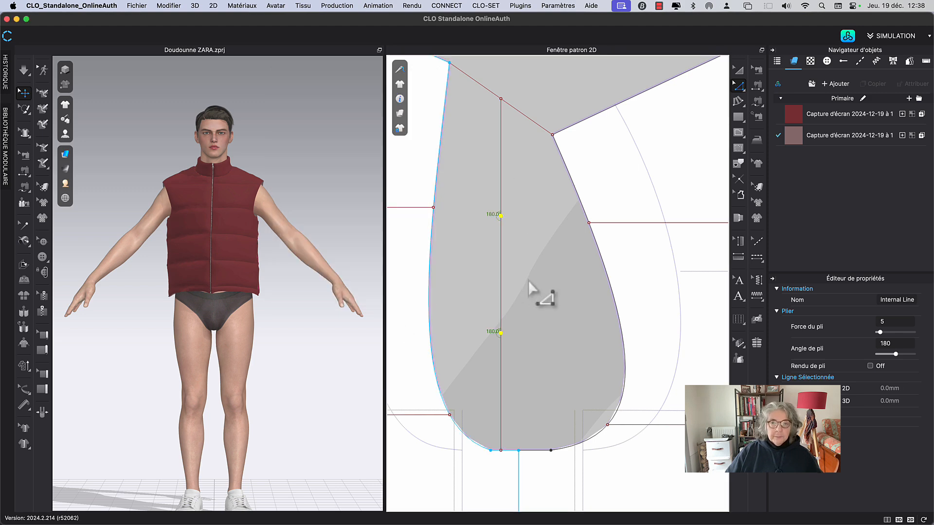
# Measure the combined length of the lower two segments of the armhole's vertical line.
pyautogui.moveTo(528, 280); pyautogui.dragTo(528, 255, button='right')
pyautogui.moveTo(522, 219); pyautogui.dragTo(537, 242, button='right')
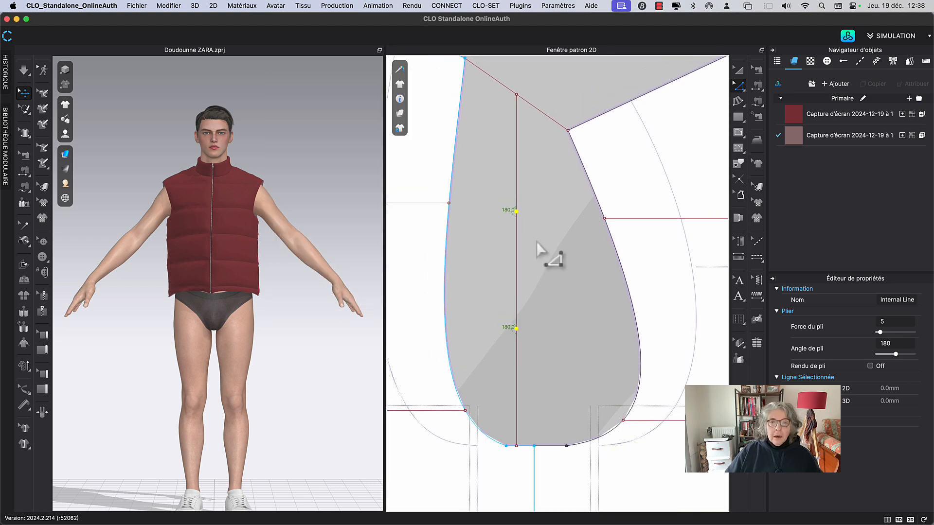
pyautogui.click(517, 226)
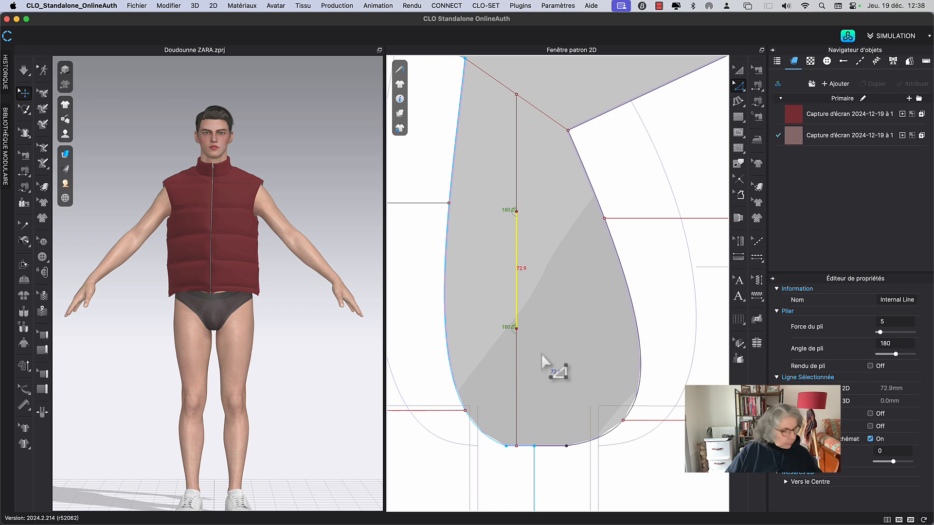
pyautogui.keyDown('shift'); pyautogui.click(518, 374); pyautogui.keyUp('shift')
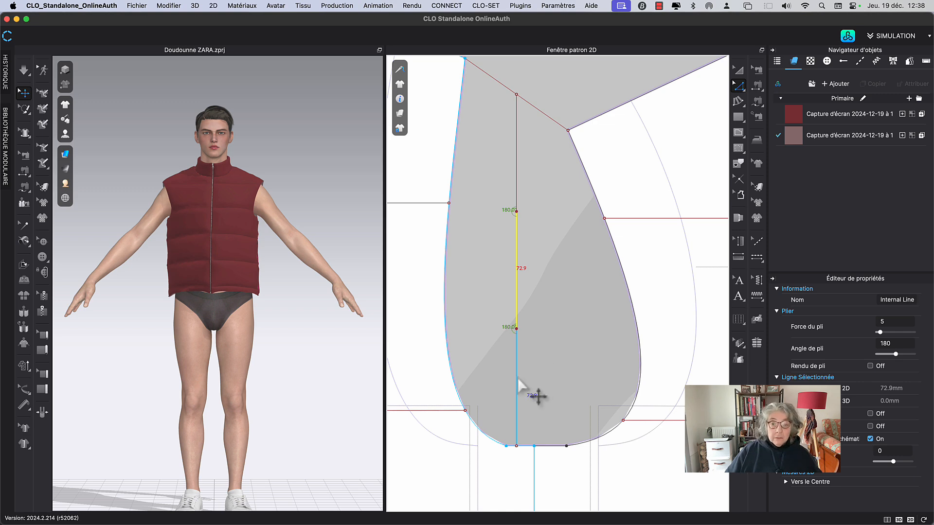
pyautogui.click(518, 174)
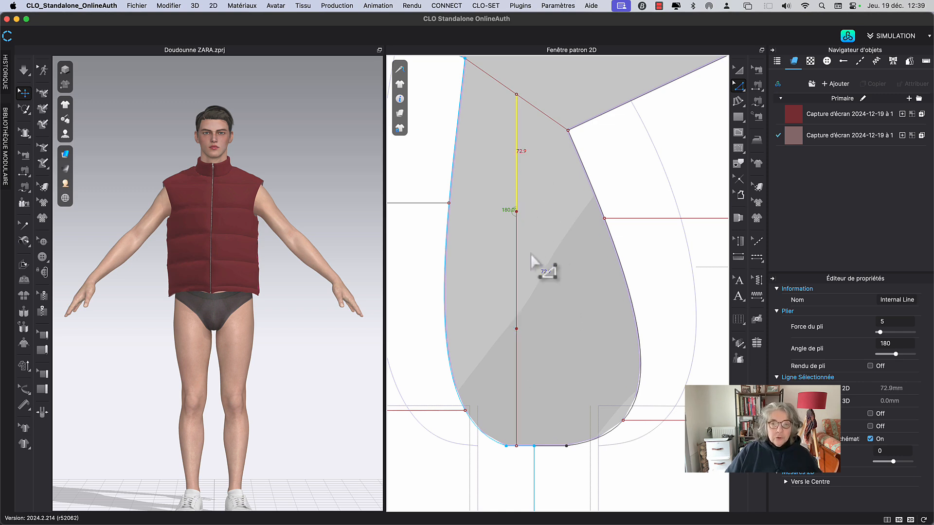
pyautogui.click(518, 256)
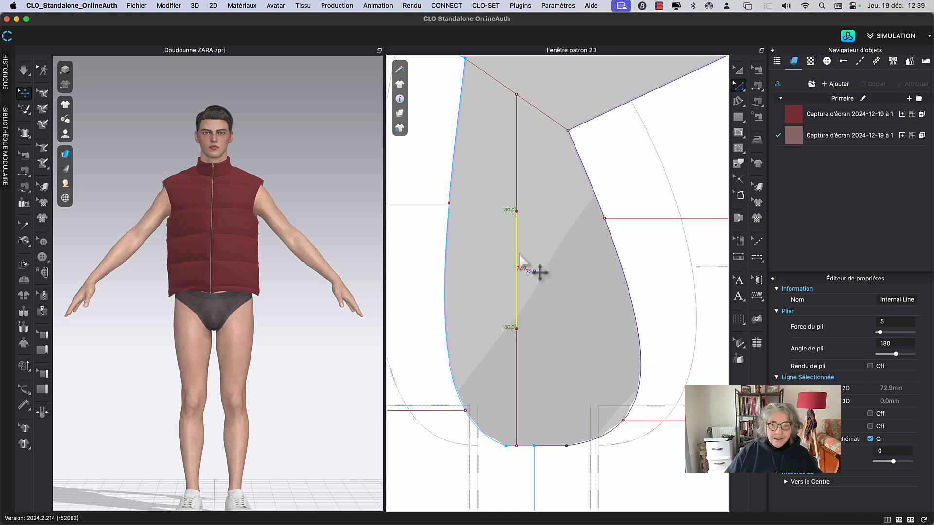
pyautogui.keyDown('shift'); pyautogui.click(517, 383); pyautogui.keyUp('shift')
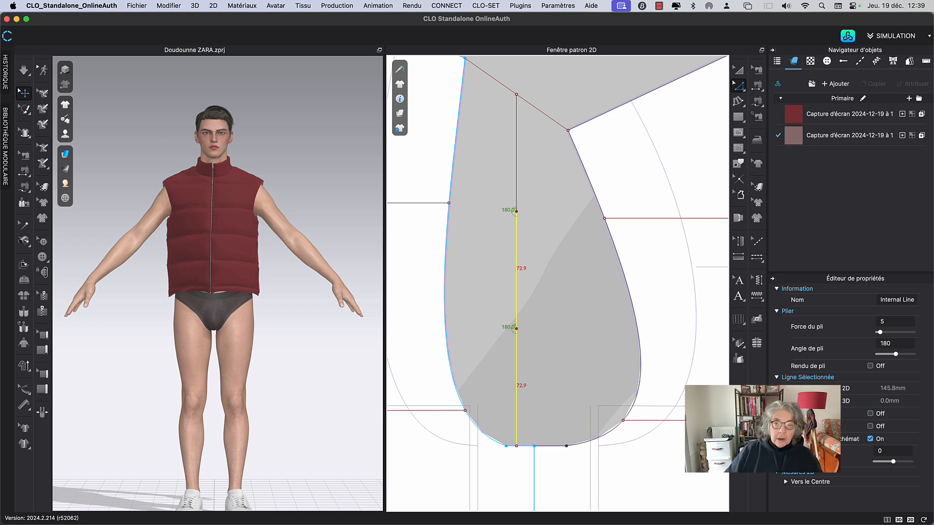
# Add a point on the sleeve rectangle's vertical centre line, splitting it 145.8 mm below the top edge.
pyautogui.scroll(-2, 550, 349)
pyautogui.scroll(-4, 443, 402)
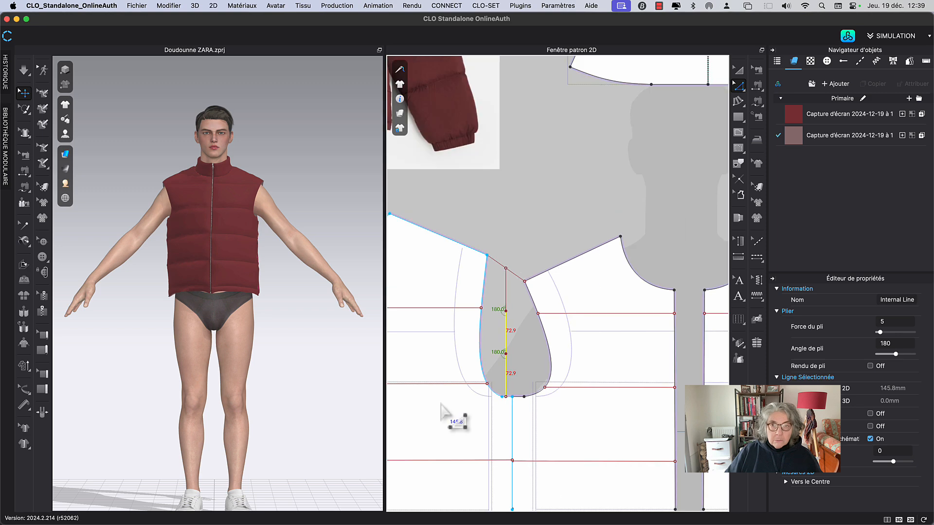
pyautogui.scroll(-5, 441, 405)
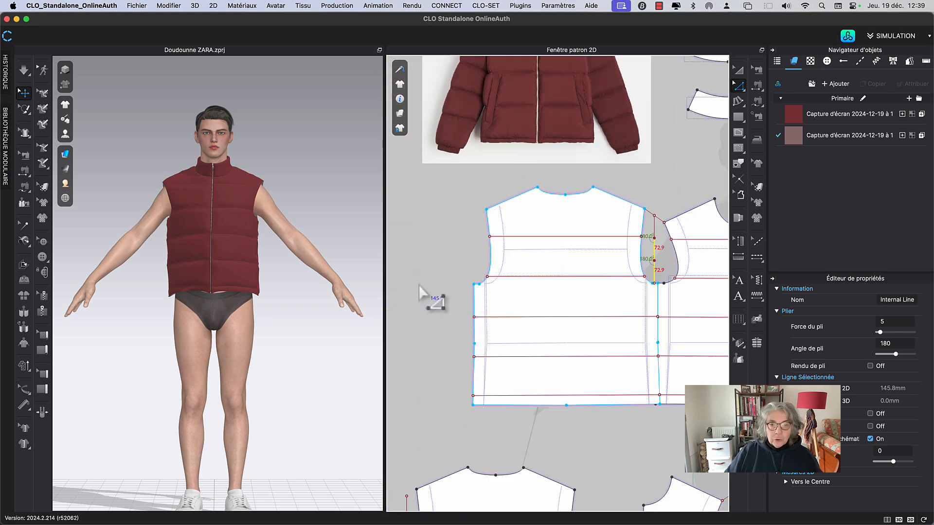
pyautogui.moveTo(419, 285); pyautogui.dragTo(600, 345, button='middle')
pyautogui.moveTo(514, 311); pyautogui.dragTo(465, 10, button='middle')
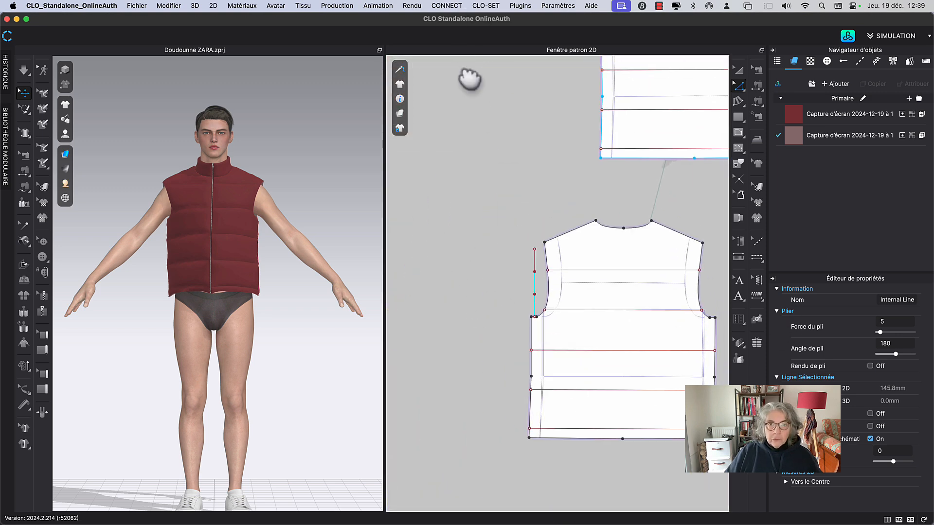
pyautogui.scroll(-6, 453, 215)
pyautogui.moveTo(469, 208); pyautogui.dragTo(631, 371, button='middle')
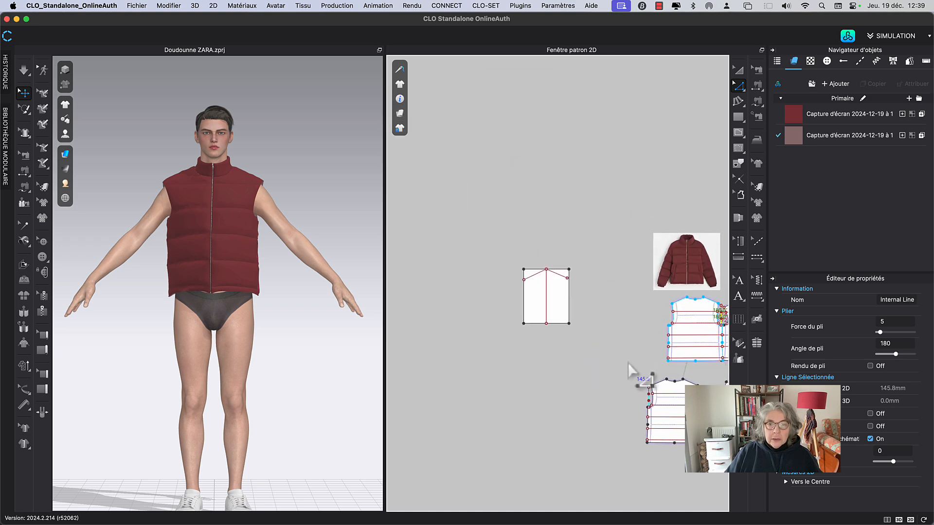
pyautogui.scroll(5, 559, 253)
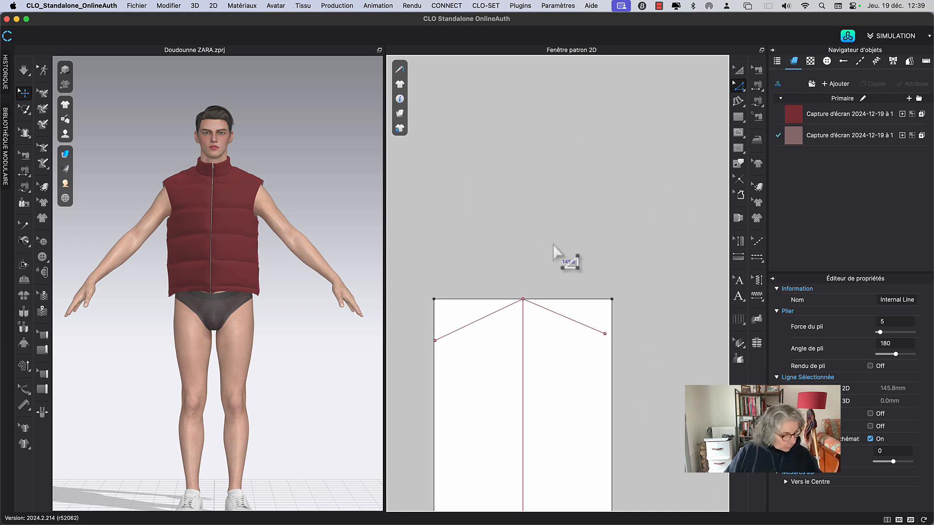
pyautogui.click(553, 245)
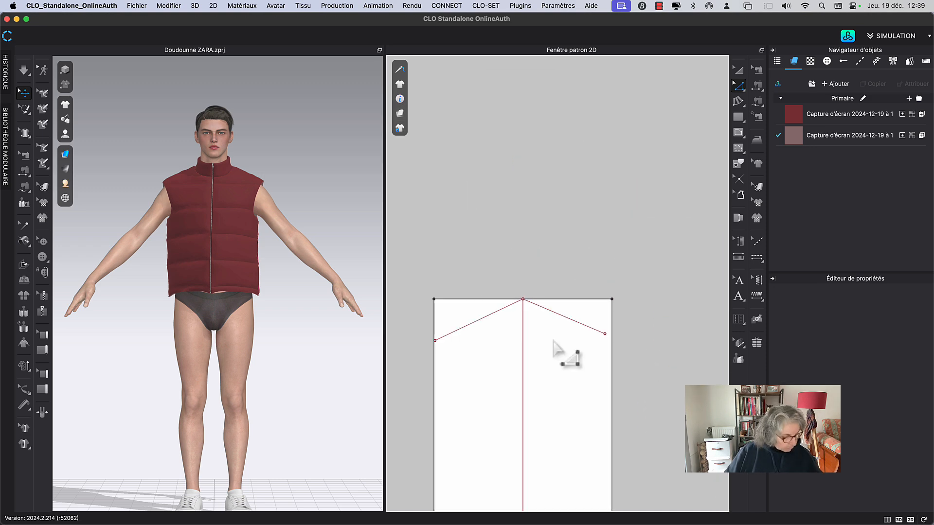
pyautogui.press('x')
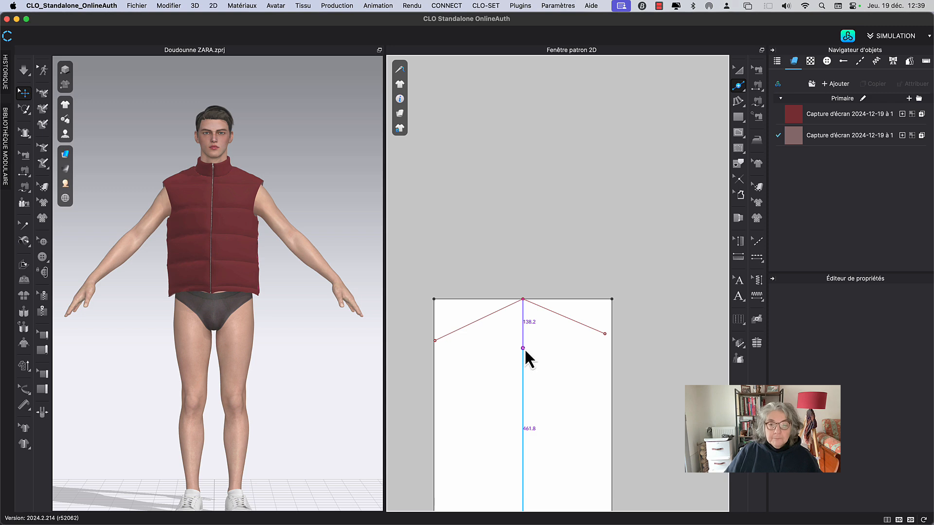
pyautogui.rightClick(524, 348)
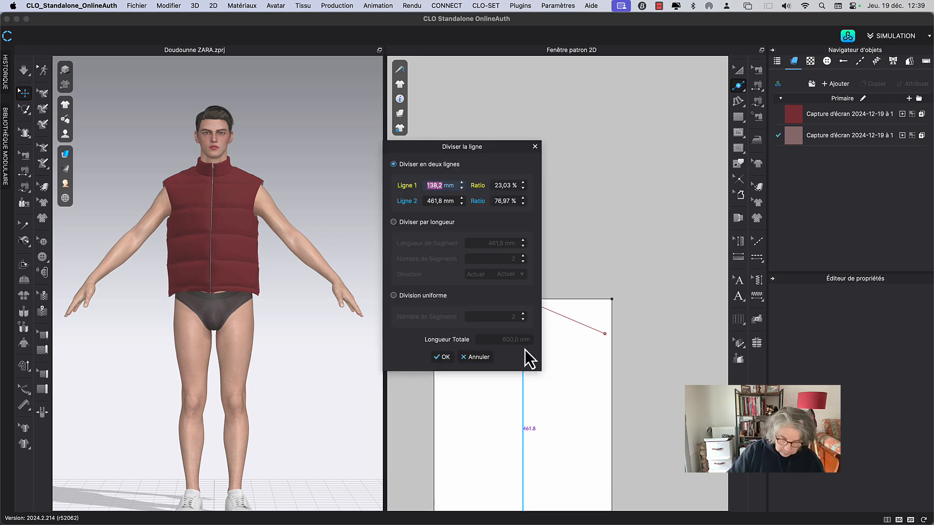
pyautogui.write('145,')
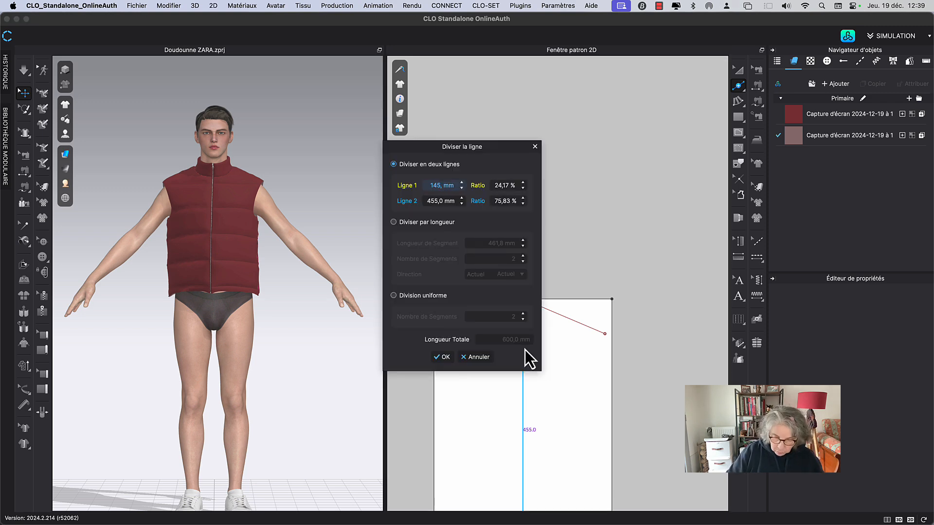
pyautogui.write('8')
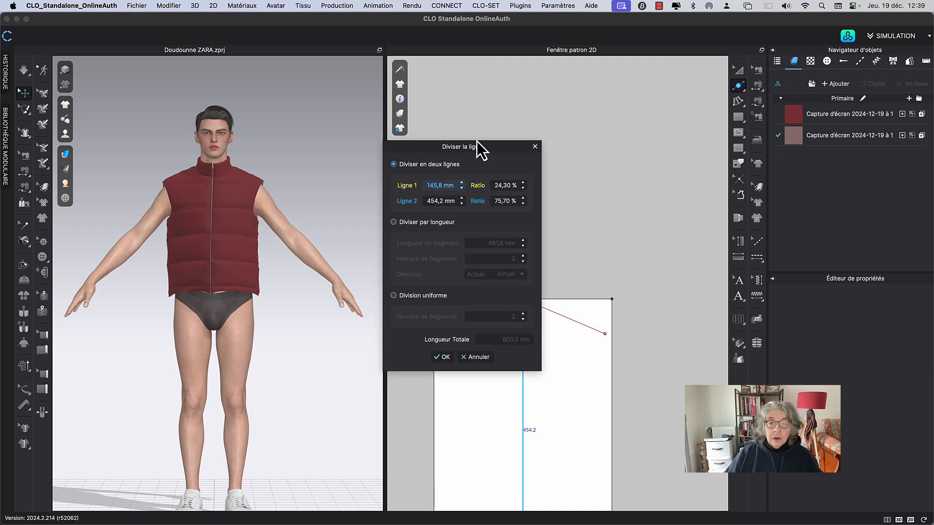
pyautogui.moveTo(504, 146); pyautogui.dragTo(362, 117)
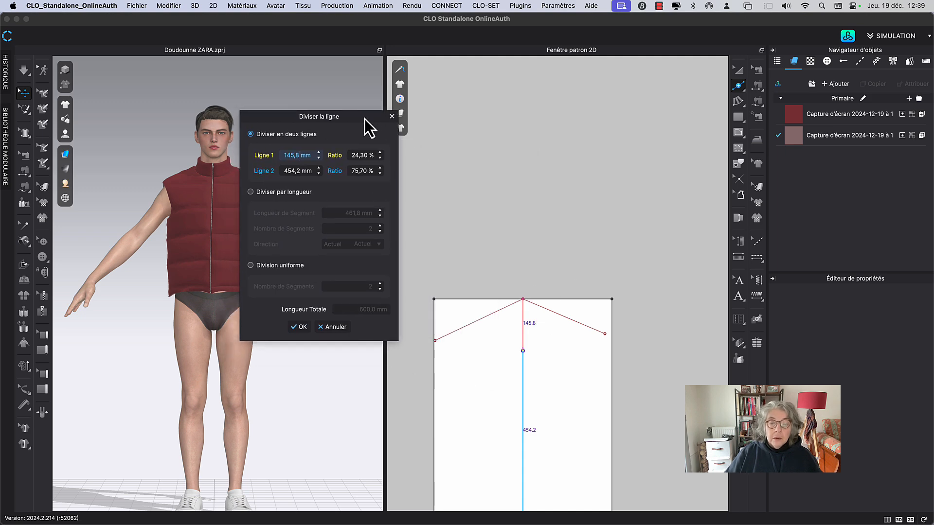
pyautogui.click(301, 327)
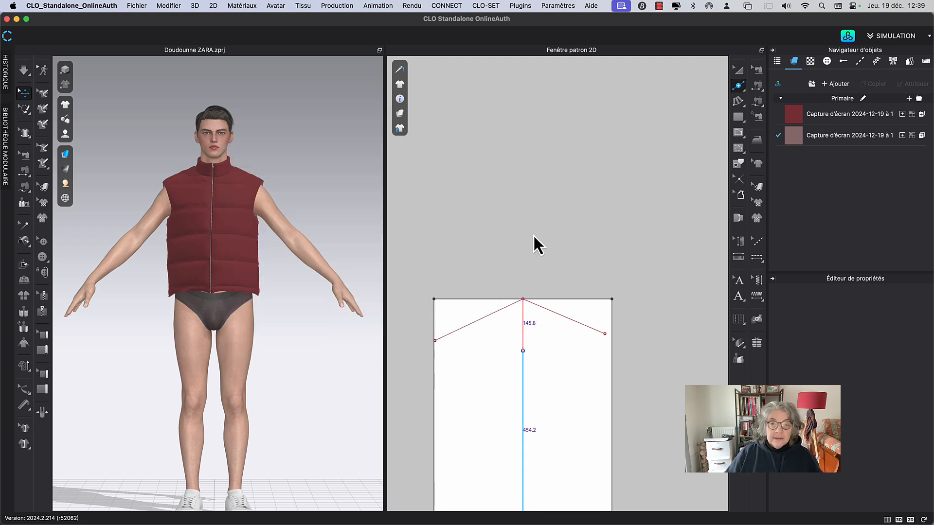
pyautogui.moveTo(594, 226); pyautogui.dragTo(615, 226, button='middle')
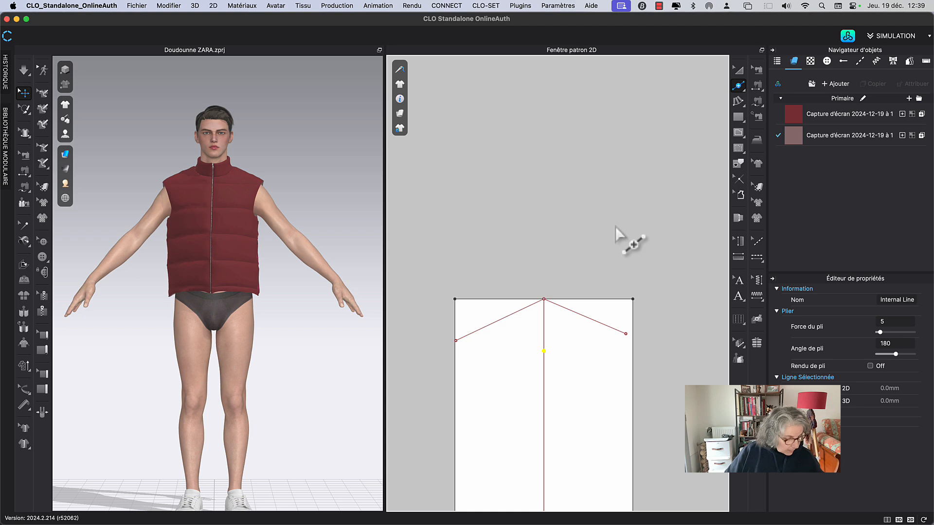
# Duplicate the sleeve rectangle's top edge once as an extended internal line at a distance of 145.8 mm.
pyautogui.press('g')
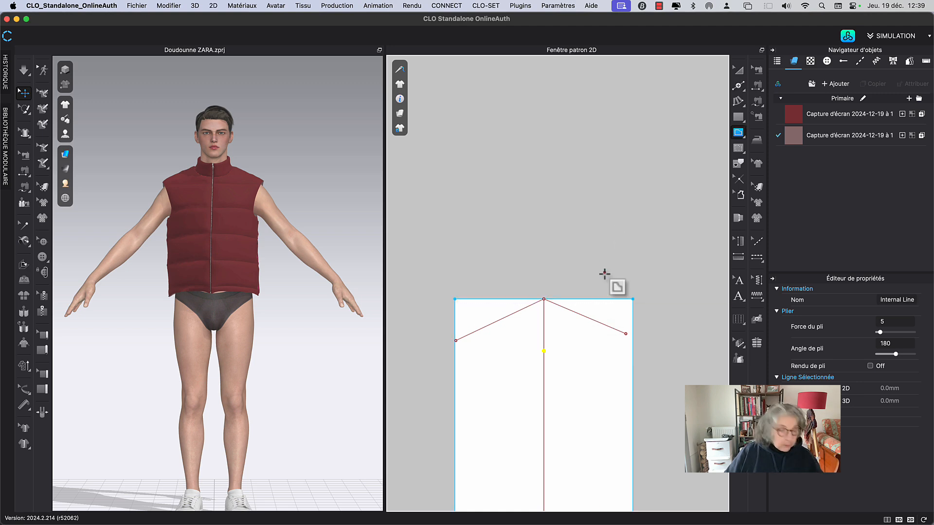
pyautogui.press('z')
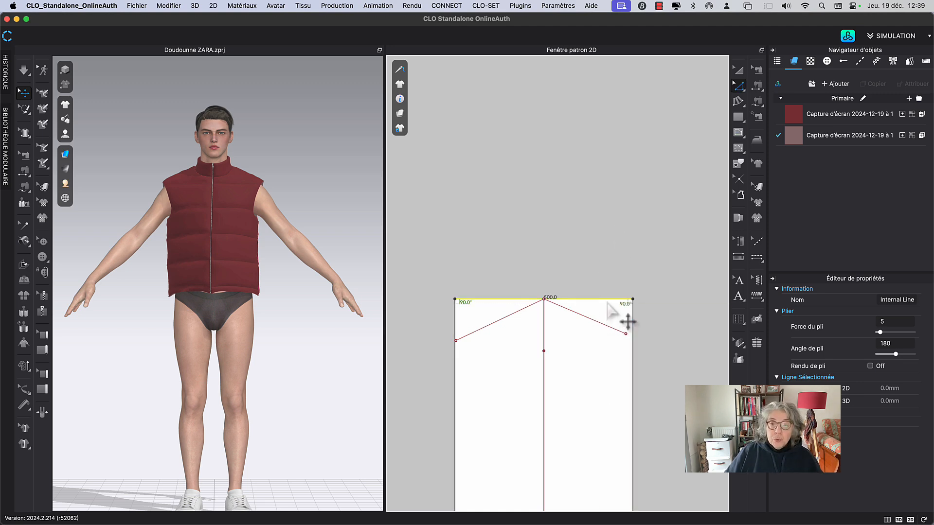
pyautogui.click(608, 303)
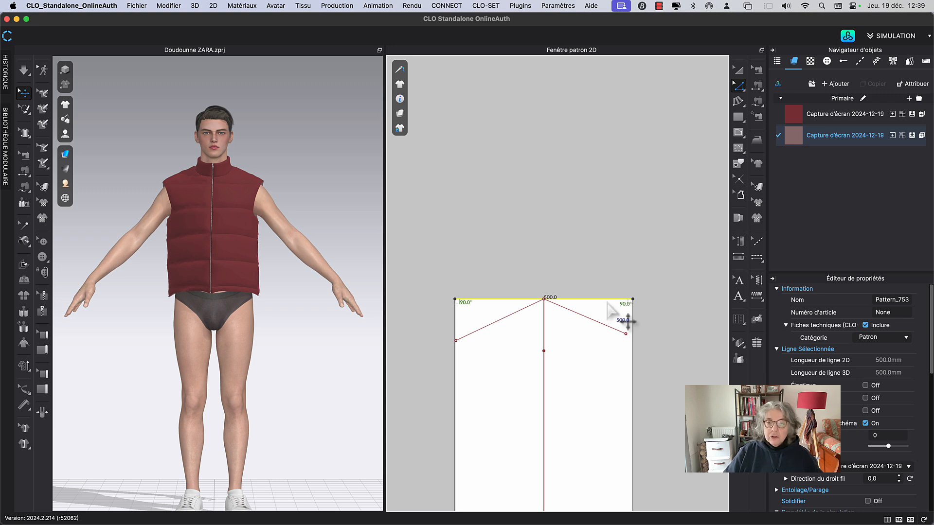
pyautogui.rightClick(608, 303)
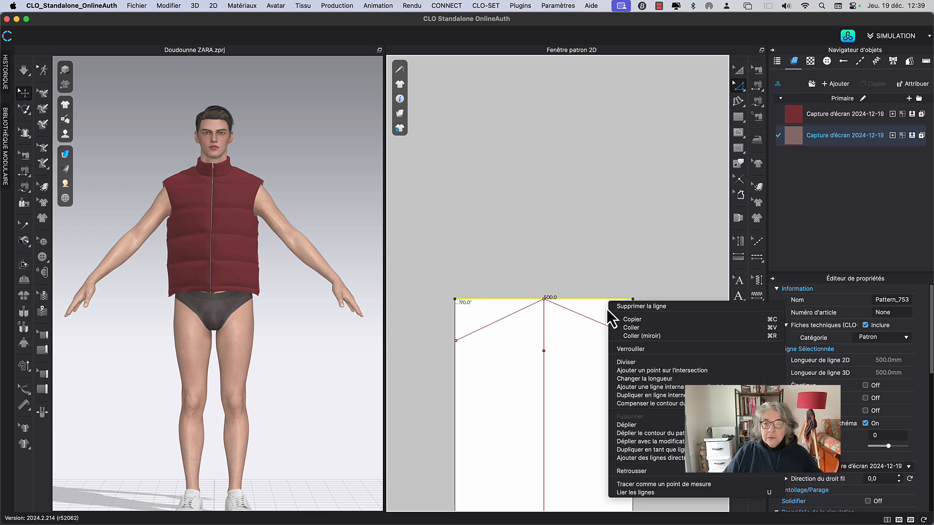
pyautogui.click(644, 395)
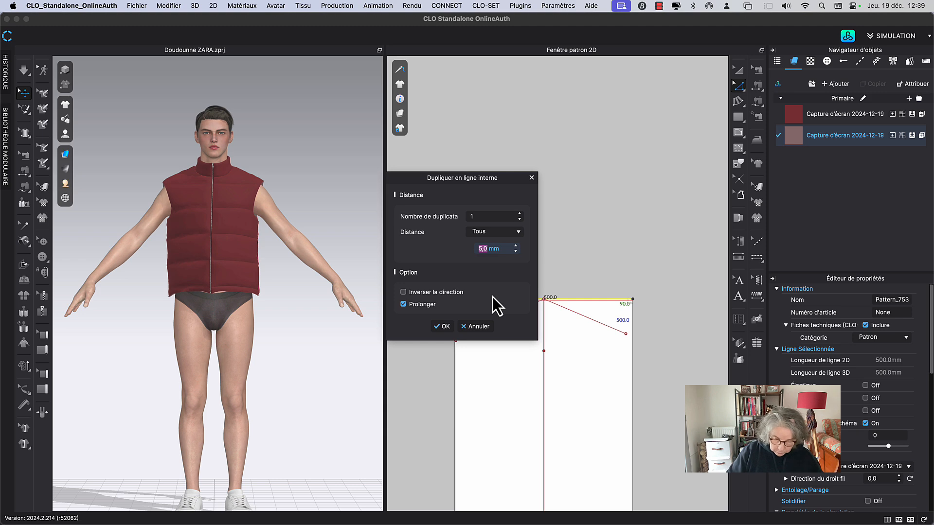
pyautogui.write('145,')
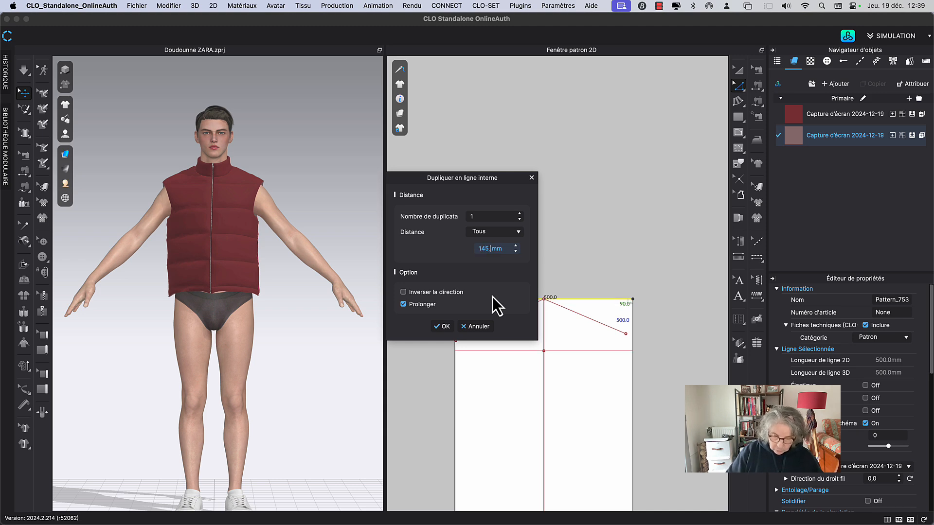
pyautogui.write('8')
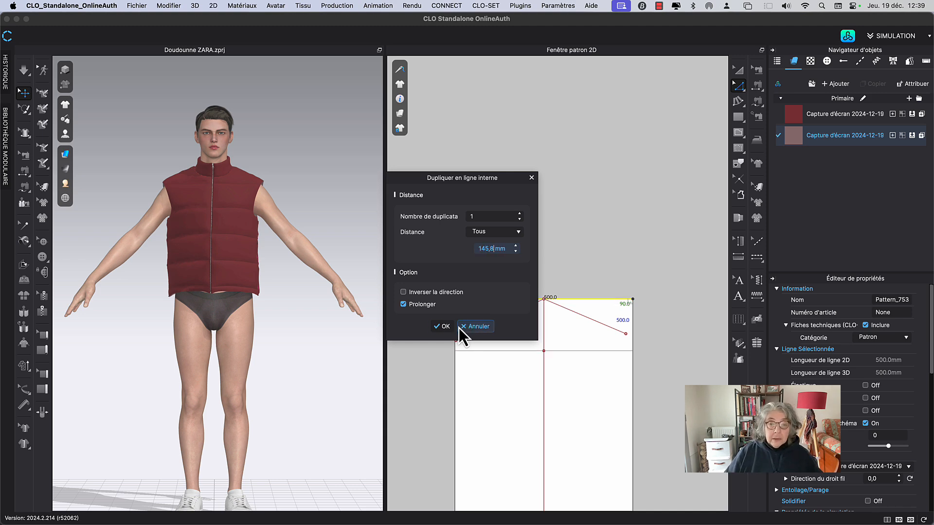
pyautogui.press('Return')
pyautogui.scroll(3, 544, 232)
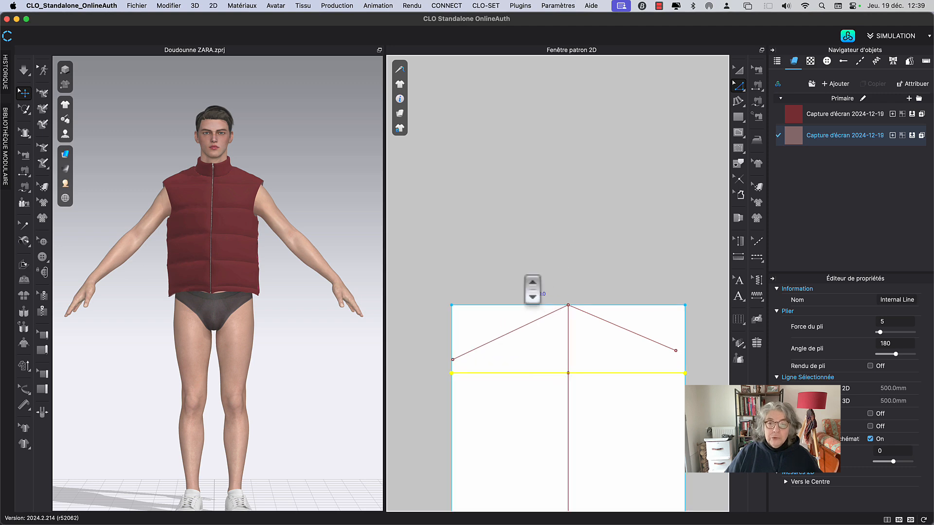
# Rotate the sleeve's left diagonal line about the top centre point until its lower end meets the horizontal cap-height line.
pyautogui.scroll(3, 531, 279)
pyautogui.moveTo(525, 381); pyautogui.dragTo(538, 254, button='middle')
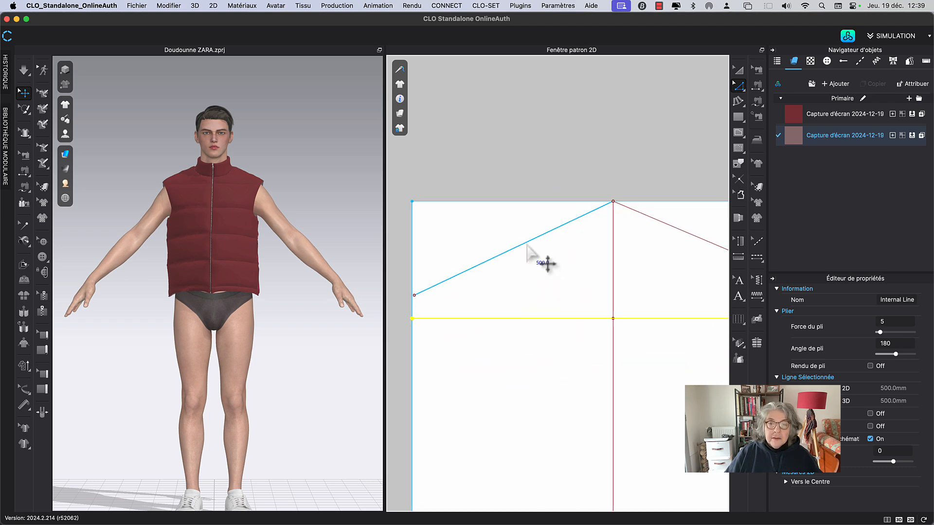
pyautogui.click(528, 246)
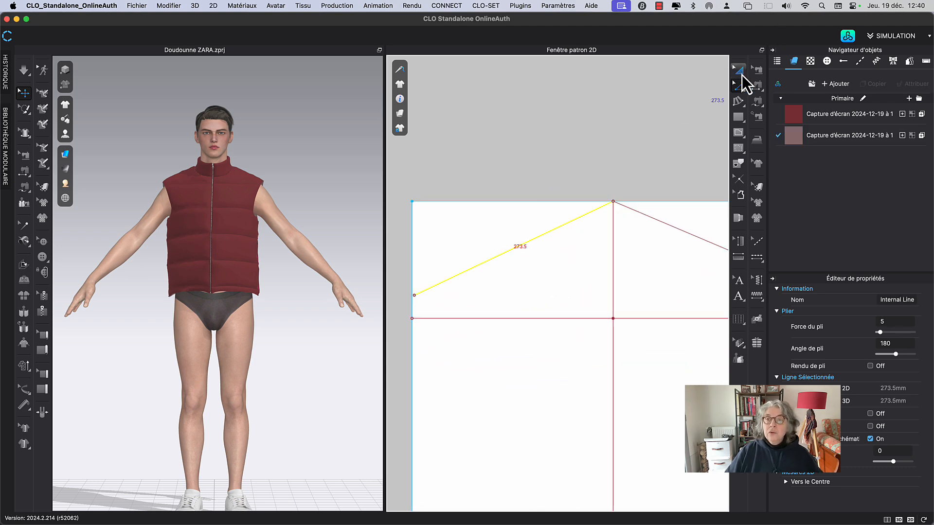
pyautogui.click(739, 71)
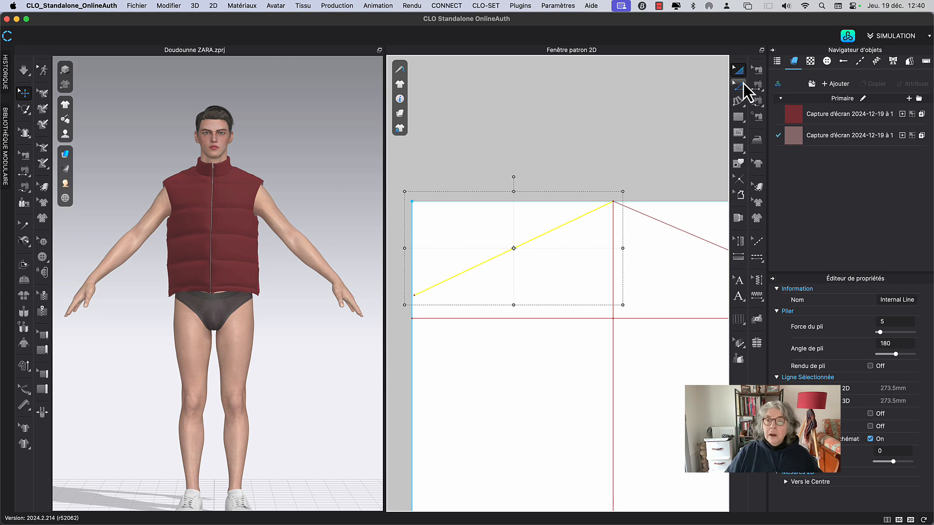
pyautogui.click(742, 87)
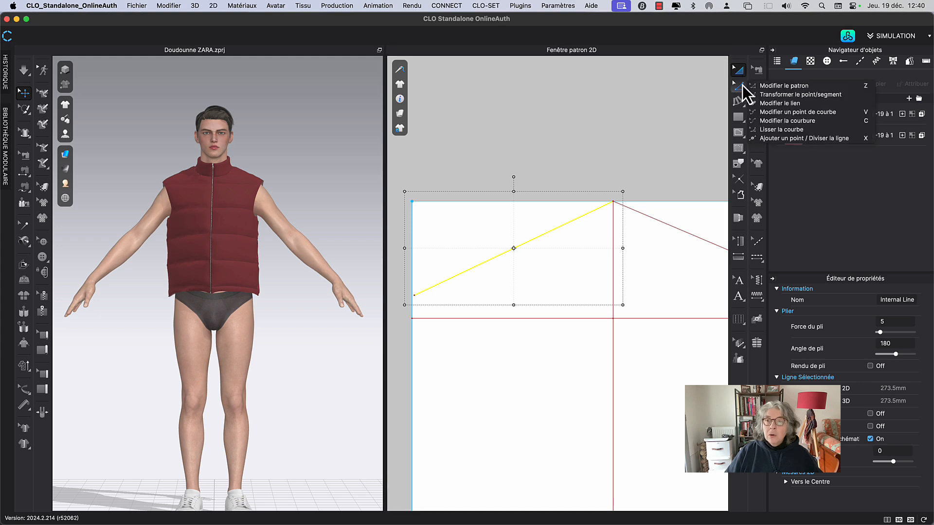
pyautogui.click(781, 94)
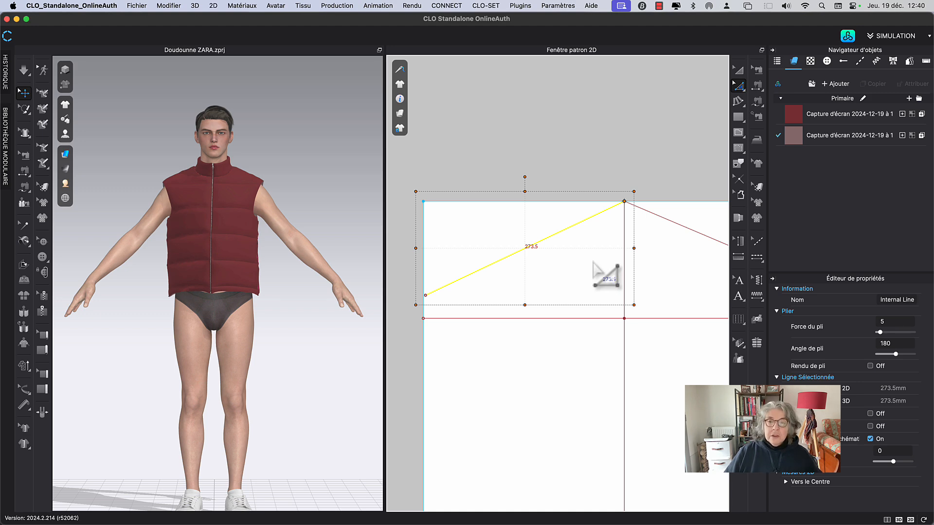
pyautogui.click(578, 140)
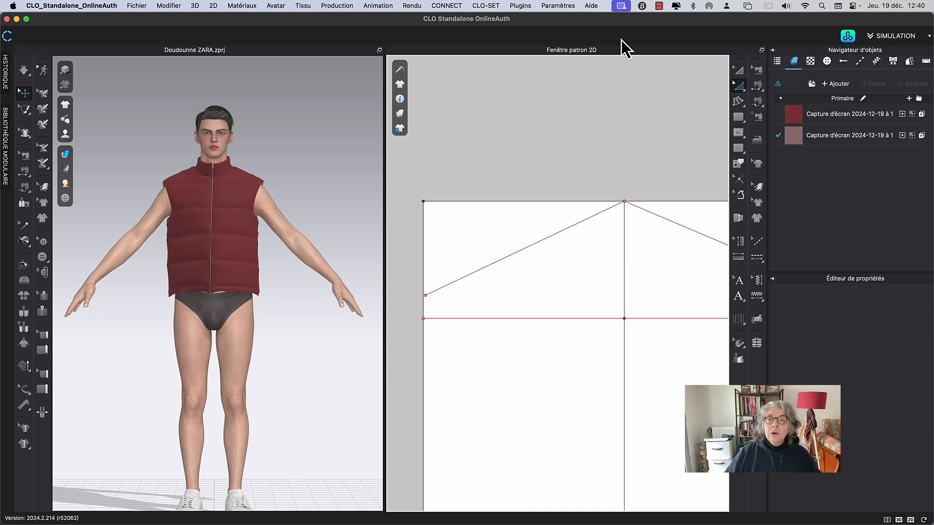
pyautogui.click(659, 6)
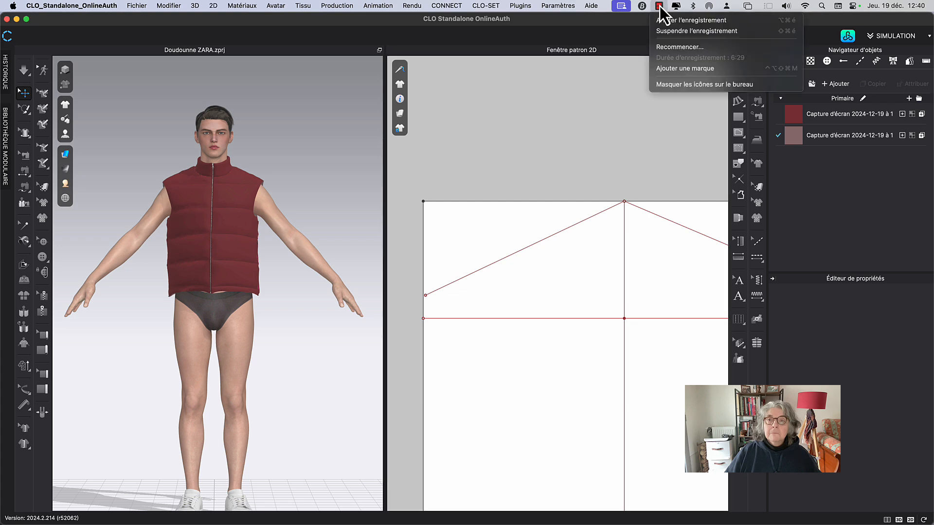
pyautogui.click(605, 95)
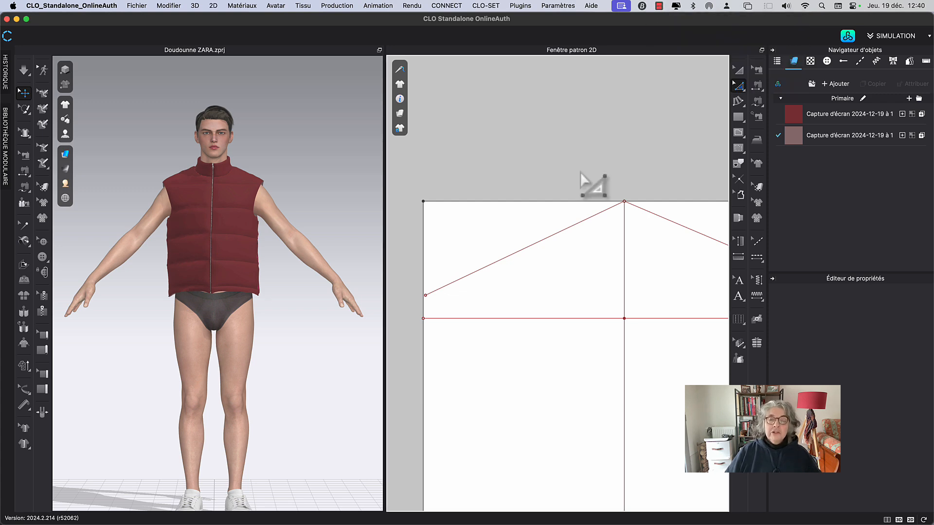
pyautogui.click(541, 242)
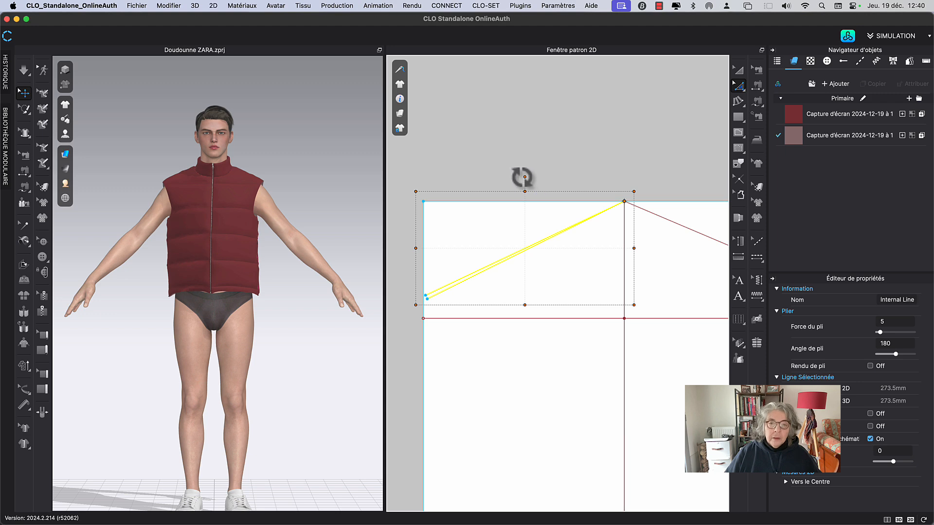
pyautogui.moveTo(525, 178); pyautogui.dragTo(486, 184)
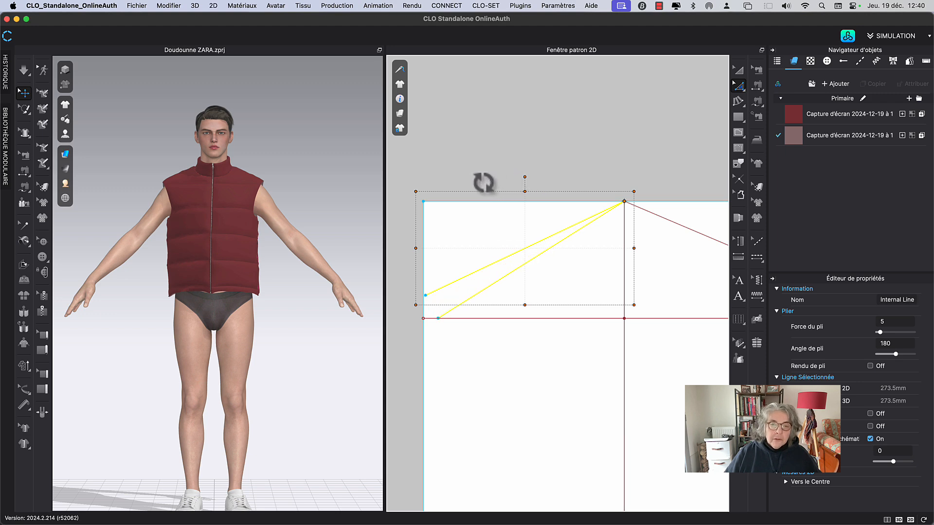
pyautogui.moveTo(484, 183); pyautogui.dragTo(483, 183)
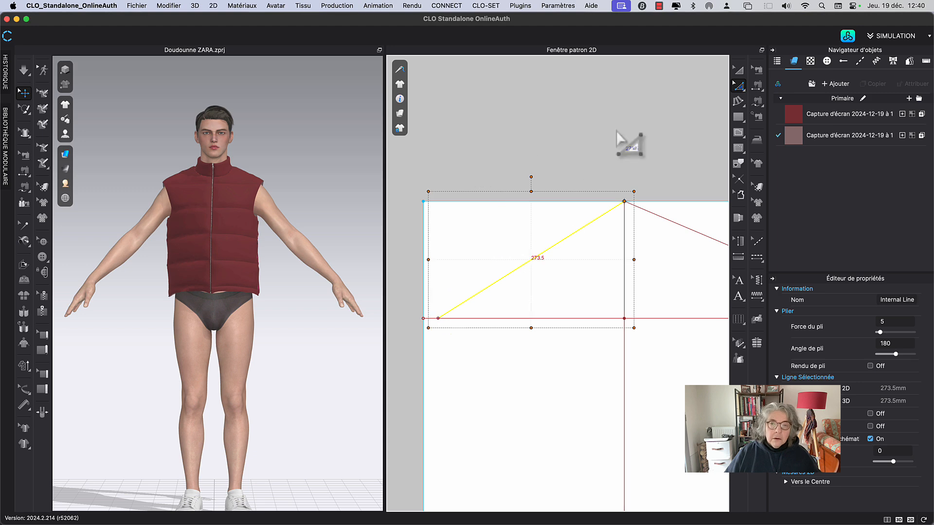
# Rotate the sleeve's right diagonal line about the top centre point until its lower end meets the horizontal cap-height line.
pyautogui.moveTo(626, 130); pyautogui.dragTo(518, 136, button='middle')
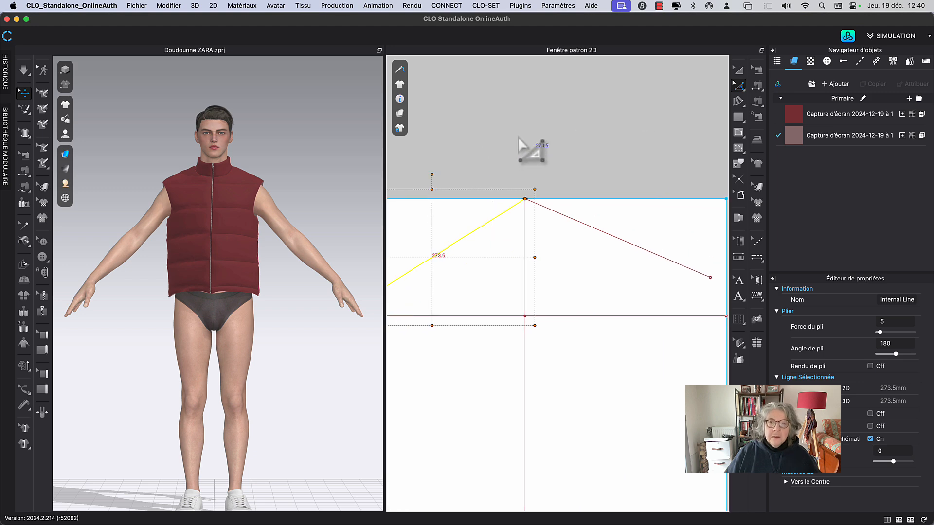
pyautogui.click(581, 223)
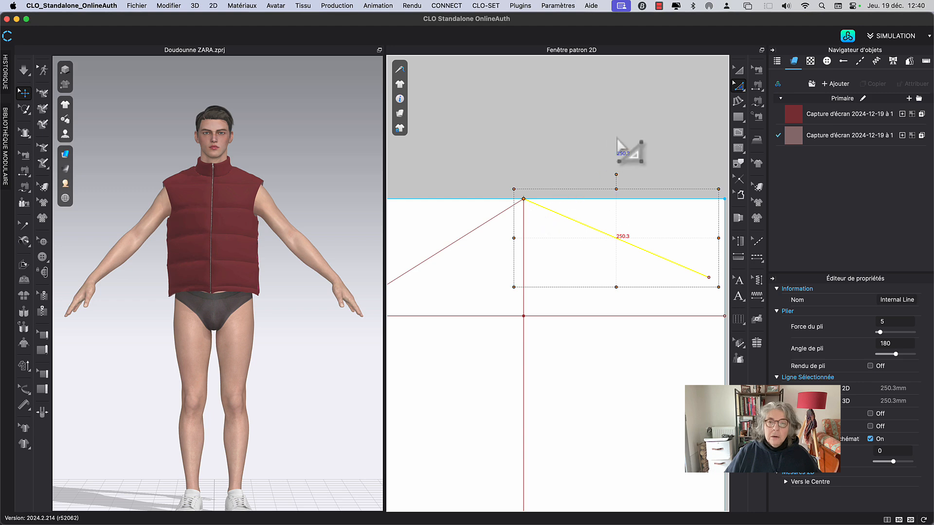
pyautogui.moveTo(614, 137); pyautogui.dragTo(506, 175, button='middle')
pyautogui.moveTo(493, 185); pyautogui.dragTo(488, 204)
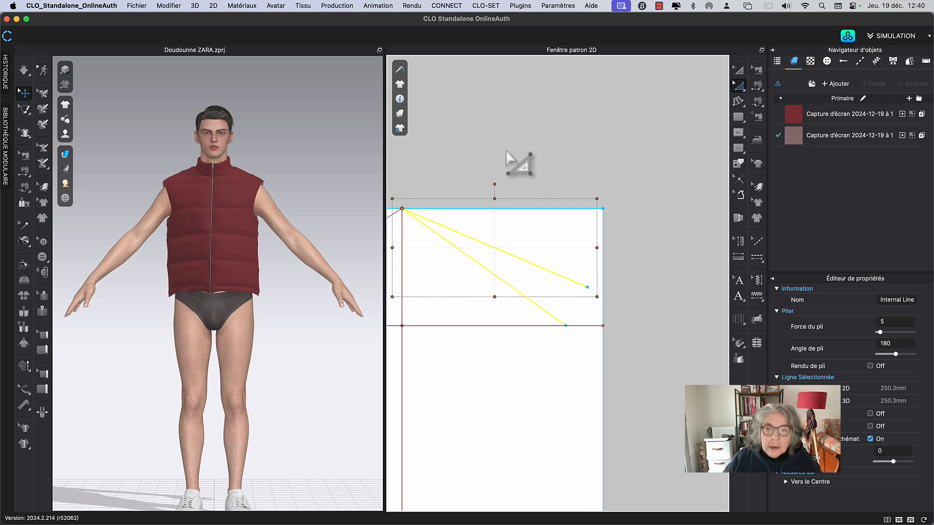
pyautogui.click(521, 153)
# Draw vertical internal lines from the lower ends of both diagonals down to the sleeve rectangle's bottom edge.
pyautogui.hscroll(-5, 641, 156)
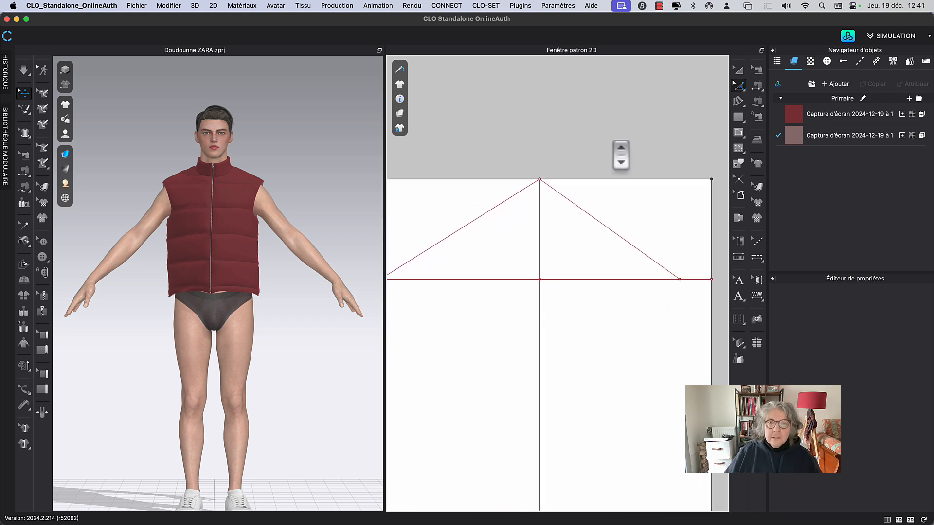
pyautogui.scroll(-3, 588, 141)
pyautogui.hscroll(2, 566, 170)
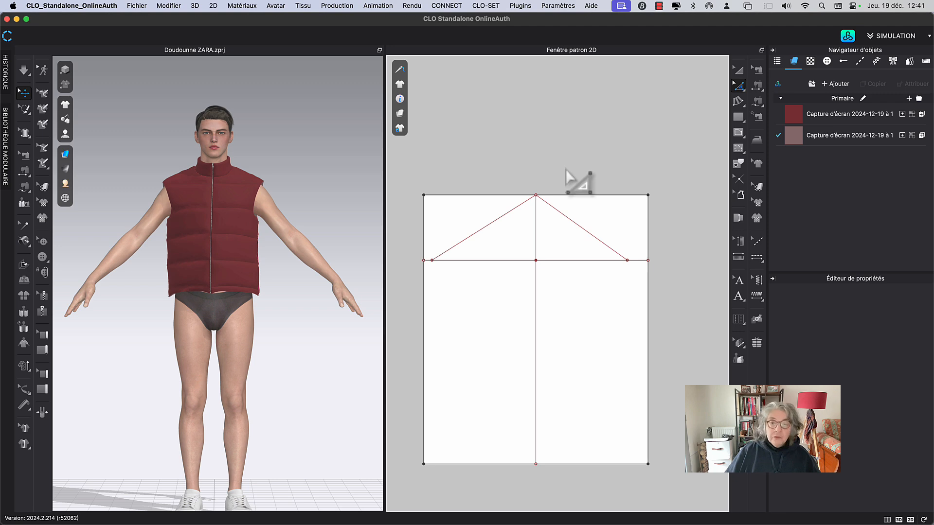
pyautogui.press('g')
pyautogui.click(432, 261)
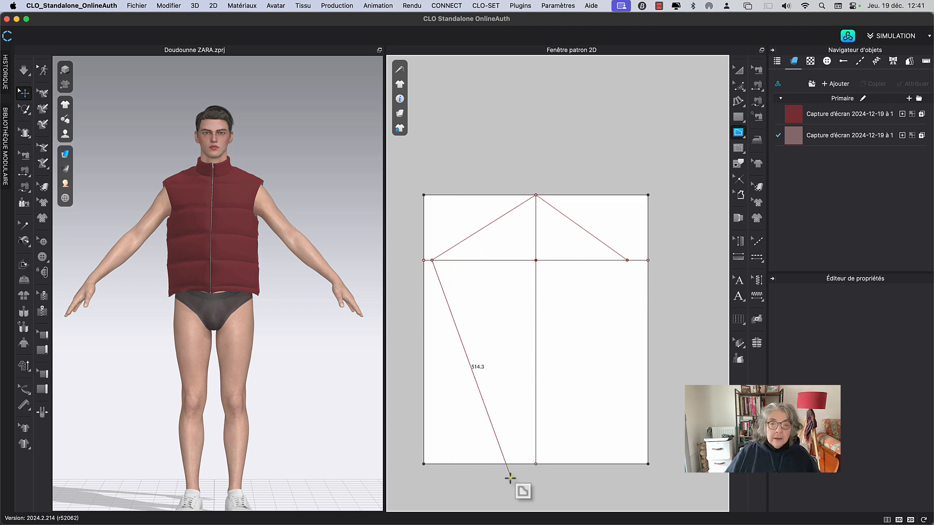
pyautogui.doubleClick(431, 464)
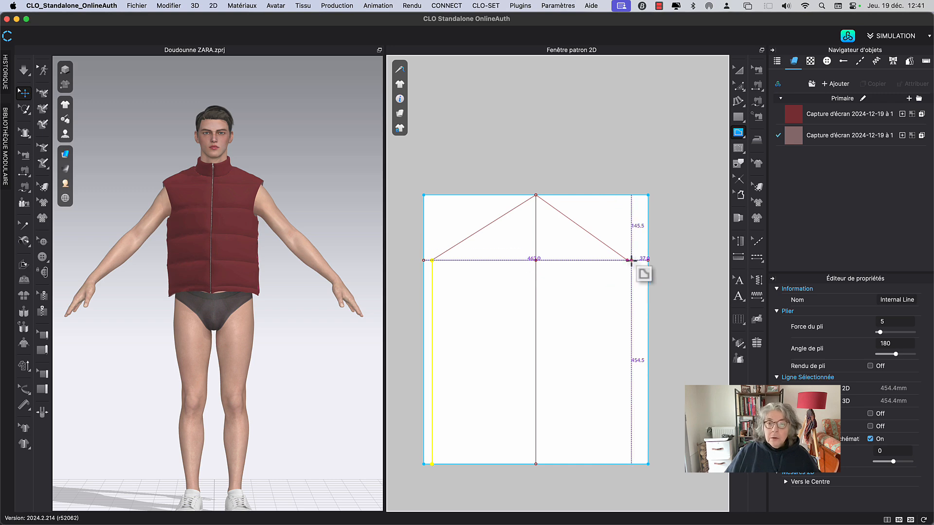
pyautogui.click(626, 260)
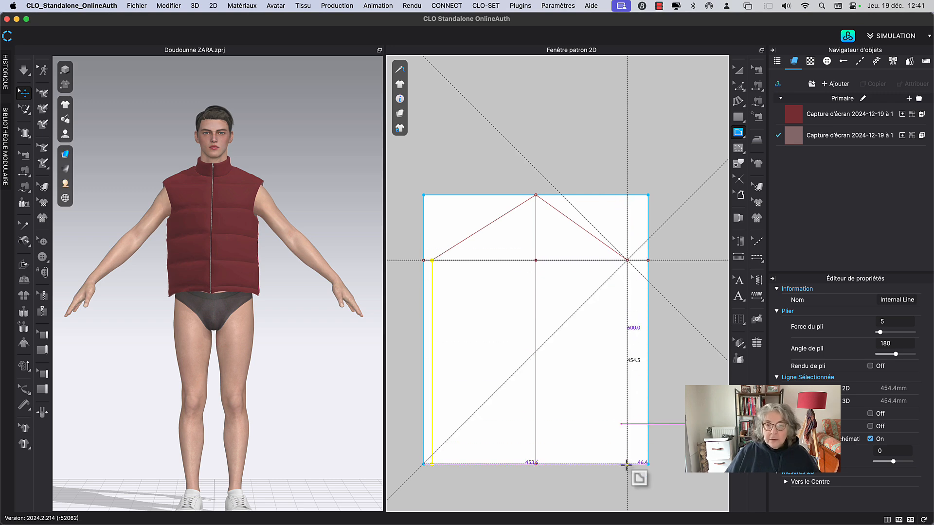
pyautogui.doubleClick(626, 464)
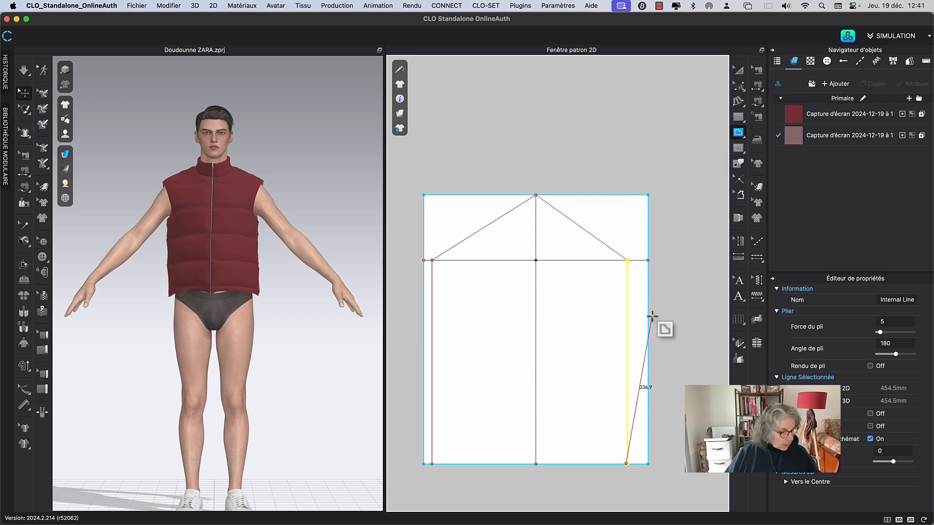
pyautogui.press('Escape')
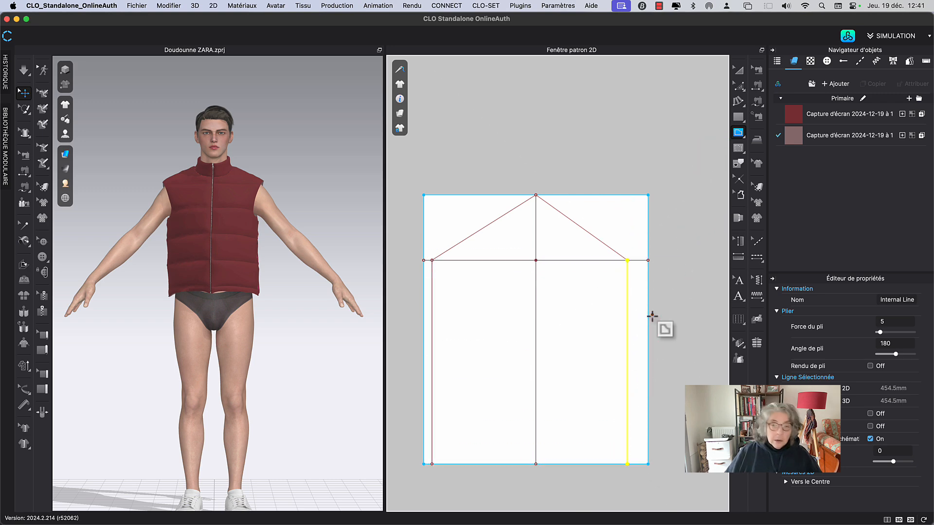
pyautogui.click(738, 70)
pyautogui.click(581, 228)
pyautogui.rightClick(582, 227)
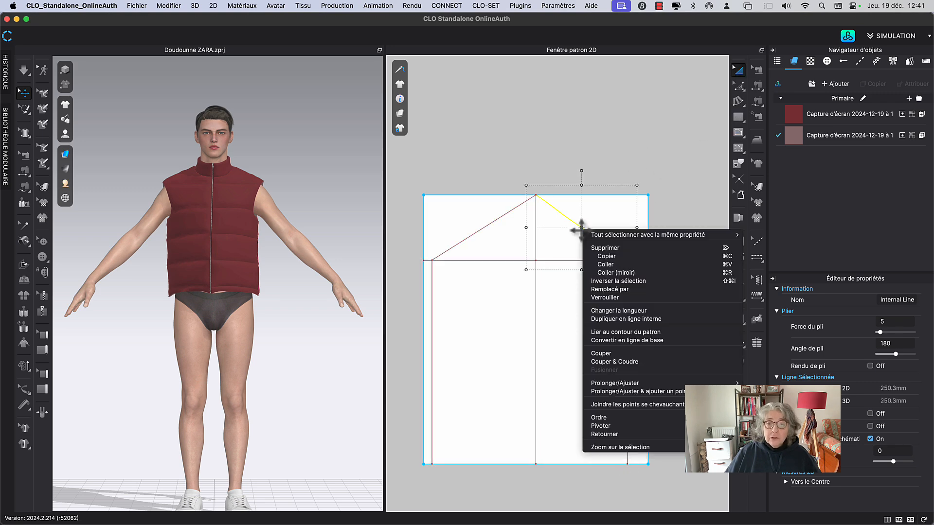
pyautogui.click(615, 311)
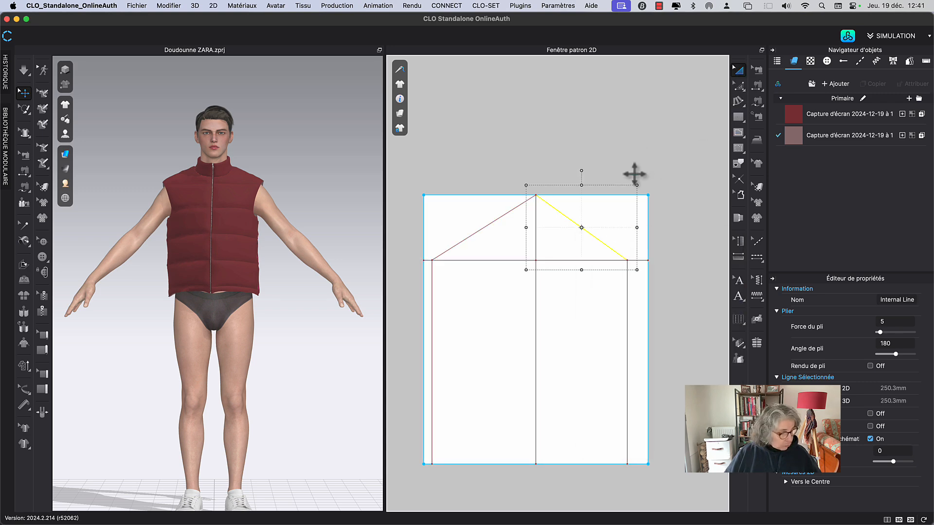
# Divide the sleeve cap's right diagonal line uniformly into 2 segments.
pyautogui.rightClick(588, 236)
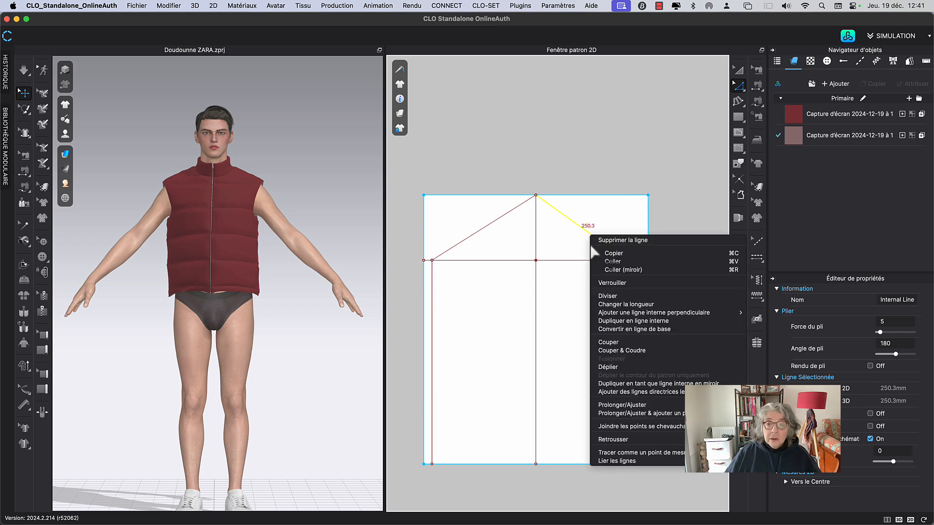
pyautogui.click(615, 297)
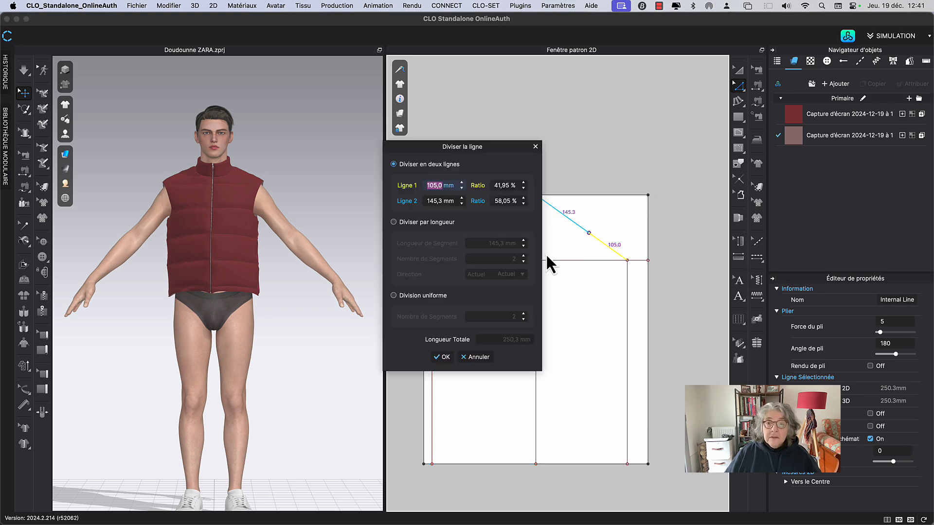
pyautogui.click(407, 296)
pyautogui.click(443, 359)
pyautogui.click(601, 184)
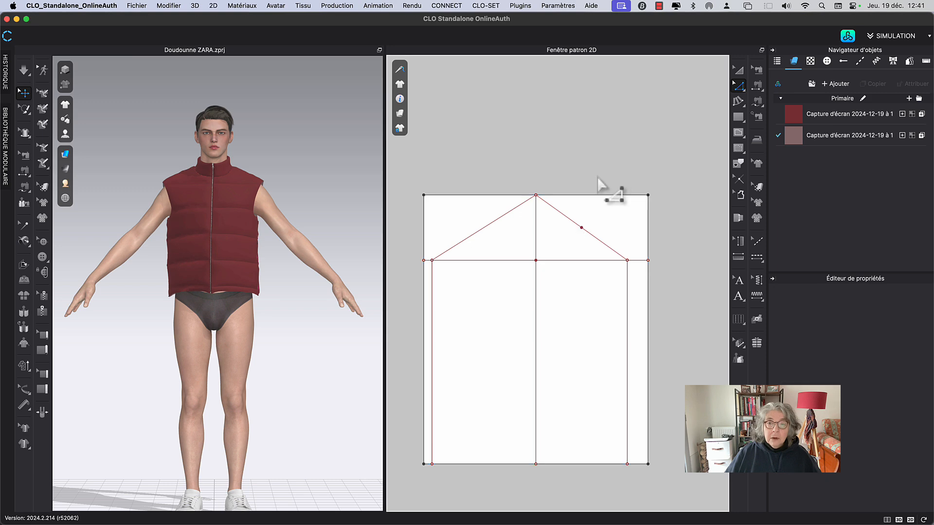
# Divide the sleeve cap's left diagonal line uniformly into 4 segments.
pyautogui.moveTo(600, 184); pyautogui.dragTo(624, 237, button='middle')
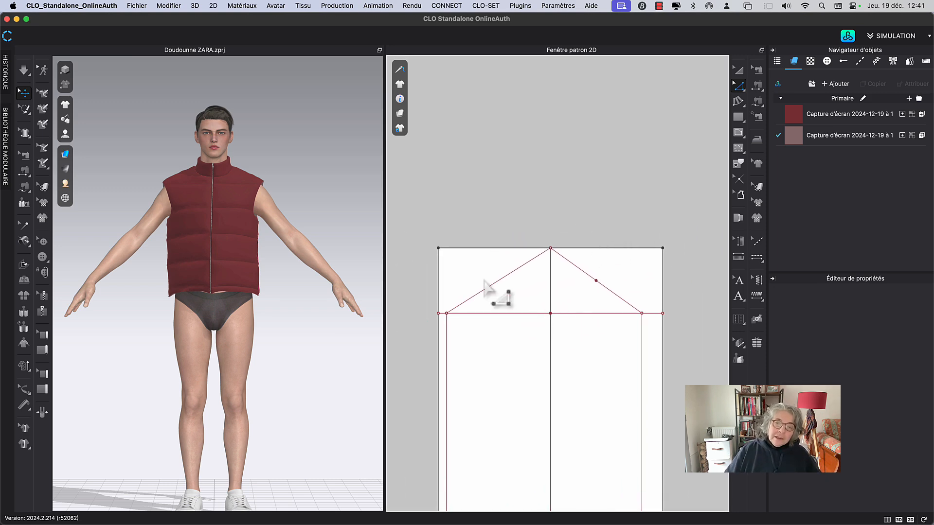
pyautogui.click(499, 286)
pyautogui.rightClick(499, 286)
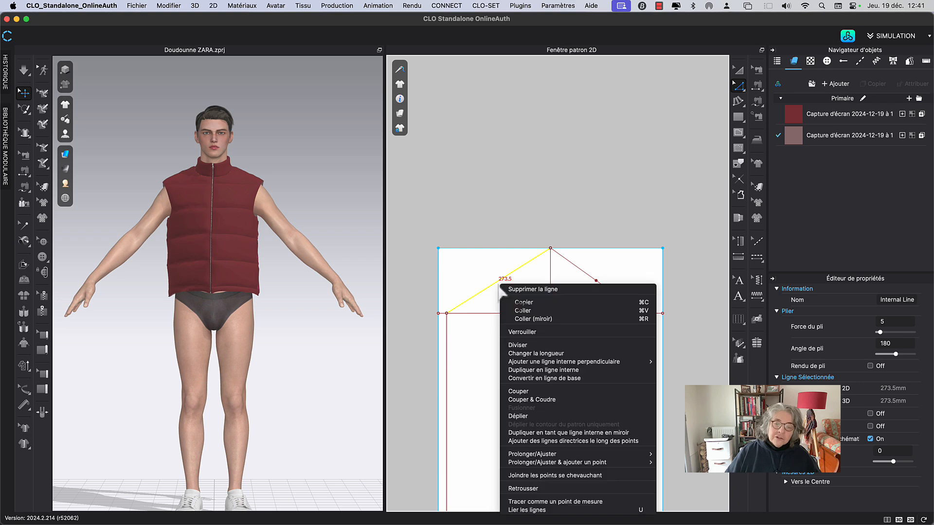
pyautogui.click(522, 346)
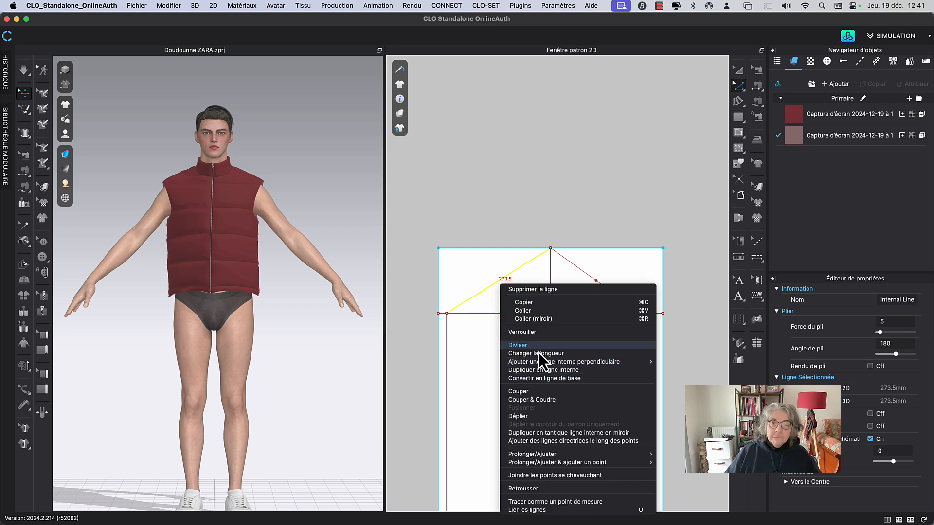
pyautogui.click(394, 296)
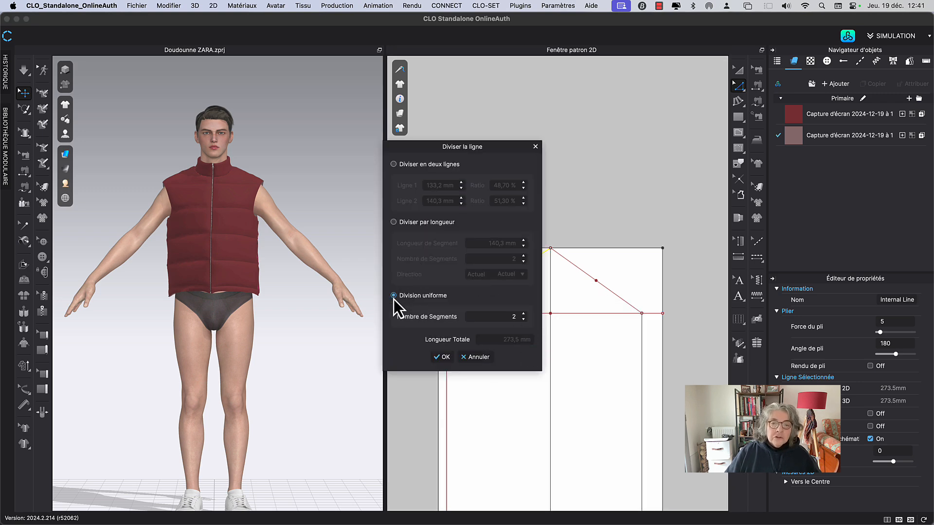
pyautogui.moveTo(486, 148); pyautogui.dragTo(354, 136)
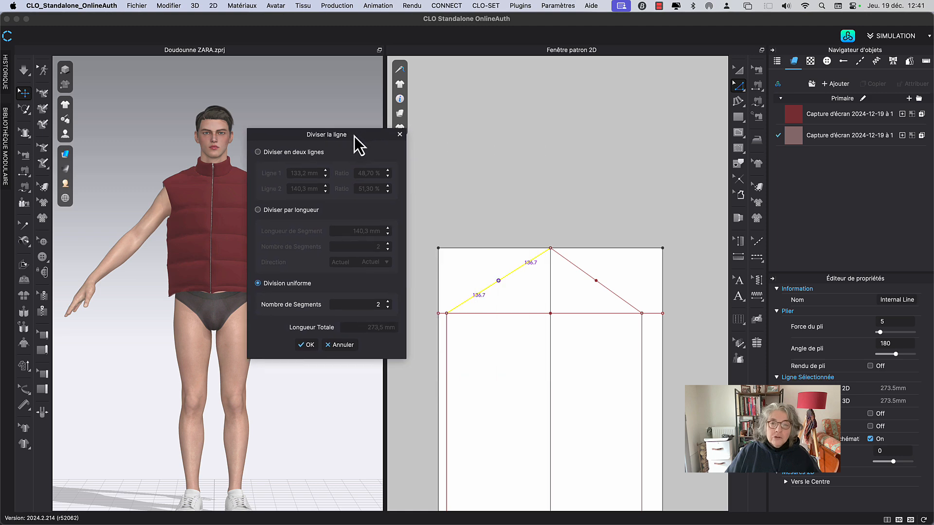
pyautogui.click(388, 302)
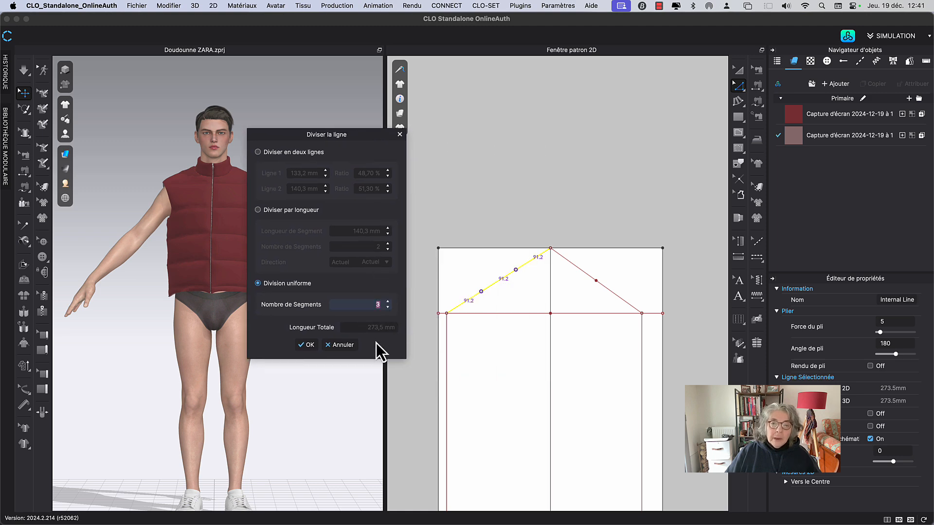
pyautogui.click(387, 303)
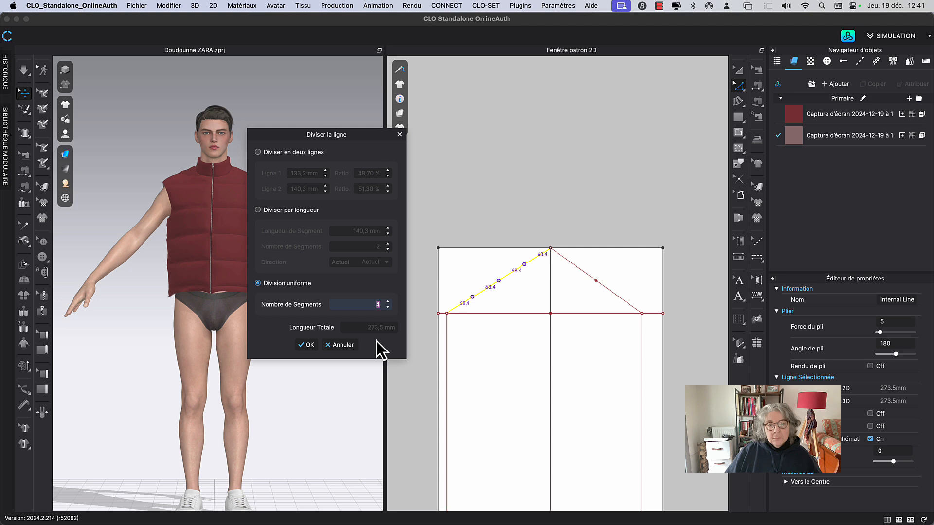
pyautogui.click(308, 345)
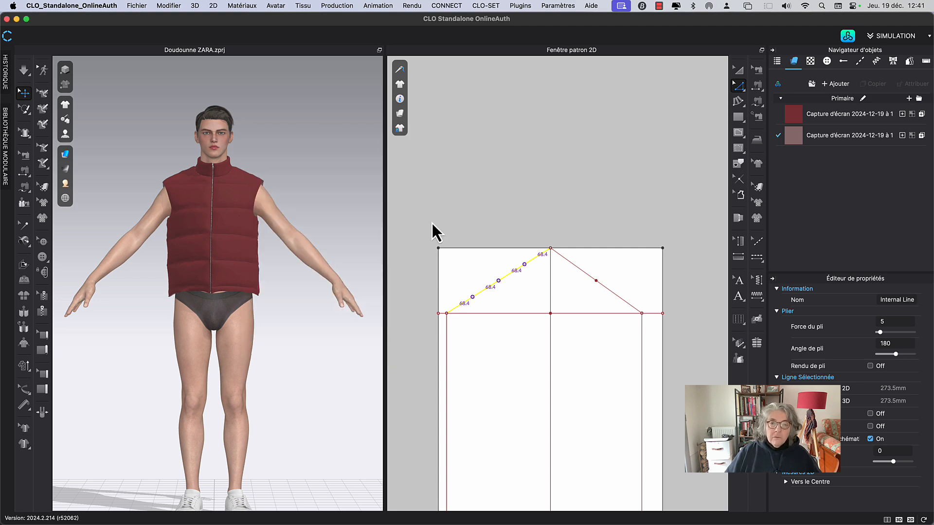
pyautogui.click(739, 70)
pyautogui.moveTo(485, 209); pyautogui.dragTo(476, 168, button='right')
pyautogui.scroll(2, 533, 139)
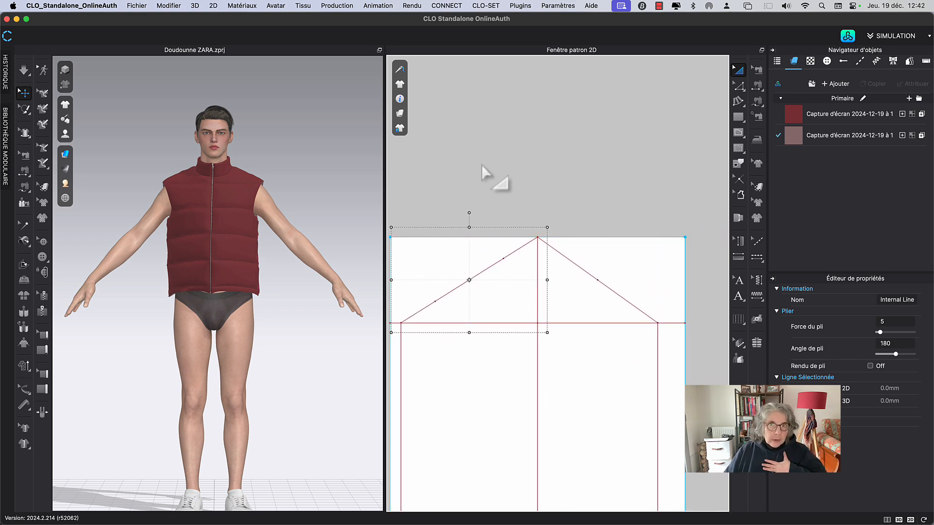
pyautogui.moveTo(482, 164); pyautogui.dragTo(507, 174, button='right')
pyautogui.click(508, 190)
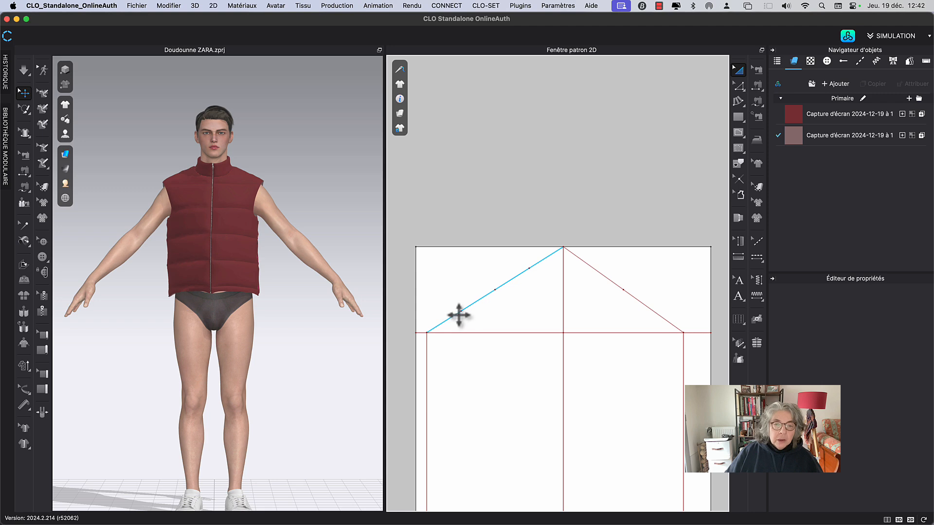
pyautogui.moveTo(542, 180); pyautogui.dragTo(553, 182, button='middle')
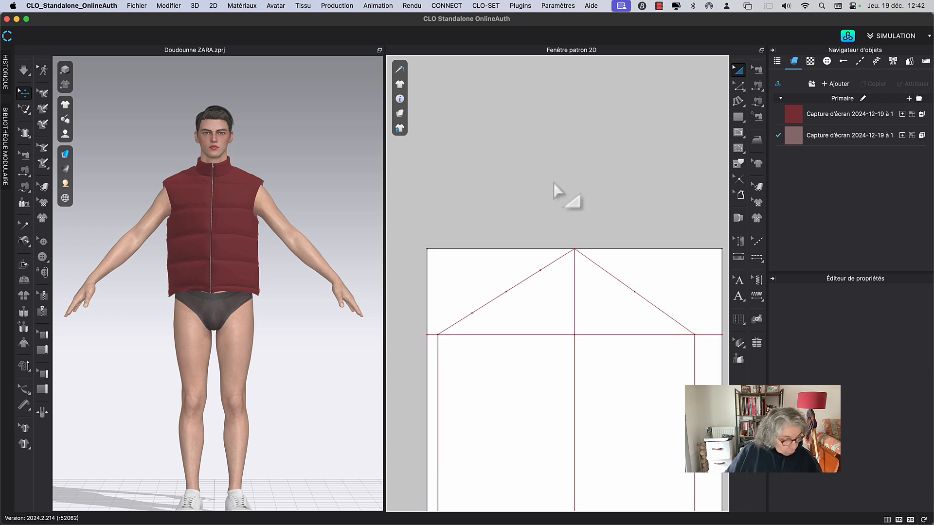
pyautogui.press('g')
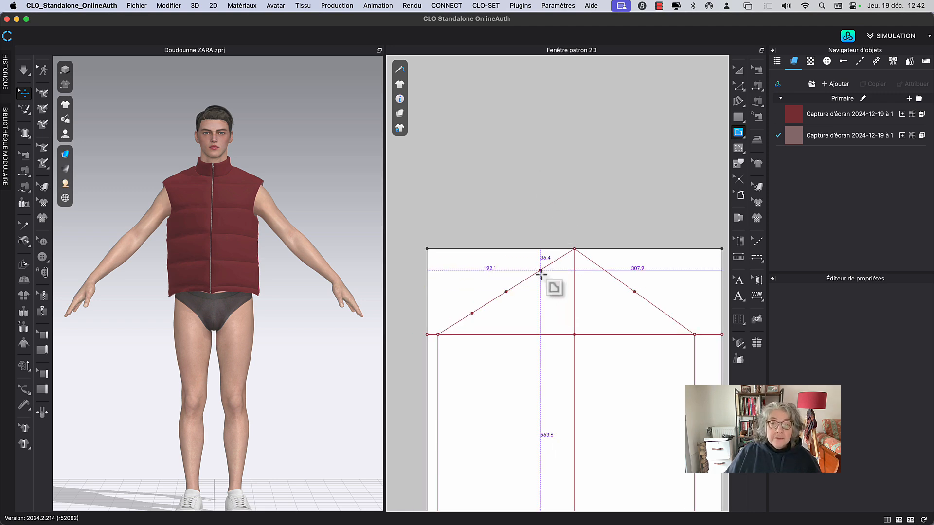
pyautogui.rightClick(541, 274)
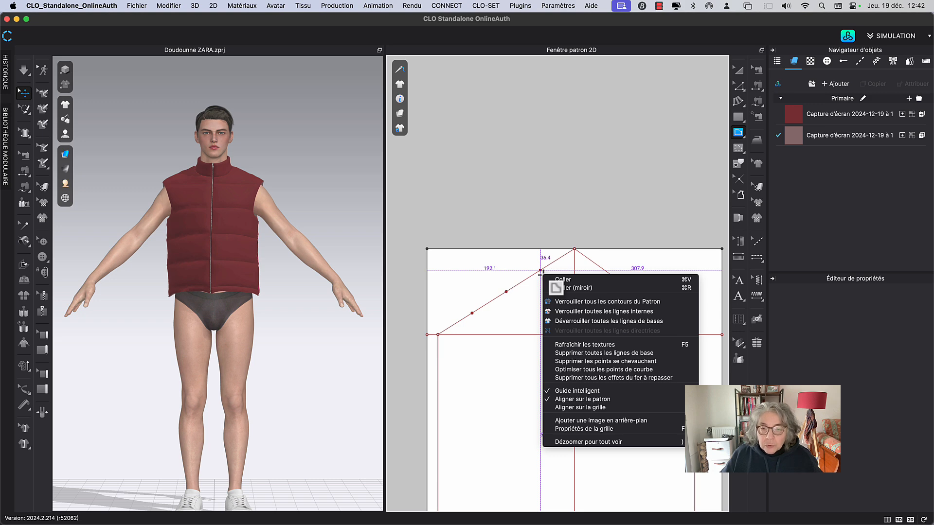
pyautogui.click(741, 70)
pyautogui.click(643, 105)
pyautogui.click(468, 282)
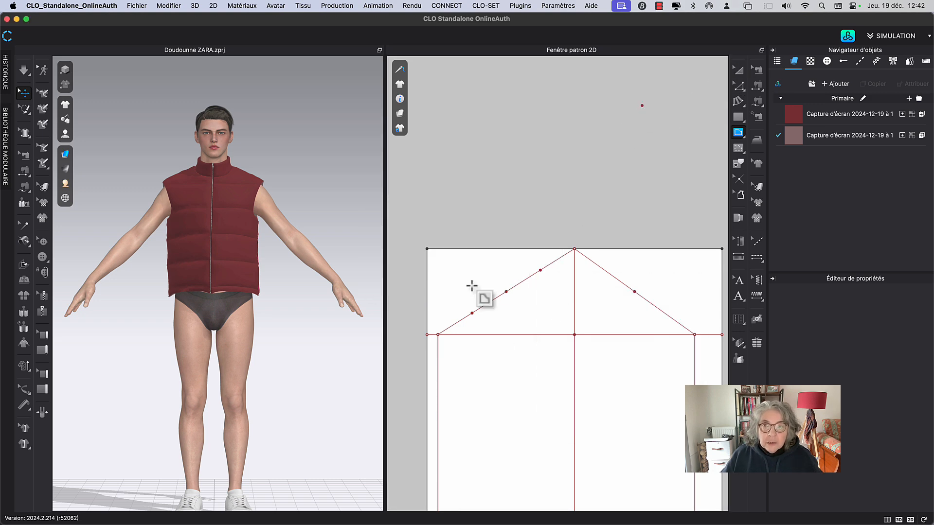
pyautogui.click(738, 70)
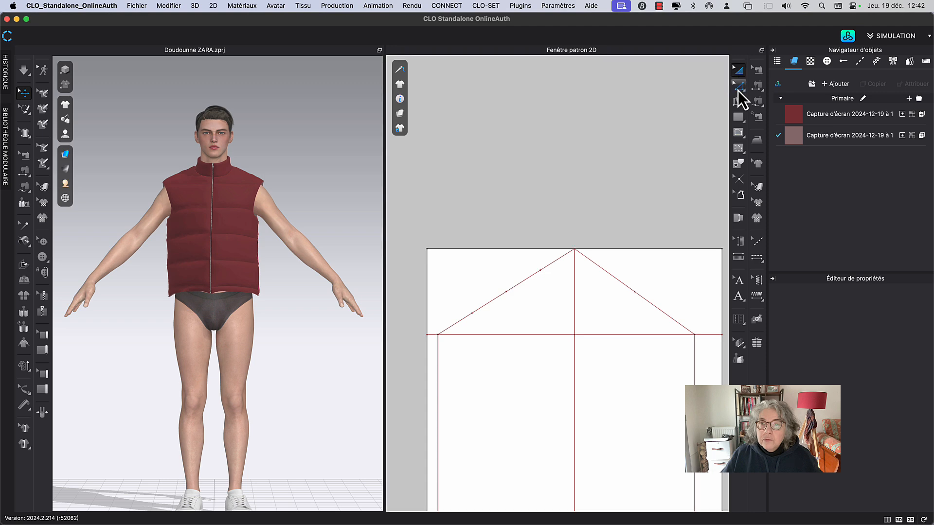
# Add a Local perpendicular internal line 15 mm long at 90° outward from the upper division point of the cap's left diagonal.
pyautogui.click(738, 87)
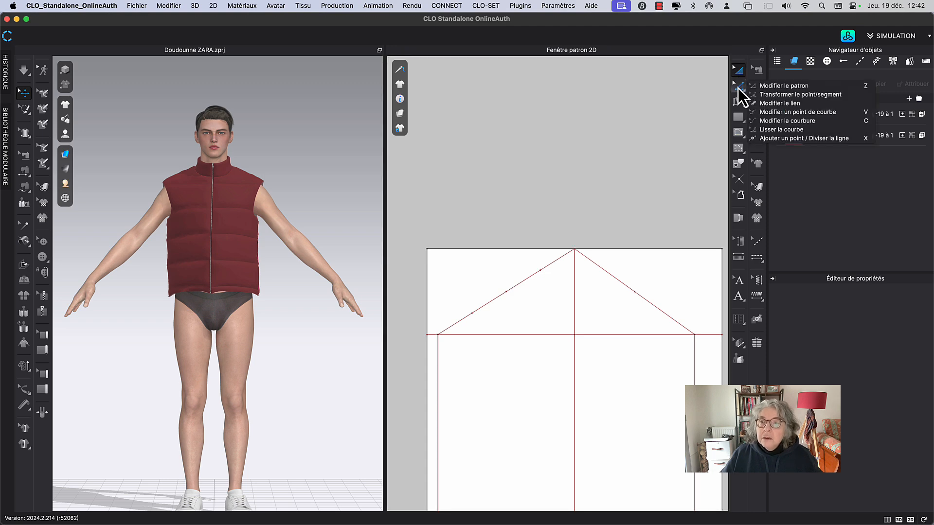
pyautogui.click(787, 95)
pyautogui.rightClick(541, 271)
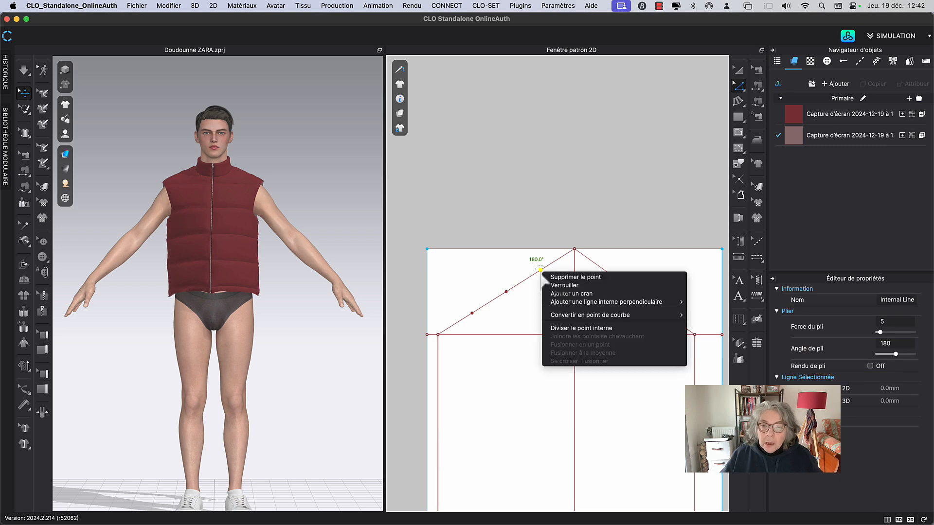
pyautogui.moveTo(603, 304)
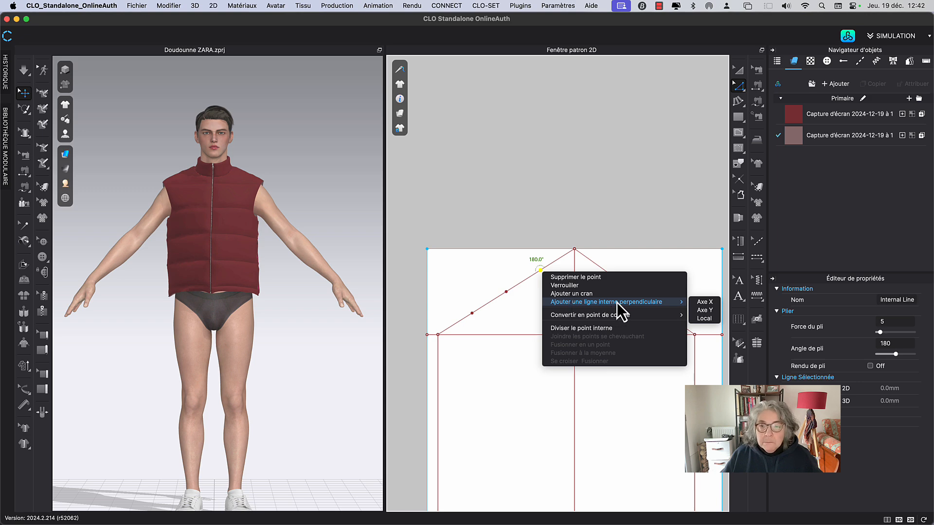
pyautogui.click(705, 318)
pyautogui.moveTo(502, 194); pyautogui.dragTo(434, 141)
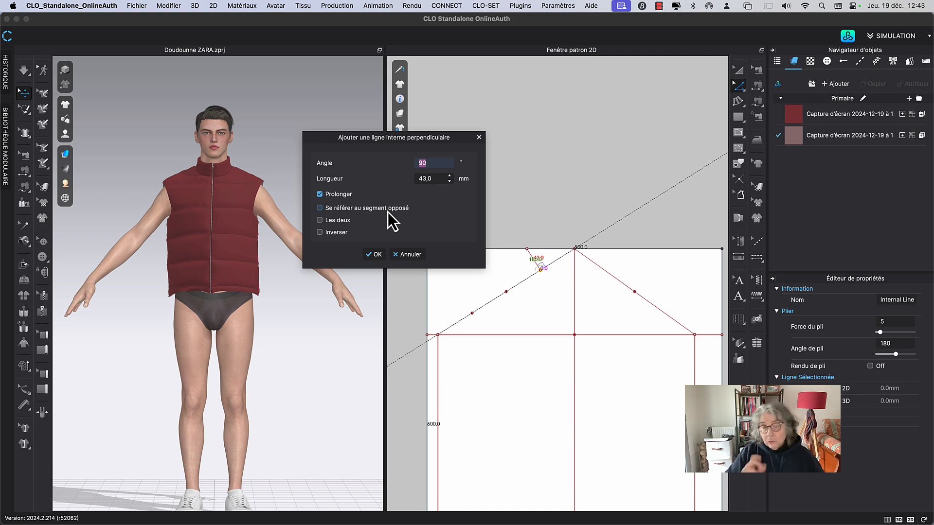
pyautogui.click(438, 178)
pyautogui.press('BackSpace')
pyautogui.press('BackSpace')
pyautogui.press('BackSpace')
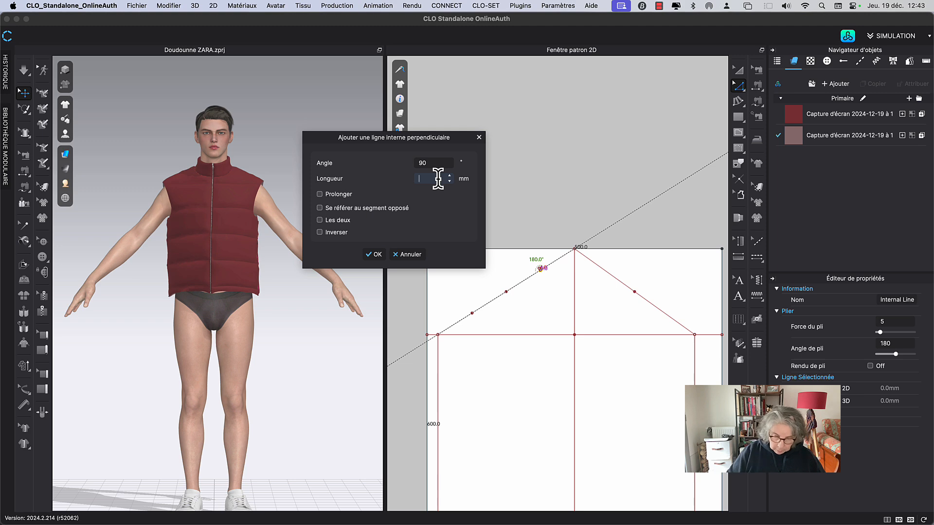
pyautogui.write('20')
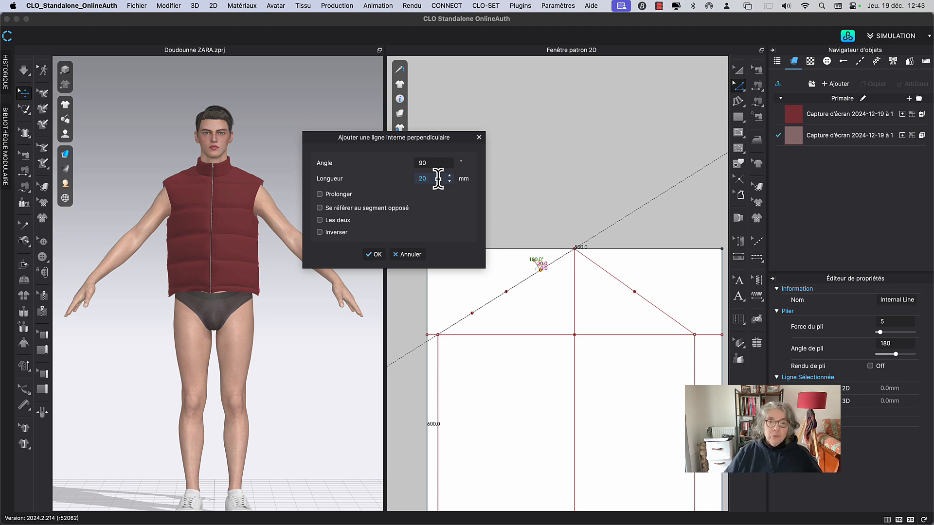
pyautogui.press('BackSpace')
pyautogui.press('BackSpace')
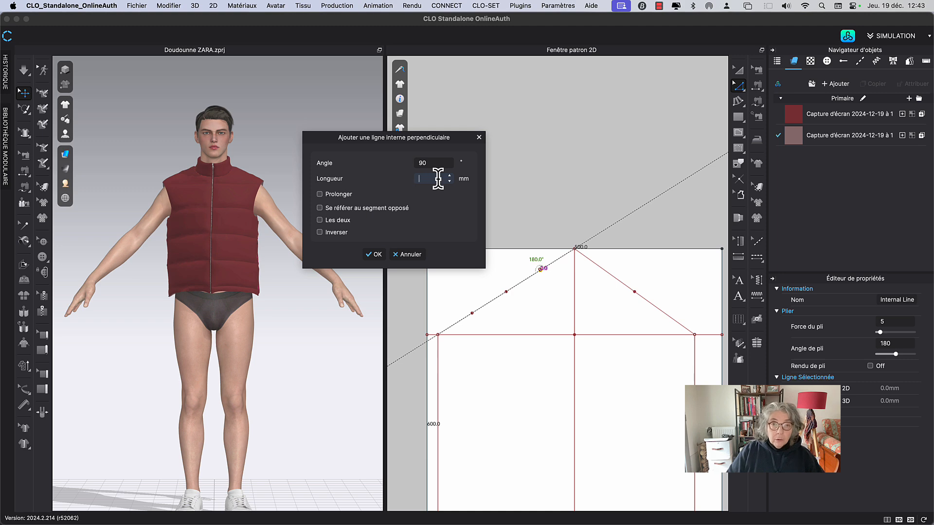
pyautogui.write('15')
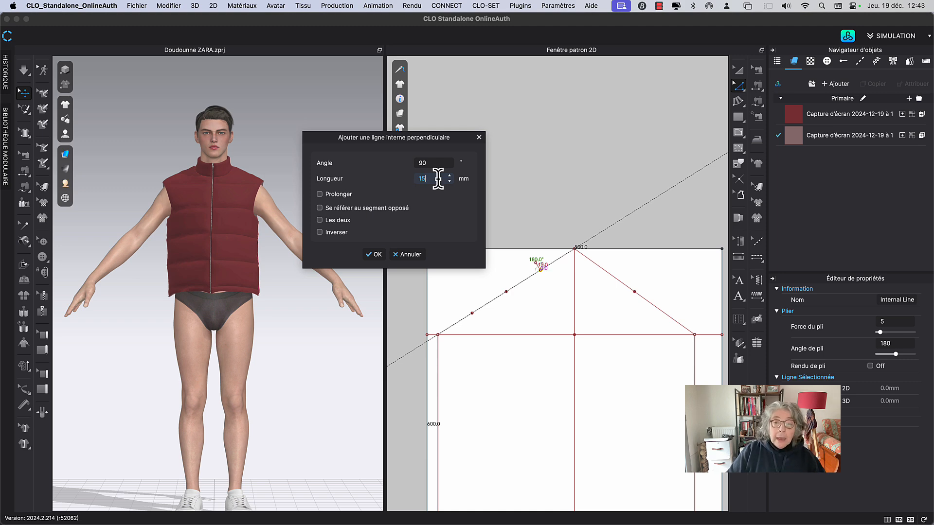
pyautogui.click(378, 256)
pyautogui.moveTo(505, 200); pyautogui.dragTo(517, 184, button='middle')
pyautogui.click(547, 139)
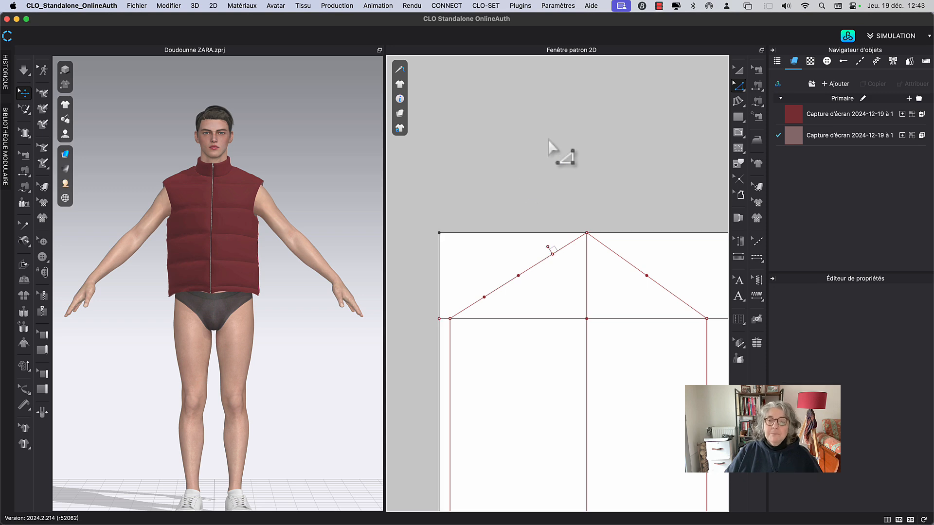
# Add an inverted Local perpendicular internal line 12 mm long at 90° from the lower division point of the cap's left diagonal.
pyautogui.click(484, 296)
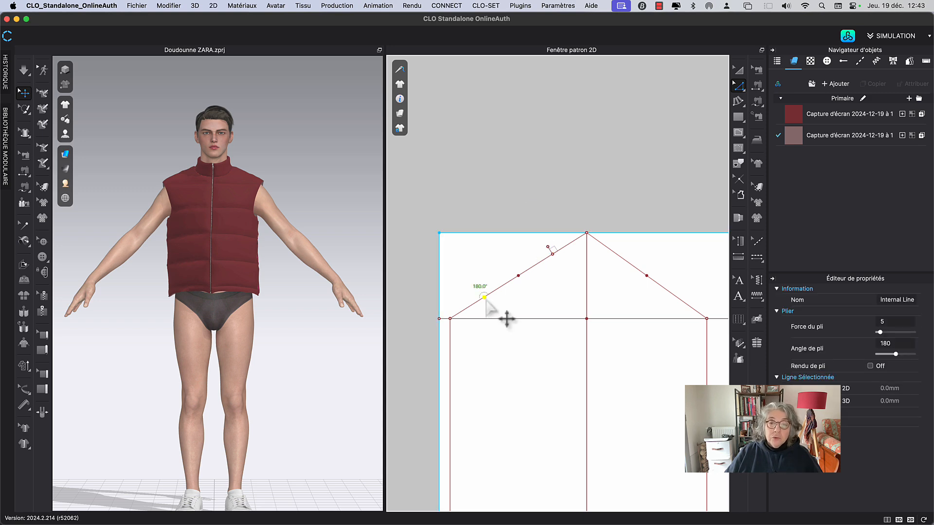
pyautogui.rightClick(485, 297)
pyautogui.moveTo(509, 329)
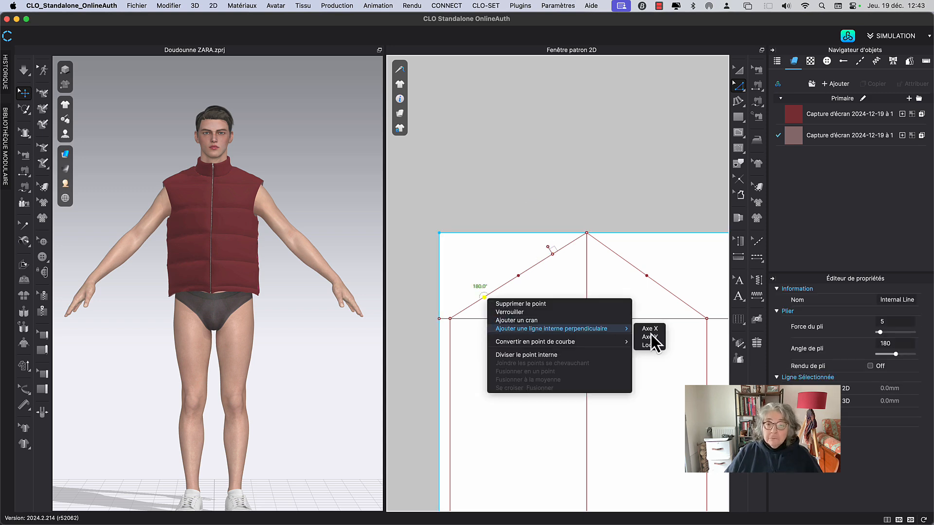
pyautogui.click(663, 343)
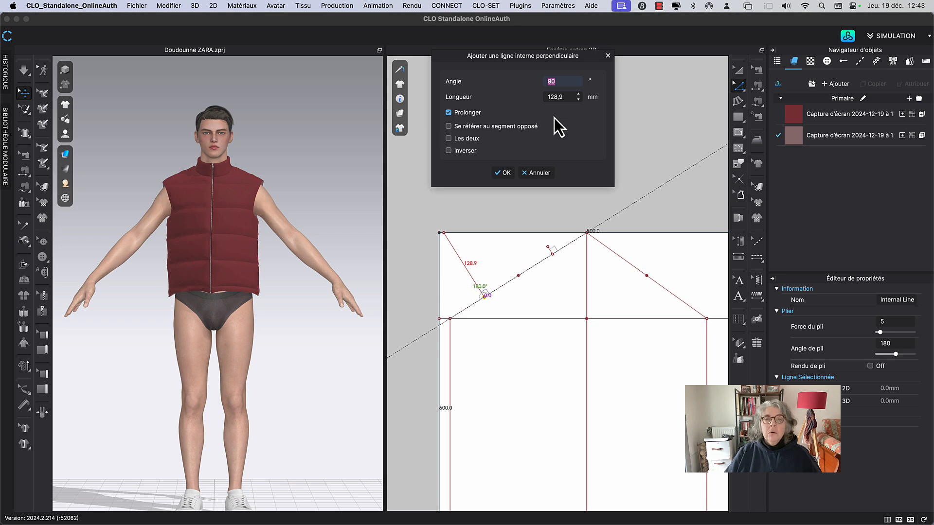
pyautogui.click(449, 150)
pyautogui.click(570, 97)
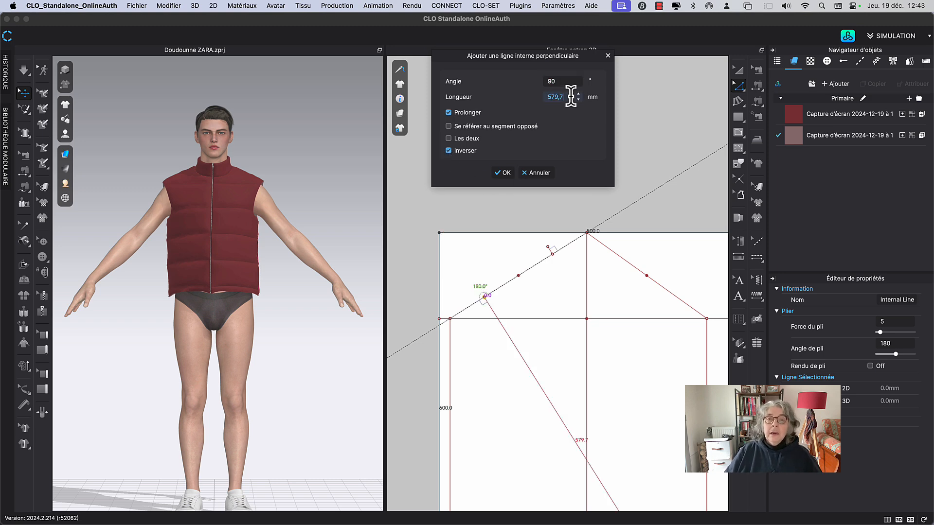
pyautogui.moveTo(570, 97); pyautogui.dragTo(528, 96)
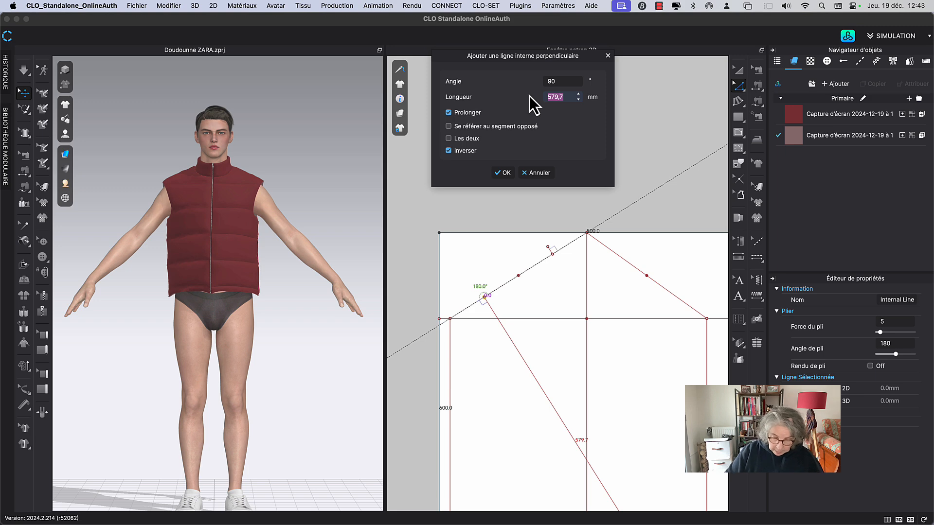
pyautogui.write('102')
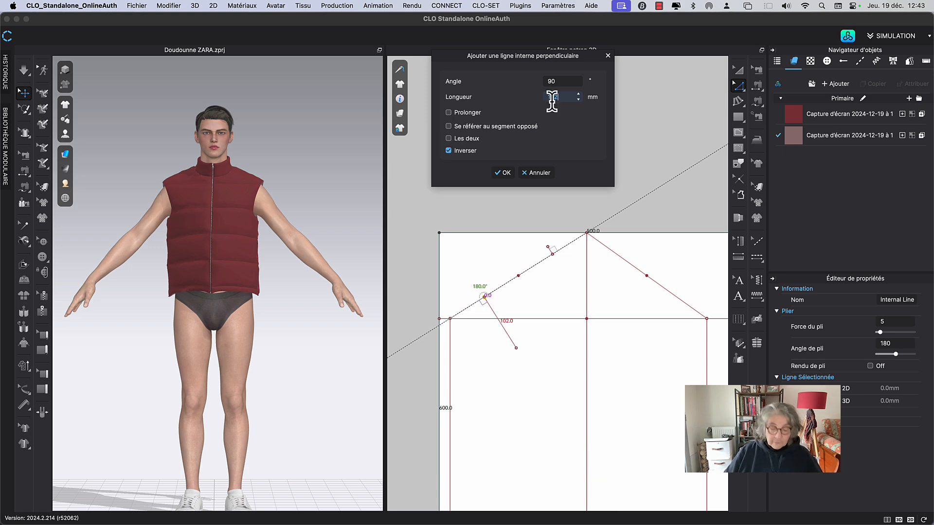
pyautogui.press('BackSpace')
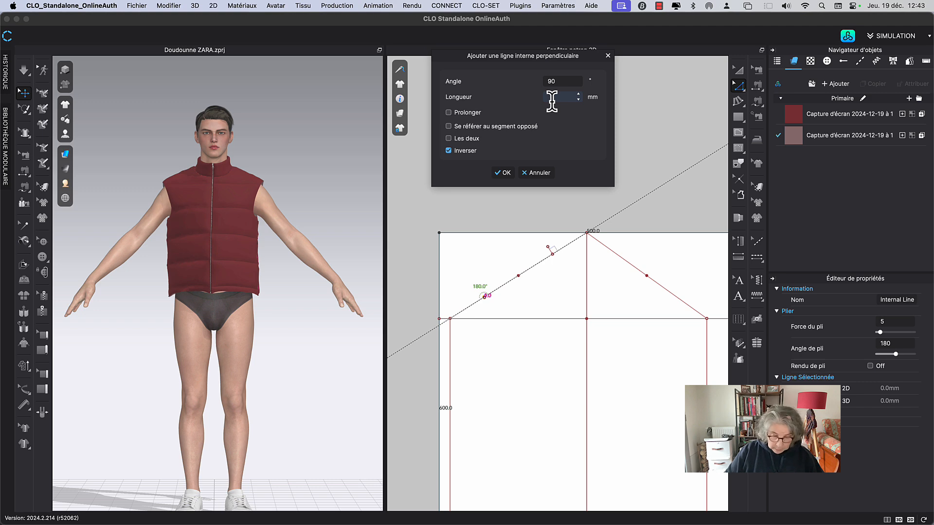
pyautogui.write('12')
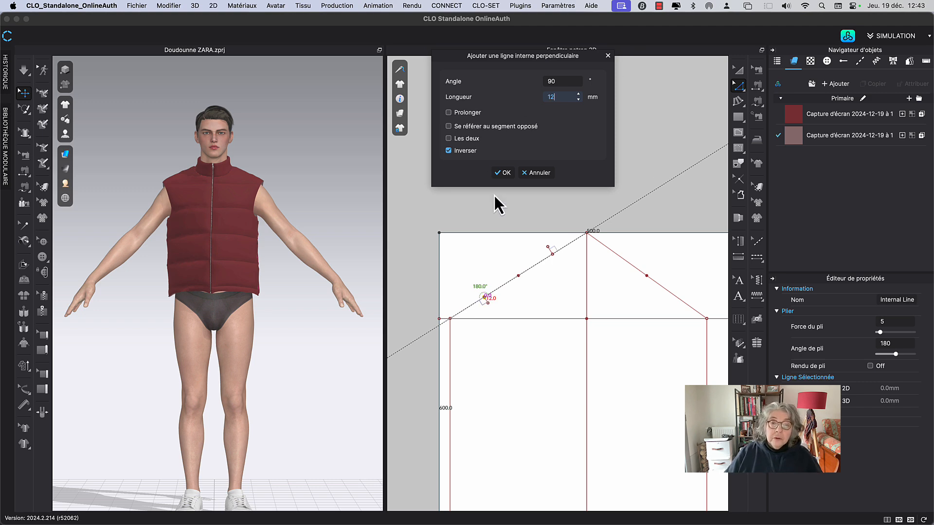
pyautogui.click(502, 173)
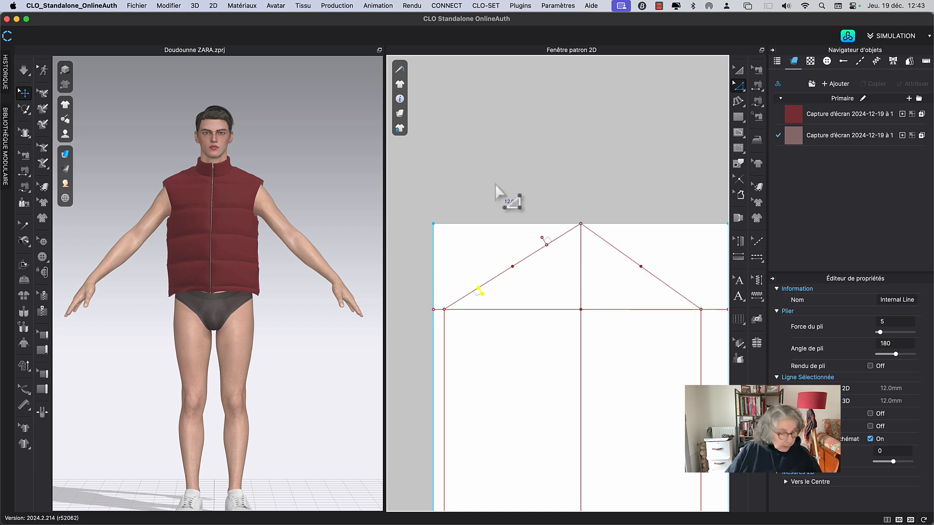
# Try to draw the curved sleeve cap line from the left diagonal's lower end through the guide points and top centre to the right diagonal's lower end.
pyautogui.press('g')
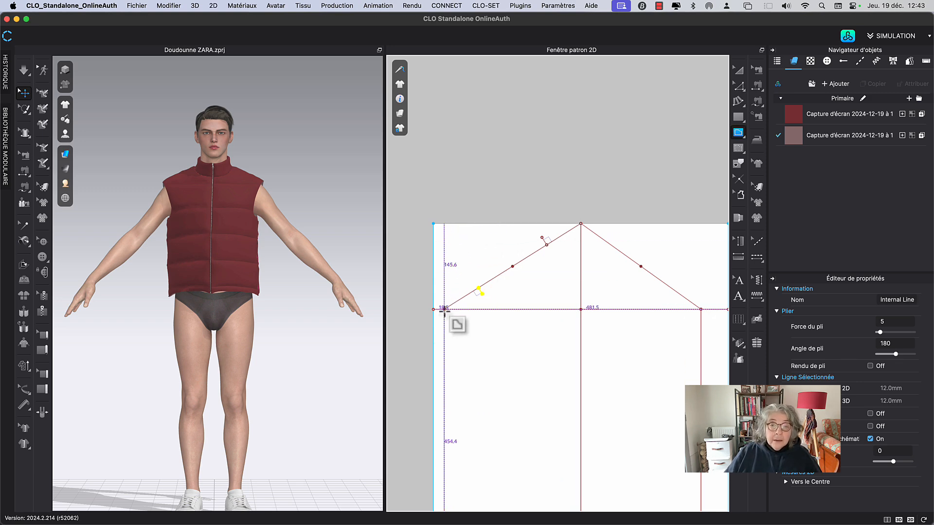
pyautogui.moveTo(482, 294); pyautogui.dragTo(513, 267)
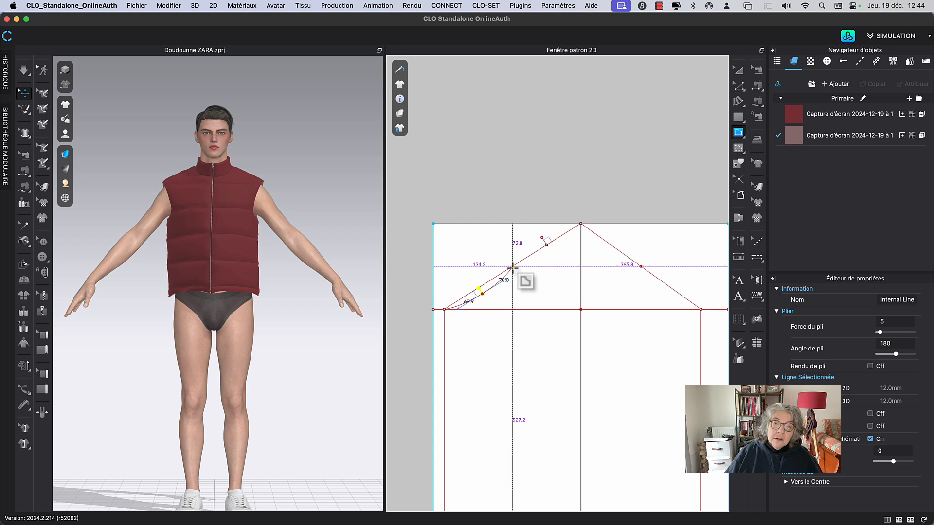
pyautogui.click(542, 238)
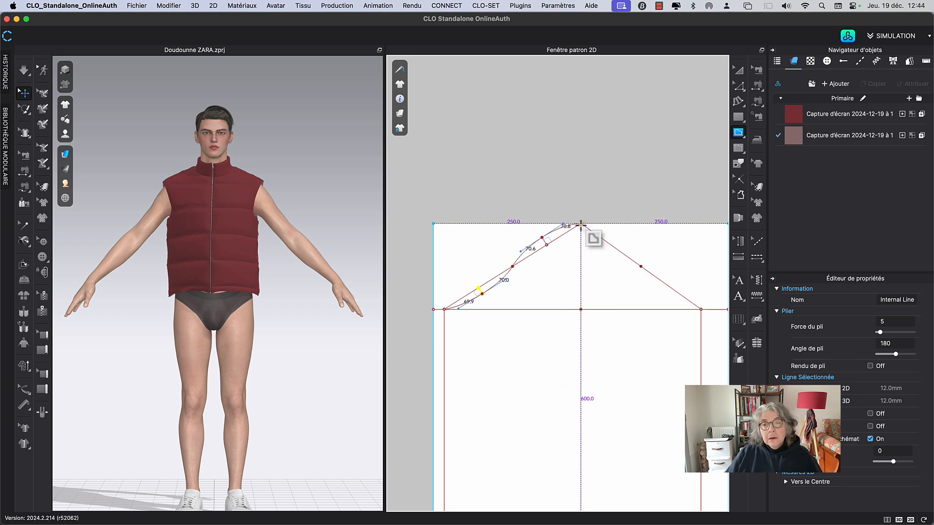
pyautogui.click(581, 224)
pyautogui.moveTo(657, 237); pyautogui.dragTo(580, 233, button='middle')
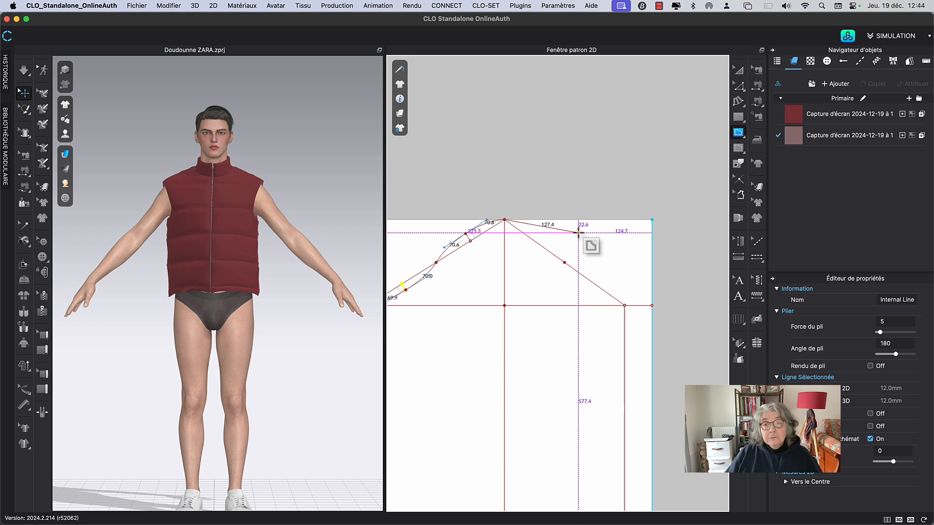
pyautogui.click(565, 262)
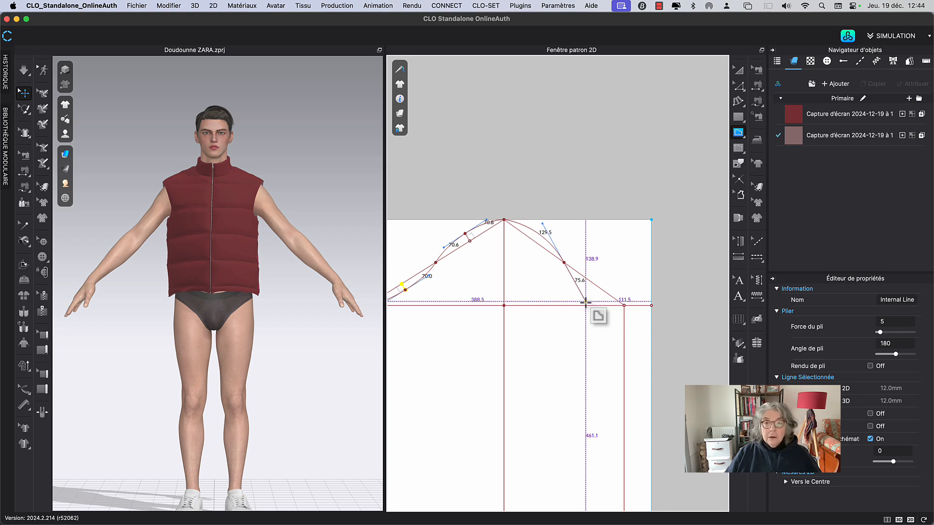
pyautogui.click(625, 306)
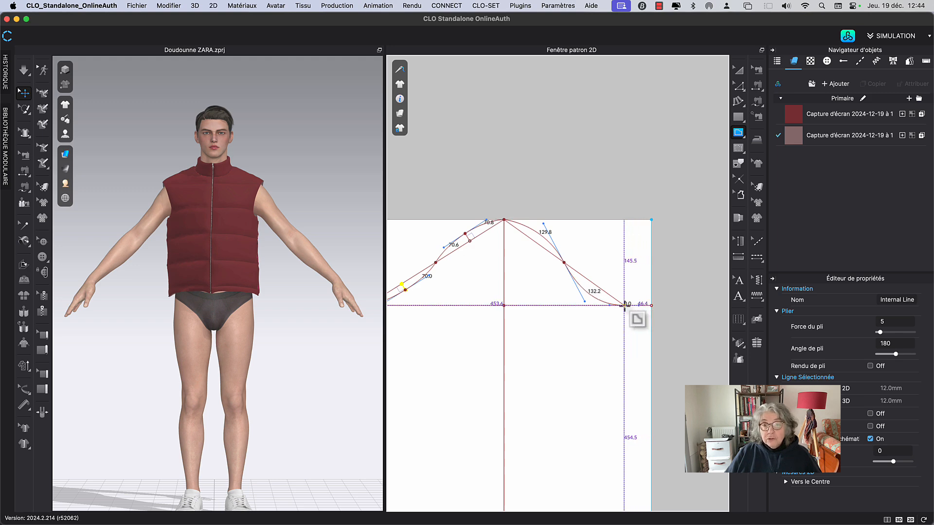
pyautogui.press('Escape')
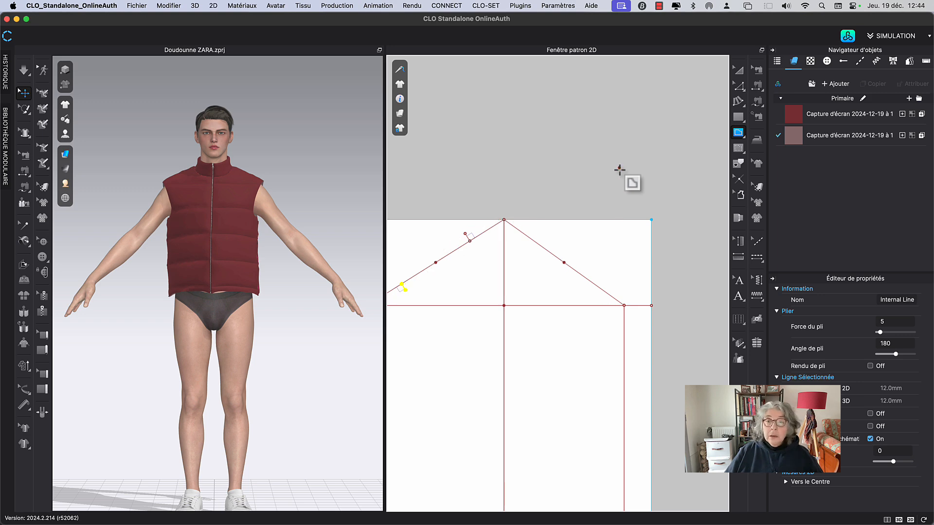
# Undo the perpendicular line added at the left diagonal's lower division point.
pyautogui.press('super+z')
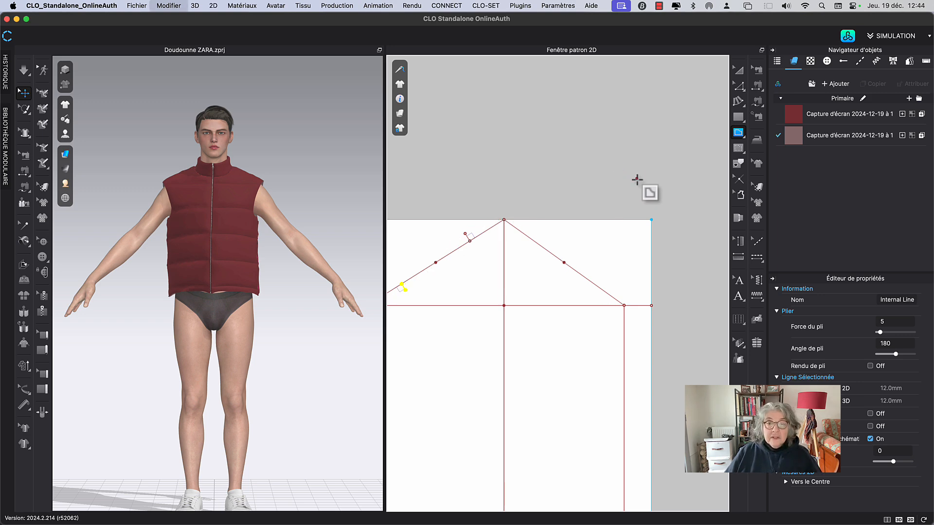
pyautogui.moveTo(512, 236); pyautogui.dragTo(632, 217, button='middle')
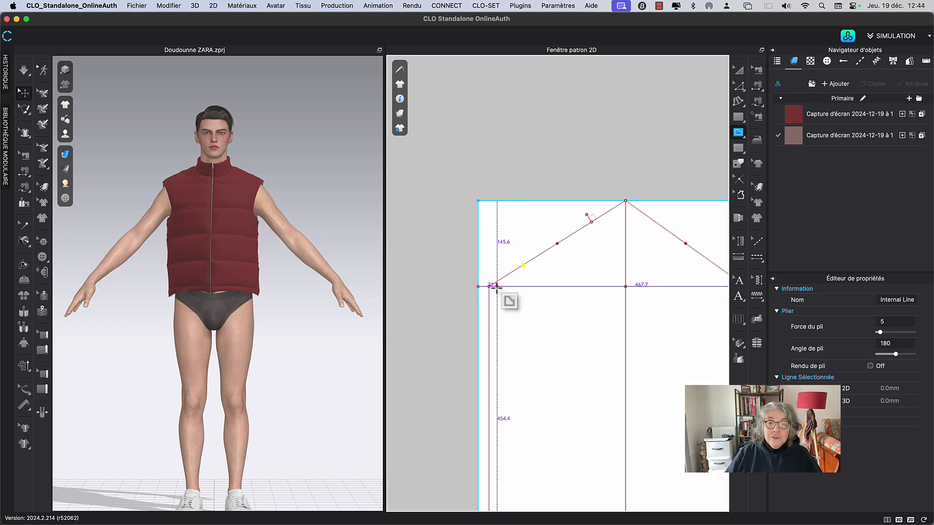
pyautogui.click(489, 287)
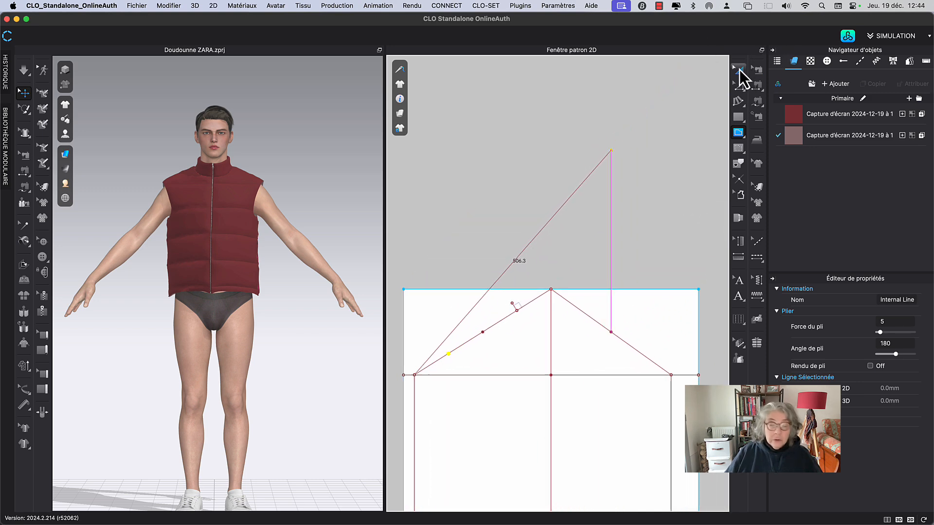
pyautogui.click(743, 74)
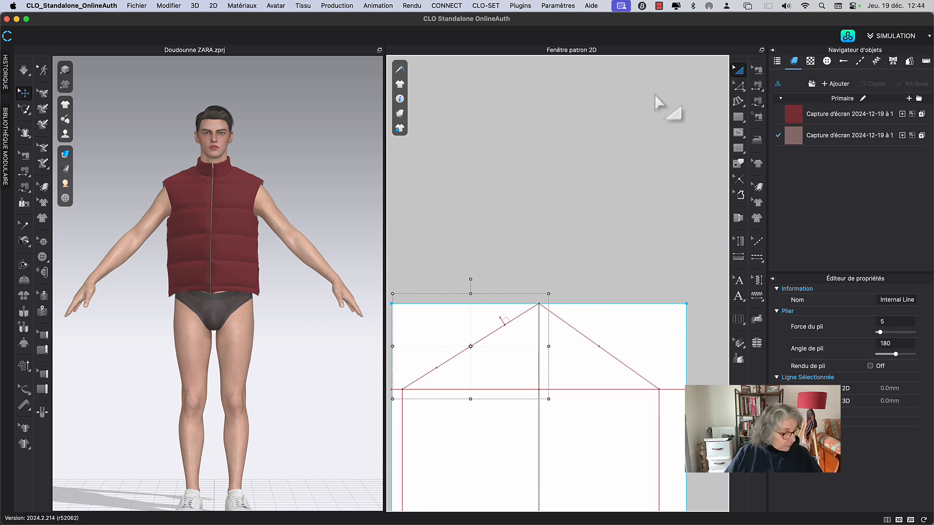
pyautogui.click(524, 215)
pyautogui.press('super+z')
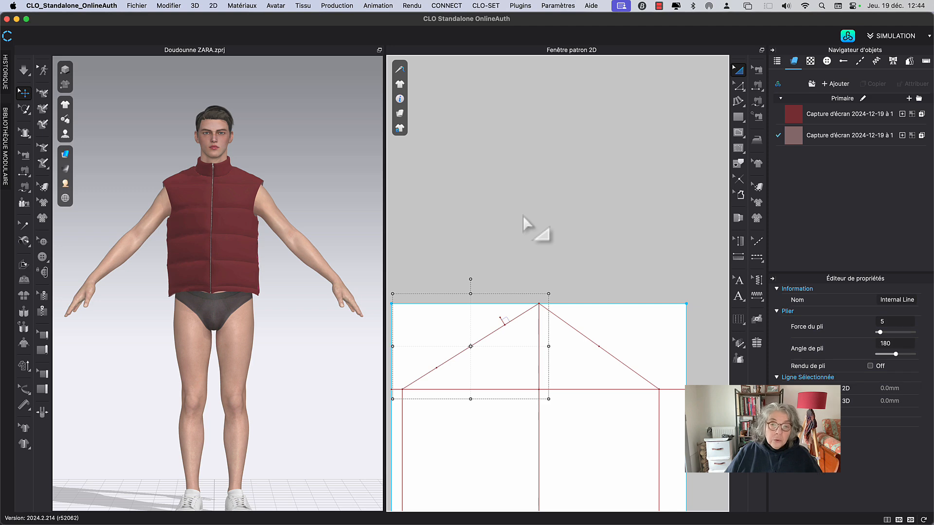
pyautogui.press('super+z')
pyautogui.press('super+z')
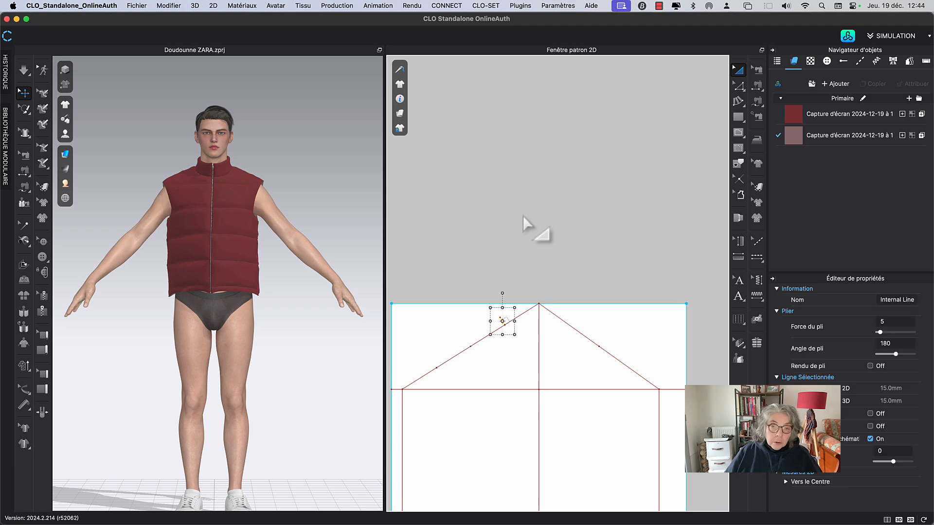
pyautogui.press('super+z')
pyautogui.press('super+z')
pyautogui.press('super+z')
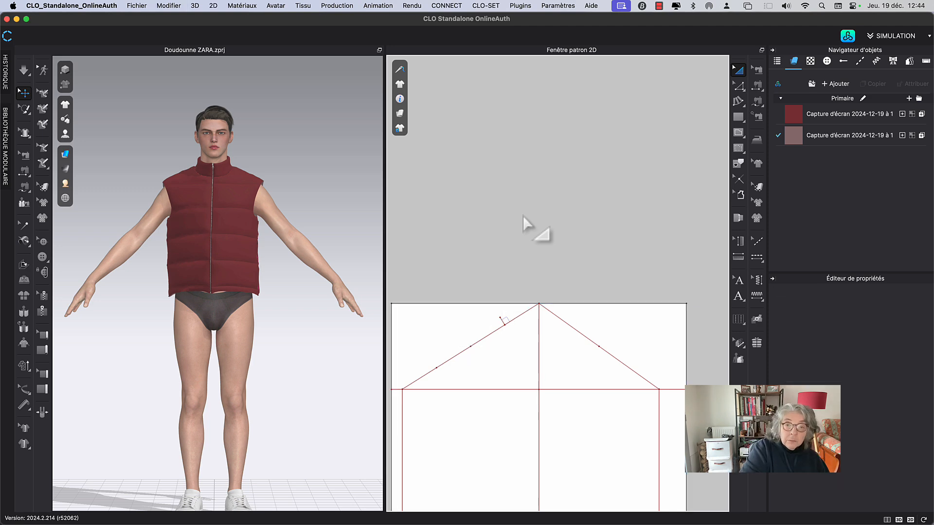
pyautogui.press('super+z')
pyautogui.press('super+z')
pyautogui.press('super+z')
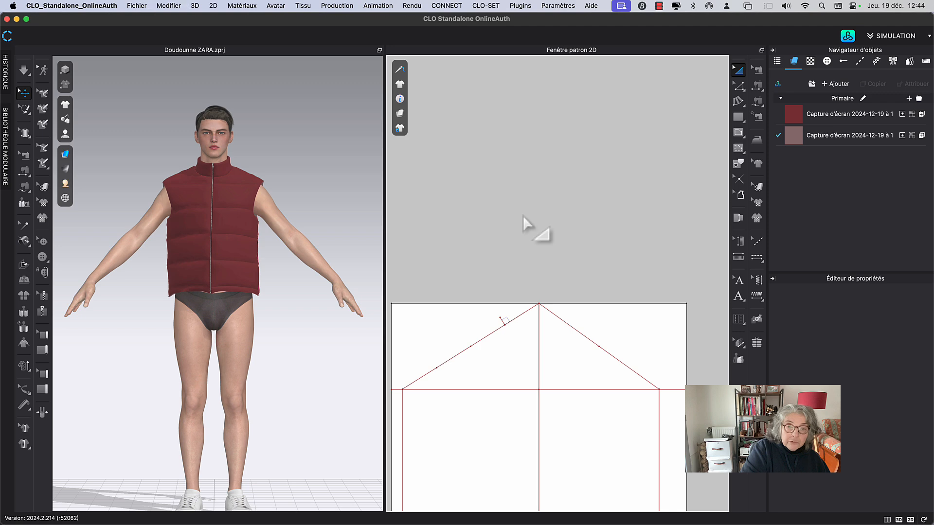
# Add an inverted Local perpendicular internal line 12 mm long at 90° from the lower division point of the cap's left diagonal.
pyautogui.press('z')
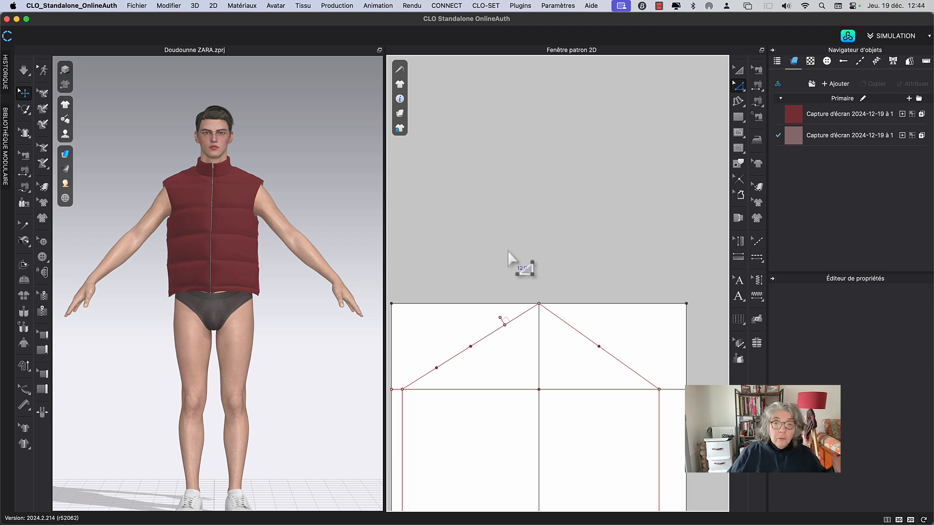
pyautogui.moveTo(506, 261); pyautogui.dragTo(563, 183, button='right')
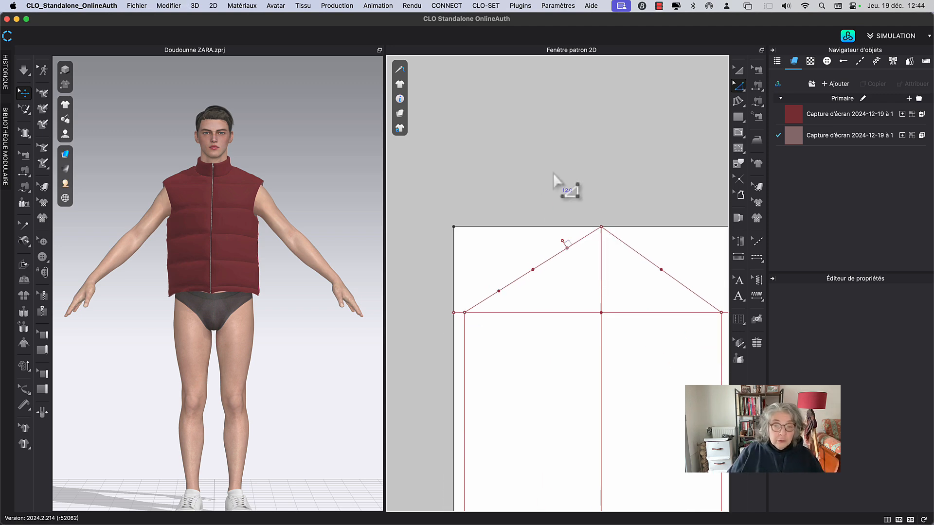
pyautogui.click(497, 291)
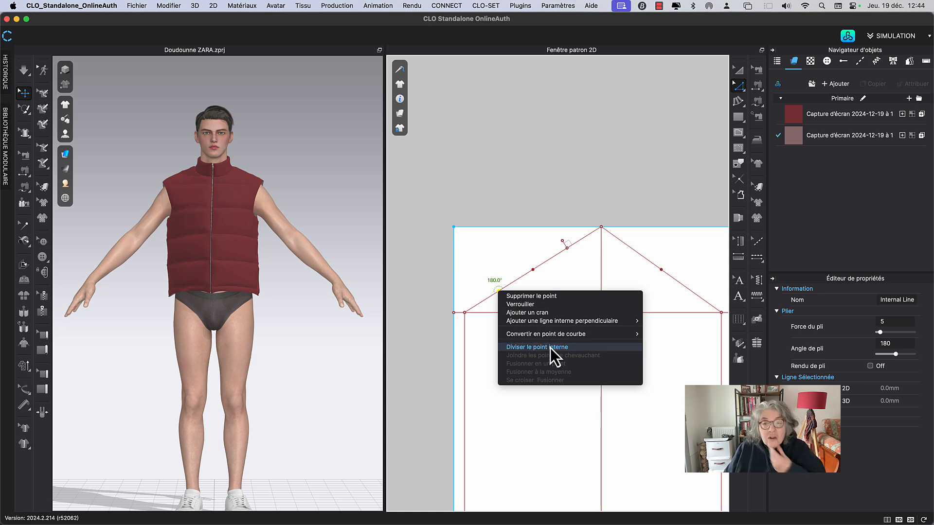
pyautogui.moveTo(574, 323)
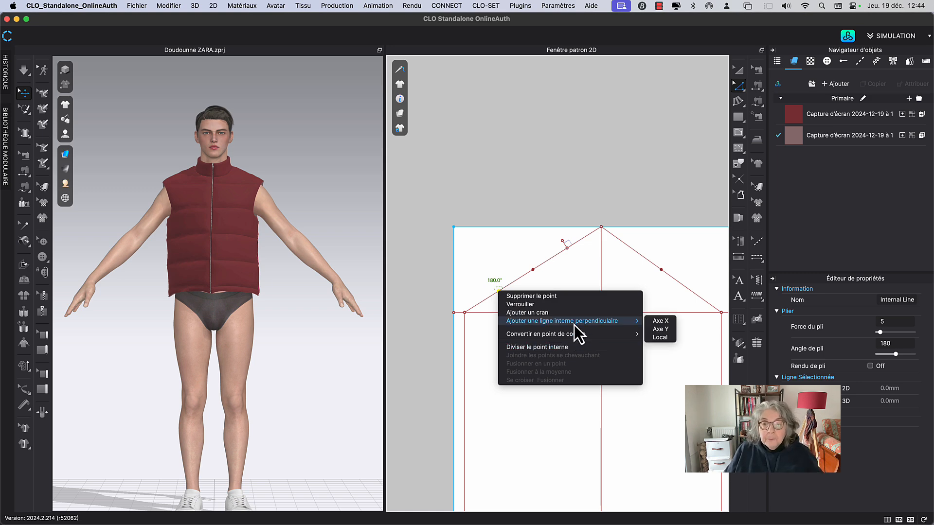
pyautogui.click(670, 338)
pyautogui.moveTo(490, 191); pyautogui.dragTo(340, 116)
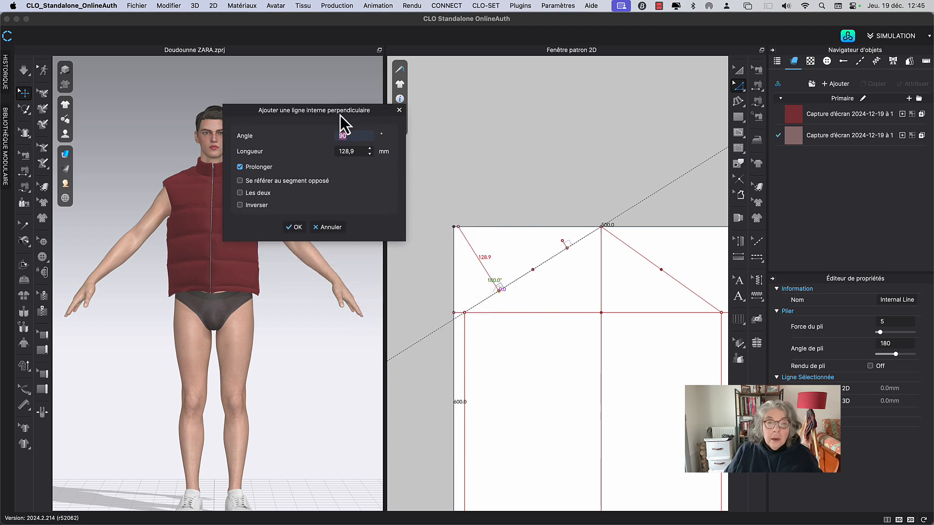
pyautogui.click(249, 205)
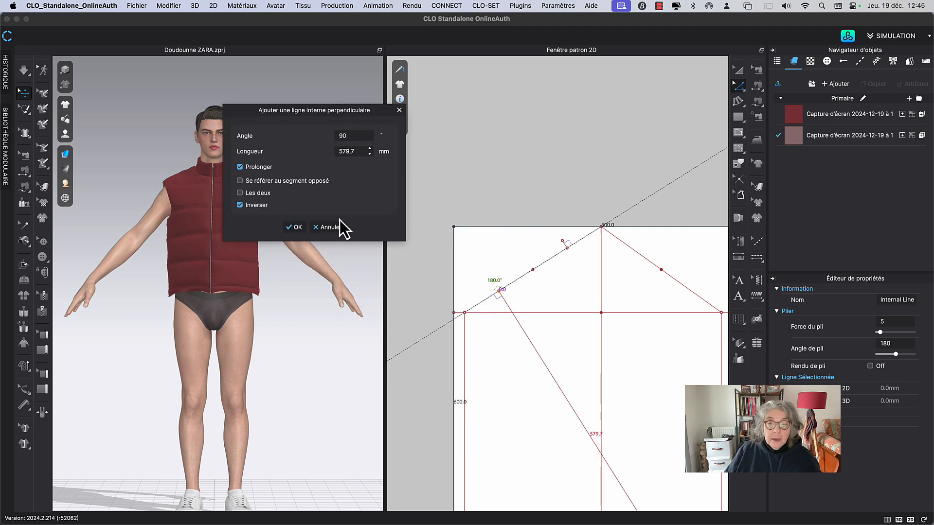
pyautogui.doubleClick(354, 152)
pyautogui.write('12')
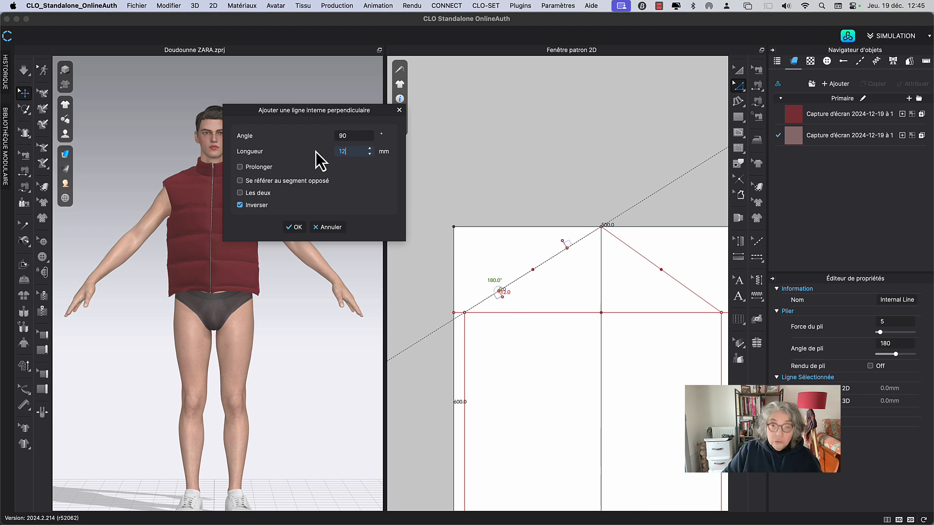
pyautogui.click(295, 227)
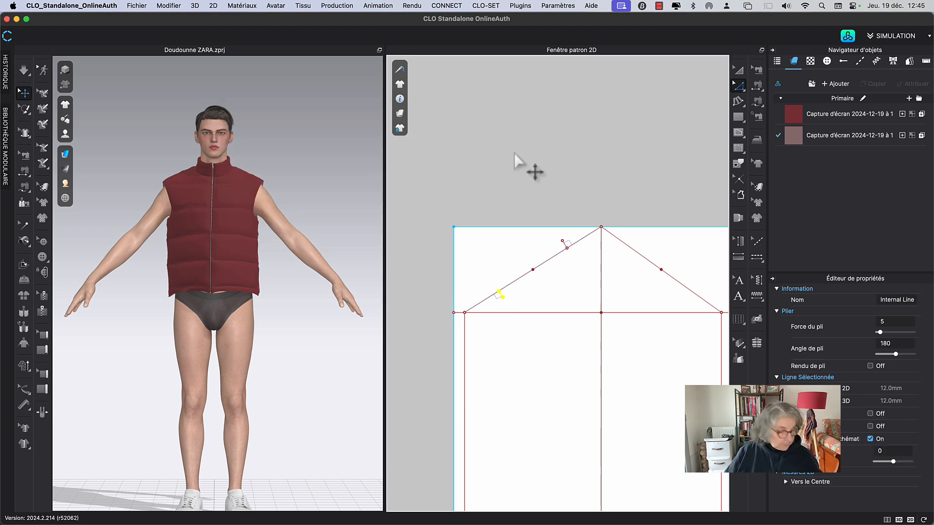
# Draw the curved cap line between the diagonals' lower ends through both guide tips, the midpoints, the apex and a point about 18 mm before the right end.
pyautogui.press('g')
pyautogui.click(464, 313)
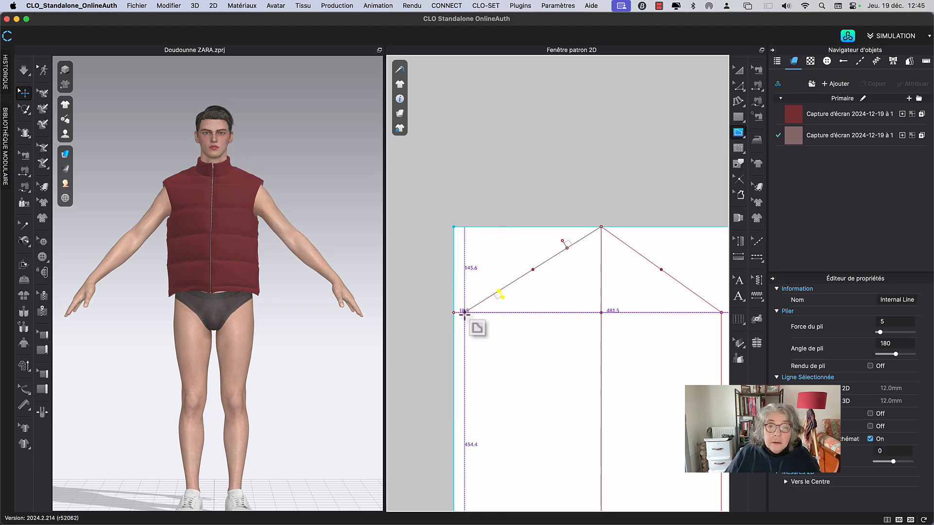
pyautogui.click(533, 270)
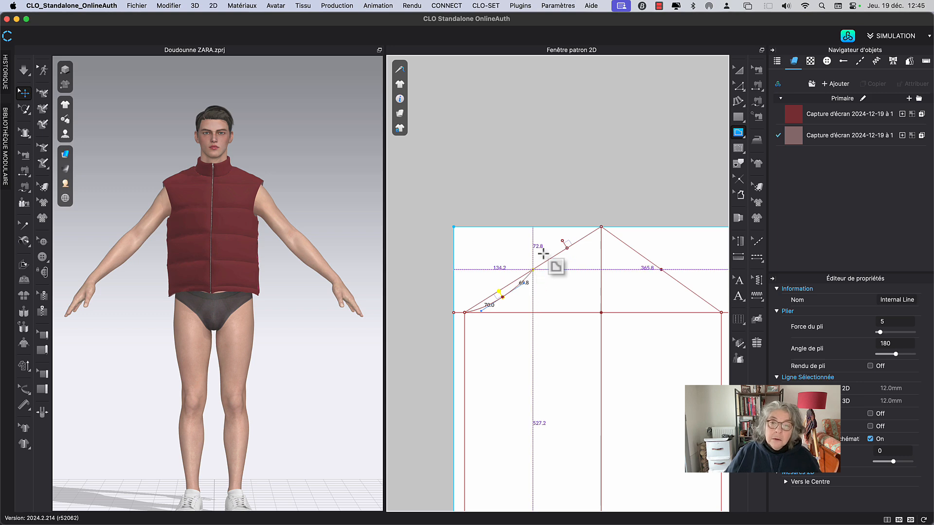
pyautogui.click(563, 241)
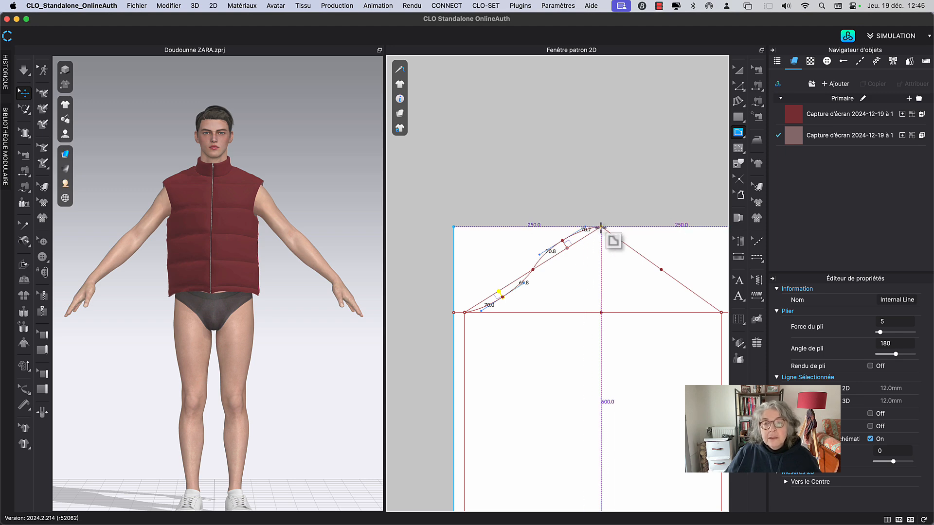
pyautogui.click(601, 227)
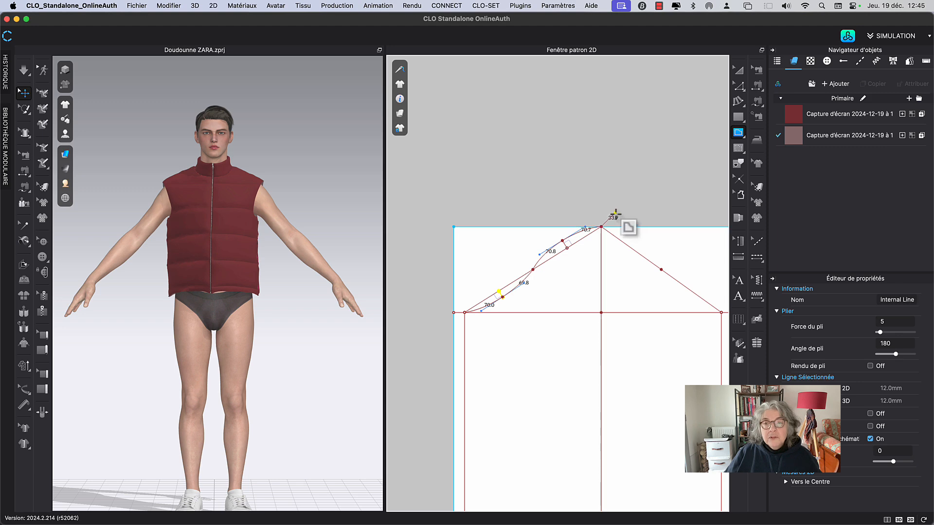
pyautogui.hscroll(5, 608, 219)
pyautogui.moveTo(555, 281); pyautogui.dragTo(579, 322)
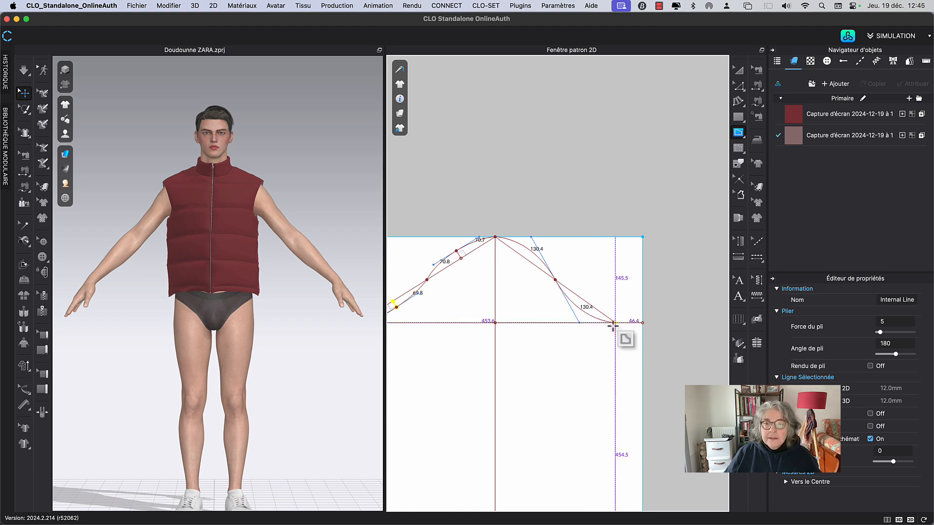
pyautogui.moveTo(613, 326)
pyautogui.mouseDown()
pyautogui.moveTo(636, 326)
pyautogui.moveTo(625, 325)
pyautogui.mouseUp()
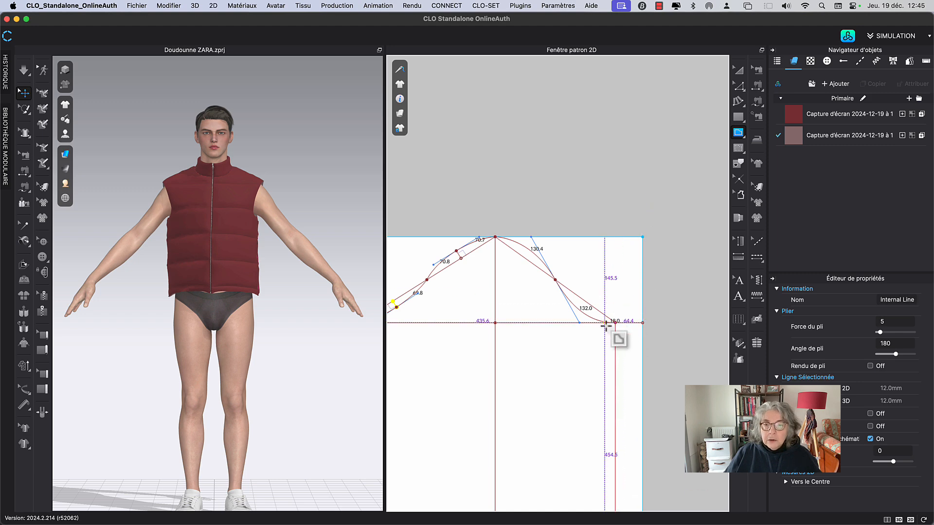
pyautogui.doubleClick(616, 324)
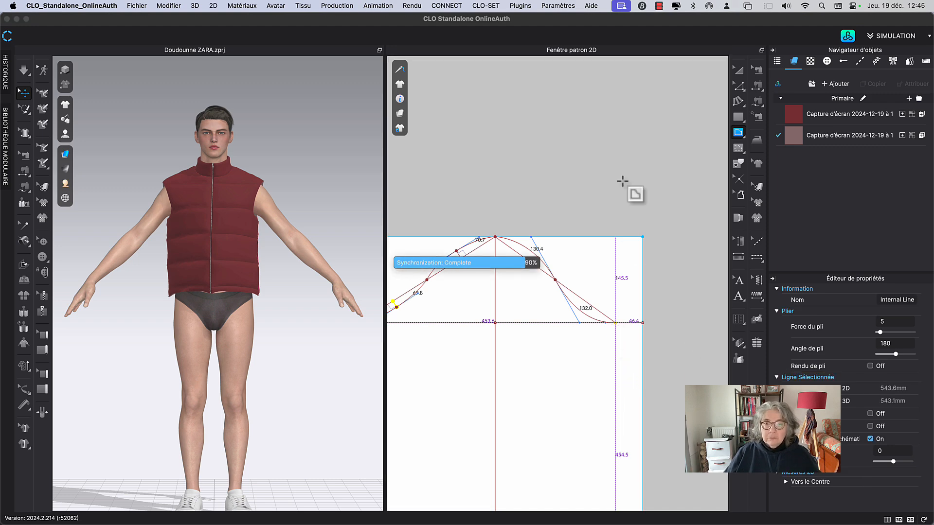
# Try to cut the sleeve pattern along the curved cap line alone.
pyautogui.click(738, 70)
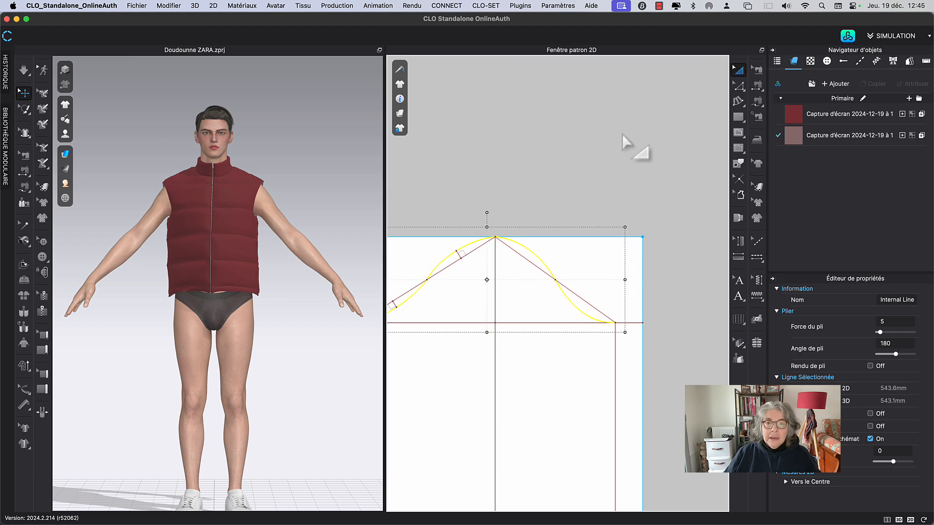
pyautogui.hscroll(-5, 623, 133)
pyautogui.scroll(-2, 623, 134)
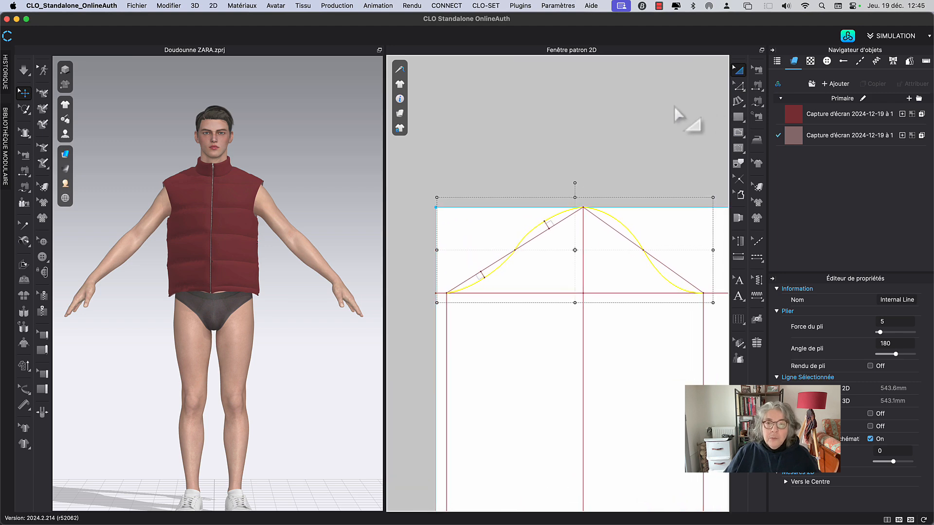
pyautogui.click(589, 126)
pyautogui.click(483, 267)
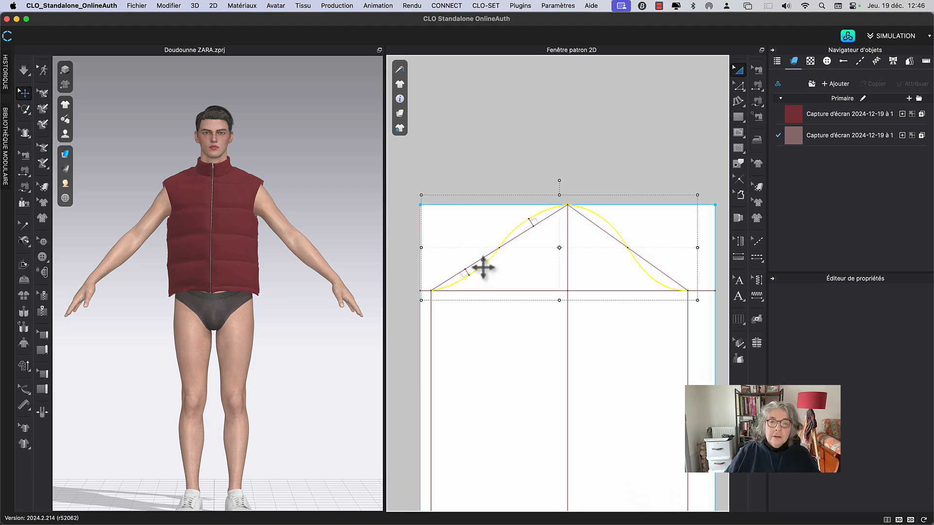
pyautogui.click(483, 268)
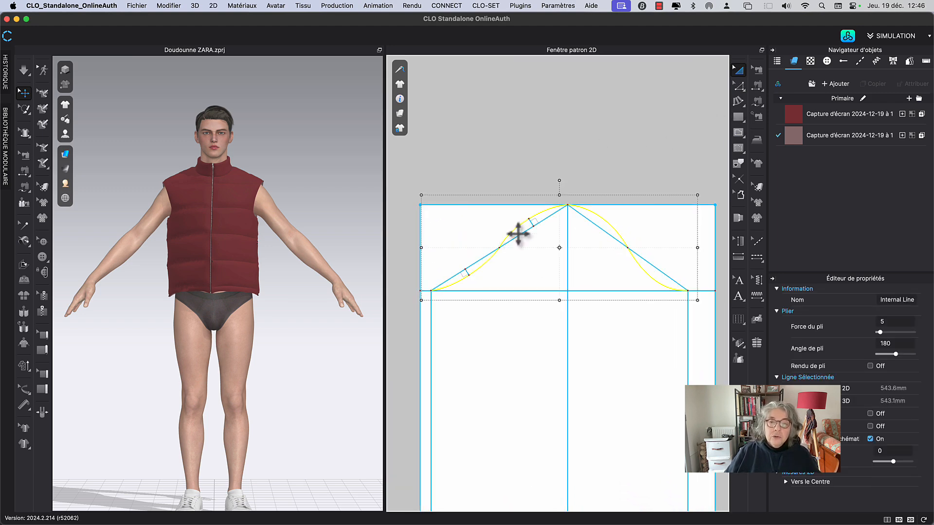
pyautogui.rightClick(612, 225)
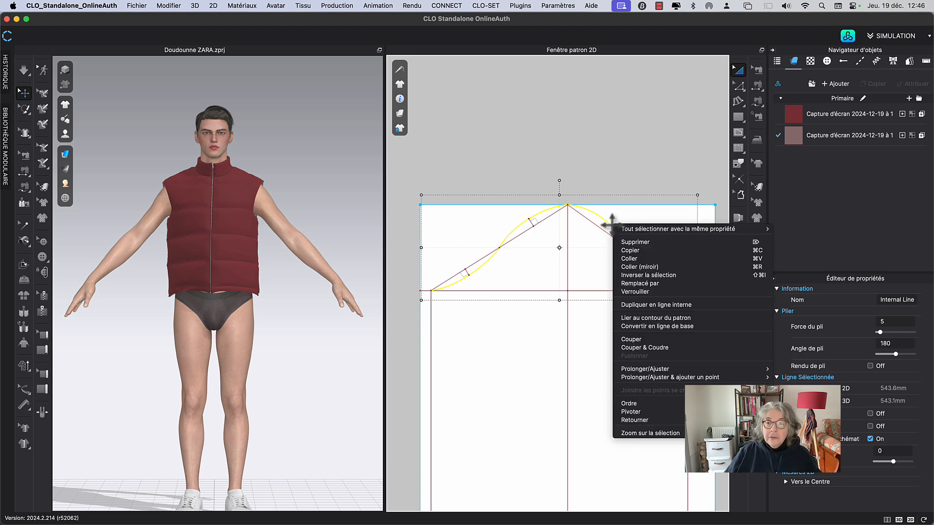
pyautogui.click(626, 342)
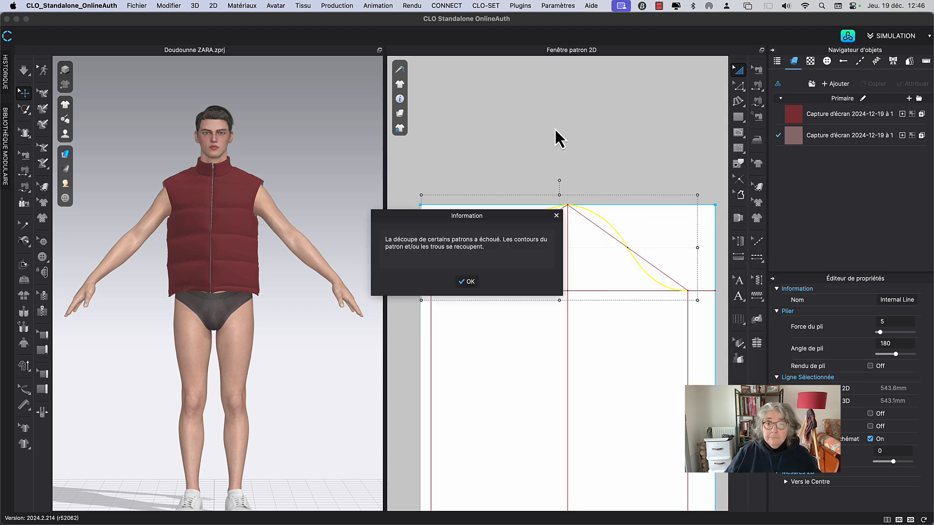
pyautogui.click(465, 282)
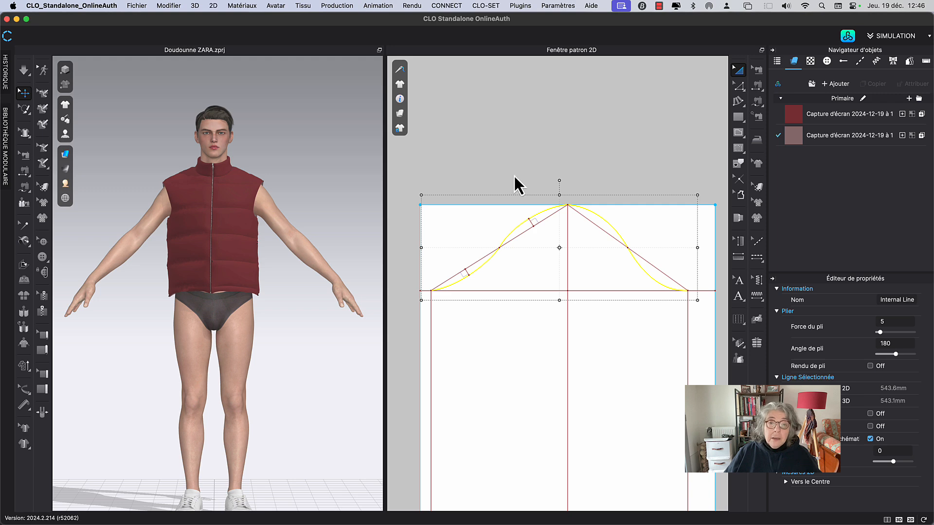
# Examine the cap curve along the left diagonal and where it meets the diagonal's lower end.
pyautogui.click(519, 165)
pyautogui.scroll(5, 478, 265)
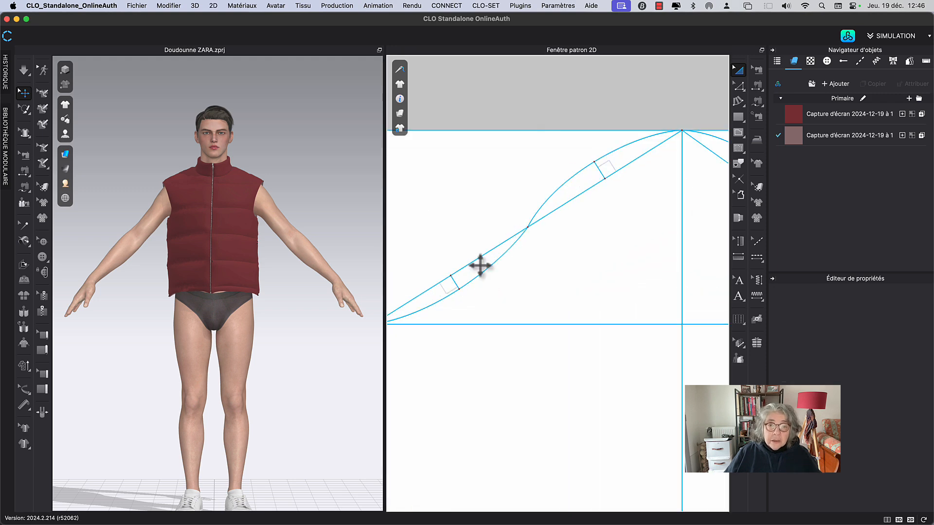
pyautogui.scroll(-3, 569, 287)
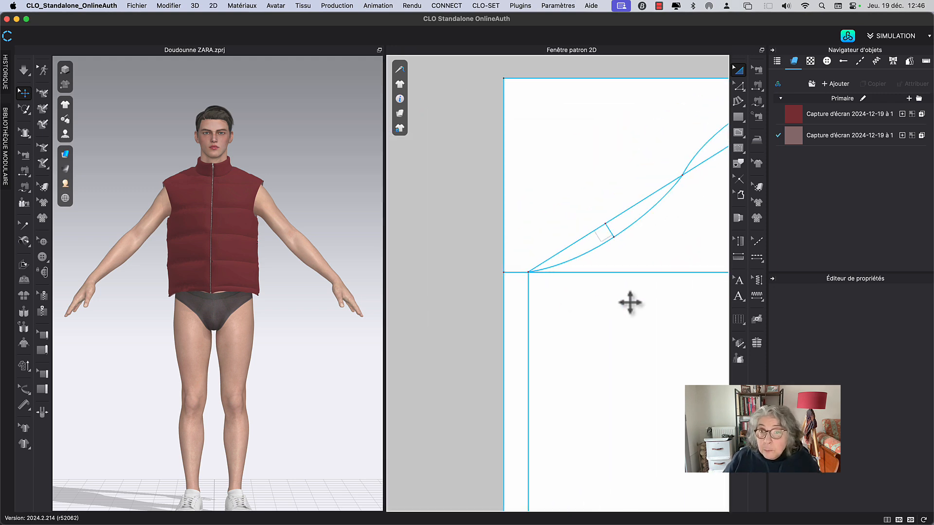
pyautogui.scroll(3, 642, 312)
pyautogui.scroll(-5, 680, 336)
pyautogui.moveTo(679, 363); pyautogui.dragTo(511, 286, button='middle')
pyautogui.click(672, 139)
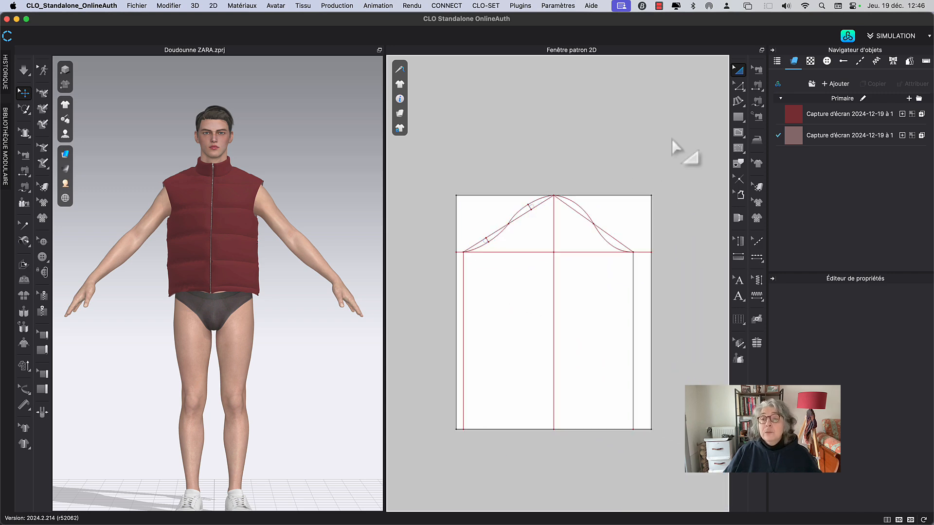
# Using the Trace tool, cut the pattern along all segments of the cap curve and both vertical sleeve side lines.
pyautogui.click(735, 164)
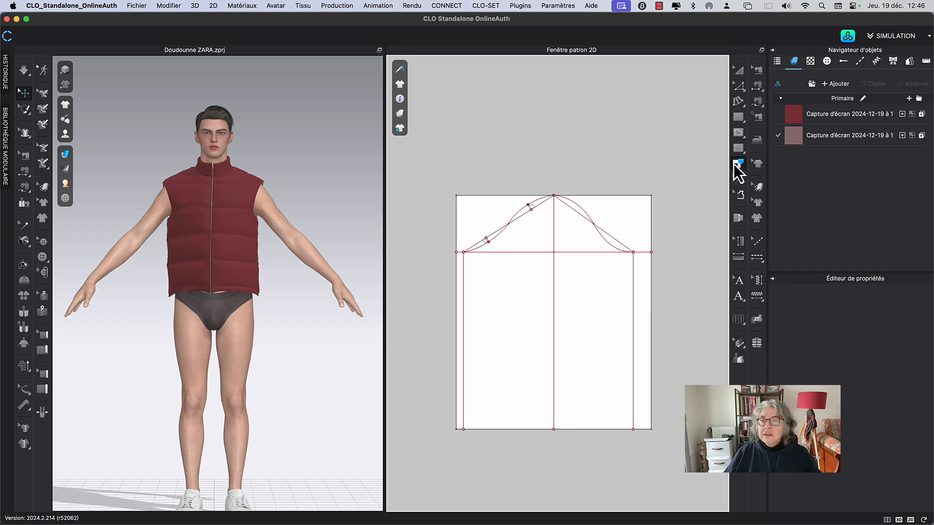
pyautogui.click(497, 236)
pyautogui.keyDown('shift'); pyautogui.click(482, 248); pyautogui.keyUp('shift')
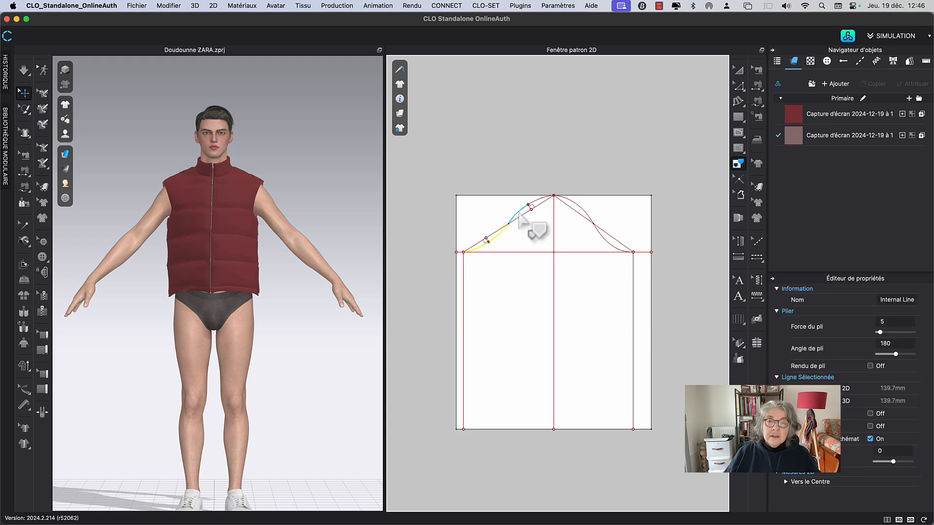
pyautogui.keyDown('shift'); pyautogui.click(527, 212); pyautogui.keyUp('shift')
pyautogui.keyDown('shift'); pyautogui.click(536, 205); pyautogui.keyUp('shift')
pyautogui.keyDown('shift'); pyautogui.click(586, 214); pyautogui.keyUp('shift')
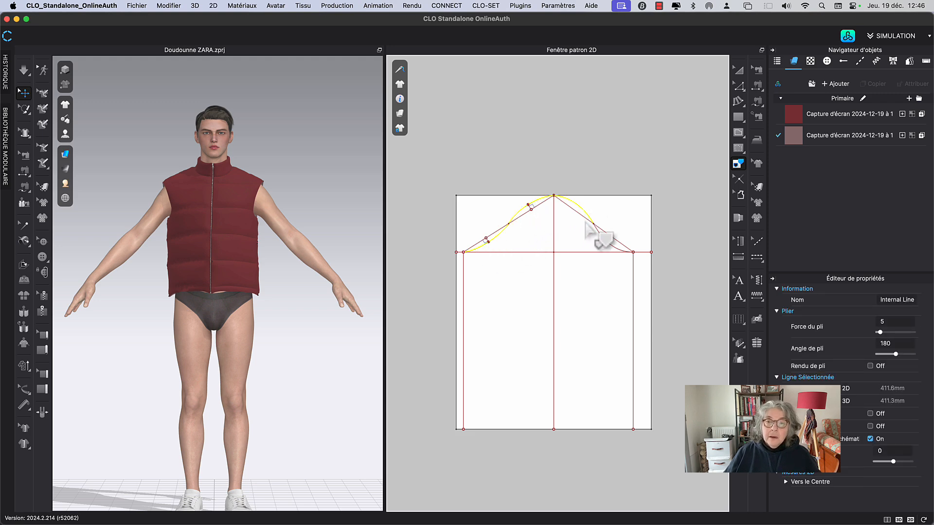
pyautogui.keyDown('shift'); pyautogui.click(602, 241); pyautogui.keyUp('shift')
pyautogui.keyDown('shift'); pyautogui.click(634, 298); pyautogui.keyUp('shift')
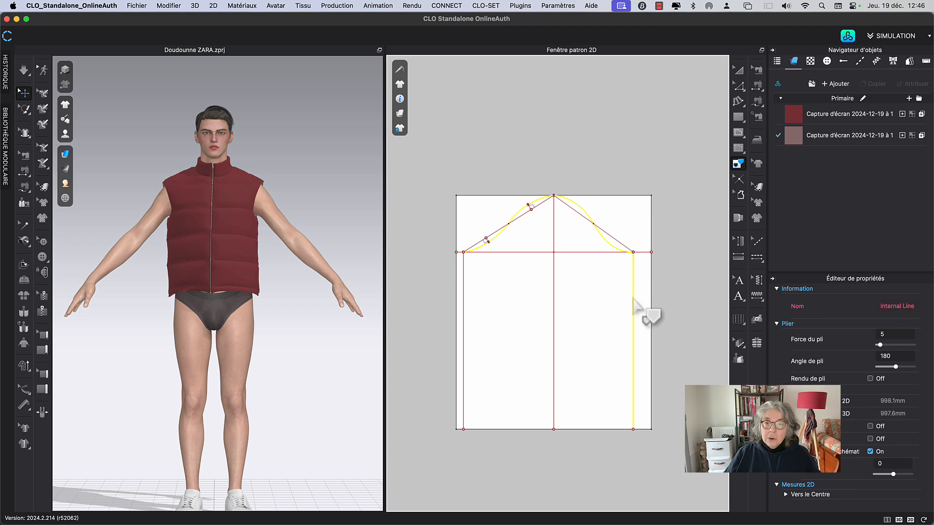
pyautogui.keyDown('shift'); pyautogui.click(464, 380); pyautogui.keyUp('shift')
pyautogui.rightClick(465, 378)
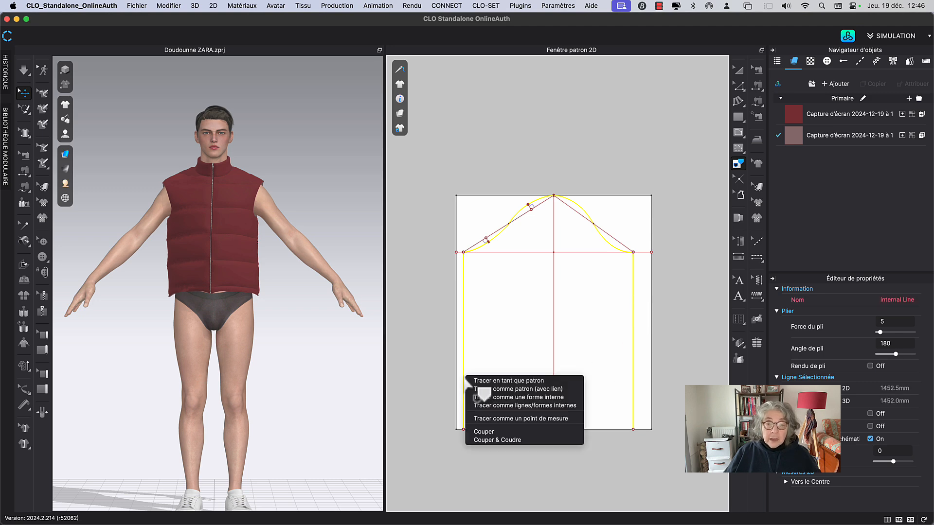
pyautogui.click(486, 432)
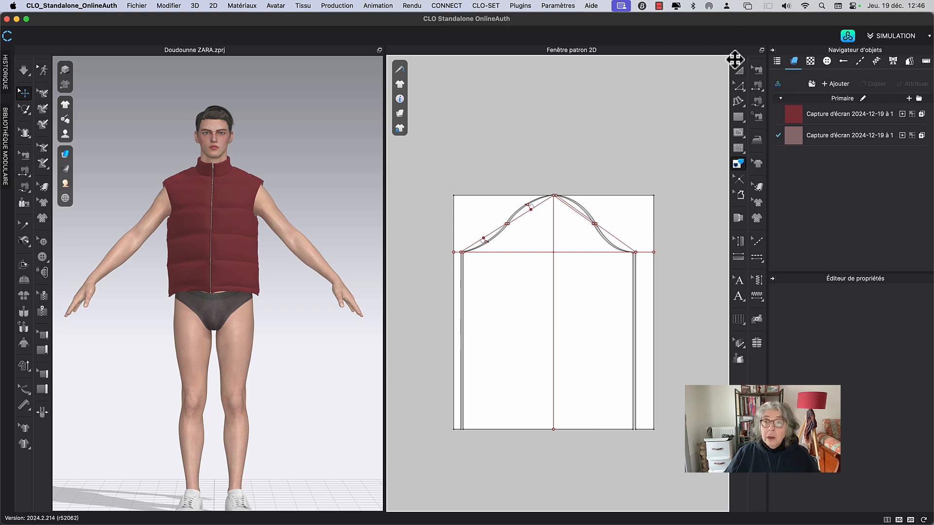
# Delete the leftover block pieces on both sides of the cut sleeve pattern.
pyautogui.click(738, 69)
pyautogui.click(630, 217)
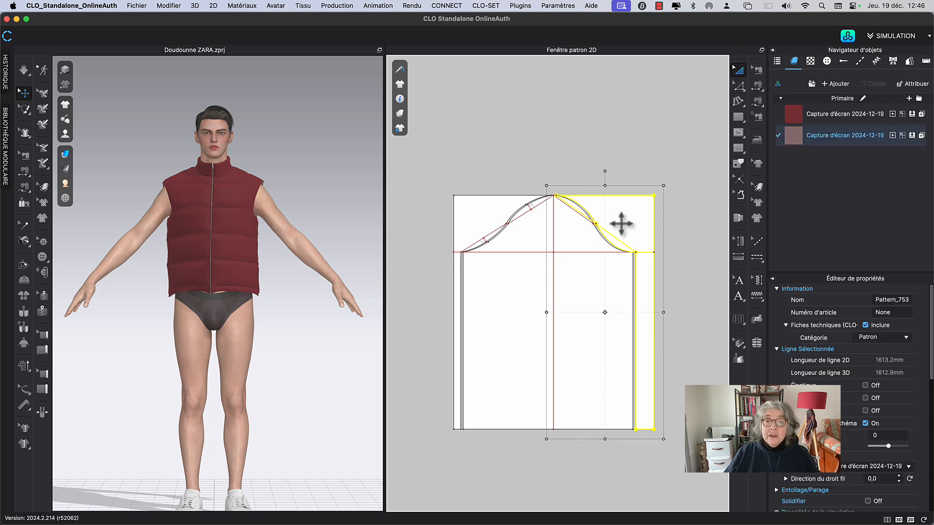
pyautogui.keyDown('shift'); pyautogui.click(490, 217); pyautogui.keyUp('shift')
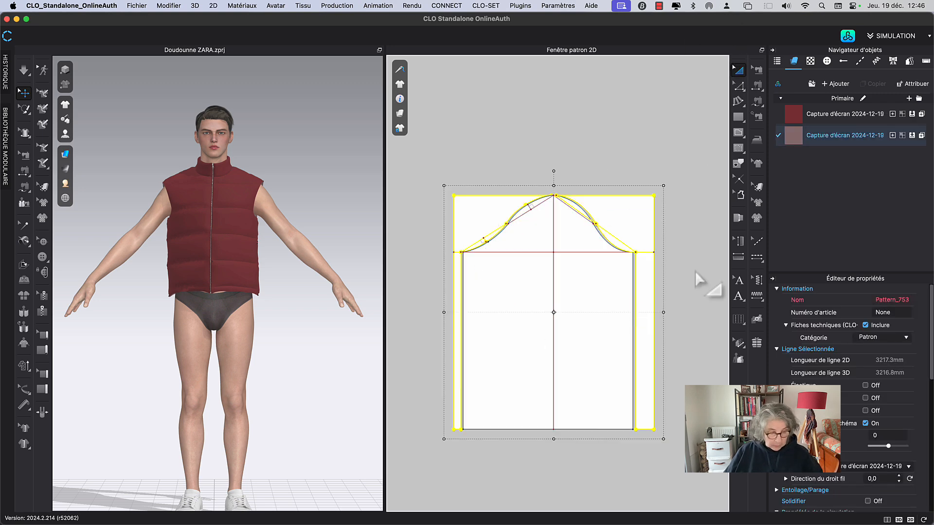
pyautogui.press('Delete')
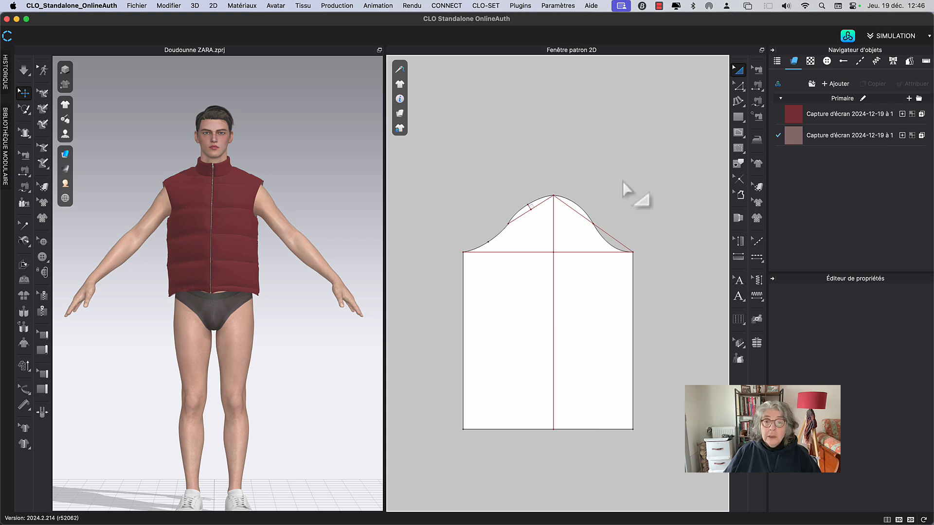
# Delete the remaining diagonal construction lines and the perpendicular guide line inside the sleeve cap.
pyautogui.moveTo(623, 181)
pyautogui.mouseDown(button='middle')
pyautogui.moveTo(597, 182)
pyautogui.moveTo(617, 179)
pyautogui.mouseUp(button='middle')
pyautogui.click(542, 205)
pyautogui.press('Delete')
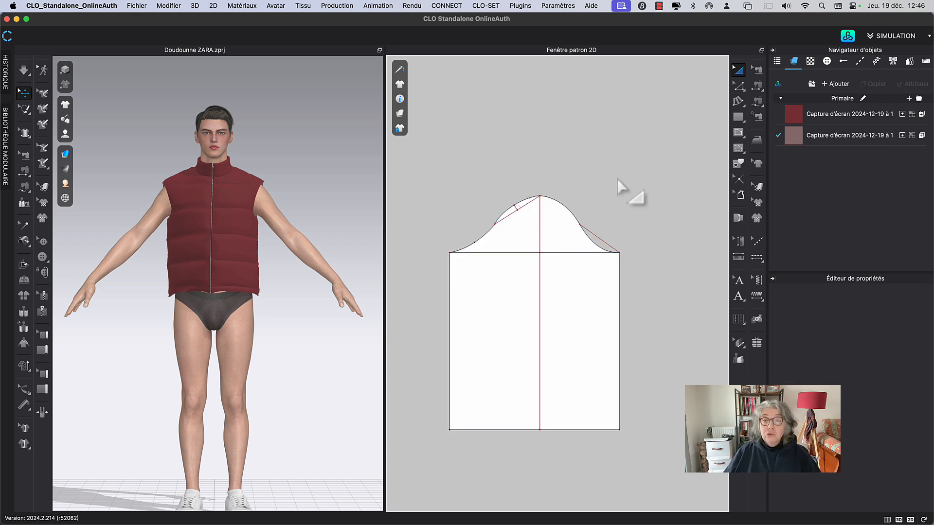
pyautogui.click(514, 211)
pyautogui.press('Delete')
pyautogui.click(518, 213)
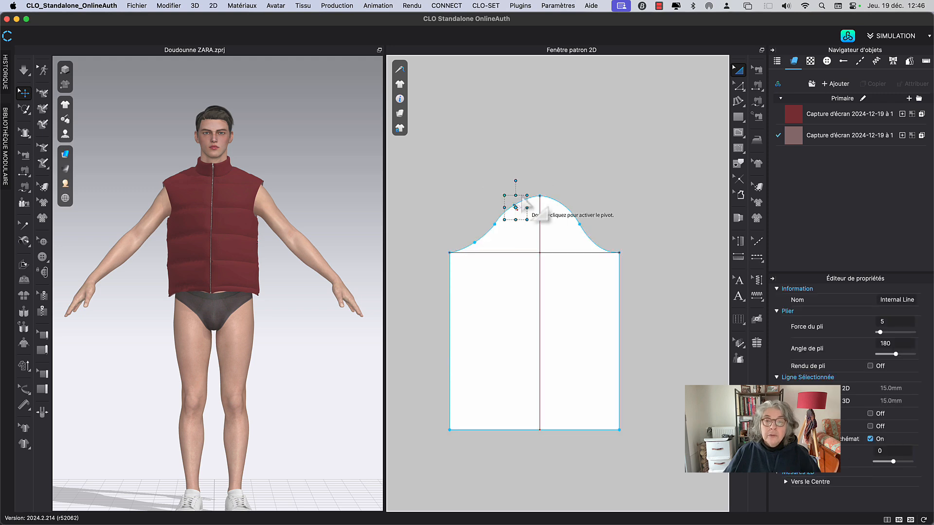
pyautogui.press('Delete')
pyautogui.moveTo(523, 162); pyautogui.dragTo(514, 184, button='middle')
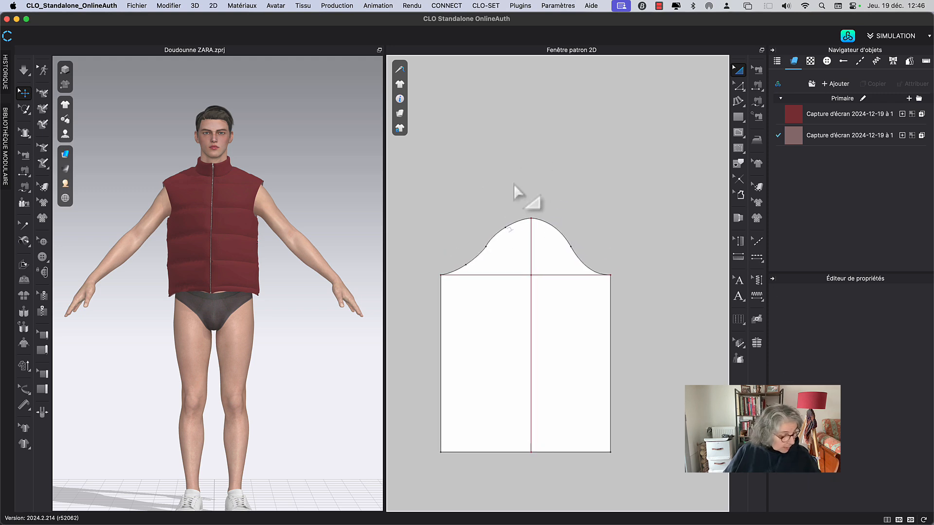
# Refine the cap curve at the left side's upper guide point by nudging the point and shortening its lower curve handle.
pyautogui.press('z')
pyautogui.scroll(4, 512, 184)
pyautogui.moveTo(561, 259); pyautogui.dragTo(613, 168, button='middle')
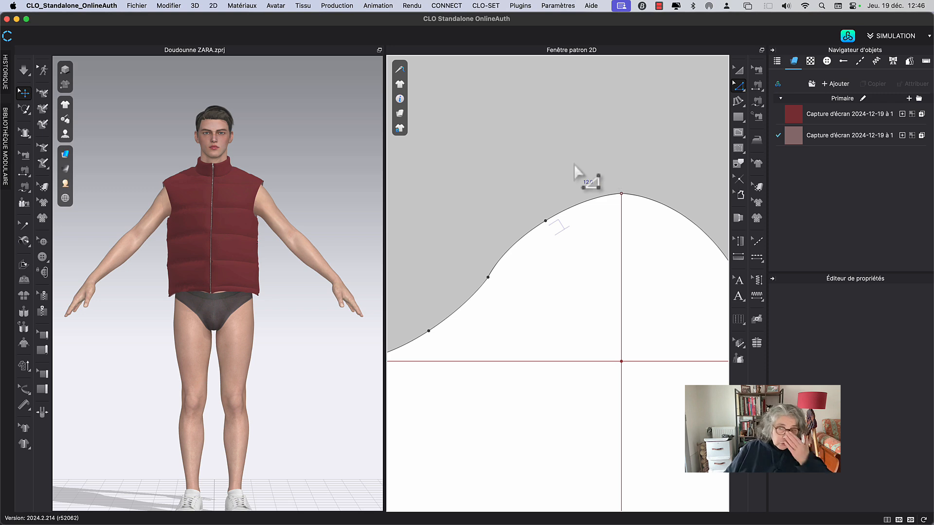
pyautogui.click(546, 221)
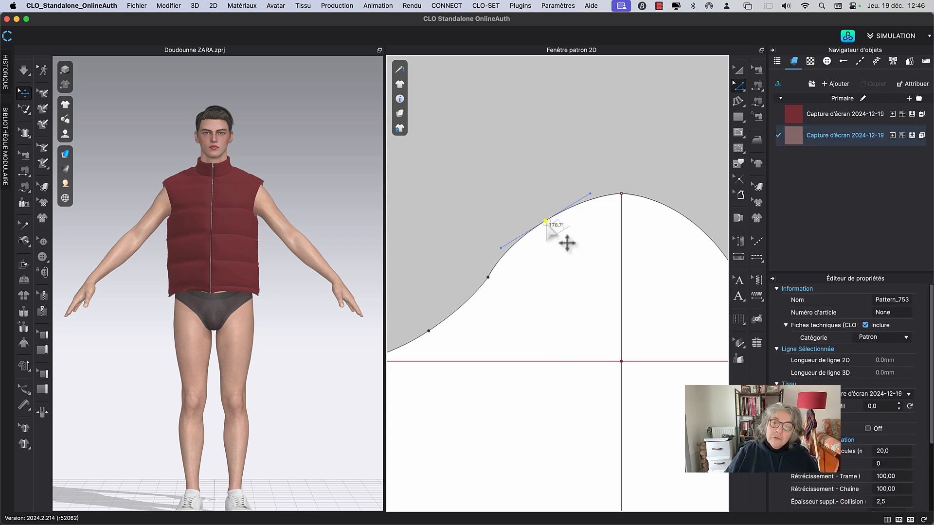
pyautogui.moveTo(546, 223); pyautogui.dragTo(544, 220)
pyautogui.scroll(-2, 549, 233)
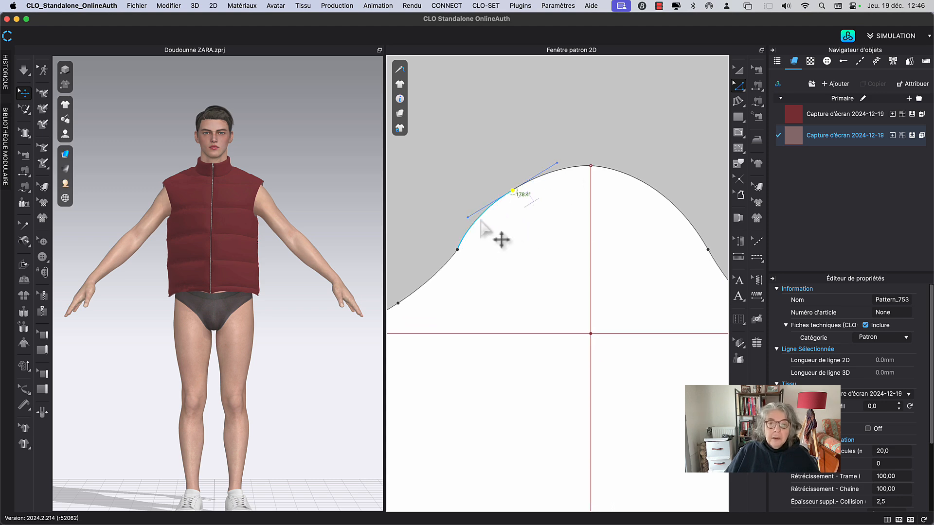
pyautogui.moveTo(468, 218); pyautogui.dragTo(483, 211)
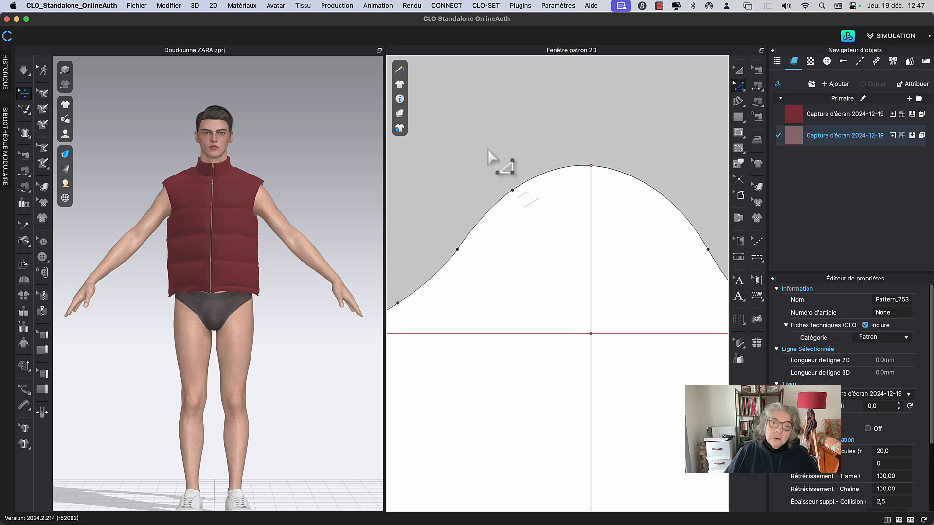
pyautogui.click(488, 149)
# Convert the upper and lower guide points on the cap's left side into curve points, maintaining the curvature.
pyautogui.scroll(-5, 521, 195)
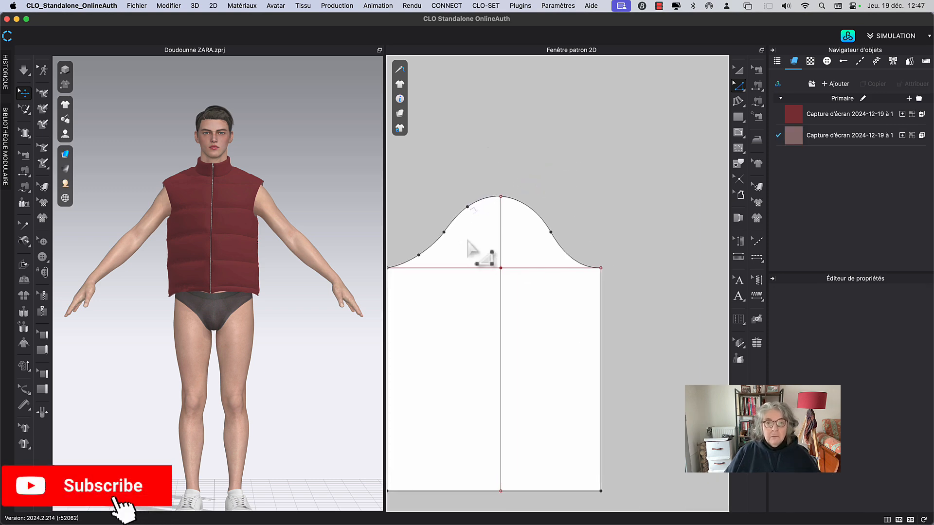
pyautogui.hscroll(-1, 489, 148)
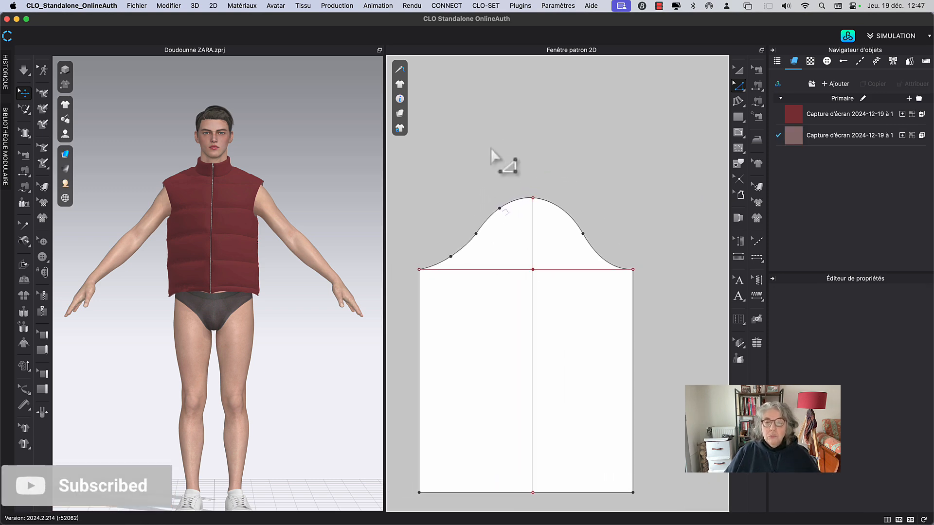
pyautogui.moveTo(491, 153); pyautogui.dragTo(499, 126, button='middle')
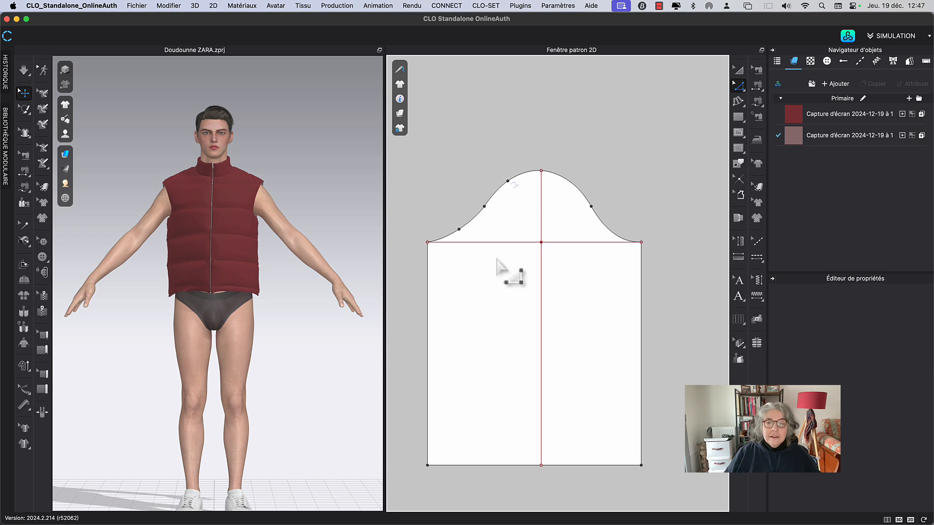
pyautogui.click(459, 229)
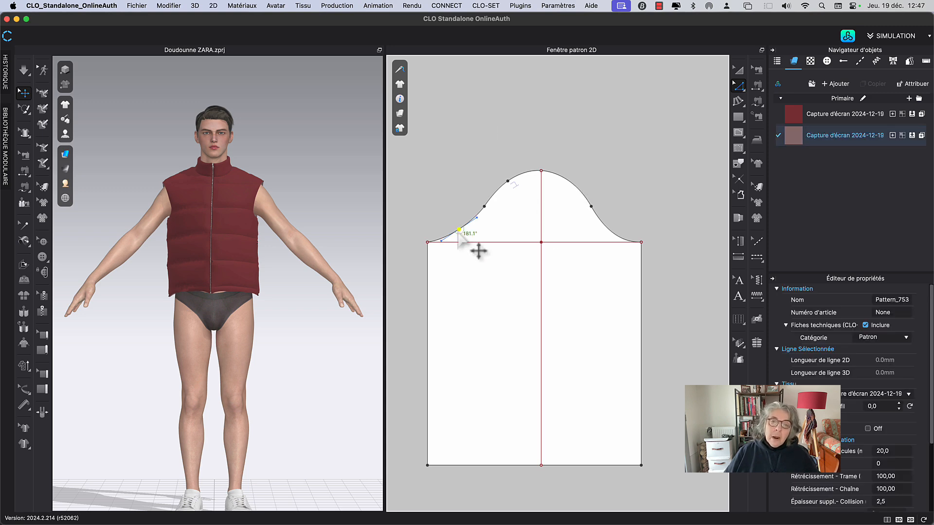
pyautogui.keyDown('shift'); pyautogui.click(509, 181); pyautogui.keyUp('shift')
pyautogui.rightClick(510, 183)
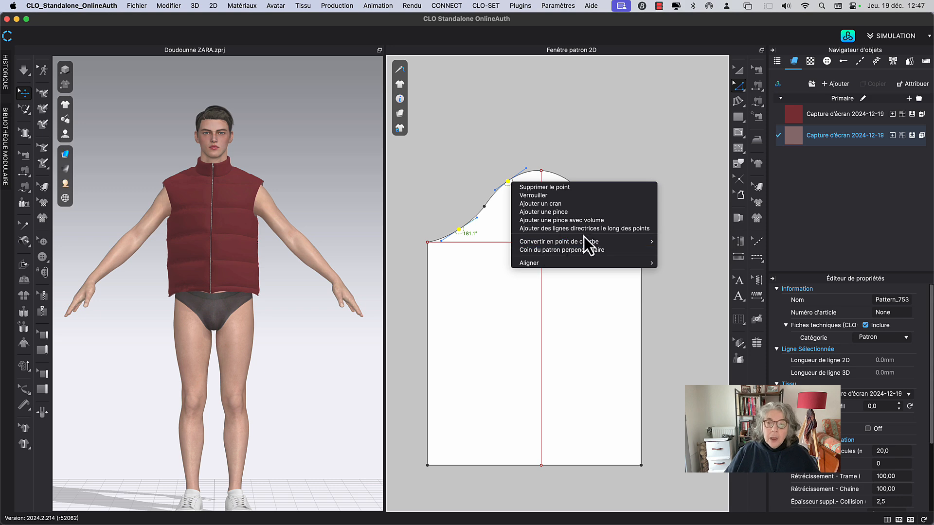
pyautogui.moveTo(587, 242)
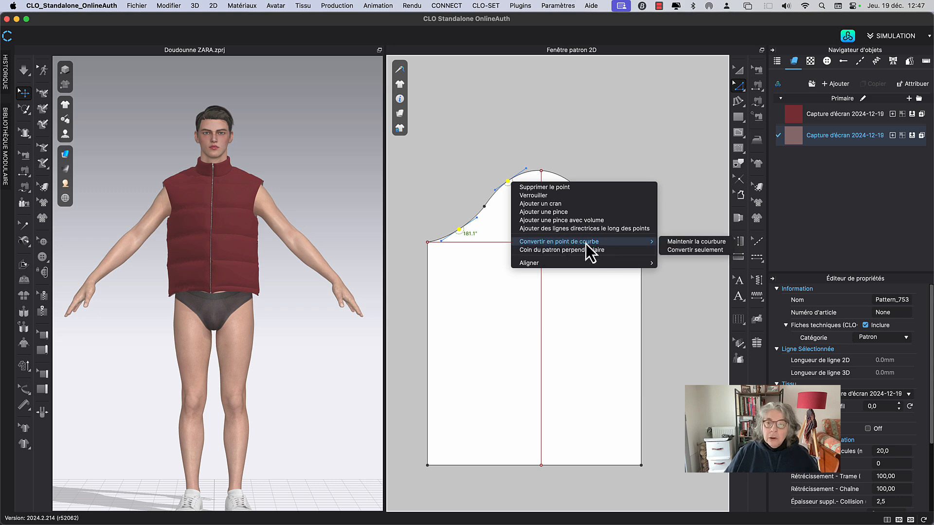
pyautogui.click(669, 243)
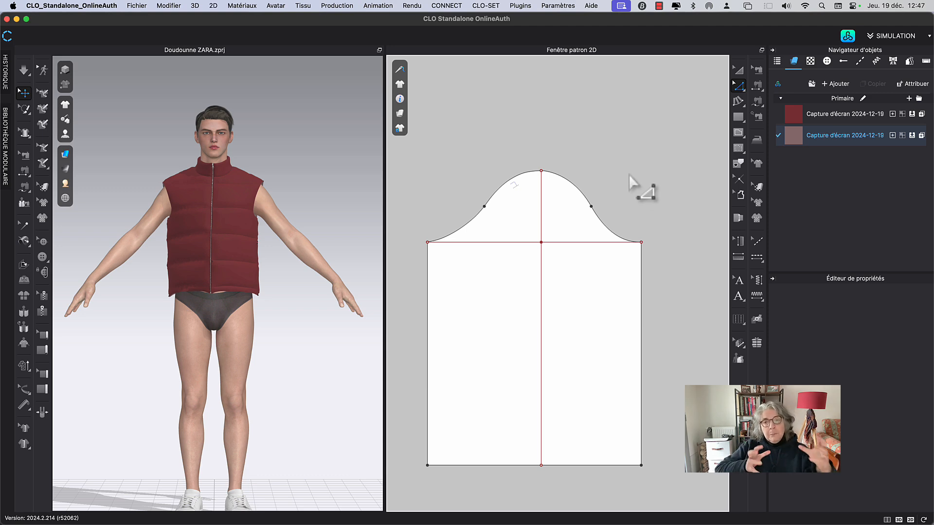
# Try deleting the midpoint on the cap's right side, and undo the deletion.
pyautogui.moveTo(628, 173); pyautogui.dragTo(621, 179, button='middle')
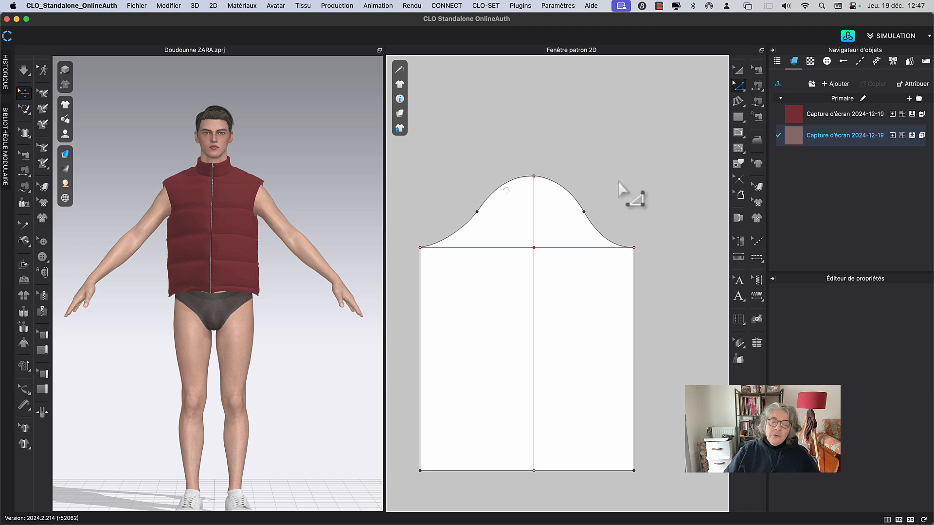
pyautogui.click(583, 213)
pyautogui.rightClick(584, 214)
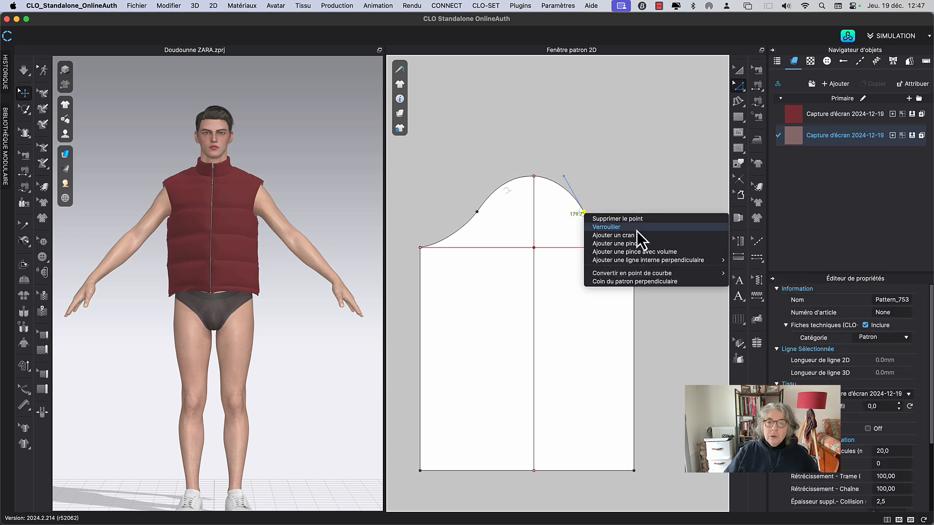
pyautogui.click(632, 219)
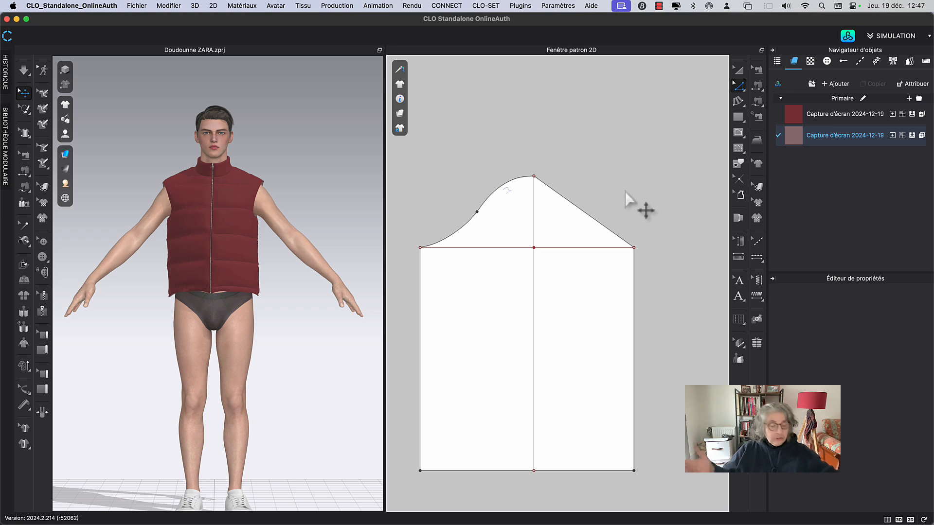
pyautogui.press('super+z')
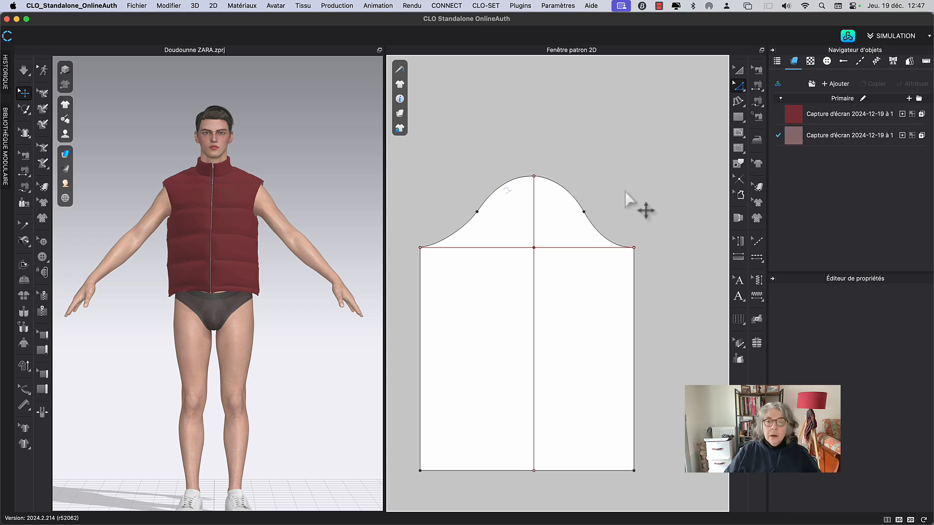
# Try converting the cap's right midpoint into a curve point with the curvature maintained, and undo the conversion.
pyautogui.click(584, 213)
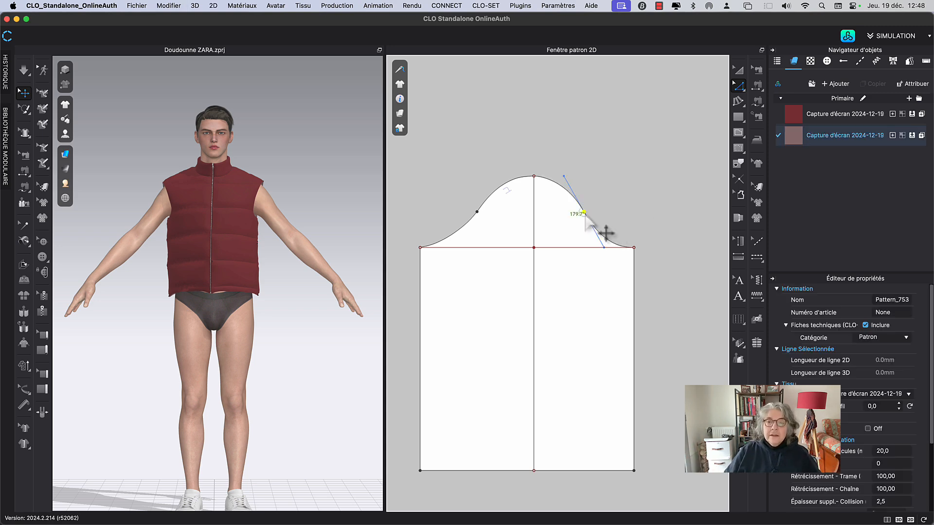
pyautogui.rightClick(585, 217)
pyautogui.moveTo(621, 274)
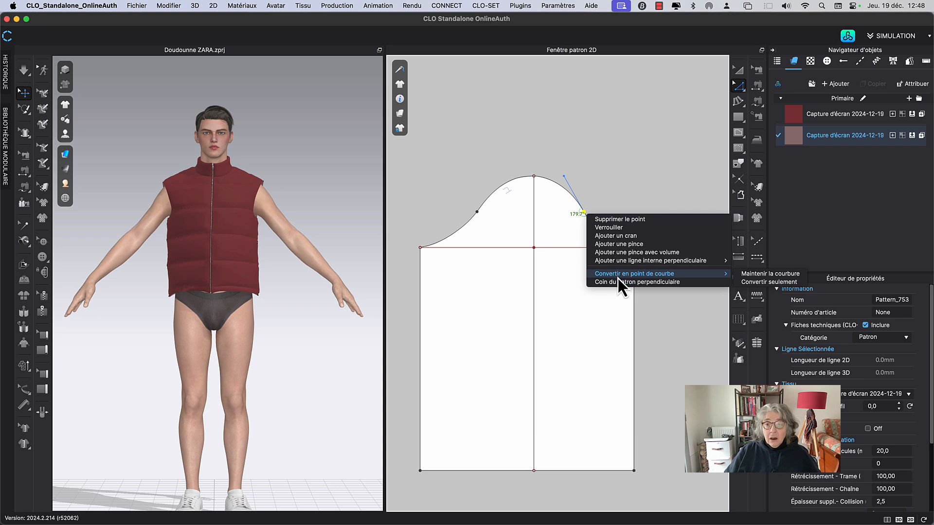
pyautogui.click(784, 275)
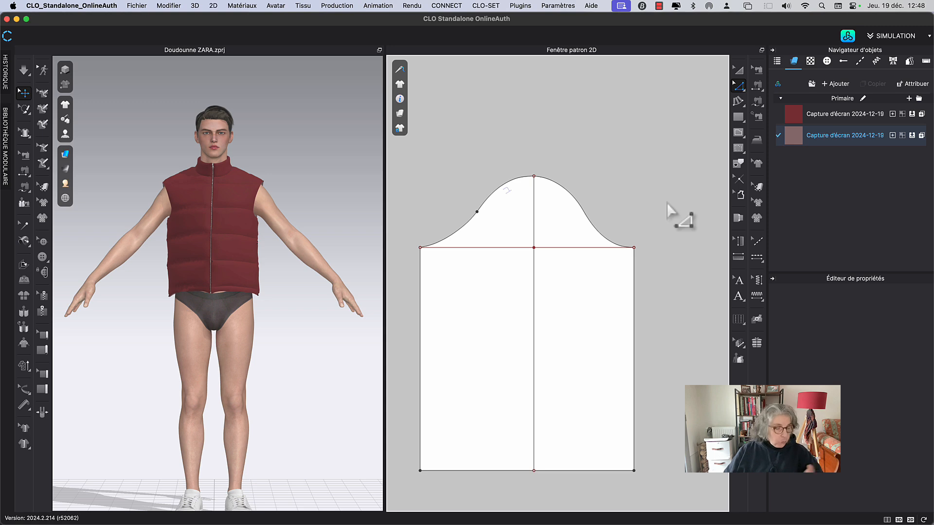
pyautogui.press('super+z')
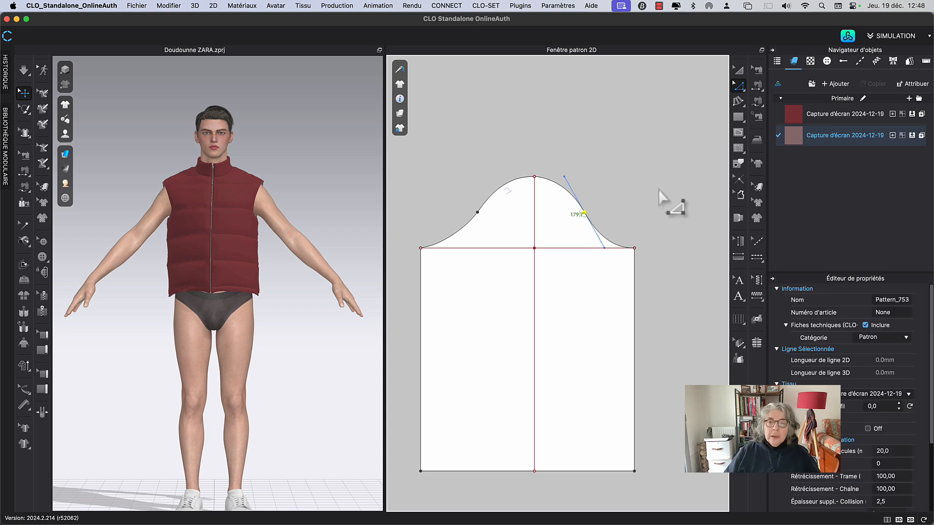
pyautogui.click(653, 185)
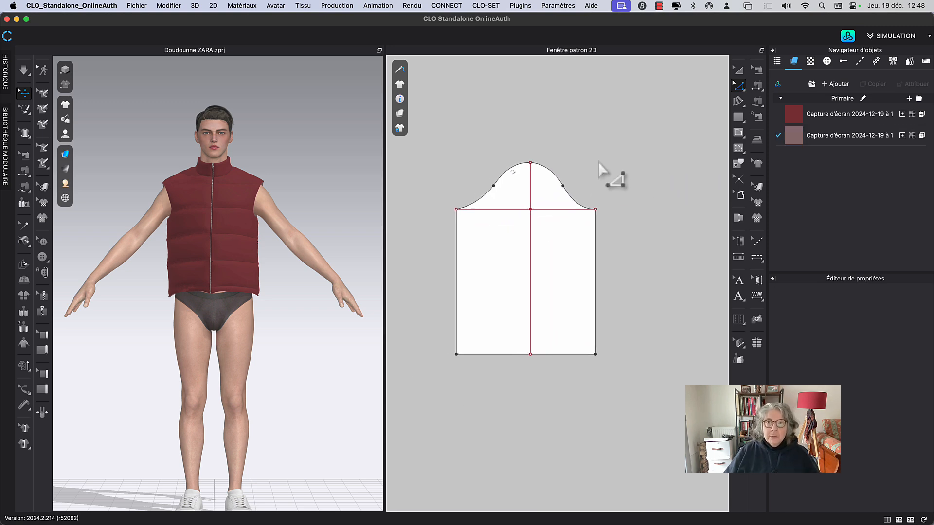
# Convert the sleeve's vertical centre line and horizontal cap-base line into base lines.
pyautogui.click(640, 276)
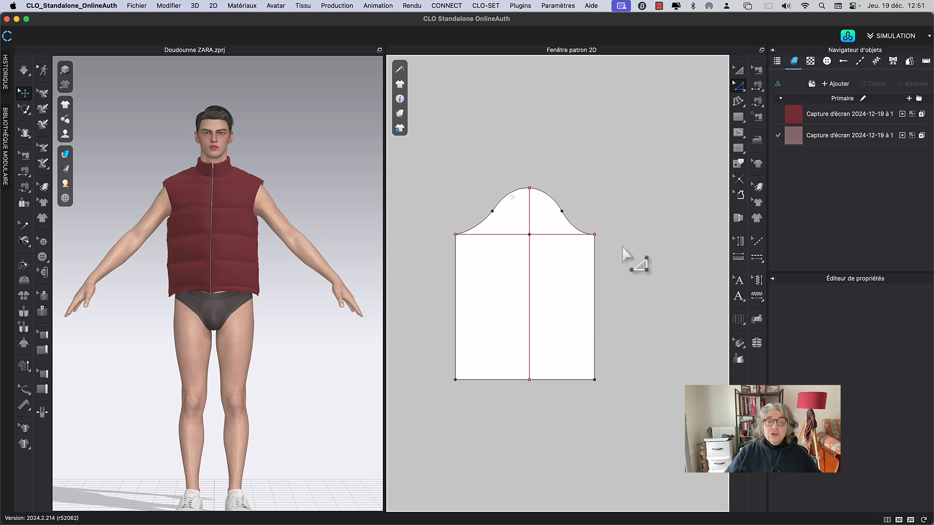
pyautogui.click(533, 248)
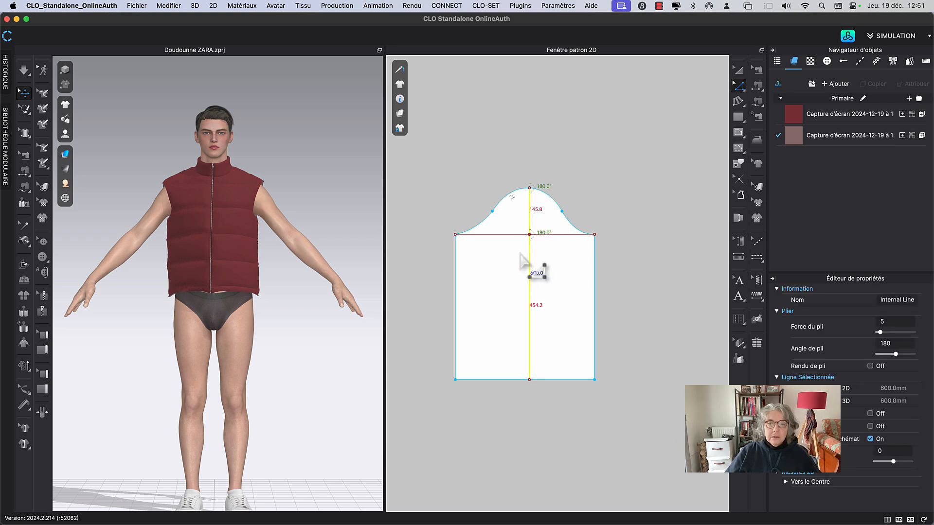
pyautogui.click(519, 236)
pyautogui.rightClick(518, 236)
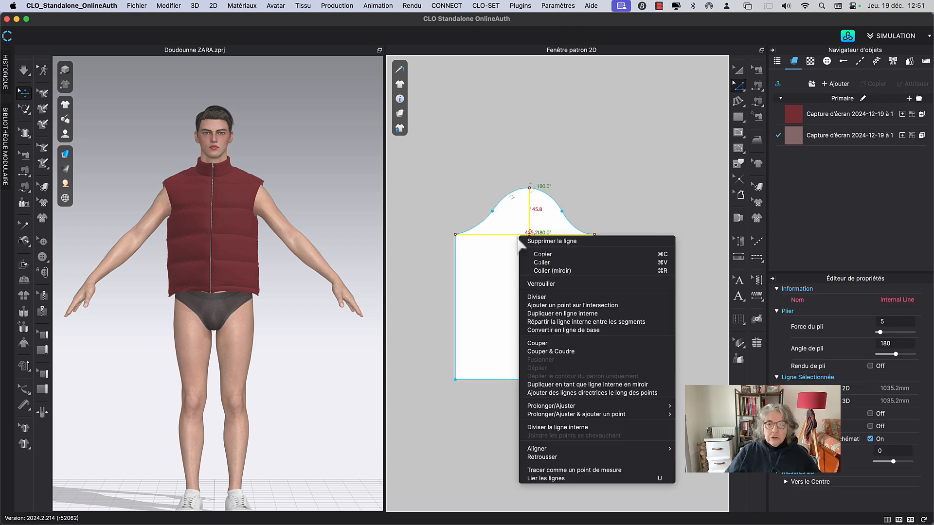
pyautogui.click(560, 305)
pyautogui.hscroll(1, 600, 212)
pyautogui.hscroll(-1, 603, 212)
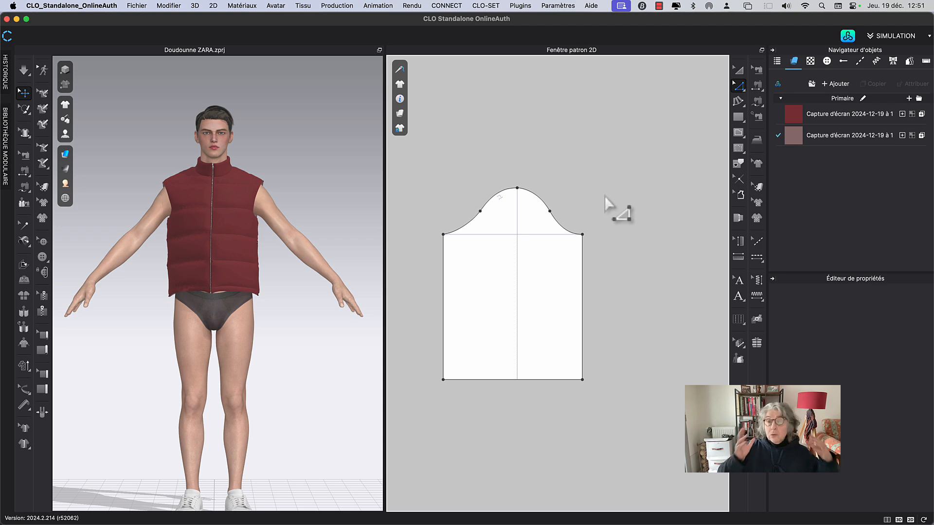
# Move the finished sleeve pattern beside the reference jacket image, to its left.
pyautogui.scroll(-5, 583, 168)
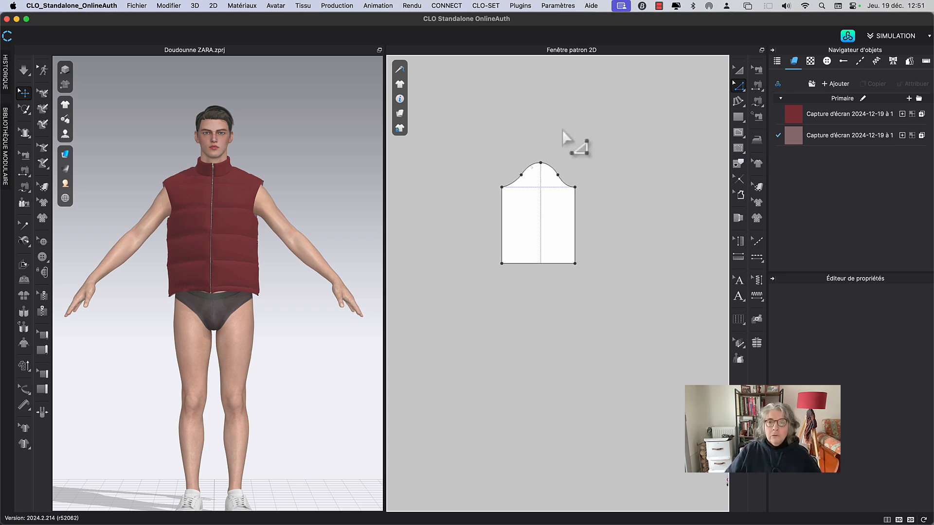
pyautogui.moveTo(568, 130); pyautogui.dragTo(535, 177, button='middle')
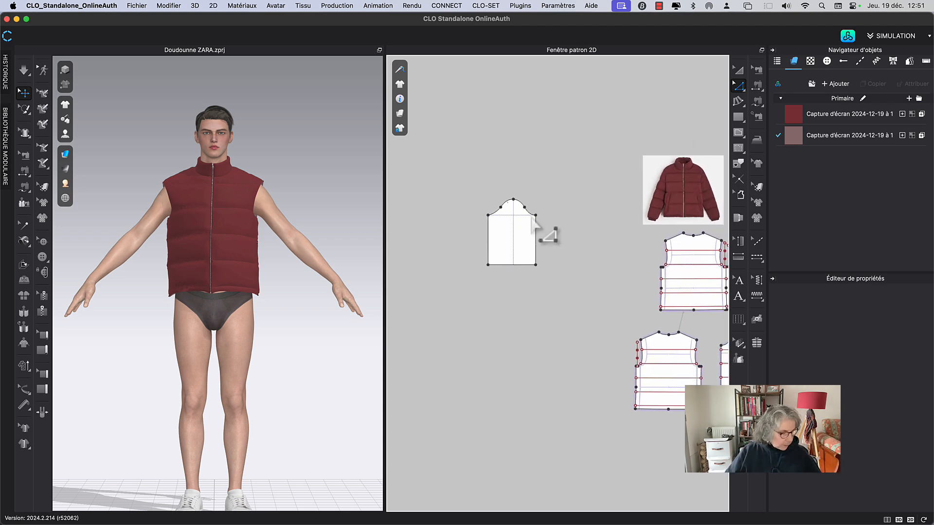
pyautogui.press('a')
pyautogui.moveTo(523, 254); pyautogui.dragTo(621, 204)
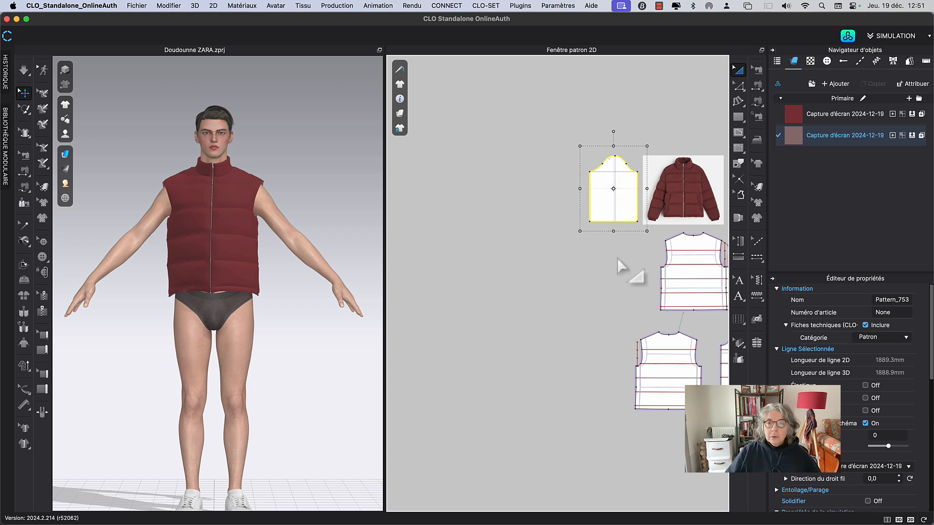
pyautogui.moveTo(618, 258); pyautogui.dragTo(454, 330, button='middle')
pyautogui.scroll(4, 454, 330)
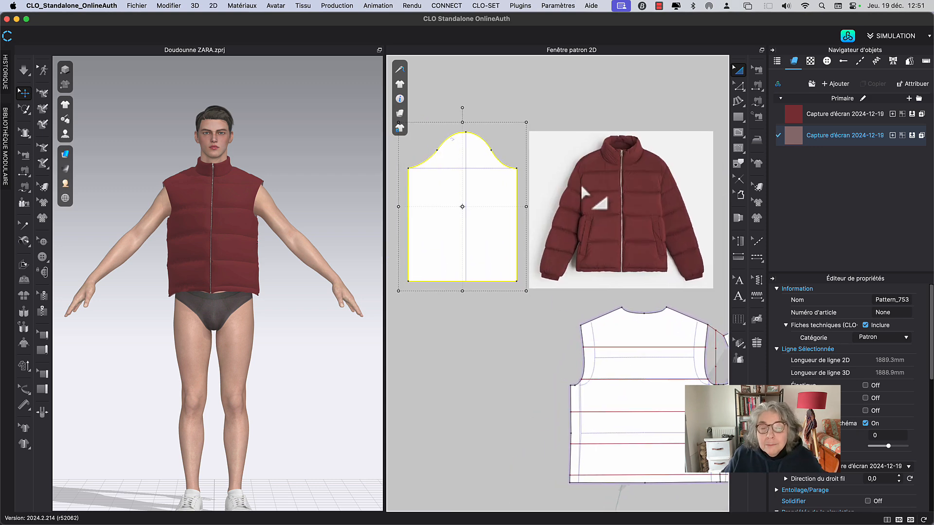
pyautogui.moveTo(531, 103); pyautogui.dragTo(548, 119, button='middle')
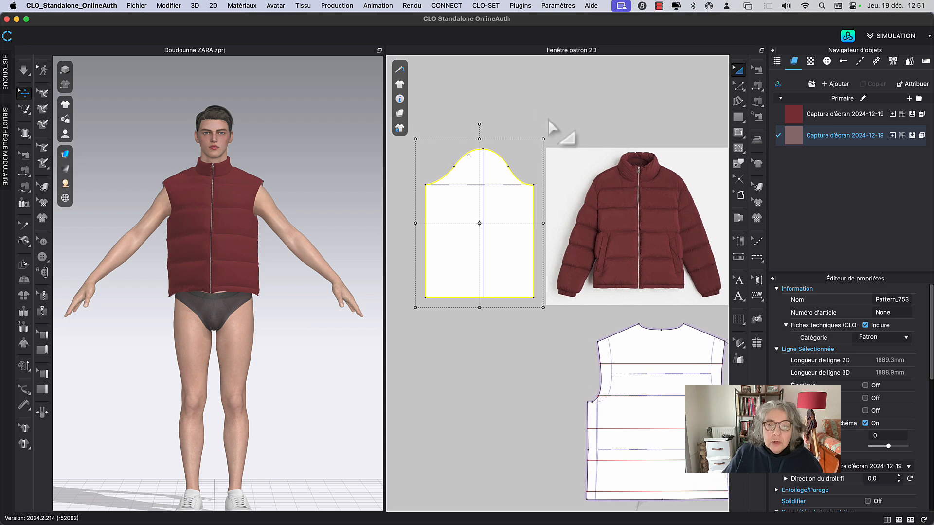
# Narrow the sleeve hem symmetrically to about 350 mm with the Transform Point/Segment tool, tapering both side seams.
pyautogui.scroll(-3, 548, 118)
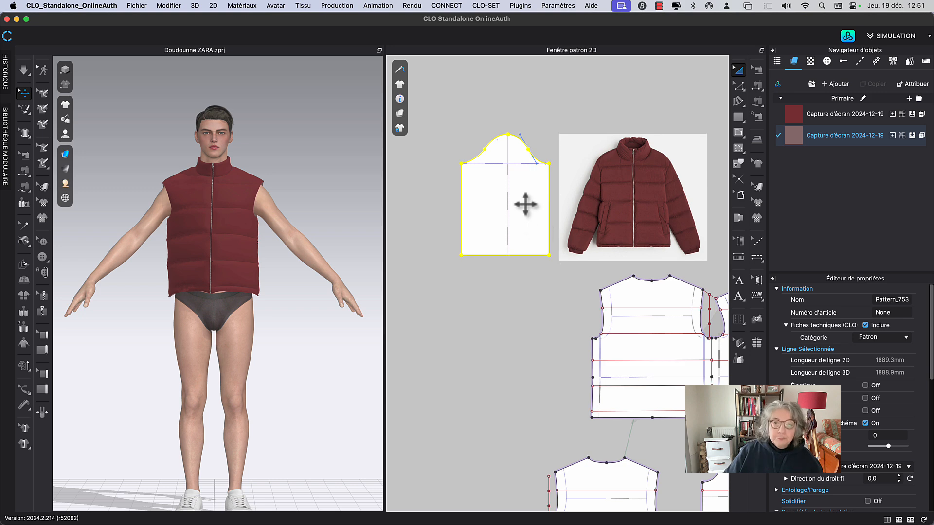
pyautogui.press('z')
pyautogui.click(509, 265)
pyautogui.click(511, 260)
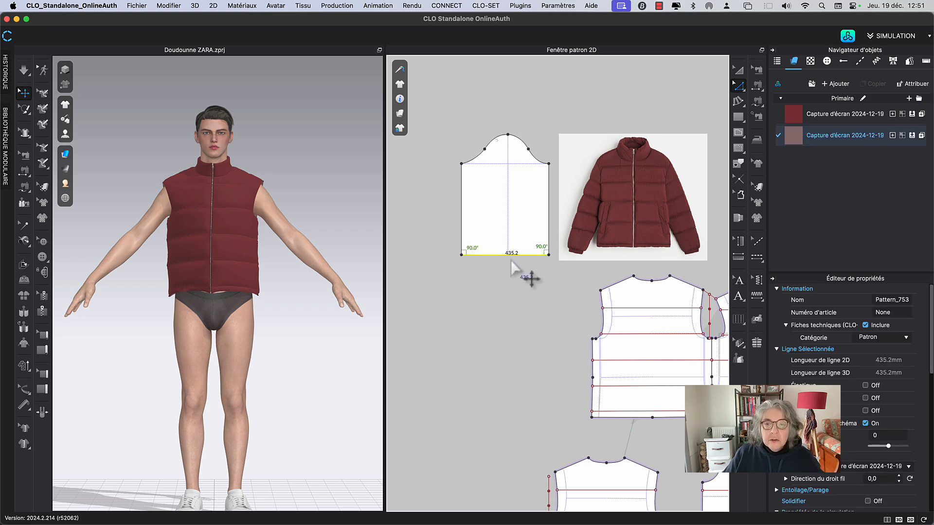
pyautogui.click(742, 88)
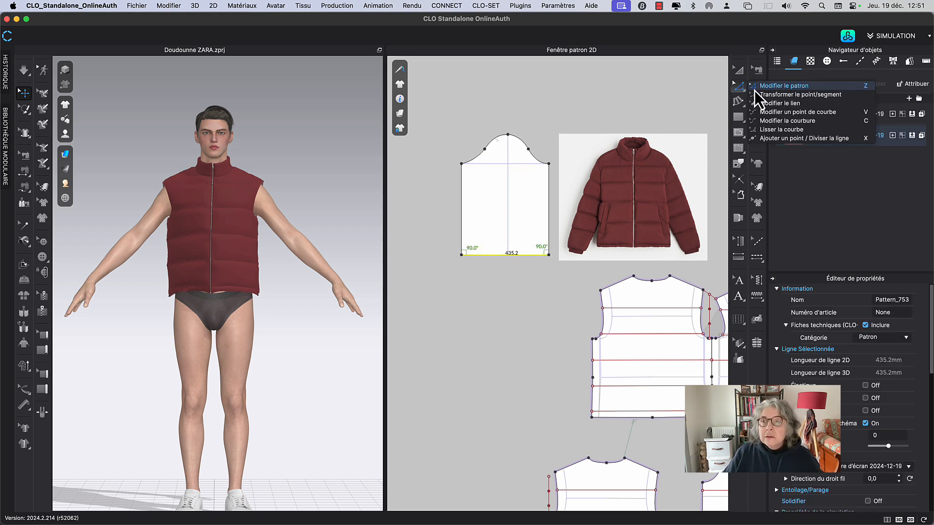
pyautogui.click(761, 94)
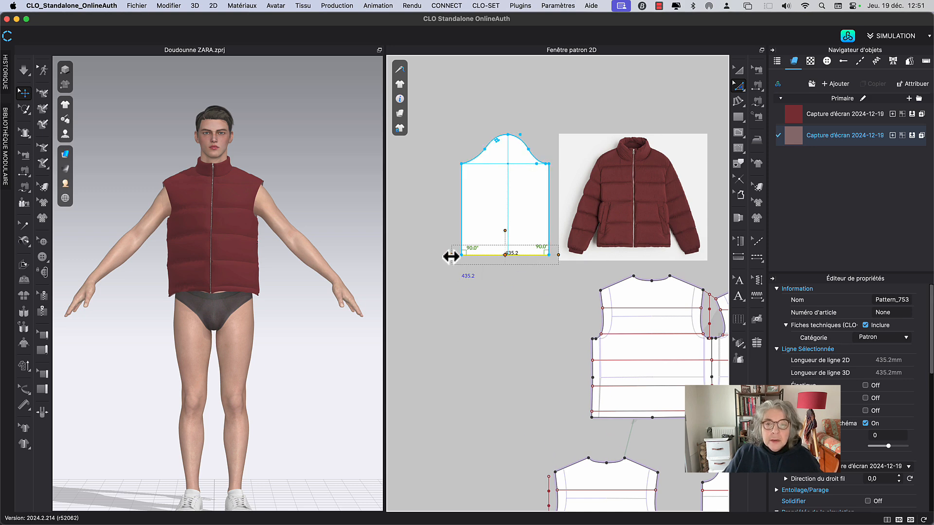
pyautogui.moveTo(452, 254); pyautogui.dragTo(466, 257)
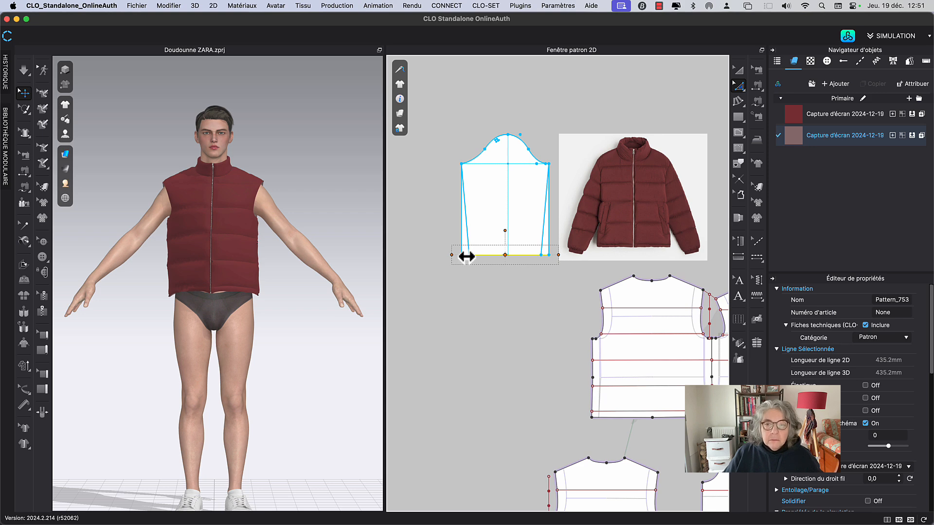
pyautogui.moveTo(467, 257); pyautogui.dragTo(470, 258)
pyautogui.click(737, 70)
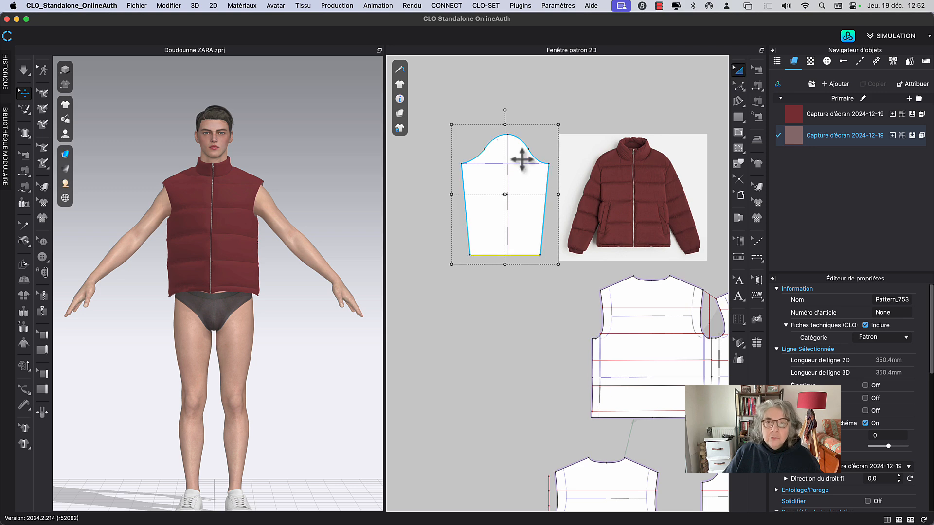
# Move the upper back body pattern away from the fronts, placing it below the sleeve to leave space between them.
pyautogui.scroll(-3, 519, 223)
pyautogui.moveTo(515, 249); pyautogui.dragTo(457, 265, button='middle')
pyautogui.scroll(-2, 406, 272)
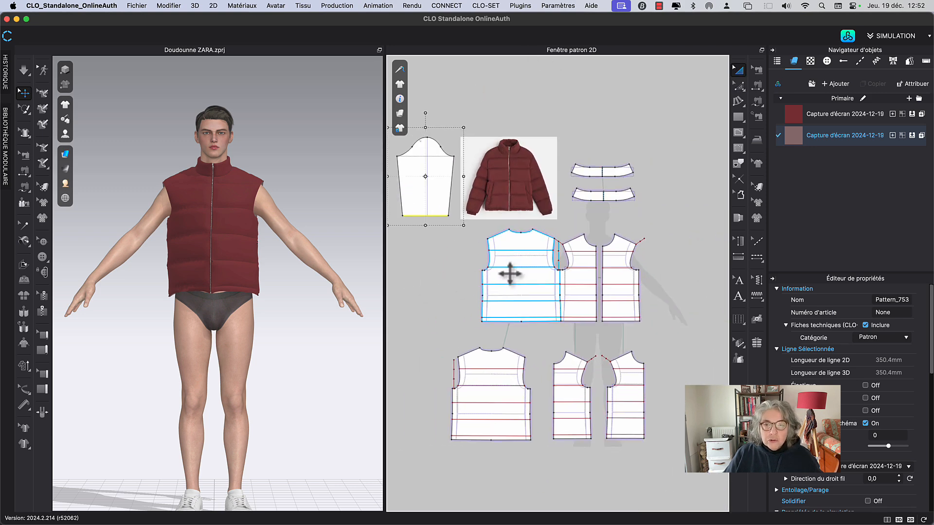
pyautogui.moveTo(513, 276); pyautogui.dragTo(443, 280)
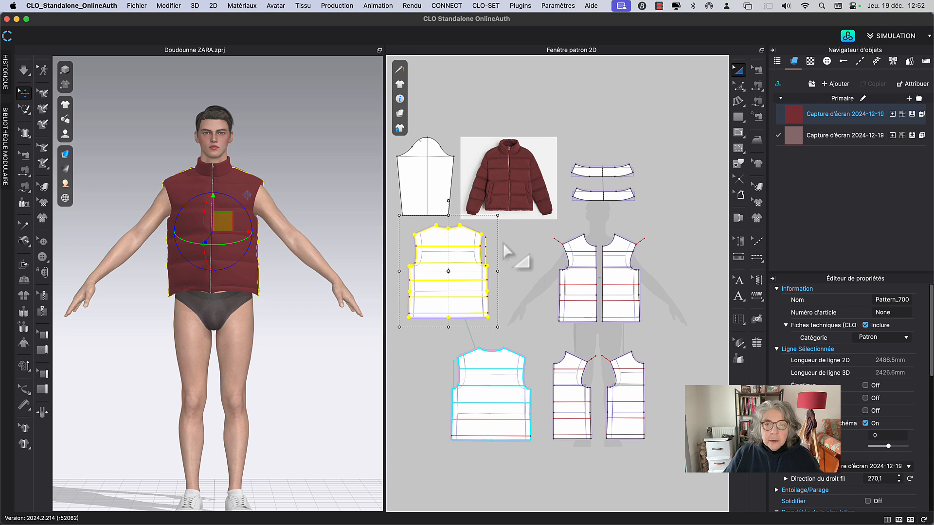
# Delete the stray internal lines projecting from the front shoulders and running beside the back pattern's armhole.
pyautogui.scroll(2, 504, 243)
pyautogui.click(589, 242)
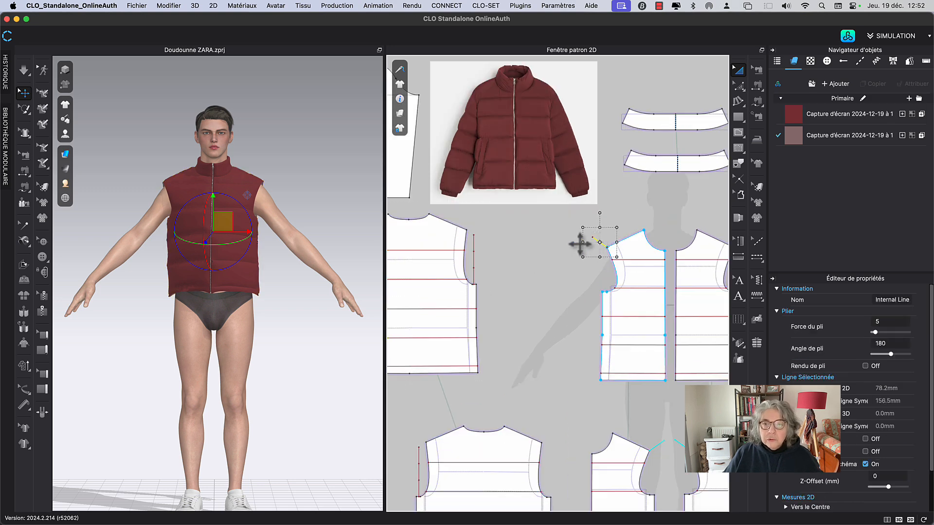
pyautogui.click(475, 268)
pyautogui.press('Delete')
pyautogui.moveTo(528, 269)
pyautogui.mouseDown(button='middle')
pyautogui.moveTo(600, 292)
pyautogui.moveTo(527, 282)
pyautogui.mouseUp(button='middle')
# Place the sleeve between the back and front patterns, with its cap base roughly level with the underarm points.
pyautogui.moveTo(416, 177); pyautogui.dragTo(580, 364)
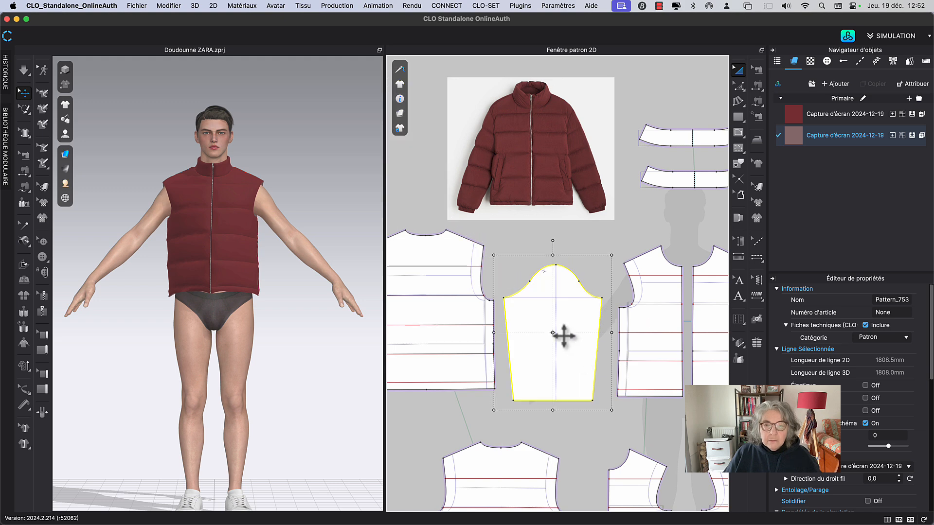
pyautogui.scroll(5, 562, 335)
pyautogui.moveTo(542, 302); pyautogui.dragTo(542, 305)
pyautogui.click(486, 255)
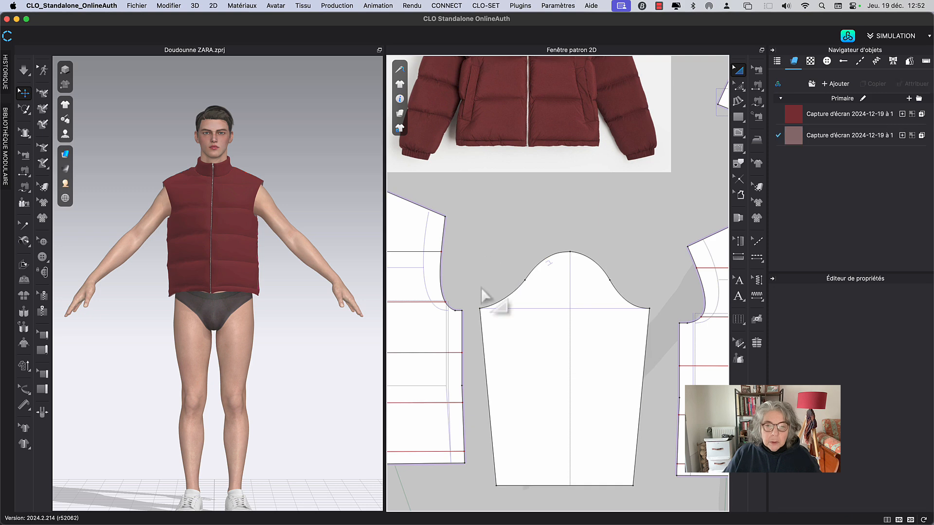
# Draw a horizontal internal line about 28.5 mm long just below the back pattern's underarm edge.
pyautogui.scroll(5, 487, 253)
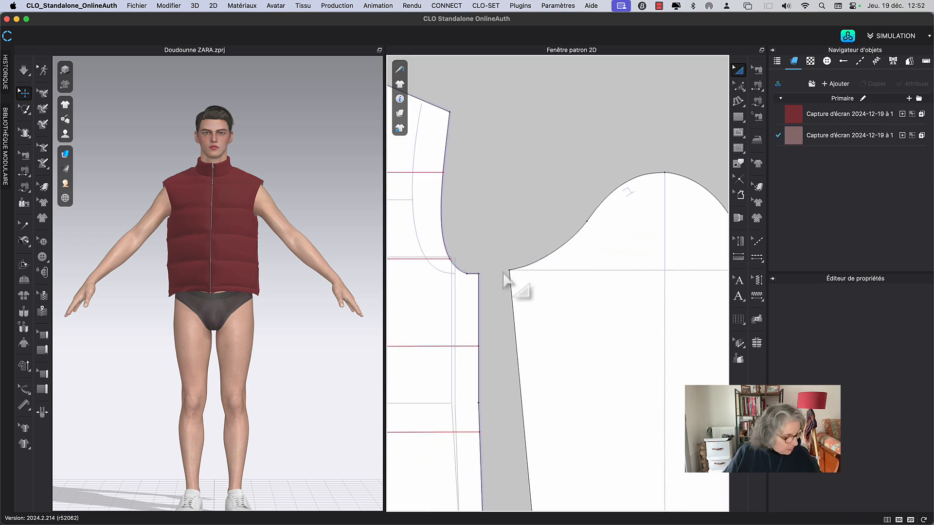
pyautogui.click(546, 302)
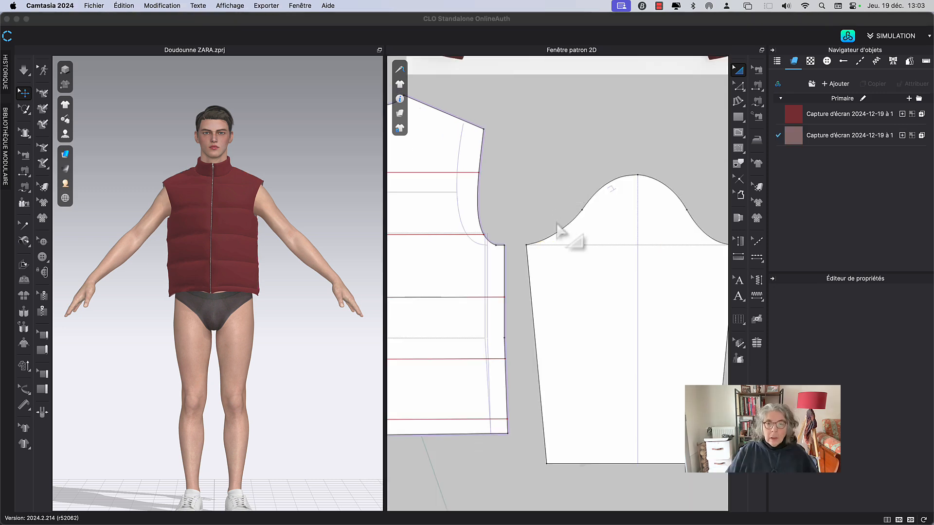
pyautogui.click(559, 228)
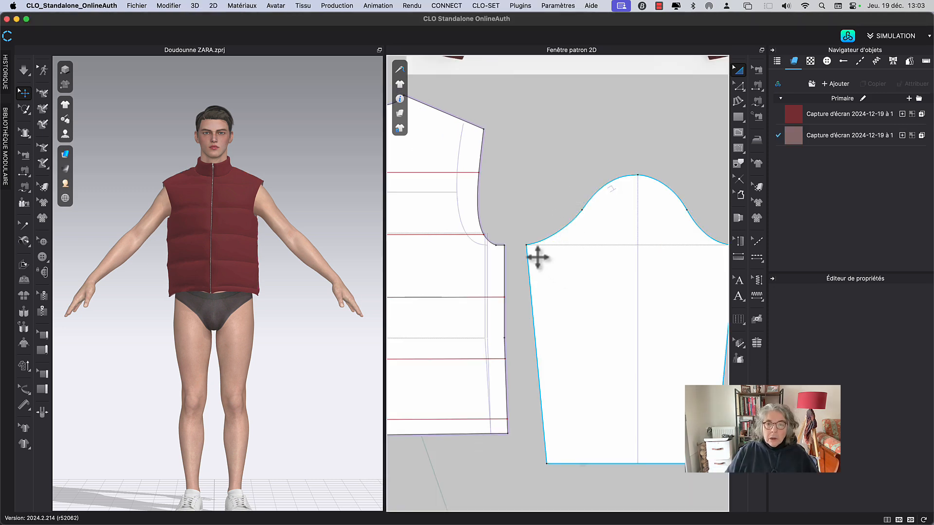
pyautogui.scroll(4, 538, 258)
pyautogui.scroll(2, 538, 256)
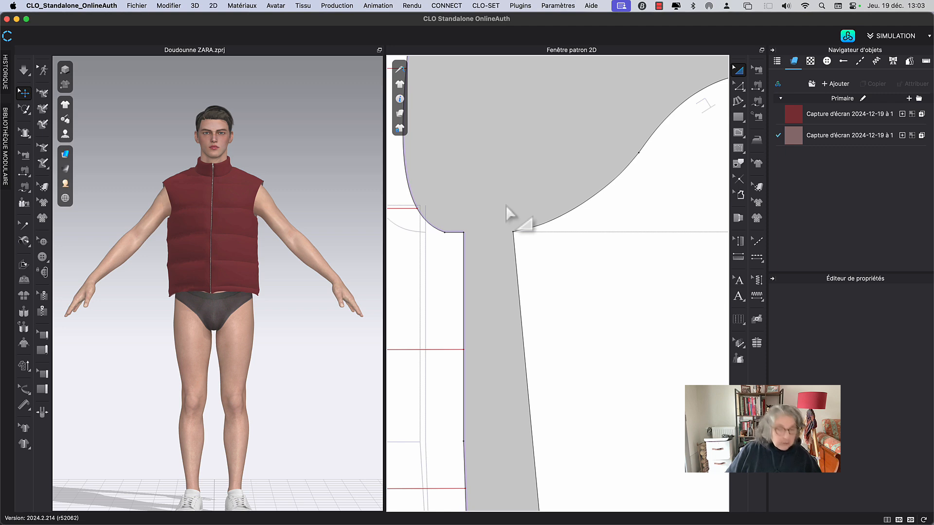
pyautogui.press('s')
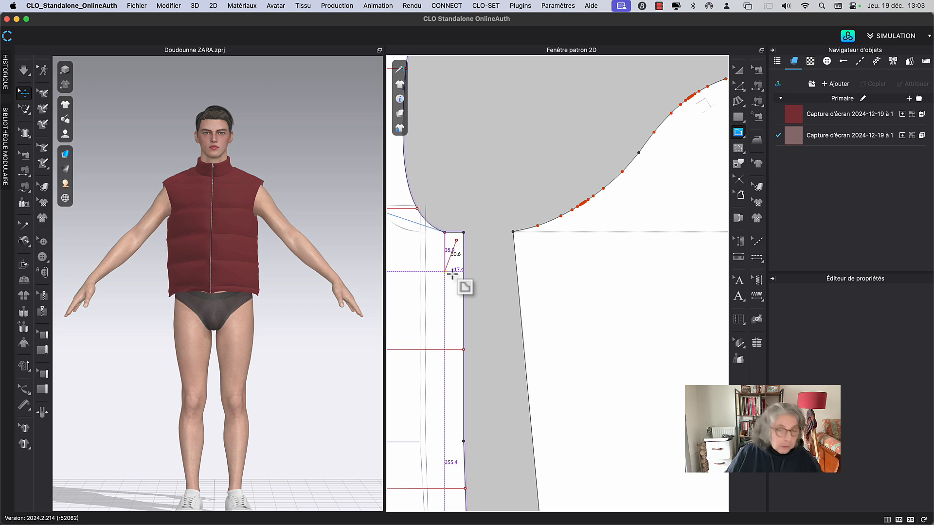
pyautogui.doubleClick(427, 240)
pyautogui.press('z')
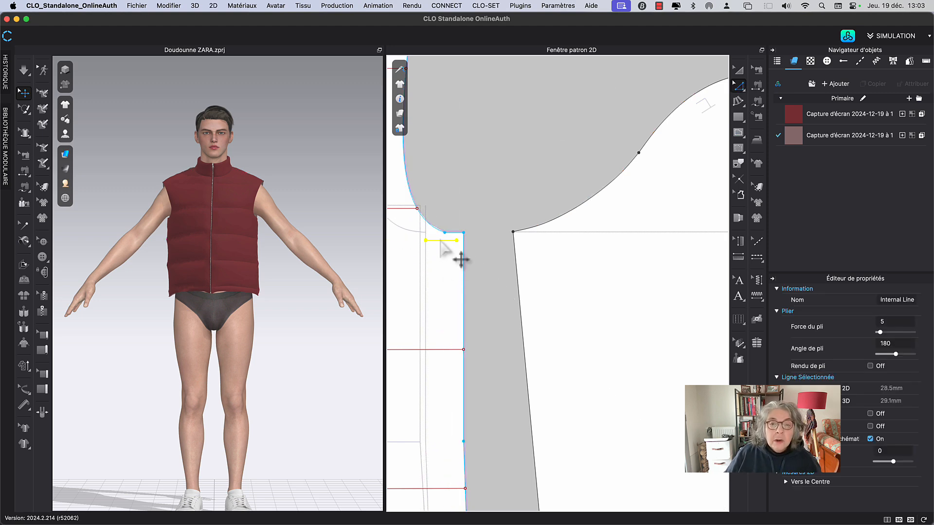
# Try to move the short internal line onto the back's underarm edge so it extends past the side seam.
pyautogui.moveTo(441, 236); pyautogui.dragTo(468, 239)
pyautogui.scroll(5, 464, 236)
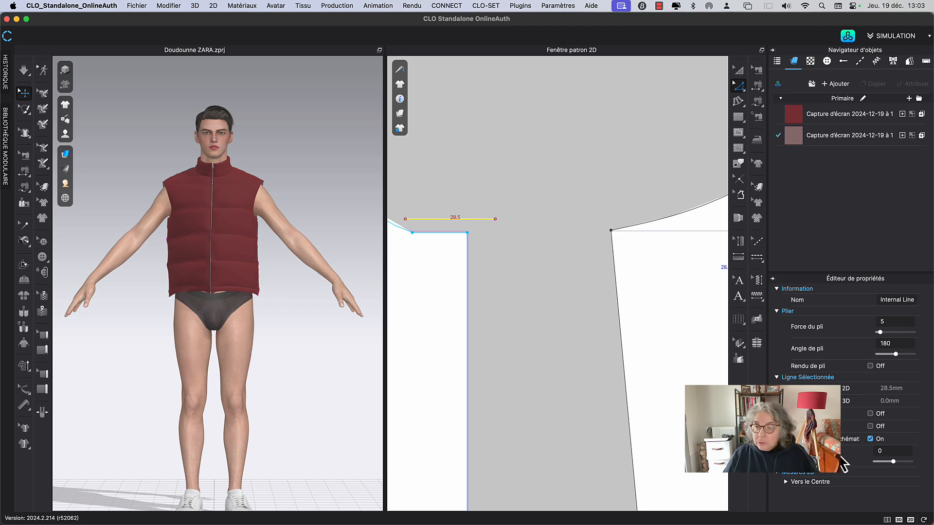
pyautogui.click(584, 202)
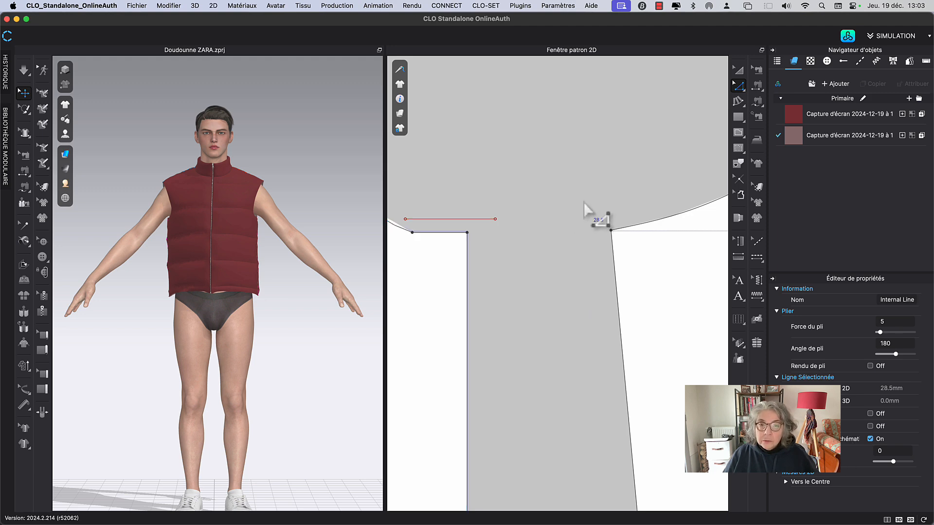
# Turn off snapping to the 2D grid in the grid properties.
pyautogui.click(549, 6)
pyautogui.moveTo(572, 82)
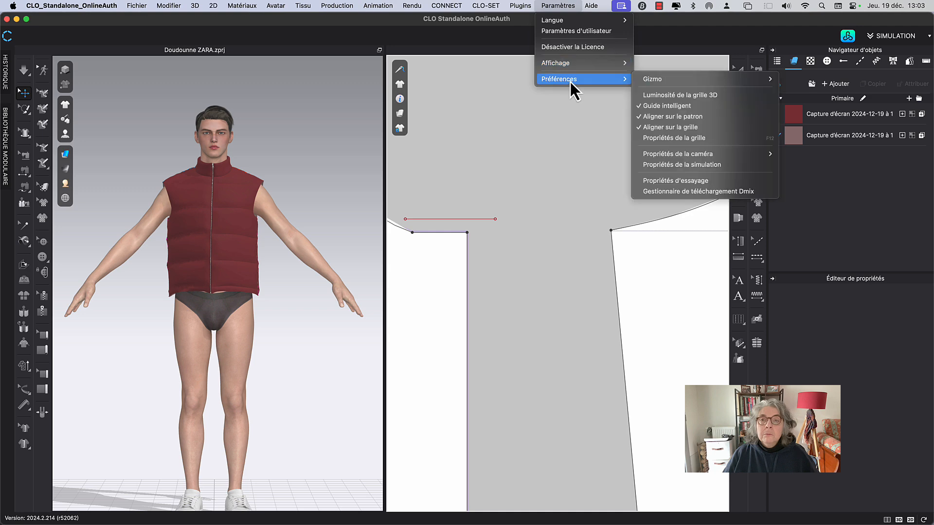
pyautogui.click(677, 138)
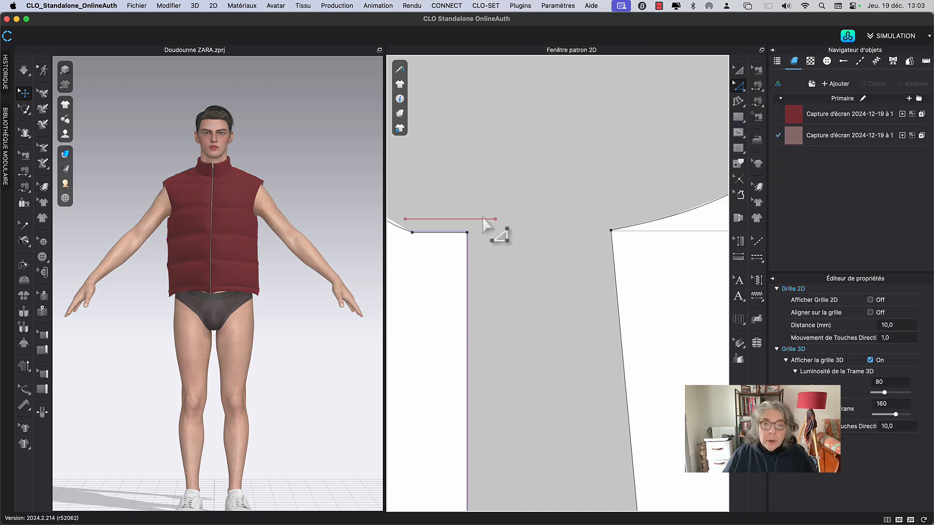
# Align the internal line with the back's underarm edge and stretch it to about 60 mm, reaching the sleeve's underarm corner.
pyautogui.moveTo(483, 222); pyautogui.dragTo(505, 238)
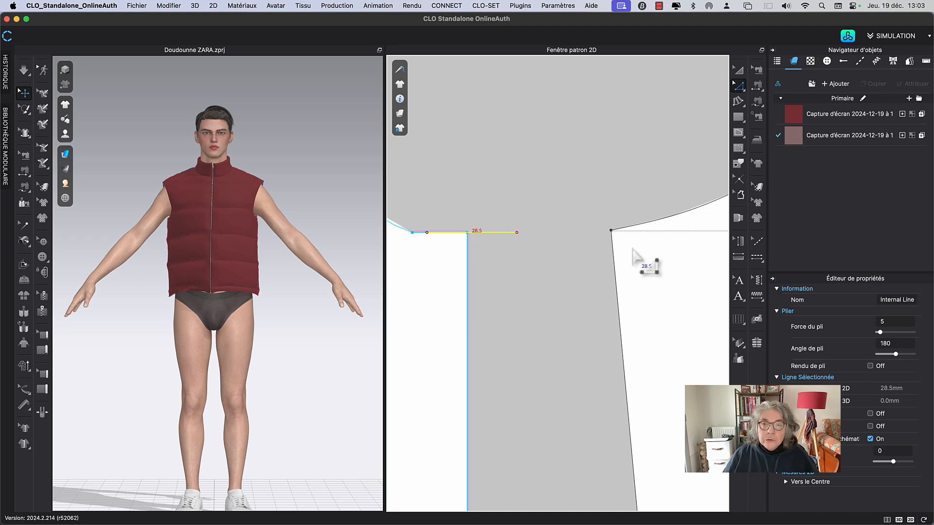
pyautogui.click(740, 71)
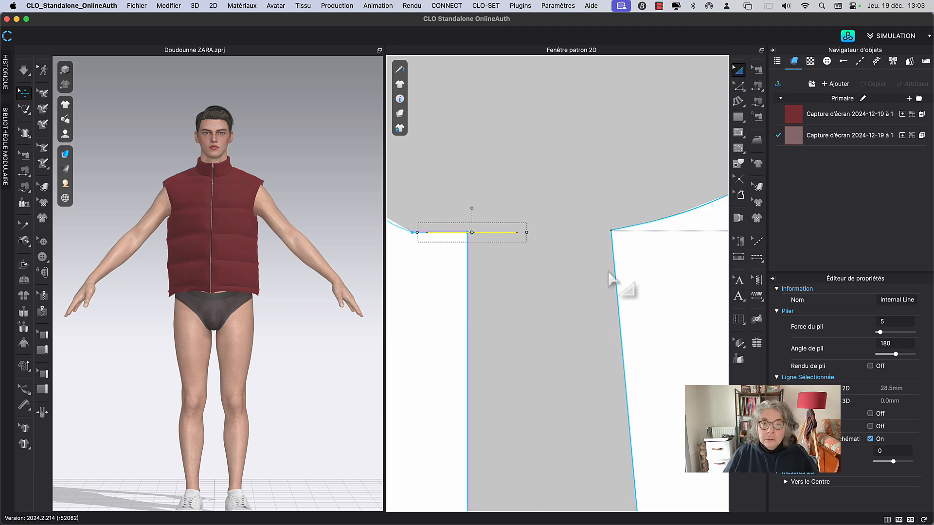
pyautogui.moveTo(525, 233); pyautogui.dragTo(623, 235)
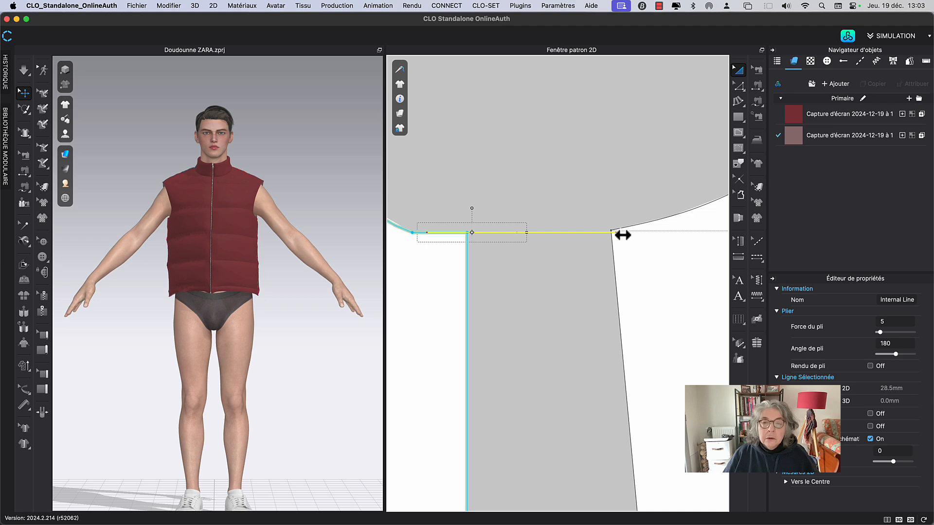
pyautogui.scroll(3, 507, 209)
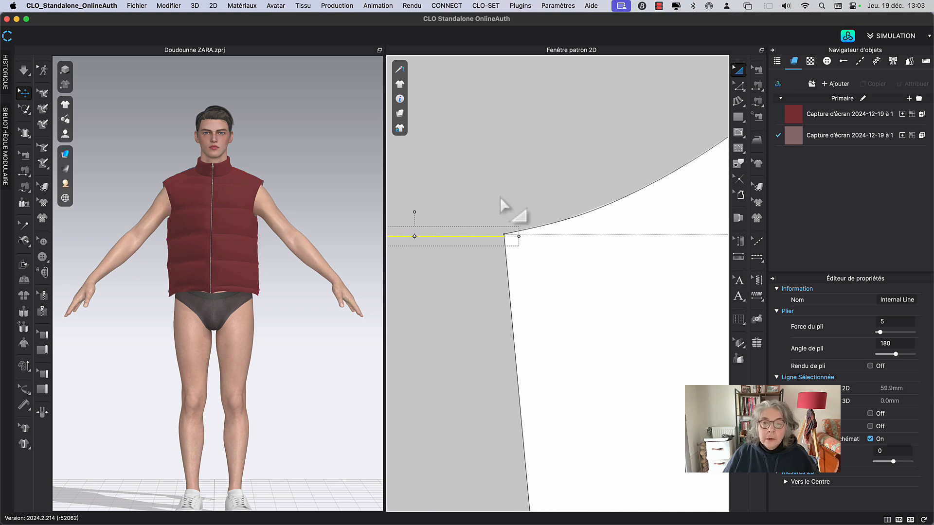
# Lower the sleeve slightly so its underarm corner sits exactly on the horizontal guide line from the back.
pyautogui.click(510, 224)
pyautogui.scroll(3, 558, 221)
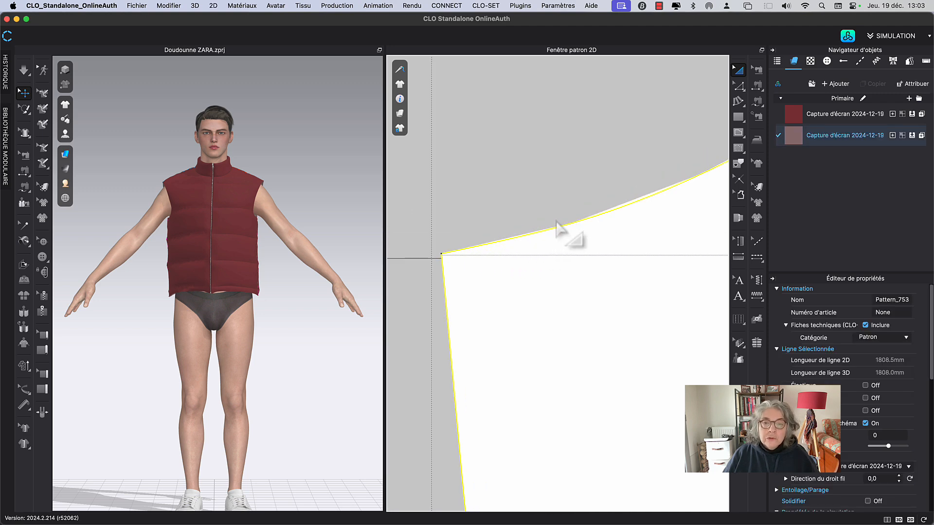
pyautogui.moveTo(566, 249); pyautogui.dragTo(565, 250)
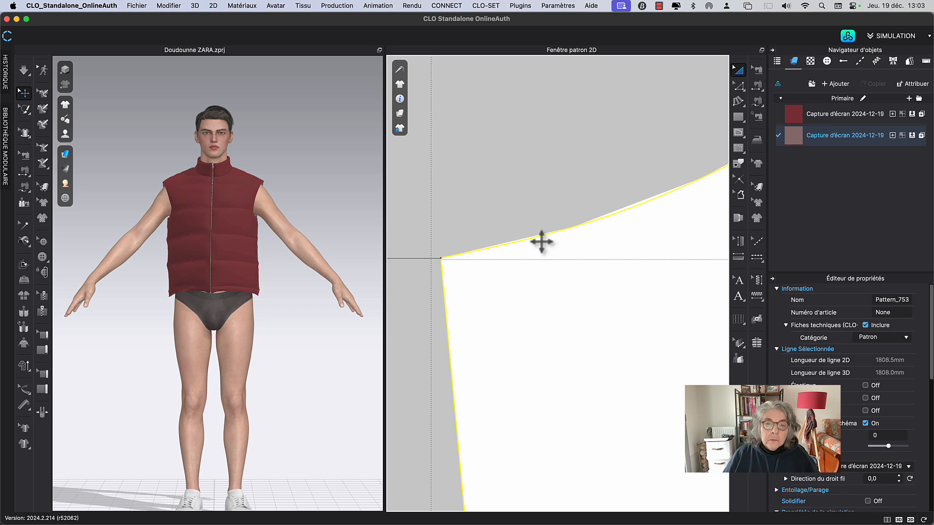
pyautogui.click(513, 228)
pyautogui.scroll(-5, 420, 240)
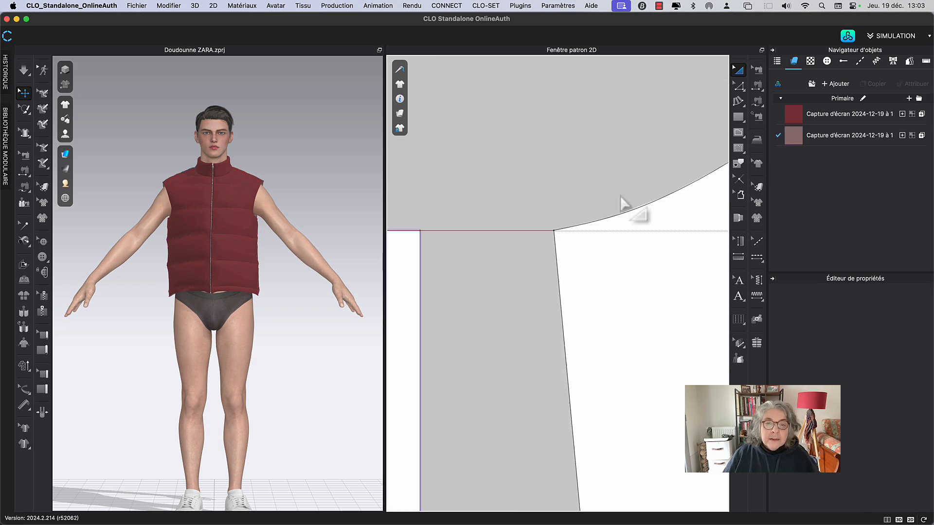
# Delete the horizontal guide line between the back pattern and the sleeve.
pyautogui.click(591, 207)
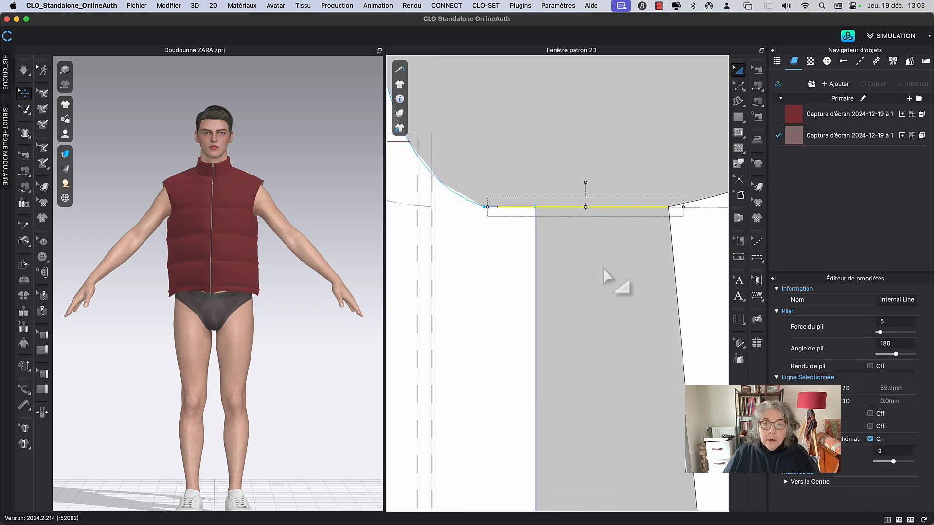
pyautogui.press('Delete')
pyautogui.scroll(-5, 606, 230)
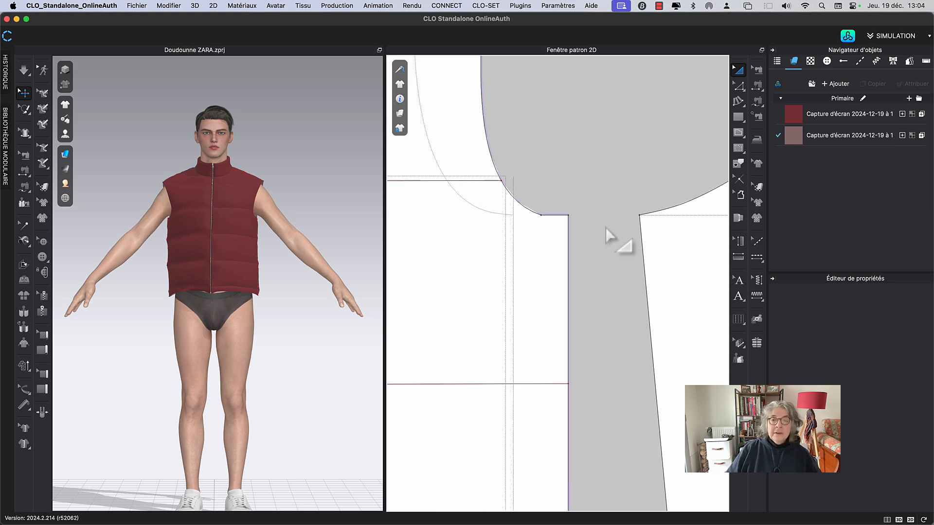
pyautogui.scroll(-10, 623, 284)
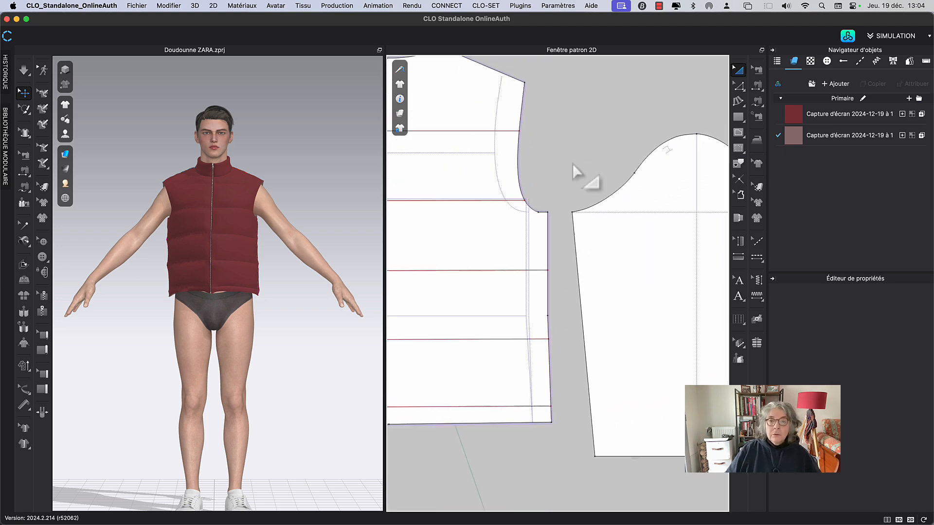
pyautogui.moveTo(577, 153); pyautogui.dragTo(500, 245, button='middle')
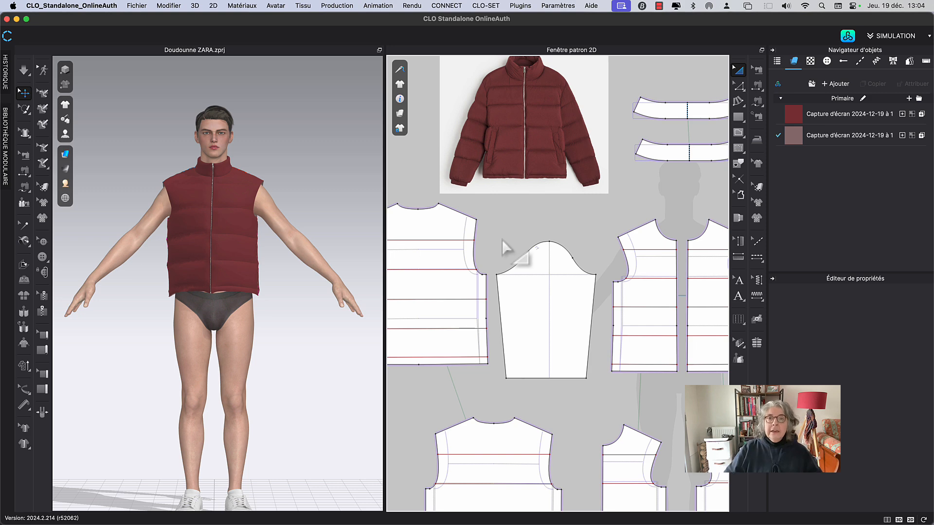
pyautogui.click(560, 5)
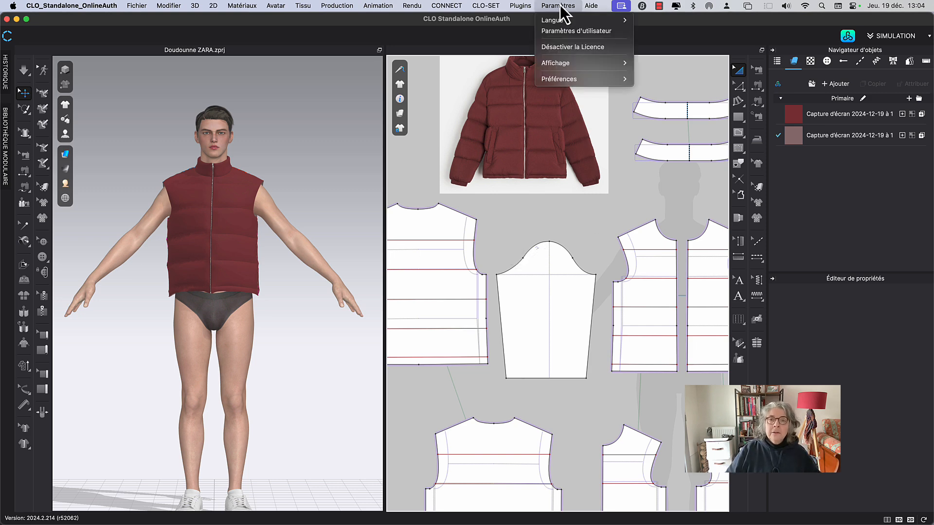
pyautogui.moveTo(567, 85)
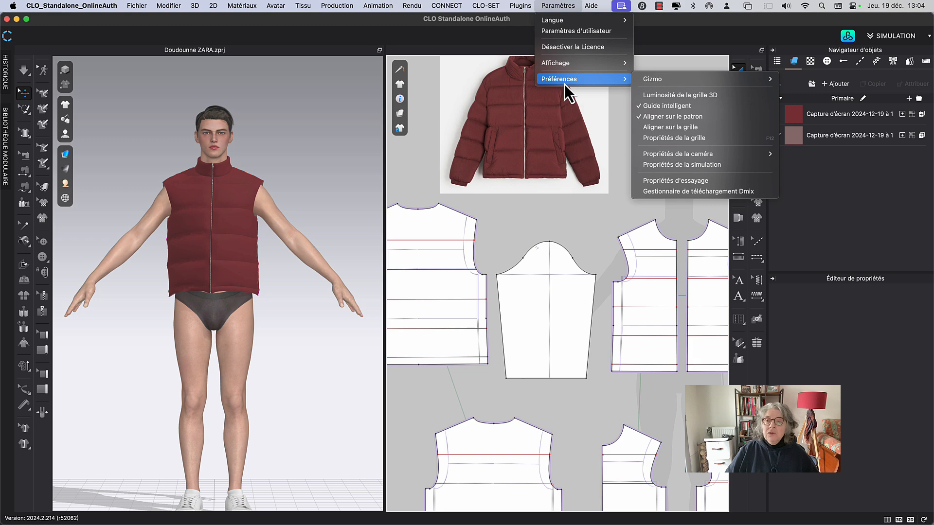
pyautogui.click(660, 71)
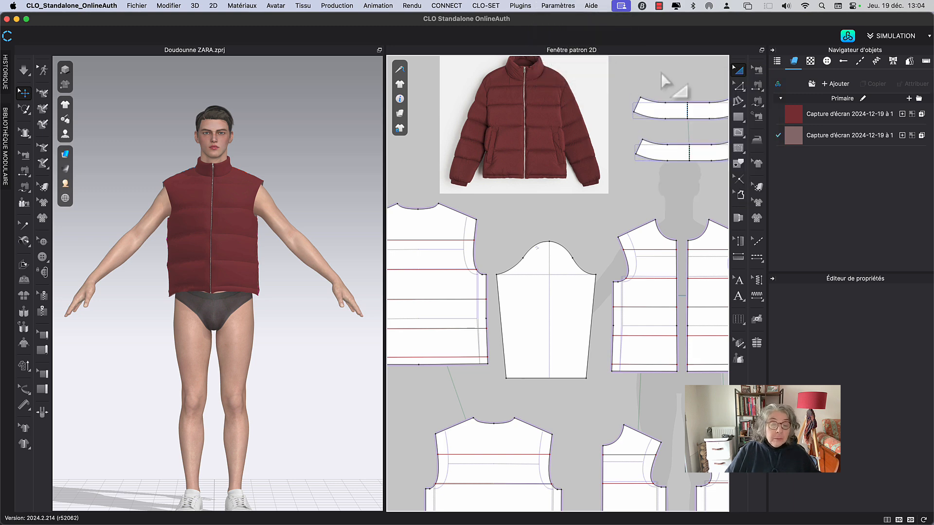
# Show the rulers in the 2D pattern window and place a horizontal guide line at the back's underarm level.
pyautogui.click(400, 85)
pyautogui.moveTo(402, 100)
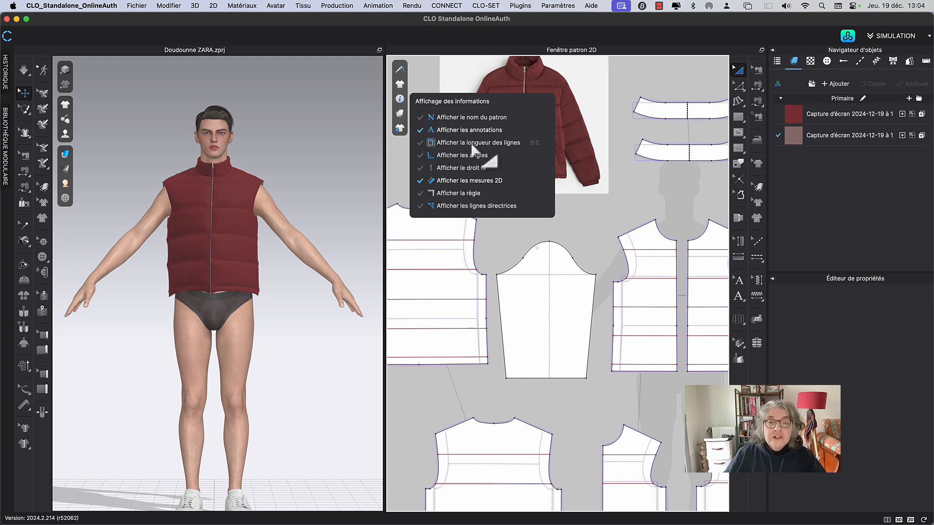
pyautogui.click(466, 194)
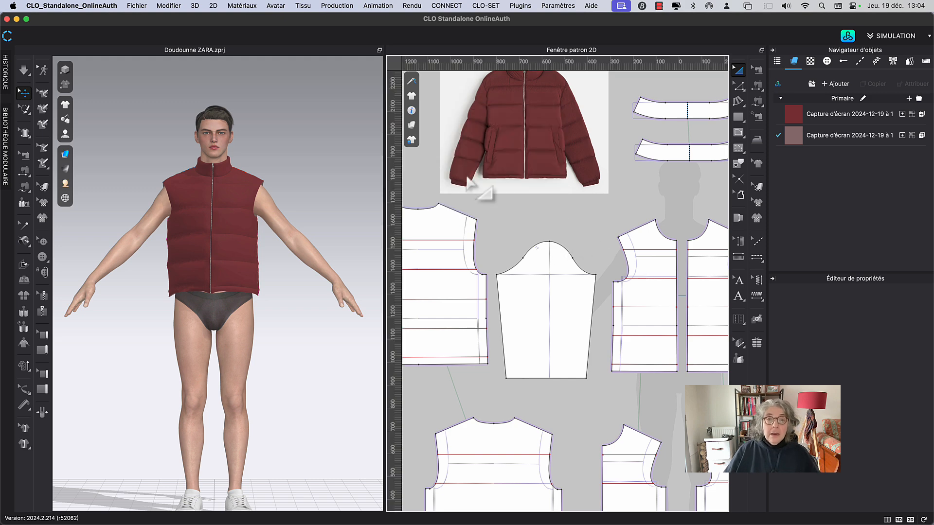
pyautogui.moveTo(481, 77); pyautogui.dragTo(489, 277)
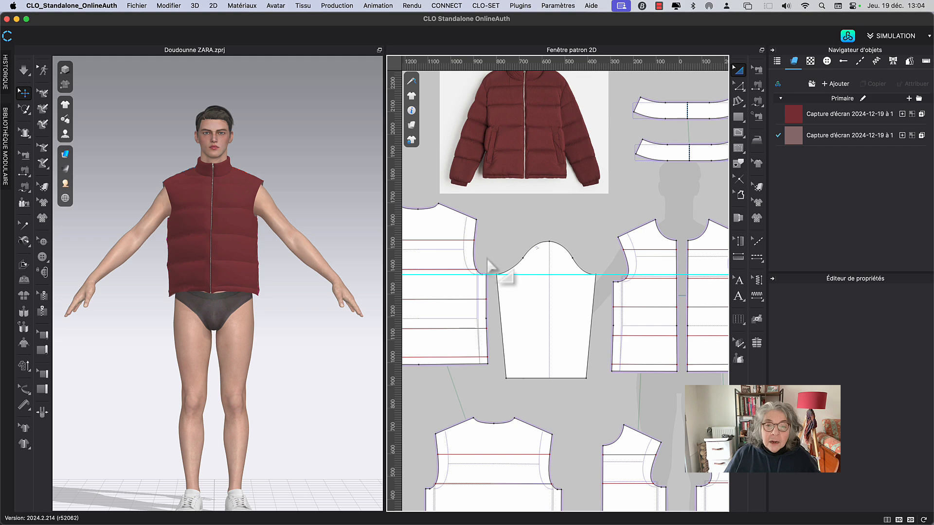
# Move the sleeve vertically so its underarm corner sits exactly on the horizontal guide line.
pyautogui.scroll(6, 490, 264)
pyautogui.moveTo(498, 280); pyautogui.dragTo(583, 150, button='middle')
pyautogui.scroll(6, 591, 185)
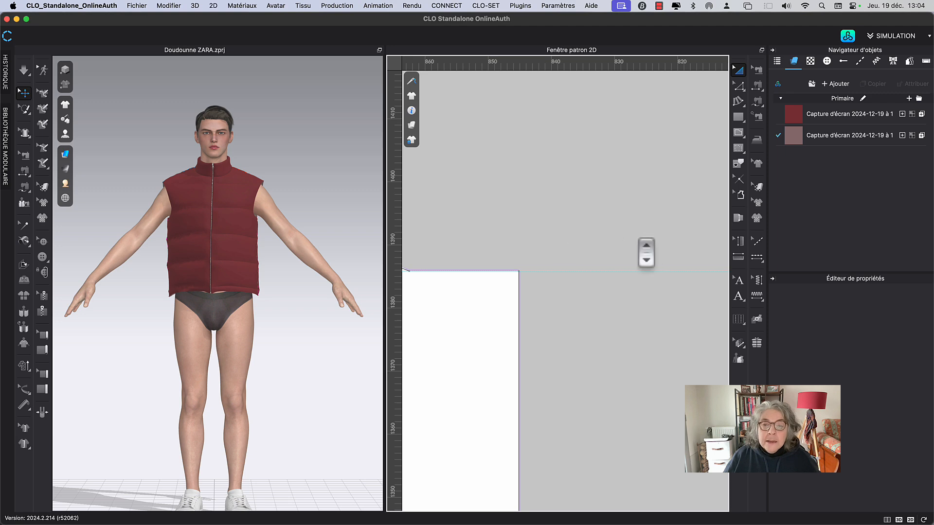
pyautogui.scroll(-4, 647, 254)
pyautogui.moveTo(654, 285); pyautogui.dragTo(430, 290, button='middle')
pyautogui.scroll(6, 464, 281)
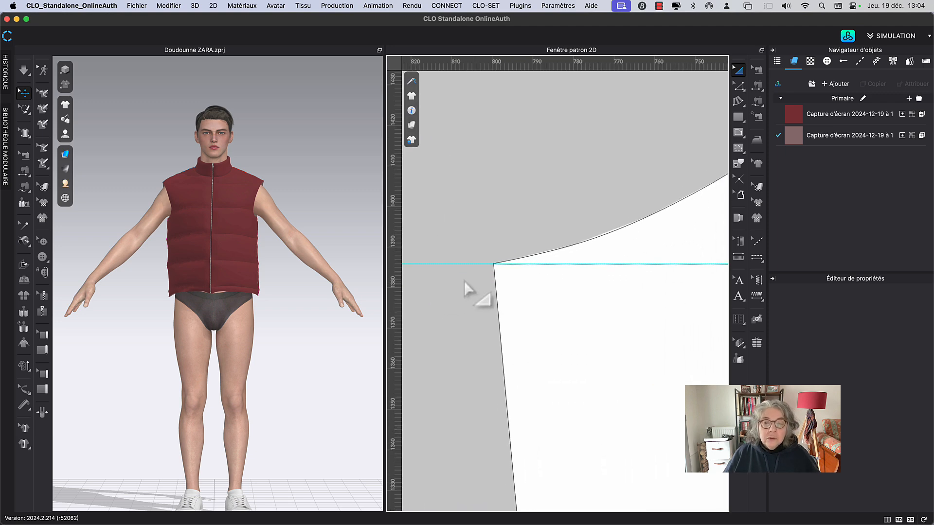
pyautogui.scroll(2, 492, 271)
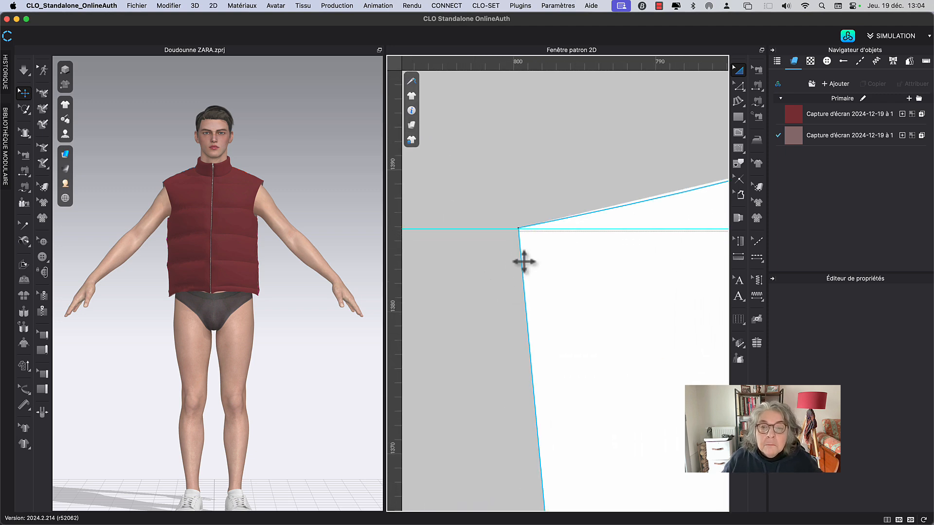
pyautogui.click(542, 250)
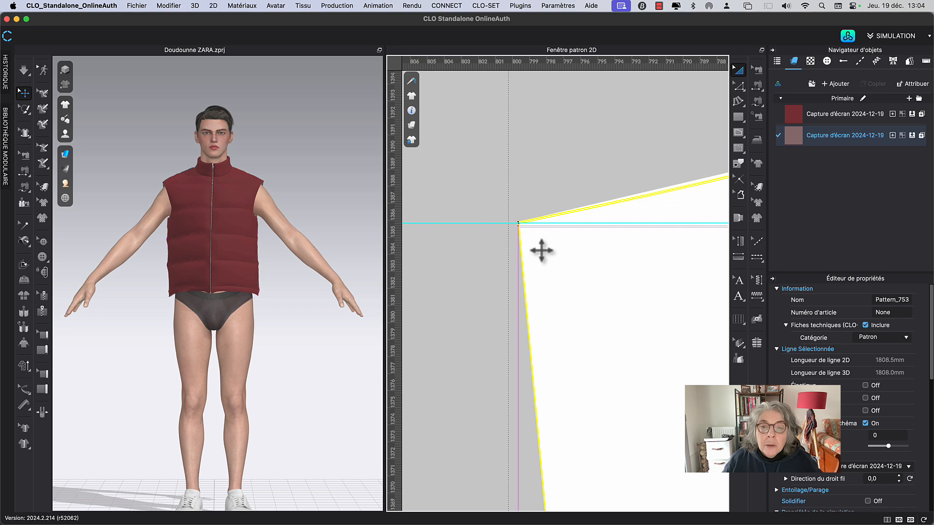
pyautogui.click(534, 188)
pyautogui.click(580, 247)
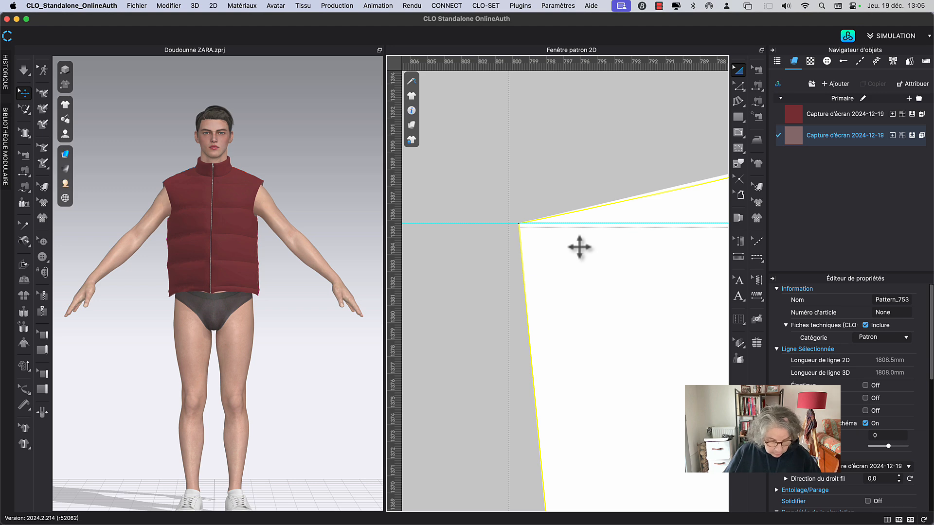
pyautogui.press('Up')
pyautogui.moveTo(568, 203); pyautogui.dragTo(572, 224)
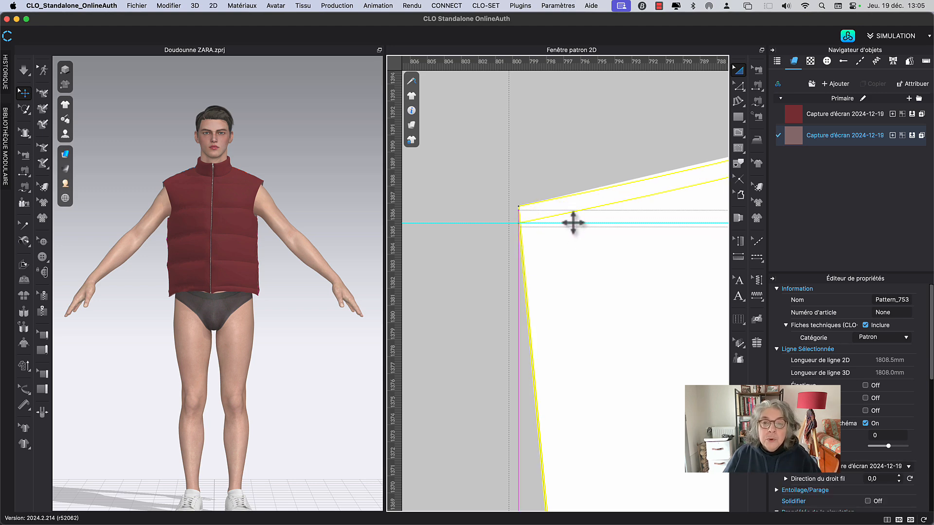
pyautogui.moveTo(573, 223); pyautogui.dragTo(573, 223)
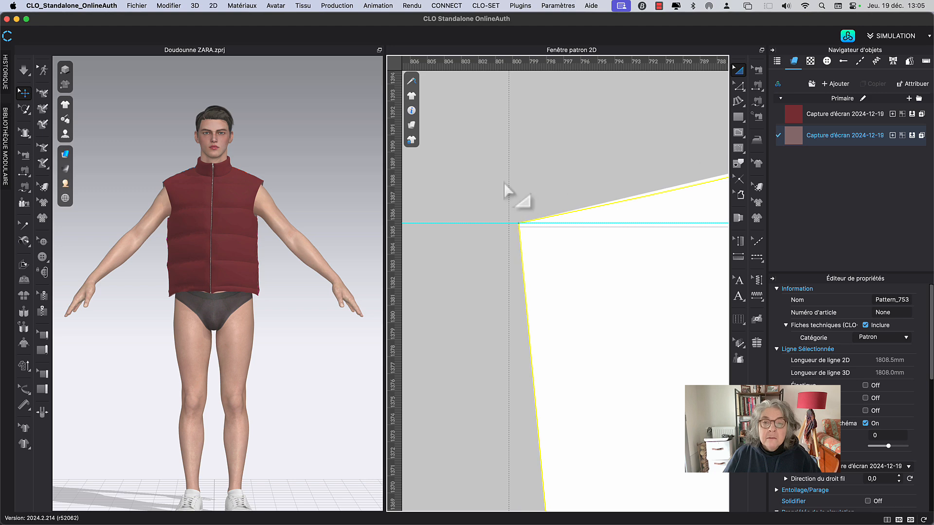
pyautogui.click(448, 178)
# Check the guide line against the back and sleeve underarm corners, and delete this guide line.
pyautogui.scroll(-10, 453, 180)
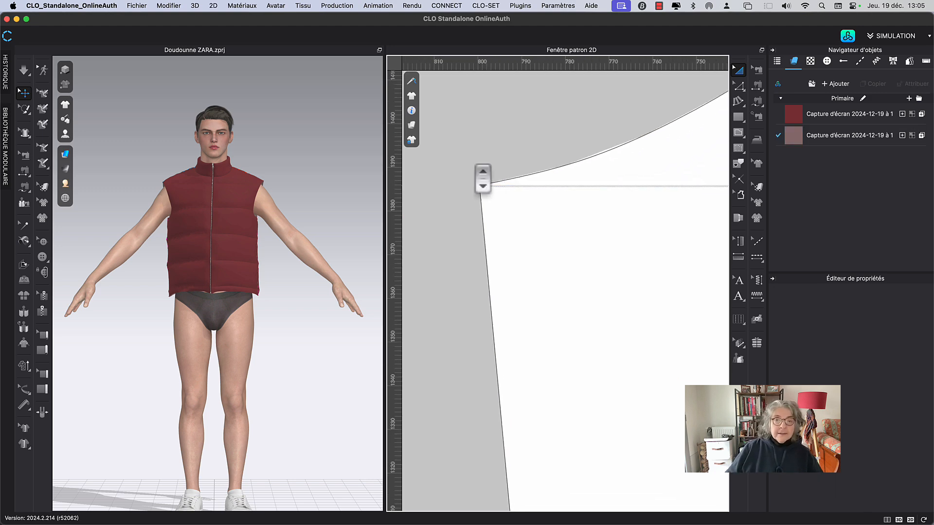
pyautogui.scroll(-2, 465, 136)
pyautogui.moveTo(465, 136); pyautogui.dragTo(636, 197, button='middle')
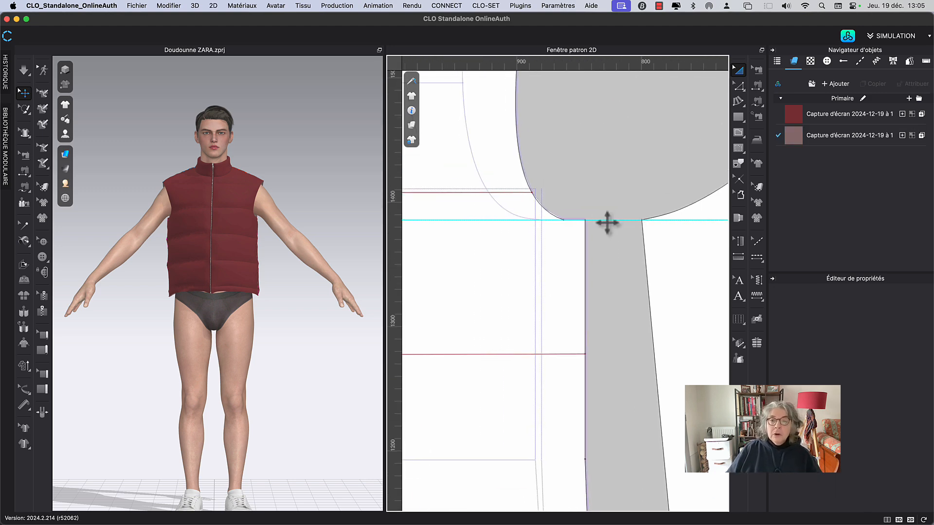
pyautogui.scroll(-5, 611, 185)
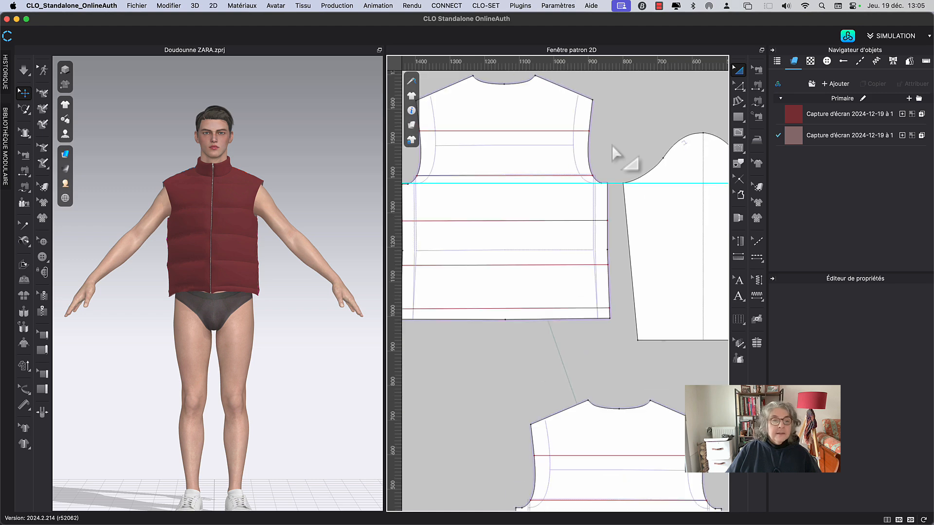
pyautogui.moveTo(612, 145); pyautogui.dragTo(538, 273, button='middle')
pyautogui.scroll(-2, 577, 194)
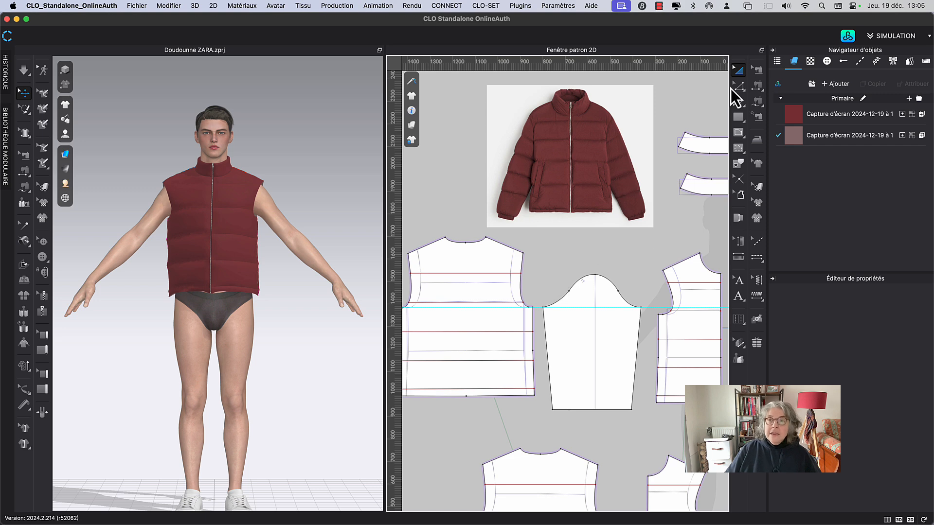
pyautogui.rightClick(579, 309)
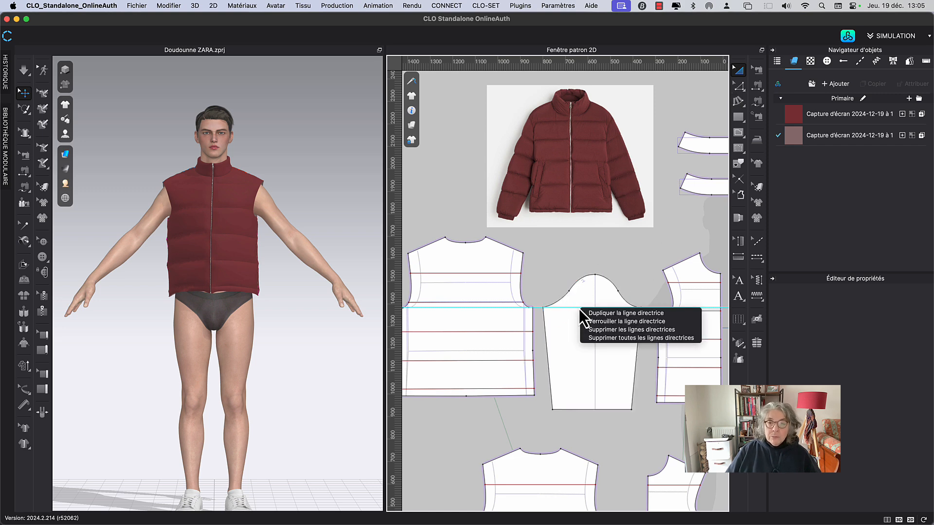
pyautogui.click(628, 330)
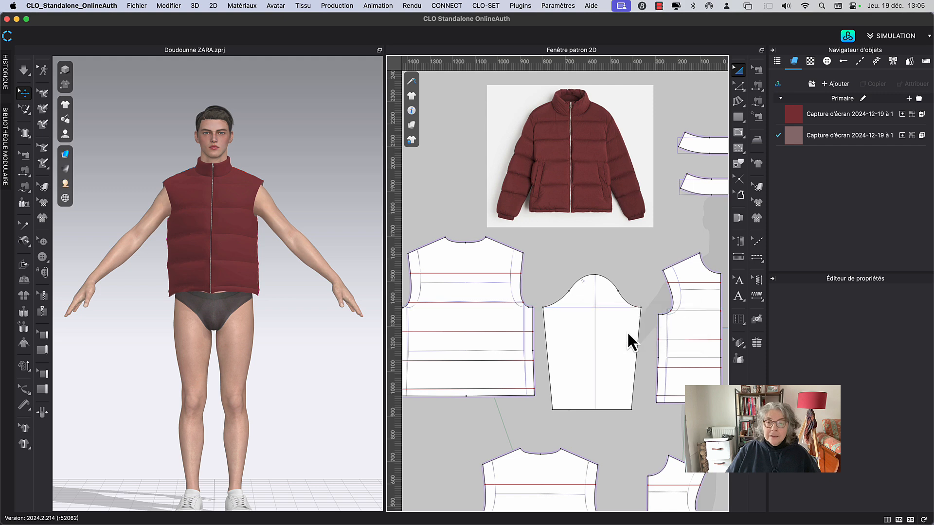
# Free-sew the back armhole from underarm to shoulder onto the back half of the sleeve cap, ending at the cap's peak.
pyautogui.moveTo(569, 275); pyautogui.dragTo(574, 278, button='middle')
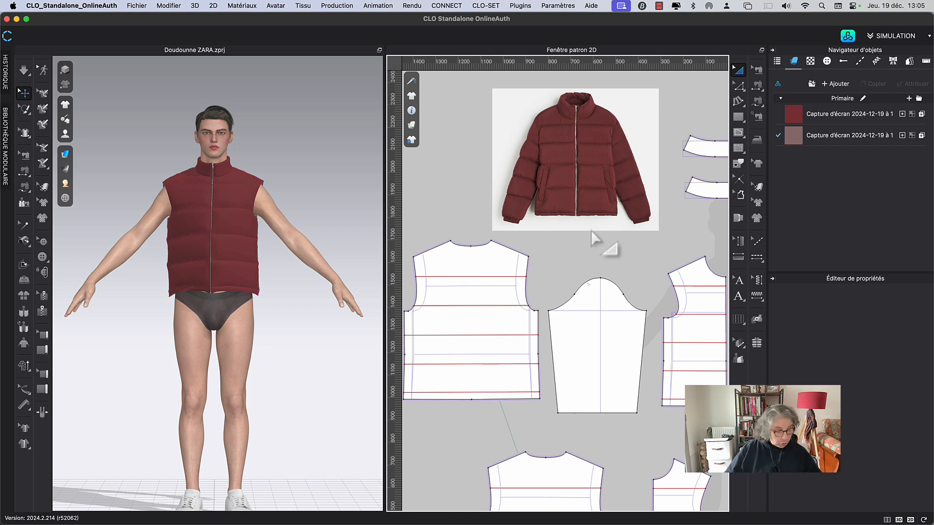
pyautogui.click(525, 267)
pyautogui.press('m')
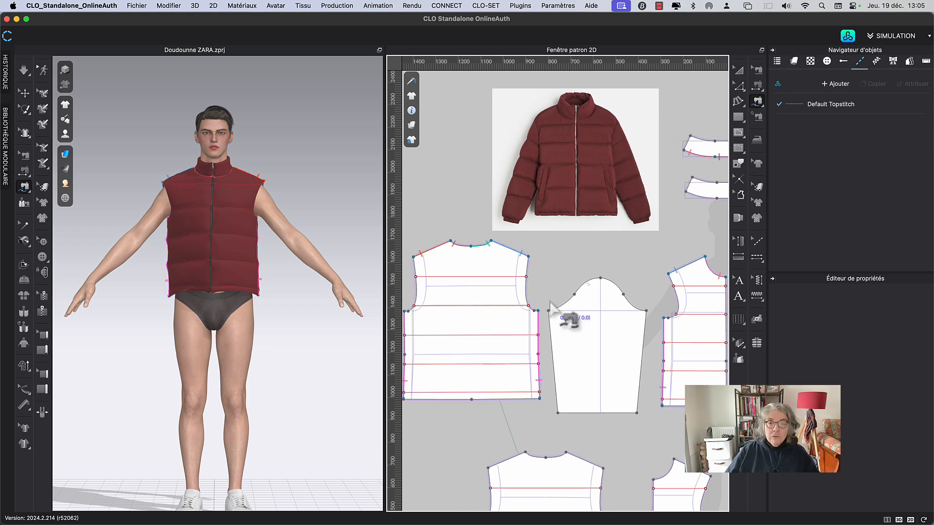
pyautogui.click(538, 311)
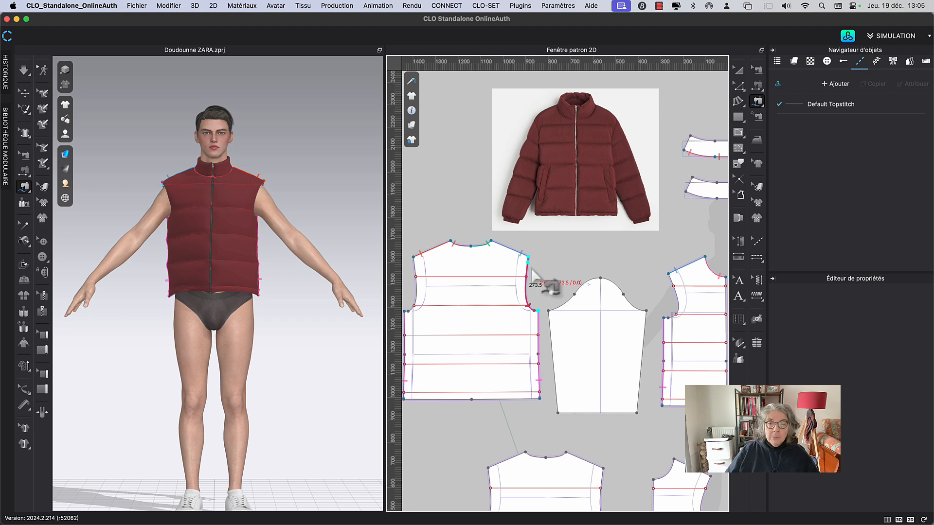
pyautogui.click(529, 257)
pyautogui.click(548, 310)
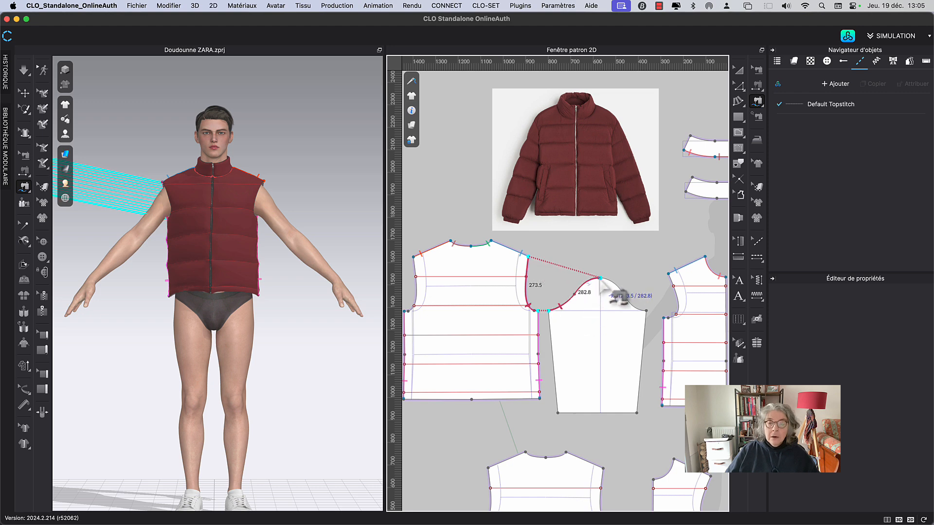
pyautogui.click(600, 278)
# Free-sew the adjacent front's armhole from underarm to shoulder onto the front half of the sleeve cap.
pyautogui.moveTo(644, 254); pyautogui.dragTo(536, 269, button='middle')
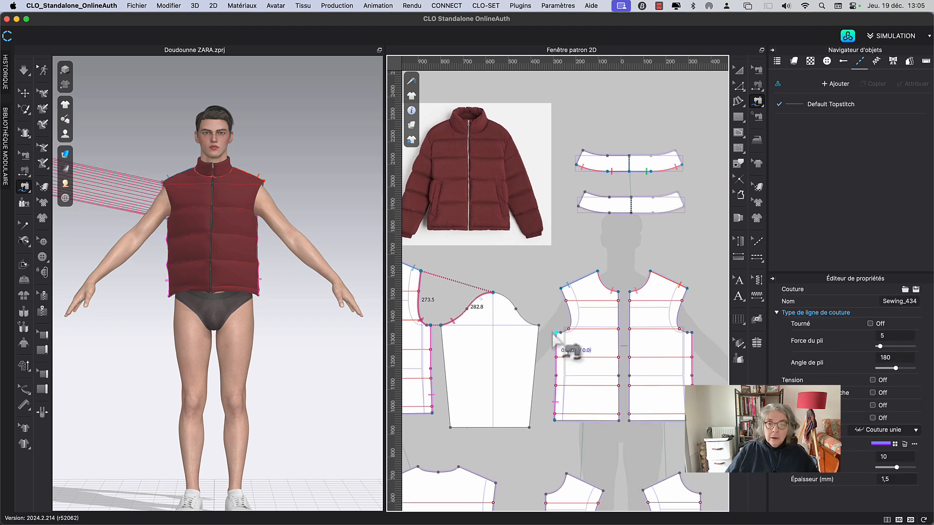
pyautogui.click(562, 288)
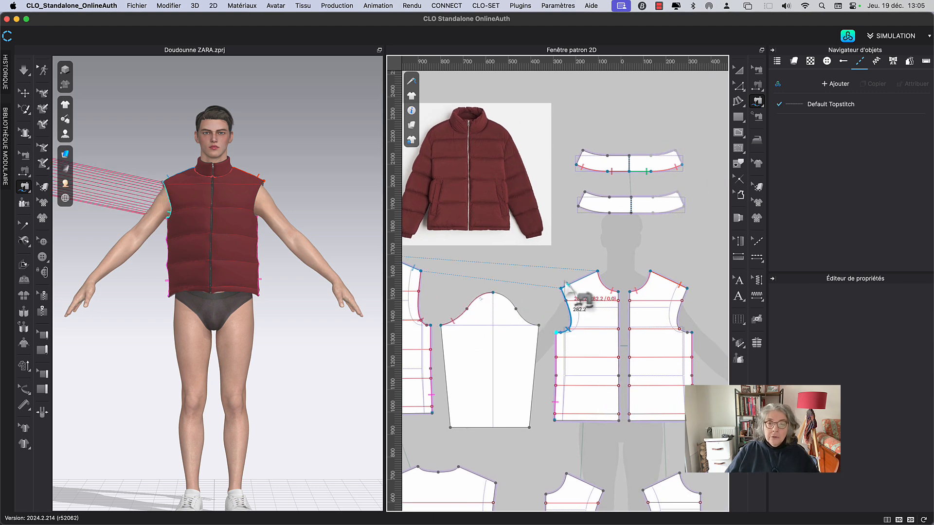
pyautogui.click(539, 325)
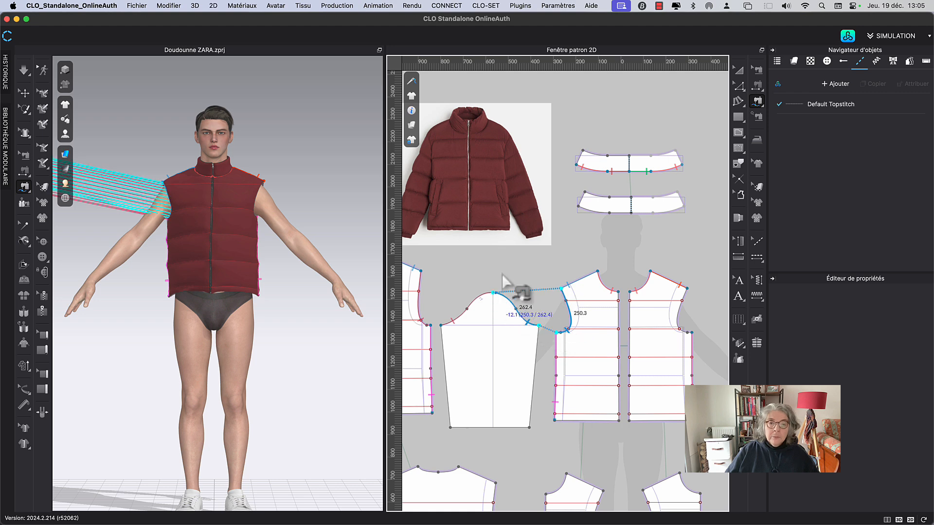
pyautogui.click(502, 276)
# Display the avatar's arrangement points and place the sleeve around its right arm using the outer arm point.
pyautogui.click(739, 70)
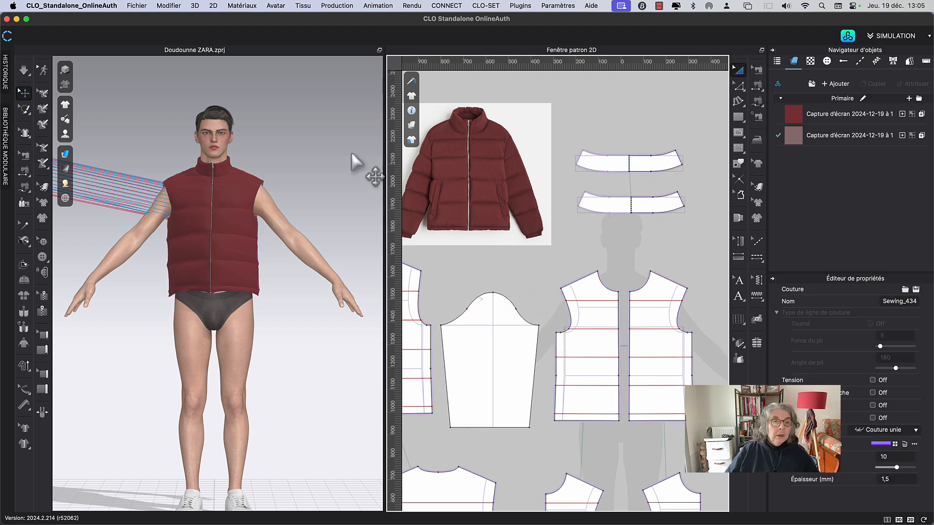
pyautogui.hotkey('shift', 'f')
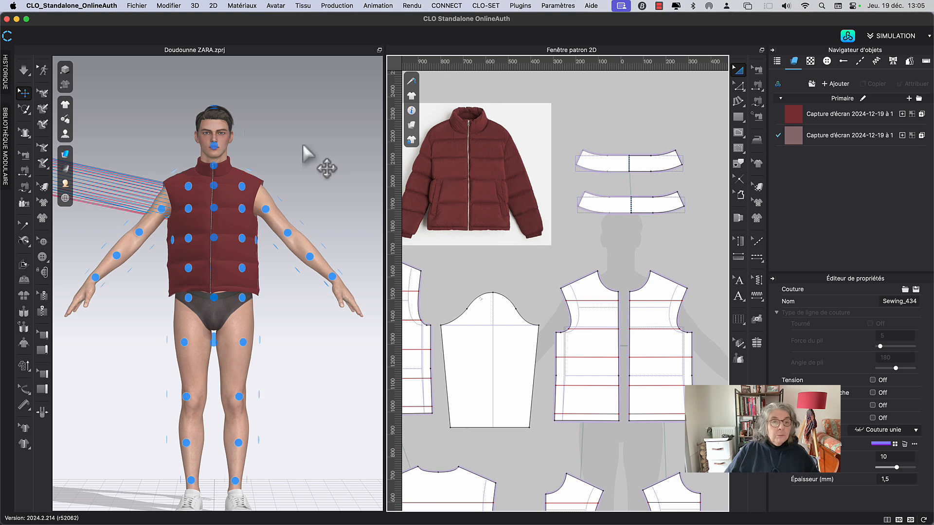
pyautogui.moveTo(324, 145); pyautogui.dragTo(509, 176, button='middle')
pyautogui.moveTo(294, 332); pyautogui.dragTo(329, 341, button='right')
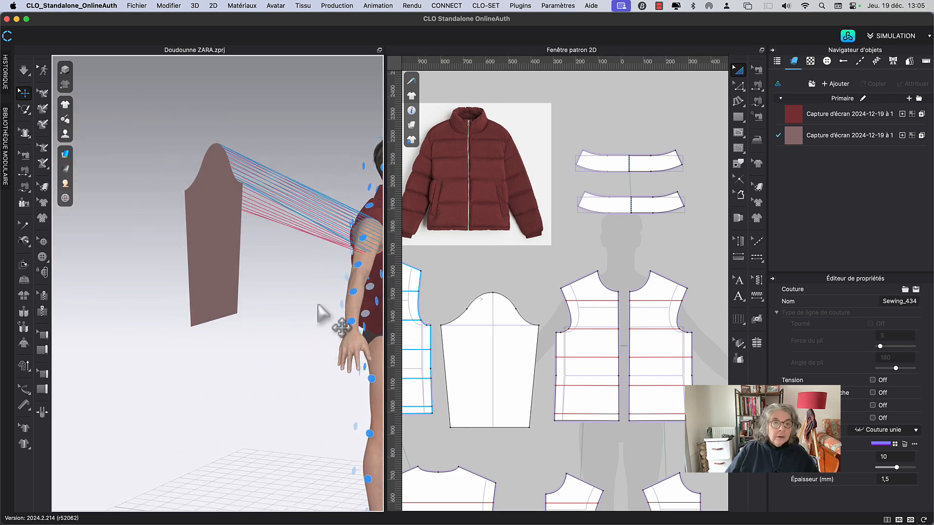
pyautogui.moveTo(319, 305); pyautogui.dragTo(192, 305, button='middle')
pyautogui.click(84, 268)
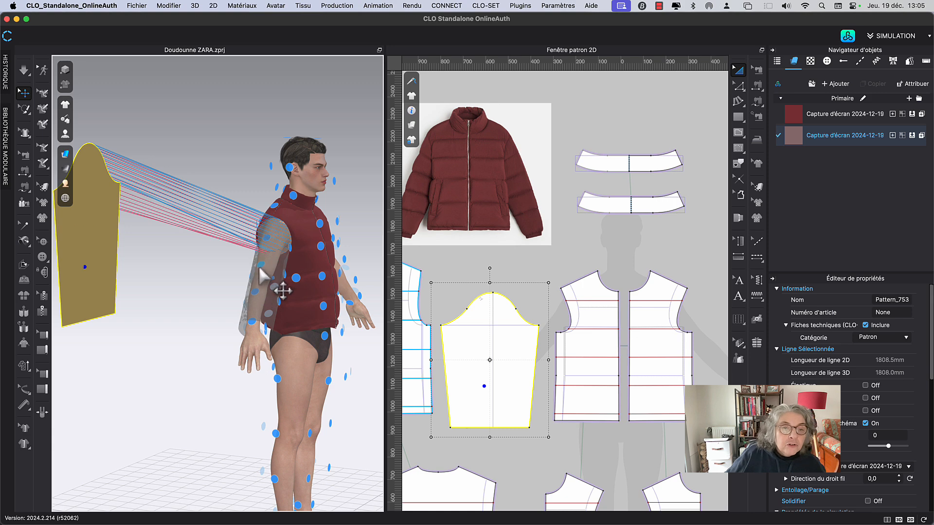
pyautogui.click(261, 267)
pyautogui.moveTo(236, 190); pyautogui.dragTo(181, 178, button='right')
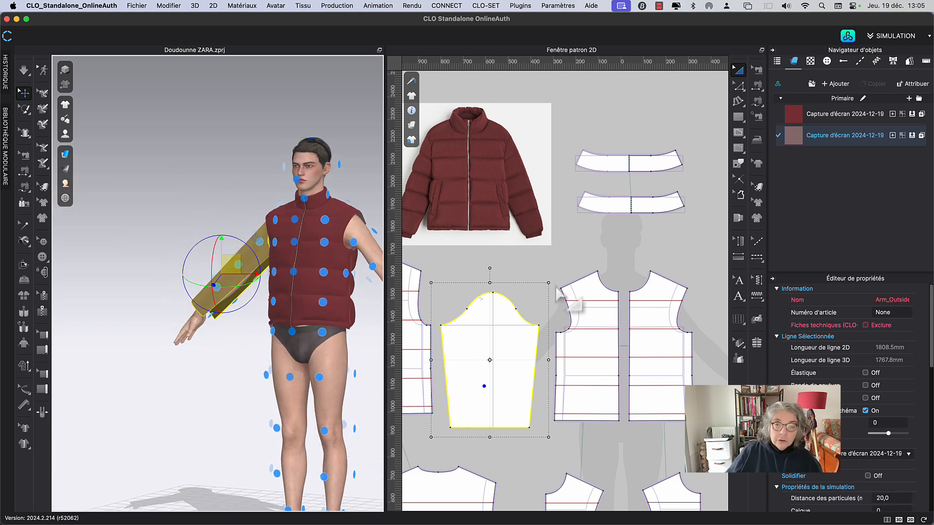
# Sew the sleeve's two underarm side edges together with segment sewing.
pyautogui.press('b')
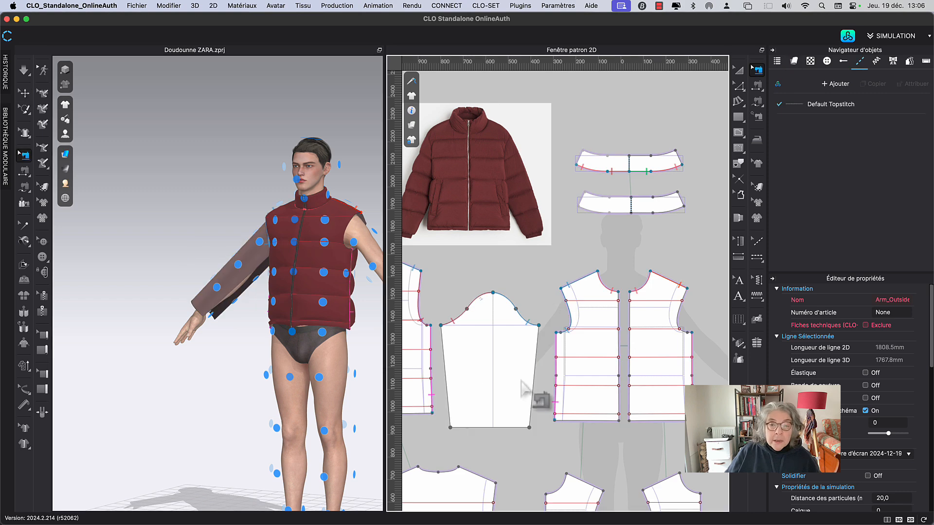
pyautogui.press('n')
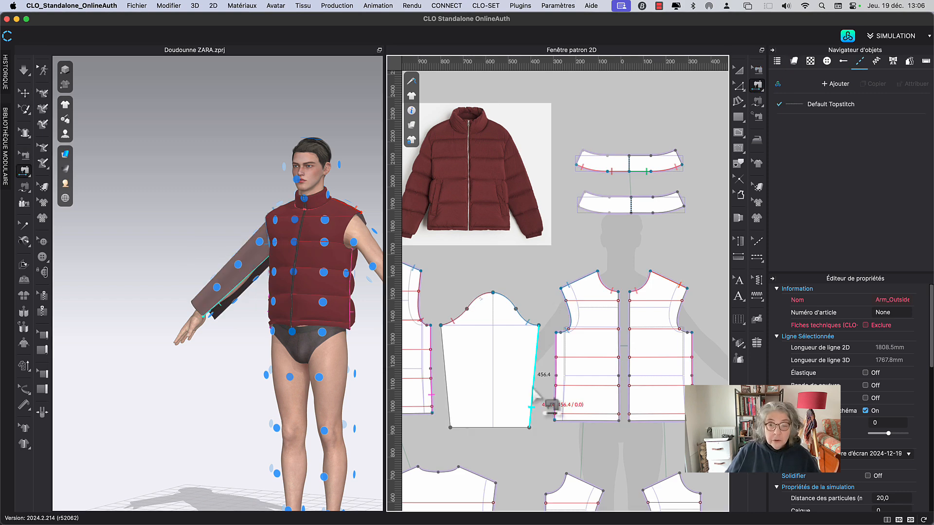
pyautogui.click(535, 395)
pyautogui.click(460, 402)
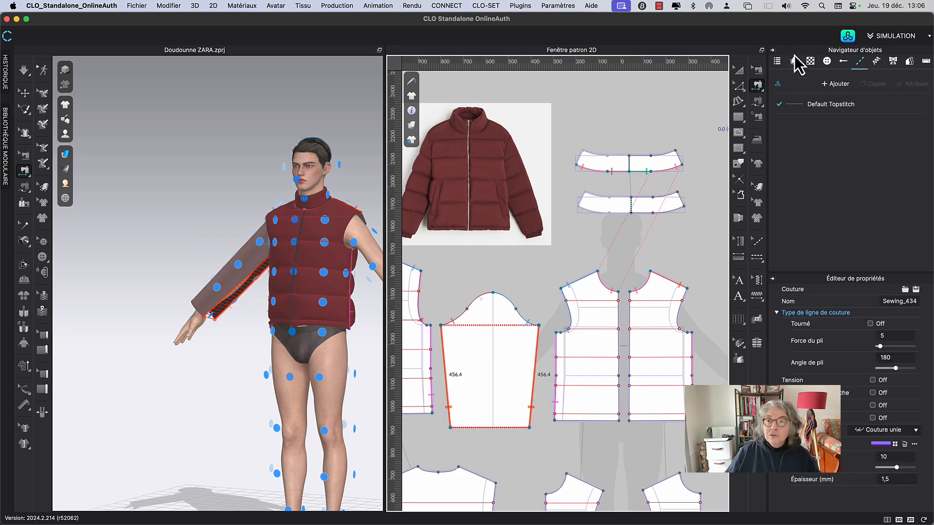
# Simulate the garment so the sewn sleeve drapes on the avatar's right arm.
pyautogui.press('a')
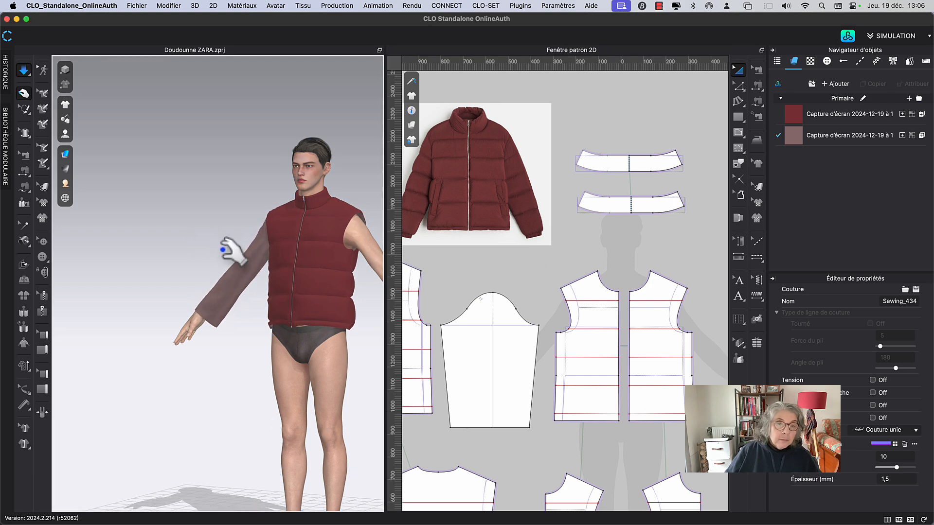
pyautogui.moveTo(207, 247); pyautogui.dragTo(226, 251, button='right')
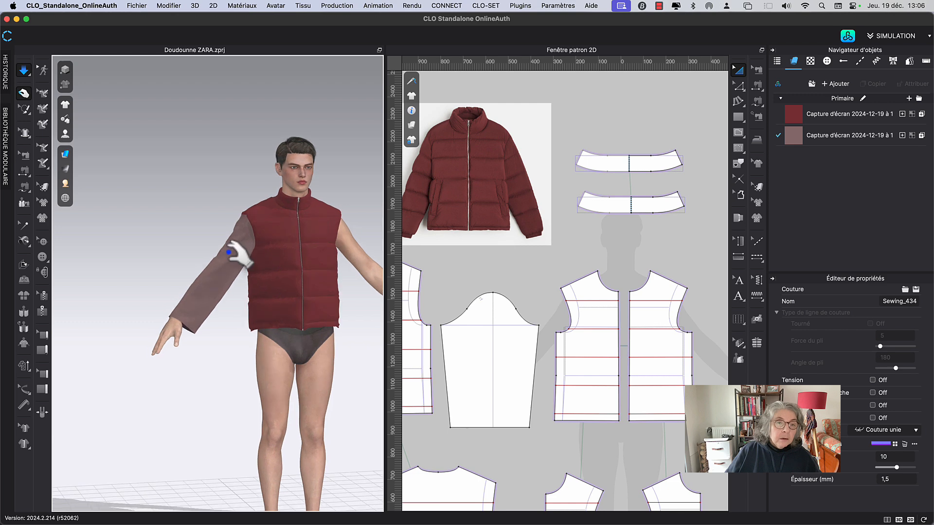
pyautogui.click(191, 305)
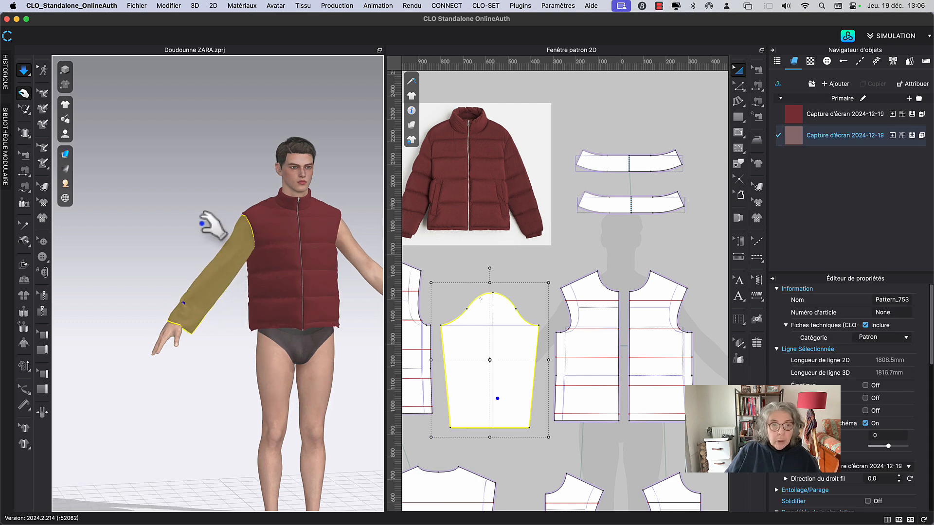
pyautogui.press('space')
pyautogui.press('space')
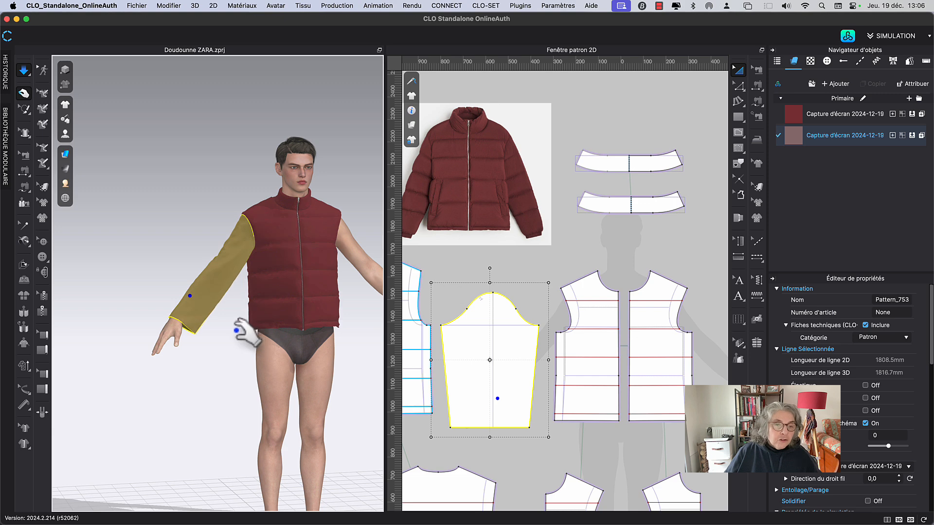
# Inspect the draped sleeve from several sides, ending in the front view, and stop the simulation.
pyautogui.scroll(-2, 200, 336)
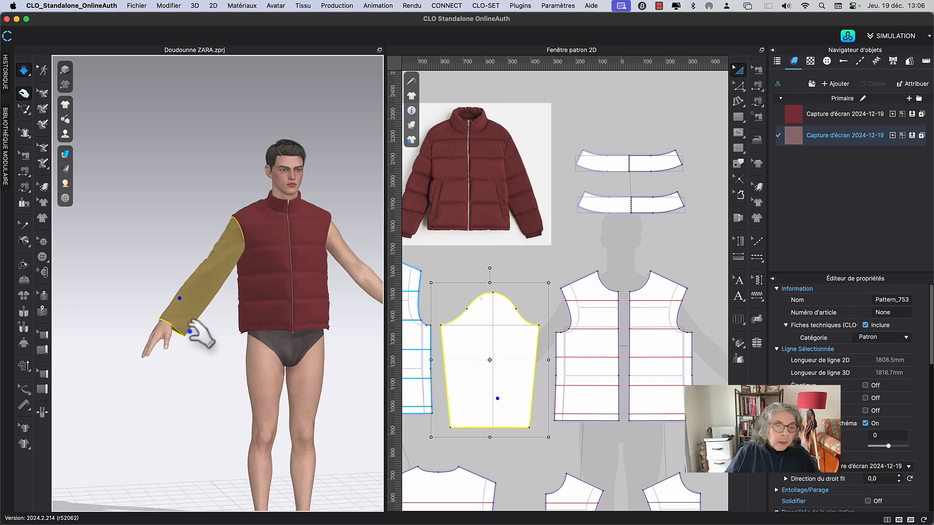
pyautogui.scroll(2, 204, 321)
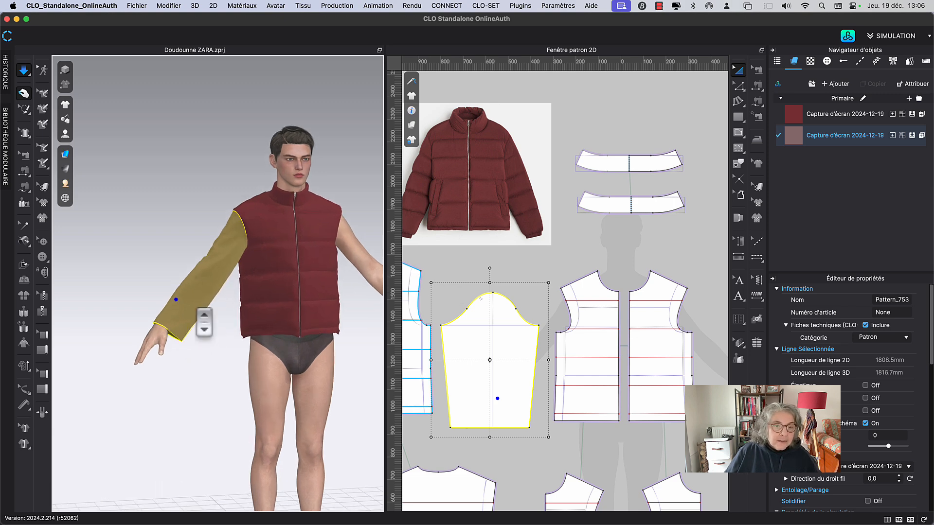
pyautogui.scroll(2, 202, 319)
pyautogui.moveTo(140, 233); pyautogui.dragTo(232, 234, button='right')
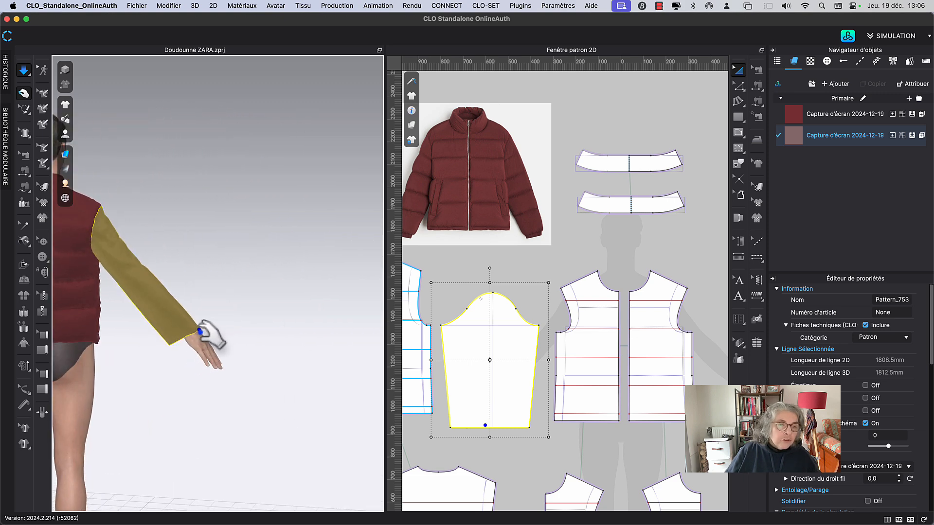
pyautogui.rightClick(203, 232)
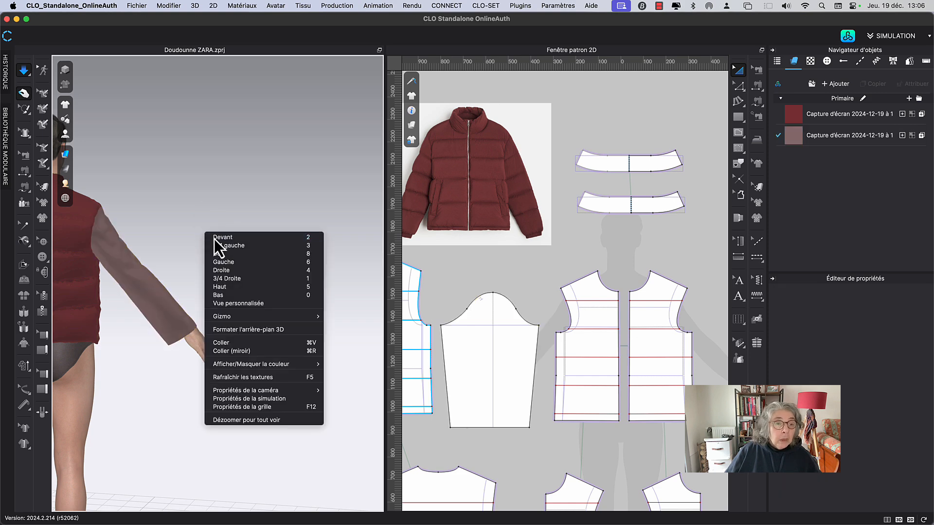
pyautogui.click(218, 241)
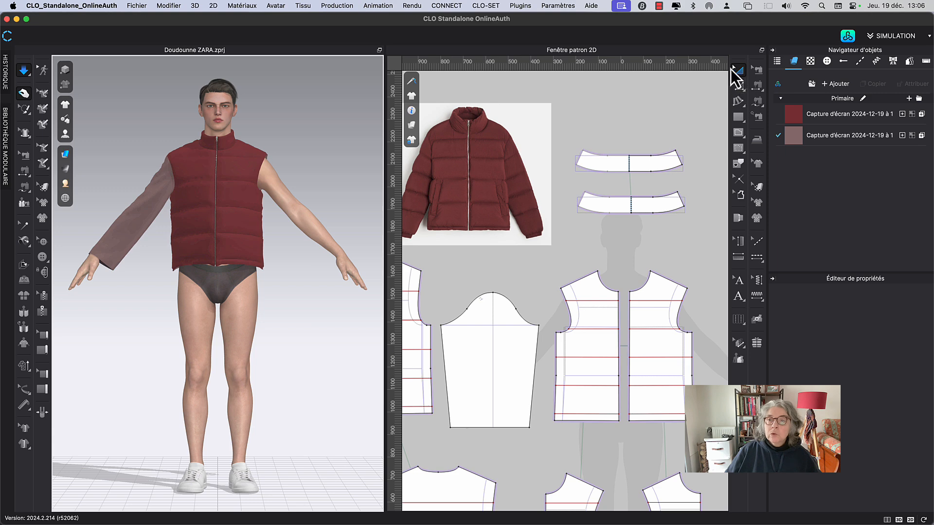
pyautogui.click(638, 92)
pyautogui.press('space')
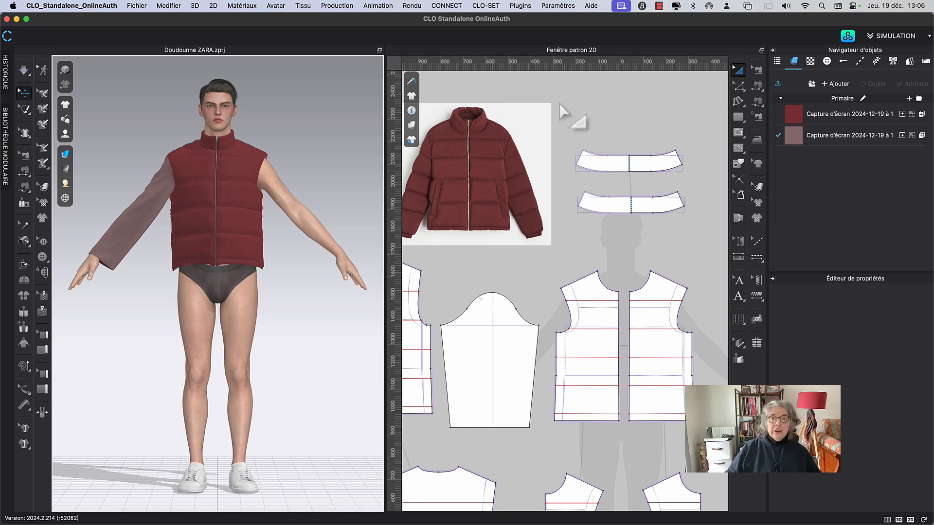
pyautogui.click(660, 6)
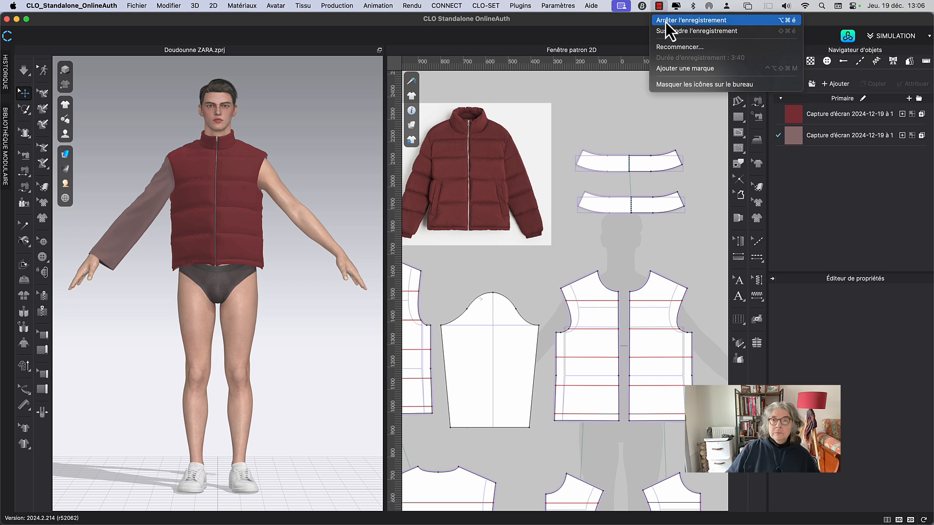
pyautogui.click(671, 21)
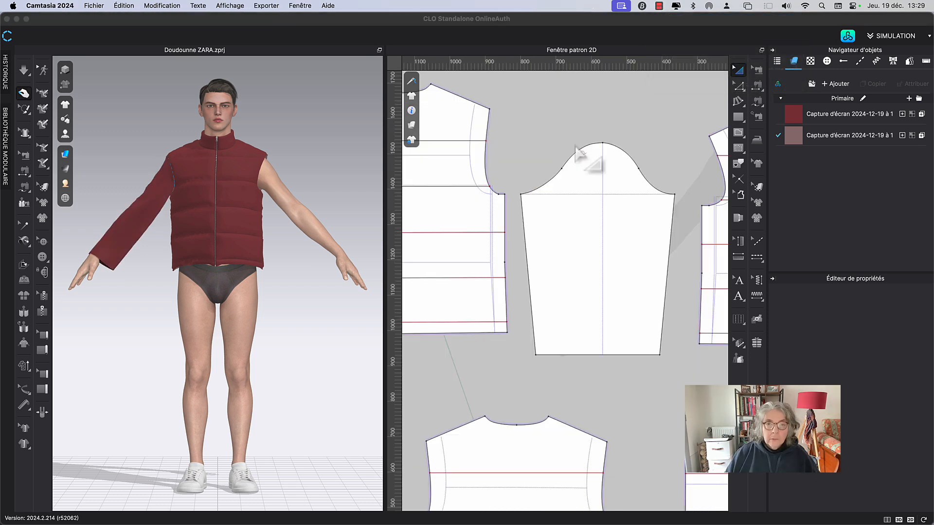
# Draw three horizontal internal lines, about 415, 391 and 368 mm long, across the sleeve below the underarm, level with the adjacent body panel's quilting lines.
pyautogui.click(580, 155)
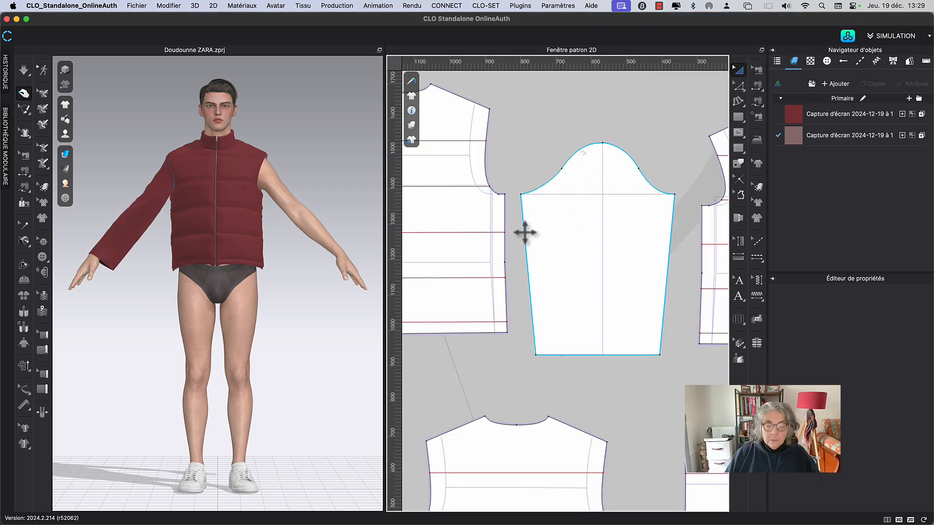
pyautogui.press('g')
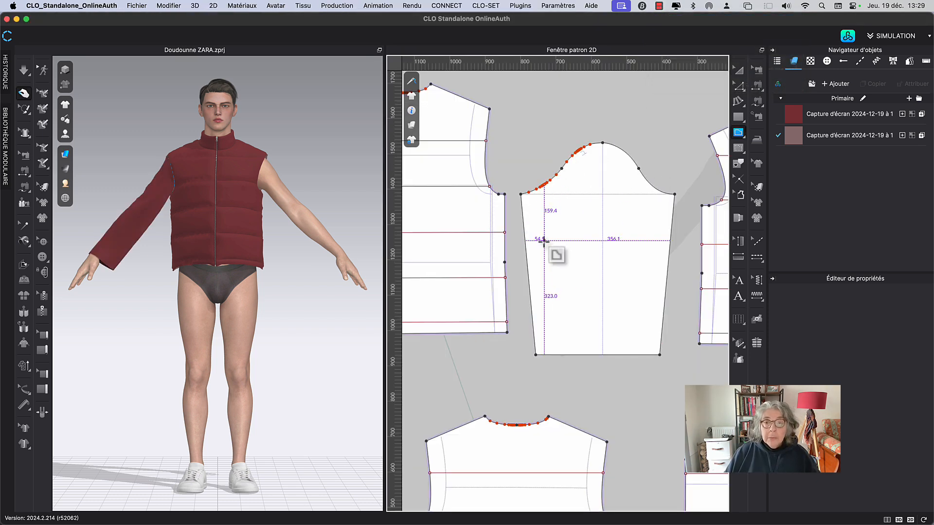
pyautogui.click(524, 232)
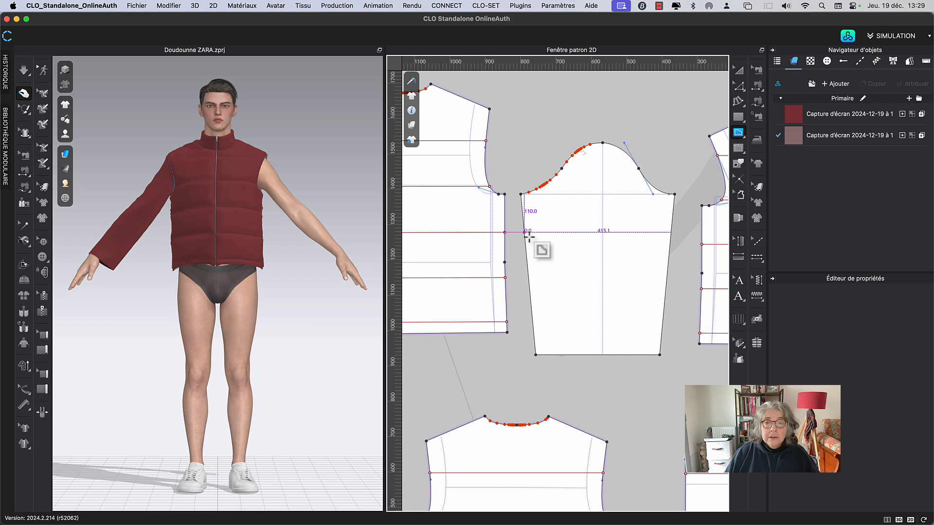
pyautogui.click(672, 232)
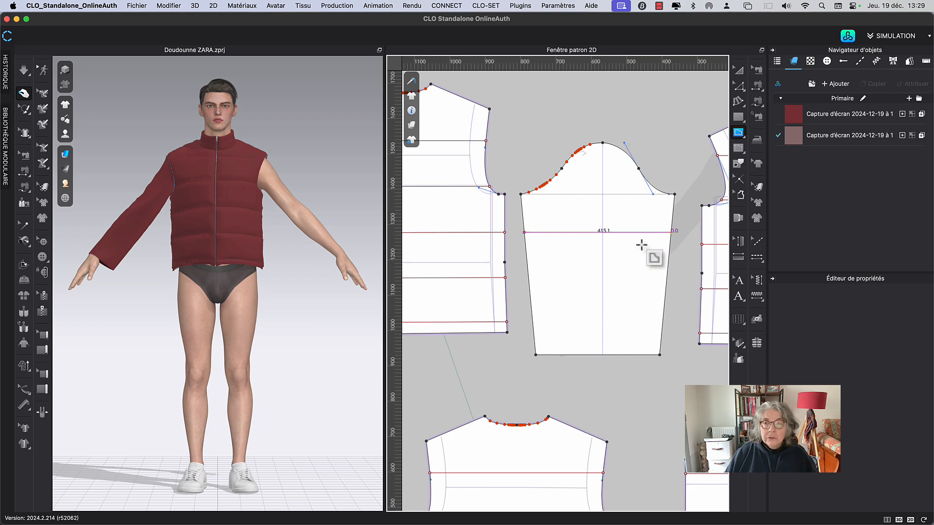
pyautogui.click(529, 277)
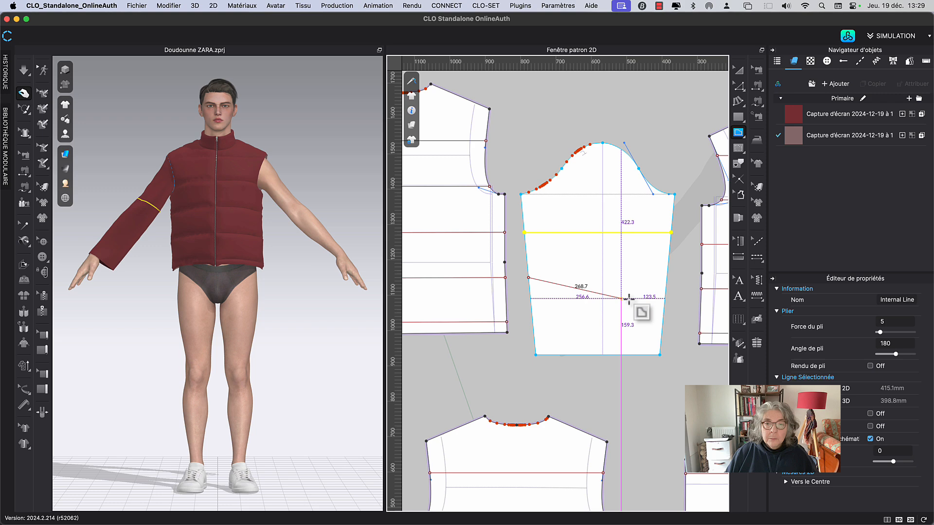
pyautogui.click(667, 277)
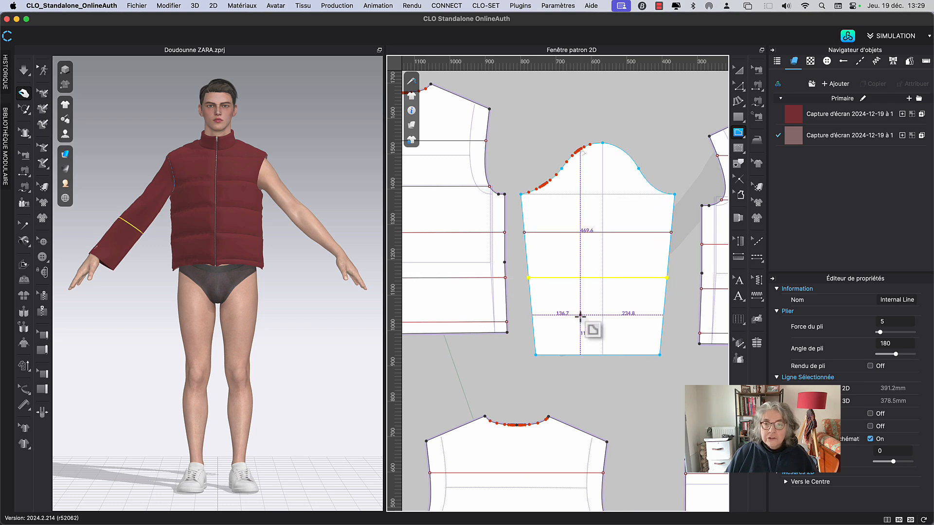
pyautogui.click(533, 322)
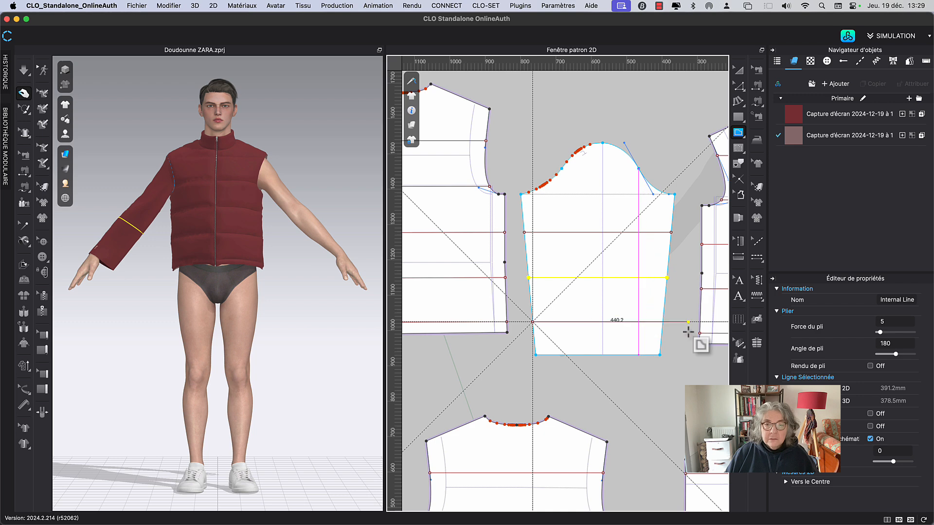
pyautogui.click(664, 323)
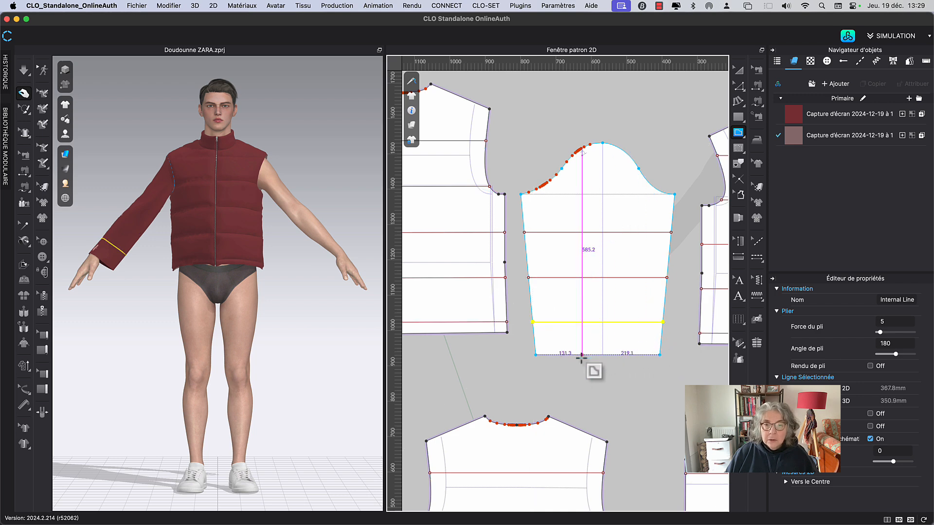
# Draw a horizontal internal line about 149 mm long inside the sleeve cap, just above underarm level near the adjacent panel's quilting line.
pyautogui.moveTo(594, 209); pyautogui.dragTo(574, 286, button='middle')
pyautogui.scroll(3, 546, 287)
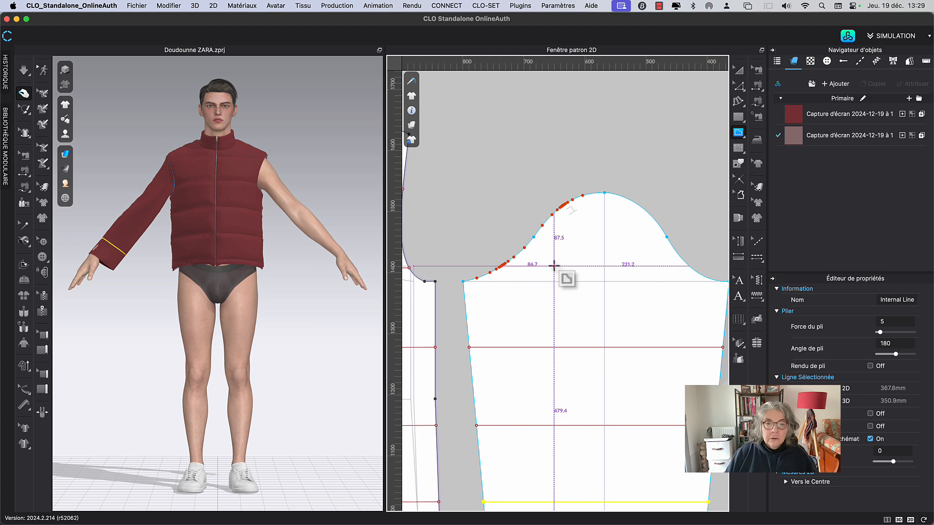
pyautogui.scroll(3, 554, 268)
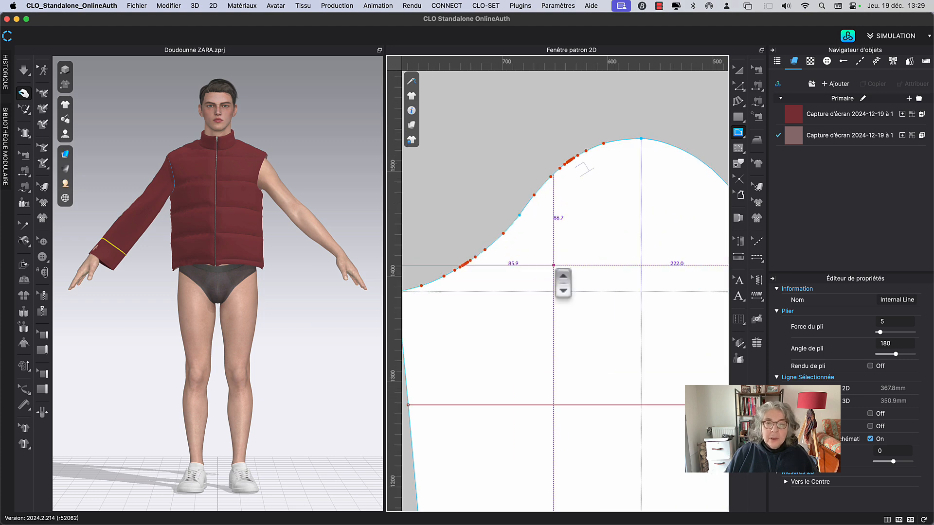
pyautogui.scroll(-2, 556, 283)
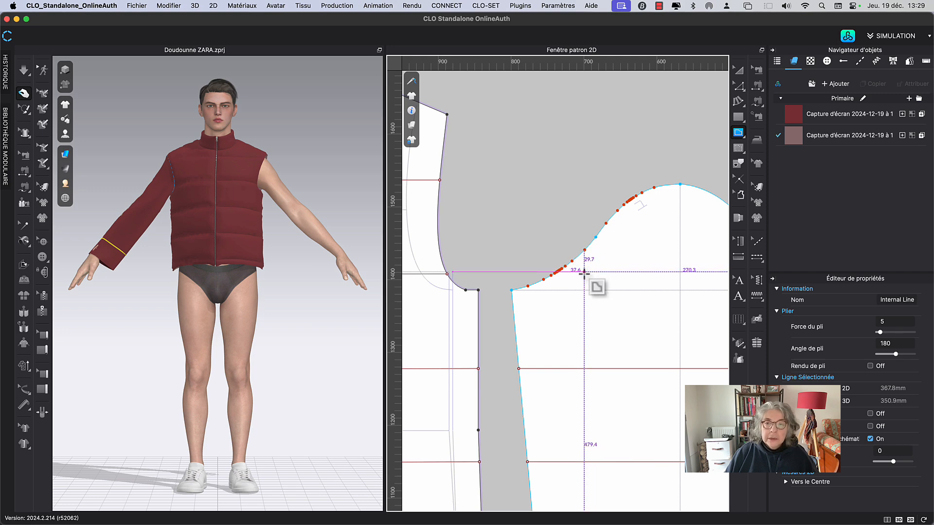
pyautogui.click(584, 272)
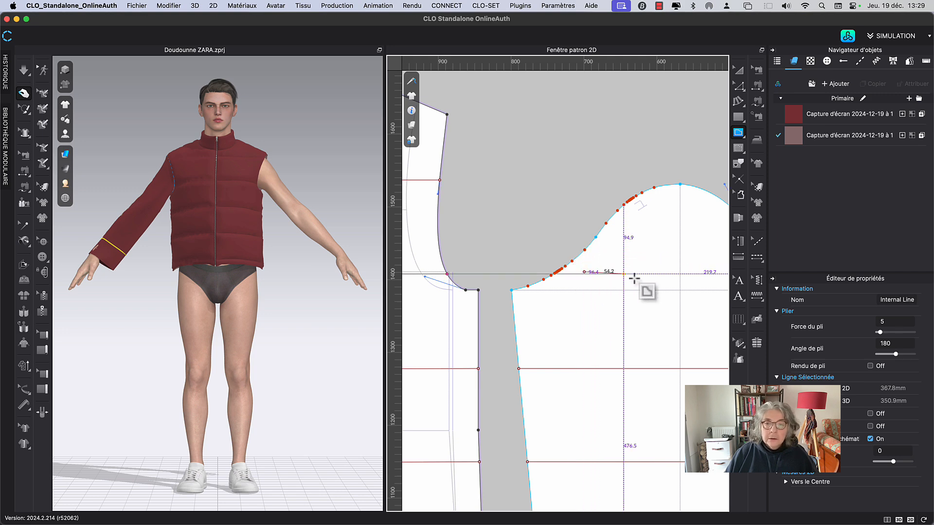
pyautogui.doubleClick(693, 272)
pyautogui.moveTo(628, 264); pyautogui.dragTo(606, 306, button='middle')
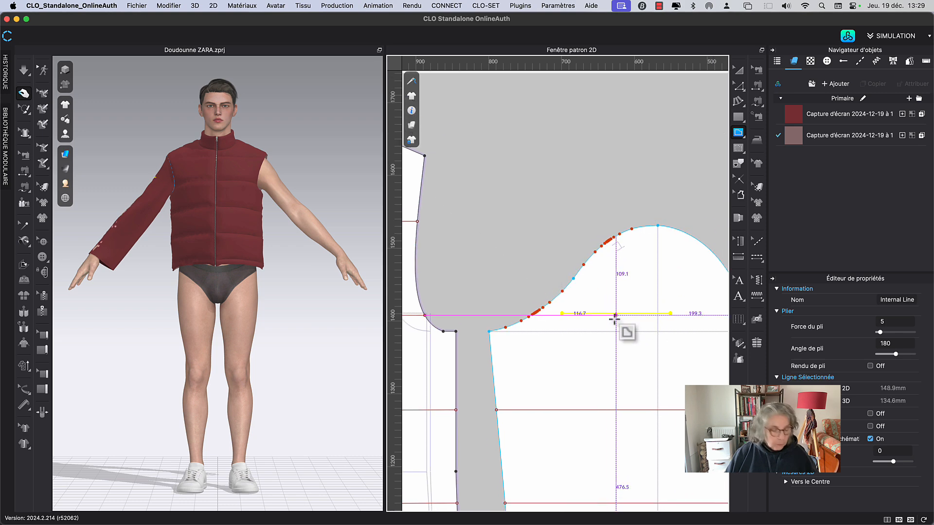
# Extend the short internal line in the sleeve cap at both ends to the pattern outline.
pyautogui.press('z')
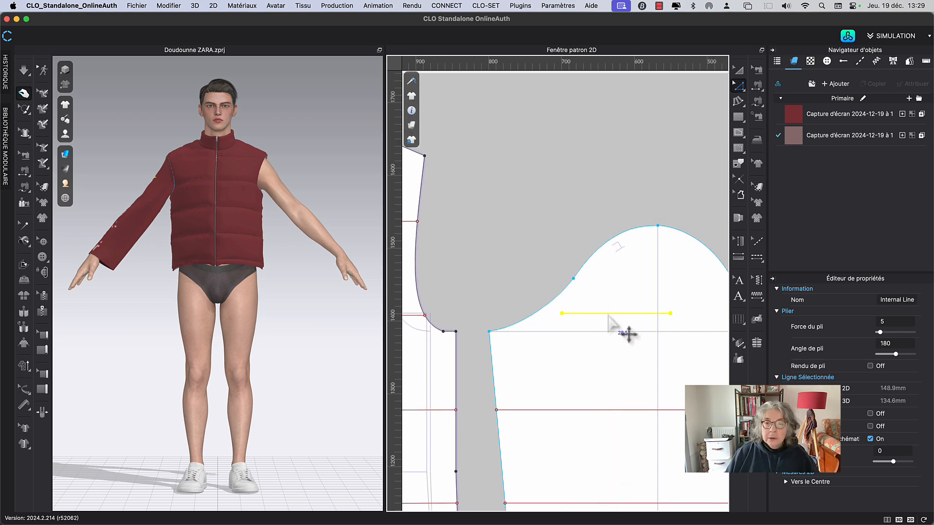
pyautogui.rightClick(609, 315)
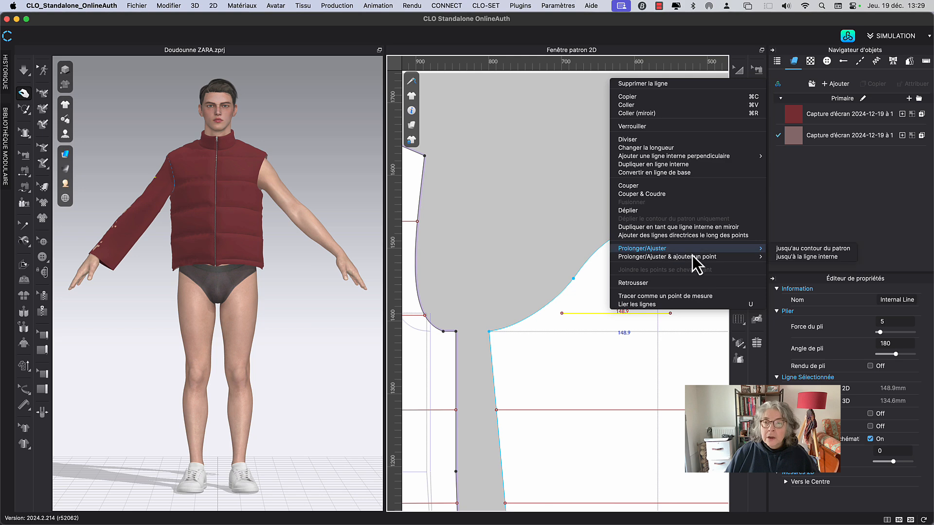
pyautogui.click(797, 250)
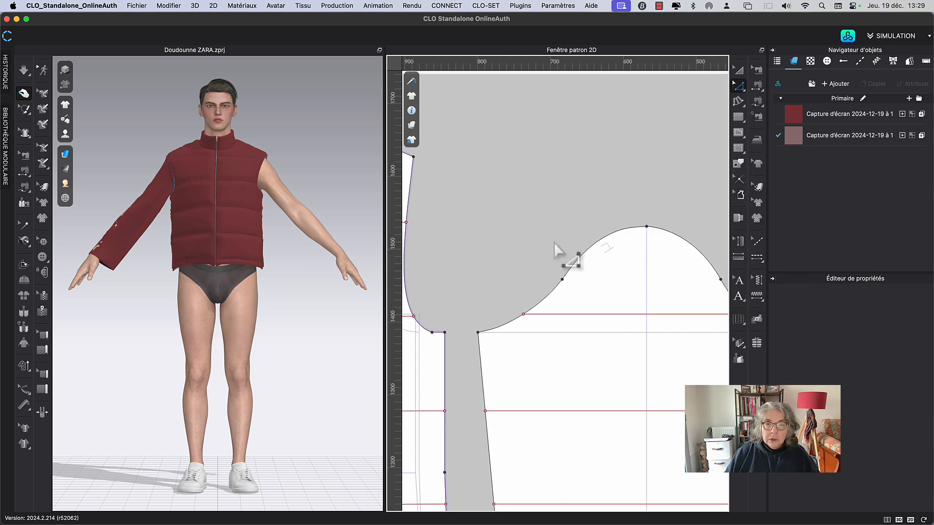
pyautogui.scroll(-2, 553, 243)
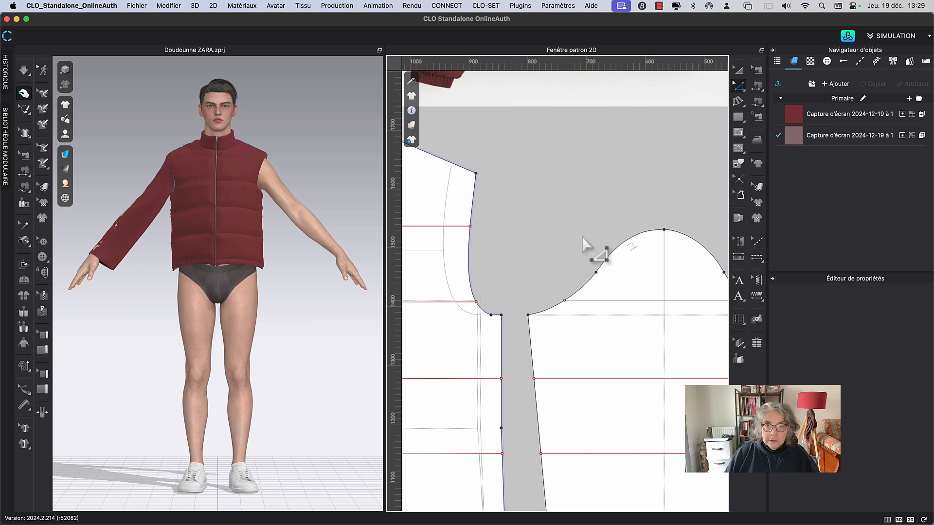
pyautogui.moveTo(582, 237); pyautogui.dragTo(523, 168, button='middle')
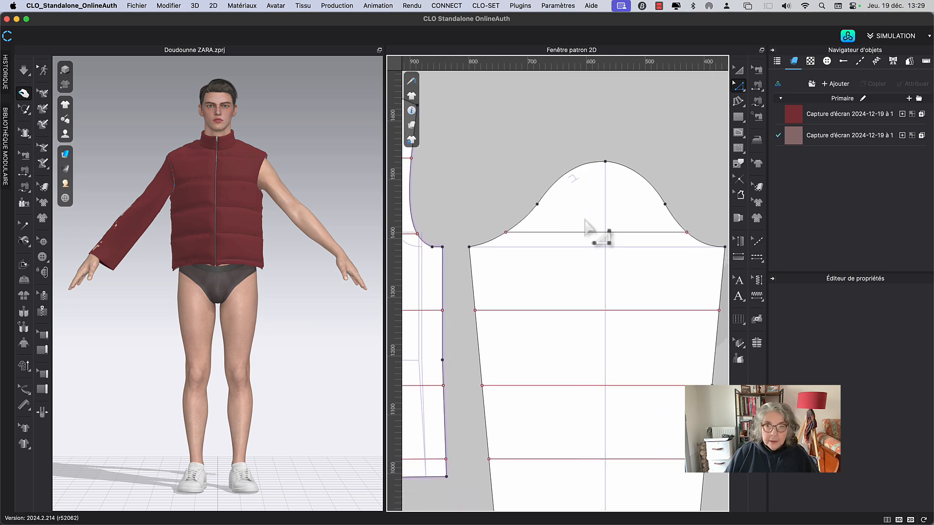
# Measure the body panel's armhole between its two adjacent quilting-line endpoints, then locate the matching quilting-line end on the sleeve cap.
pyautogui.moveTo(585, 221); pyautogui.dragTo(629, 255, button='middle')
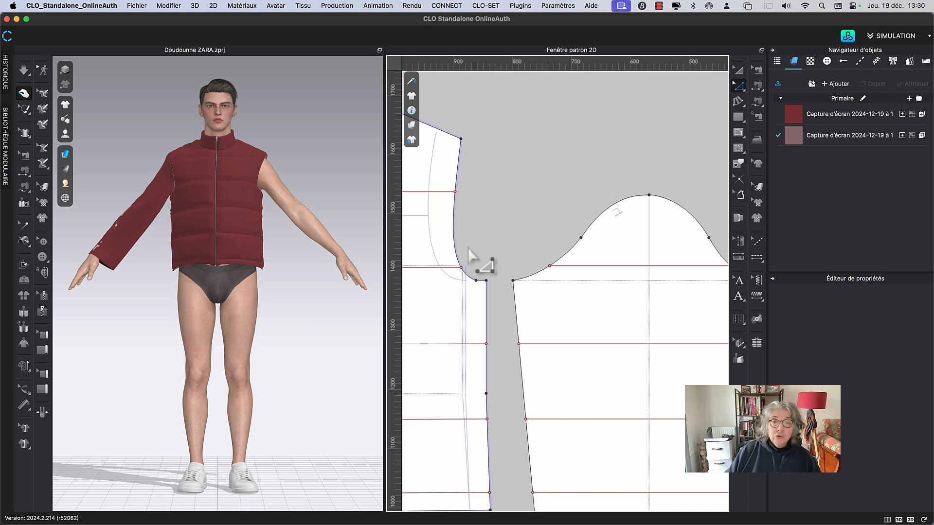
pyautogui.moveTo(468, 247); pyautogui.dragTo(489, 246, button='middle')
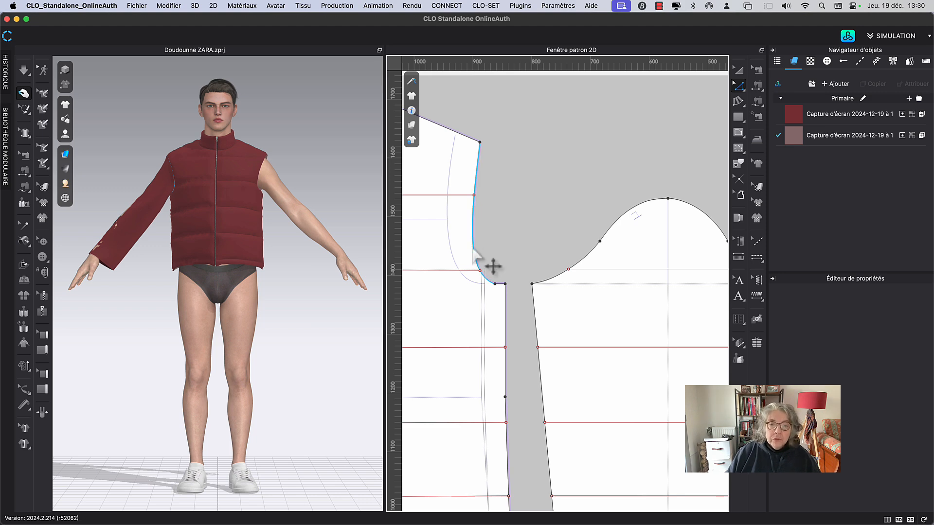
pyautogui.moveTo(499, 251); pyautogui.dragTo(504, 252, button='middle')
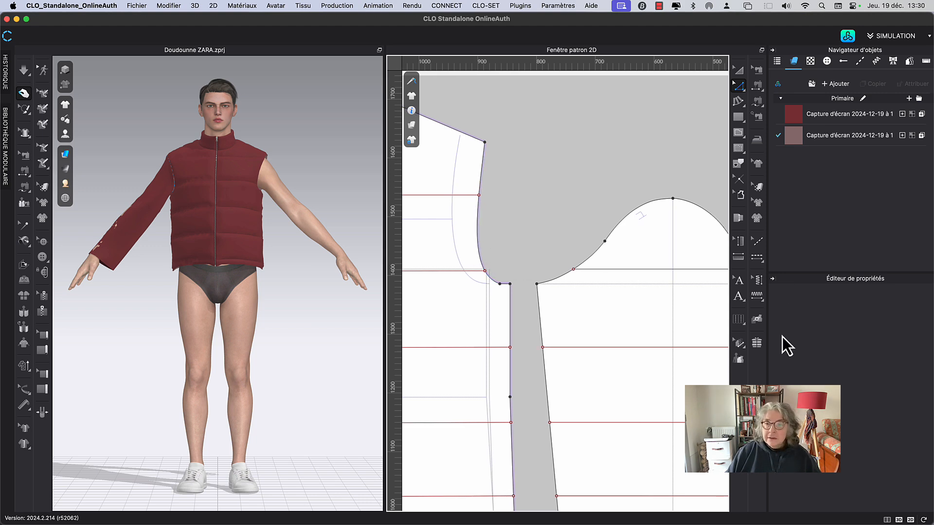
pyautogui.click(759, 256)
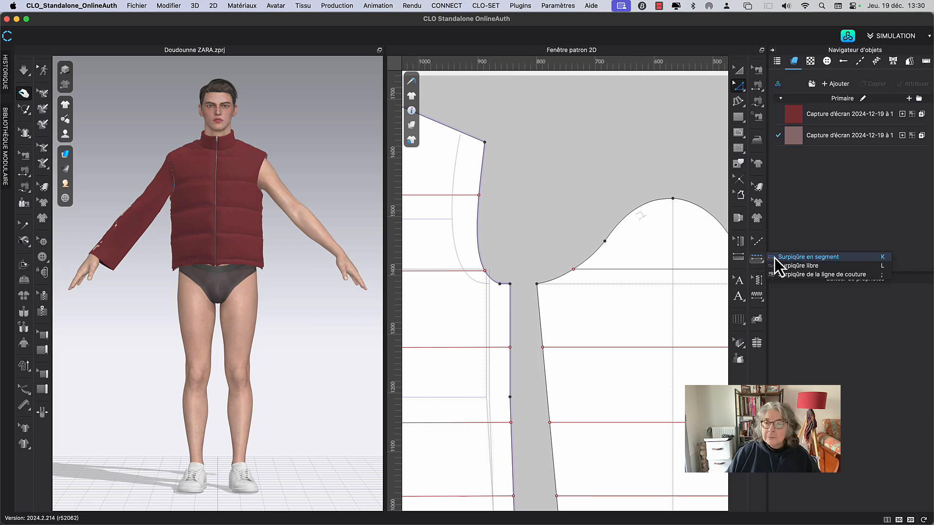
pyautogui.click(757, 257)
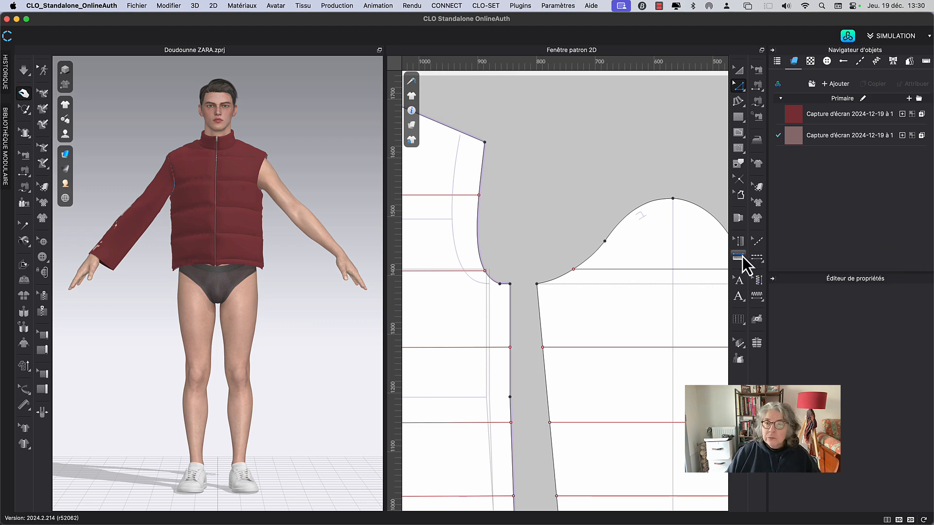
pyautogui.click(740, 257)
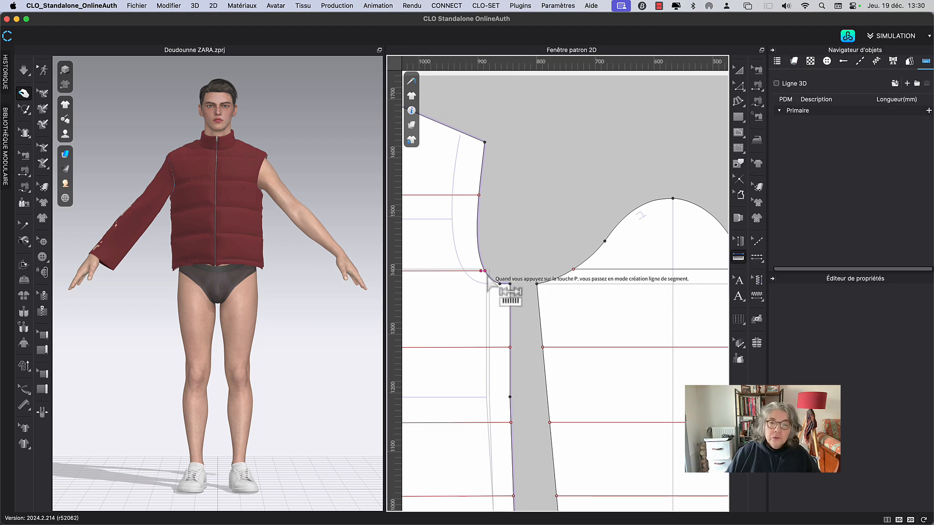
pyautogui.click(485, 271)
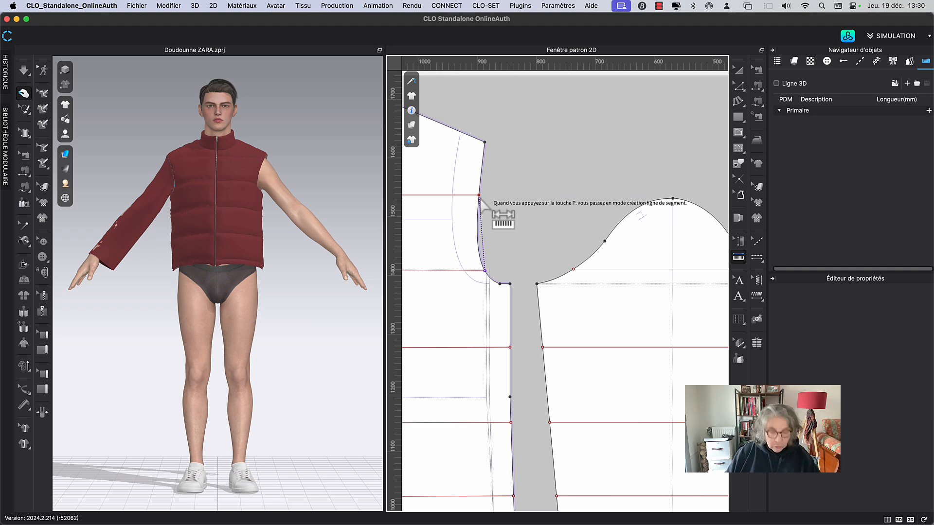
pyautogui.press('p')
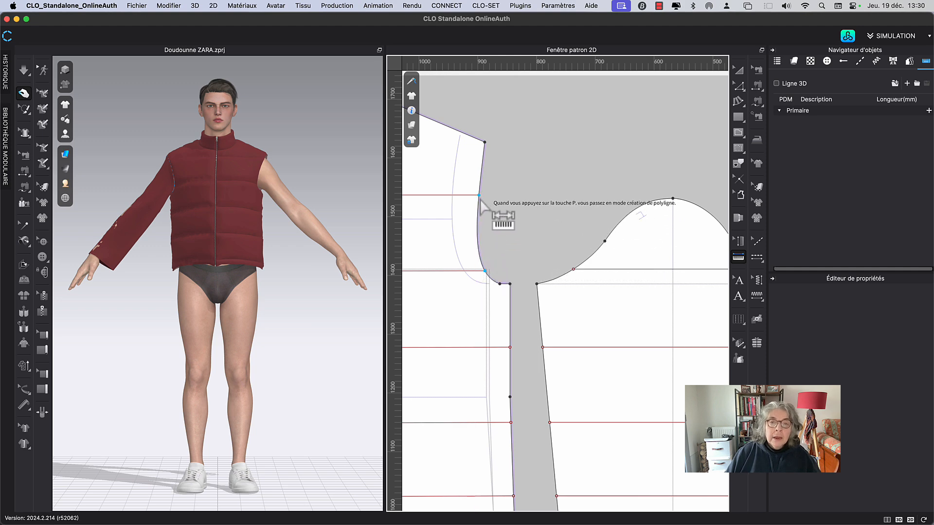
pyautogui.click(485, 271)
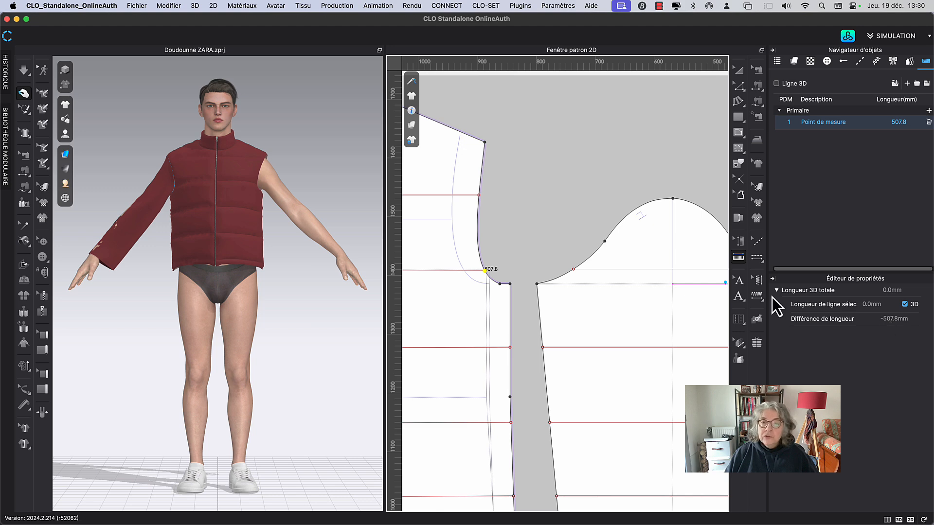
pyautogui.moveTo(630, 215); pyautogui.dragTo(570, 222, button='middle')
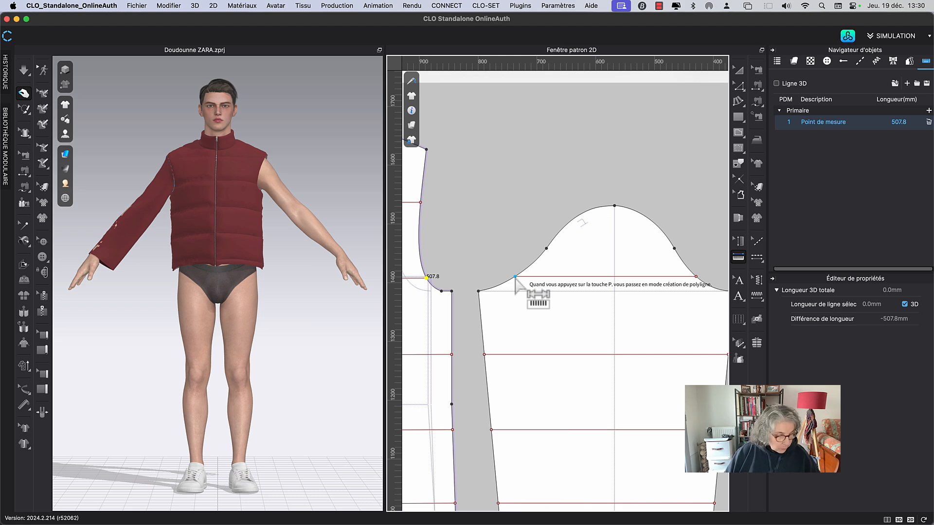
# Convert the sleeve cap's mid-slope point on the side facing the body panel into a curve point, keeping the curvature.
pyautogui.click(744, 70)
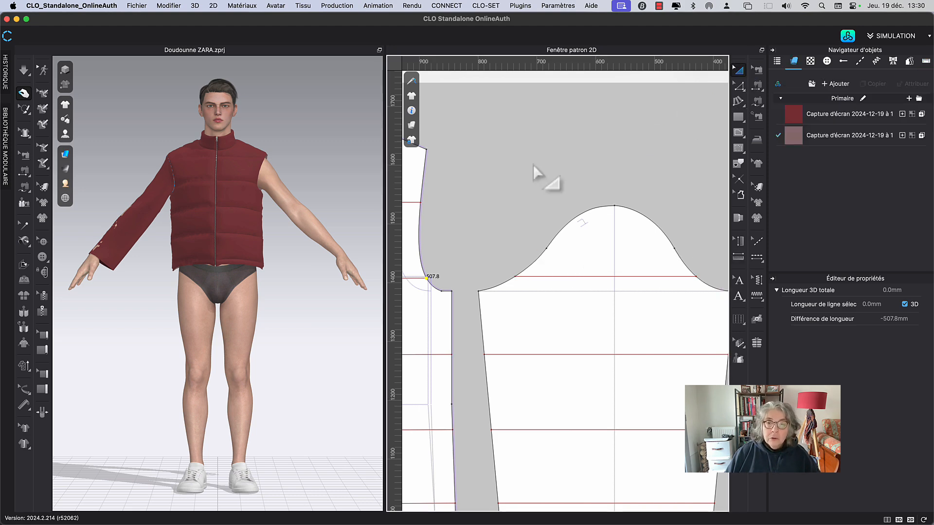
pyautogui.moveTo(533, 164); pyautogui.dragTo(542, 165, button='middle')
pyautogui.press('z')
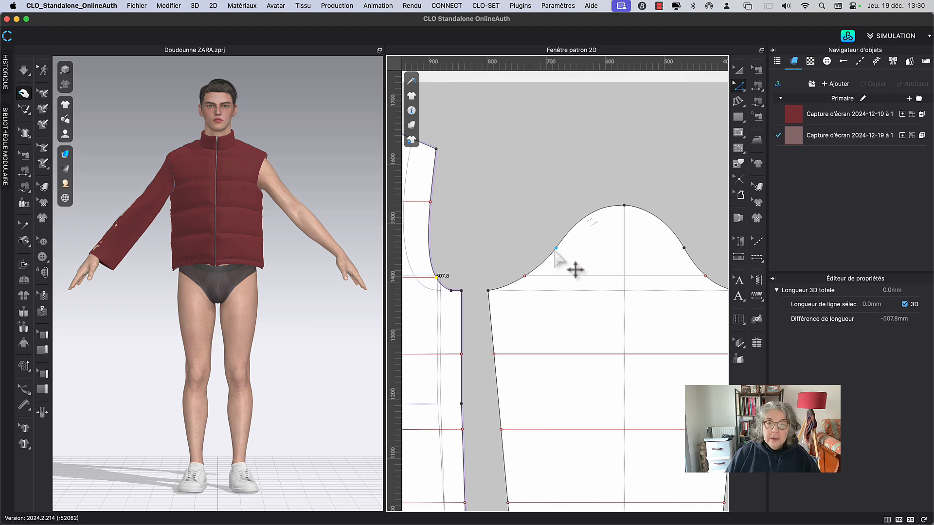
pyautogui.click(556, 248)
pyautogui.rightClick(556, 249)
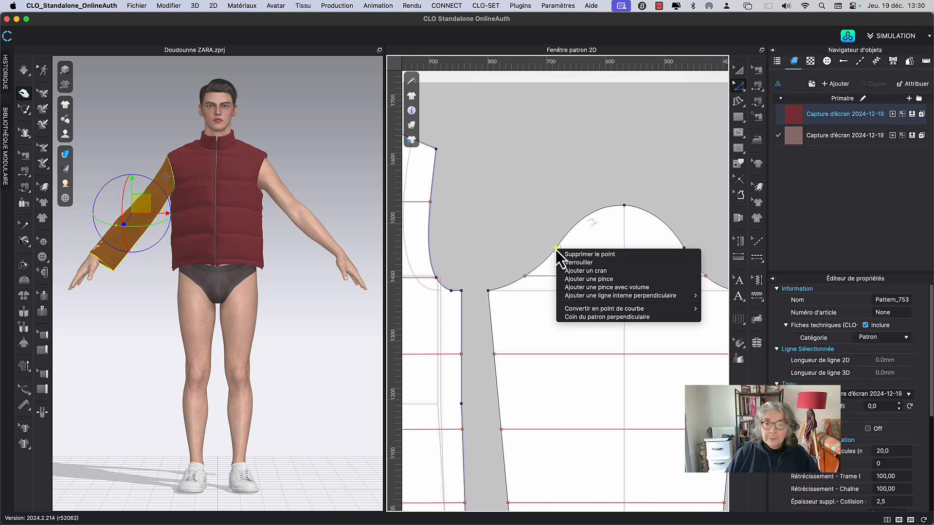
pyautogui.moveTo(626, 309)
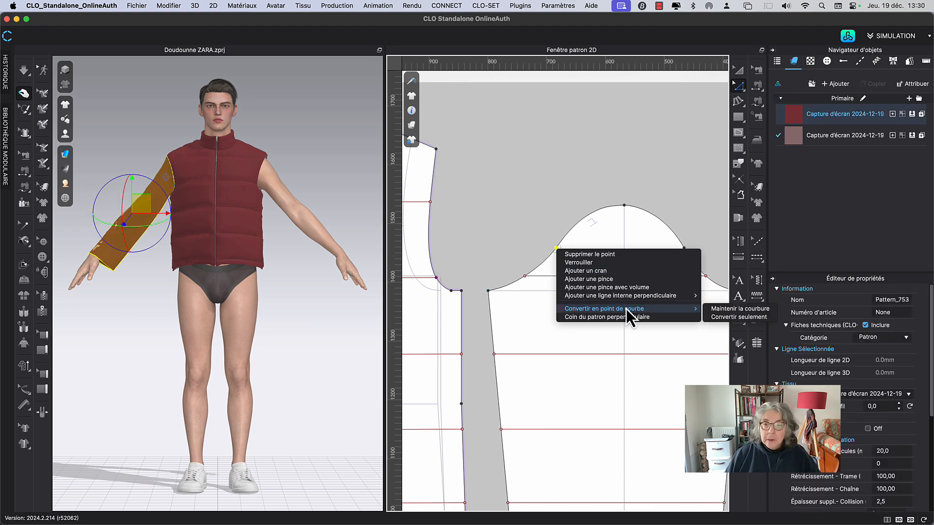
pyautogui.click(721, 310)
pyautogui.moveTo(539, 189); pyautogui.dragTo(536, 207, button='right')
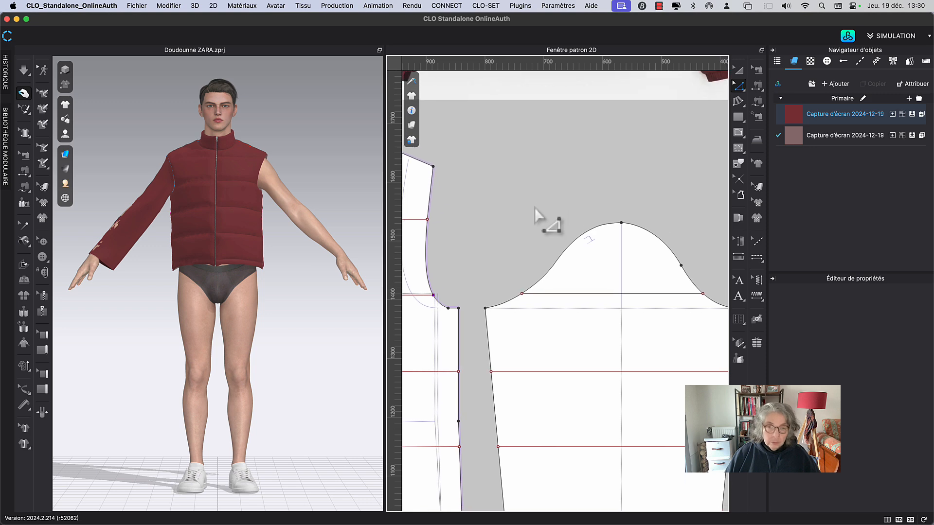
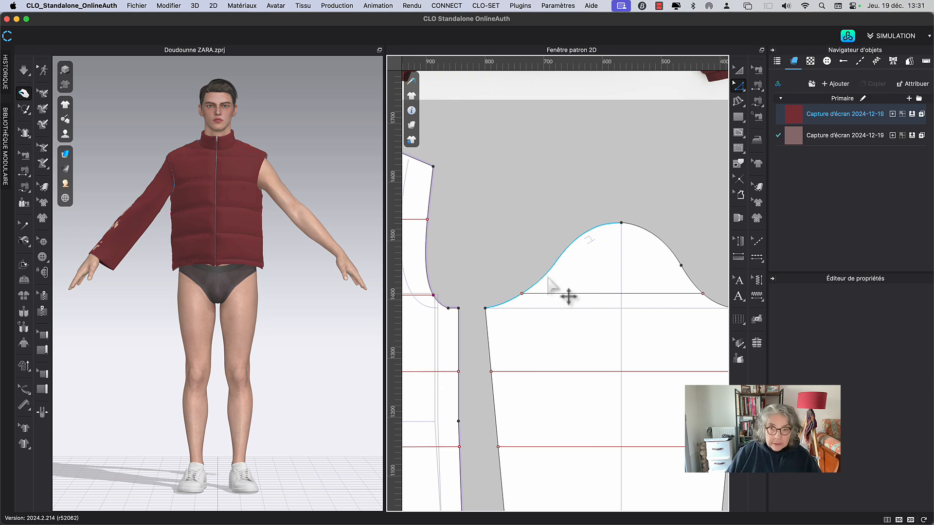
# Extend the sleeve cap's quilting line to the pattern outline and add points where it meets the outline.
pyautogui.moveTo(547, 277); pyautogui.dragTo(552, 277, button='middle')
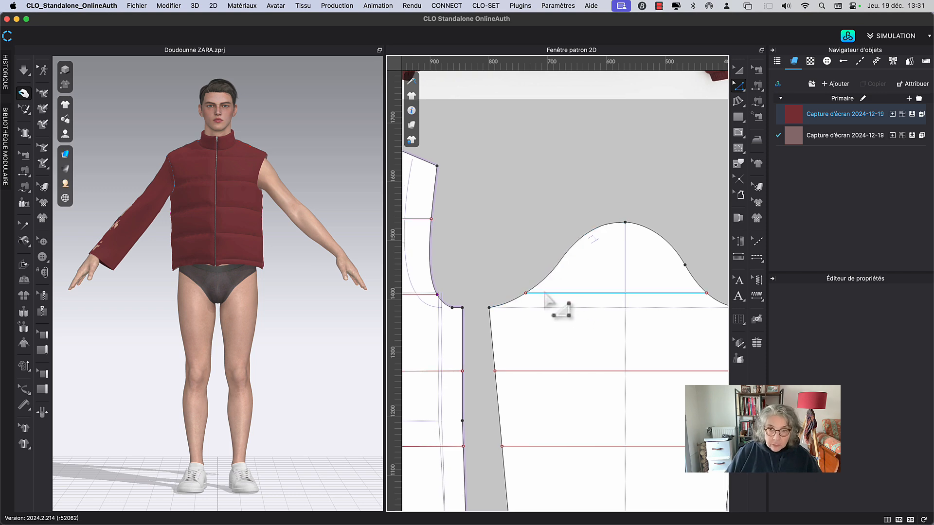
pyautogui.click(548, 294)
pyautogui.rightClick(548, 293)
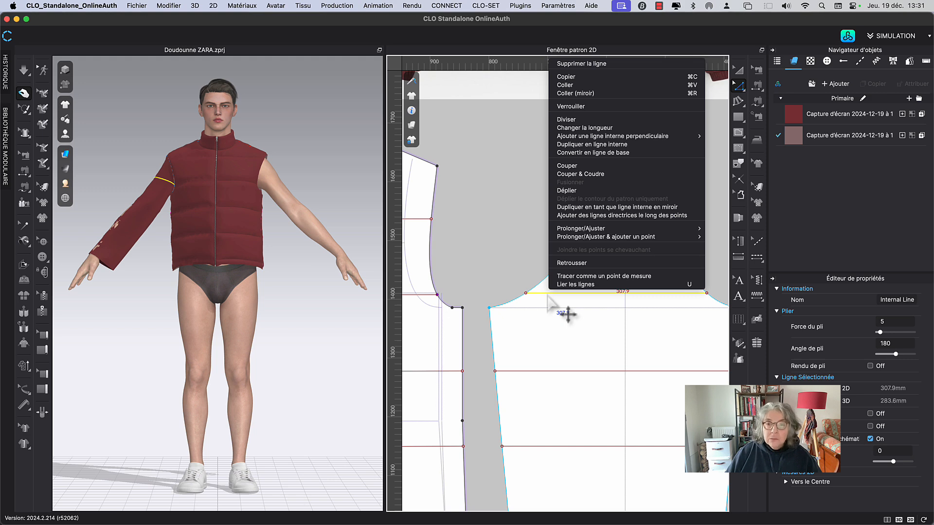
pyautogui.moveTo(600, 238)
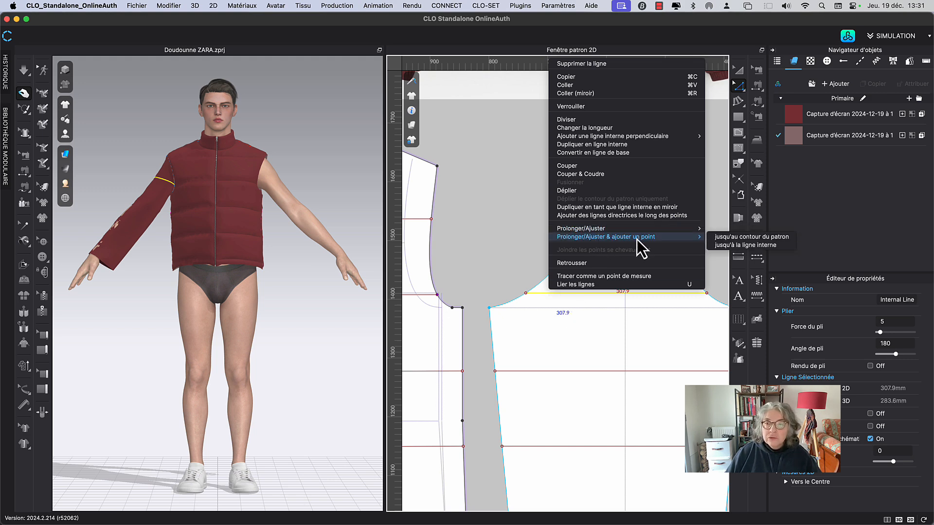
pyautogui.click(744, 237)
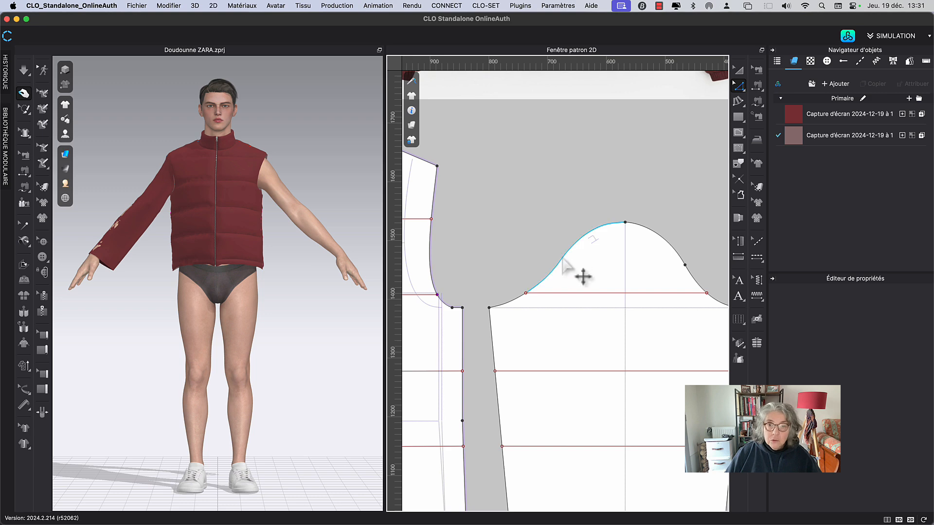
# Convert the mid-slope point on the sleeve cap's opposite side into a curve point, keeping the curvature.
pyautogui.click(563, 265)
pyautogui.hscroll(5, 652, 273)
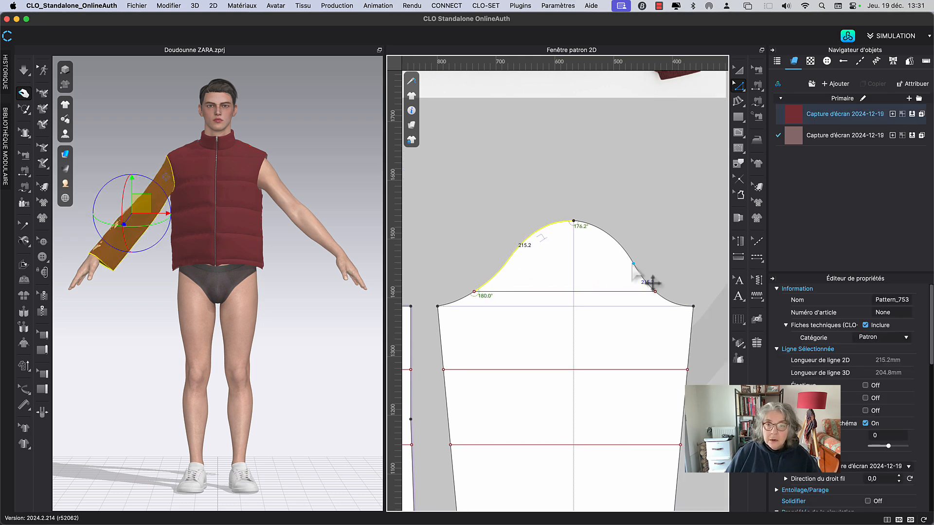
pyautogui.rightClick(633, 264)
pyautogui.moveTo(678, 323)
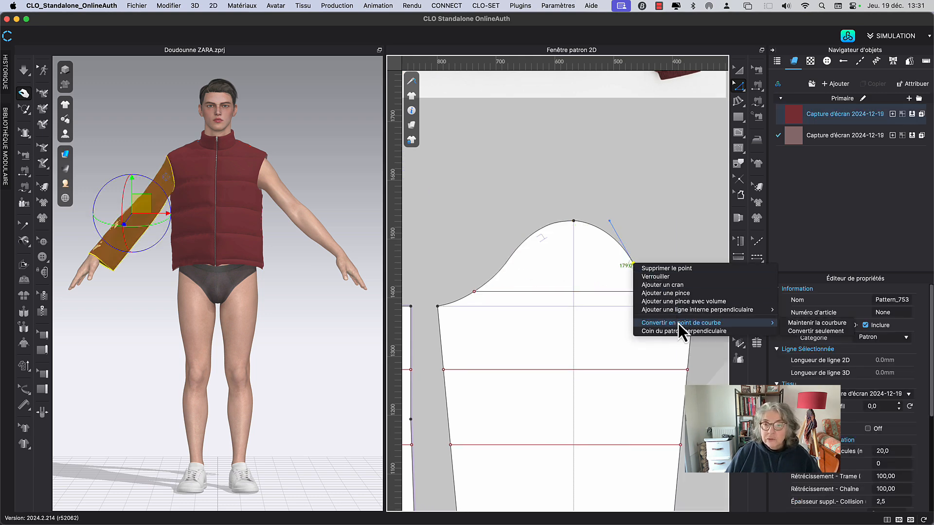
pyautogui.click(793, 323)
pyautogui.click(619, 164)
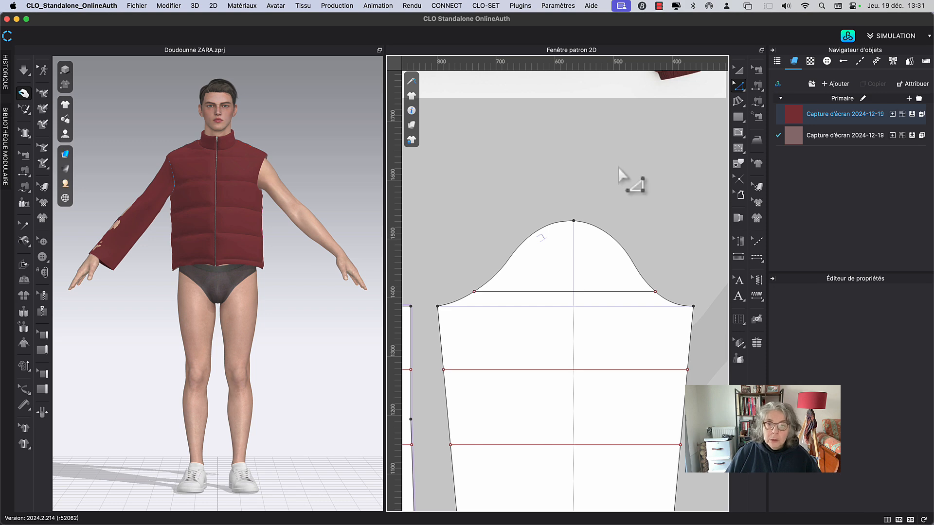
pyautogui.hscroll(-5, 632, 175)
pyautogui.hscroll(-2, 585, 213)
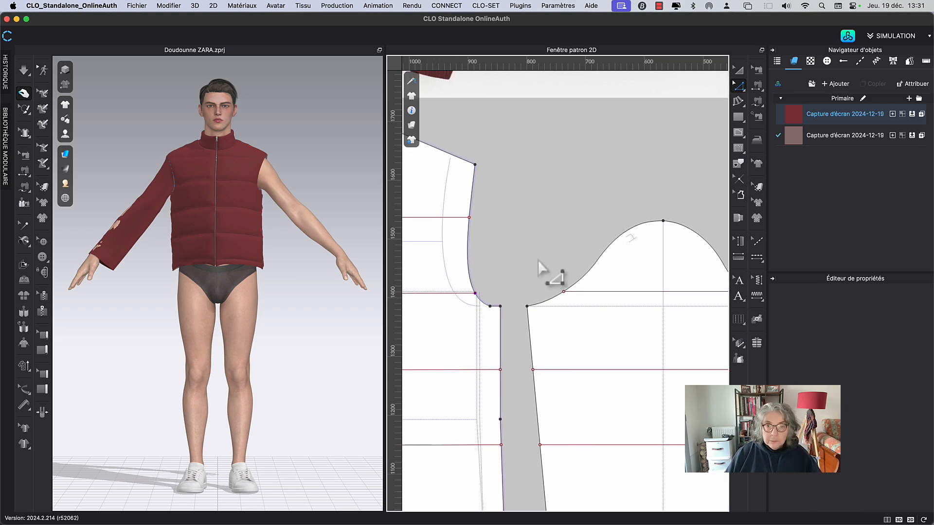
pyautogui.moveTo(538, 261)
pyautogui.mouseDown(button='middle')
pyautogui.moveTo(431, 257)
pyautogui.moveTo(555, 253)
pyautogui.moveTo(532, 251)
pyautogui.mouseUp(button='middle')
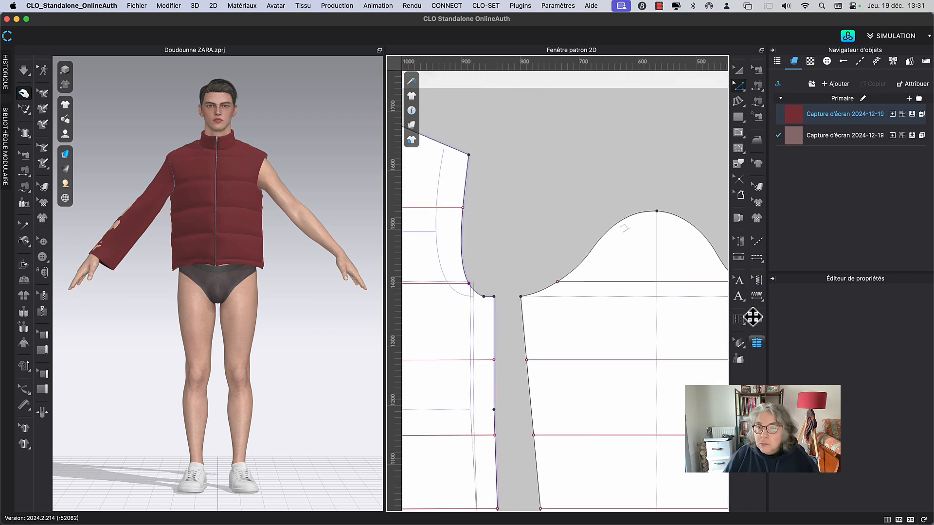
pyautogui.click(738, 240)
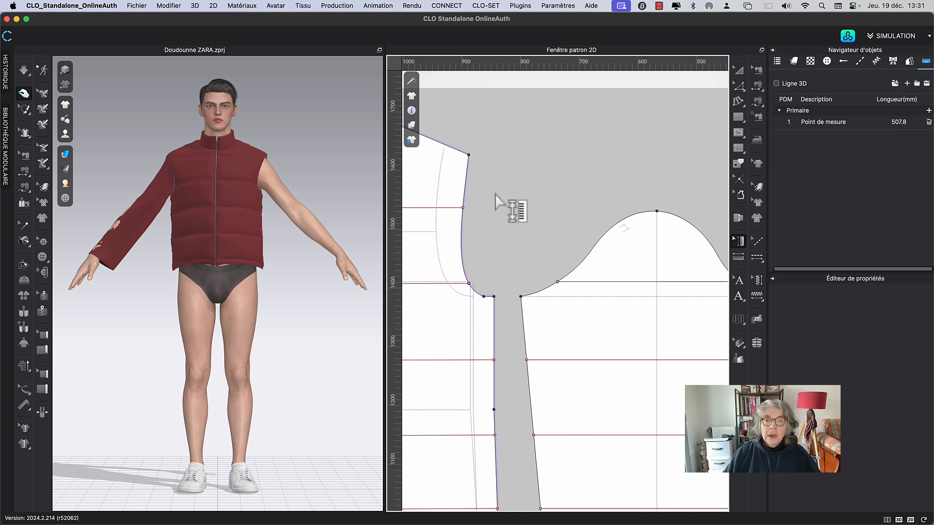
pyautogui.click(533, 200)
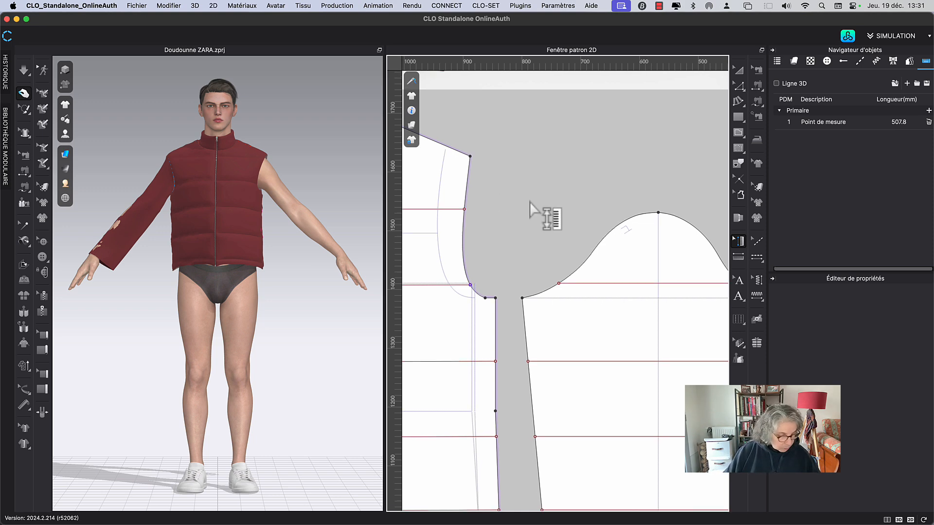
pyautogui.press('v')
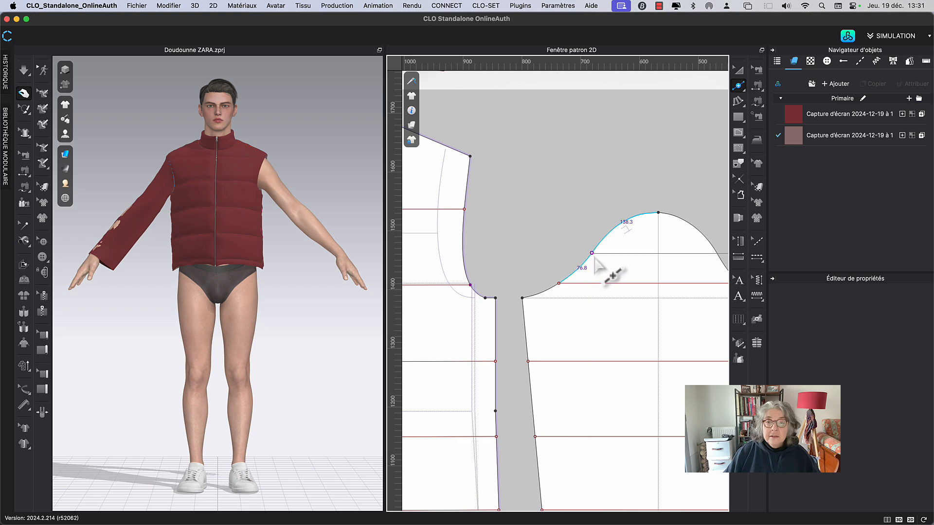
pyautogui.click(594, 257)
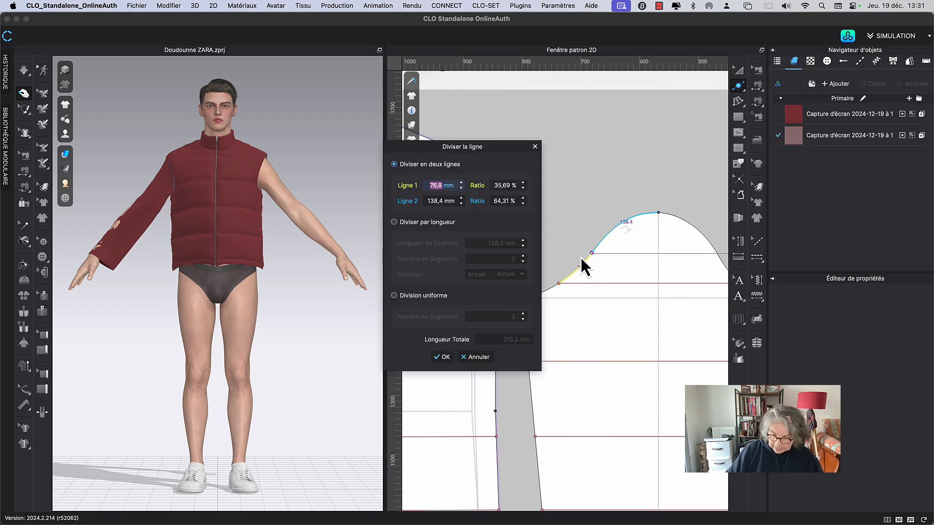
pyautogui.write('50,8')
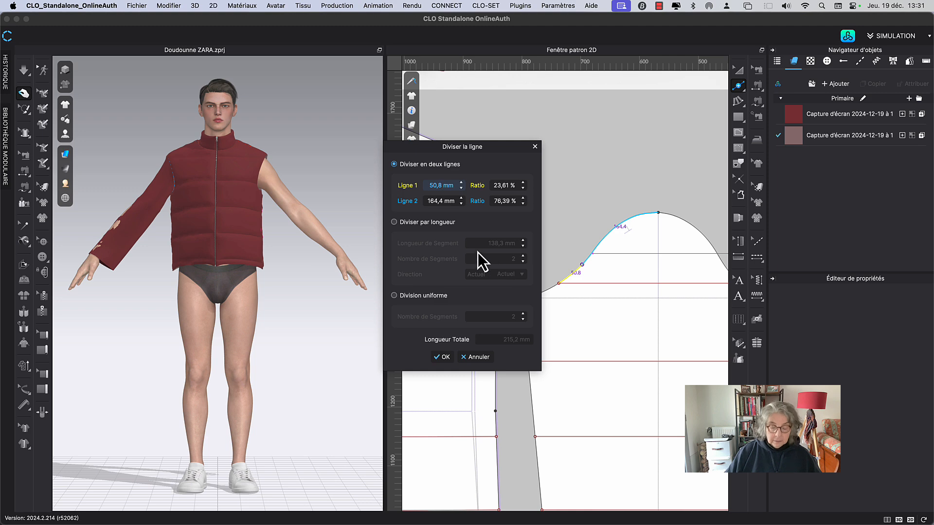
pyautogui.press('BackSpace')
pyautogui.press('BackSpace')
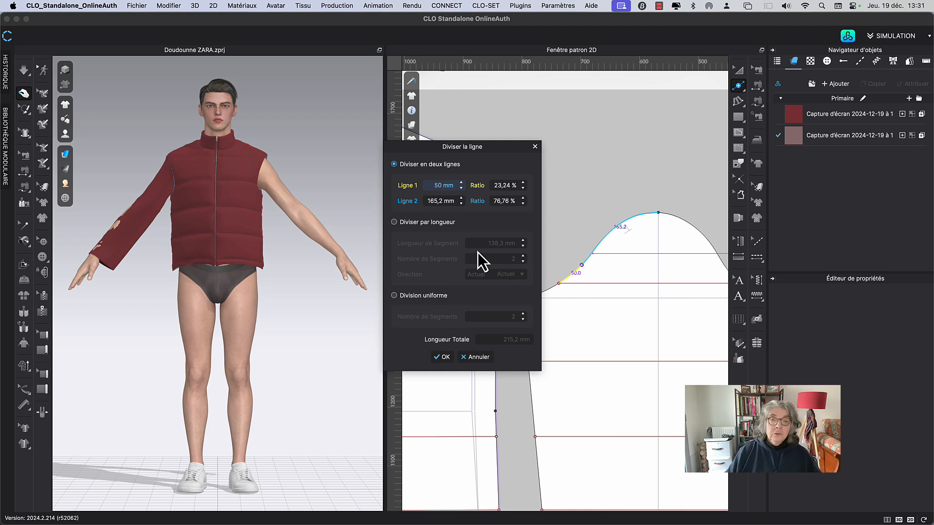
pyautogui.click(468, 357)
pyautogui.moveTo(570, 251); pyautogui.dragTo(496, 286, button='middle')
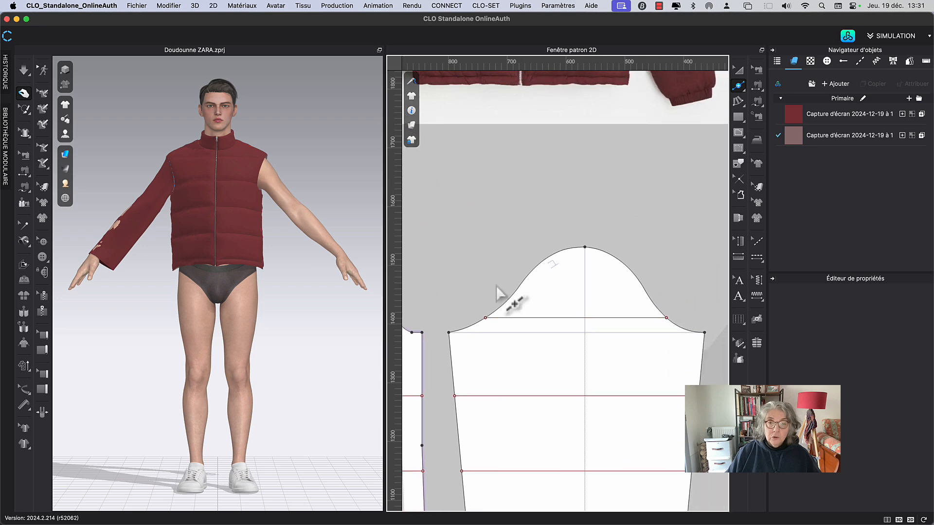
pyautogui.rightClick(522, 290)
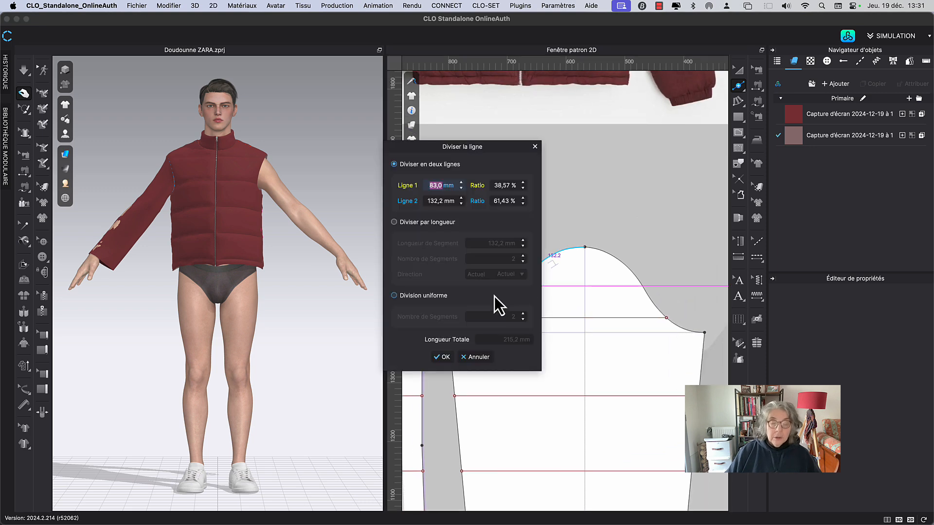
pyautogui.write('5')
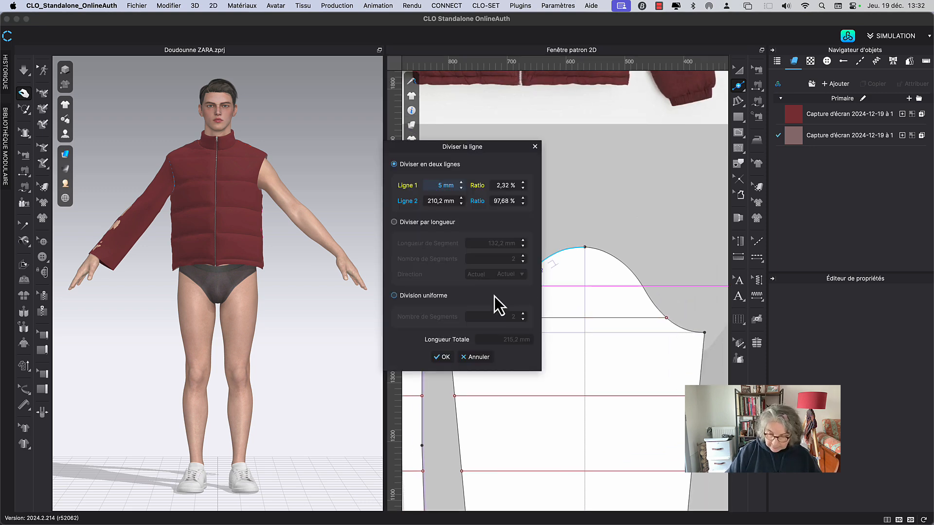
pyautogui.write('0')
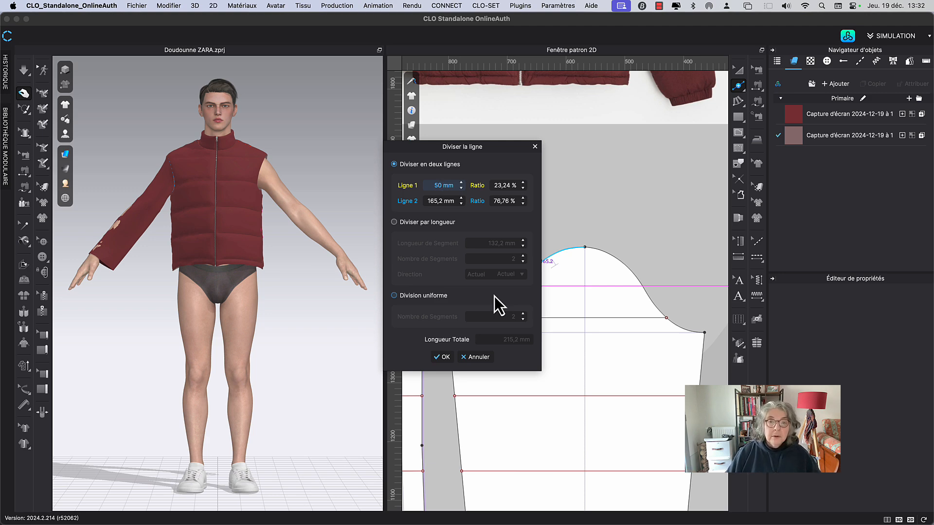
pyautogui.moveTo(481, 148); pyautogui.dragTo(377, 139)
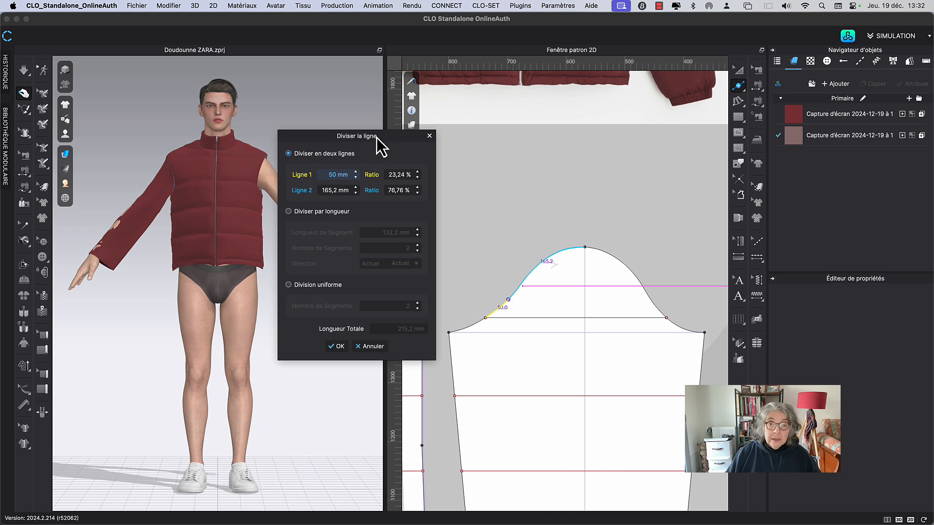
pyautogui.doubleClick(335, 174)
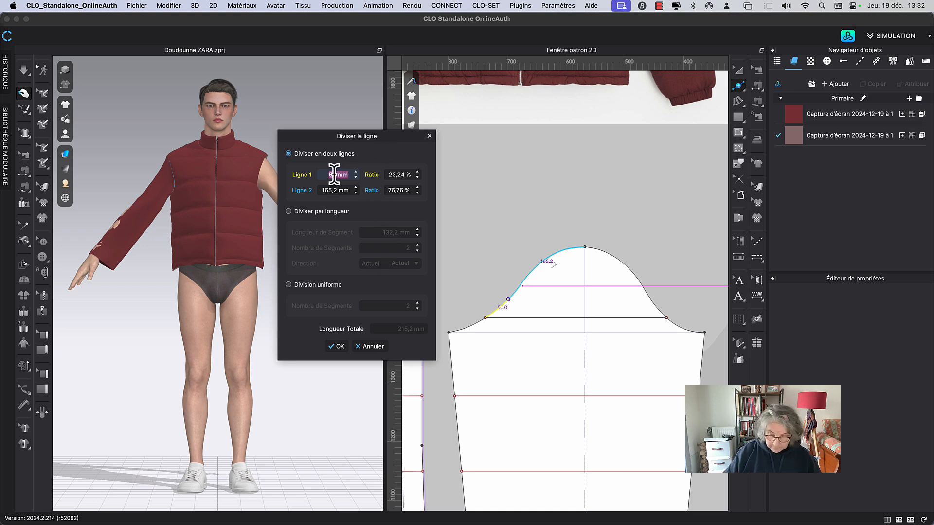
pyautogui.write('50')
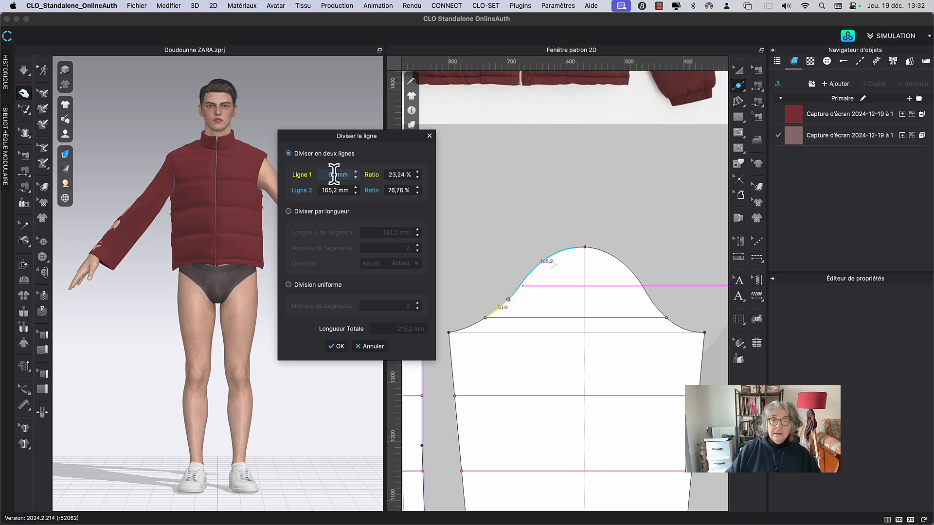
pyautogui.click(370, 347)
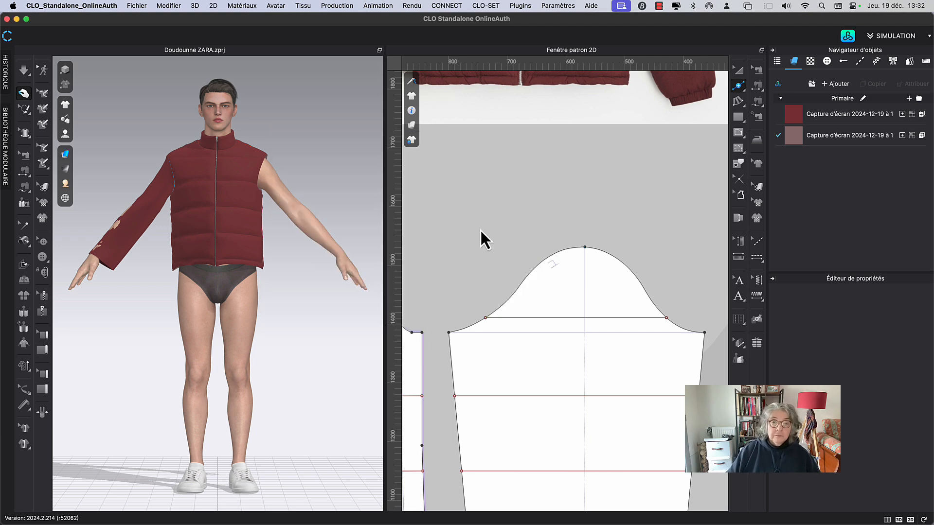
# Start the simulation to drape the sleeve with its updated sleeve cap.
pyautogui.moveTo(478, 236); pyautogui.dragTo(510, 229, button='middle')
pyautogui.scroll(-2, 489, 244)
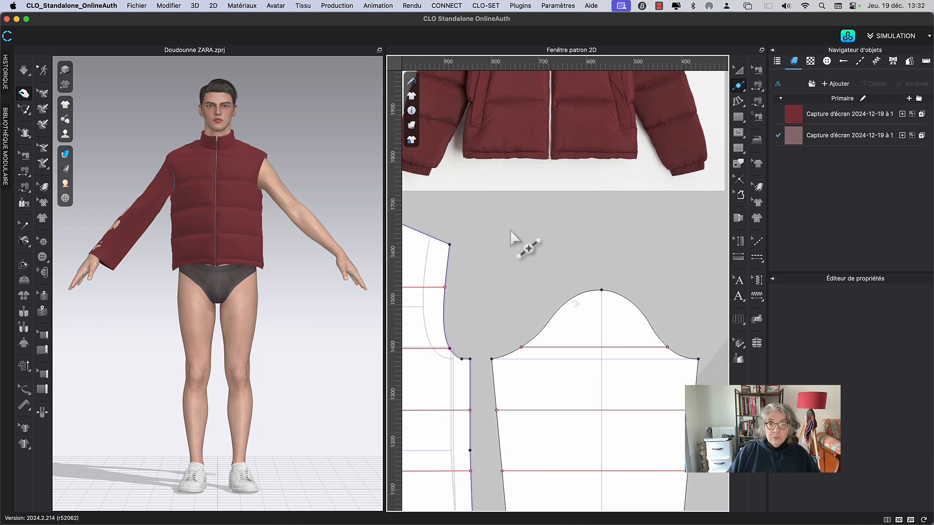
pyautogui.moveTo(510, 229); pyautogui.dragTo(513, 233, button='middle')
pyautogui.press('space')
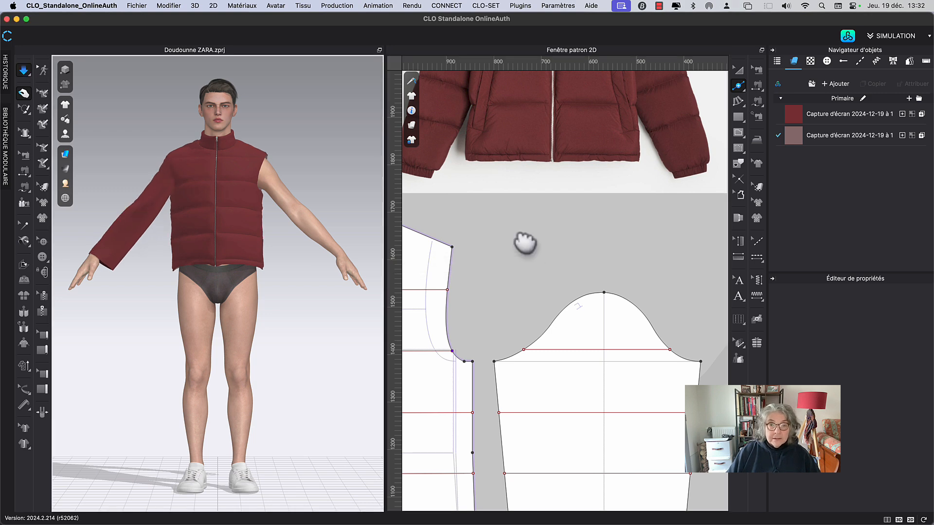
# Check the length of the sleeve cap's edge between the quilting line and the cap's highest point, on the back panel side.
pyautogui.click(555, 322)
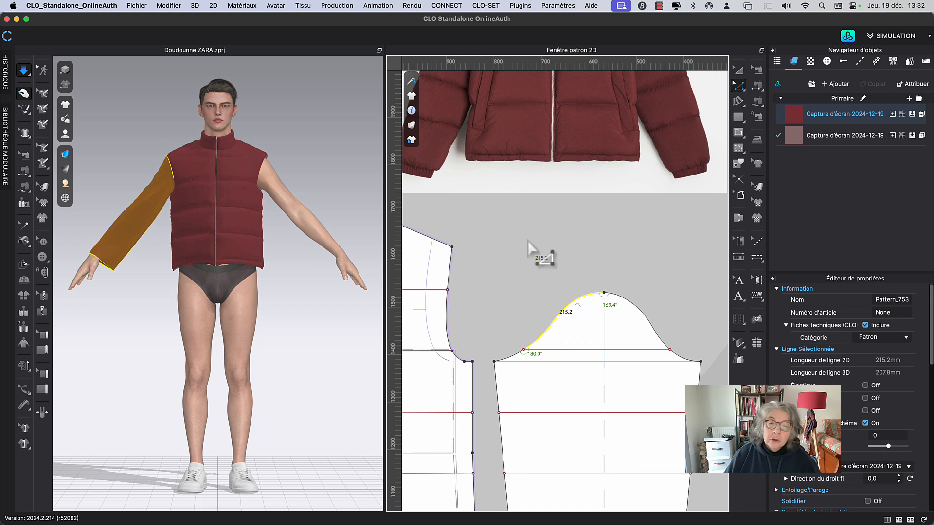
pyautogui.moveTo(529, 244); pyautogui.dragTo(563, 229, button='middle')
pyautogui.click(563, 241)
pyautogui.scroll(-5, 563, 243)
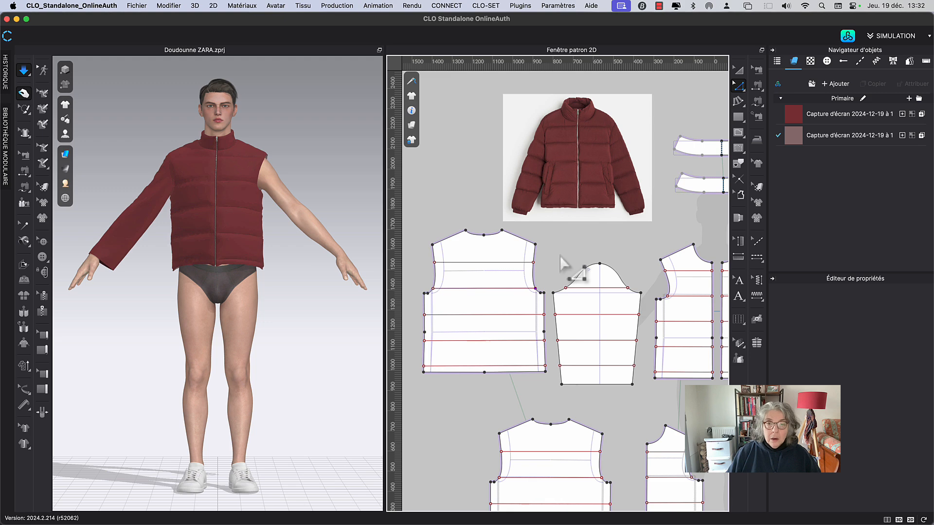
pyautogui.moveTo(559, 256); pyautogui.dragTo(565, 258, button='middle')
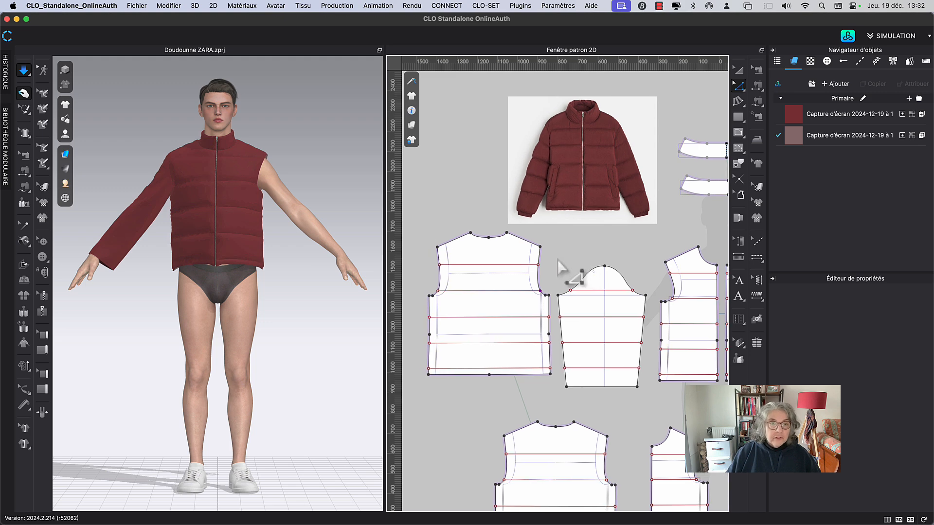
# Stop the simulation and select the whole sleeve pattern on the avatar.
pyautogui.click(739, 71)
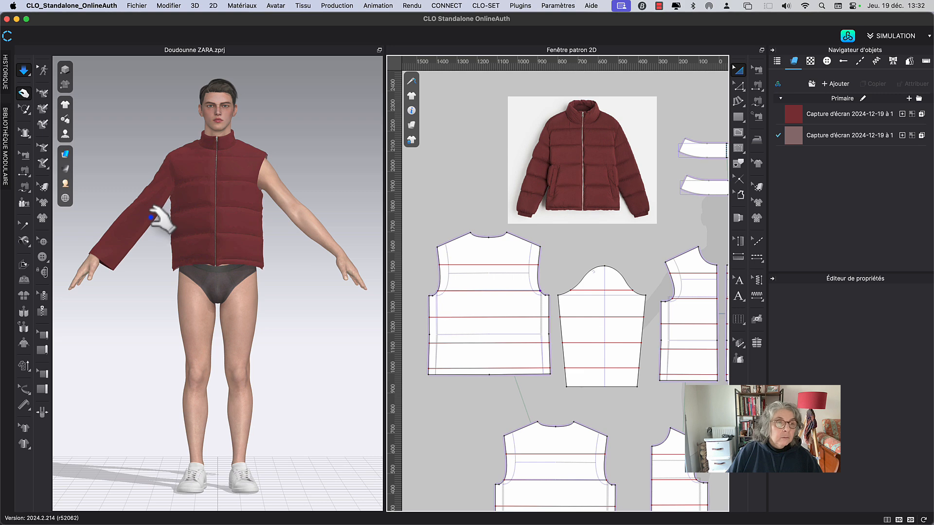
pyautogui.press('space')
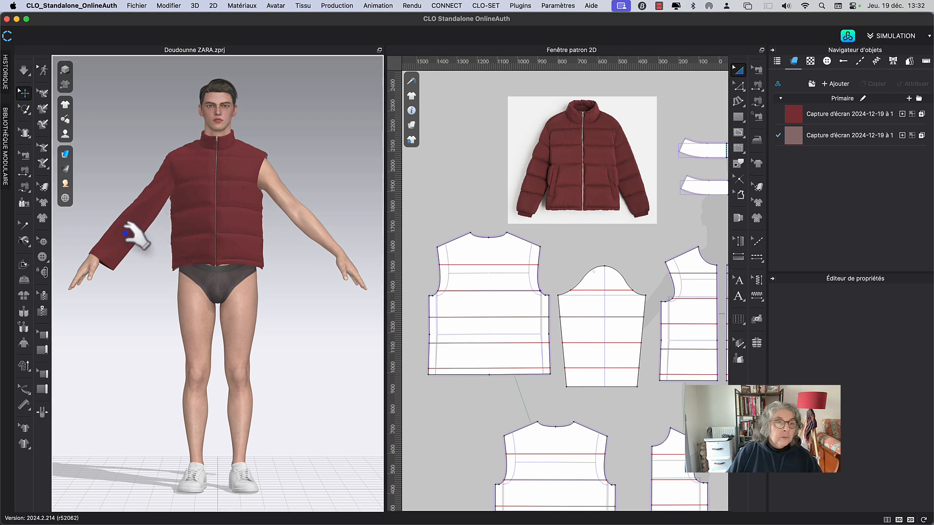
pyautogui.click(125, 251)
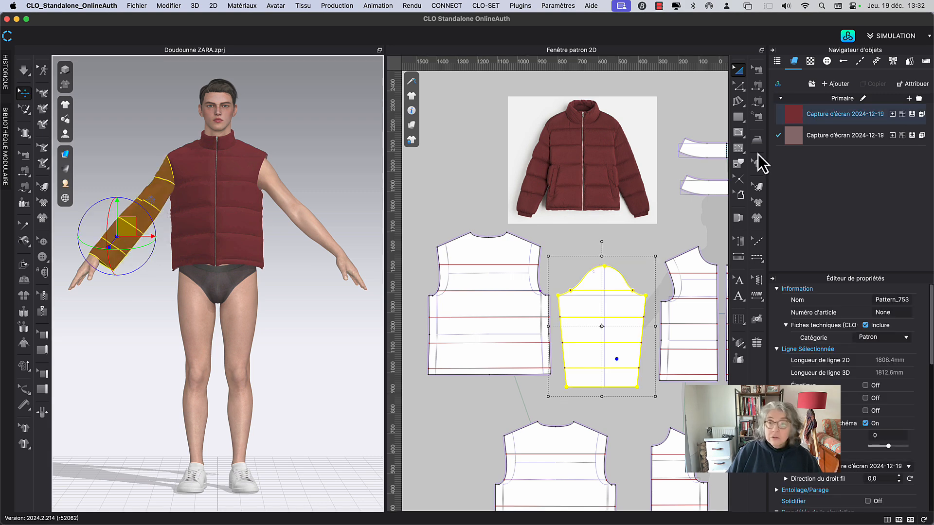
# Assign the lighter dusty-rose fabric to the sleeve and deselect it.
pyautogui.click(912, 135)
pyautogui.click(153, 129)
pyautogui.scroll(3, 153, 128)
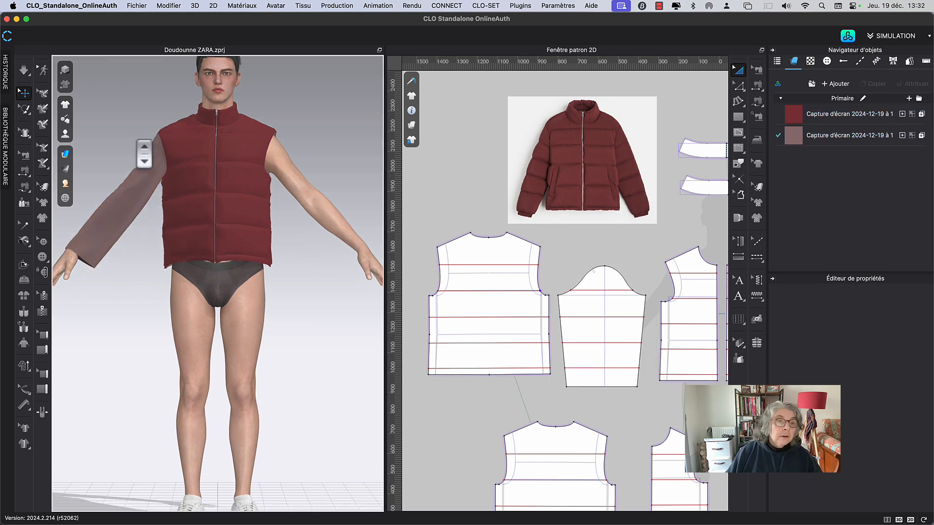
pyautogui.scroll(1, 140, 170)
pyautogui.moveTo(65, 105)
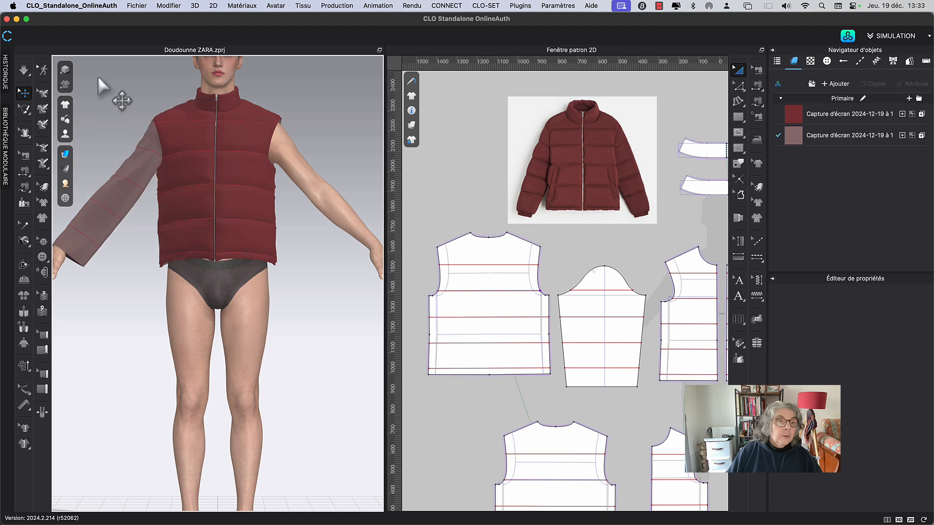
pyautogui.moveTo(106, 86); pyautogui.dragTo(164, 214, button='right')
pyautogui.scroll(4, 227, 212)
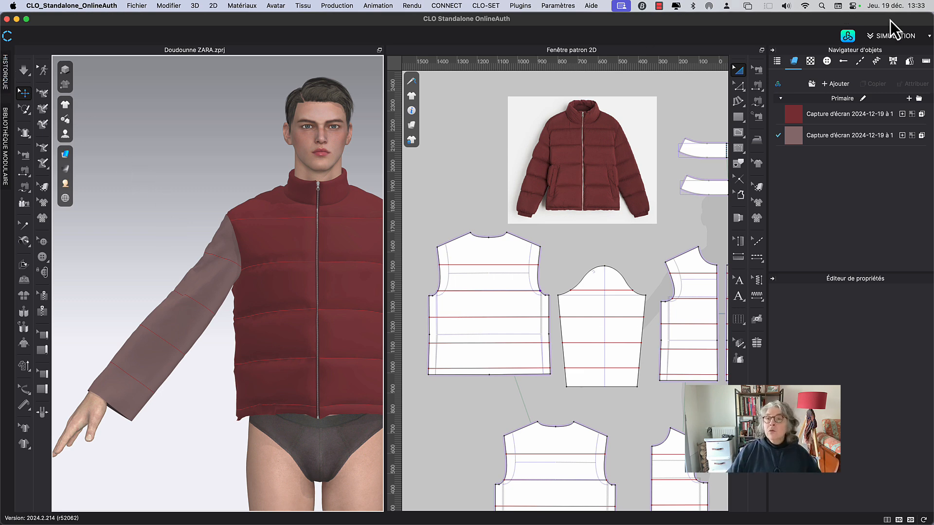
# Apply the male MV2_Attention.pos library pose to the avatar's entire body, keeping its size and aligning it to the floor.
pyautogui.click(848, 36)
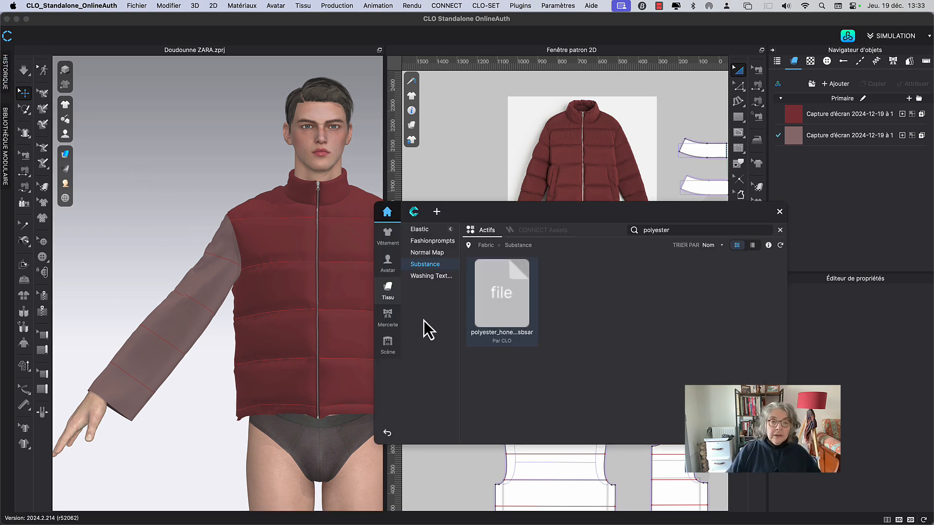
pyautogui.click(382, 268)
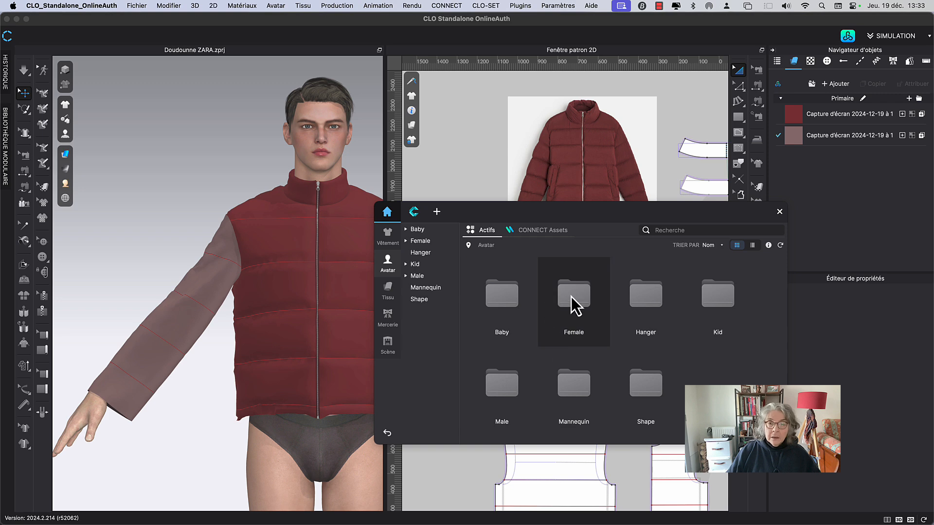
pyautogui.click(507, 386)
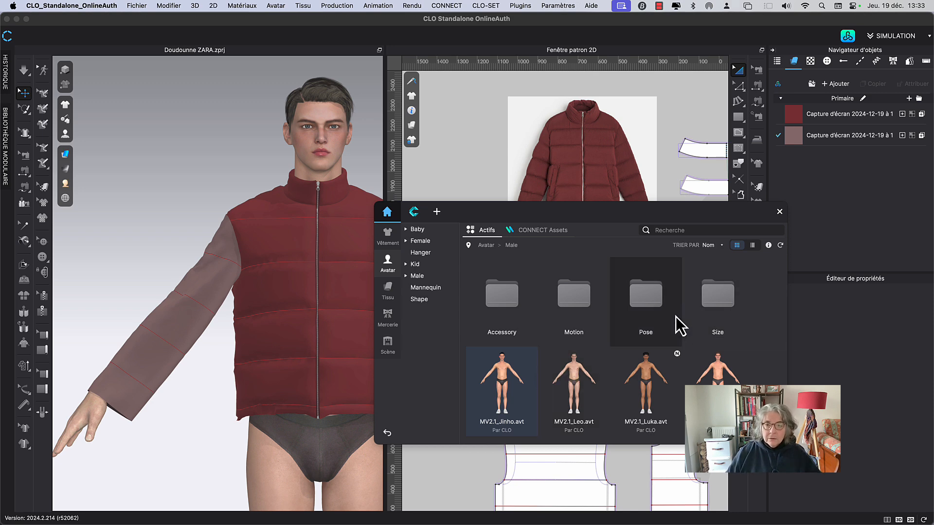
pyautogui.click(645, 306)
pyautogui.doubleClick(644, 306)
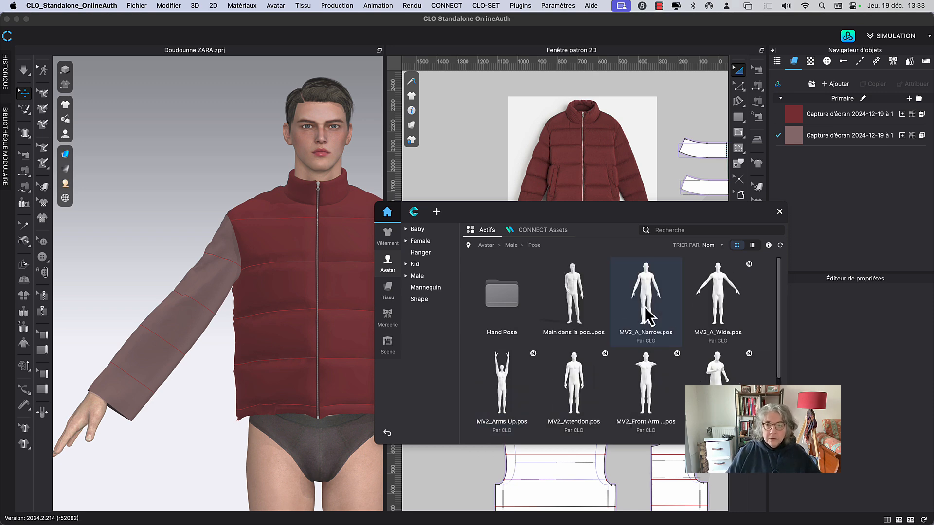
pyautogui.click(583, 403)
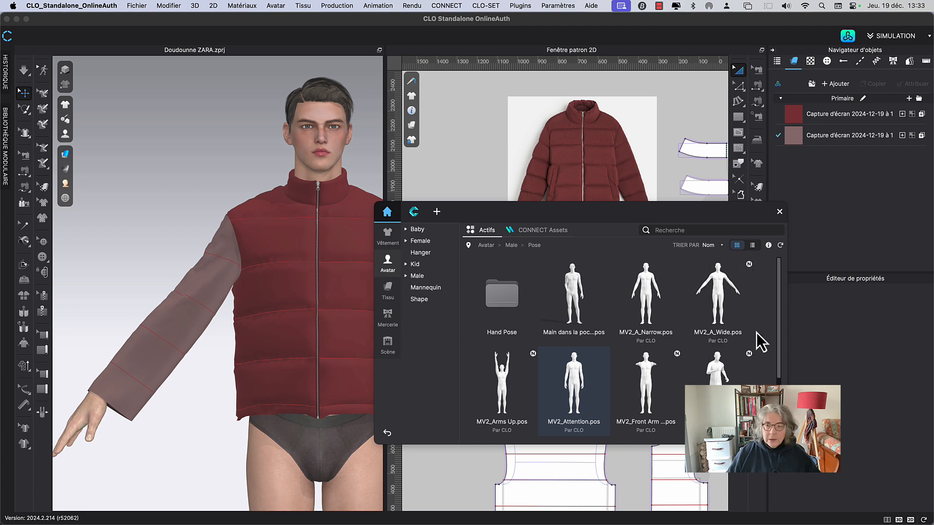
pyautogui.moveTo(784, 349); pyautogui.dragTo(784, 371)
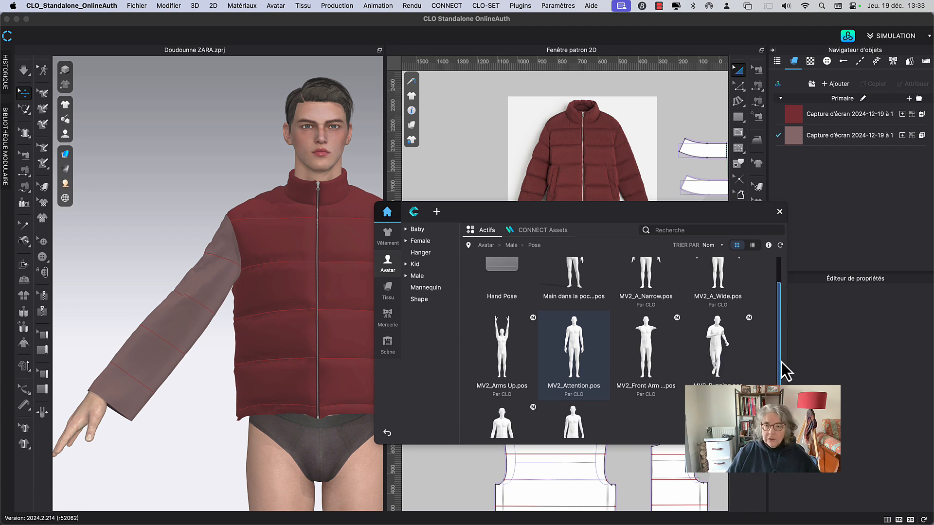
pyautogui.doubleClick(586, 351)
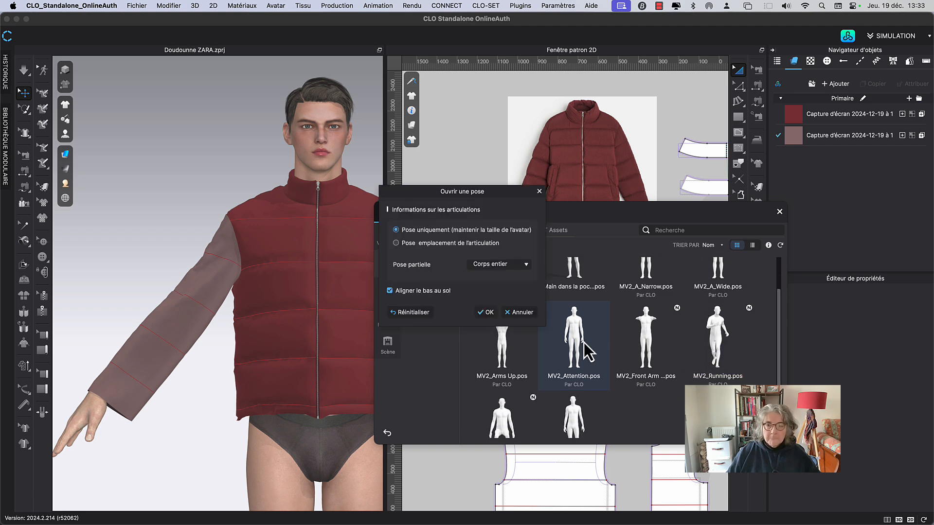
pyautogui.click(482, 313)
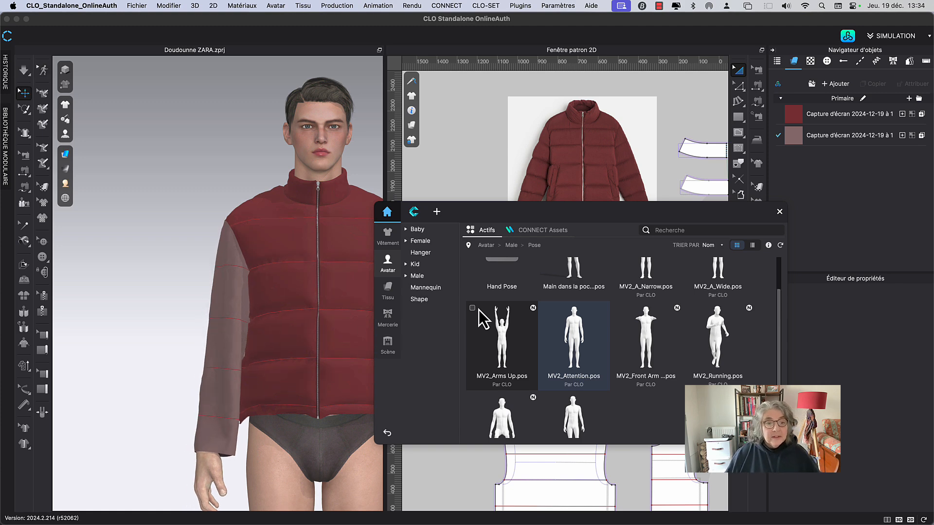
pyautogui.click(780, 211)
# Shift the back padding pattern to the left and the two front padding patterns slightly to the right in the 2D layout.
pyautogui.moveTo(469, 176); pyautogui.dragTo(478, 208, button='right')
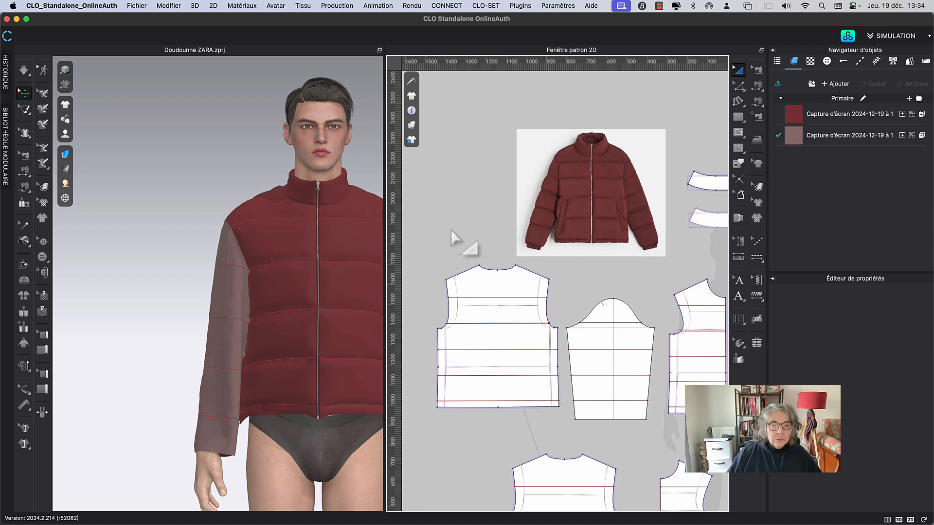
pyautogui.moveTo(452, 228); pyautogui.dragTo(439, 246, button='right')
pyautogui.scroll(-3, 538, 223)
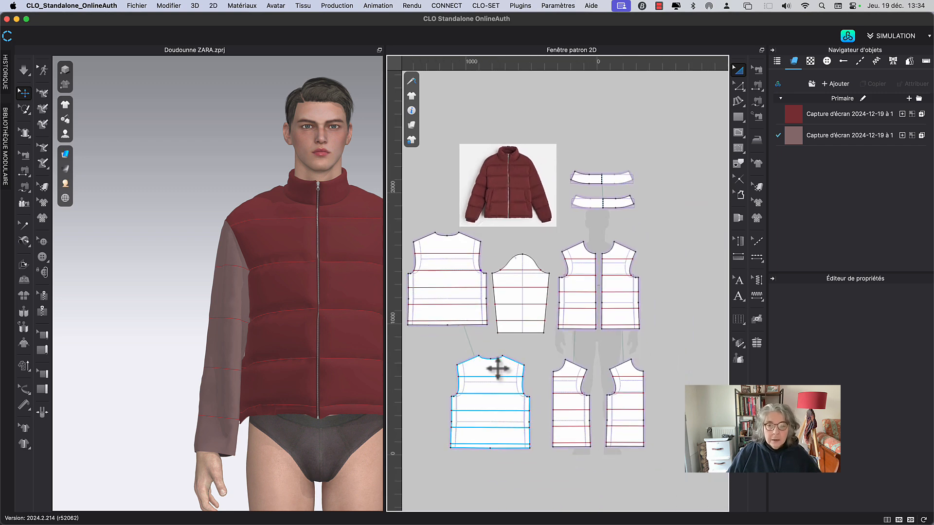
pyautogui.moveTo(495, 370); pyautogui.dragTo(437, 375)
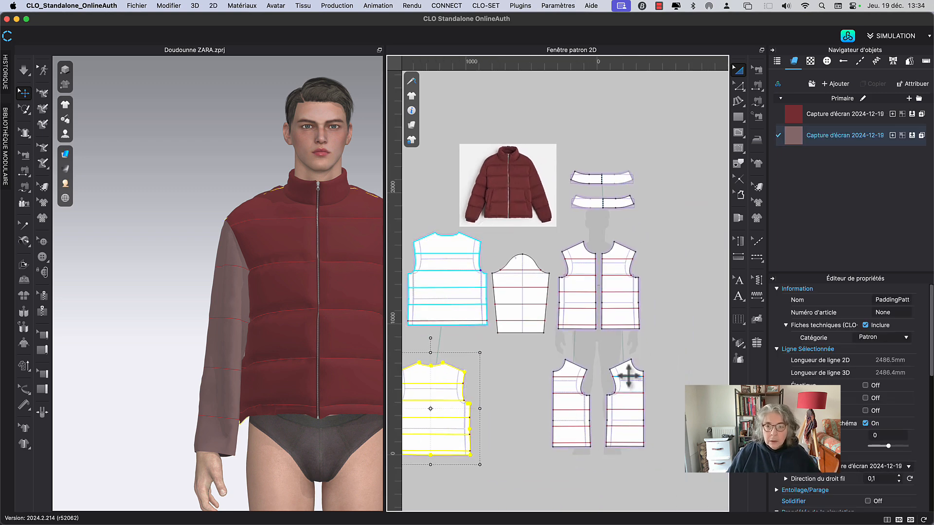
pyautogui.click(617, 377)
pyautogui.keyDown('shift'); pyautogui.click(569, 374); pyautogui.keyUp('shift')
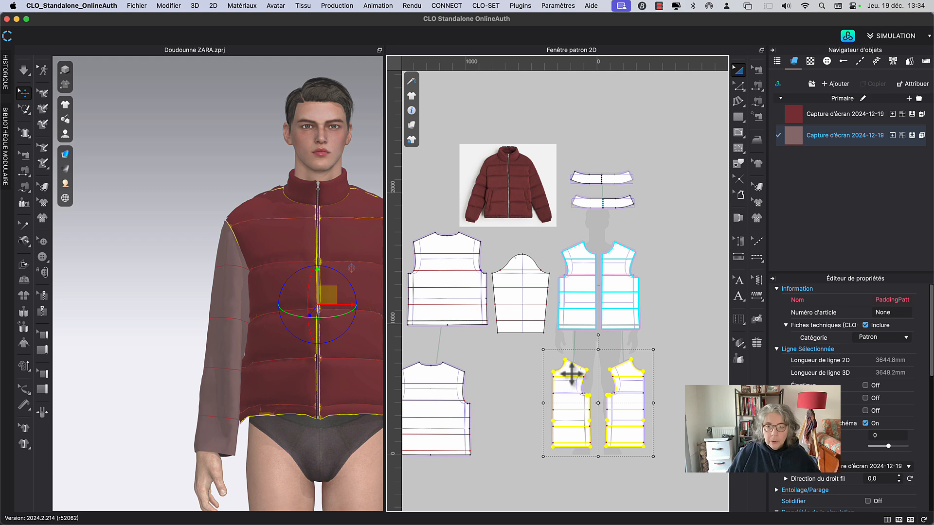
pyautogui.moveTo(571, 372); pyautogui.dragTo(591, 375)
pyautogui.click(534, 402)
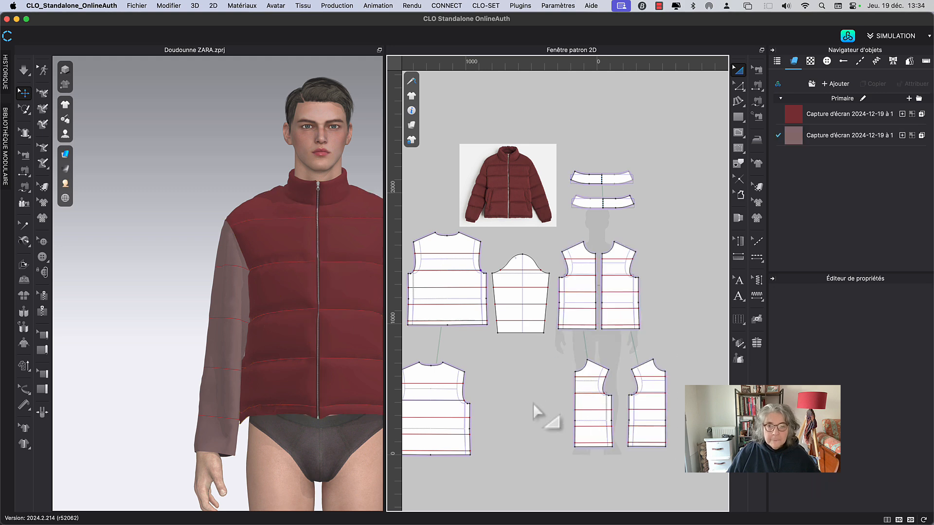
# Create a padding layer from the sleeve pattern and place it directly beneath the sleeve in the 2D layout.
pyautogui.click(527, 282)
pyautogui.click(757, 343)
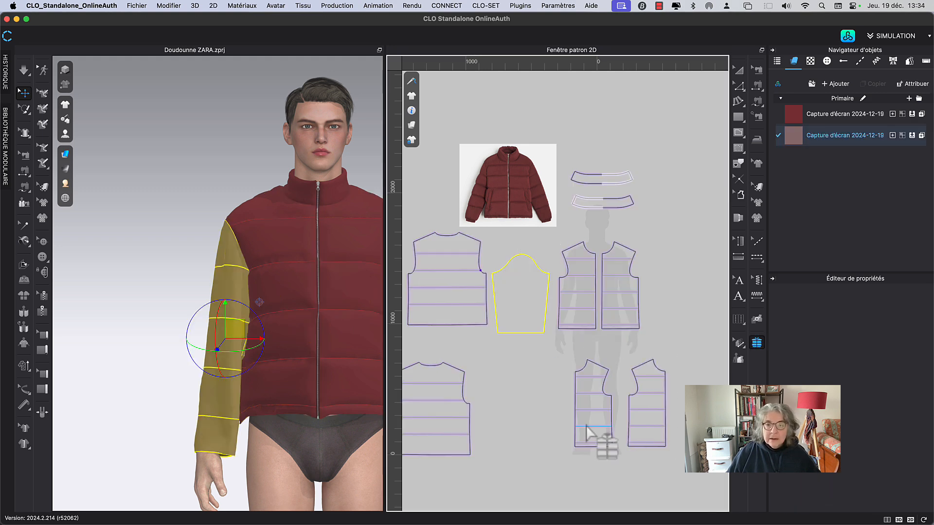
pyautogui.moveTo(521, 415); pyautogui.dragTo(521, 425)
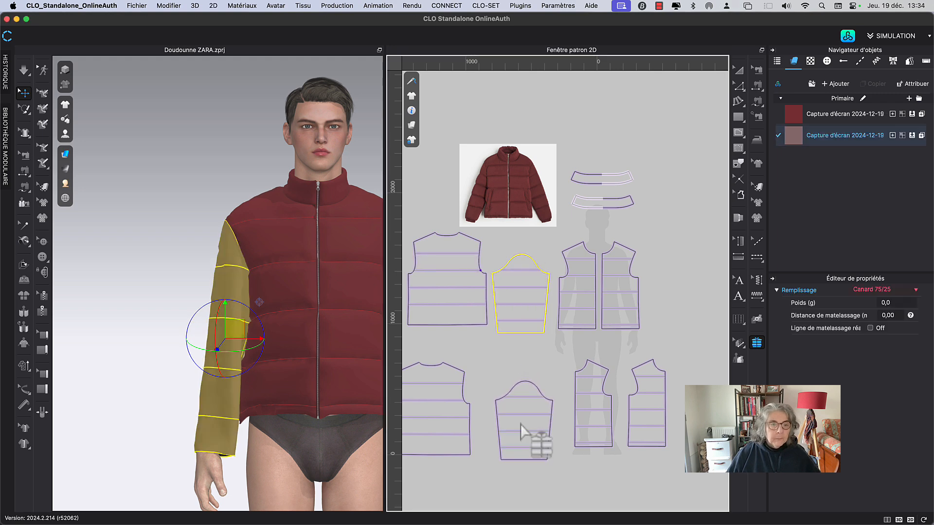
pyautogui.click(738, 71)
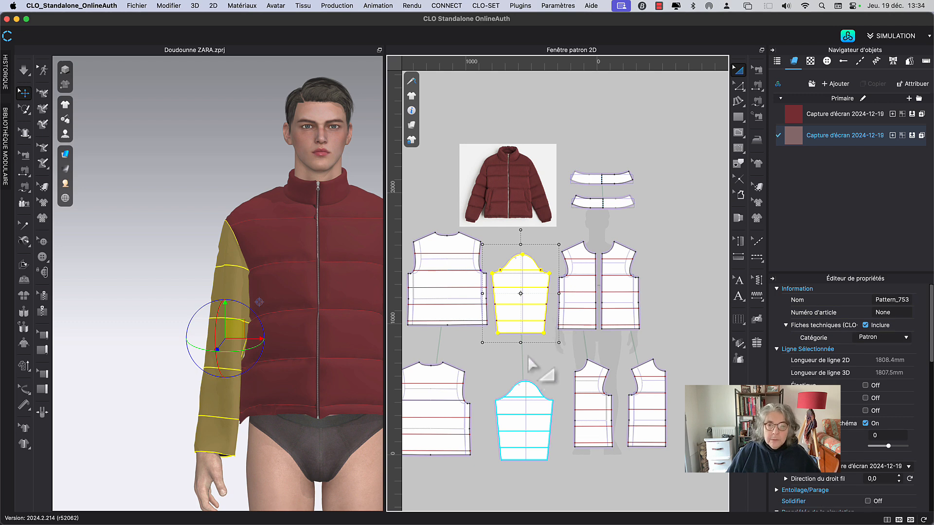
# Check the front panel's filling settings and give the sleeve the same ones: weight 57.7 g and quilting distance 30.
pyautogui.click(757, 343)
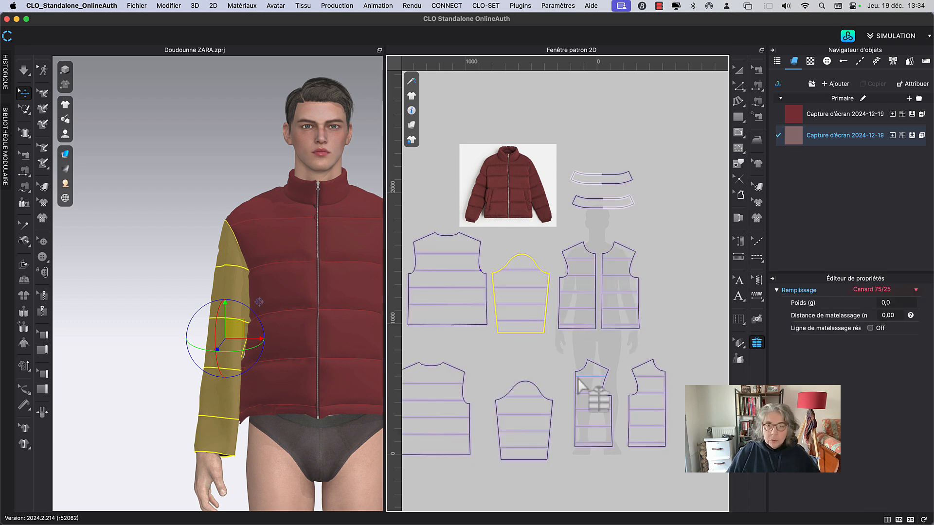
pyautogui.click(902, 302)
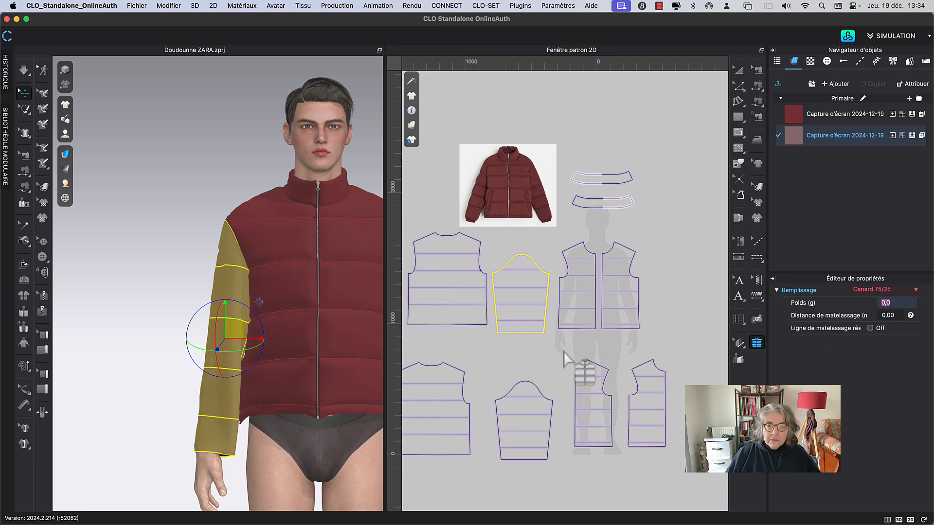
pyautogui.click(579, 308)
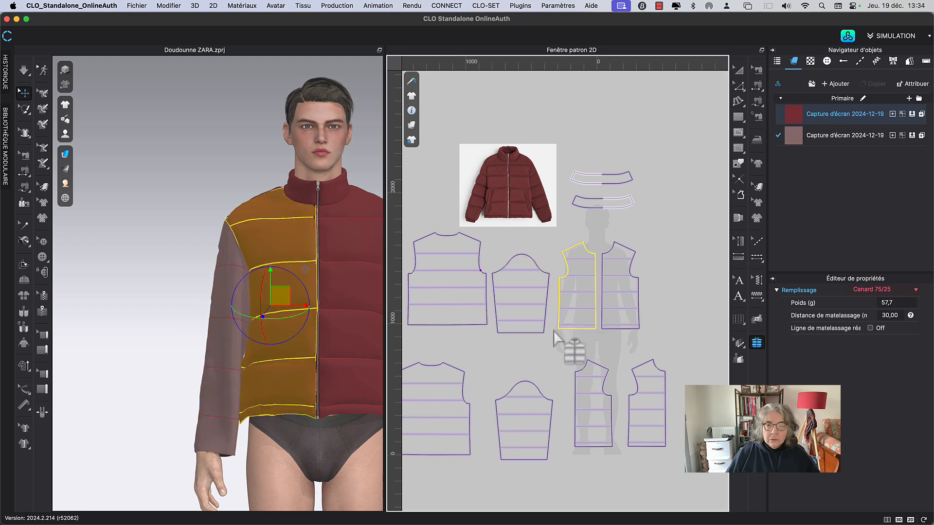
pyautogui.click(529, 328)
pyautogui.click(905, 303)
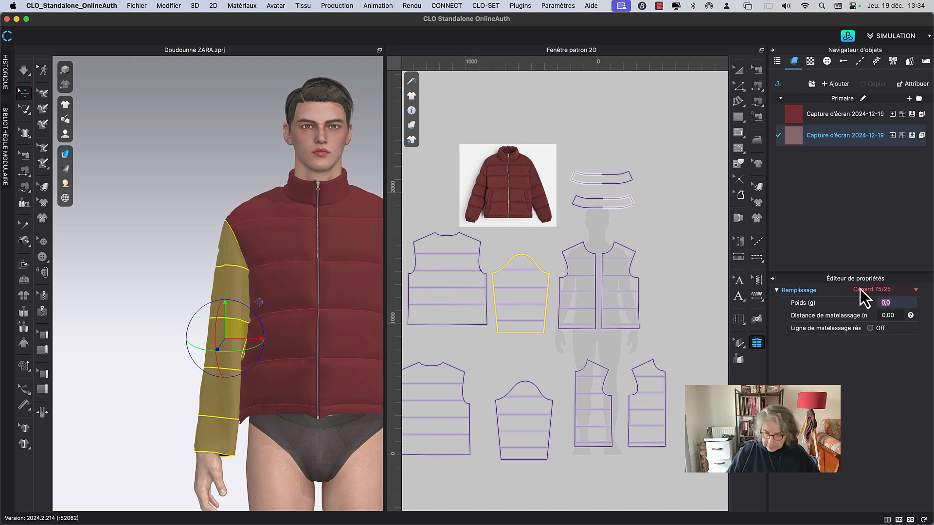
pyautogui.write('57,')
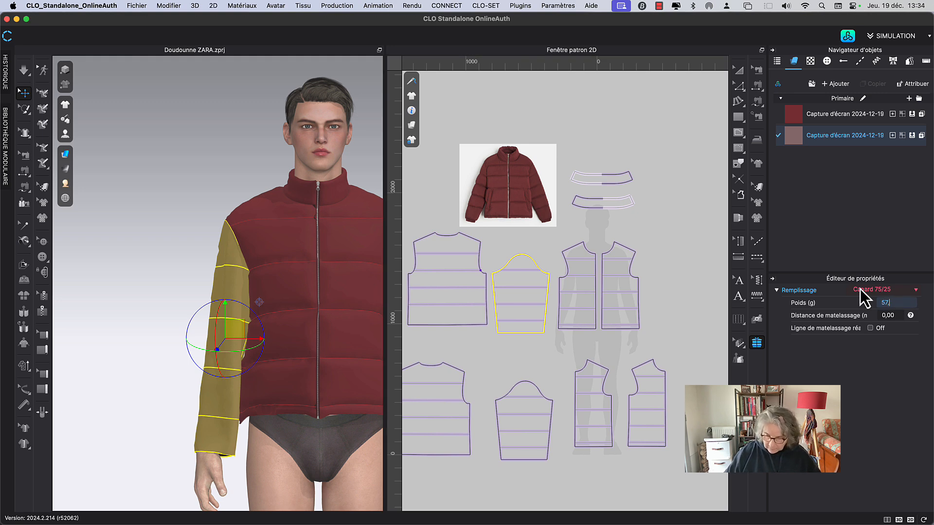
pyautogui.write('7')
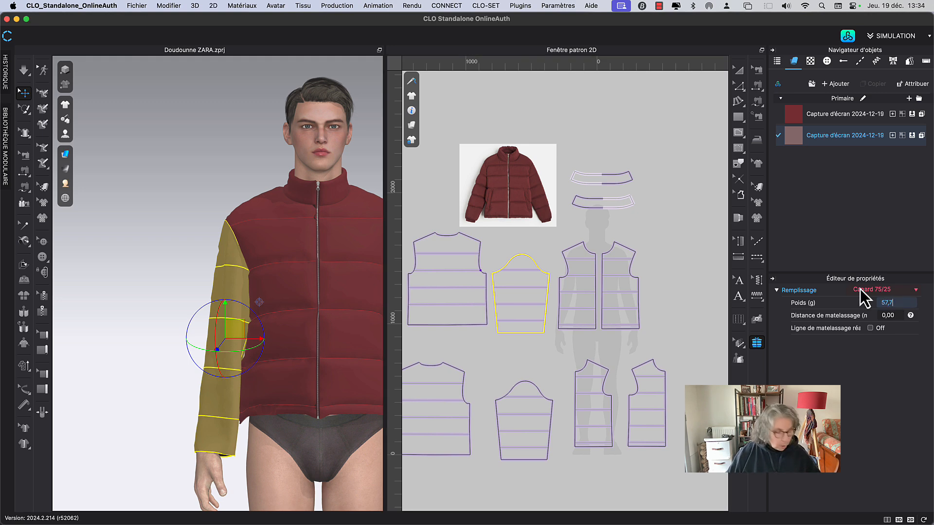
pyautogui.press('Return')
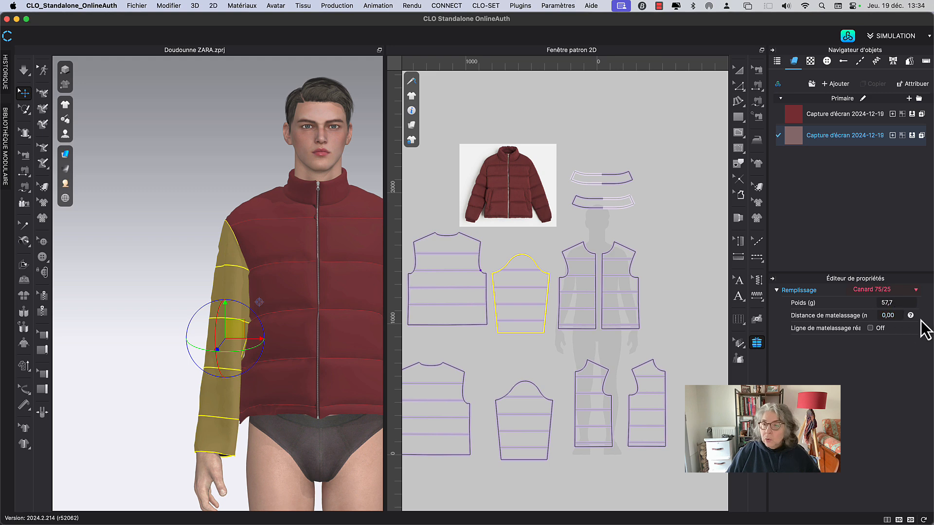
pyautogui.click(900, 314)
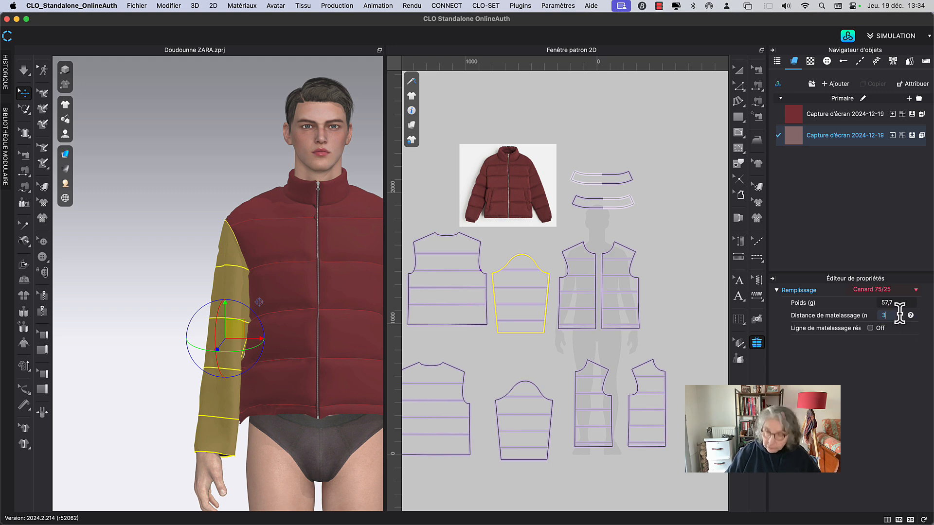
pyautogui.write('30')
pyautogui.press('Return')
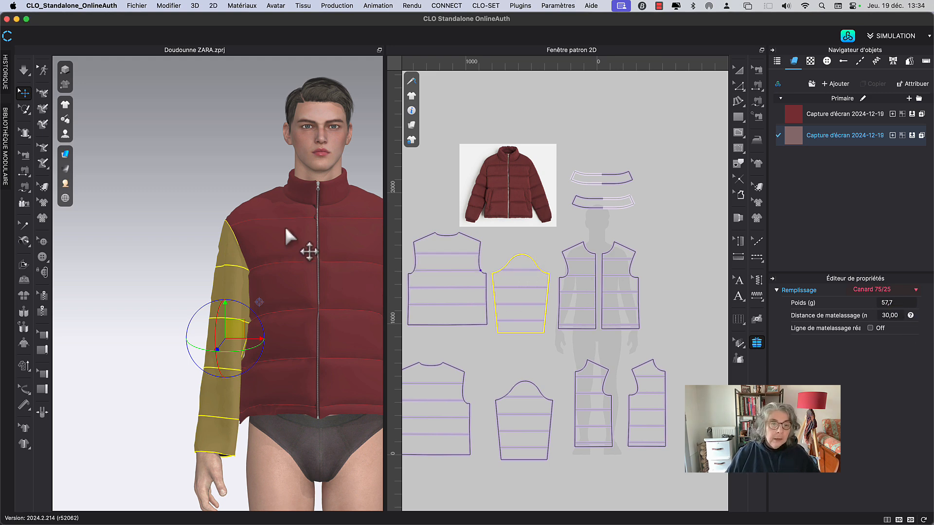
# Deselect the sleeve and run the simulation until the padded sleeve puffs up, then stop it.
pyautogui.click(217, 182)
pyautogui.press('space')
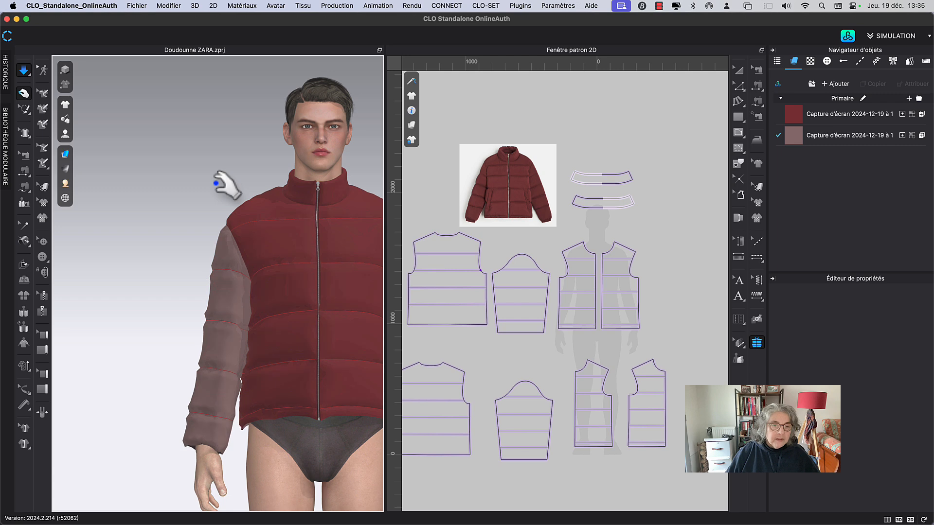
pyautogui.press('space')
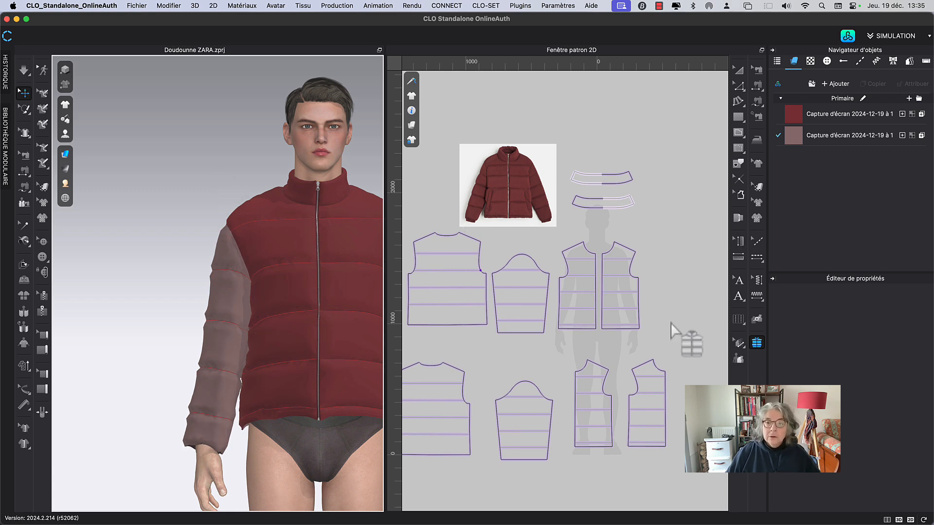
# Assign the dark red fabric to both the sleeve and its padding pattern.
pyautogui.moveTo(660, 334); pyautogui.dragTo(684, 260, button='middle')
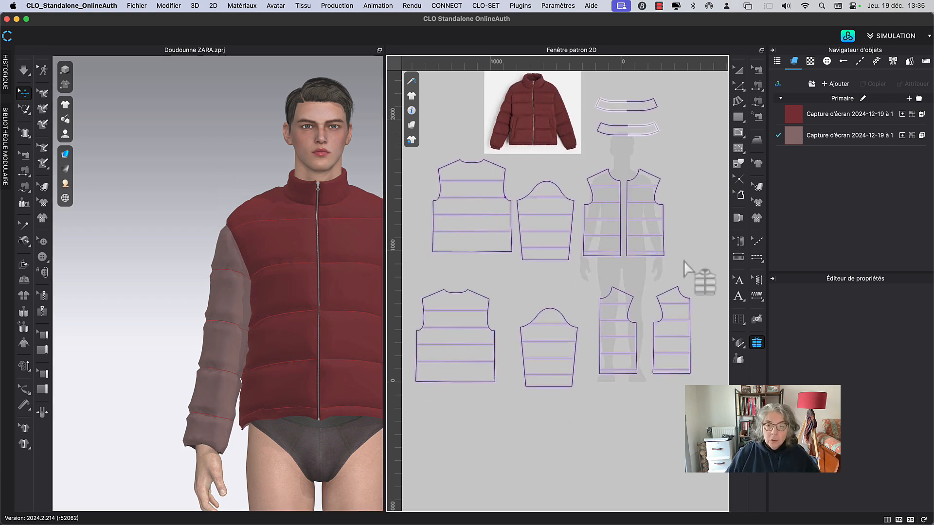
pyautogui.click(737, 71)
pyautogui.click(553, 223)
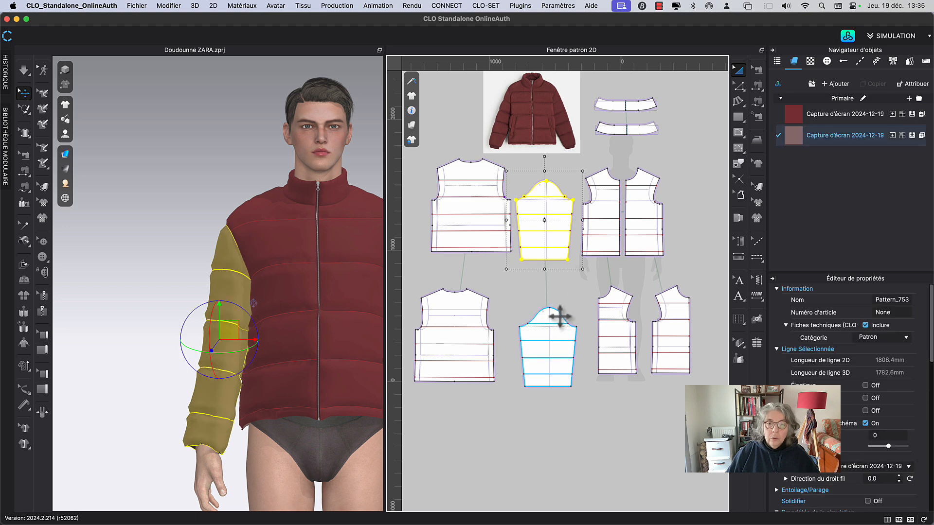
pyautogui.keyDown('shift'); pyautogui.click(559, 317); pyautogui.keyUp('shift')
pyautogui.click(912, 114)
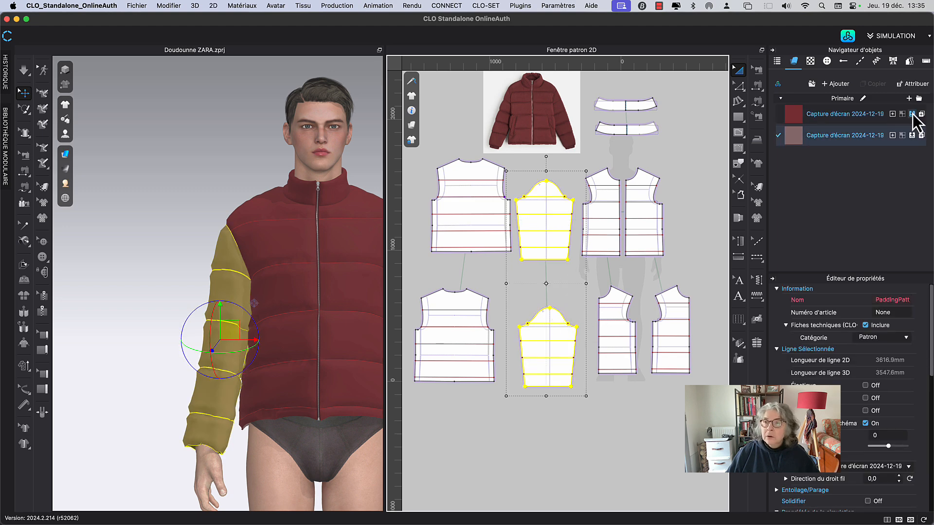
pyautogui.click(912, 114)
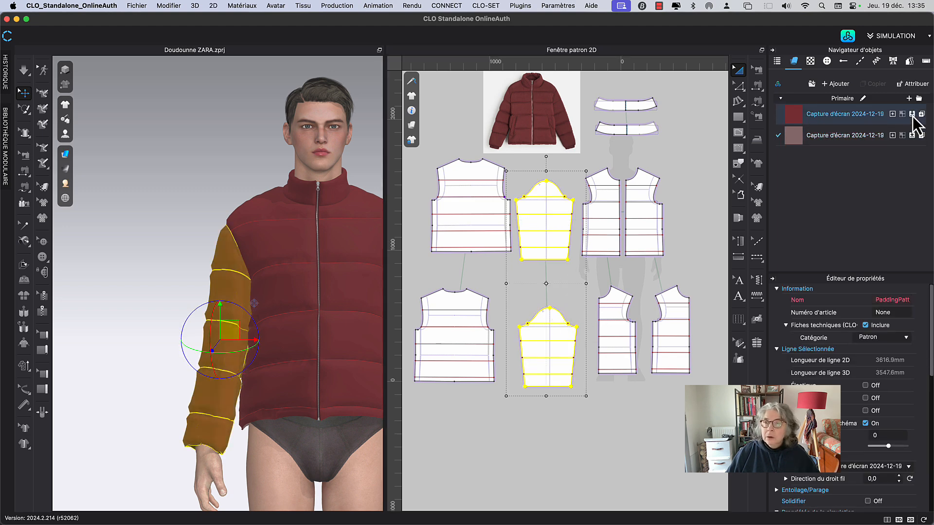
pyautogui.click(557, 352)
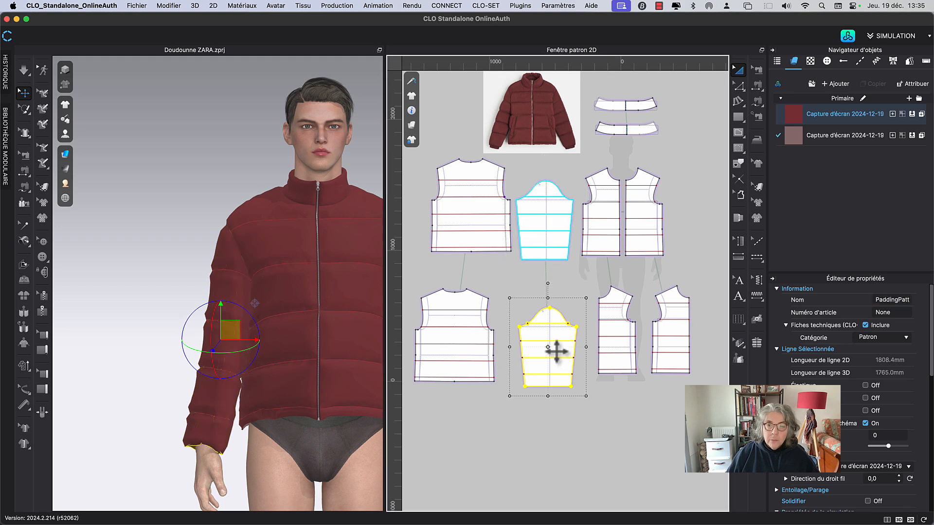
# Assign the second, paler fabric to the sleeve's padding pattern, deselect it and briefly simulate the jacket.
pyautogui.click(913, 135)
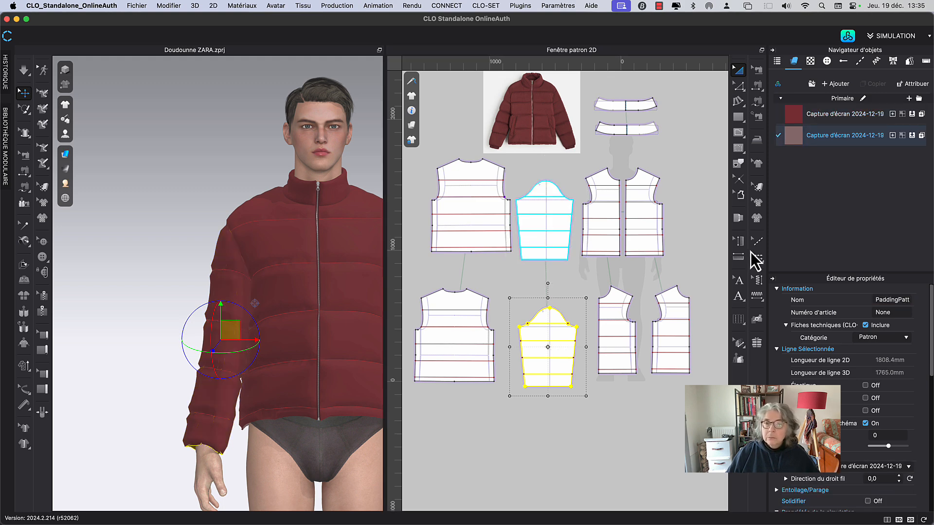
pyautogui.click(216, 152)
pyautogui.moveTo(188, 275); pyautogui.dragTo(158, 243, button='middle')
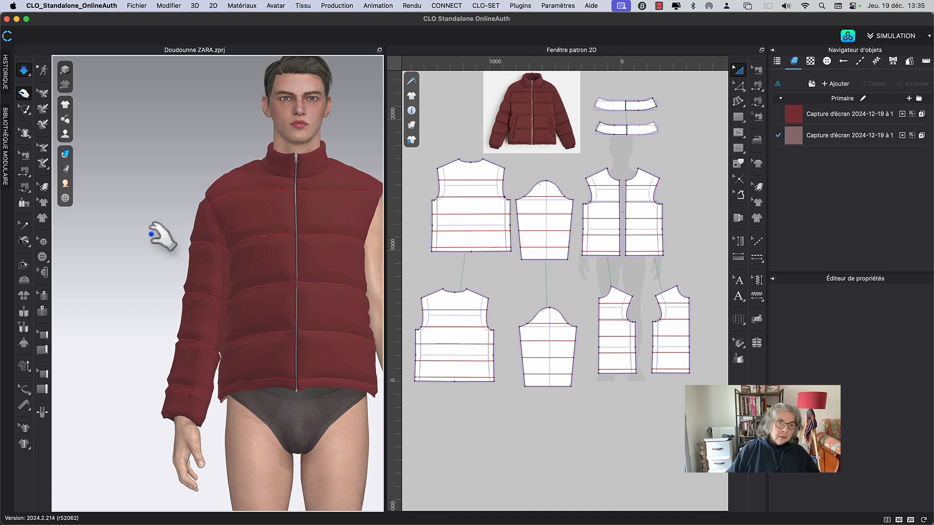
pyautogui.scroll(-2, 155, 268)
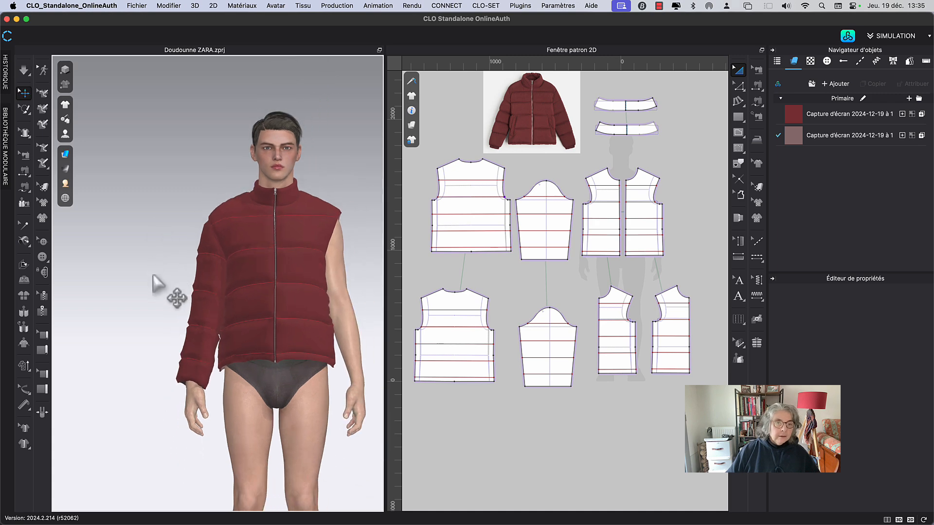
pyautogui.moveTo(153, 271); pyautogui.dragTo(103, 252, button='middle')
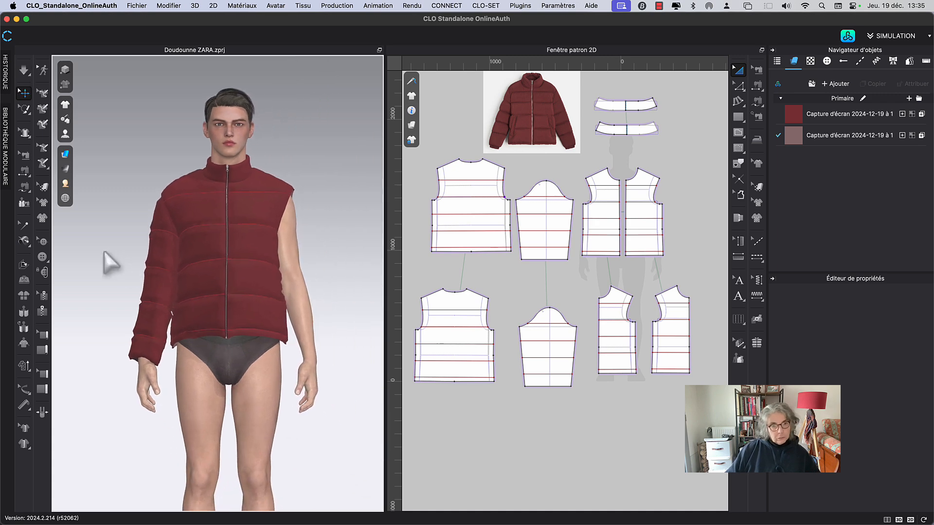
pyautogui.moveTo(316, 182); pyautogui.dragTo(308, 179, button='middle')
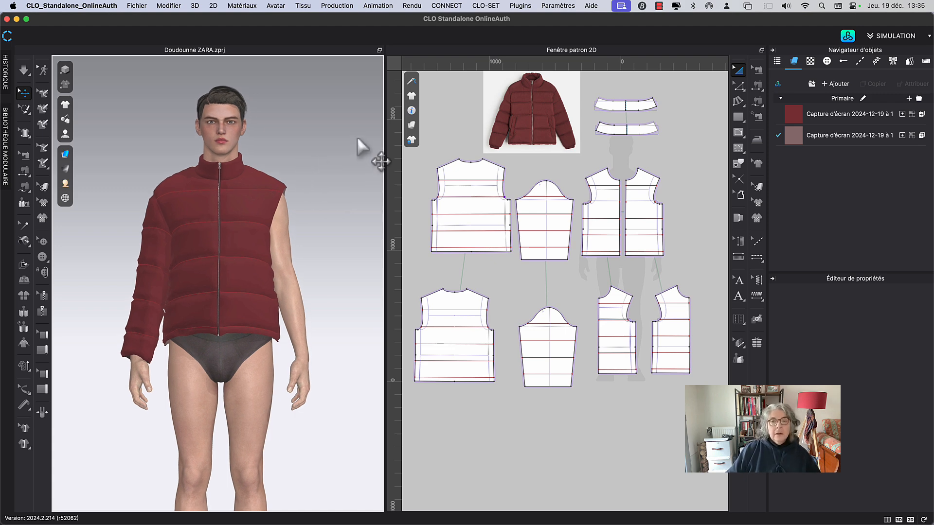
# Try to link the sleeve and its padding pattern together as symmetric patterns with sewing.
pyautogui.moveTo(472, 85); pyautogui.dragTo(463, 121, button='middle')
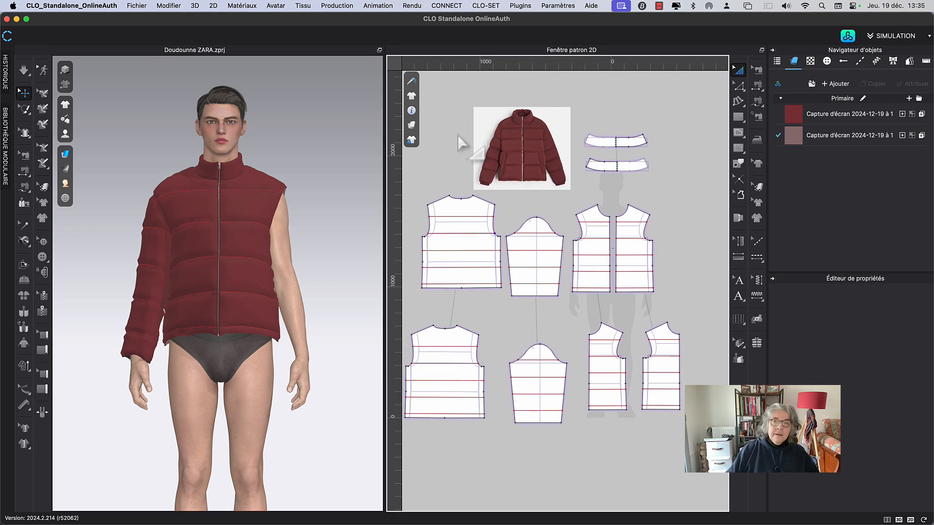
pyautogui.click(540, 353)
pyautogui.keyDown('shift'); pyautogui.click(549, 297); pyautogui.keyUp('shift')
pyautogui.rightClick(548, 293)
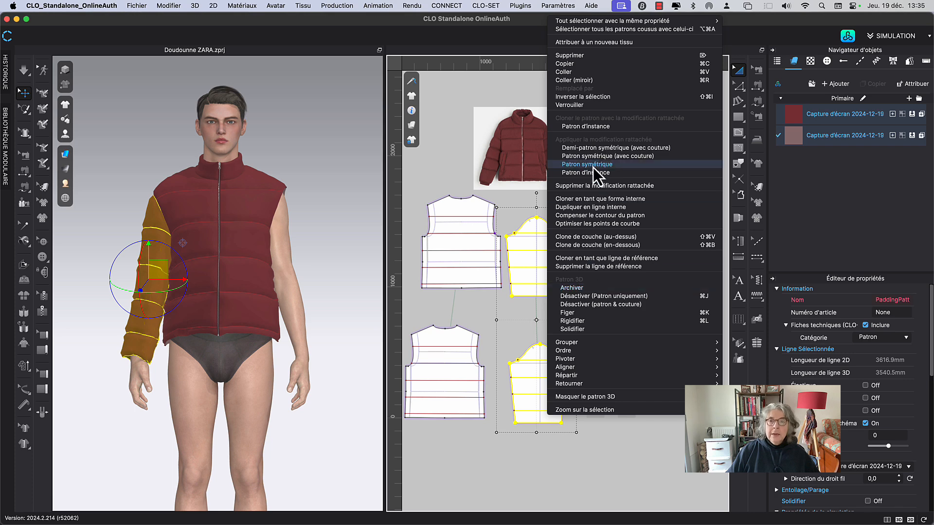
pyautogui.click(650, 156)
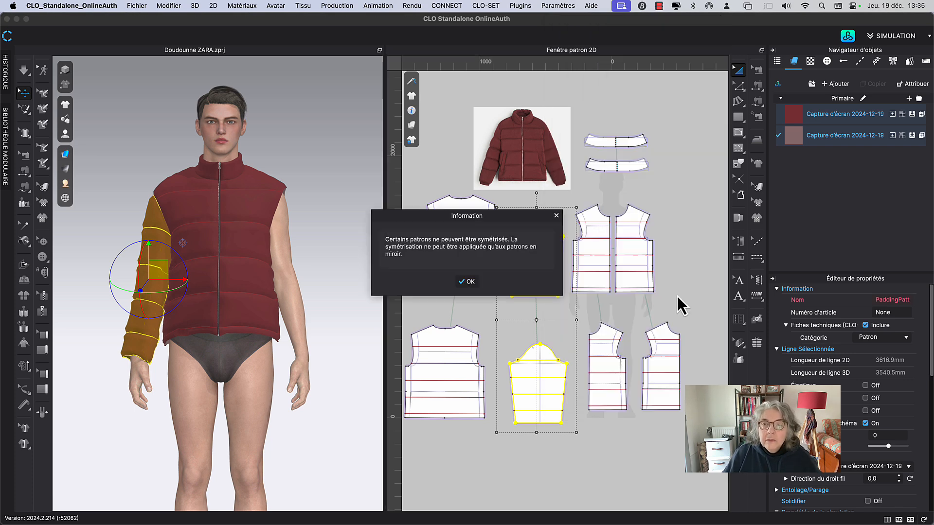
pyautogui.click(466, 282)
# Clone only the outer sleeve as a symmetric pattern without sewing and place it on the other side of the front panels, about 1327 mm away.
pyautogui.click(542, 246)
pyautogui.rightClick(542, 246)
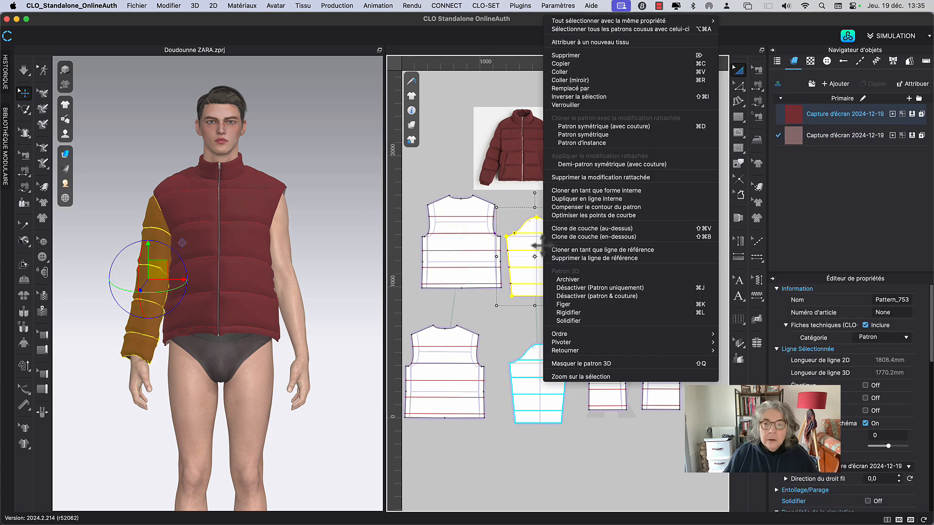
pyautogui.click(589, 135)
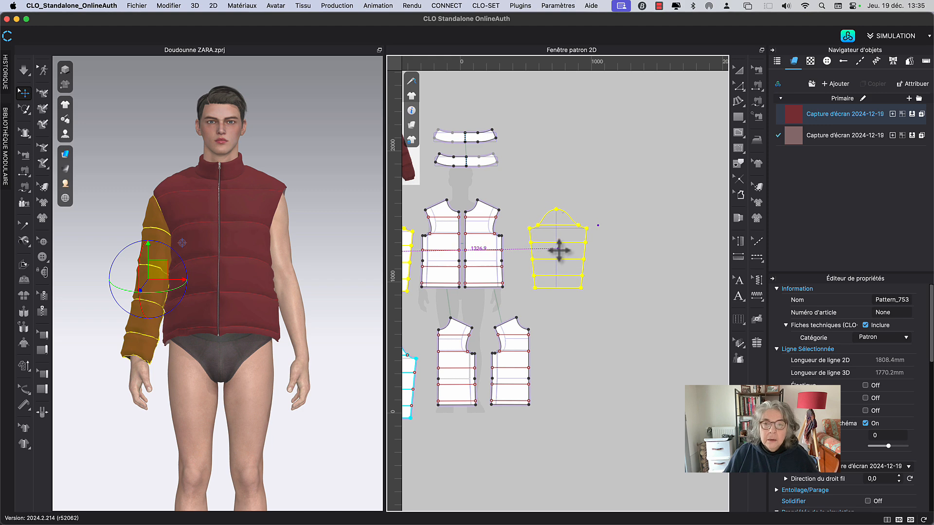
pyautogui.click(559, 250)
pyautogui.moveTo(551, 165); pyautogui.dragTo(584, 177, button='right')
pyautogui.click(594, 236)
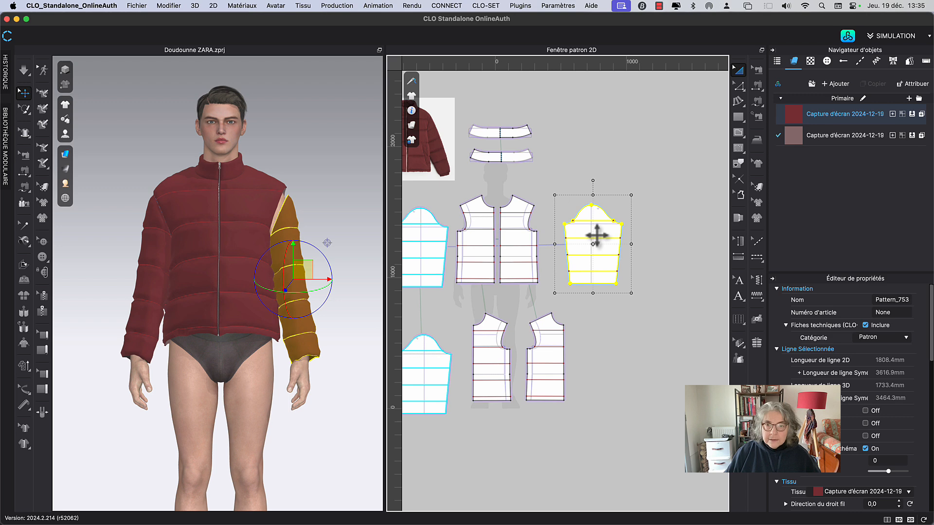
# Create a padding layer from the mirrored sleeve and place it directly beneath that sleeve in the 2D layout.
pyautogui.click(757, 343)
pyautogui.click(598, 250)
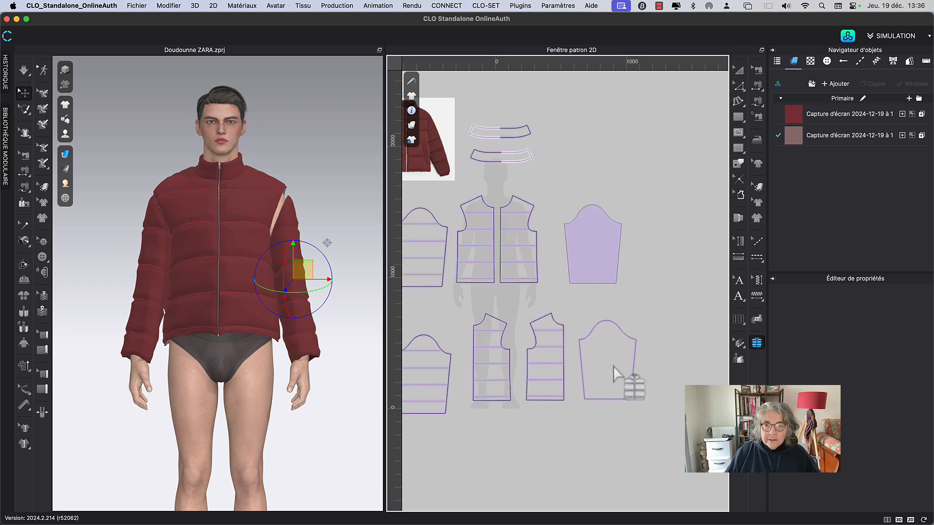
pyautogui.click(613, 366)
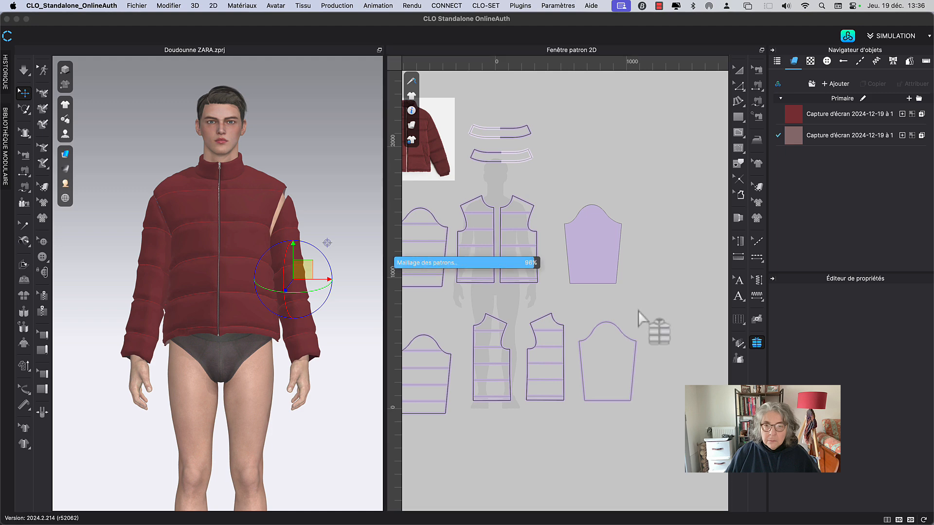
pyautogui.click(738, 71)
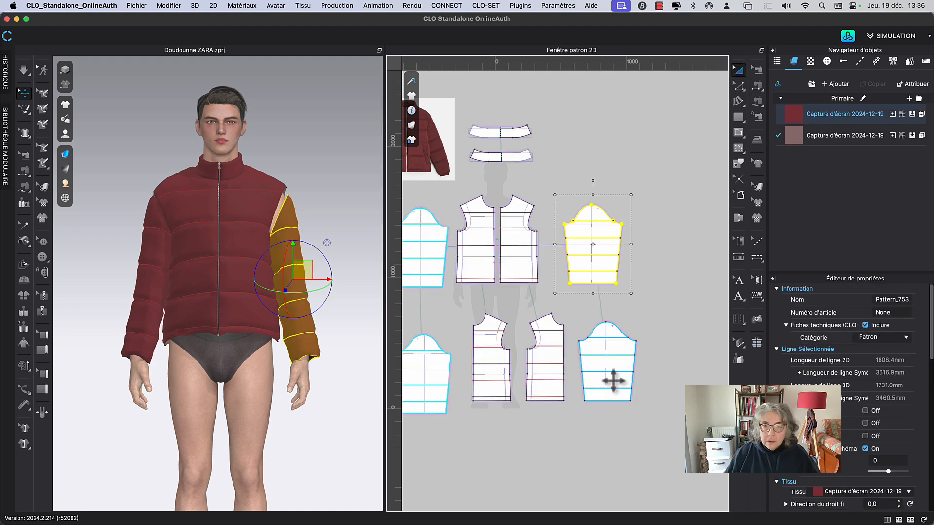
# Check the original sleeve's filling settings and give the mirrored sleeve the same ones: weight 57.7 g and quilting distance 30.
pyautogui.click(756, 343)
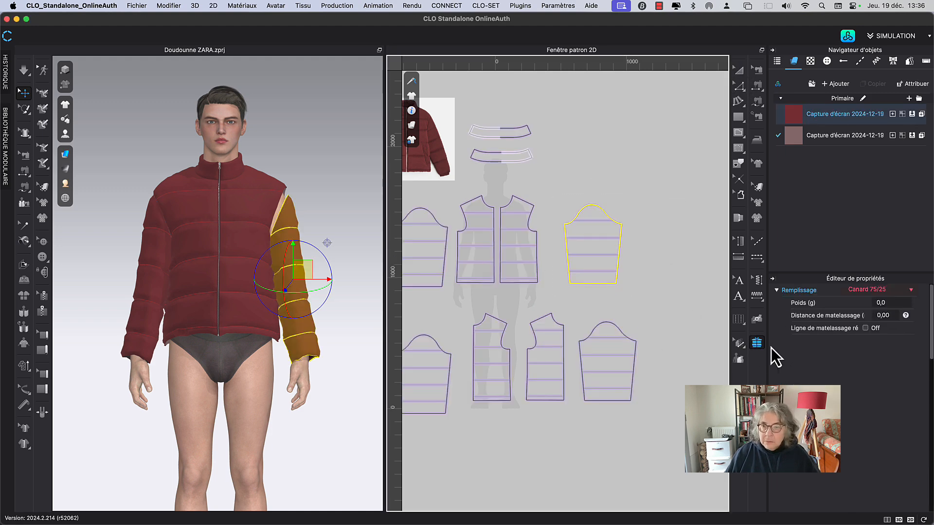
pyautogui.click(901, 302)
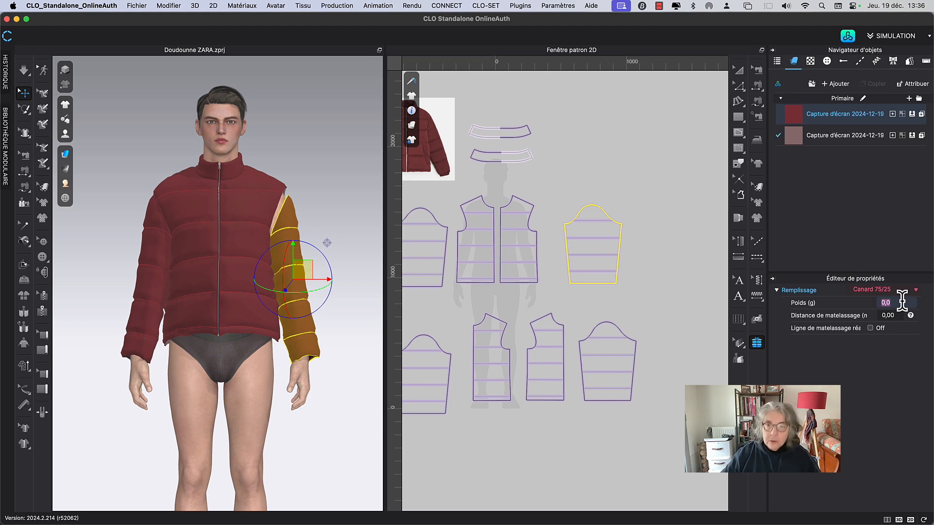
pyautogui.moveTo(629, 291); pyautogui.dragTo(672, 300, button='middle')
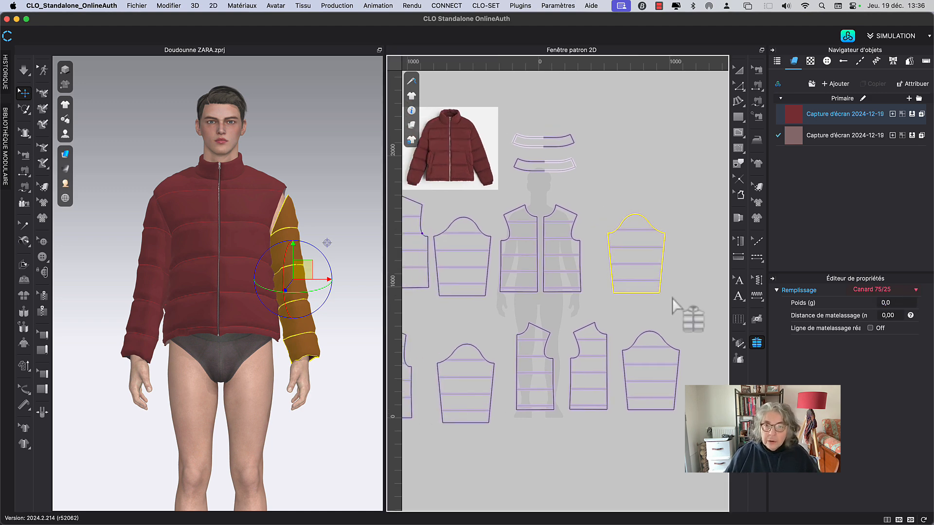
pyautogui.click(482, 280)
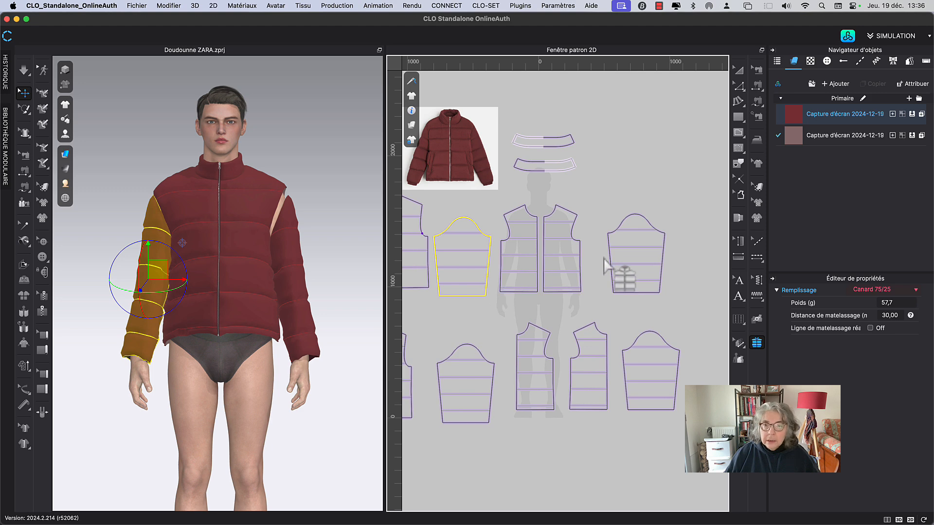
pyautogui.click(623, 265)
pyautogui.click(901, 303)
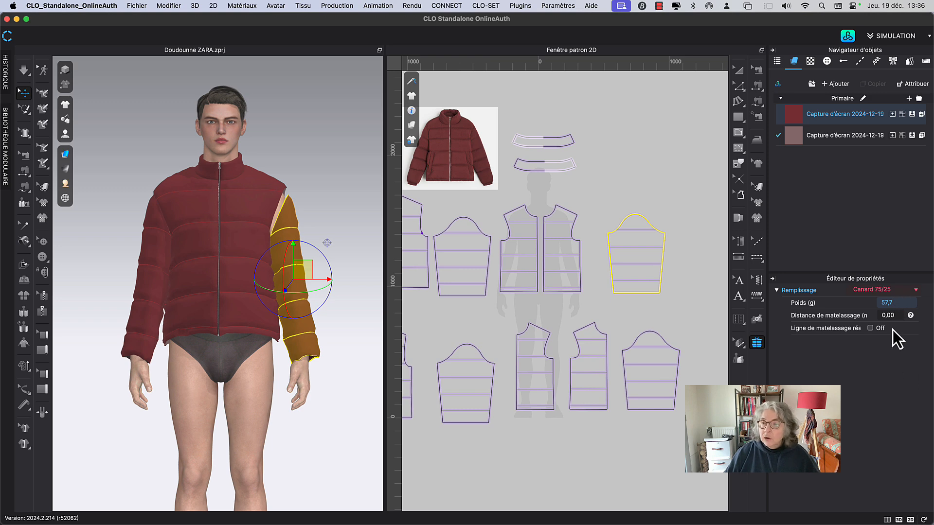
pyautogui.click(898, 314)
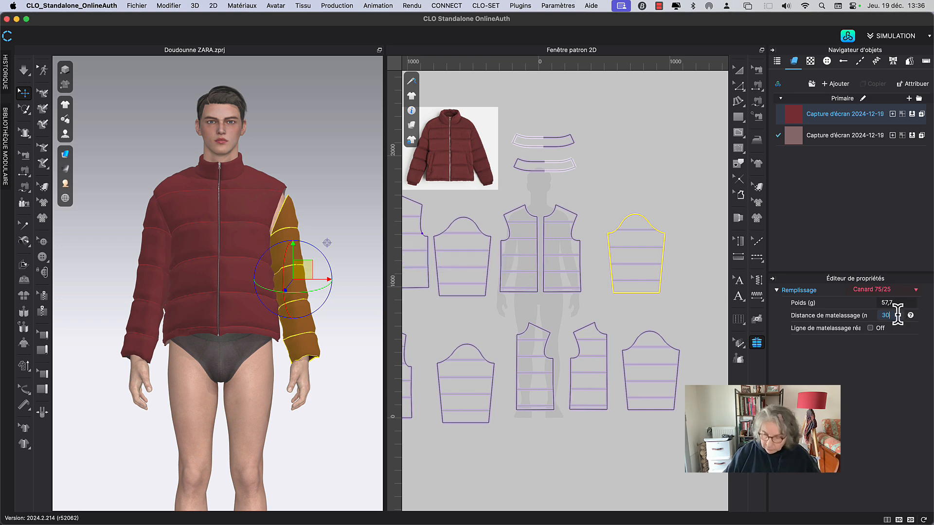
pyautogui.press('Return')
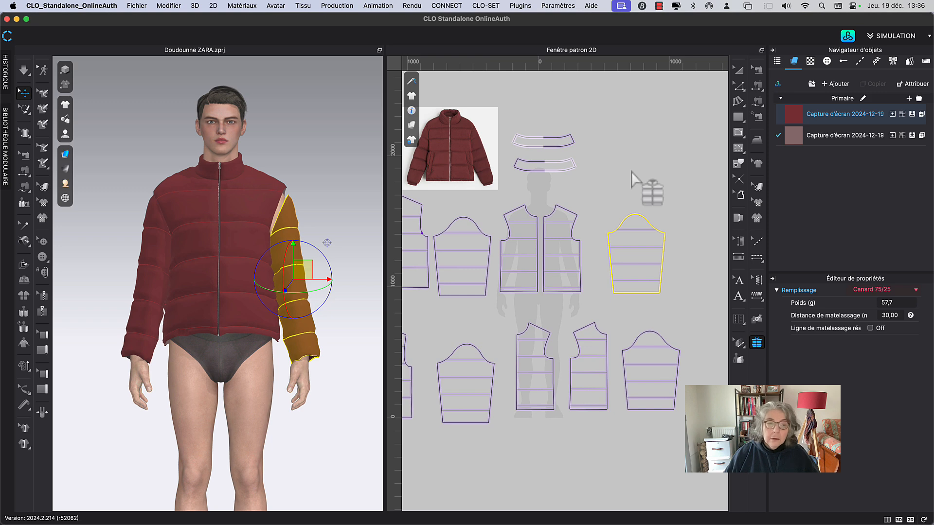
# Run the simulation briefly so the mirrored sleeve puffs up, stop it and deselect the sleeve.
pyautogui.press('space')
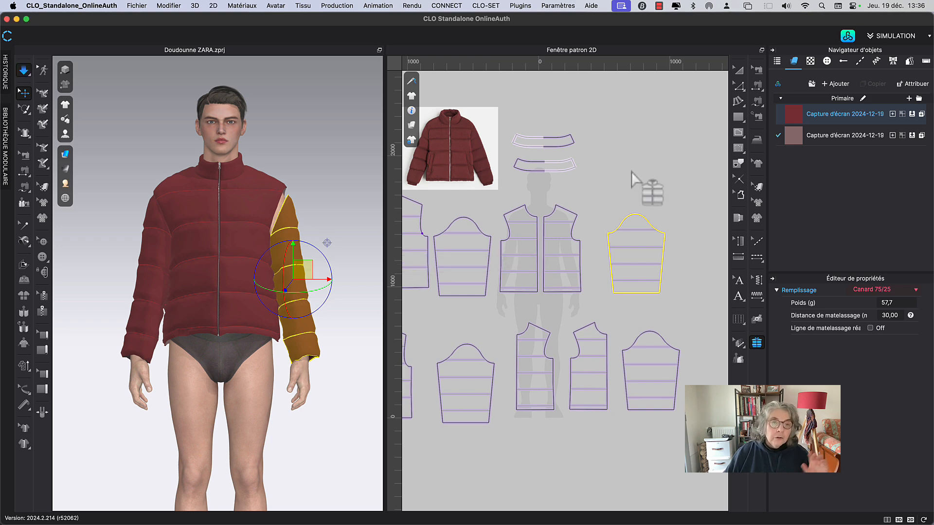
pyautogui.press('space')
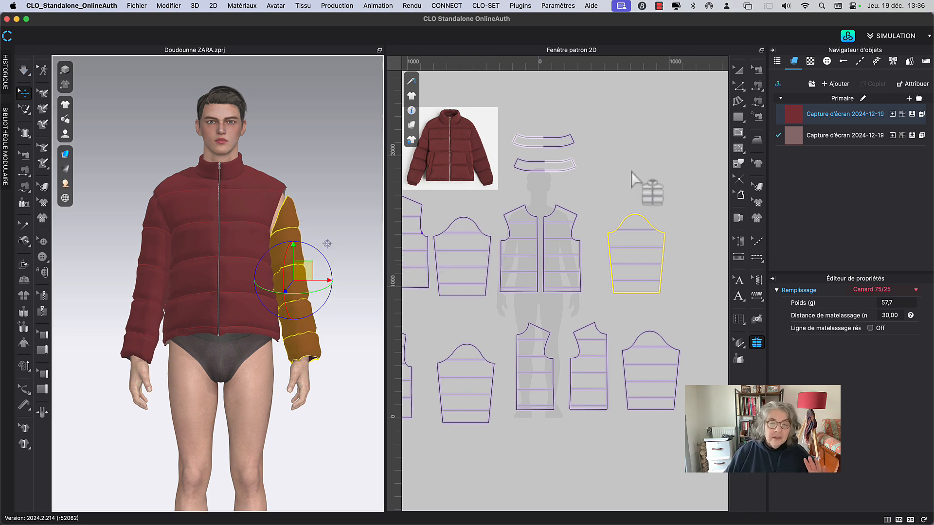
pyautogui.moveTo(623, 180); pyautogui.dragTo(645, 210, button='middle')
pyautogui.click(618, 182)
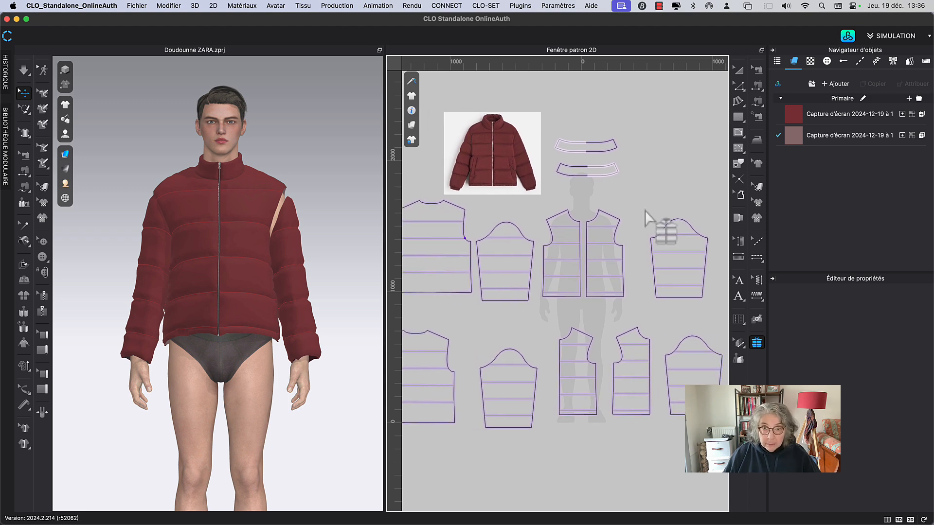
# Free-sew the back half of the mirrored sleeve's cap to the matching armhole of the outer back panel.
pyautogui.moveTo(645, 210); pyautogui.dragTo(647, 210, button='middle')
pyautogui.press('m')
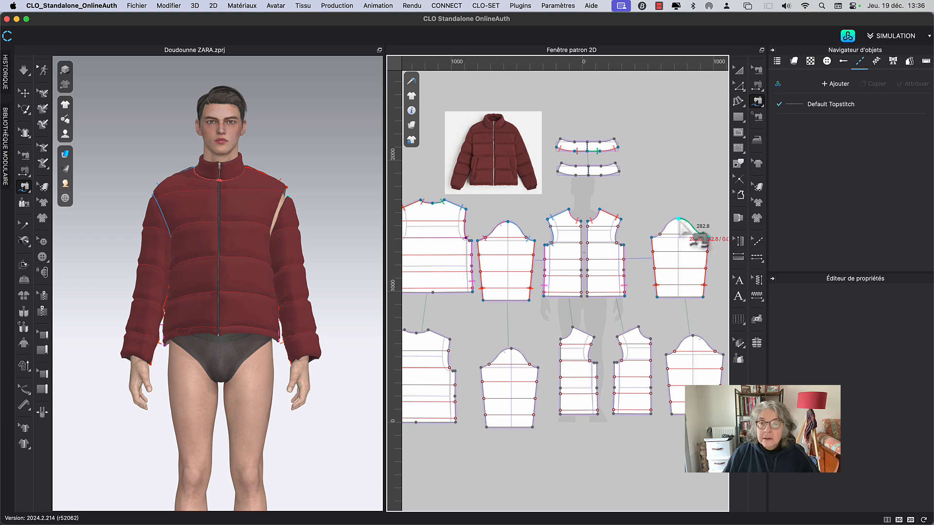
pyautogui.moveTo(624, 200); pyautogui.dragTo(743, 205, button='middle')
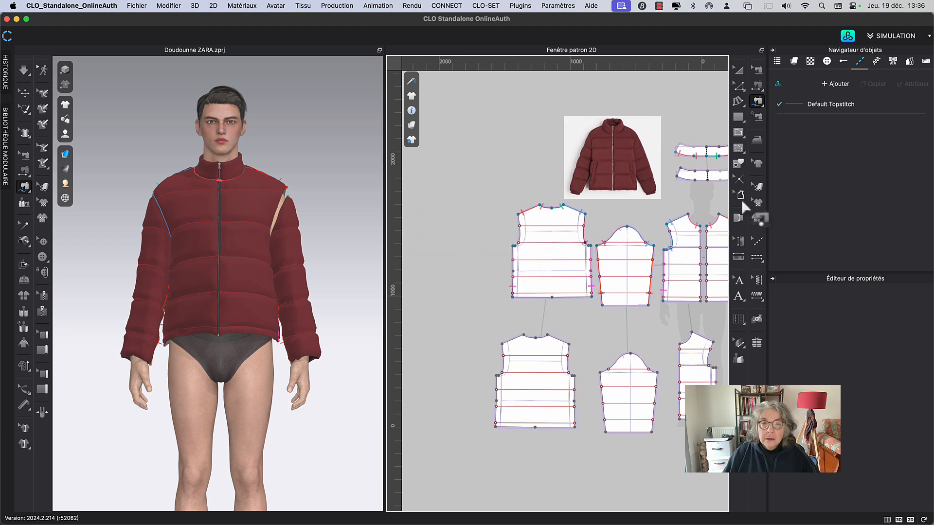
pyautogui.click(512, 247)
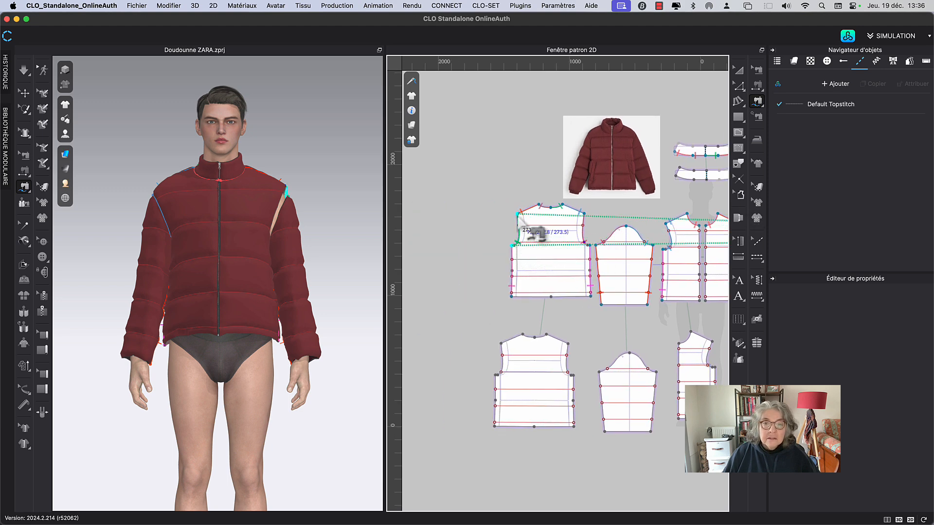
pyautogui.click(517, 214)
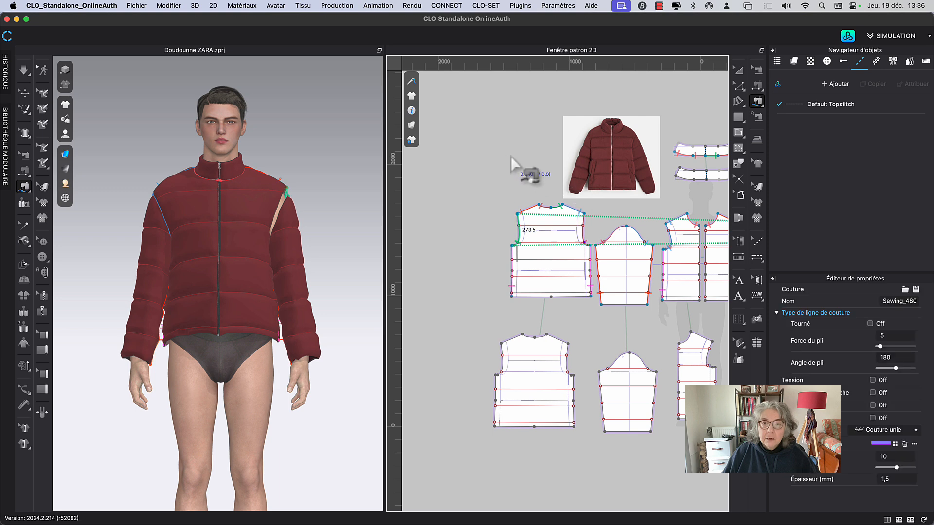
# Free-sew the front half of the mirrored sleeve's cap to the armhole of the adjacent outer front panel.
pyautogui.moveTo(511, 163); pyautogui.dragTo(421, 157, button='middle')
pyautogui.moveTo(650, 227); pyautogui.dragTo(602, 241, button='middle')
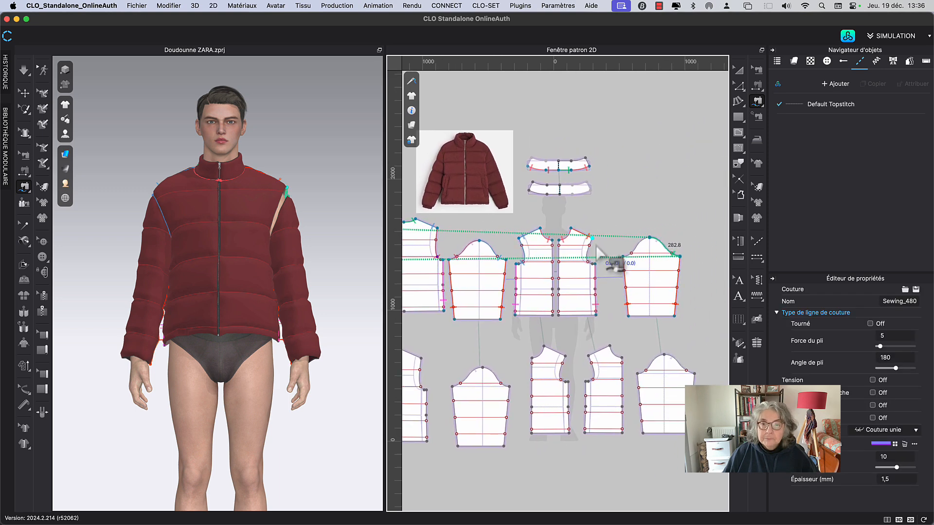
pyautogui.click(622, 255)
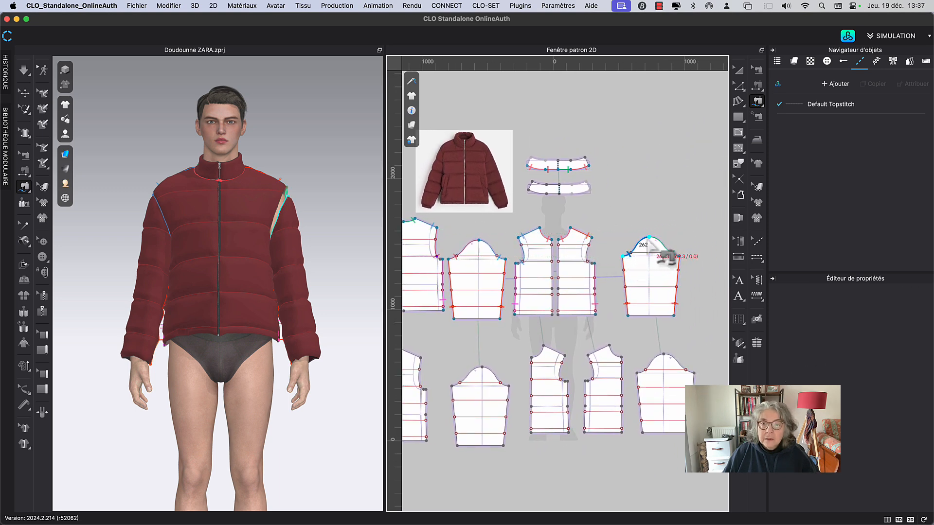
pyautogui.click(649, 237)
pyautogui.click(595, 263)
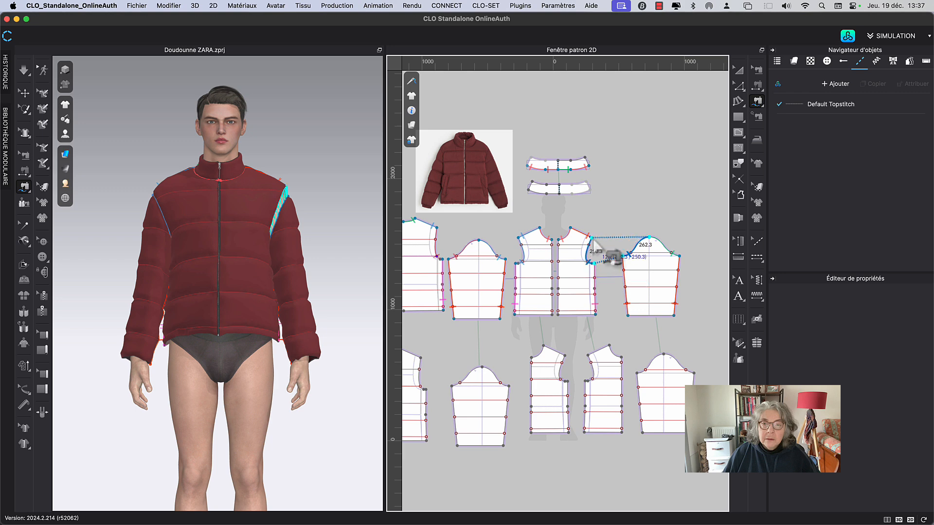
pyautogui.click(592, 238)
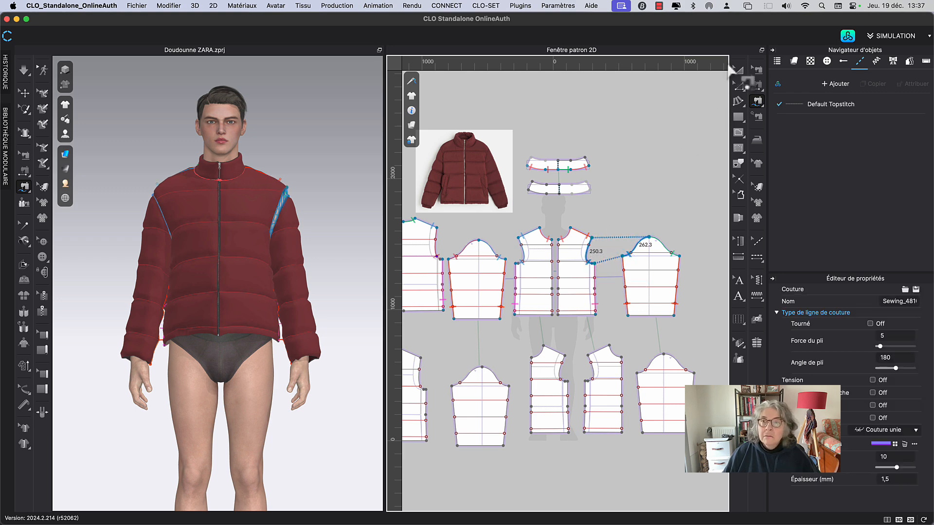
# Leave the sewing tool and run the simulation until the mirrored sleeve closes onto the armhole, then stop it.
pyautogui.click(739, 69)
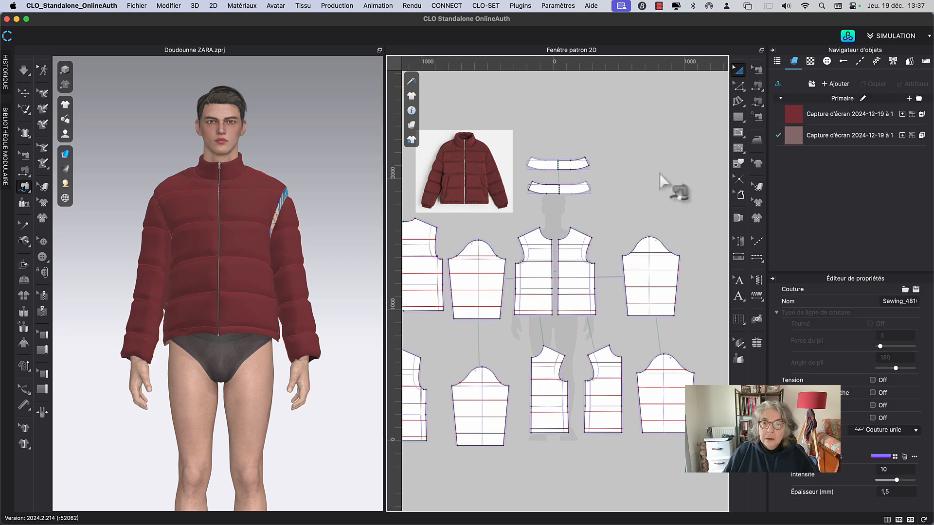
pyautogui.click(331, 189)
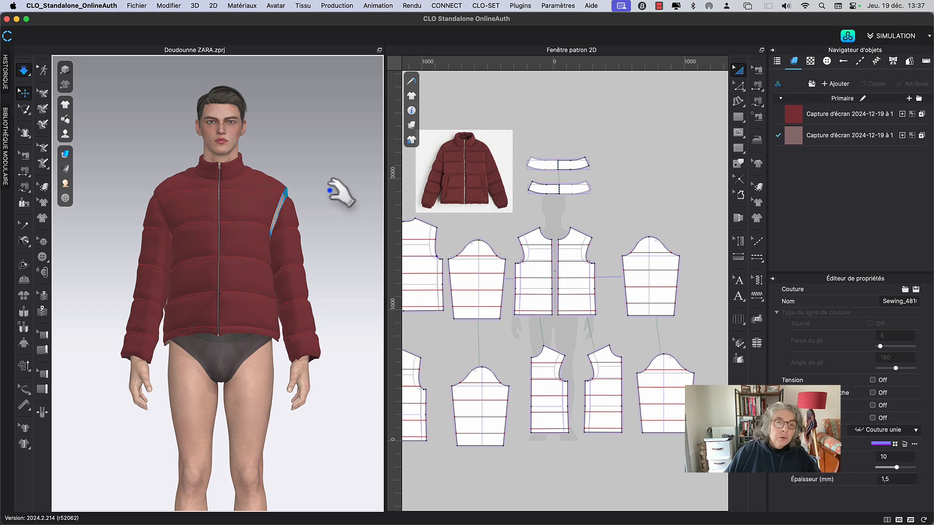
pyautogui.press('space')
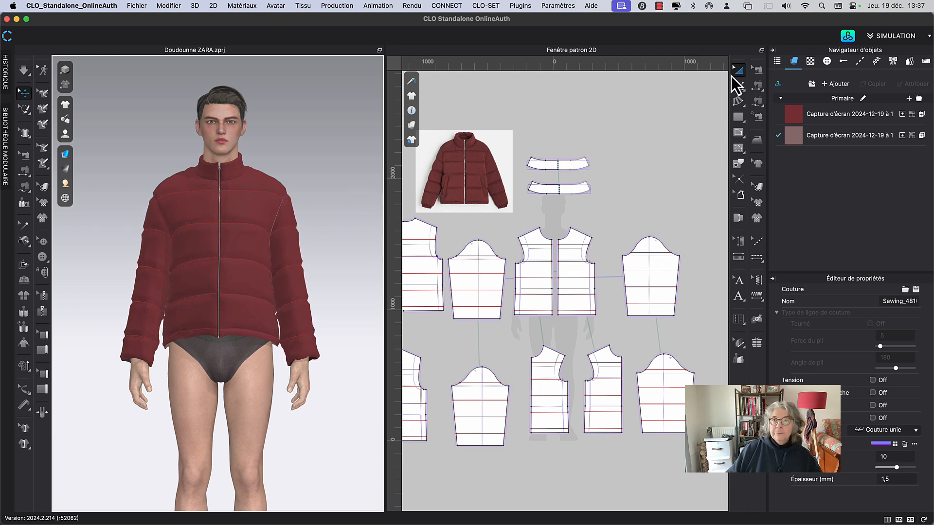
# Apply the MV2_A_Narrow.pos pose to the avatar, simulate the jacket to follow it and close the asset library.
pyautogui.click(738, 72)
pyautogui.moveTo(316, 184); pyautogui.dragTo(317, 173, button='middle')
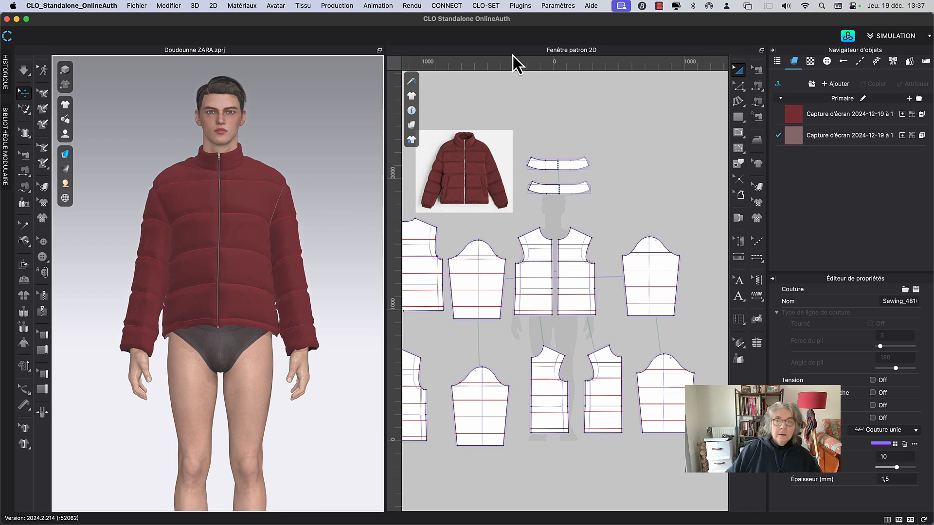
pyautogui.click(848, 36)
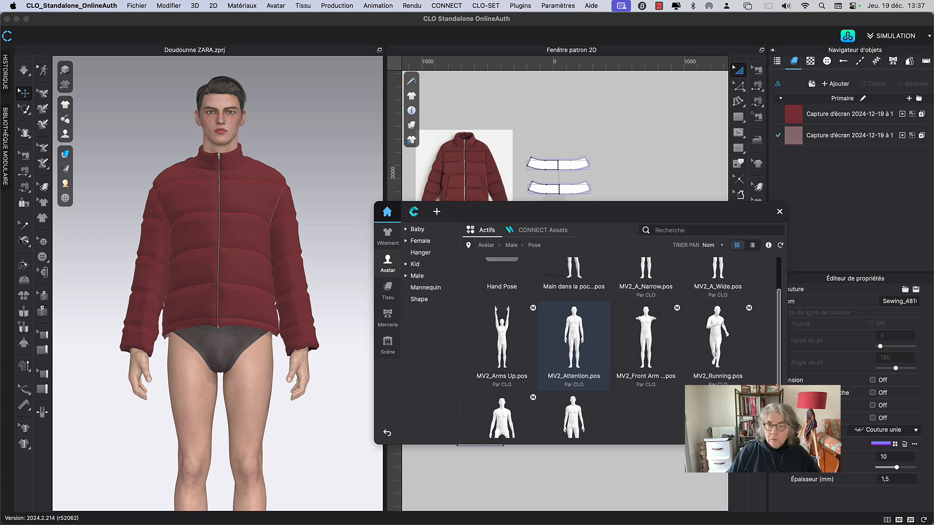
pyautogui.scroll(2, 778, 332)
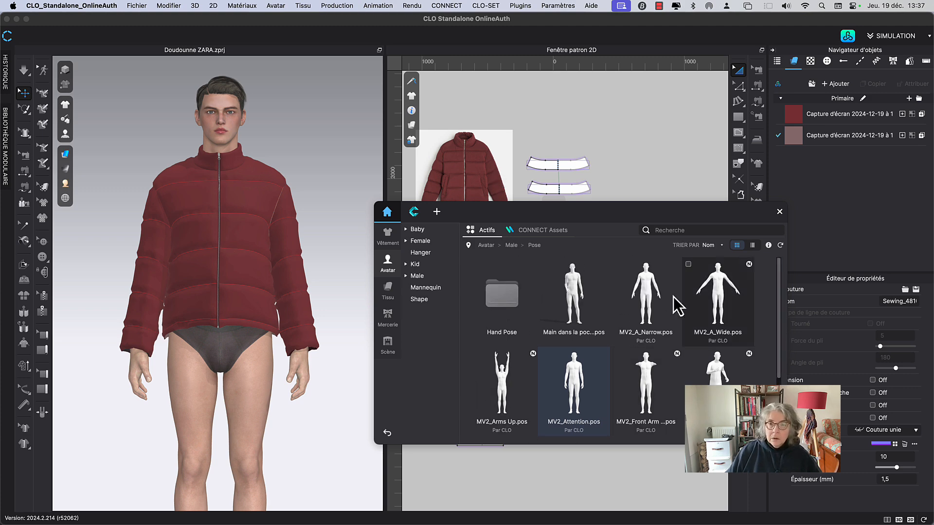
pyautogui.doubleClick(647, 290)
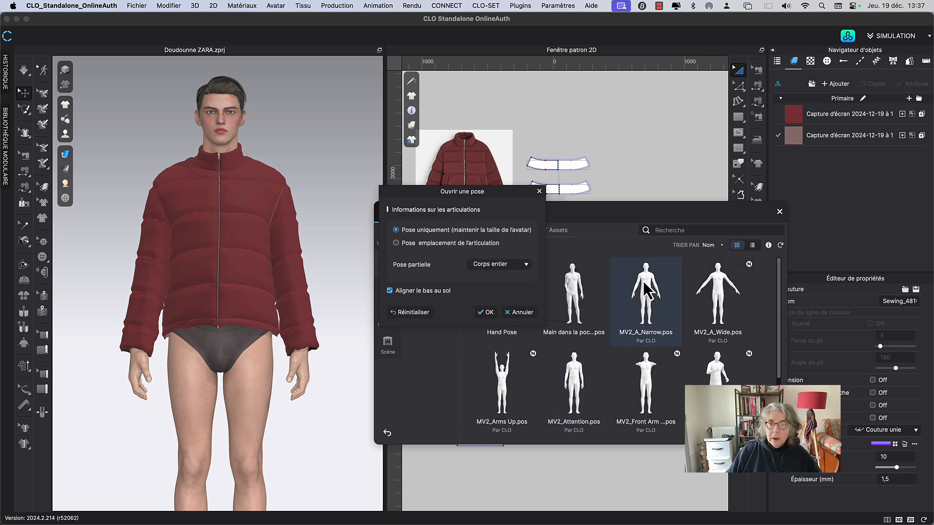
pyautogui.click(488, 313)
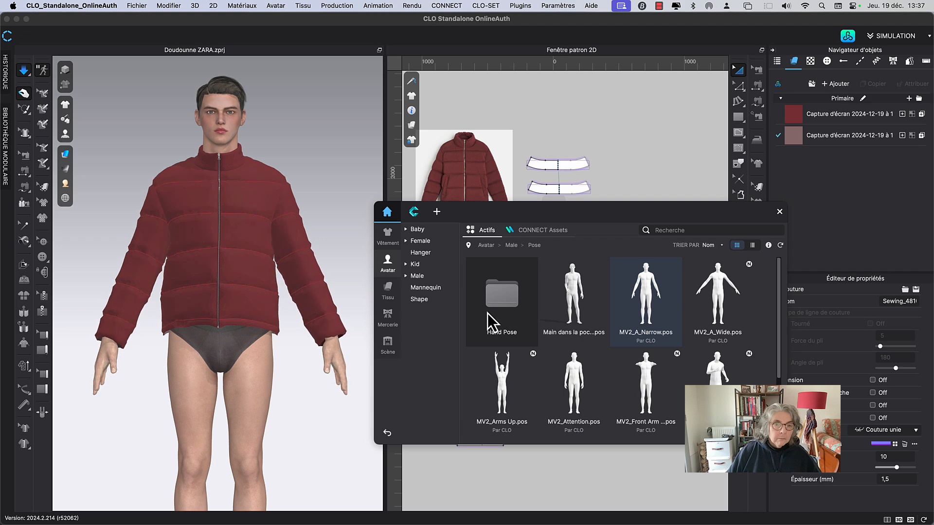
pyautogui.press('space')
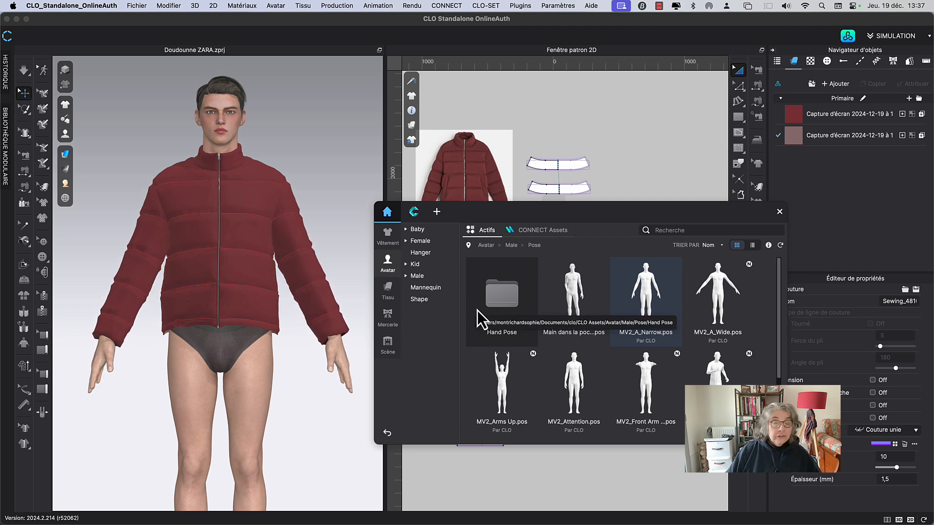
pyautogui.click(779, 213)
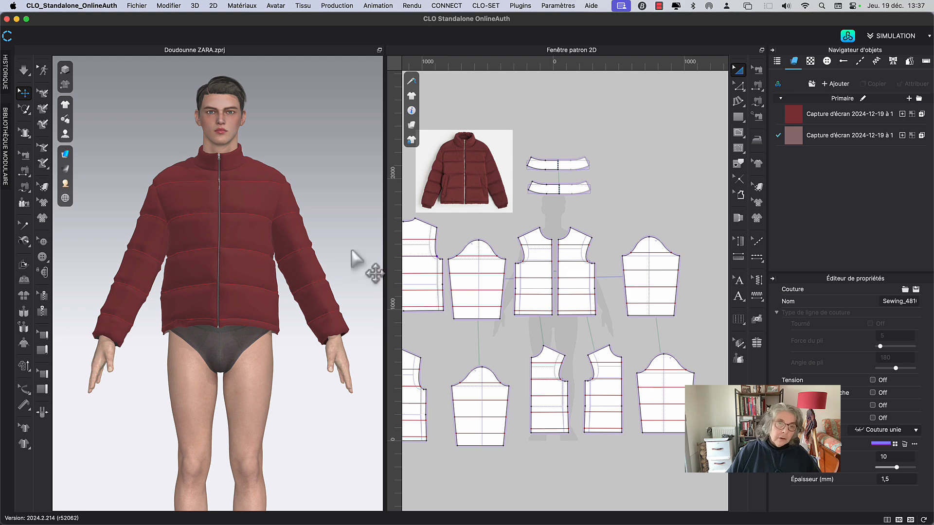
pyautogui.moveTo(109, 185)
pyautogui.mouseDown(button='right')
pyautogui.moveTo(234, 188)
pyautogui.moveTo(104, 182)
pyautogui.mouseUp(button='right')
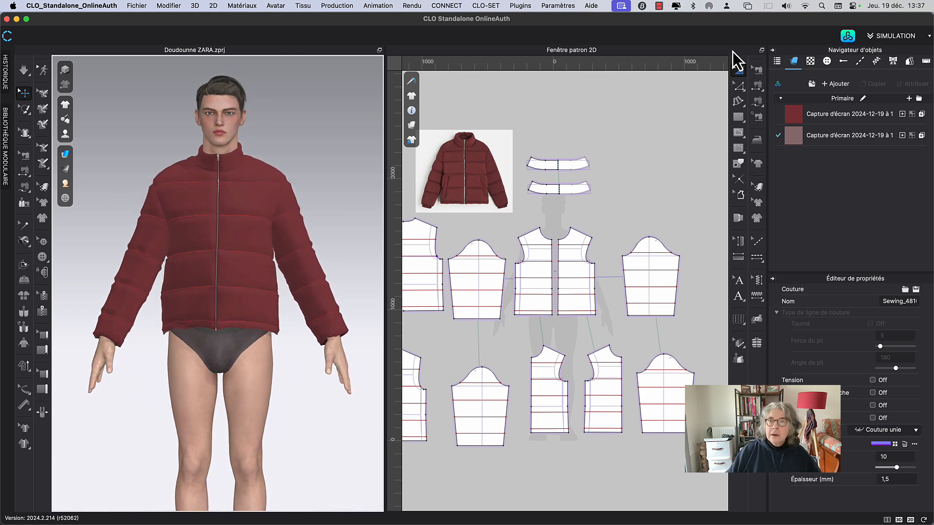
pyautogui.click(660, 5)
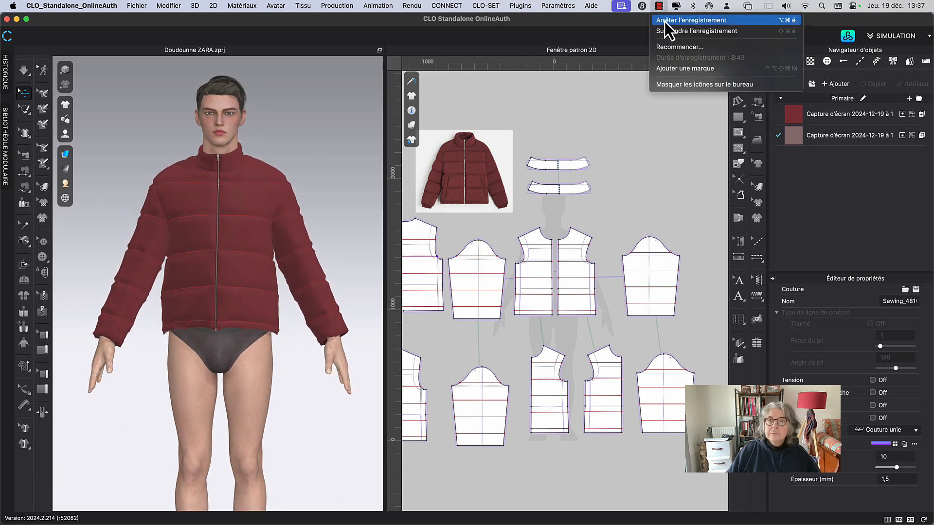
pyautogui.click(665, 22)
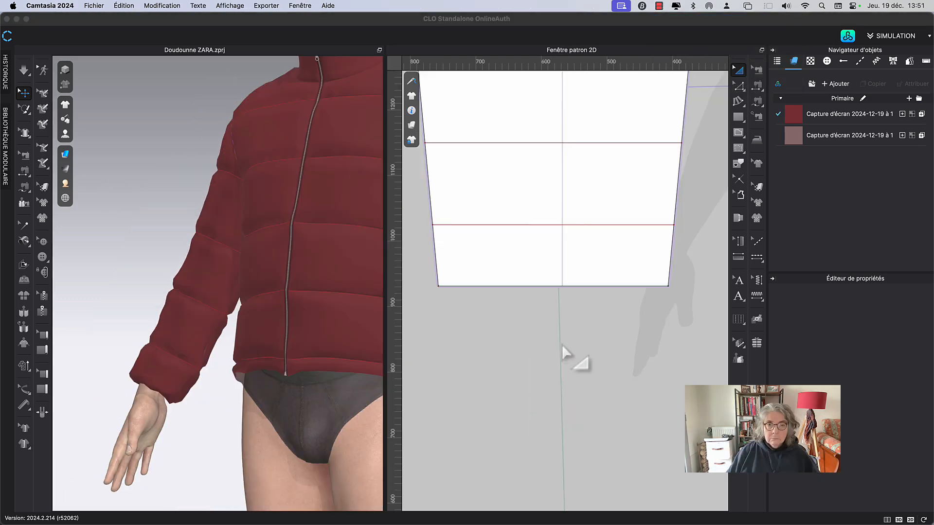
# Draw a rectangular cuff pattern about 349 × 70 mm just below the sleeve hem.
pyautogui.click(479, 318)
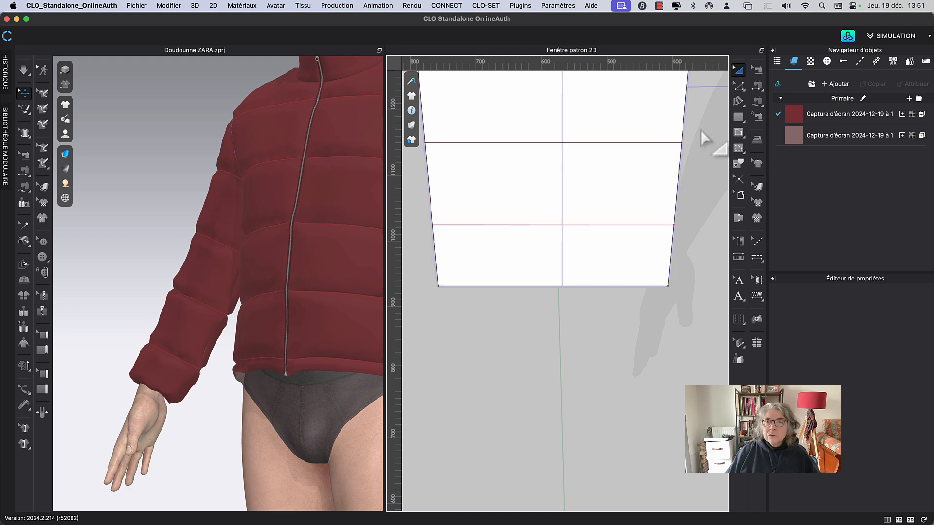
pyautogui.click(739, 119)
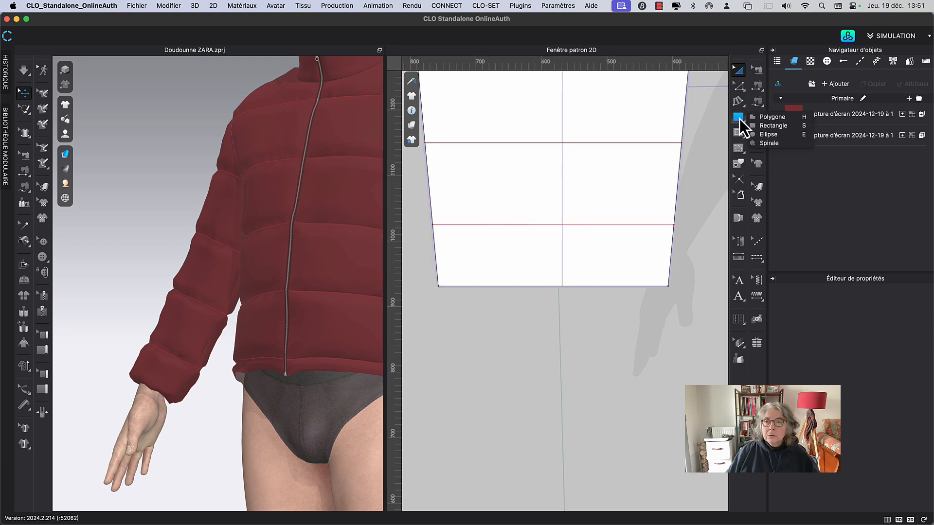
pyautogui.click(769, 126)
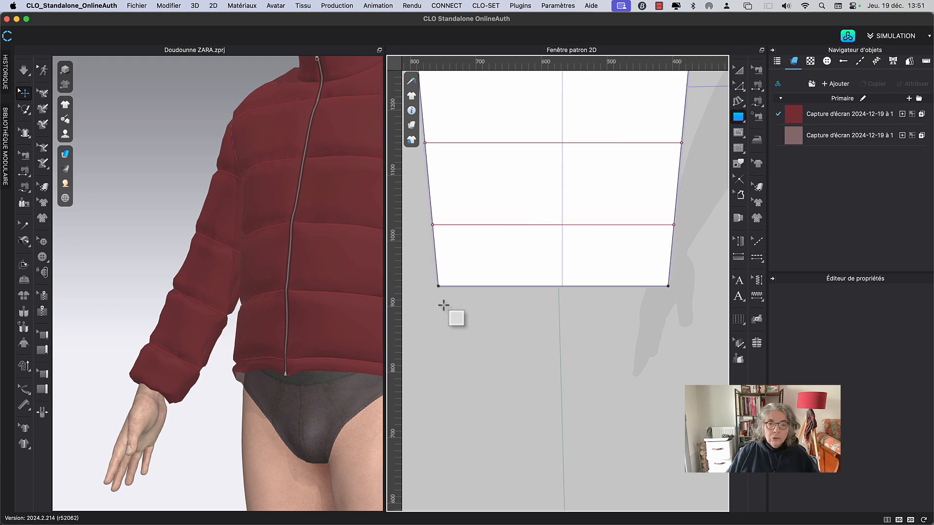
pyautogui.moveTo(439, 305); pyautogui.dragTo(668, 349)
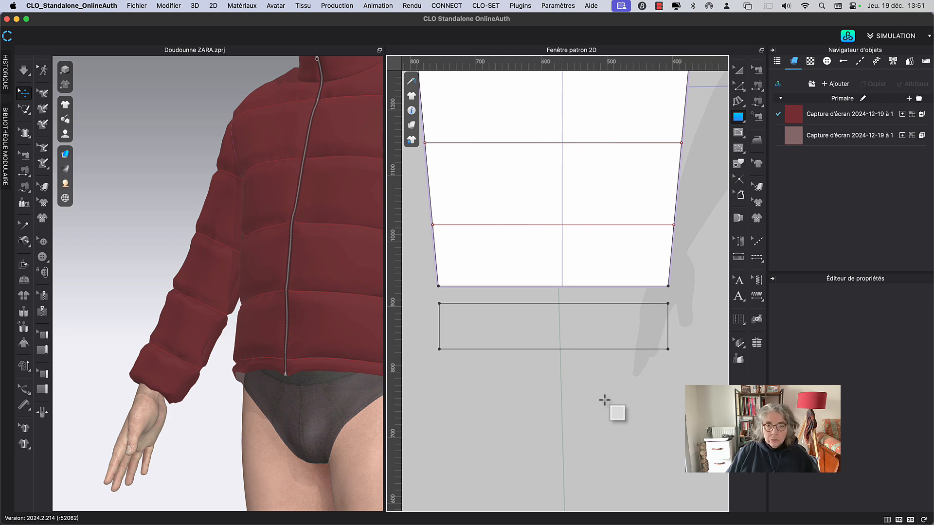
pyautogui.click(739, 70)
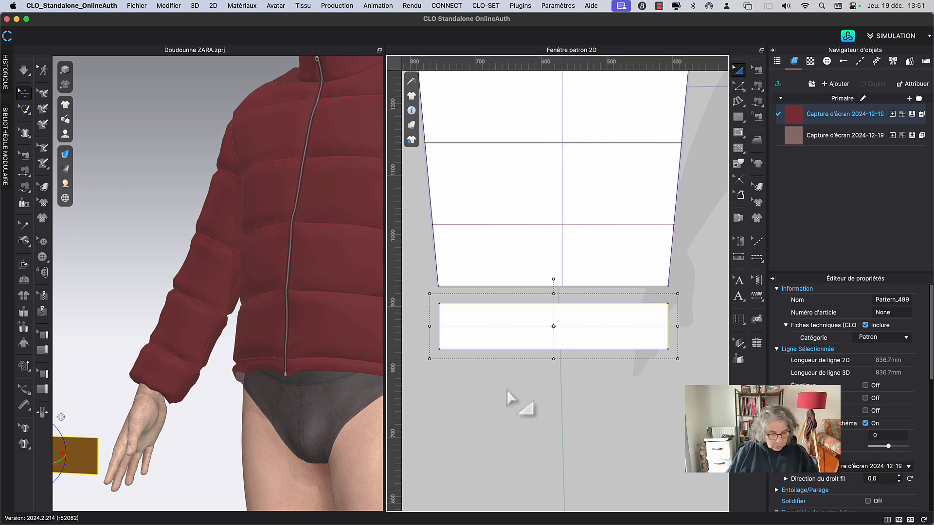
# Sew the cuff's upper edge to the sleeve hem and join the cuff's two short ends to each other.
pyautogui.press('n')
pyautogui.click(531, 304)
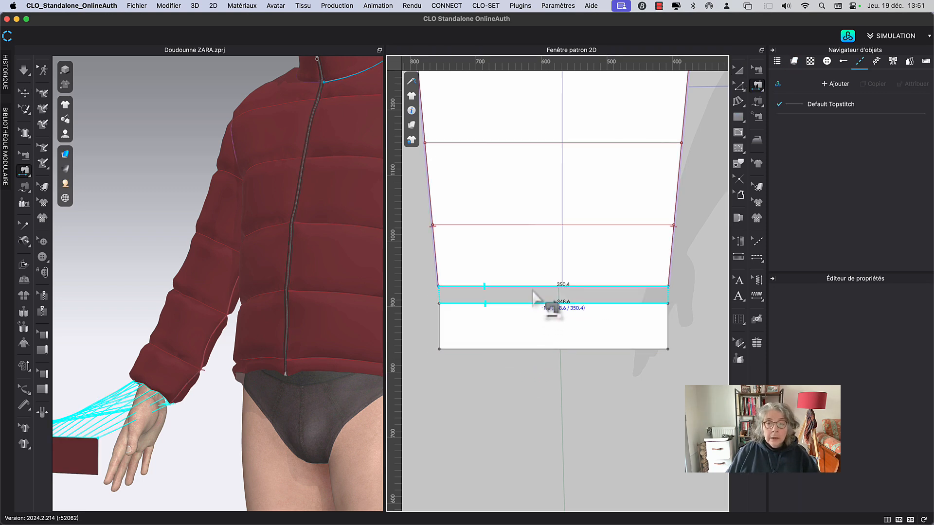
pyautogui.click(532, 287)
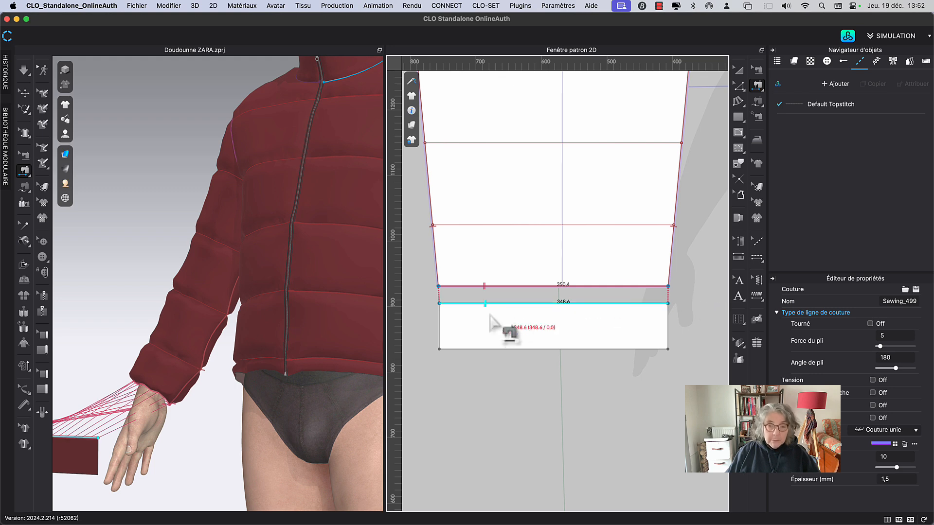
pyautogui.click(440, 340)
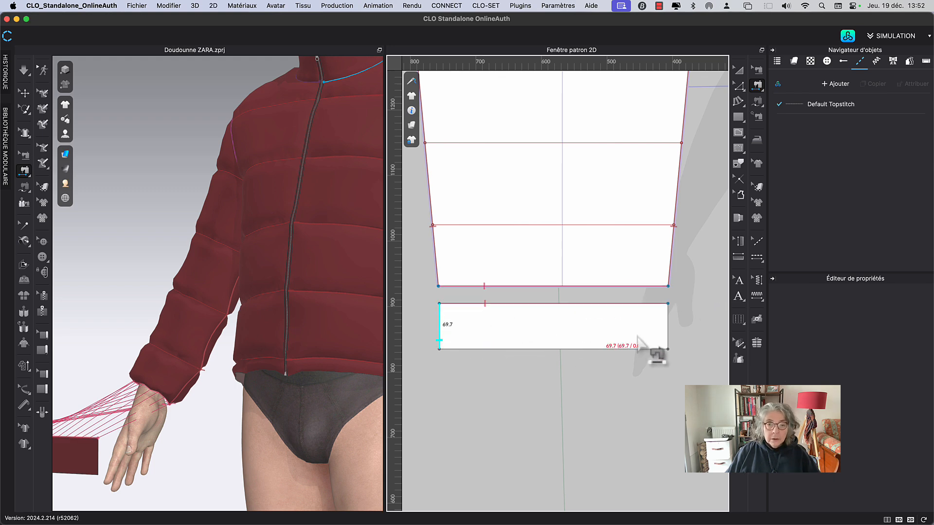
pyautogui.click(673, 342)
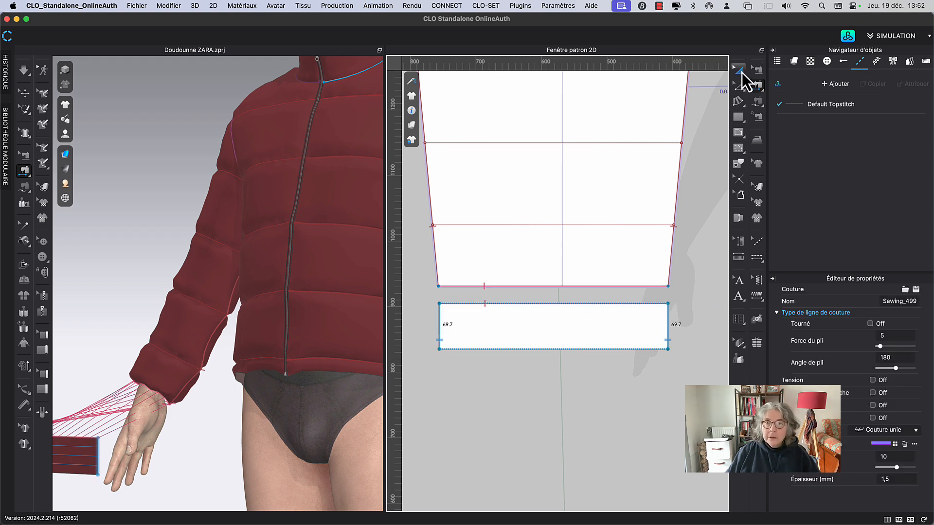
pyautogui.click(742, 73)
# Place the cuff on the avatar's outer wrist arrangement point and simulate it onto the sleeve end.
pyautogui.moveTo(162, 246); pyautogui.dragTo(253, 149, button='middle')
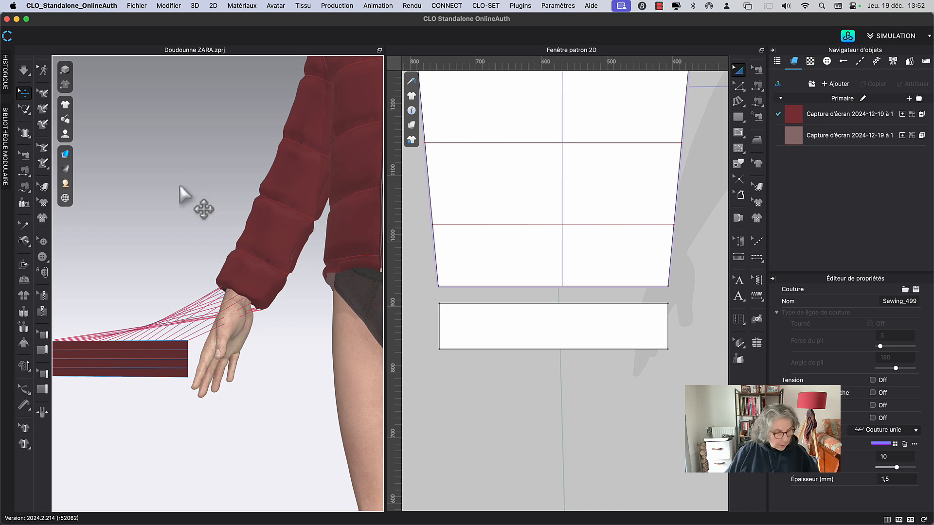
pyautogui.hotkey('shift', 'f')
pyautogui.moveTo(179, 186); pyautogui.dragTo(227, 204, button='right')
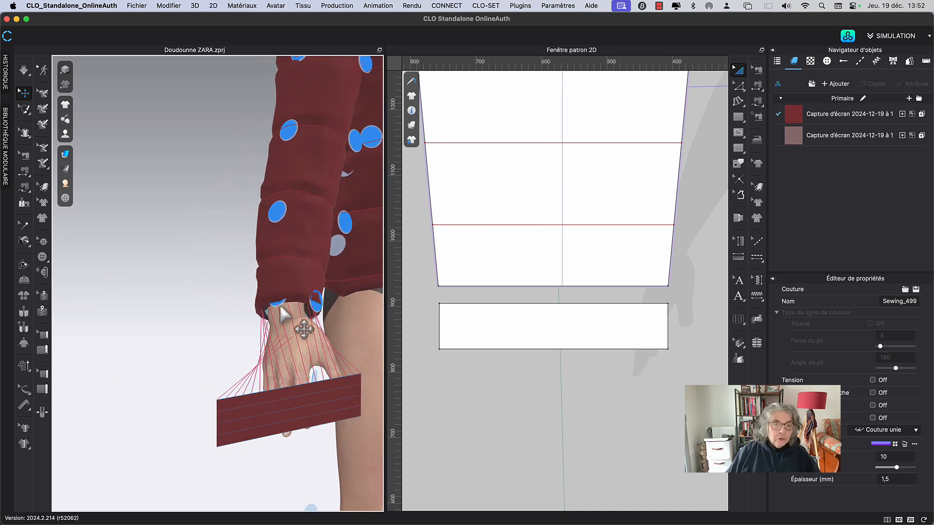
pyautogui.click(285, 398)
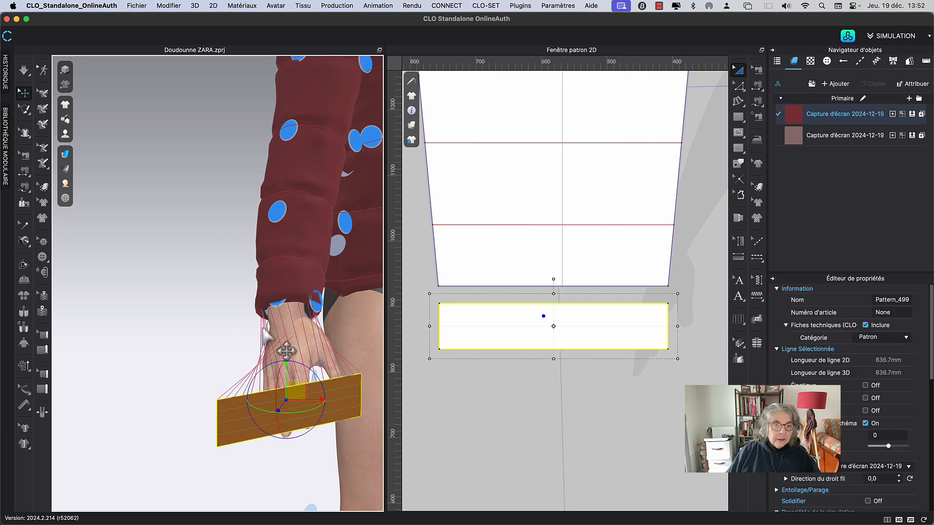
pyautogui.click(276, 307)
pyautogui.moveTo(238, 382)
pyautogui.mouseDown(button='right')
pyautogui.moveTo(200, 382)
pyautogui.moveTo(246, 376)
pyautogui.mouseUp(button='right')
pyautogui.press('space')
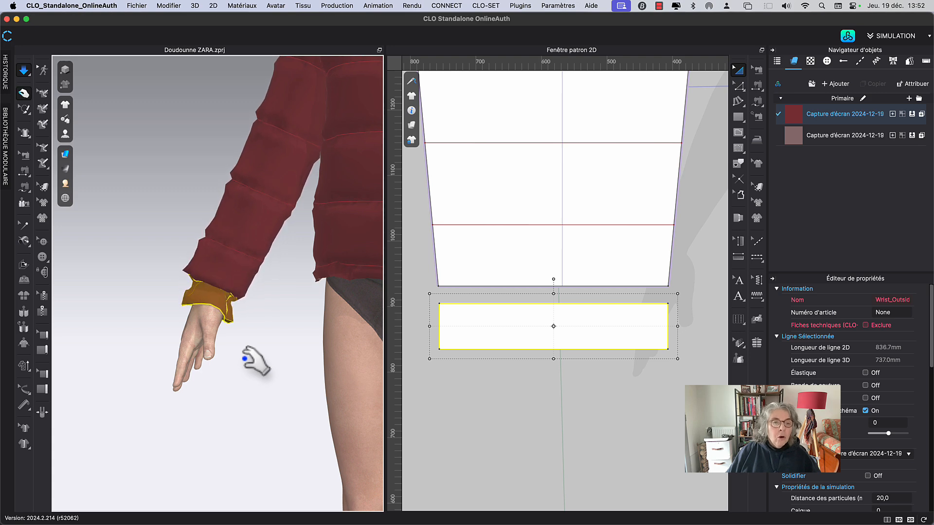
pyautogui.moveTo(240, 349); pyautogui.dragTo(202, 340, button='right')
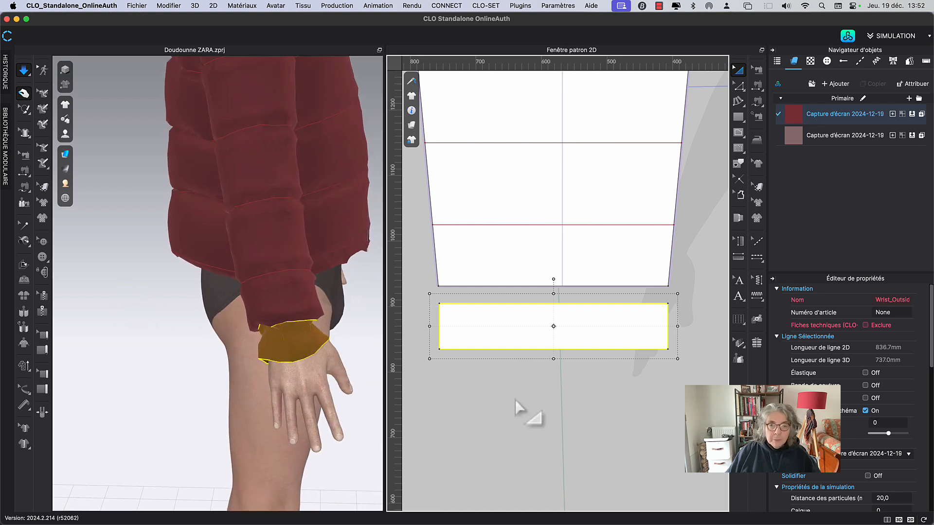
# Duplicate the cuff rectangle just below the original and shorten the copy to about 249 mm wide.
pyautogui.moveTo(515, 399); pyautogui.dragTo(527, 399, button='right')
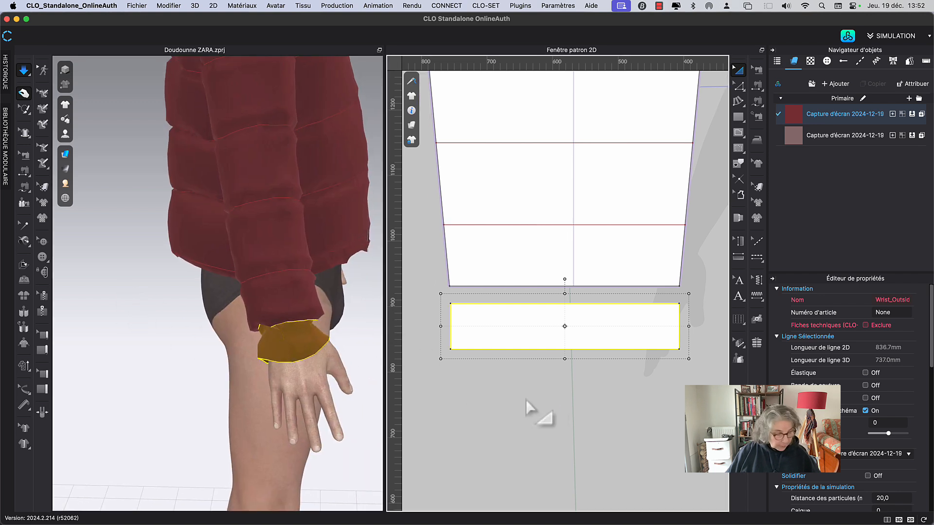
pyautogui.click(524, 336)
pyautogui.moveTo(511, 338); pyautogui.dragTo(564, 395)
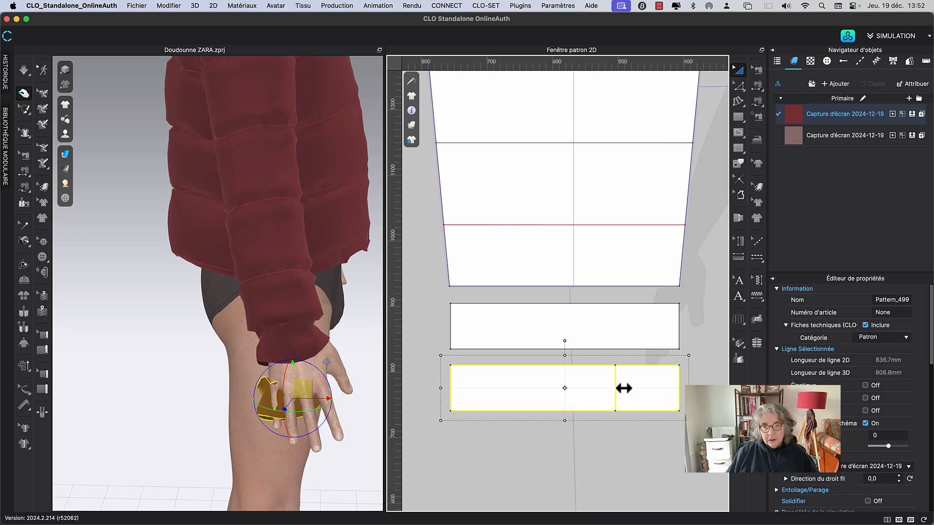
pyautogui.moveTo(622, 388); pyautogui.dragTo(614, 389)
pyautogui.click(619, 455)
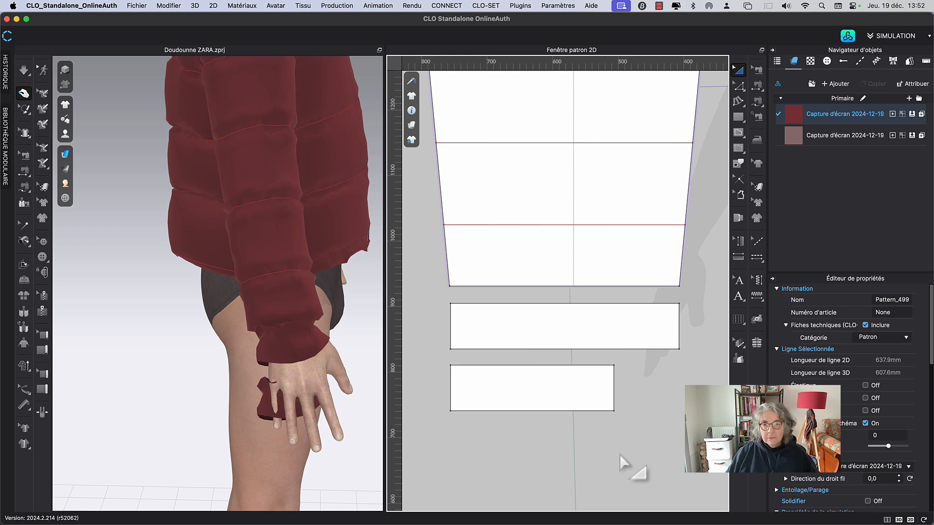
# Sew the upper and lower long edges of the shorter cuff to the matching long edges of the wider cuff.
pyautogui.moveTo(523, 463); pyautogui.dragTo(541, 448, button='middle')
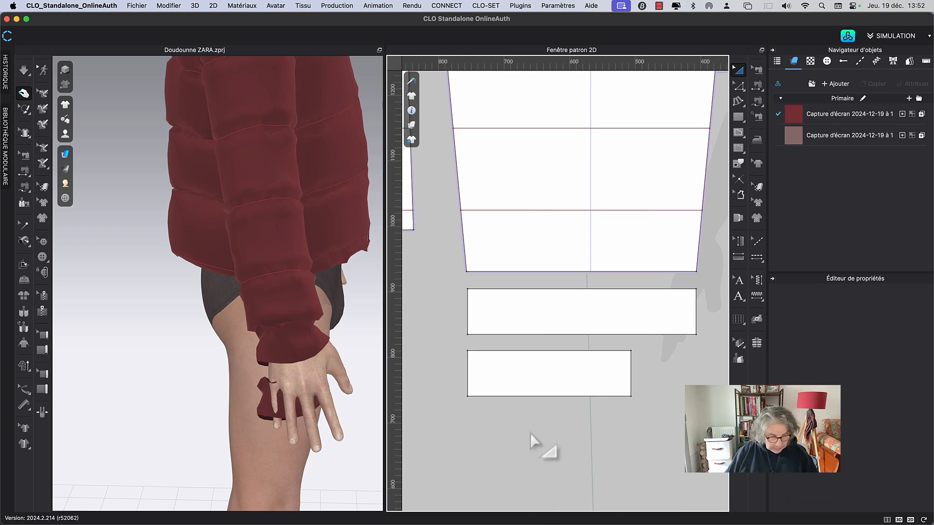
pyautogui.press('n')
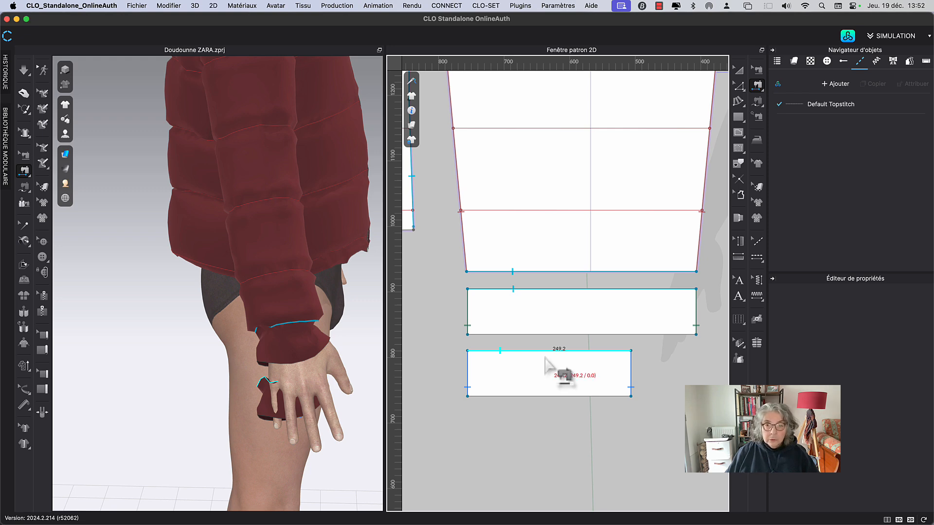
pyautogui.click(545, 358)
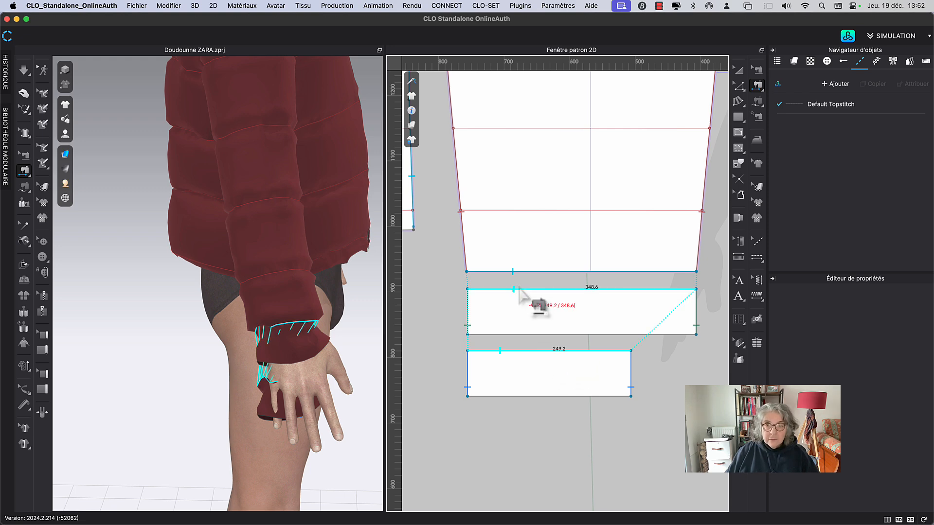
pyautogui.click(519, 291)
pyautogui.click(545, 397)
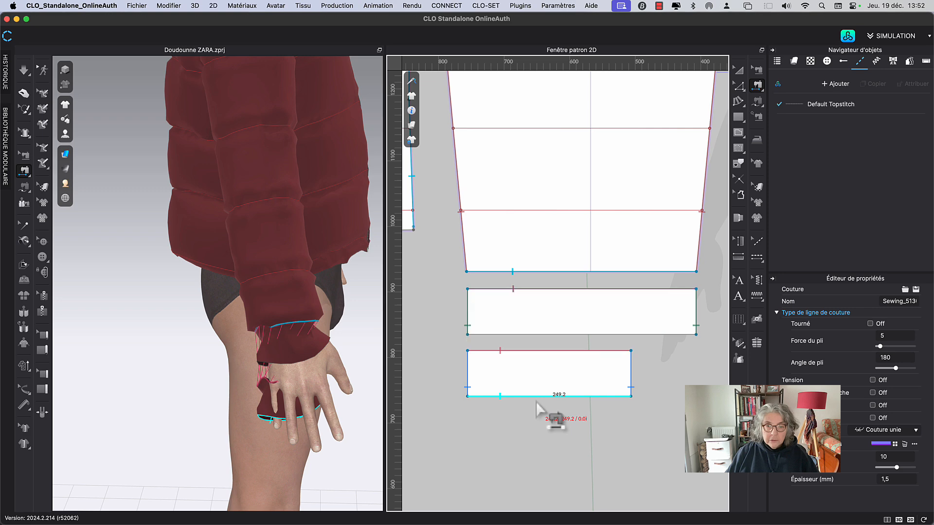
pyautogui.click(526, 337)
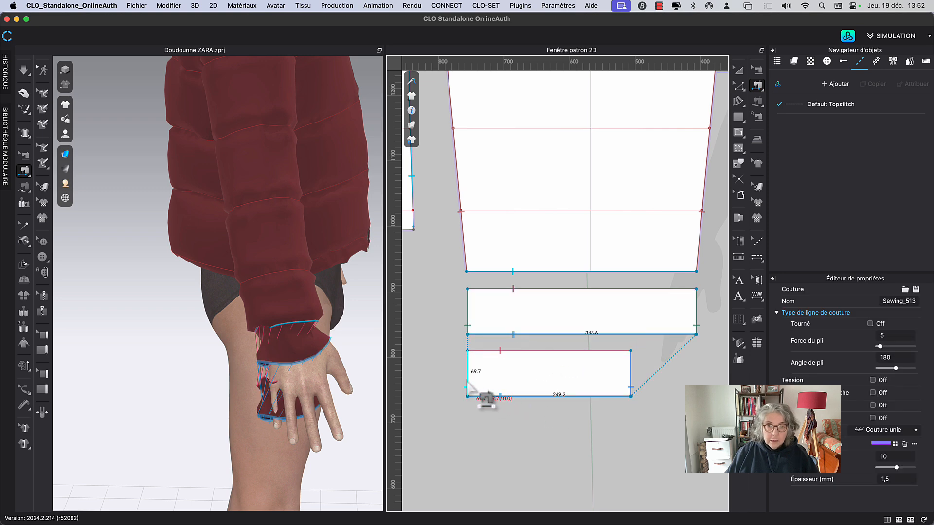
# Sew both short ends of the shorter cuff to the matching short ends of the wider cuff.
pyautogui.click(468, 385)
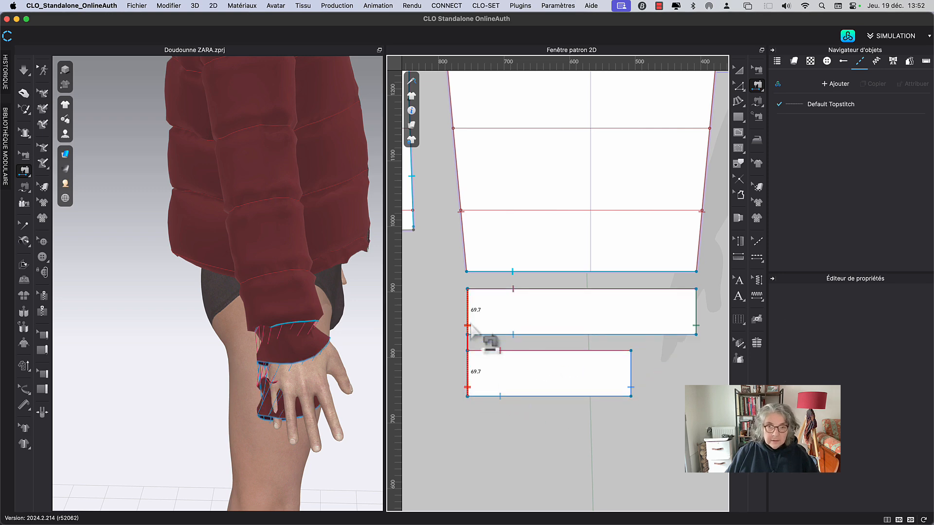
pyautogui.click(468, 326)
pyautogui.click(632, 386)
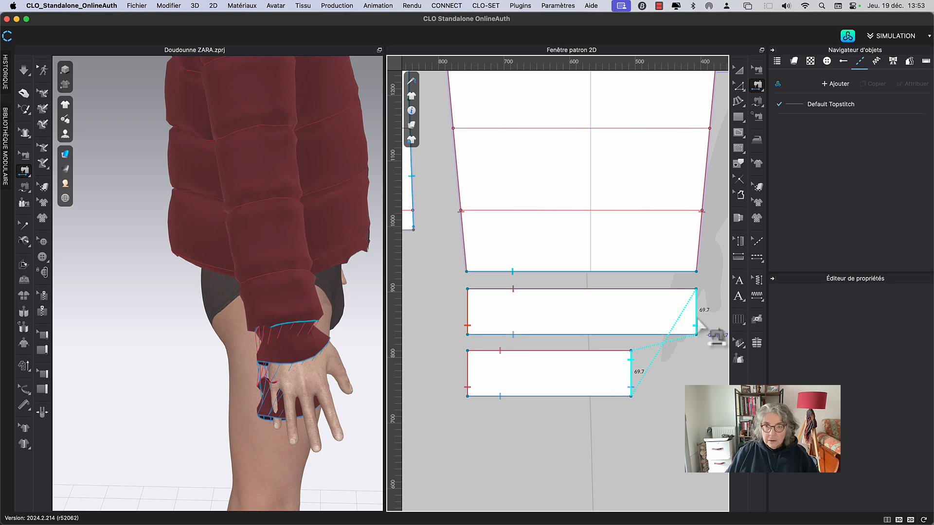
pyautogui.click(698, 319)
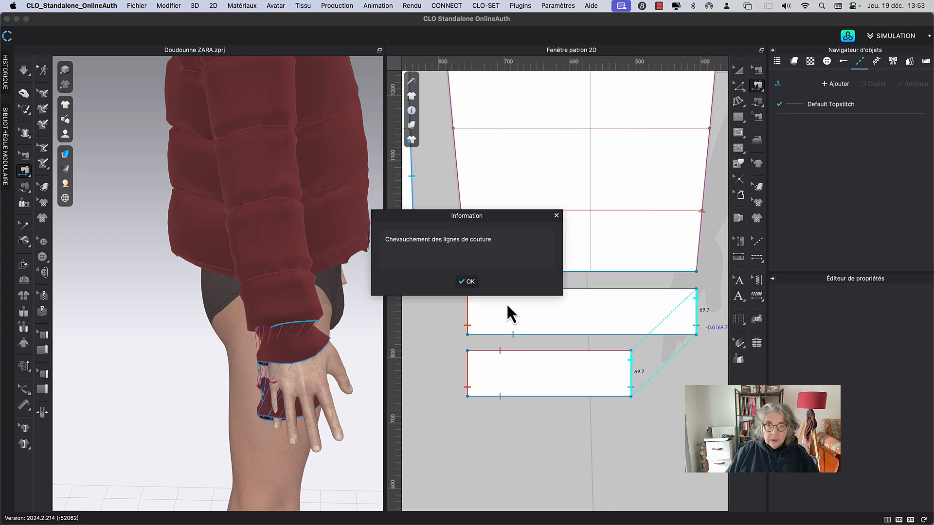
pyautogui.click(468, 281)
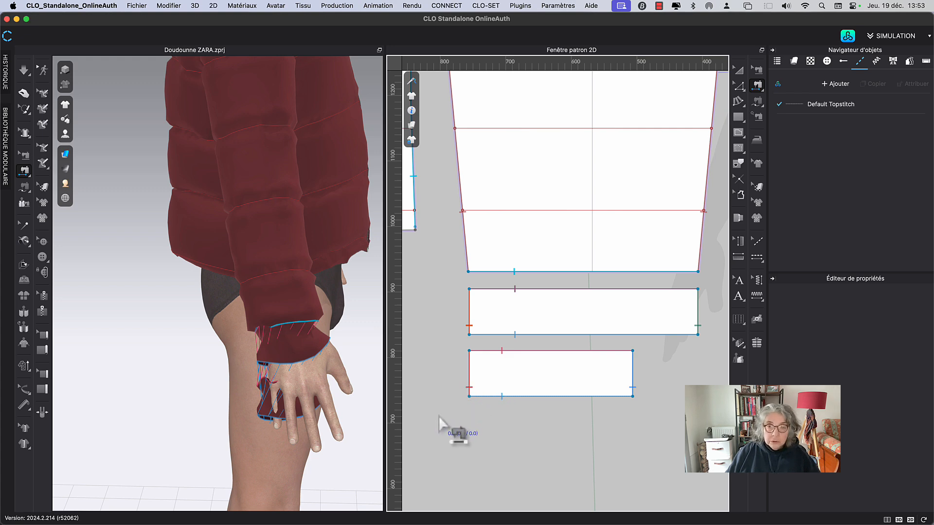
pyautogui.click(739, 71)
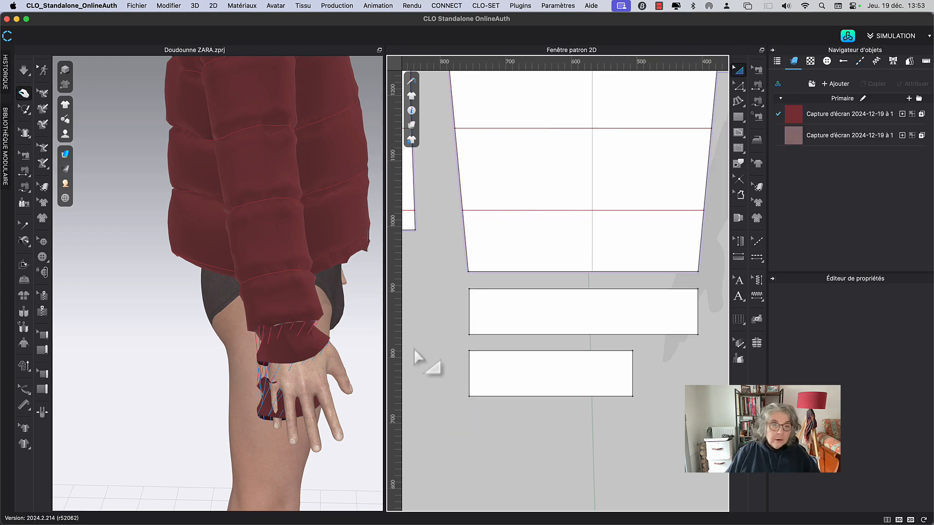
# Superimpose the shorter cuff underneath the wider cuff at the wrist in the 3D view.
pyautogui.moveTo(302, 444); pyautogui.dragTo(247, 444, button='right')
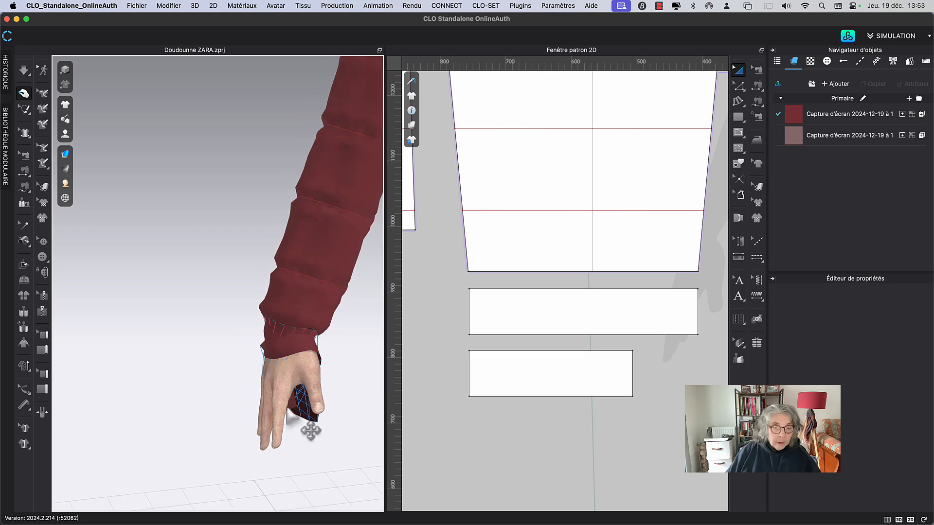
pyautogui.click(286, 411)
pyautogui.moveTo(294, 453); pyautogui.dragTo(364, 479, button='right')
pyautogui.rightClick(309, 398)
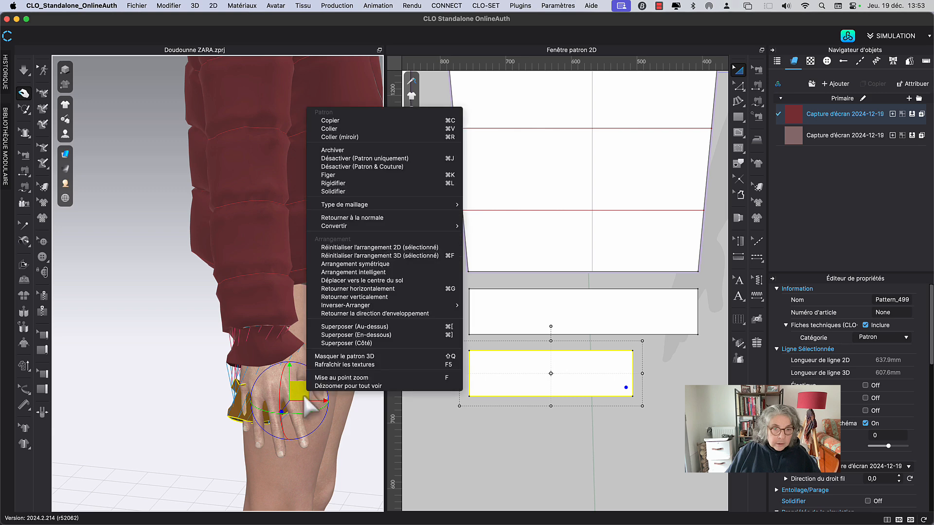
pyautogui.click(387, 336)
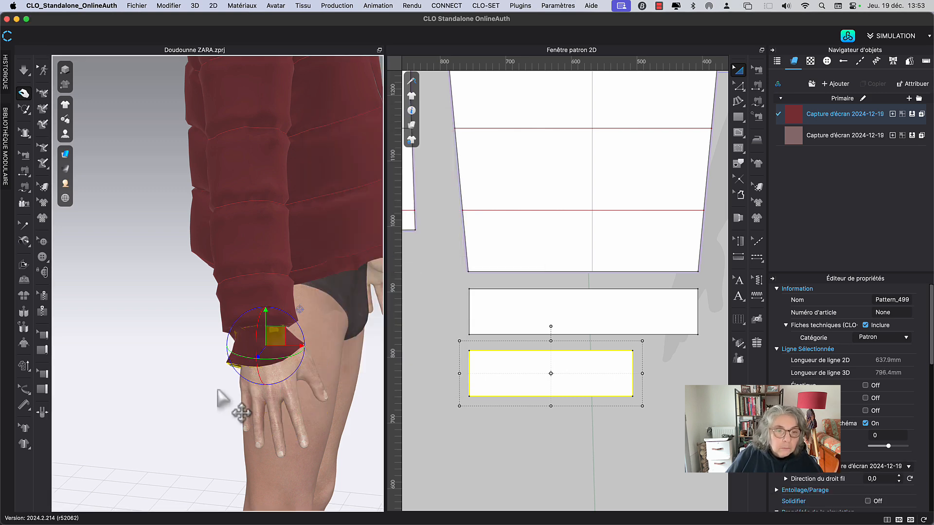
pyautogui.moveTo(218, 390); pyautogui.dragTo(196, 377, button='middle')
pyautogui.click(197, 378)
pyautogui.scroll(5, 203, 384)
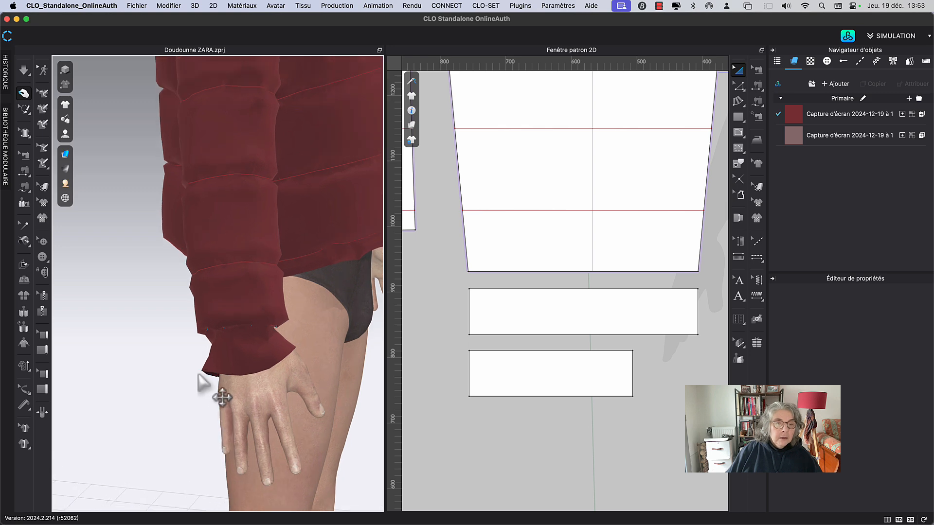
pyautogui.click(519, 371)
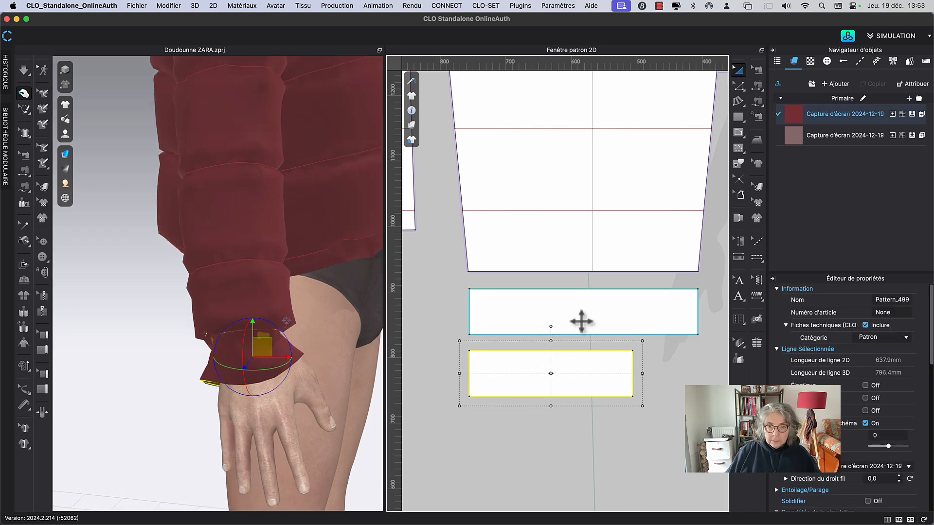
pyautogui.keyDown('shift'); pyautogui.click(582, 321); pyautogui.keyUp('shift')
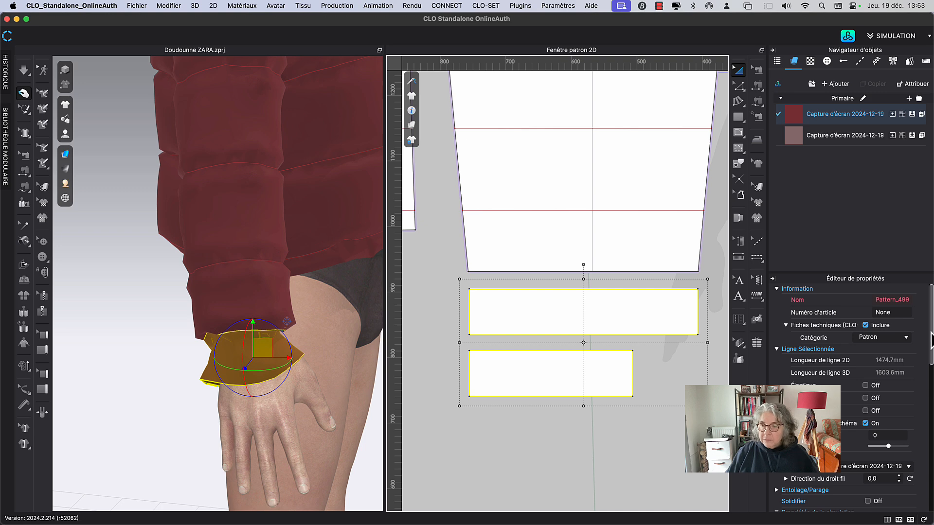
pyautogui.scroll(-10, 930, 387)
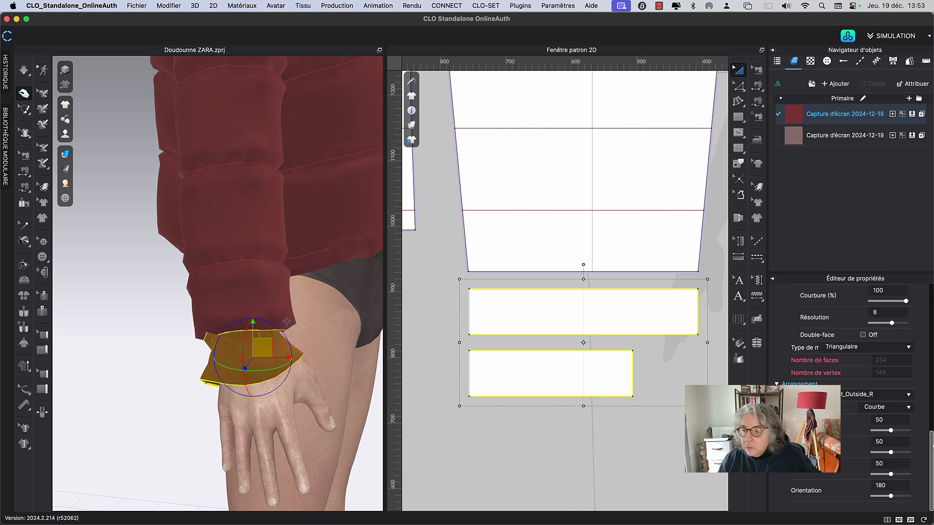
pyautogui.moveTo(932, 461); pyautogui.dragTo(932, 424)
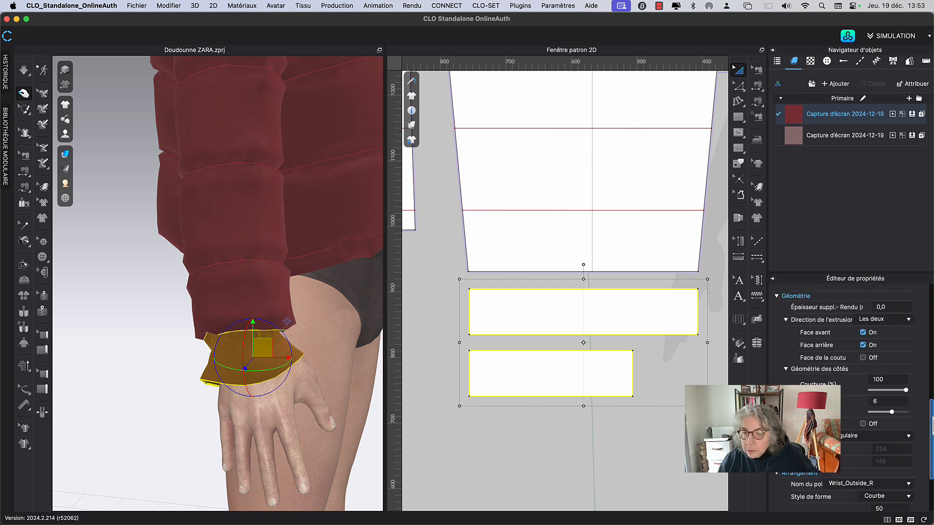
pyautogui.click(627, 453)
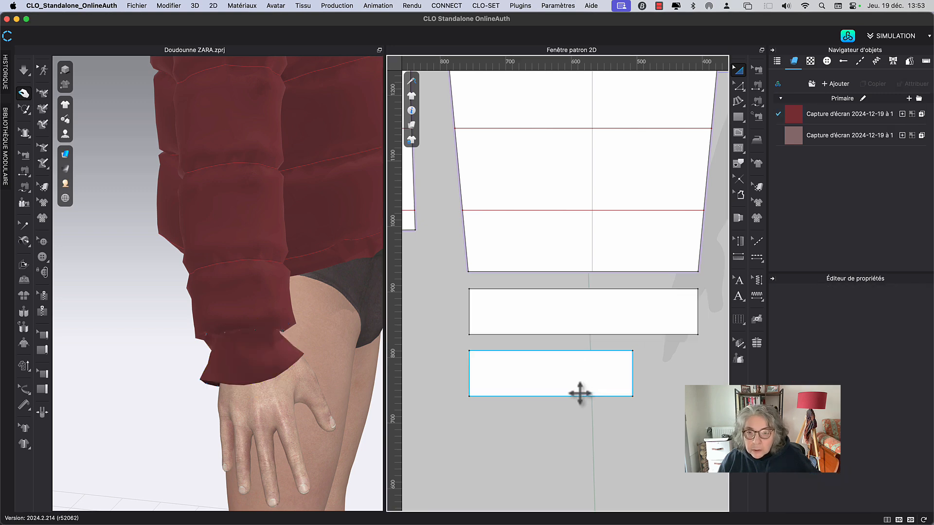
# Turn on interfacing (Entoilage) for the shorter cuff.
pyautogui.click(580, 393)
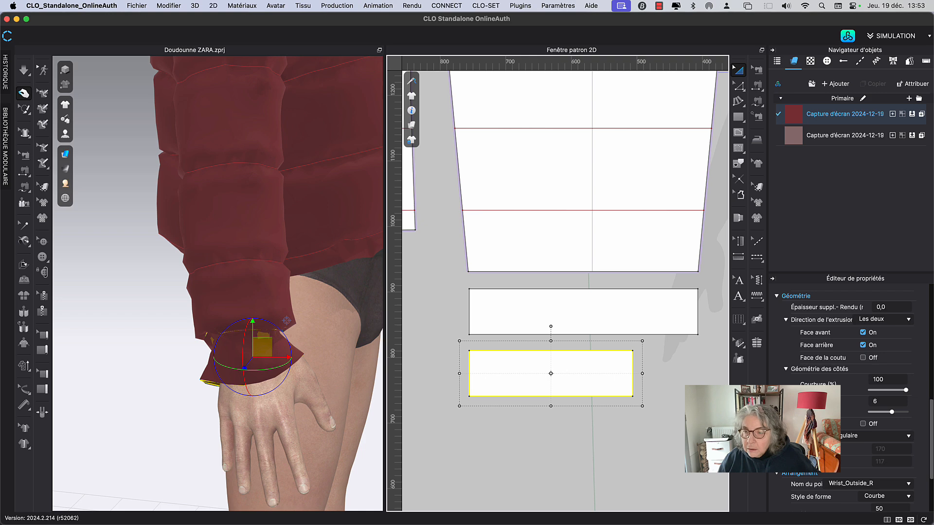
pyautogui.moveTo(932, 444); pyautogui.dragTo(932, 433)
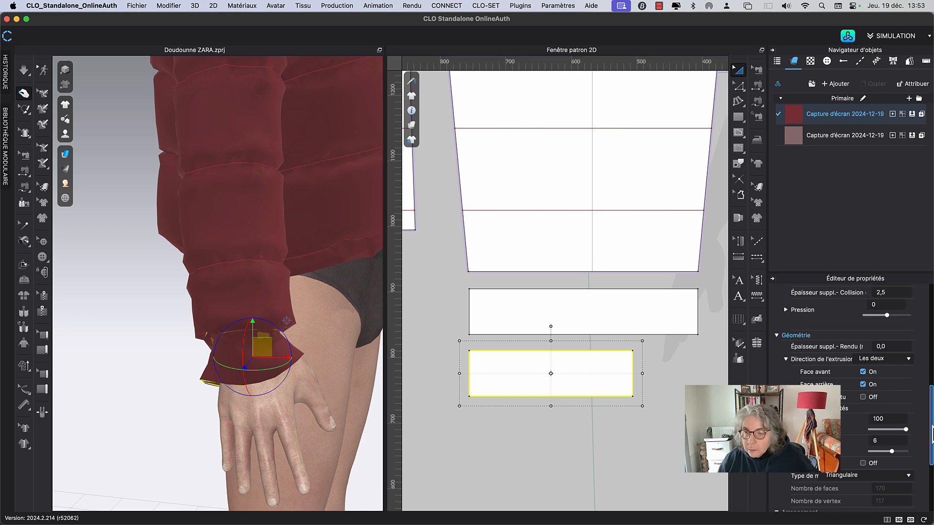
pyautogui.moveTo(932, 433); pyautogui.dragTo(929, 392)
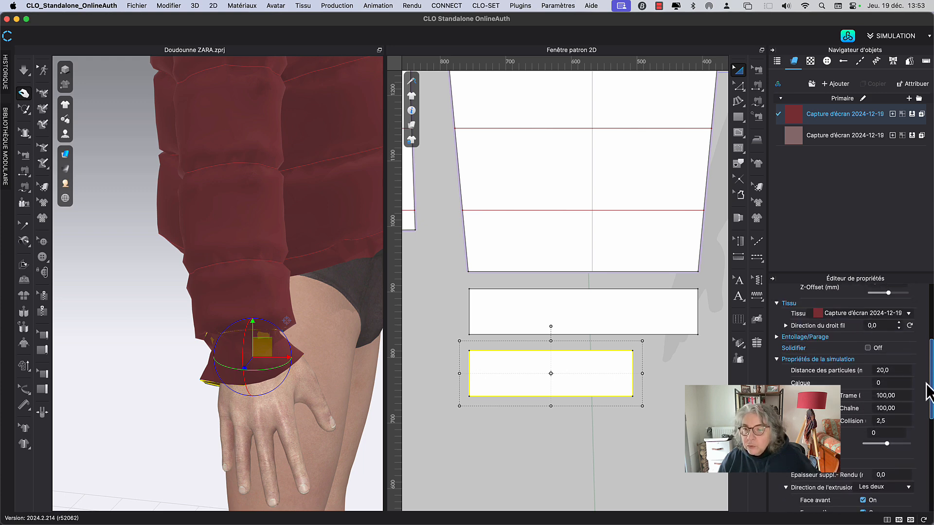
pyautogui.click(778, 339)
pyautogui.click(867, 350)
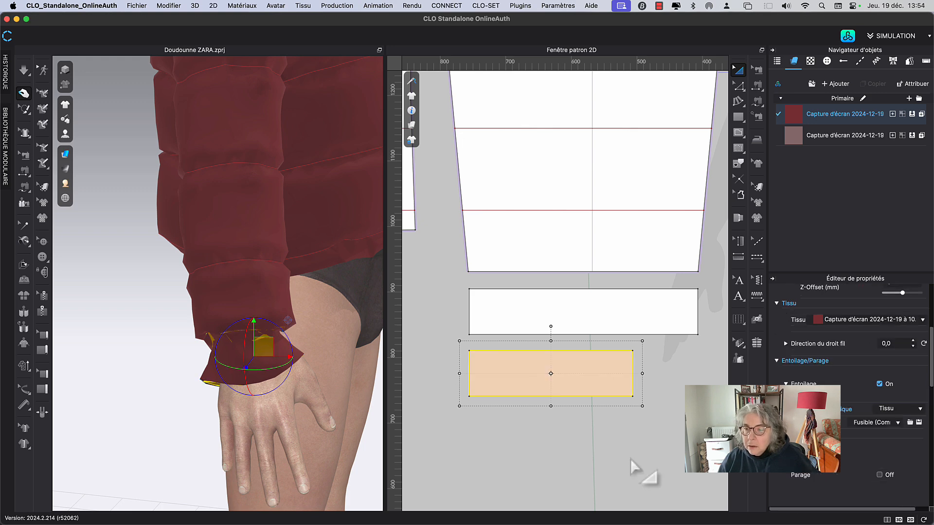
# Turn on interfacing for the wider cuff as well and simulate the stiffened double-layer cuff on the wrist.
pyautogui.click(565, 311)
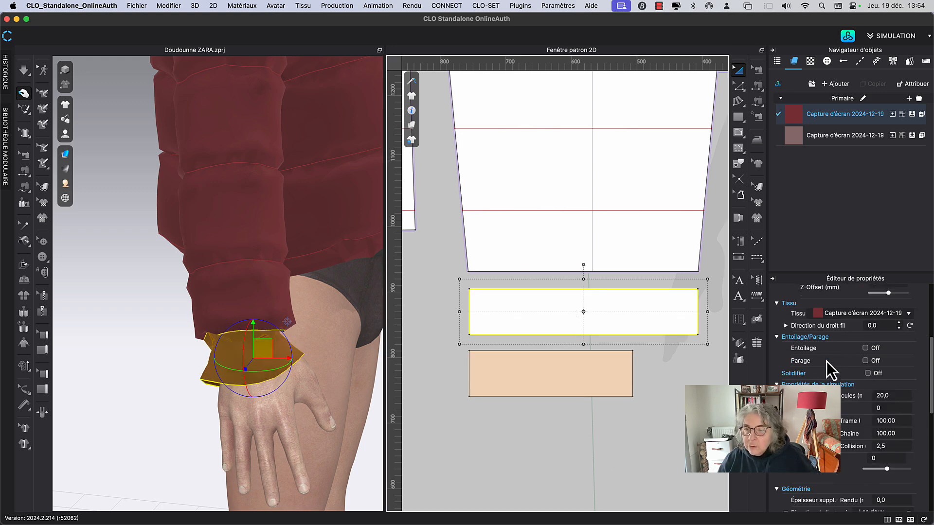
pyautogui.click(866, 349)
pyautogui.click(591, 431)
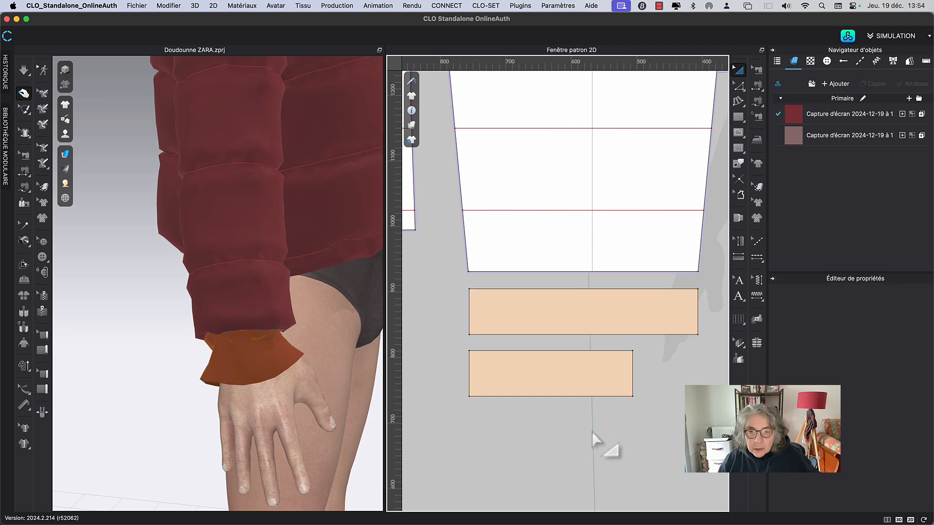
pyautogui.press('space')
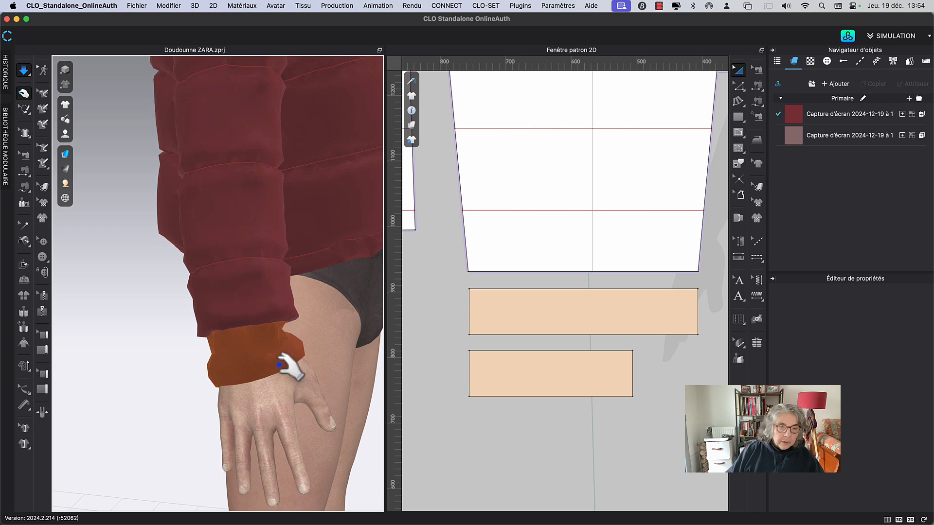
pyautogui.press('space')
# Distribute 2 internal lines evenly between the upper and lower long edges of the wider cuff.
pyautogui.moveTo(522, 408); pyautogui.dragTo(531, 449, button='middle')
pyautogui.press('z')
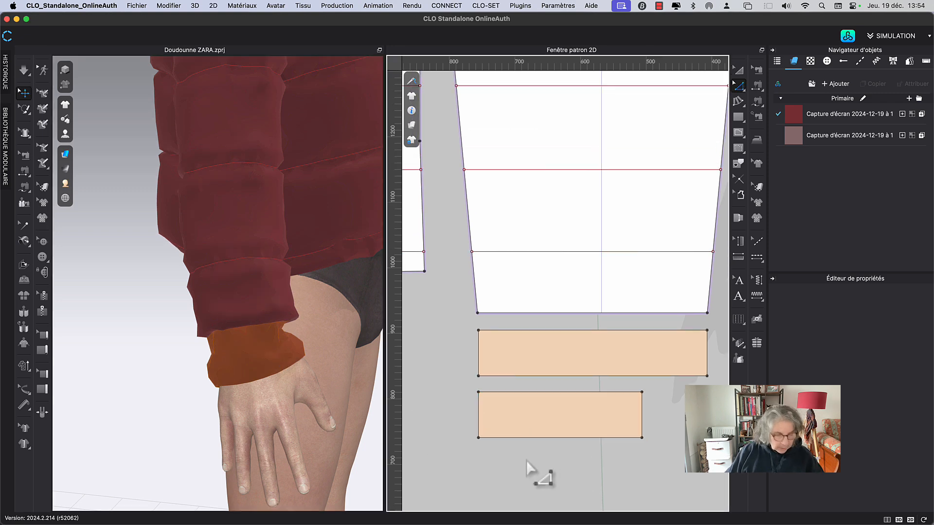
pyautogui.click(559, 332)
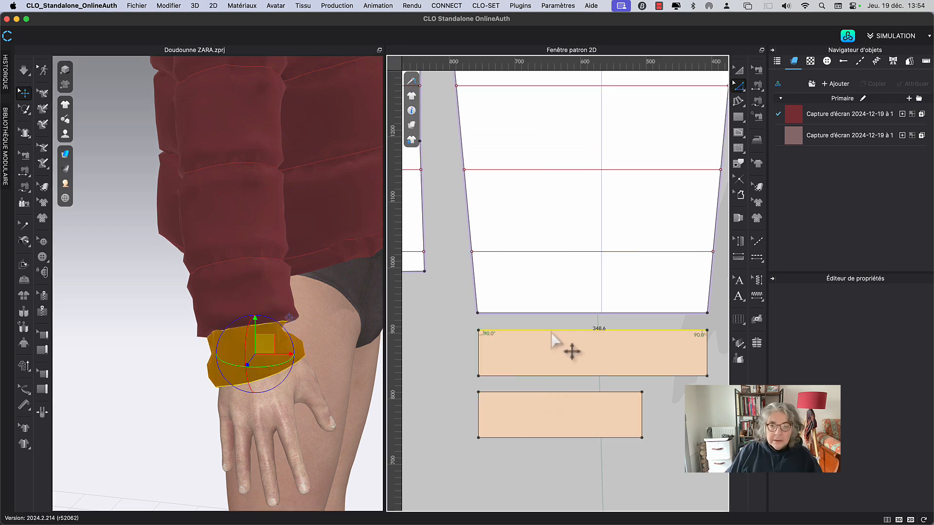
pyautogui.rightClick(565, 378)
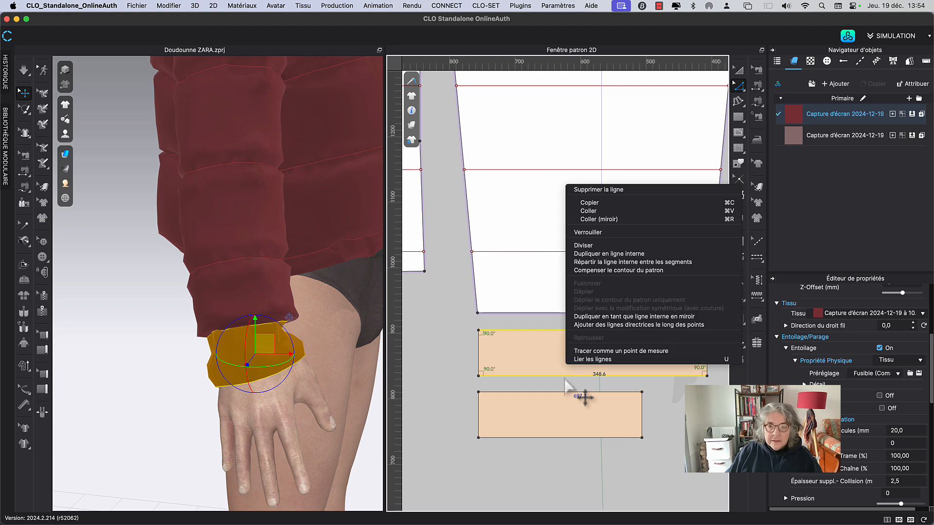
pyautogui.click(602, 262)
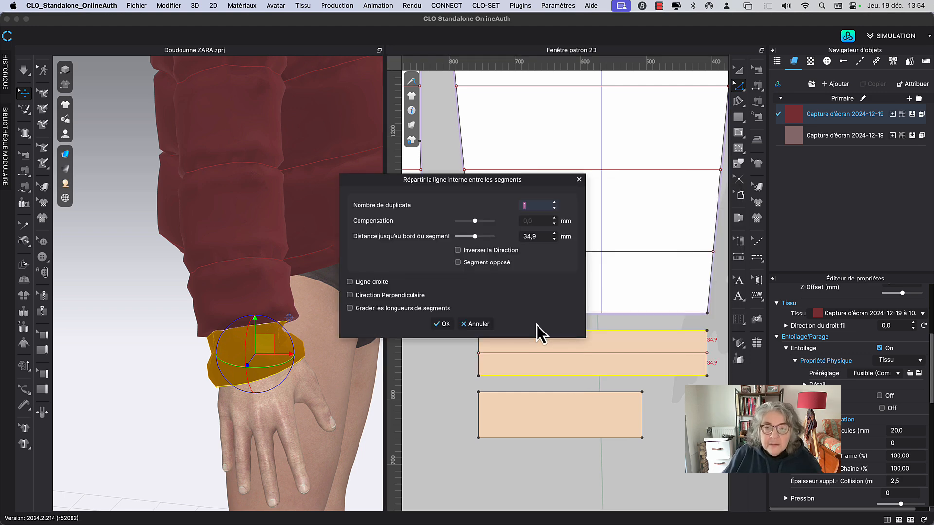
pyautogui.click(554, 203)
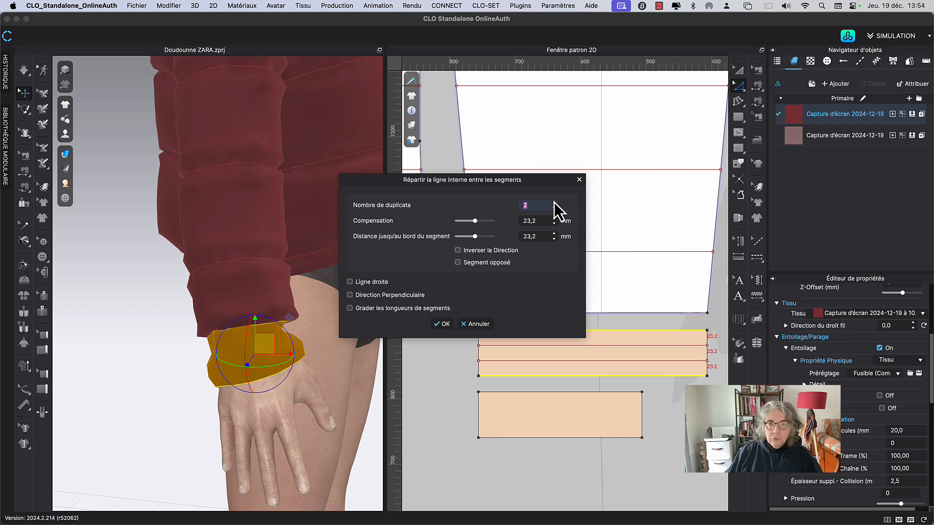
pyautogui.click(443, 325)
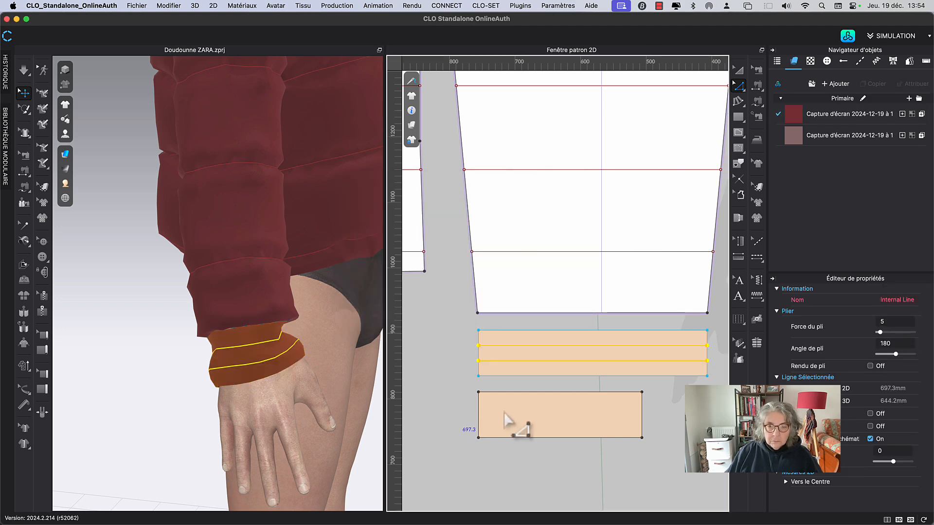
# Distribute 2 internal lines evenly between the two long edges of the shorter cuff.
pyautogui.click(531, 396)
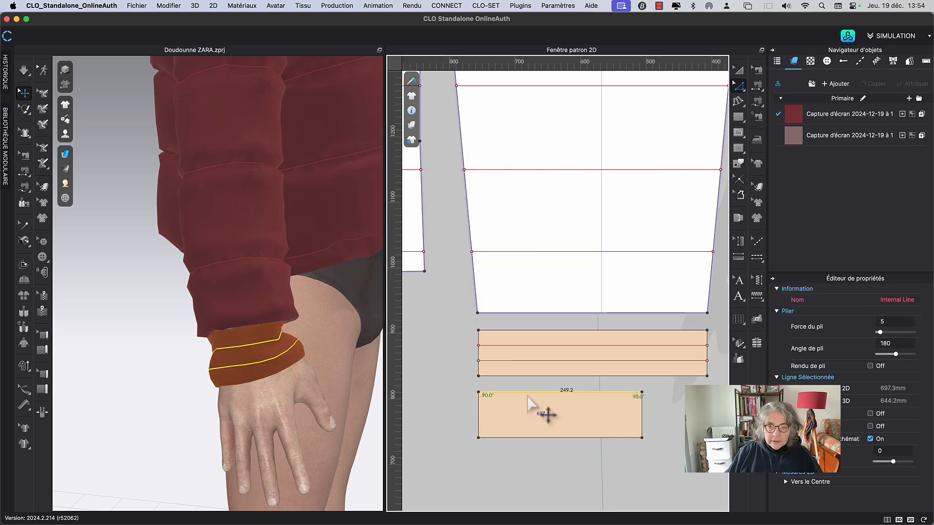
pyautogui.rightClick(540, 441)
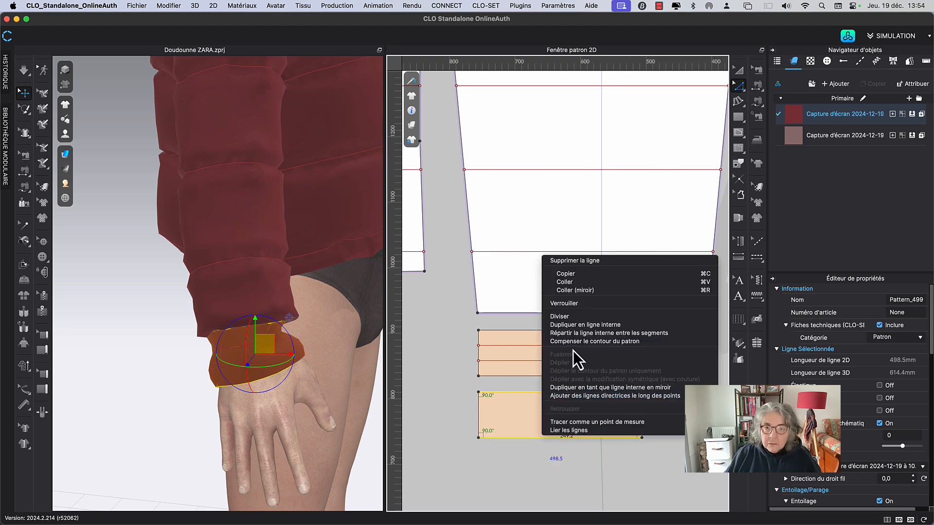
pyautogui.click(572, 335)
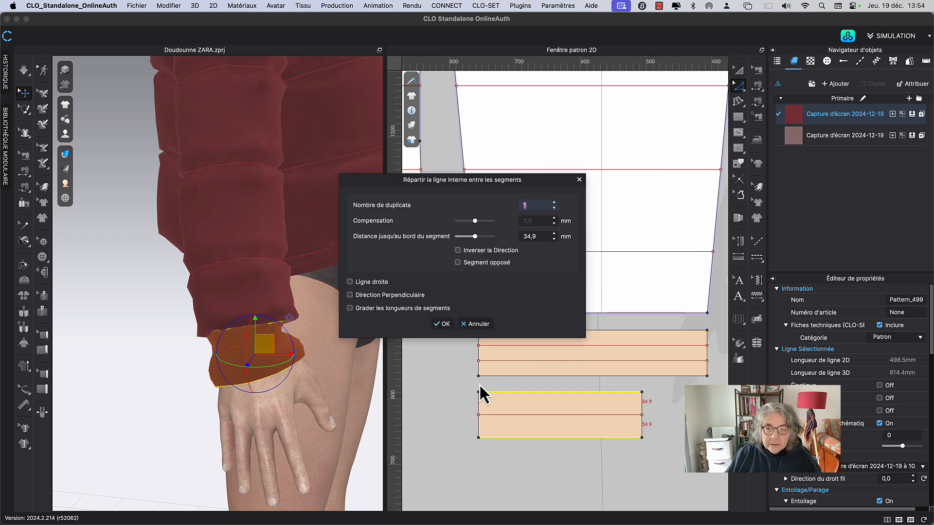
pyautogui.click(554, 203)
pyautogui.click(442, 324)
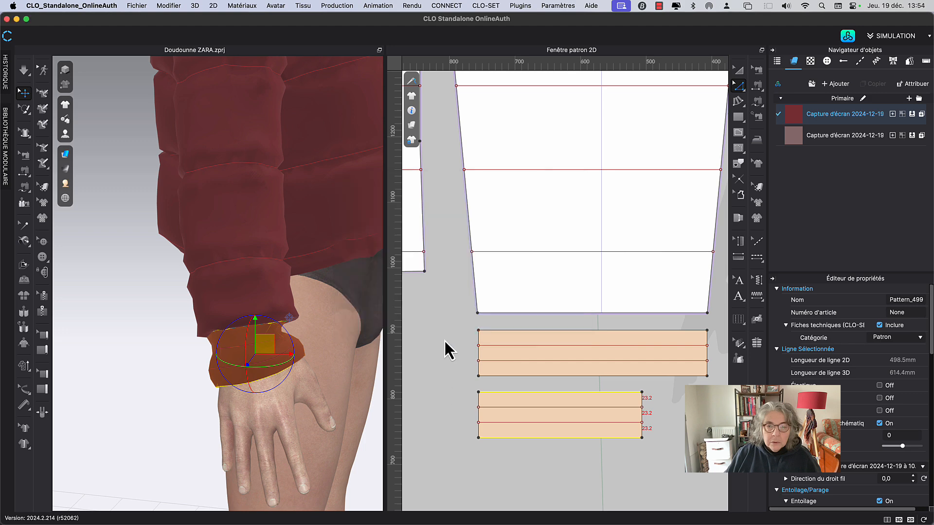
# Sew the two internal lines of the wider cuff to the matching internal lines of the shorter cuff.
pyautogui.hscroll(-1, 446, 410)
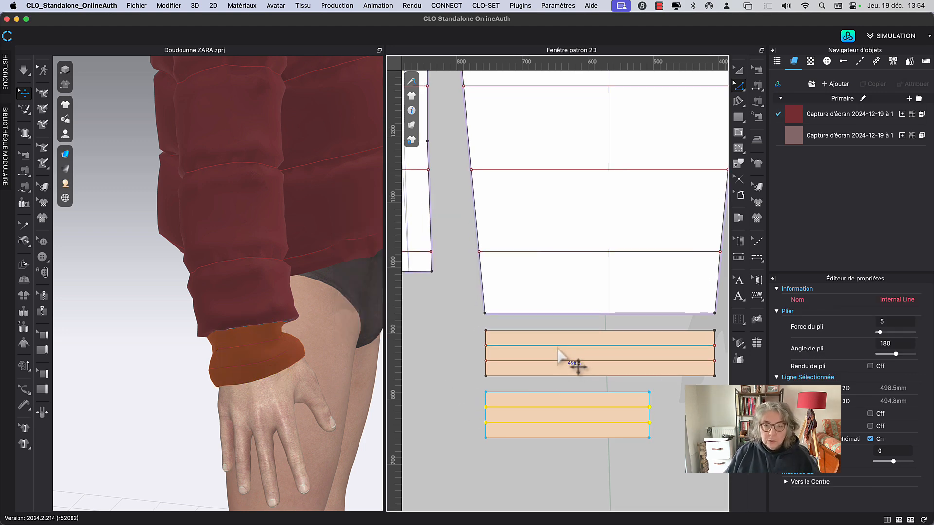
pyautogui.press('m')
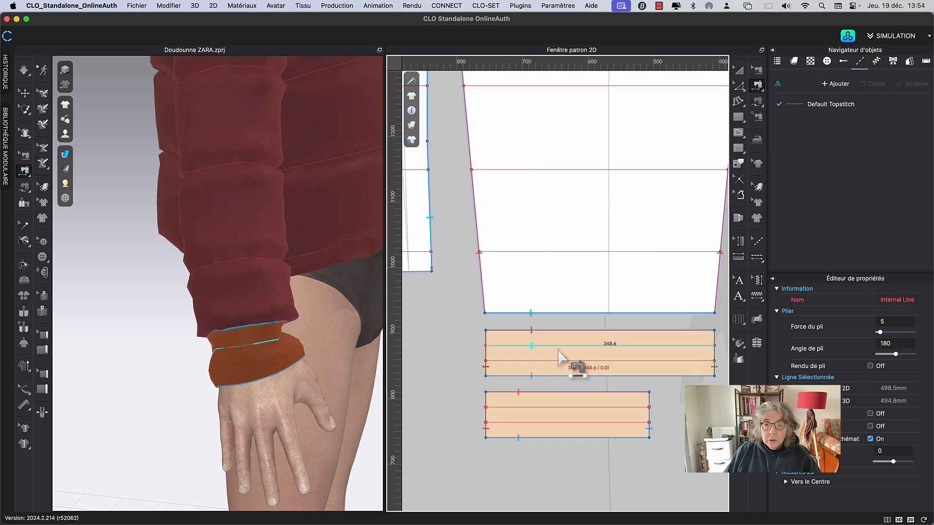
pyautogui.click(559, 346)
pyautogui.click(532, 411)
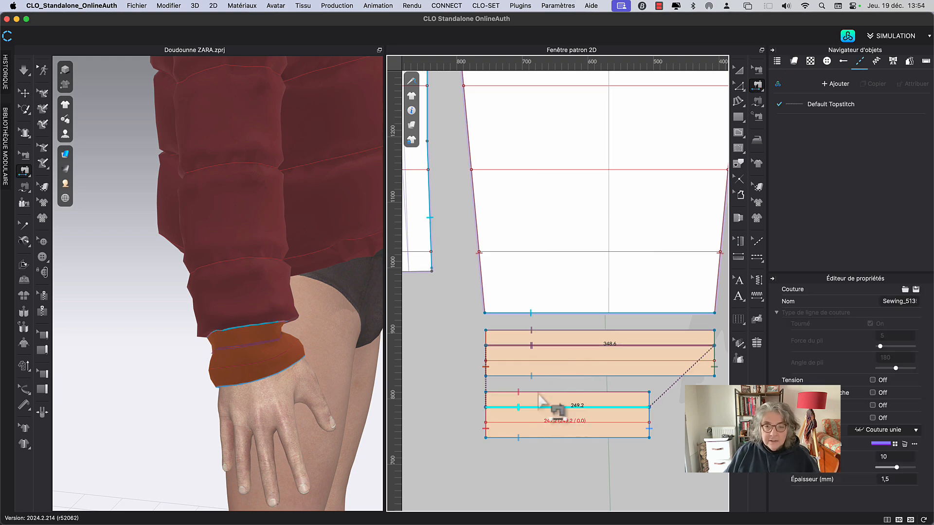
pyautogui.click(542, 365)
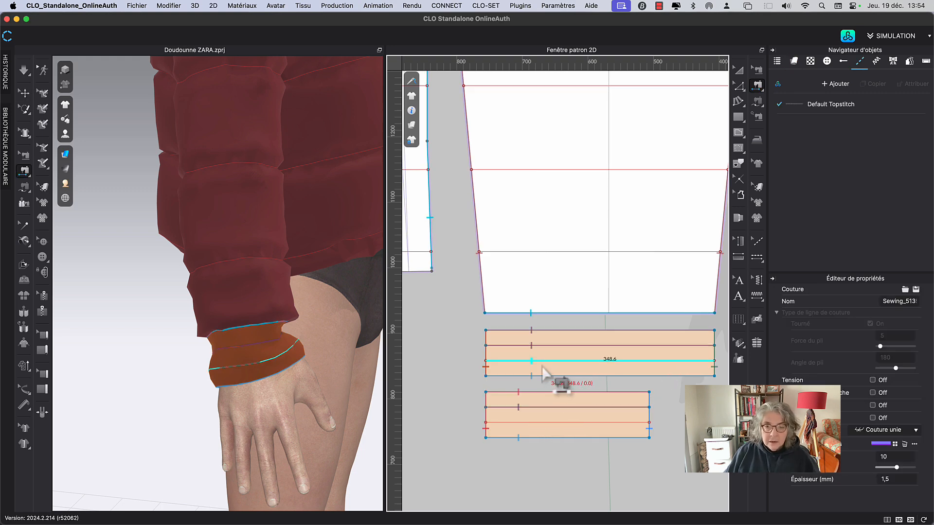
pyautogui.click(526, 423)
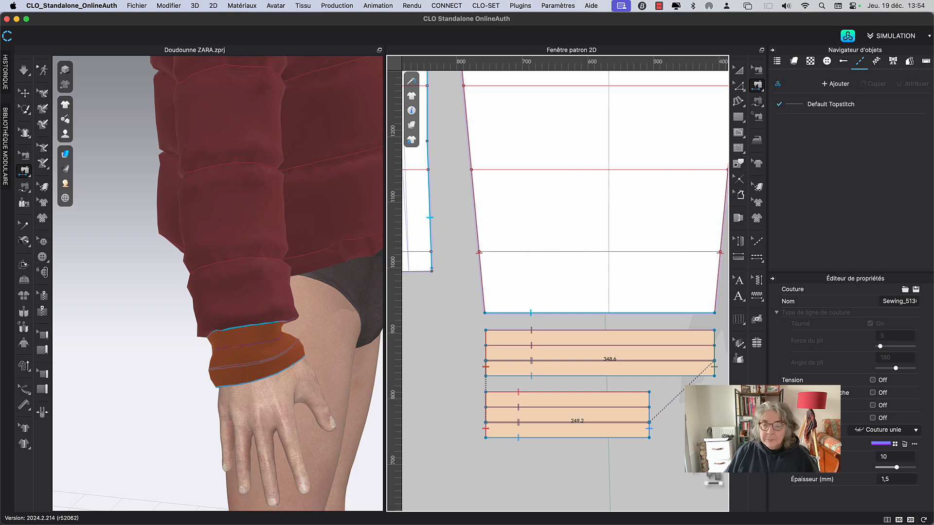
# Turn on elastic (Élastique) for all four internal lines of the two cuffs.
pyautogui.press('a')
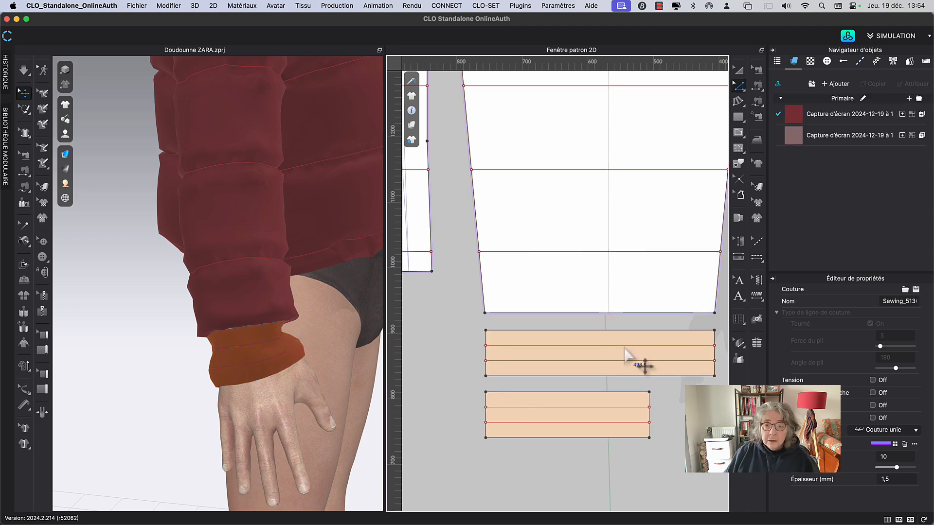
pyautogui.click(625, 345)
pyautogui.keyDown('shift'); pyautogui.click(624, 370); pyautogui.keyUp('shift')
pyautogui.keyDown('shift'); pyautogui.click(626, 409); pyautogui.keyUp('shift')
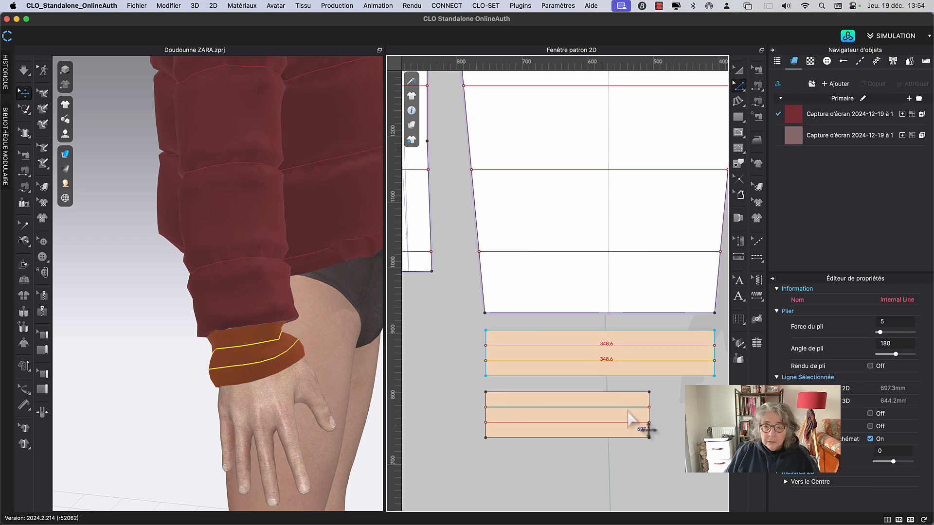
pyautogui.keyDown('shift'); pyautogui.click(628, 423); pyautogui.keyUp('shift')
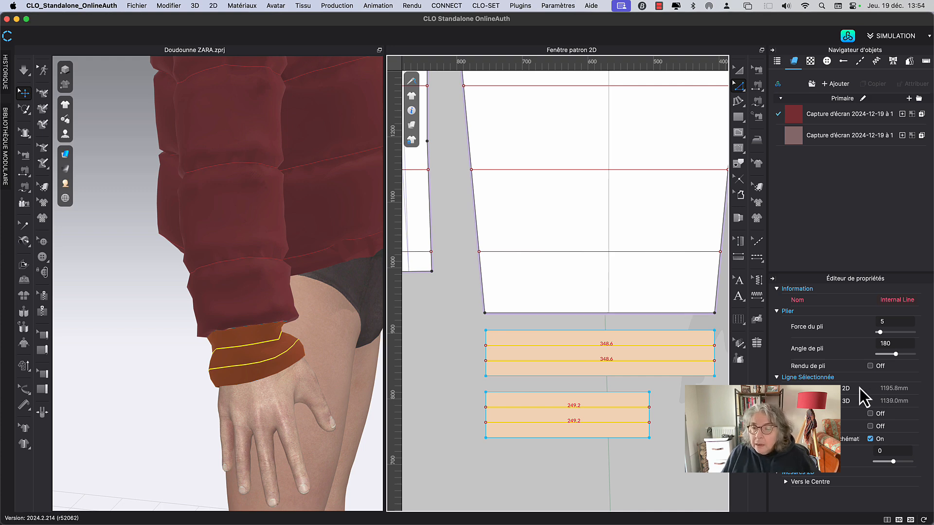
pyautogui.click(871, 415)
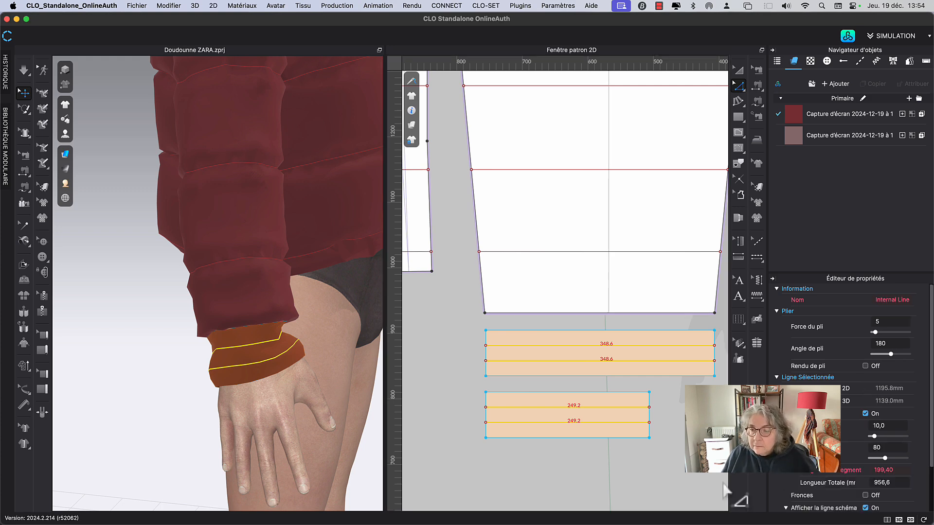
pyautogui.click(628, 472)
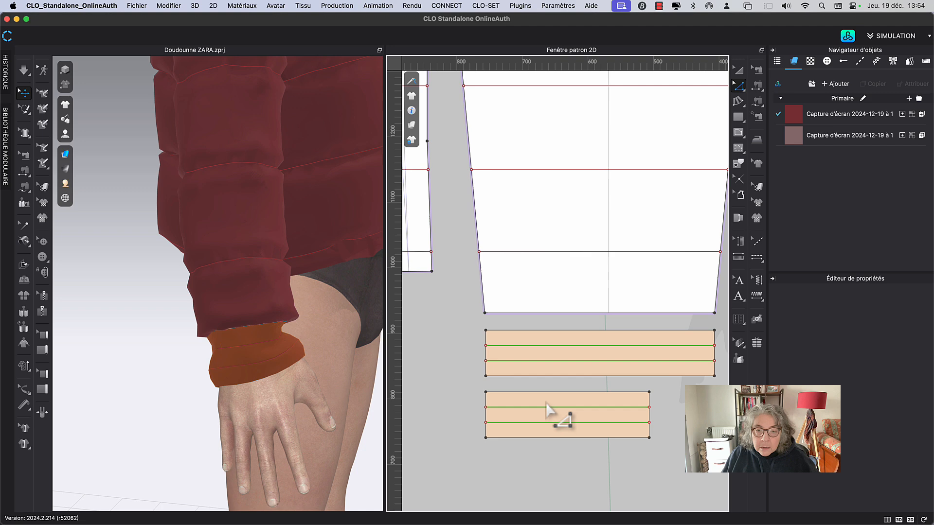
# Turn on elastic for the lower long edges of both cuffs.
pyautogui.click(558, 377)
pyautogui.keyDown('shift'); pyautogui.click(625, 440); pyautogui.keyUp('shift')
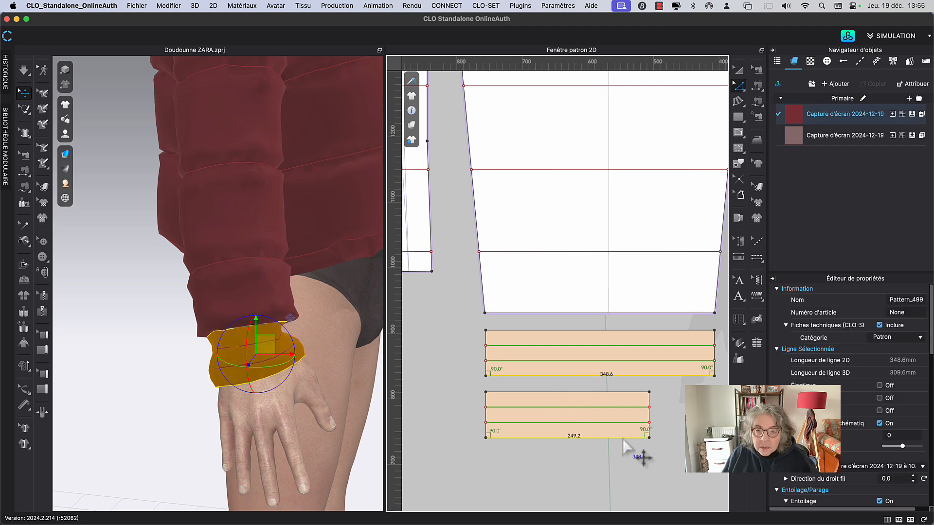
pyautogui.click(879, 386)
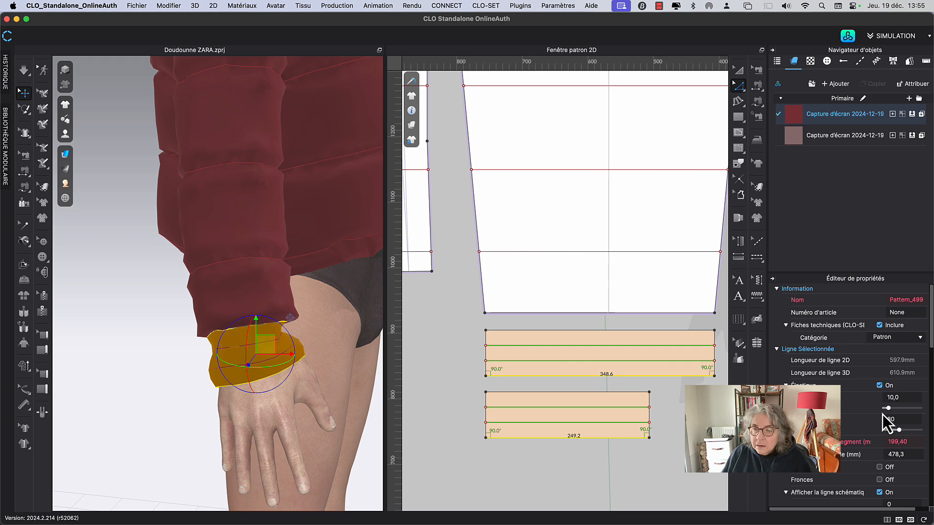
pyautogui.click(584, 466)
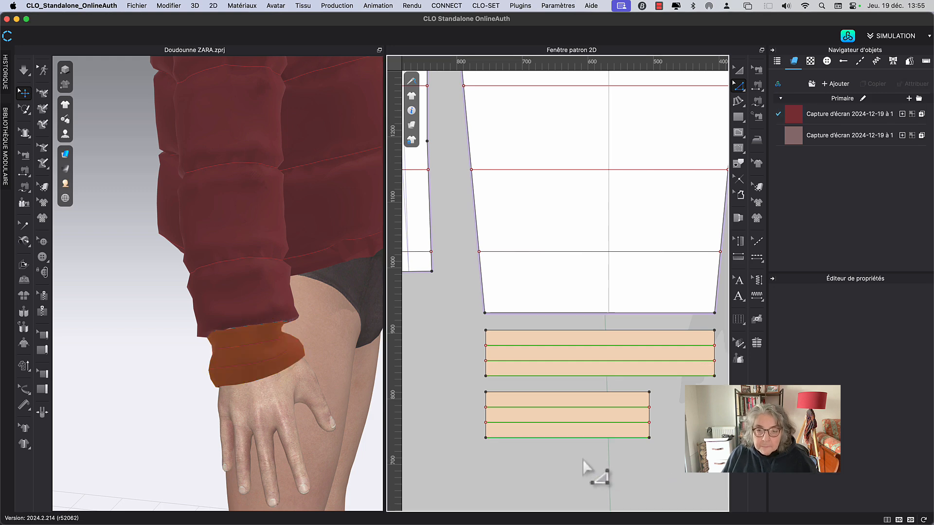
# Turn on elastic for the upper long edges of both cuffs.
pyautogui.click(575, 393)
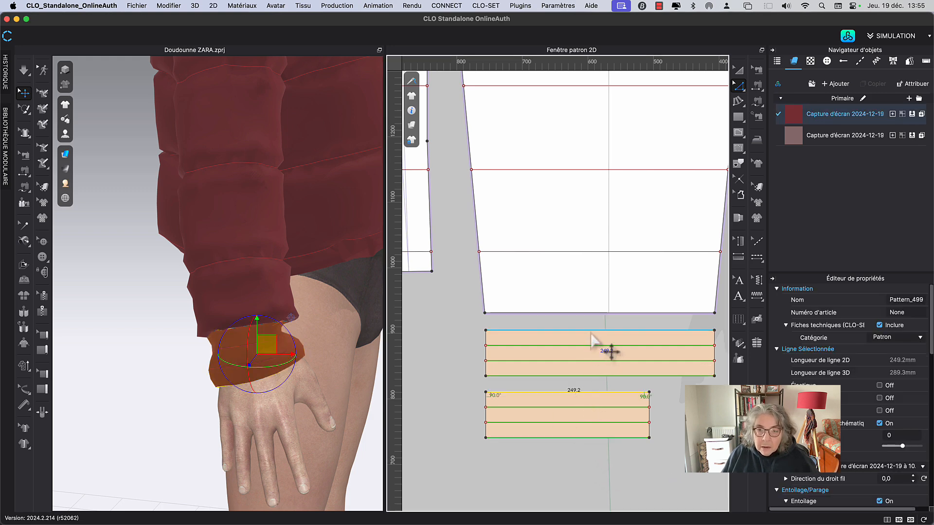
pyautogui.keyDown('shift'); pyautogui.click(593, 332); pyautogui.keyUp('shift')
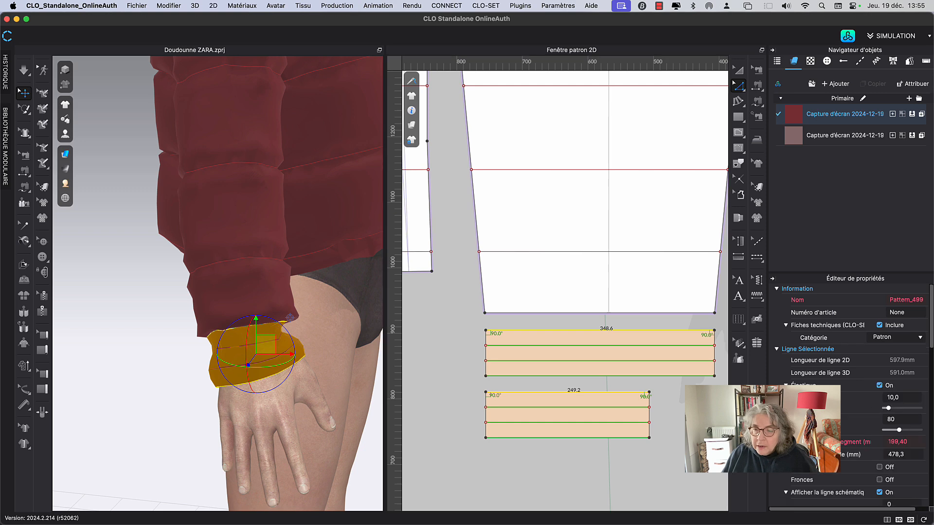
pyautogui.click(574, 495)
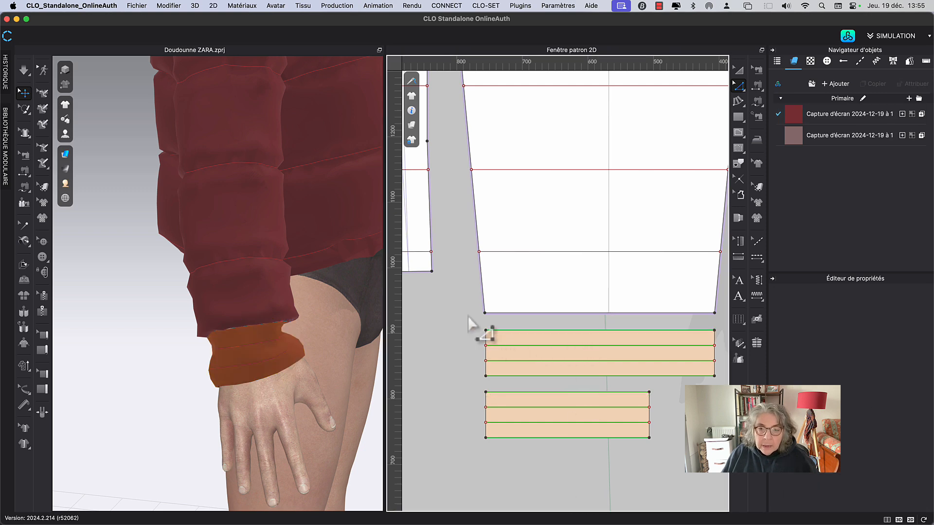
# Turn on gathers (Fronces) for the wider cuff's upper edge and internal lines and for all four lengthwise lines of the shorter cuff.
pyautogui.click(514, 331)
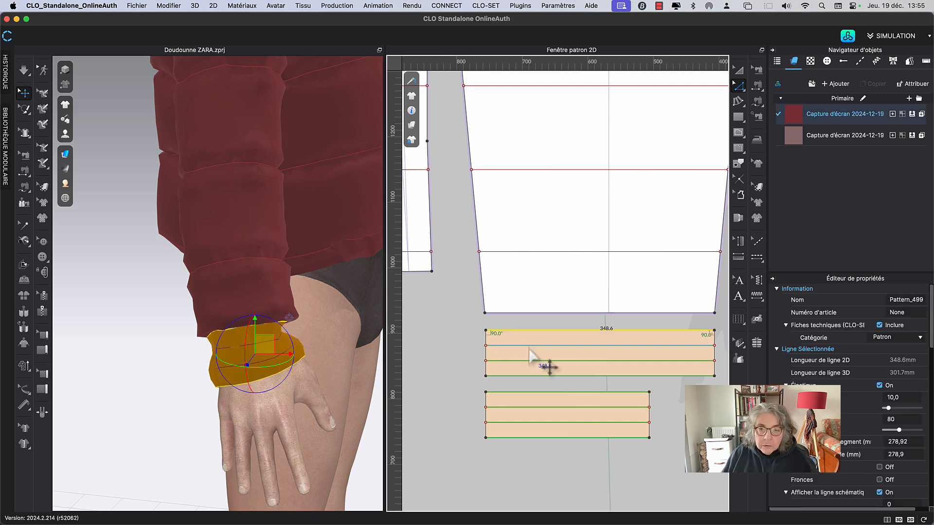
pyautogui.keyDown('shift'); pyautogui.click(531, 346); pyautogui.keyUp('shift')
pyautogui.keyDown('shift'); pyautogui.click(544, 361); pyautogui.keyUp('shift')
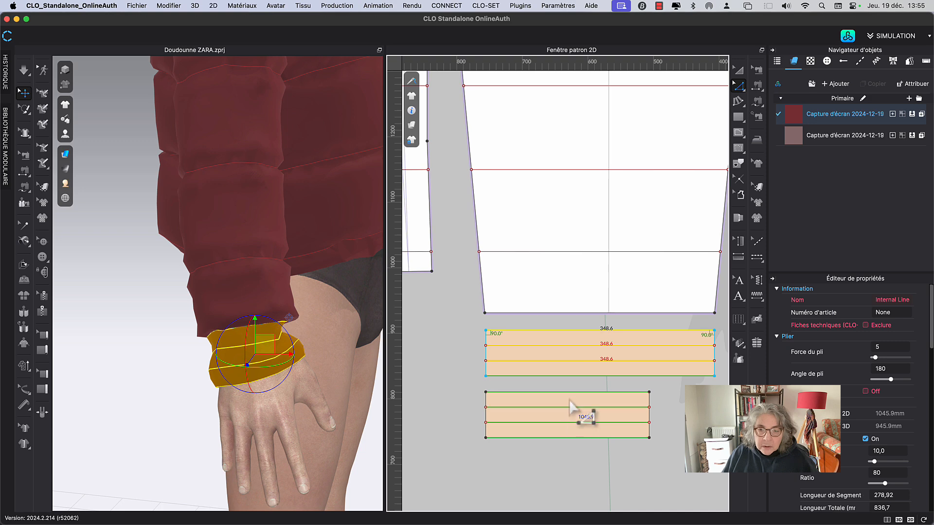
pyautogui.keyDown('shift'); pyautogui.click(571, 394); pyautogui.keyUp('shift')
pyautogui.keyDown('shift'); pyautogui.click(576, 408); pyautogui.keyUp('shift')
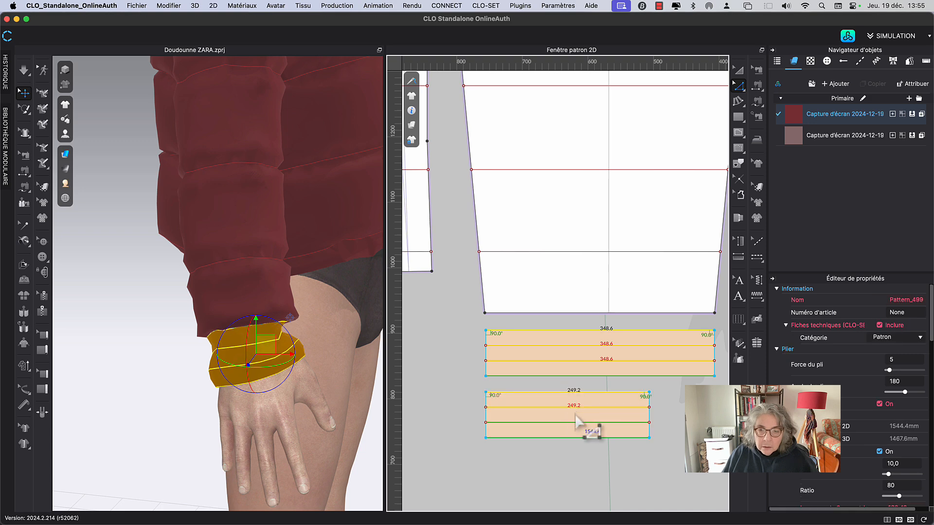
pyautogui.keyDown('shift'); pyautogui.click(578, 422); pyautogui.keyUp('shift')
pyautogui.keyDown('shift'); pyautogui.click(578, 437); pyautogui.keyUp('shift')
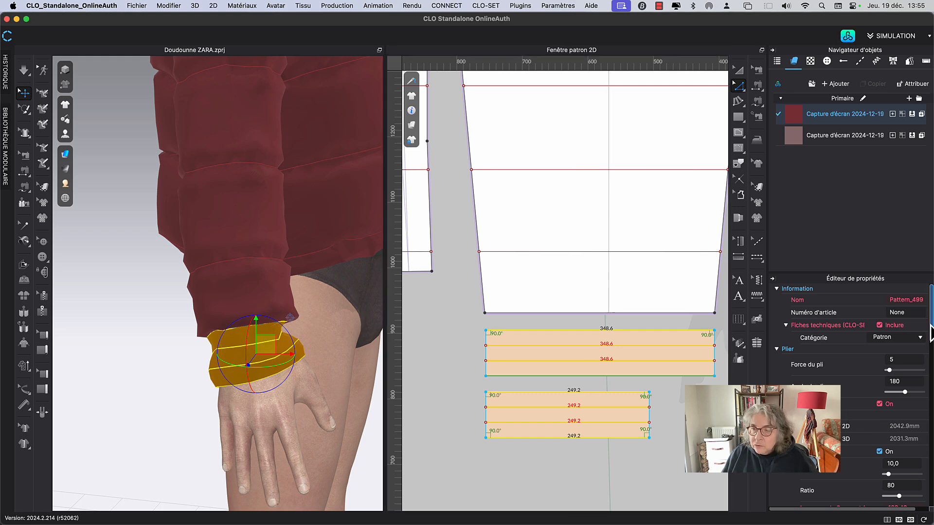
pyautogui.moveTo(932, 338); pyautogui.dragTo(932, 355)
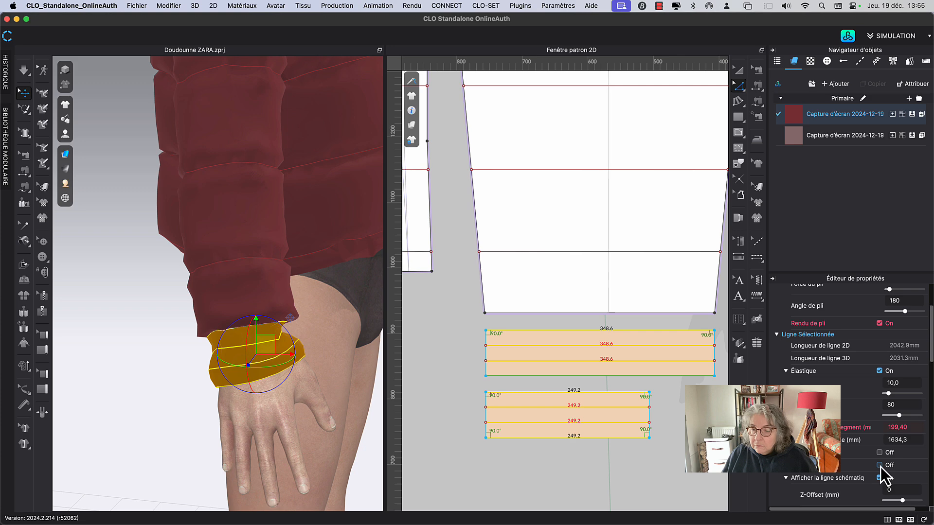
pyautogui.click(612, 498)
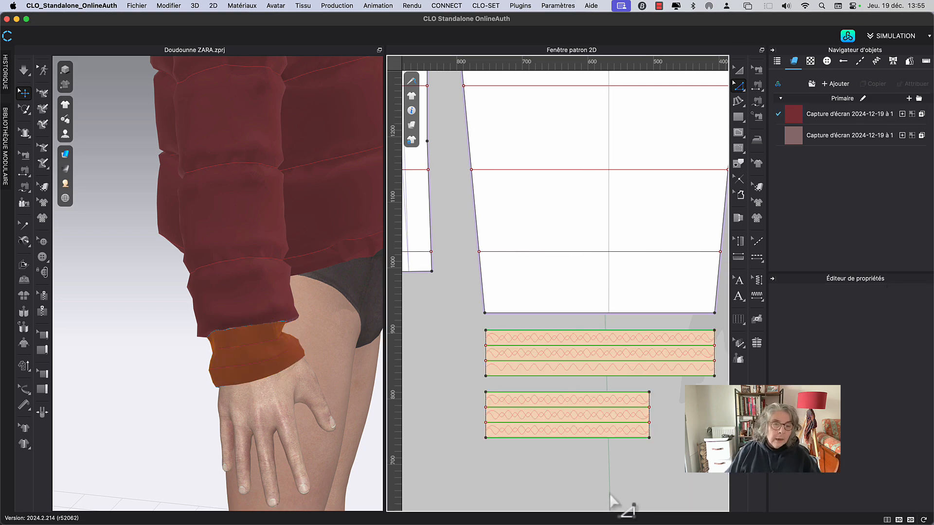
# Simulate the elasticated cuff and pull the cuff and lower sleeve up into place on the wrist.
pyautogui.press('space')
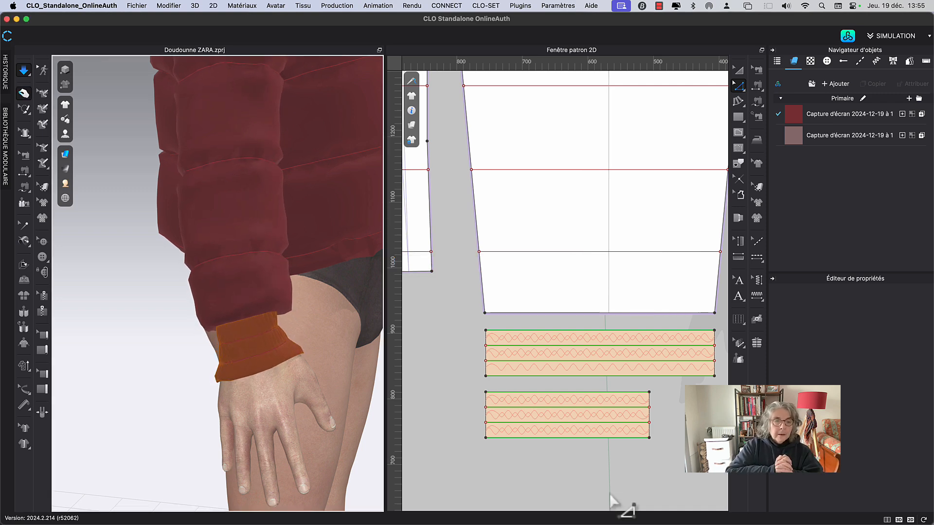
pyautogui.moveTo(265, 375); pyautogui.dragTo(269, 333)
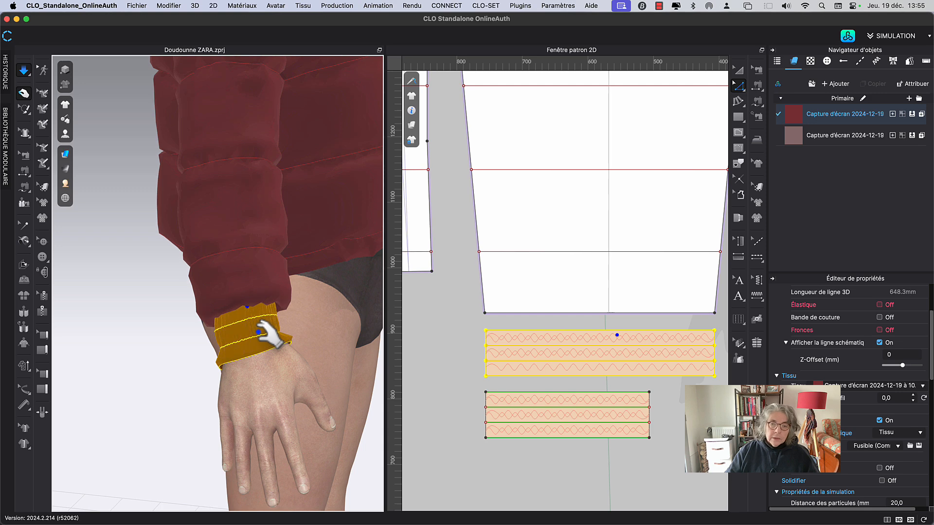
pyautogui.moveTo(253, 335); pyautogui.dragTo(208, 341, button='right')
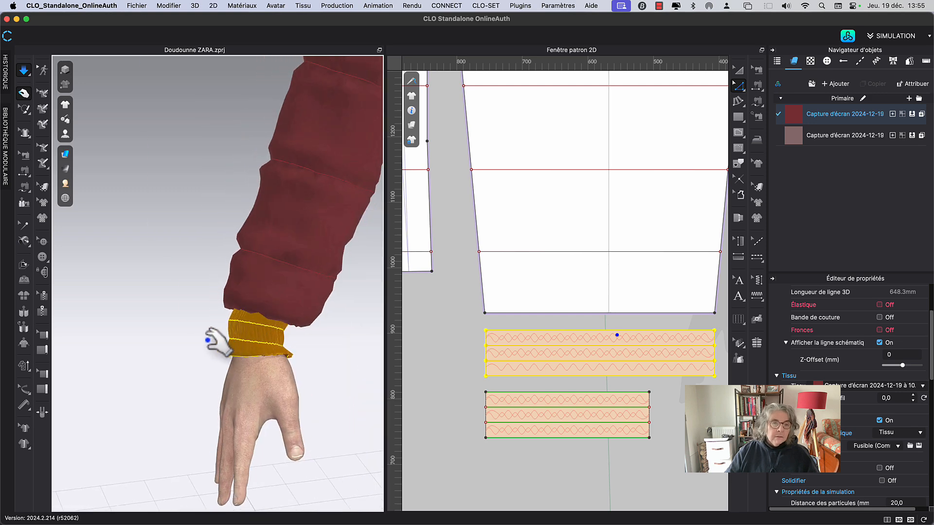
pyautogui.click(292, 336)
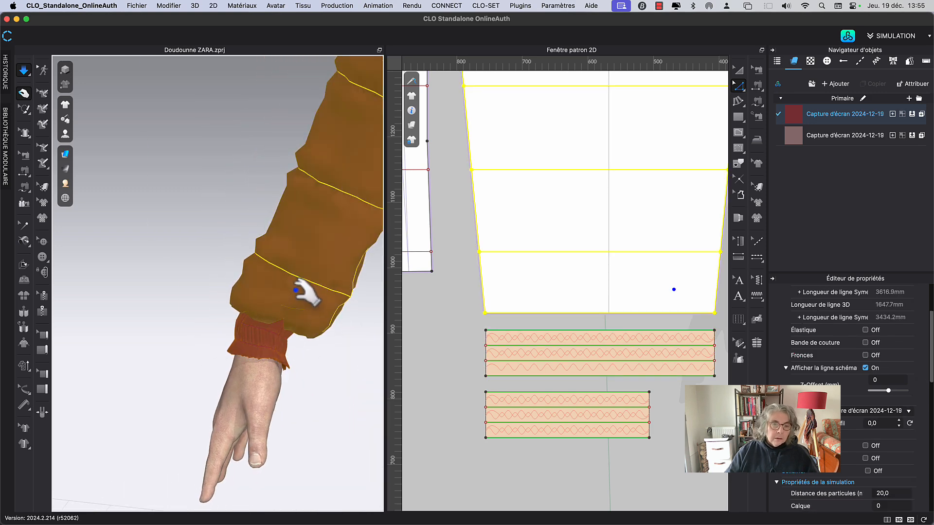
pyautogui.moveTo(295, 290); pyautogui.dragTo(271, 255)
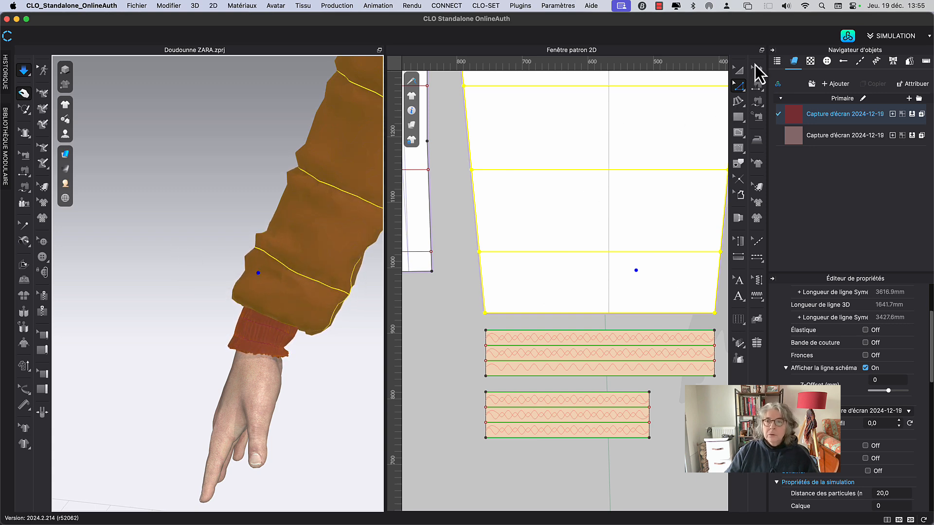
# Clone both cuff pieces as symmetric patterns with sewing and place the copies below the opposite outer sleeve.
pyautogui.click(739, 71)
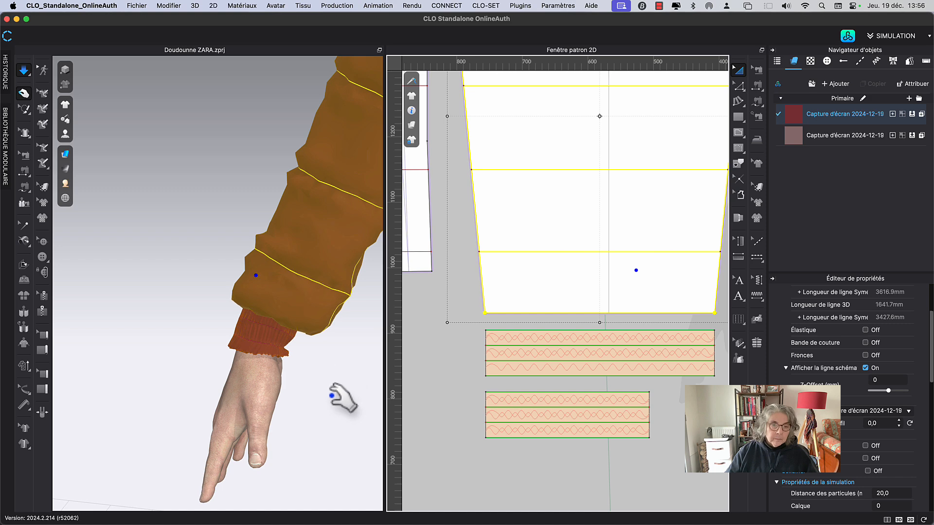
pyautogui.scroll(-5, 326, 390)
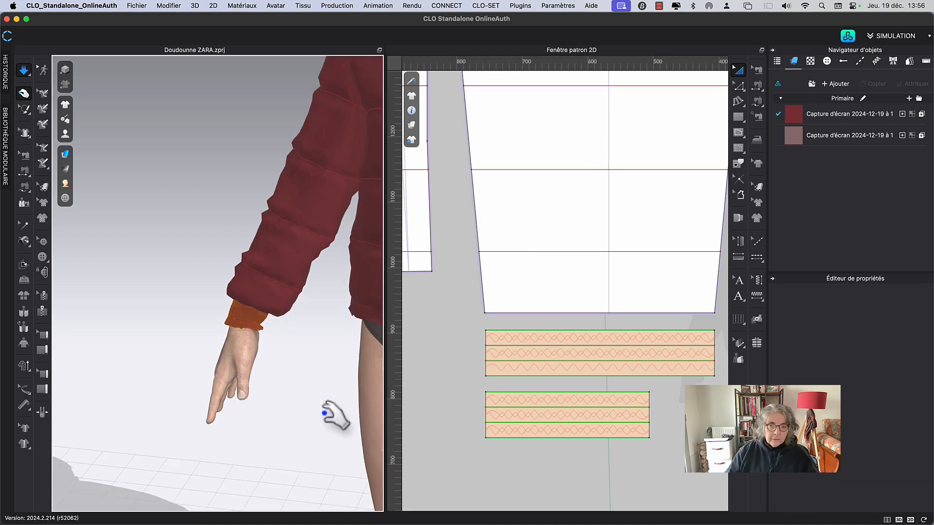
pyautogui.moveTo(313, 392); pyautogui.dragTo(208, 389, button='middle')
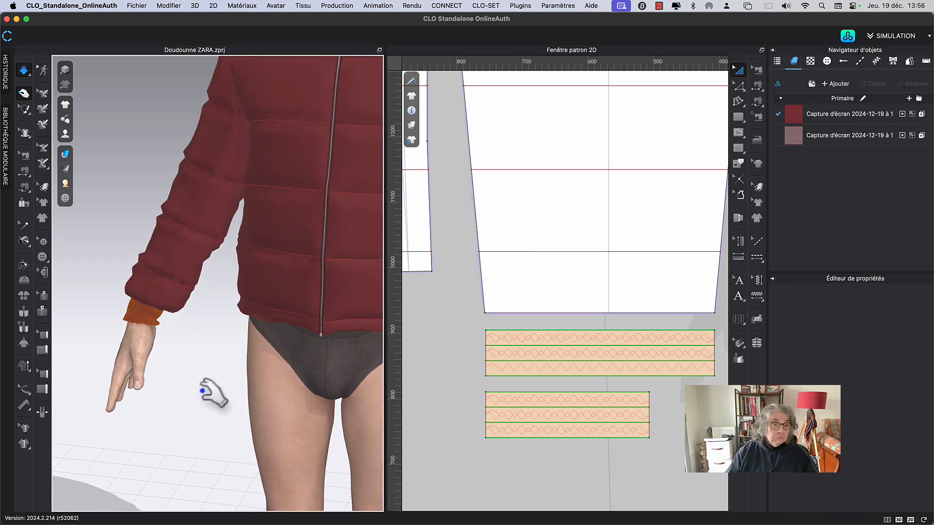
pyautogui.scroll(-5, 567, 423)
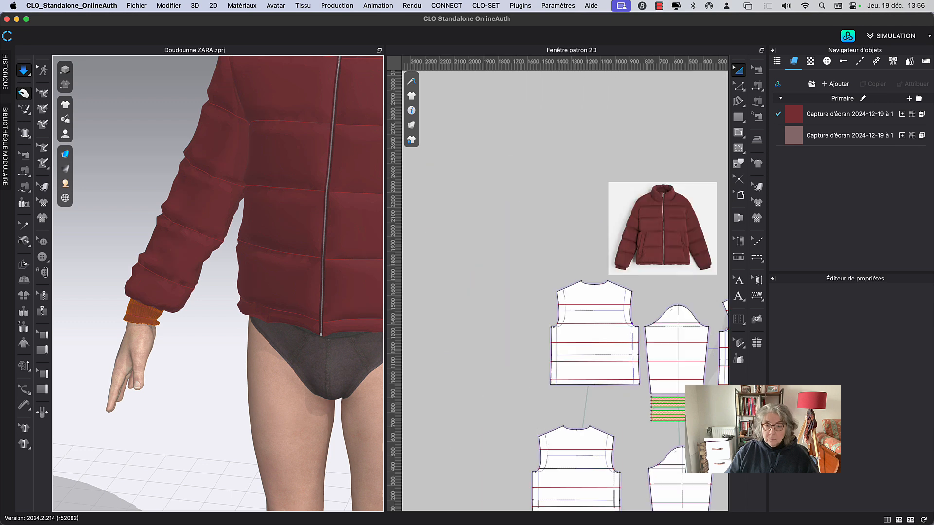
pyautogui.moveTo(566, 423); pyautogui.dragTo(520, 410, button='middle')
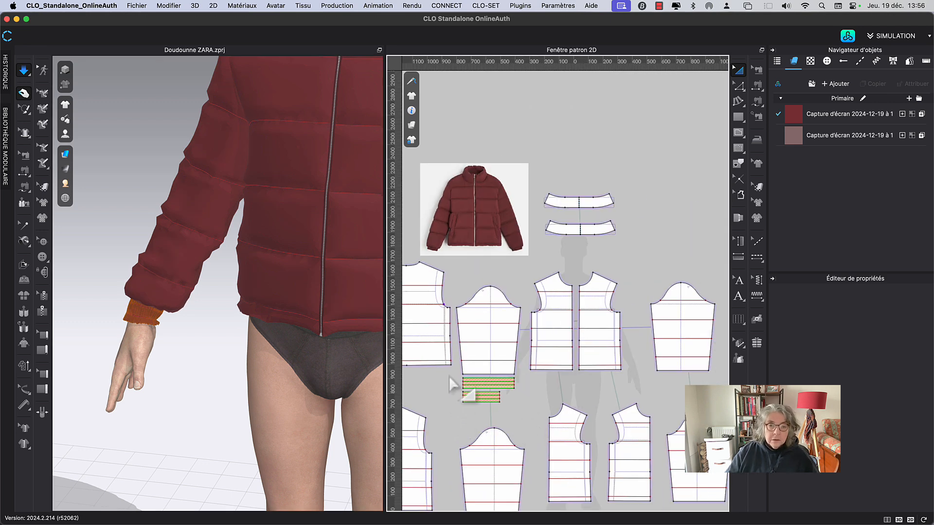
pyautogui.moveTo(448, 375); pyautogui.dragTo(650, 441)
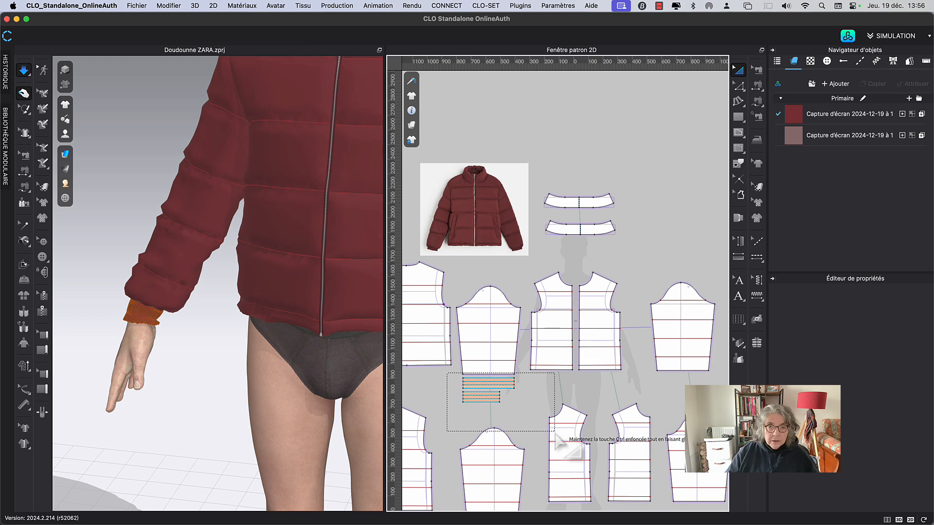
pyautogui.press('space')
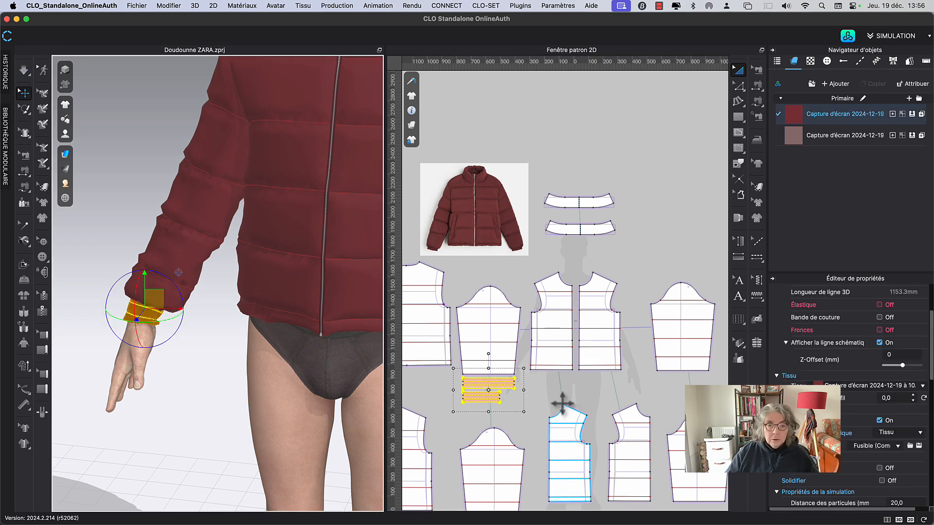
pyautogui.rightClick(504, 384)
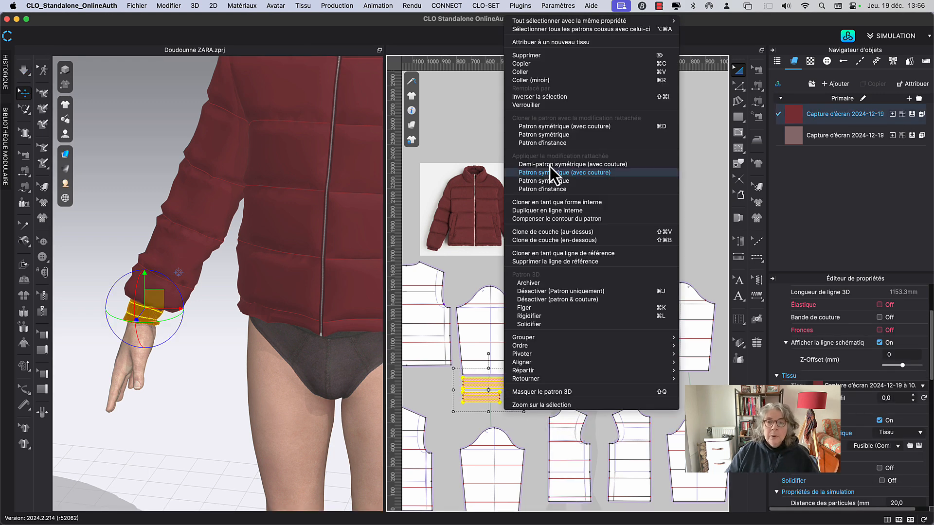
pyautogui.click(565, 128)
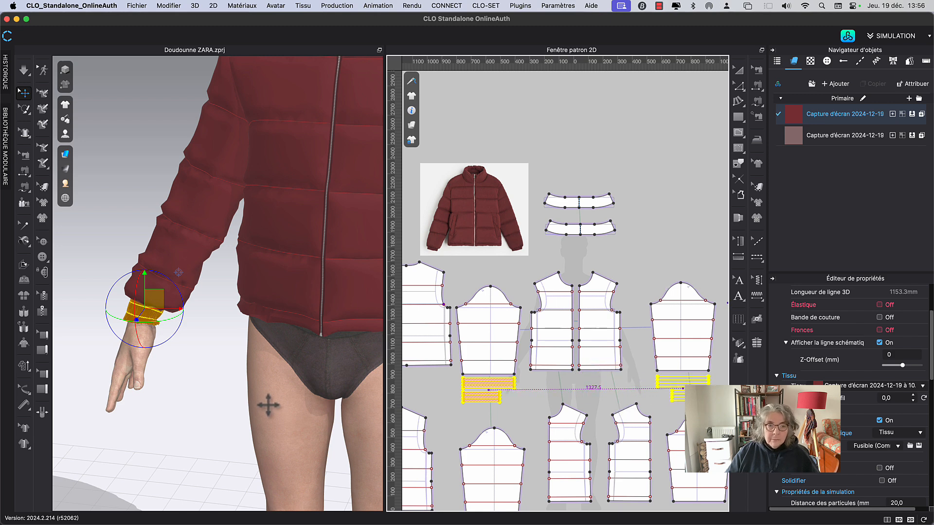
pyautogui.click(91, 400)
# Simulate the mirrored cuffs and pull the lower end of the opposite sleeve up above the wrist.
pyautogui.hscroll(5, 89, 400)
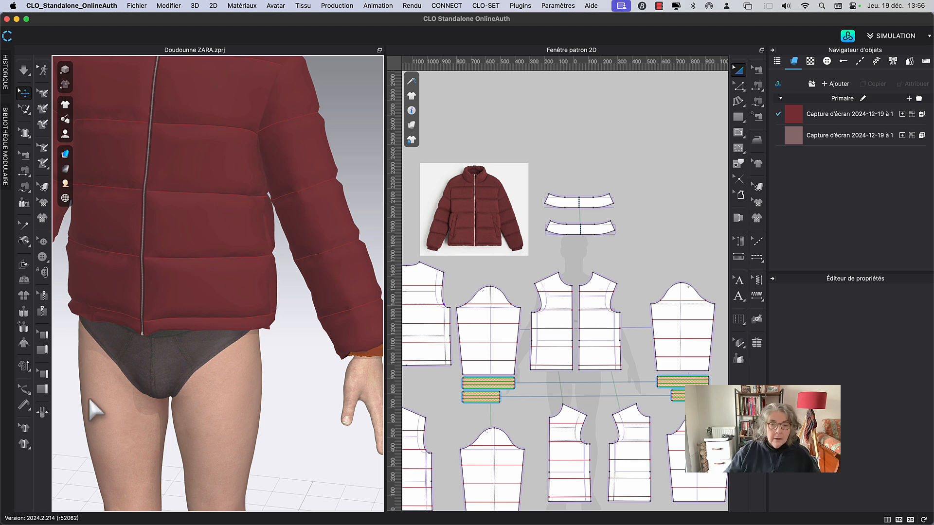
pyautogui.moveTo(305, 417); pyautogui.dragTo(235, 379, button='middle')
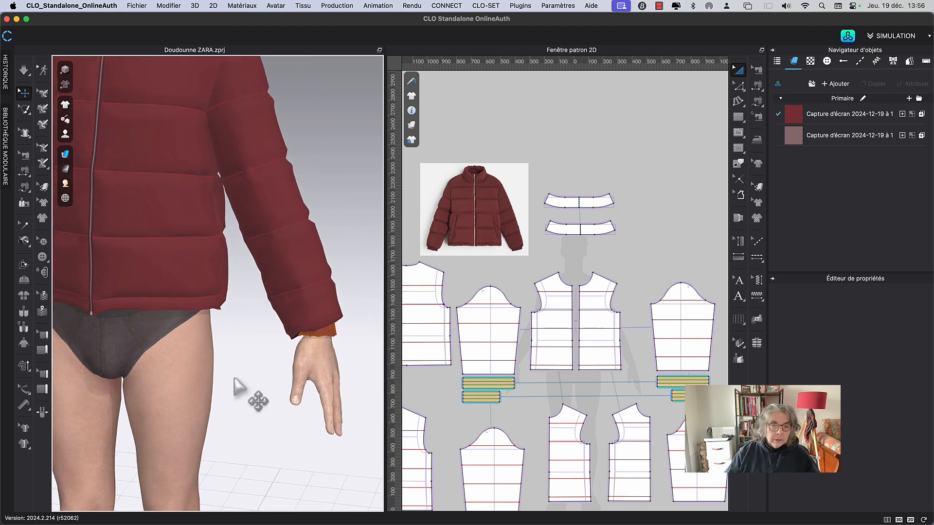
pyautogui.press('space')
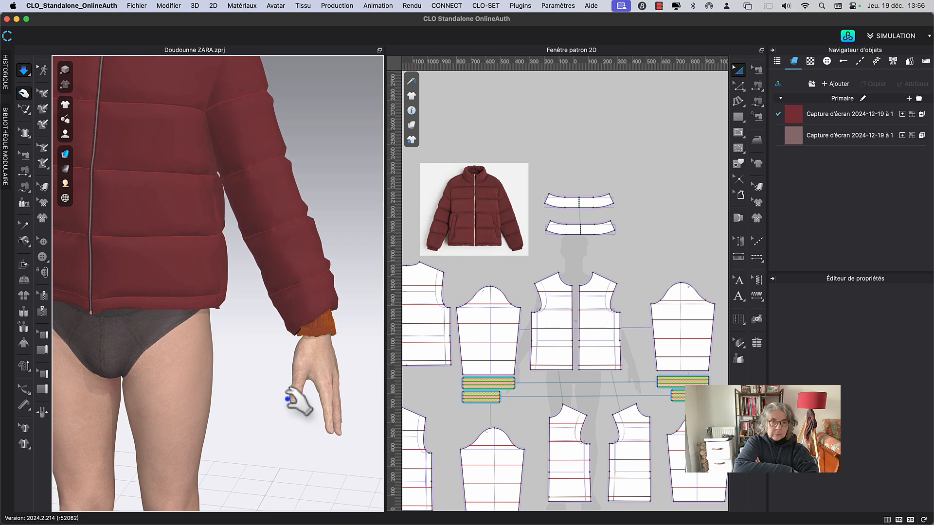
pyautogui.click(288, 314)
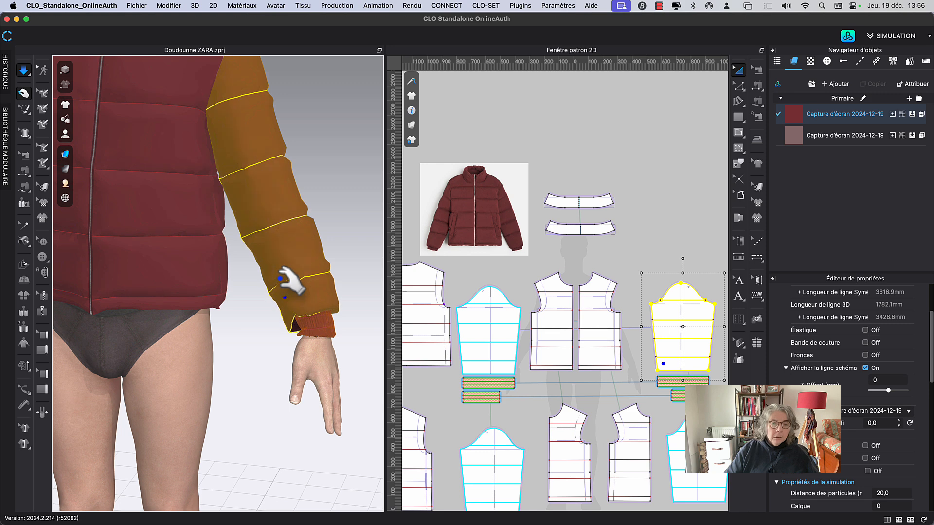
pyautogui.press('space')
# Sew the mirrored wider cuff's upper edge to the sleeve hem and simulate until the cuff closes onto the sleeve.
pyautogui.moveTo(655, 411); pyautogui.dragTo(578, 417, button='middle')
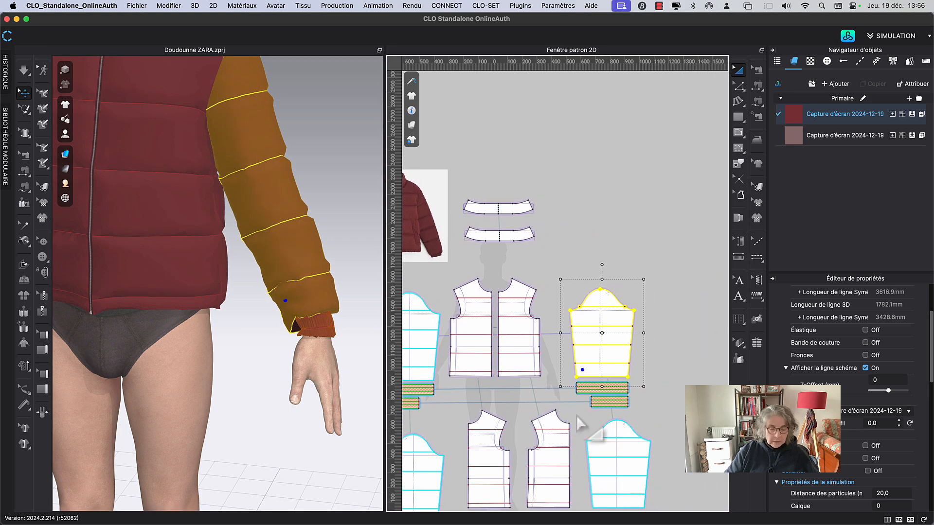
pyautogui.click(578, 417)
pyautogui.press('b')
pyautogui.scroll(3, 601, 390)
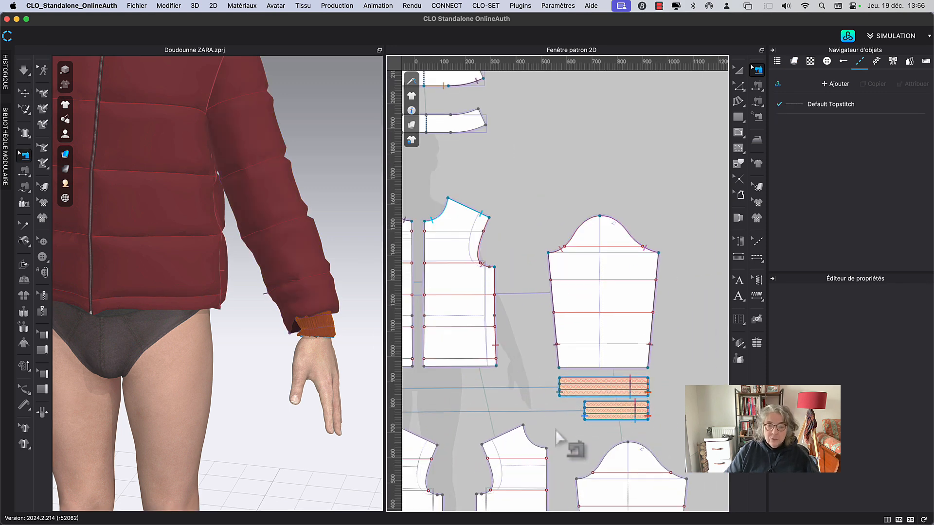
pyautogui.press('m')
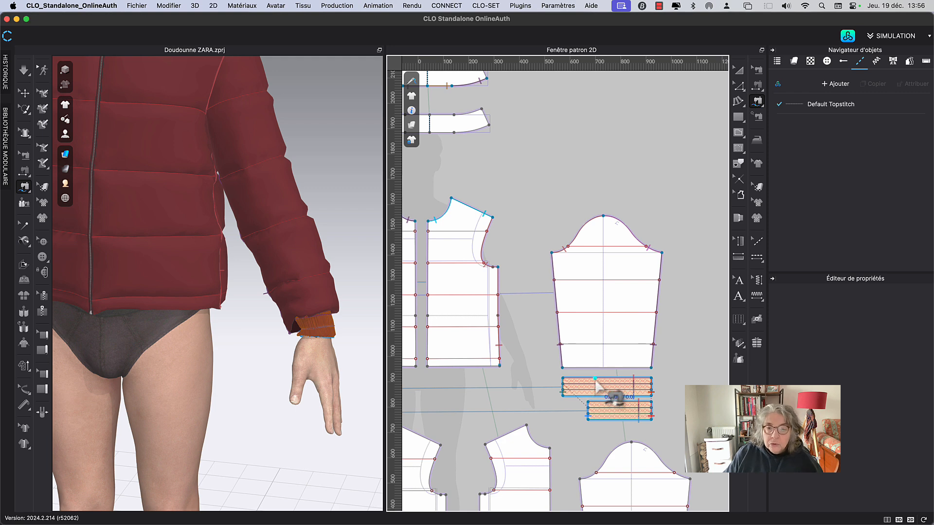
pyautogui.press('n')
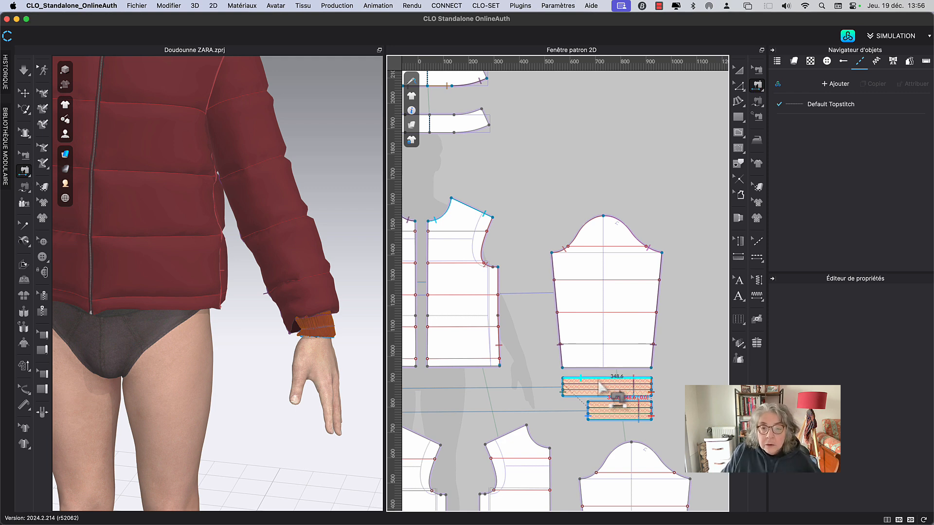
pyautogui.click(599, 383)
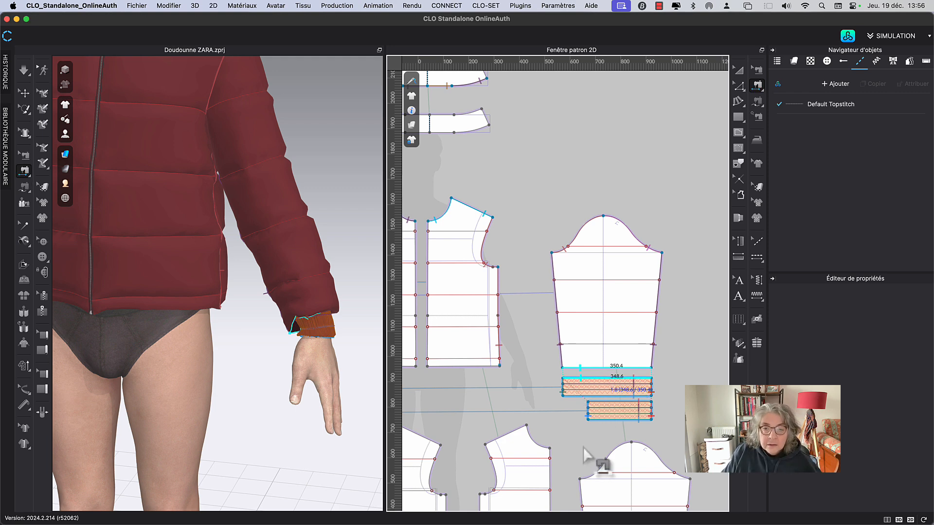
pyautogui.press('space')
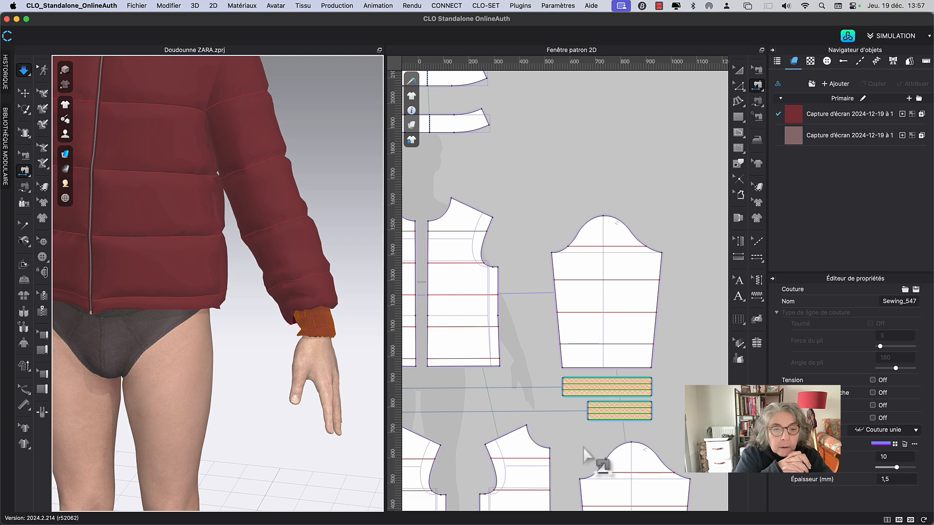
pyautogui.press('a')
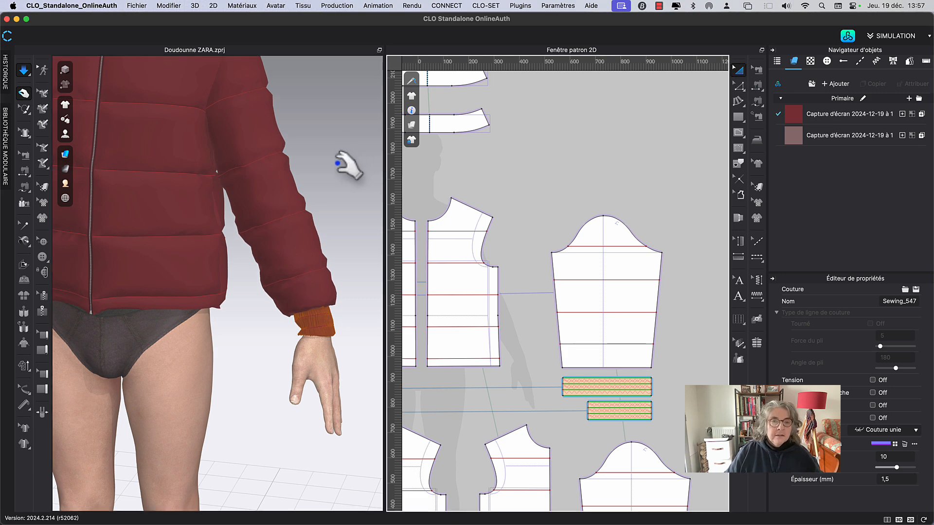
# Examine the whole jacket on the avatar and compare it with the reference photo's zipper, quilting and front pockets.
pyautogui.scroll(-2, 339, 168)
pyautogui.scroll(-3, 334, 194)
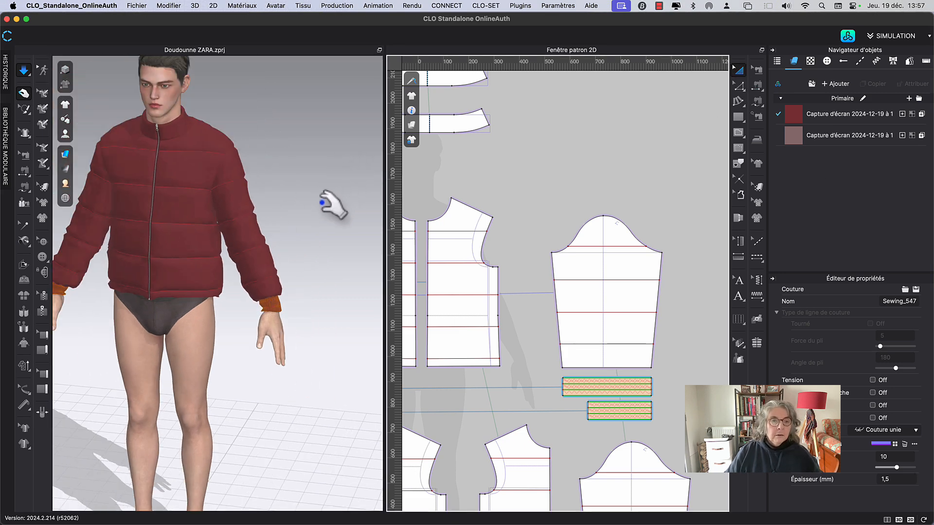
pyautogui.scroll(2, 339, 198)
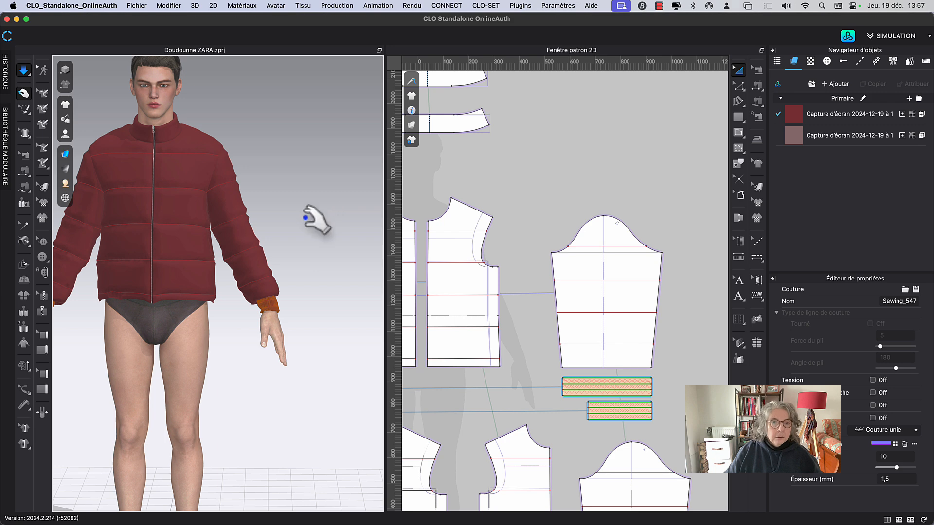
pyautogui.press('n')
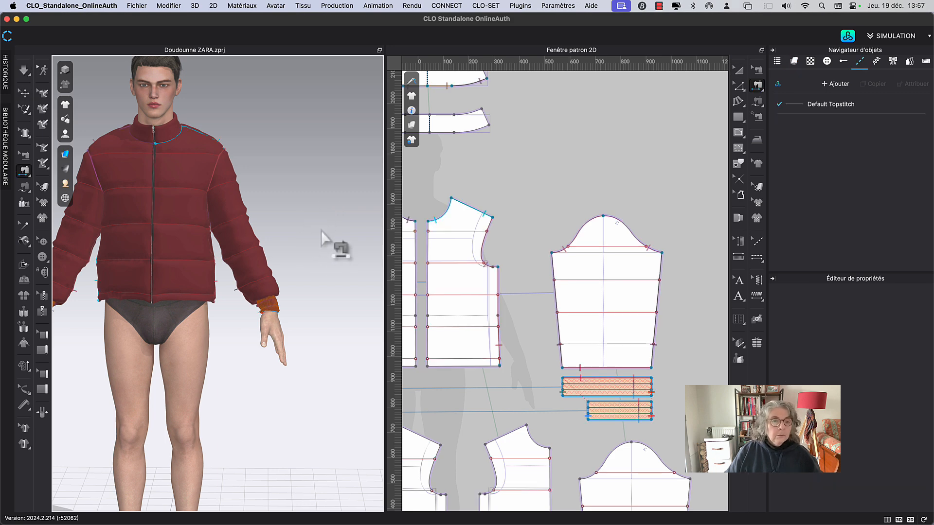
pyautogui.click(28, 96)
pyautogui.moveTo(299, 158); pyautogui.dragTo(316, 175, button='middle')
pyautogui.scroll(3, 317, 174)
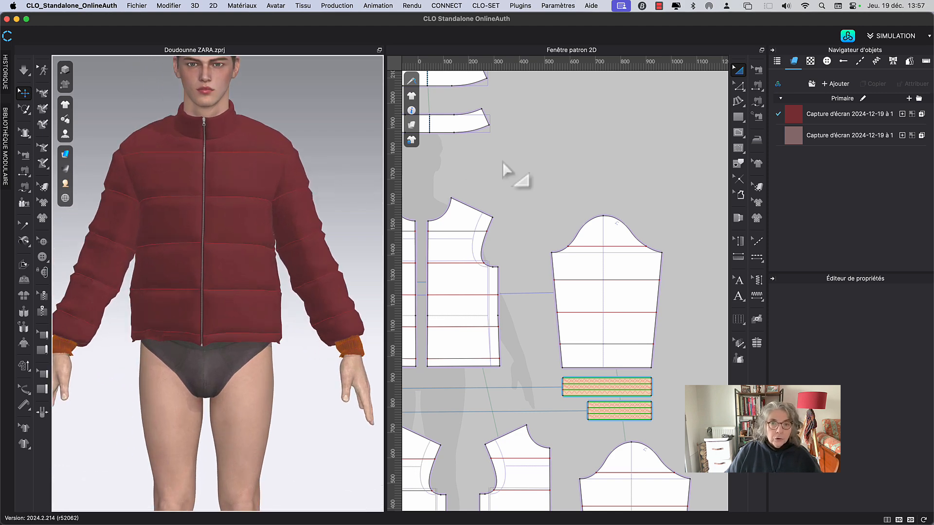
pyautogui.moveTo(503, 162); pyautogui.dragTo(659, 434, button='middle')
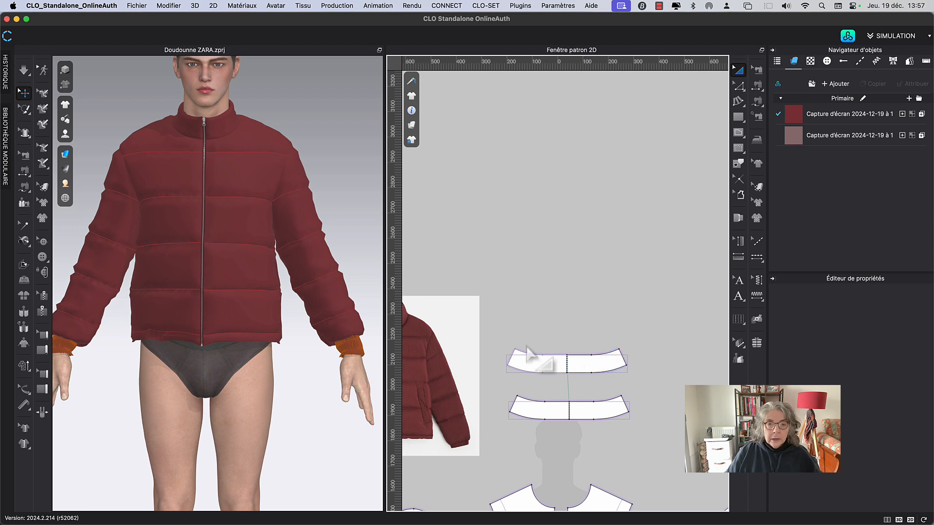
pyautogui.moveTo(526, 352); pyautogui.dragTo(648, 294, button='middle')
pyautogui.scroll(3, 509, 285)
pyautogui.scroll(5, 517, 295)
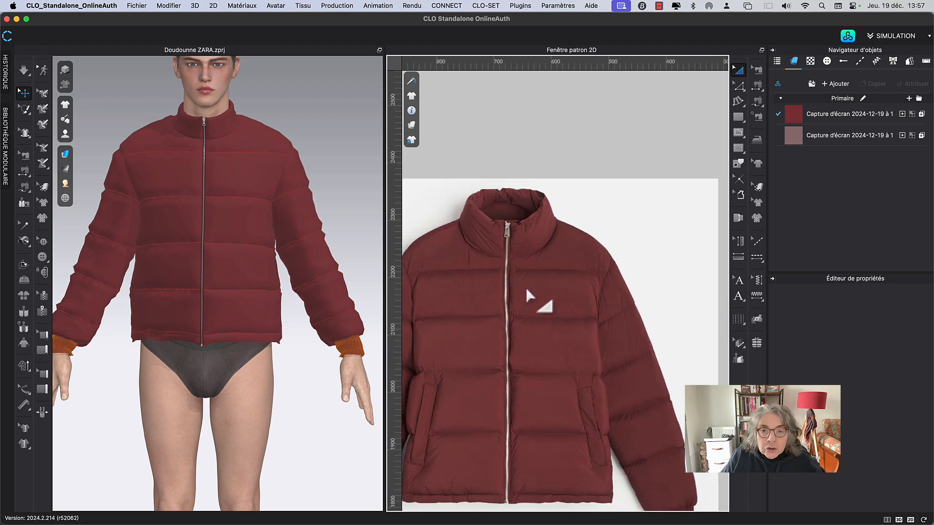
pyautogui.scroll(-6, 530, 290)
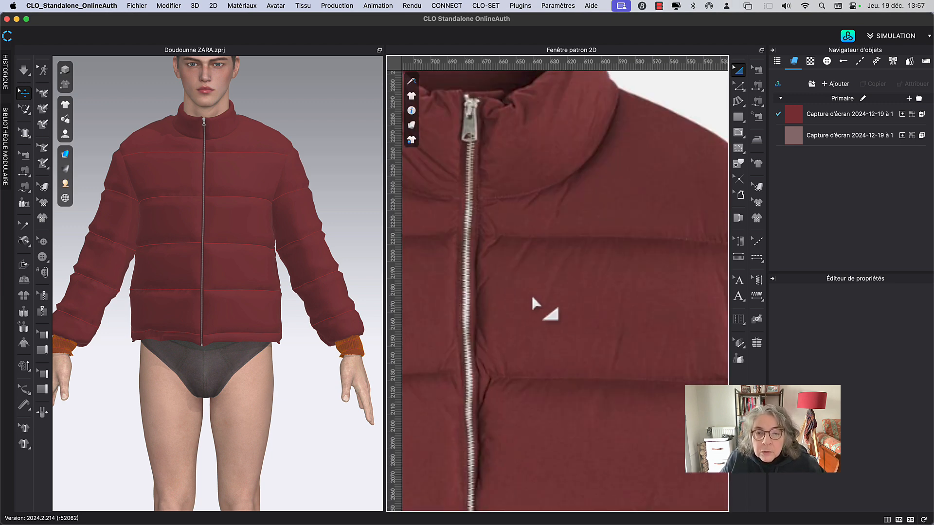
pyautogui.moveTo(553, 362); pyautogui.dragTo(540, 197, button='middle')
pyautogui.scroll(-2, 541, 252)
pyautogui.moveTo(538, 292); pyautogui.dragTo(575, 311, button='middle')
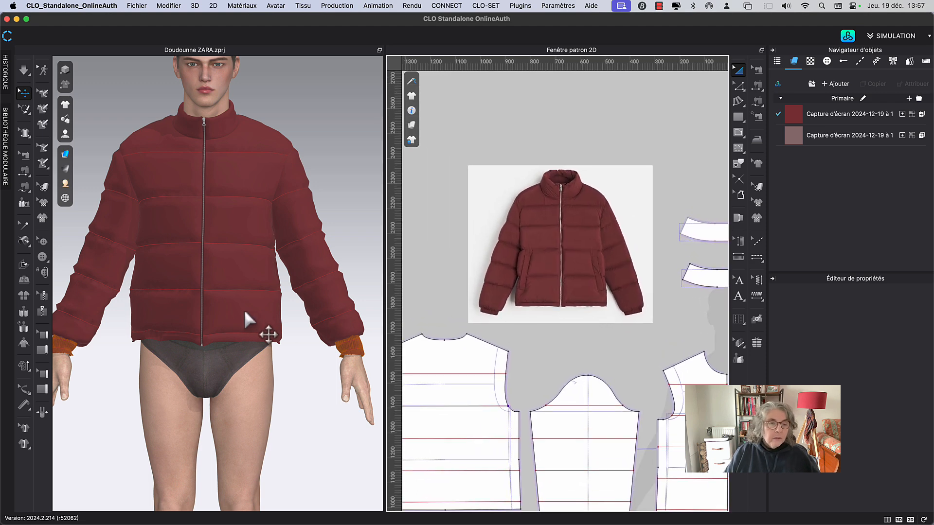
pyautogui.scroll(1, 535, 287)
pyautogui.scroll(1, 540, 287)
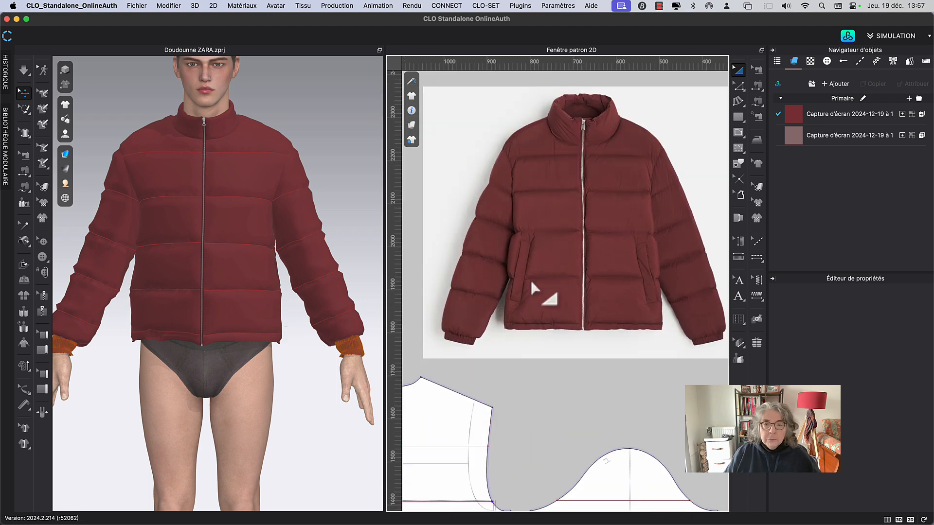
pyautogui.moveTo(531, 279); pyautogui.dragTo(530, 256, button='middle')
pyautogui.moveTo(552, 338); pyautogui.dragTo(548, 188, button='middle')
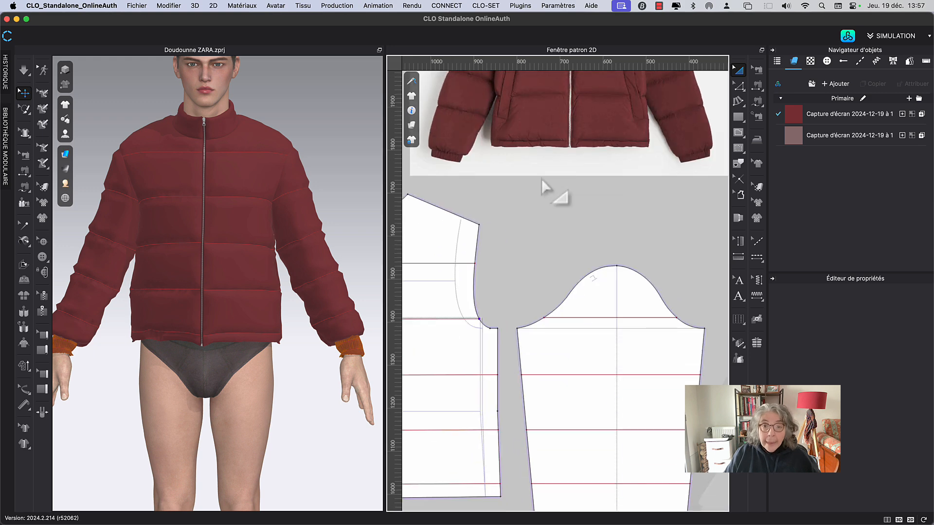
# Draw a narrow upright internal rectangle, about 381 mm in perimeter, for the pocket on the lower front panel near the side seam.
pyautogui.moveTo(567, 246); pyautogui.dragTo(452, 216, button='middle')
pyautogui.moveTo(614, 206); pyautogui.dragTo(416, 198, button='middle')
pyautogui.moveTo(538, 161); pyautogui.dragTo(593, 151, button='middle')
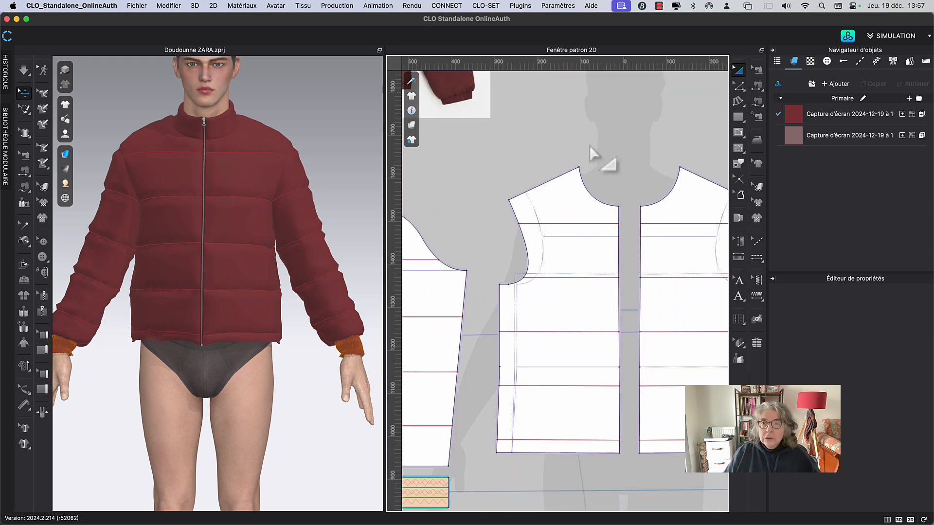
pyautogui.click(739, 132)
pyautogui.click(785, 148)
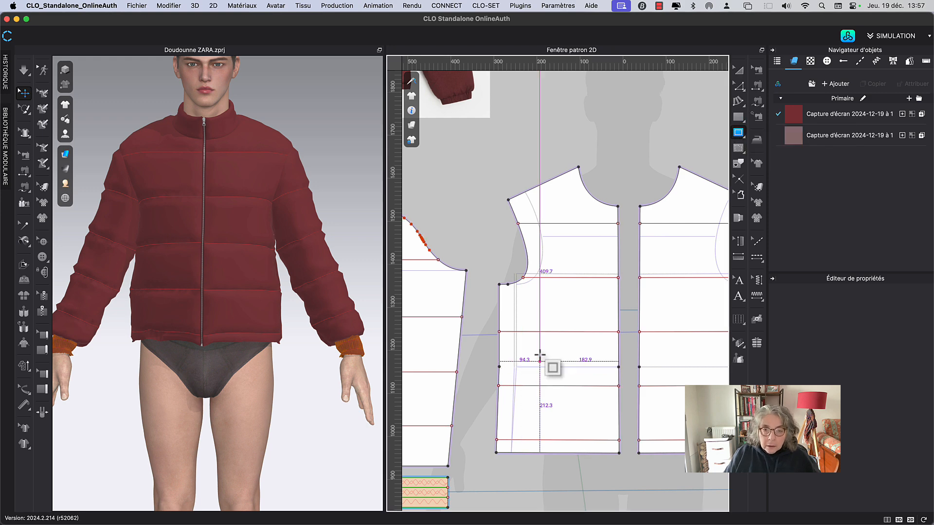
pyautogui.moveTo(468, 147); pyautogui.dragTo(537, 250, button='middle')
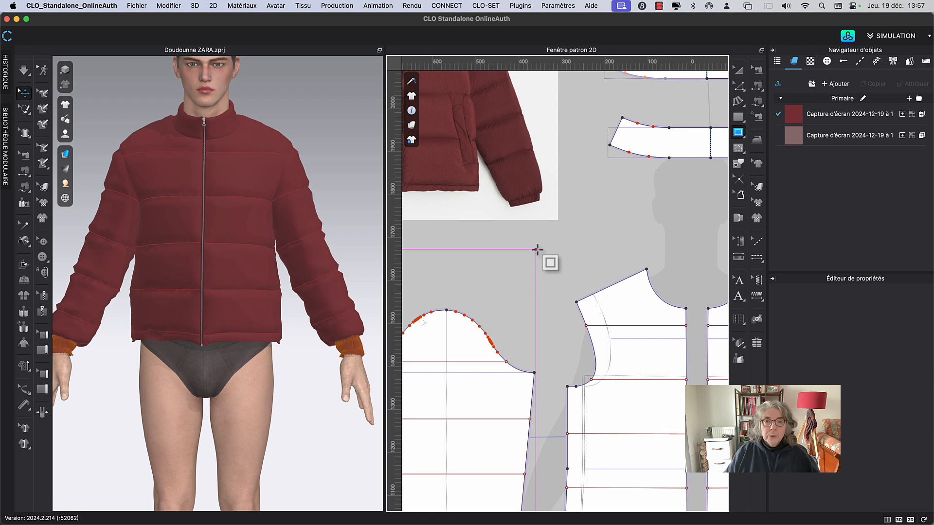
pyautogui.moveTo(617, 476); pyautogui.dragTo(607, 428, button='middle')
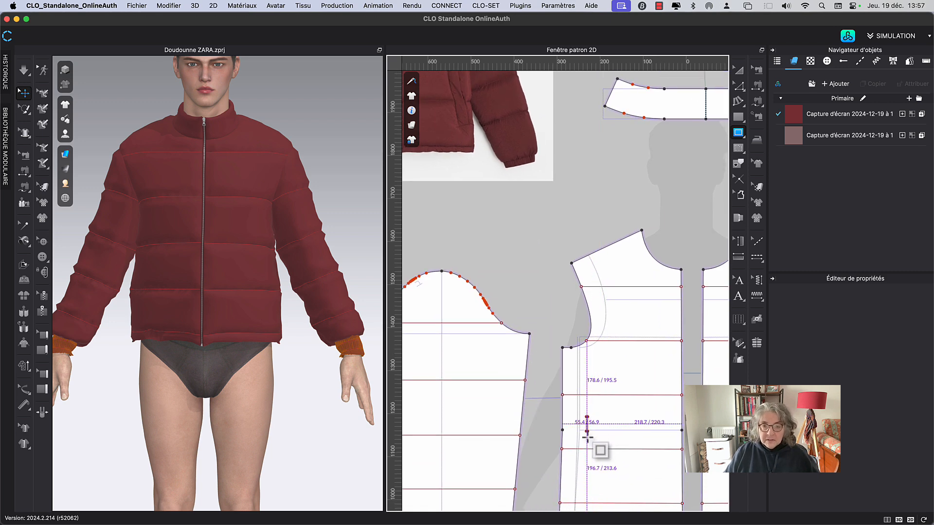
pyautogui.moveTo(588, 436); pyautogui.dragTo(598, 489)
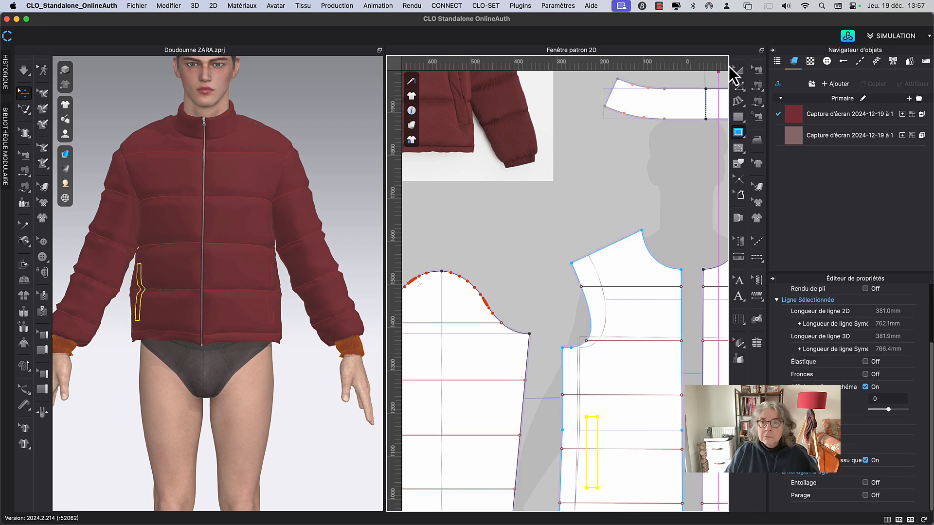
# Rotate the pocket rectangle about its lower side-seam corner so its upper end leans towards the centre front, matching the reference photo.
pyautogui.click(738, 70)
pyautogui.scroll(-5, 519, 207)
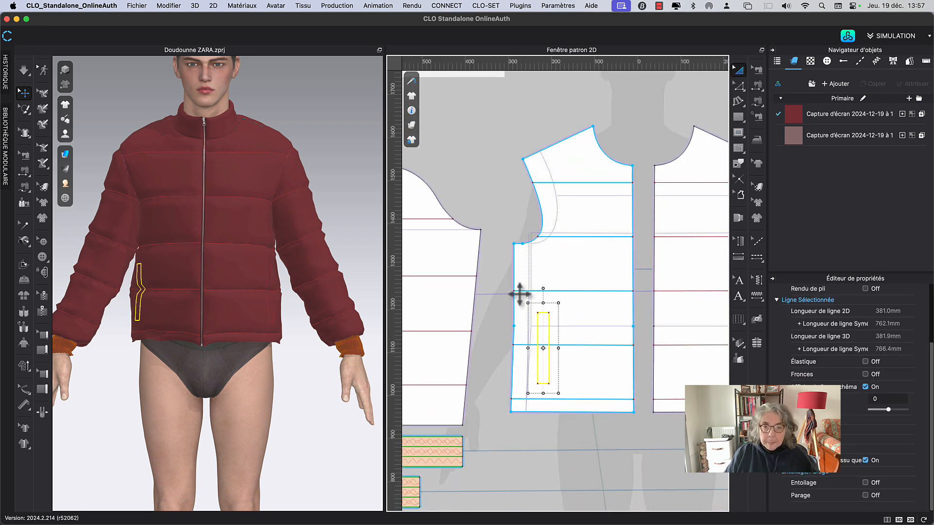
pyautogui.doubleClick(544, 349)
pyautogui.moveTo(544, 349); pyautogui.dragTo(537, 384)
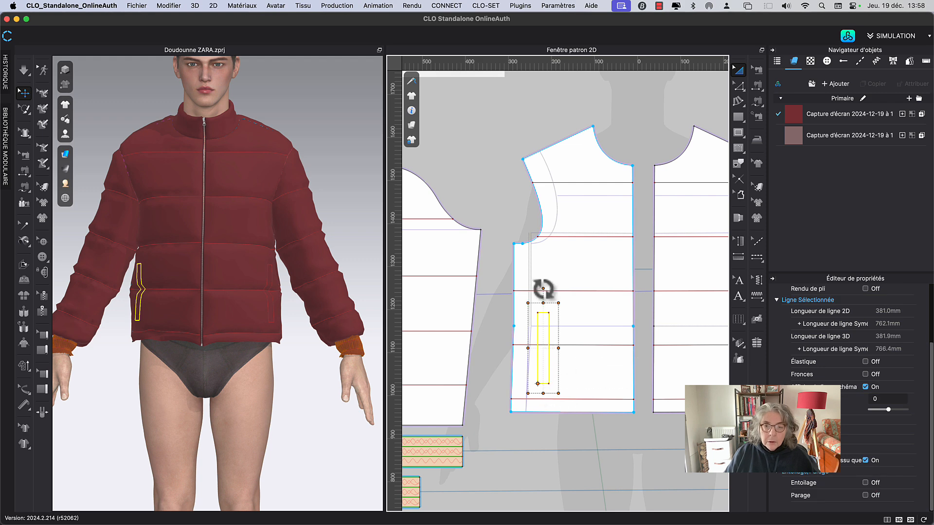
pyautogui.moveTo(543, 290); pyautogui.dragTo(568, 290)
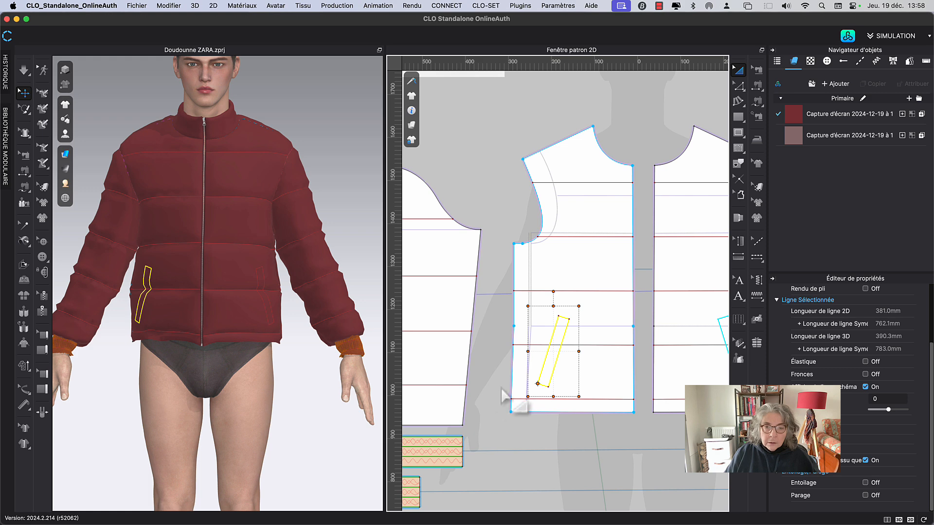
pyautogui.moveTo(502, 390); pyautogui.dragTo(578, 445, button='middle')
pyautogui.scroll(-3, 582, 359)
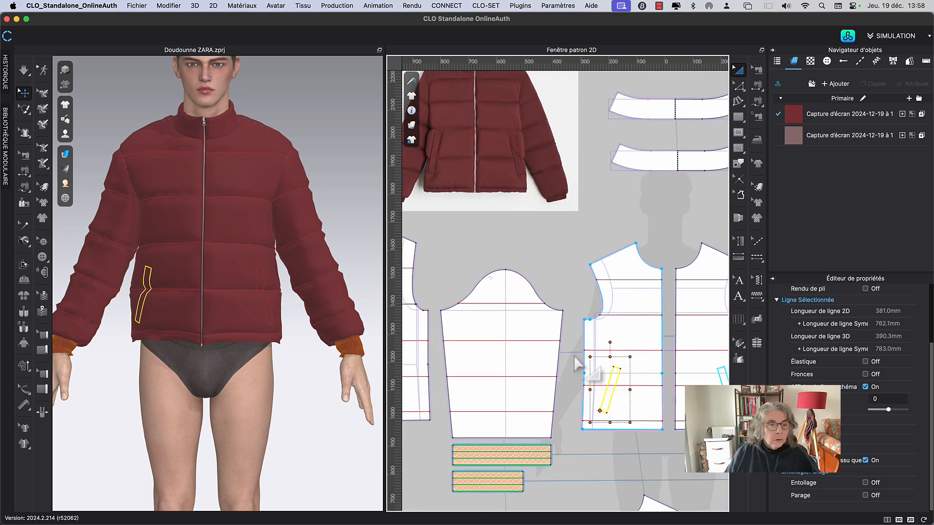
pyautogui.moveTo(444, 249); pyautogui.dragTo(458, 266, button='middle')
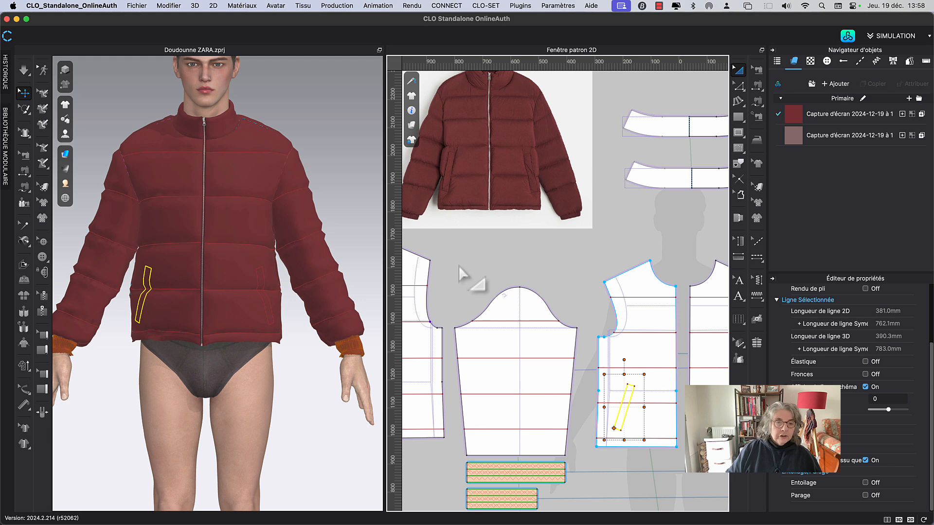
pyautogui.moveTo(574, 268); pyautogui.dragTo(509, 255, button='middle')
pyautogui.click(500, 249)
# Clone the slanted pocket rectangle as a pattern piece with sewing and place it just below the front panel.
pyautogui.scroll(3, 506, 287)
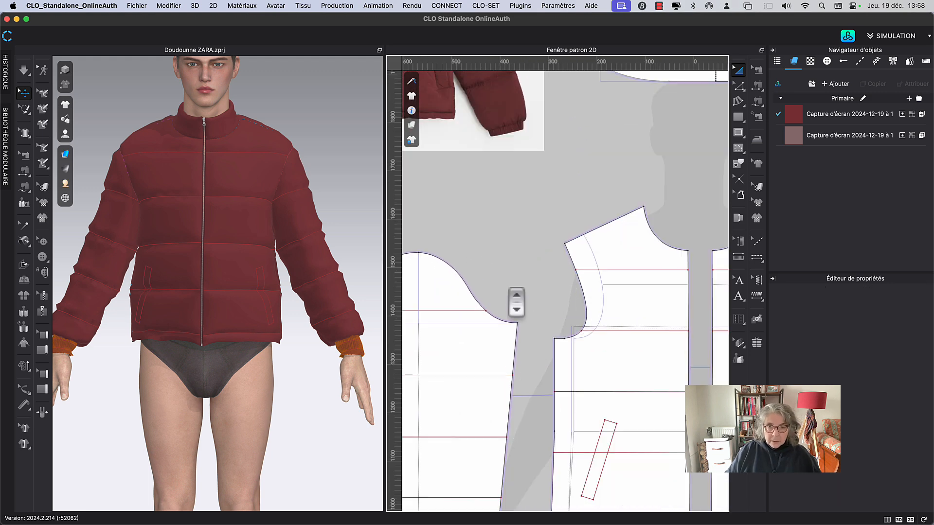
pyautogui.moveTo(506, 287); pyautogui.dragTo(476, 145, button='middle')
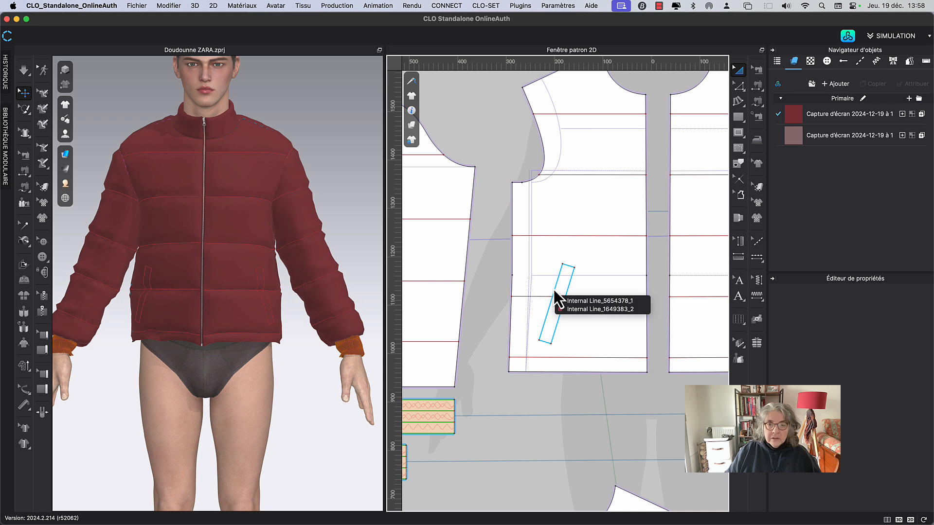
pyautogui.click(556, 287)
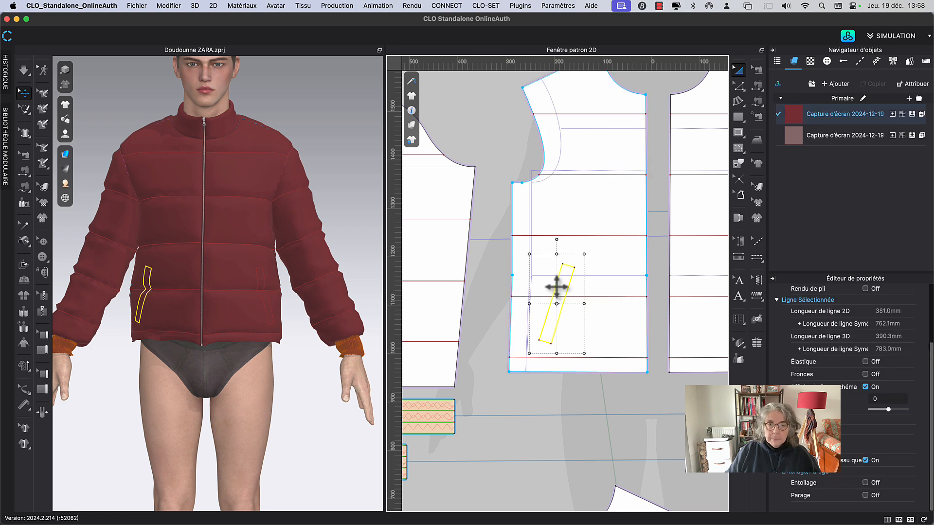
pyautogui.rightClick(557, 286)
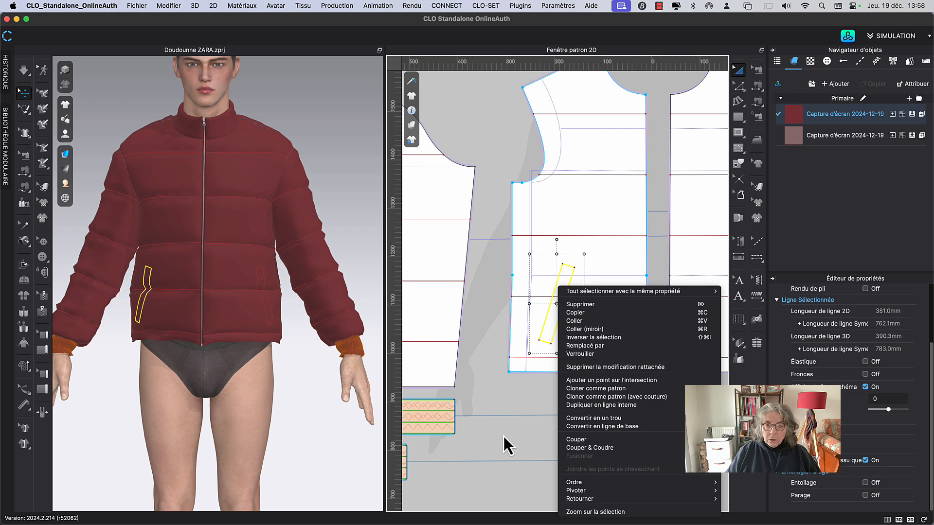
pyautogui.click(600, 398)
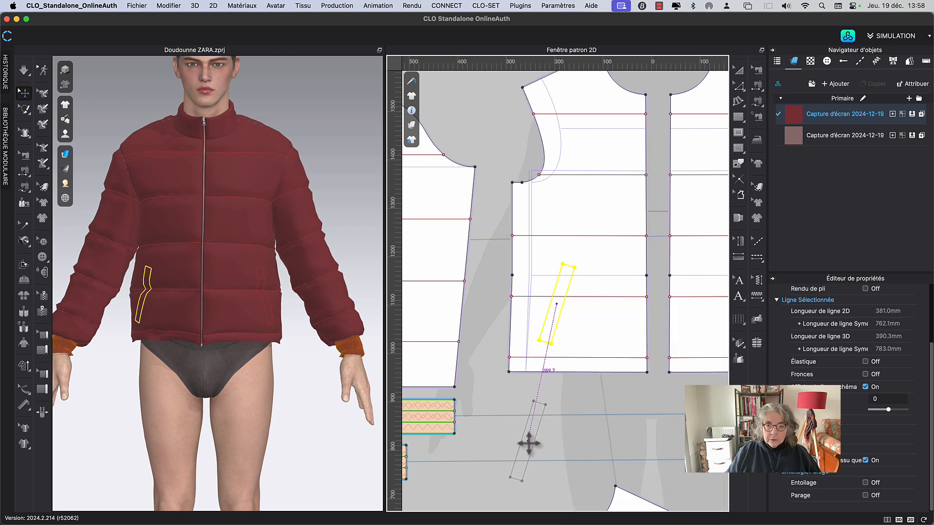
pyautogui.click(529, 444)
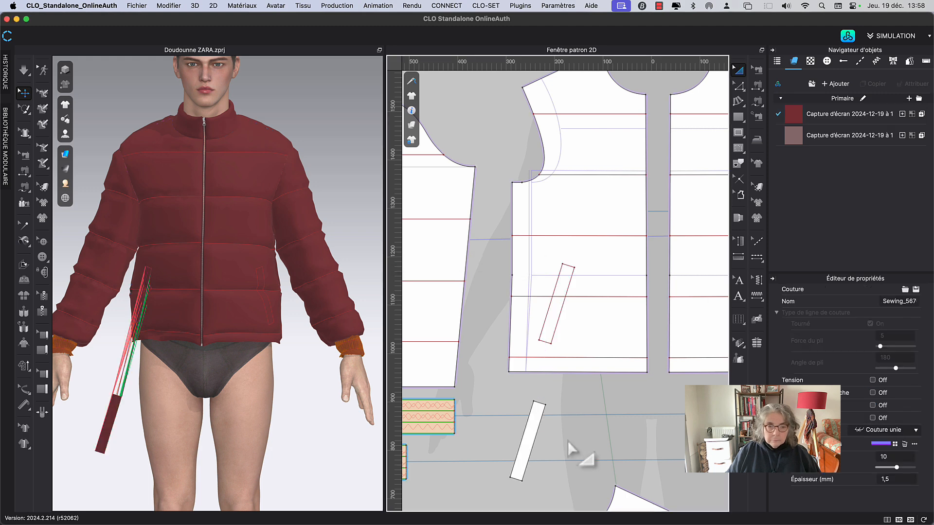
# Delete the seam joining the pocket welt's long edge on the side-seam side to the pocket outline.
pyautogui.moveTo(568, 440); pyautogui.dragTo(562, 384, button='middle')
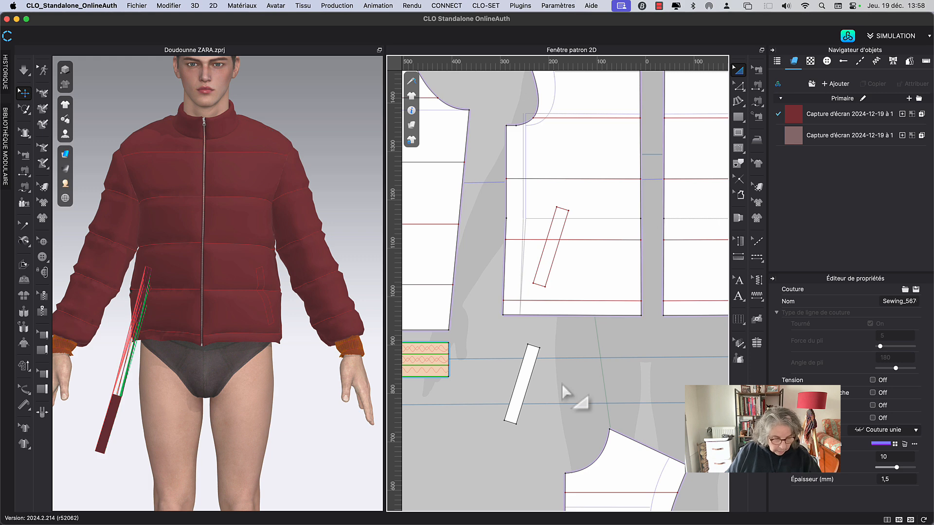
pyautogui.press('n')
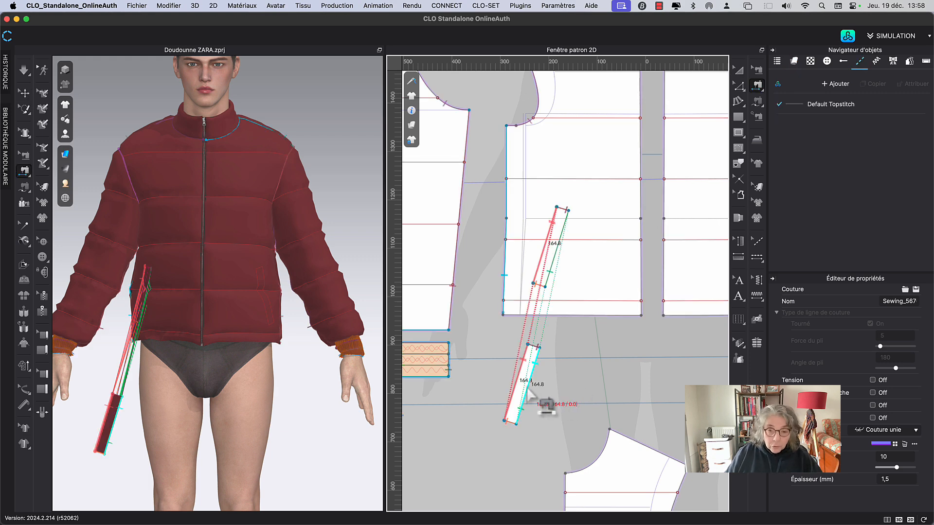
pyautogui.press('b')
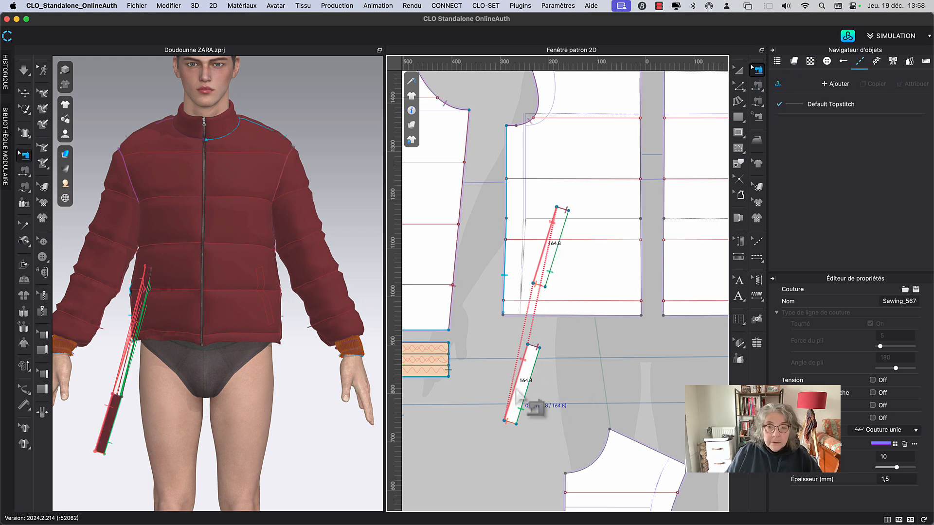
pyautogui.click(561, 404)
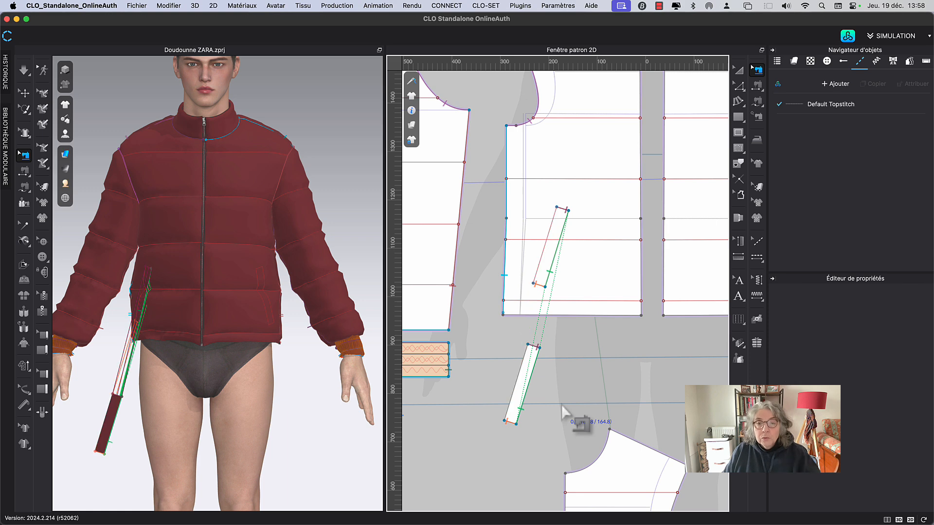
# Create a symmetric copy of the pocket welt with sewing, place it below the opposite front panel and check its seams.
pyautogui.moveTo(561, 404); pyautogui.dragTo(512, 403, button='right')
pyautogui.click(743, 76)
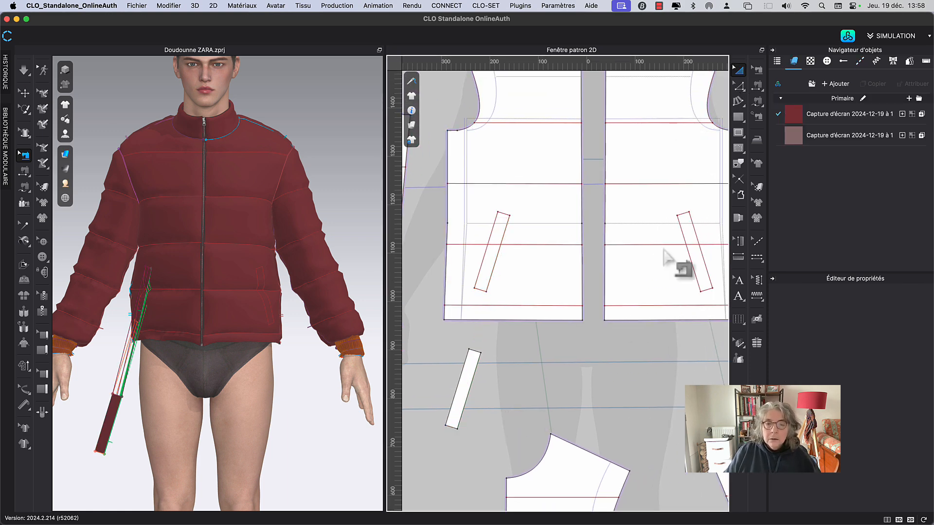
pyautogui.click(462, 375)
pyautogui.rightClick(465, 374)
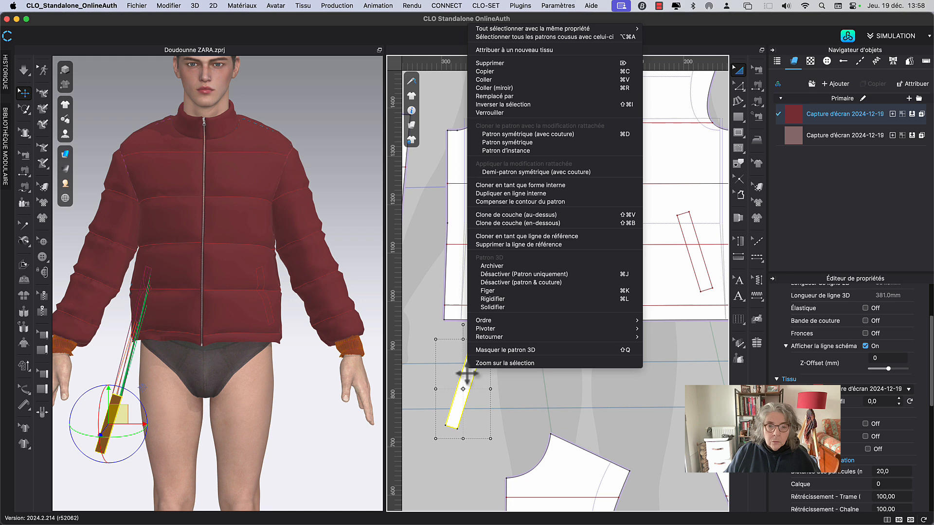
pyautogui.click(554, 136)
pyautogui.moveTo(646, 406); pyautogui.dragTo(537, 375, button='middle')
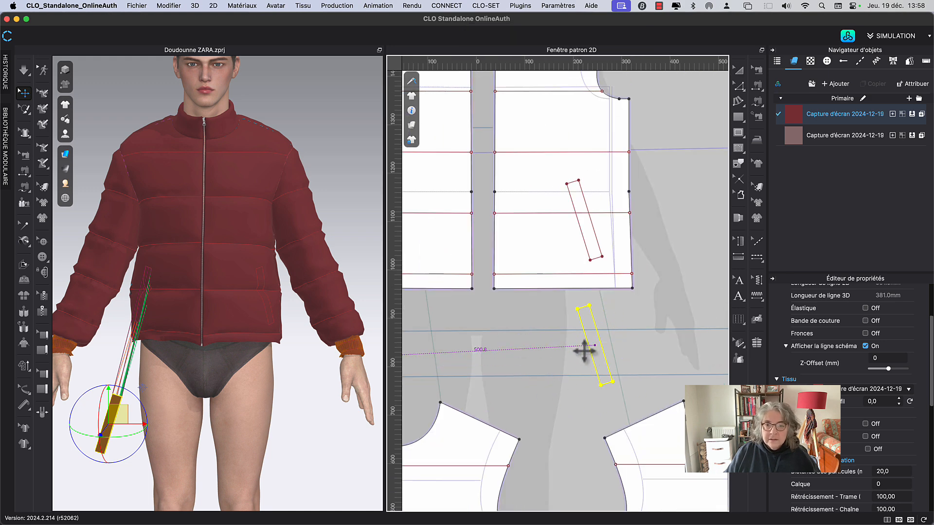
pyautogui.click(588, 354)
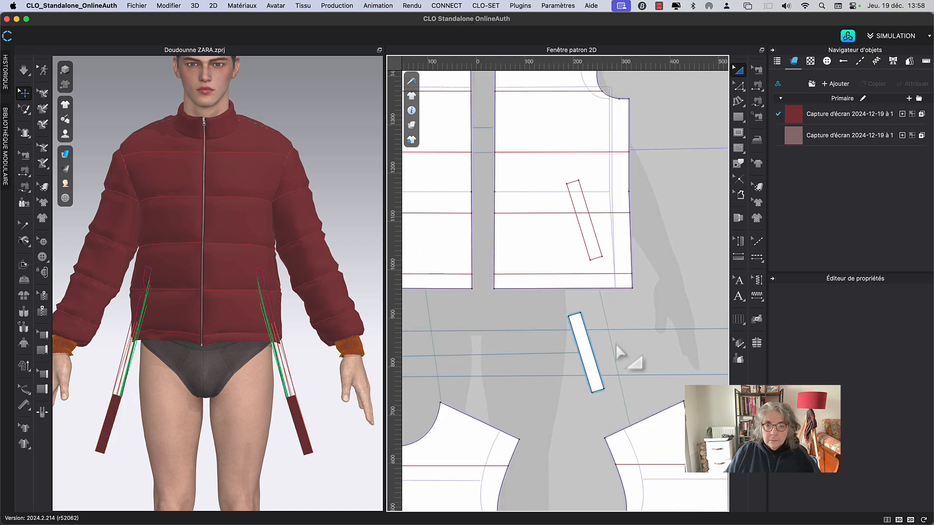
pyautogui.moveTo(616, 343); pyautogui.dragTo(644, 349, button='middle')
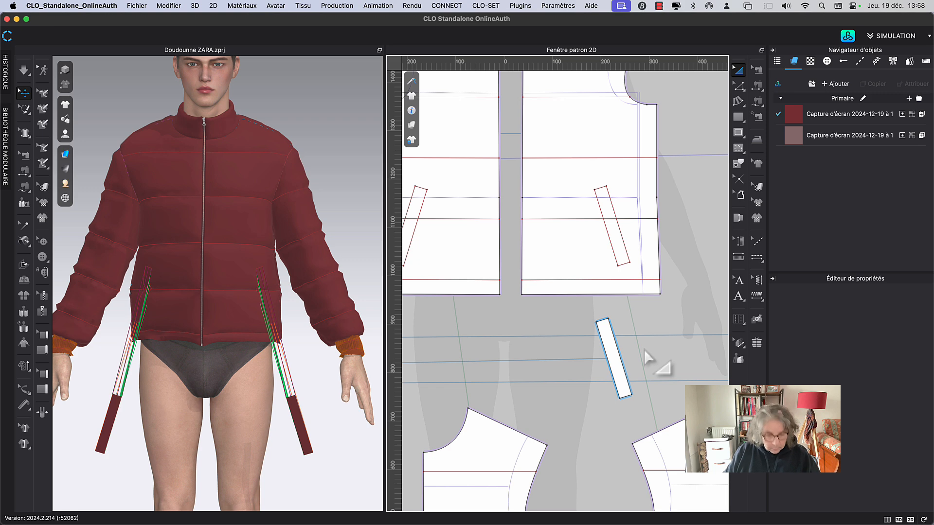
pyautogui.press('n')
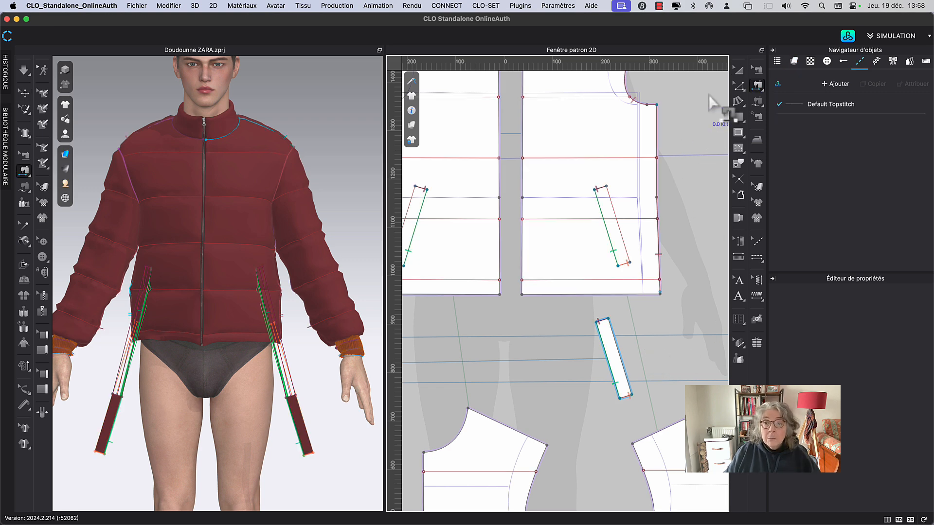
pyautogui.click(738, 70)
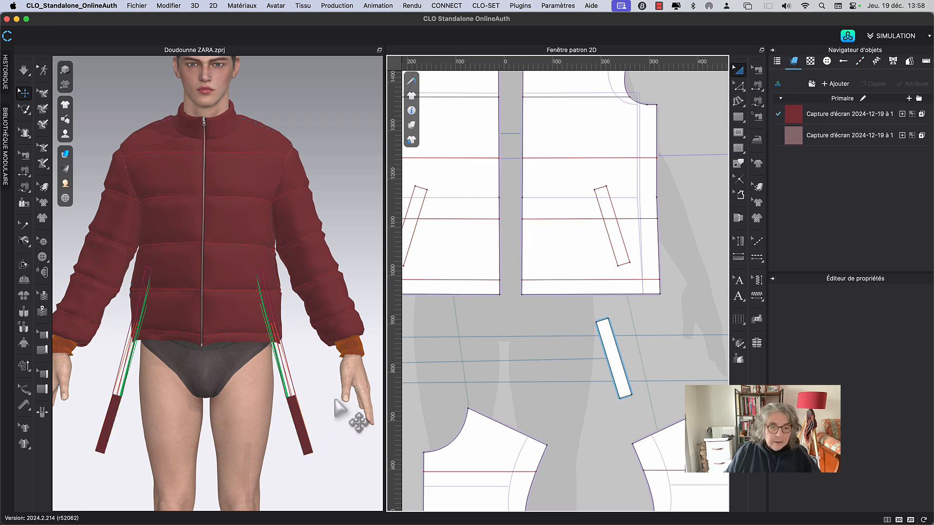
# Select both pocket welts and superpose them onto their matching pocket outlines on the 3D jacket.
pyautogui.moveTo(334, 401)
pyautogui.mouseDown(button='middle')
pyautogui.moveTo(364, 392)
pyautogui.moveTo(336, 392)
pyautogui.mouseUp(button='middle')
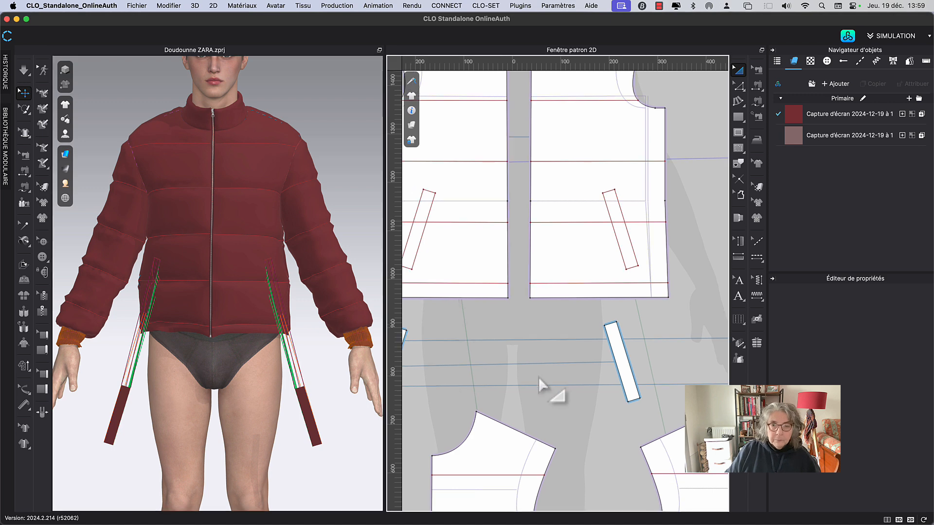
pyautogui.moveTo(539, 378); pyautogui.dragTo(632, 375, button='middle')
pyautogui.click(478, 390)
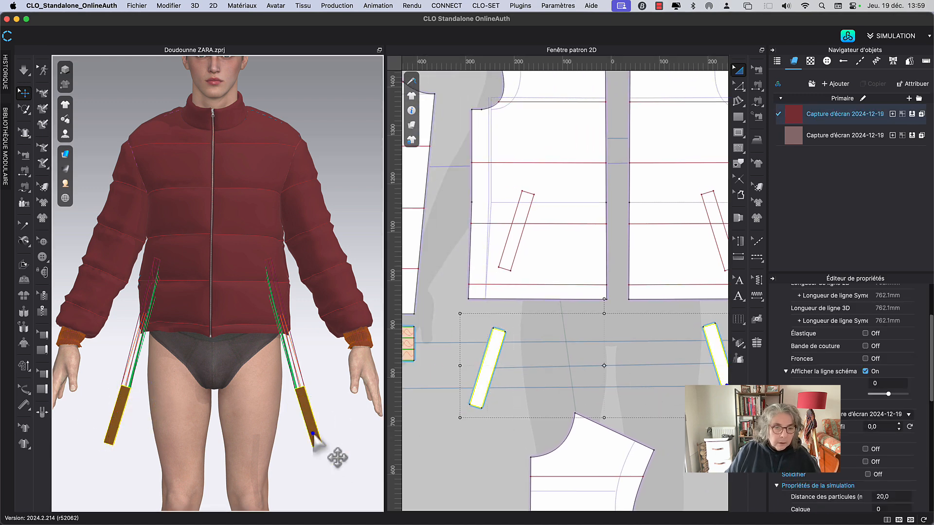
pyautogui.rightClick(314, 437)
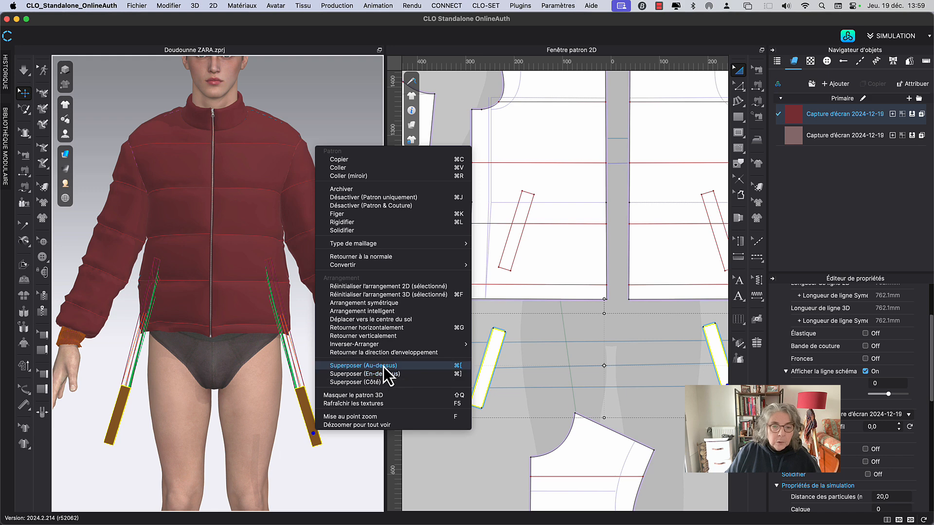
pyautogui.click(349, 381)
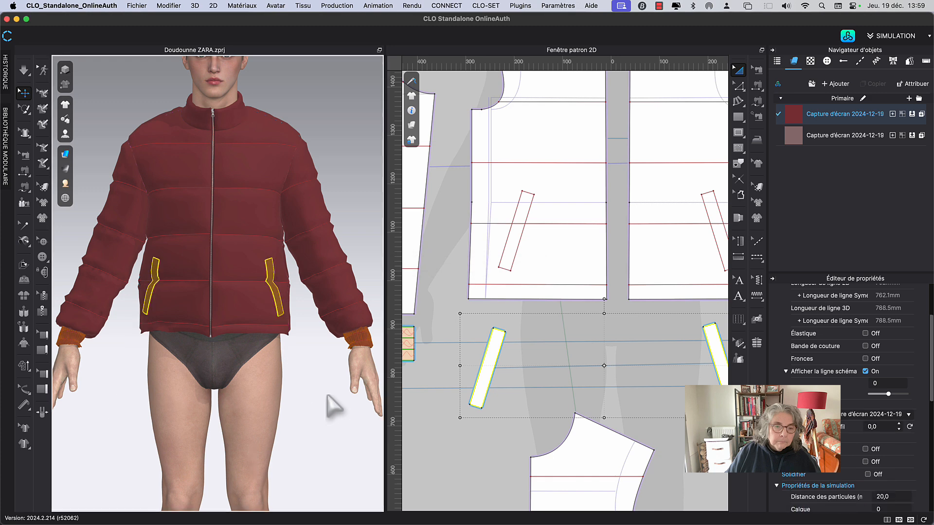
# Simulate the jacket briefly to settle the pocket welts and inspect one pocket from a three-quarter view.
pyautogui.click(325, 396)
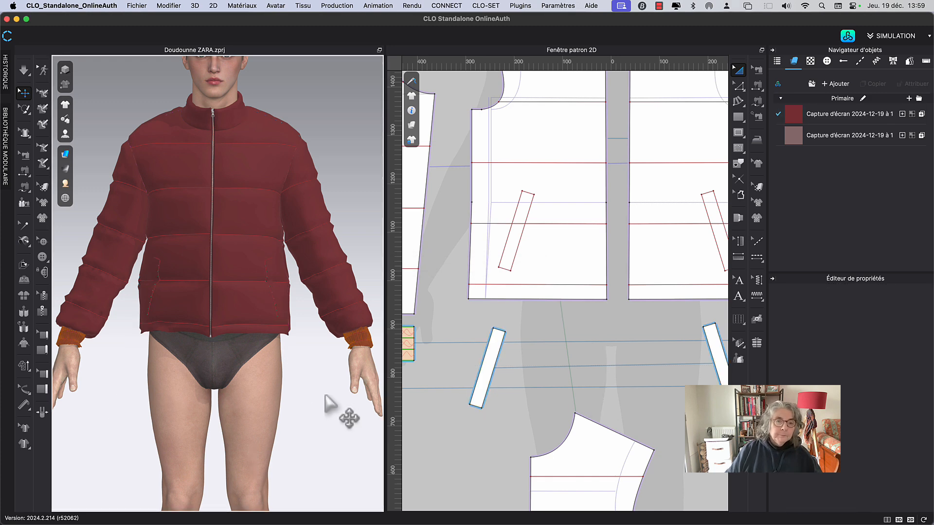
pyautogui.press('space')
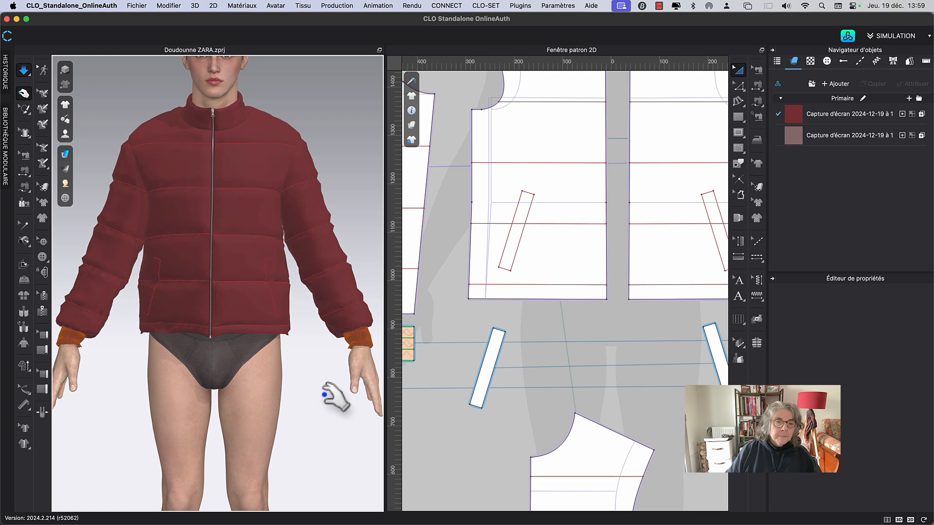
pyautogui.press('space')
pyautogui.moveTo(316, 356); pyautogui.dragTo(357, 372, button='right')
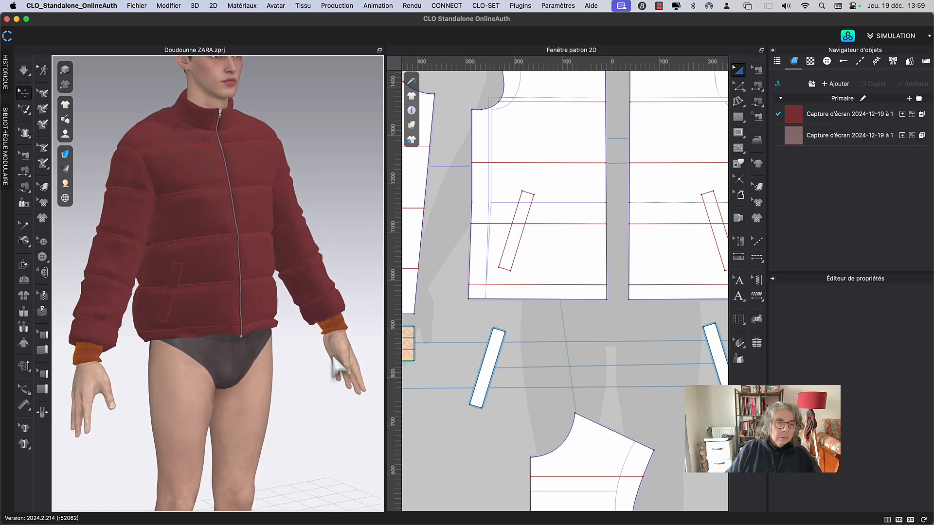
# Create an under-layer clone of the first pocket welt and place it right beside the original in the 2D pattern.
pyautogui.moveTo(563, 358); pyautogui.dragTo(556, 351, button='right')
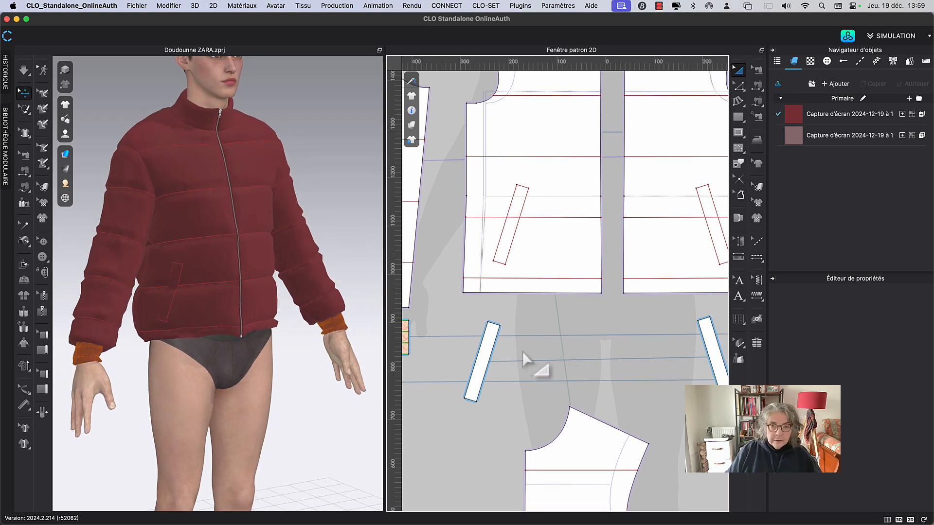
pyautogui.scroll(4, 523, 355)
pyautogui.moveTo(523, 358); pyautogui.dragTo(639, 294, button='middle')
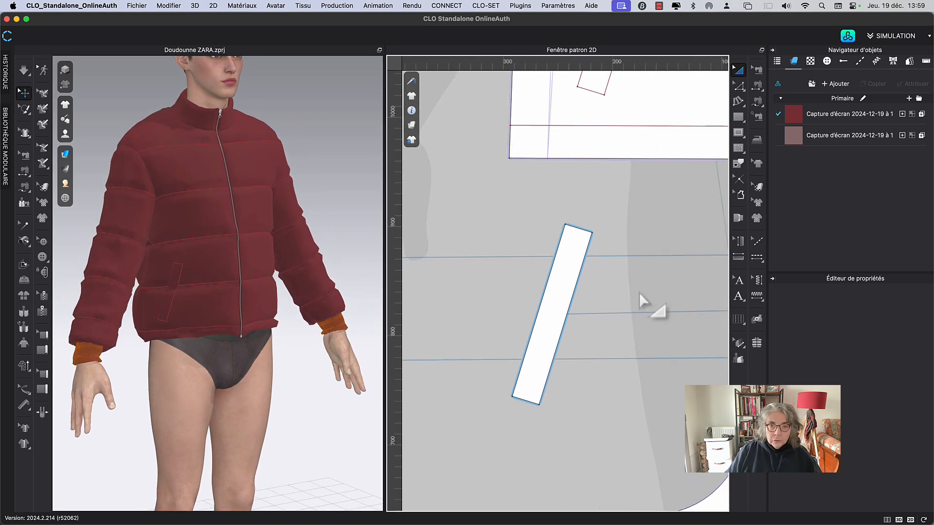
pyautogui.click(547, 363)
pyautogui.rightClick(547, 363)
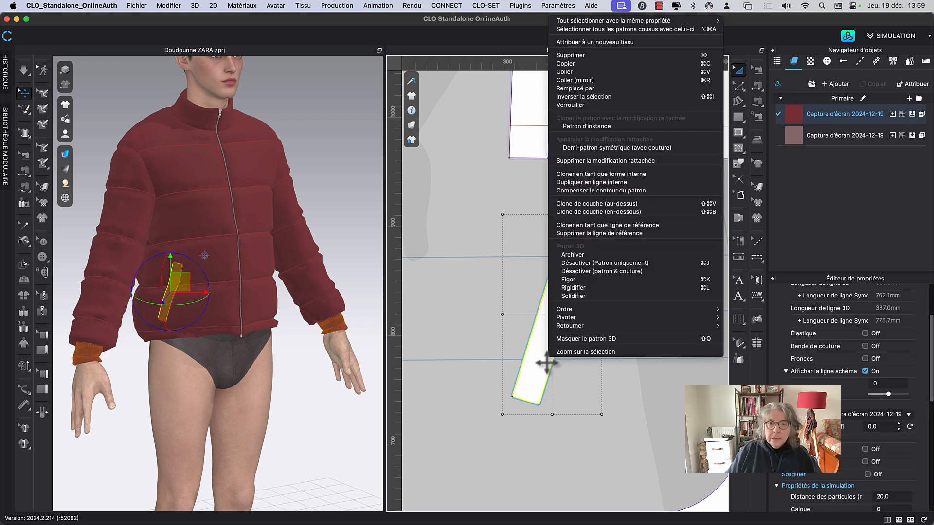
pyautogui.click(604, 212)
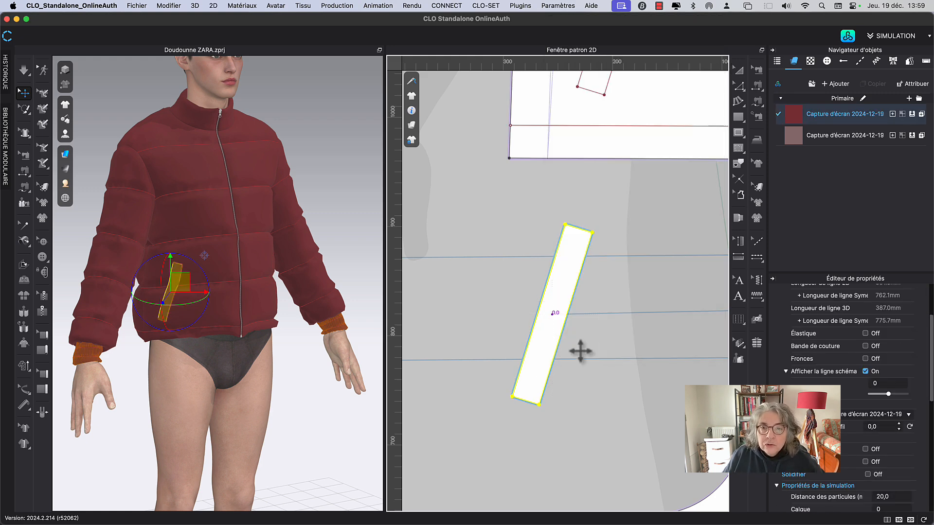
pyautogui.click(594, 327)
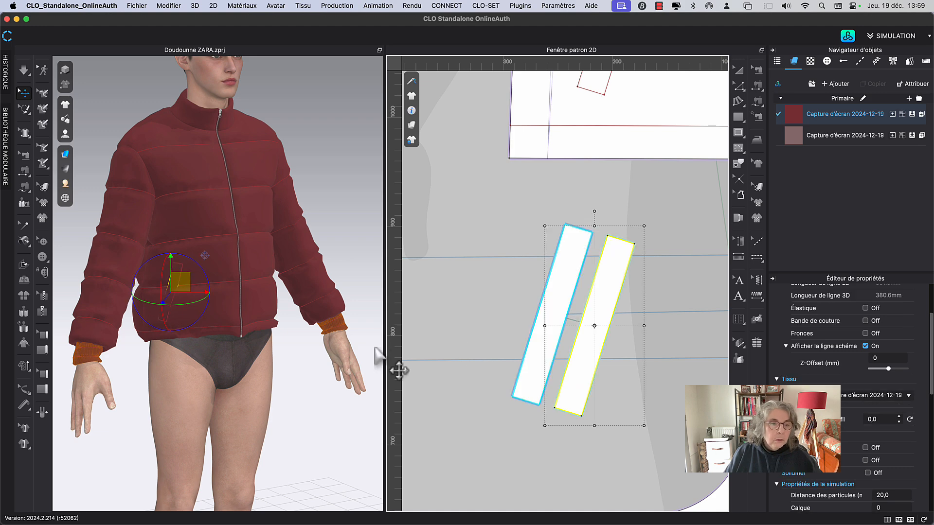
# Create an under-layer clone of the opposite pocket welt and place it right beside the original in the 2D pattern.
pyautogui.moveTo(635, 266); pyautogui.dragTo(312, 258, button='middle')
pyautogui.moveTo(568, 293); pyautogui.dragTo(521, 277, button='middle')
pyautogui.rightClick(567, 265)
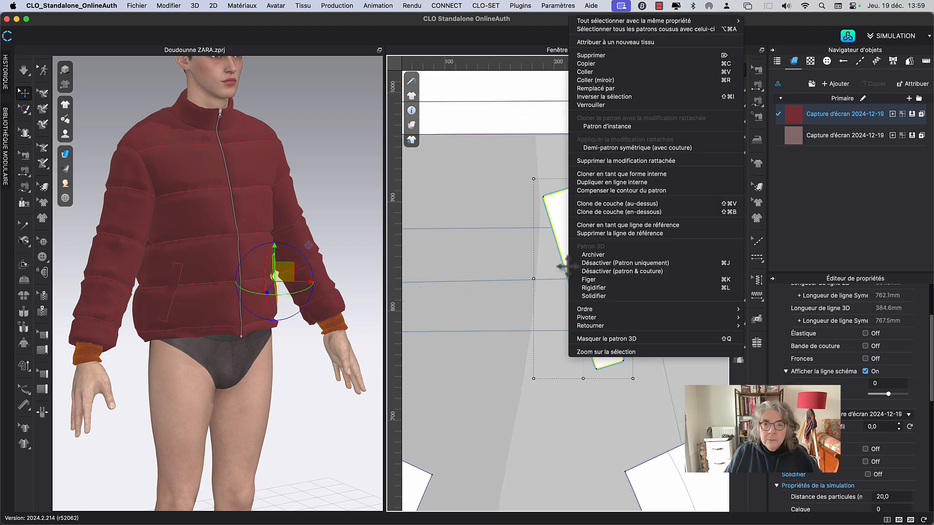
pyautogui.click(649, 213)
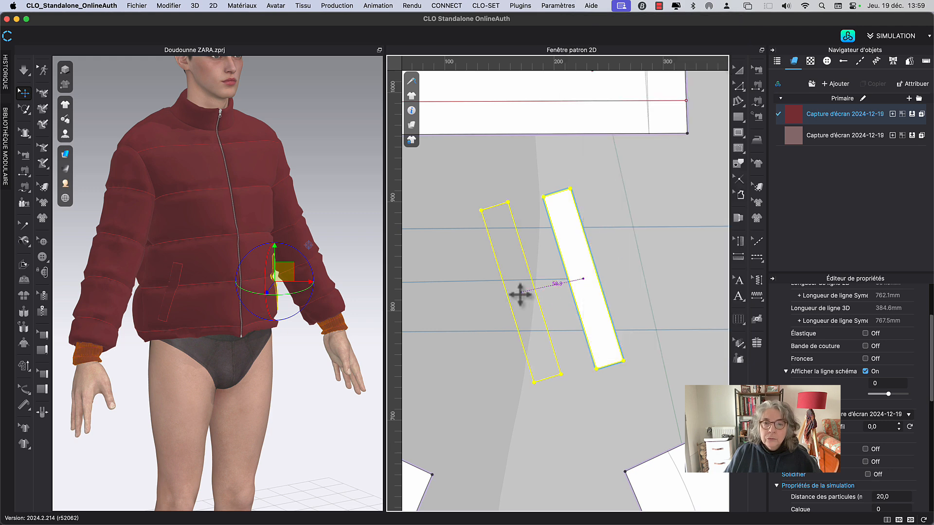
pyautogui.click(521, 293)
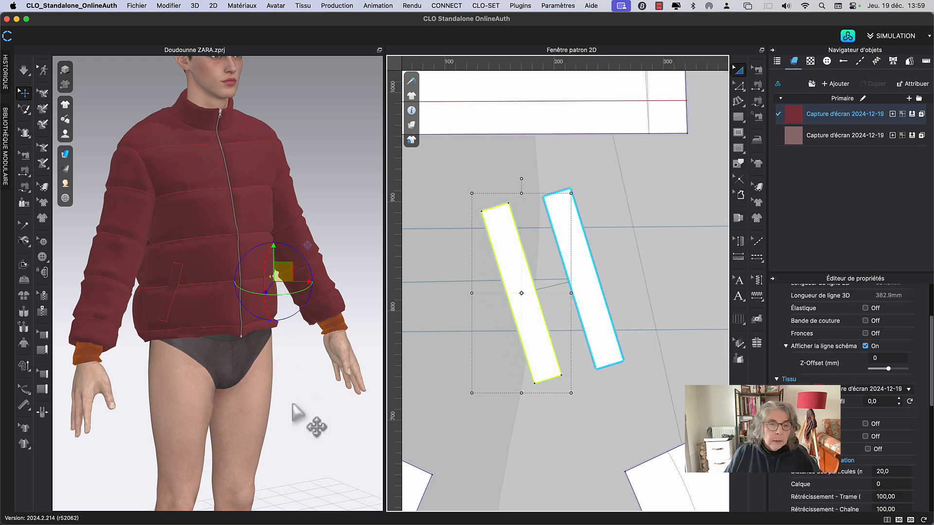
# Simulate the jacket briefly from the front view to settle the cloned welt layers, and clear the selection.
pyautogui.press('2')
pyautogui.press('space')
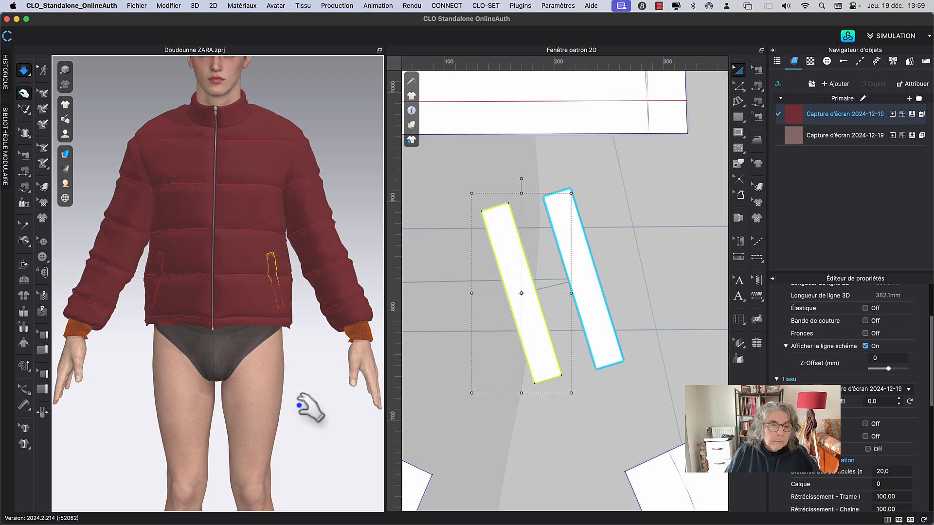
pyautogui.press('space')
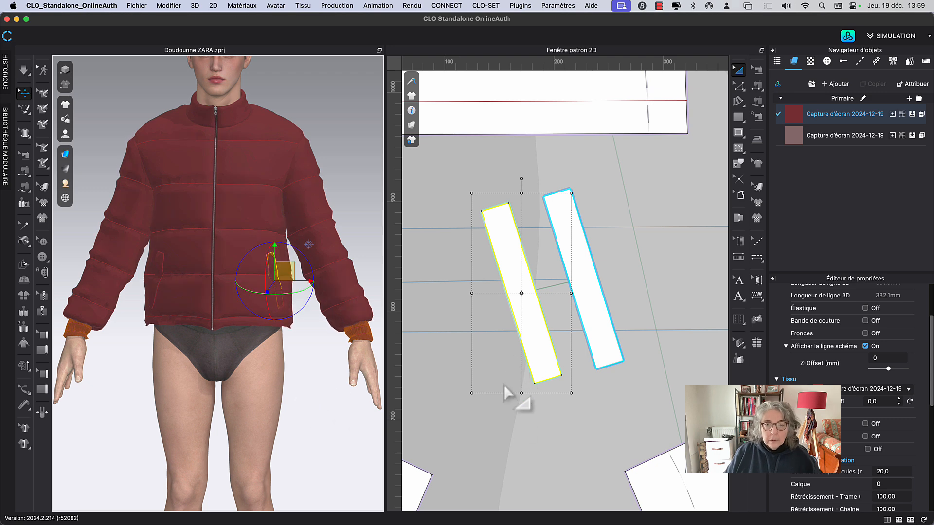
pyautogui.click(510, 450)
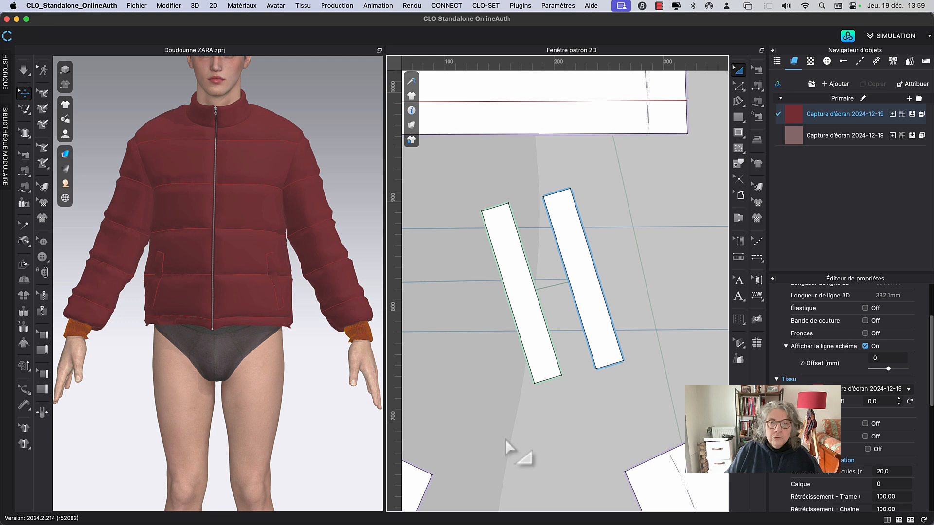
# Examine the layered pocket welt on the 3D jacket up close and check the whole jacket from the front.
pyautogui.click(590, 286)
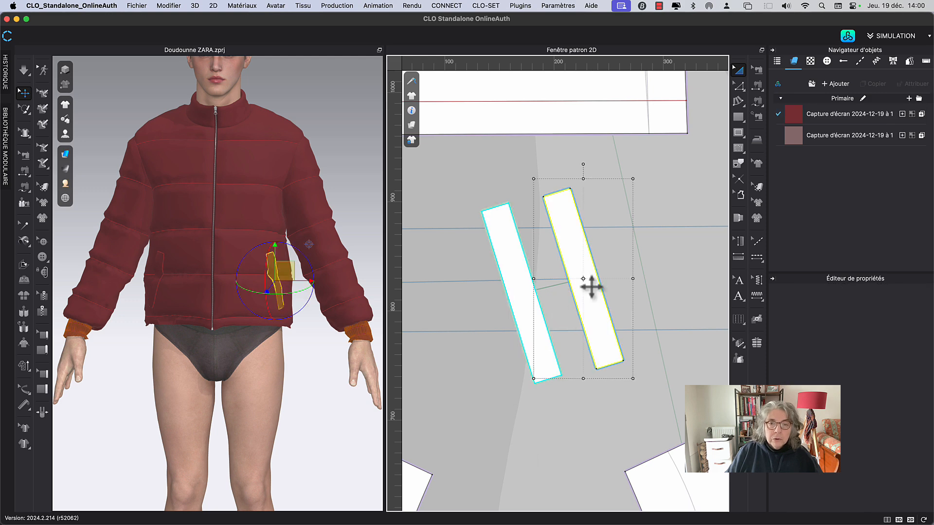
pyautogui.click(539, 336)
pyautogui.scroll(5, 311, 356)
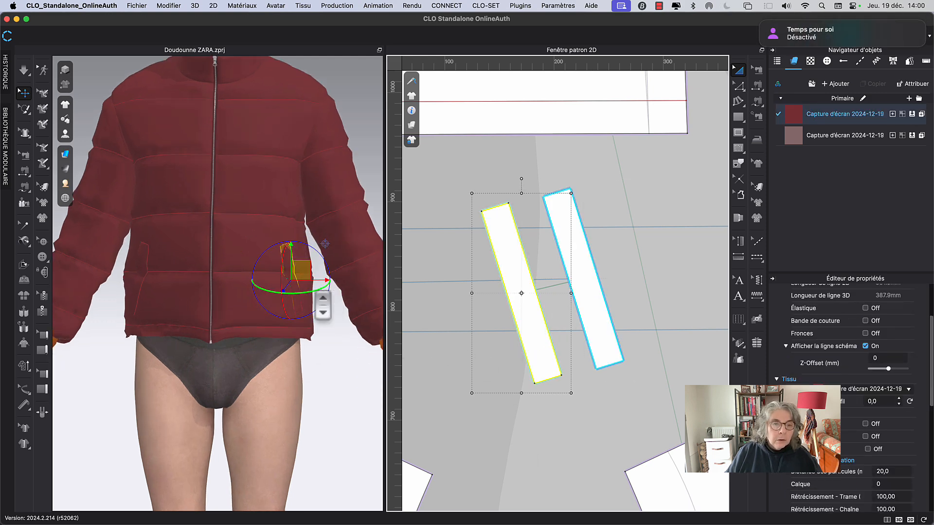
pyautogui.click(300, 343)
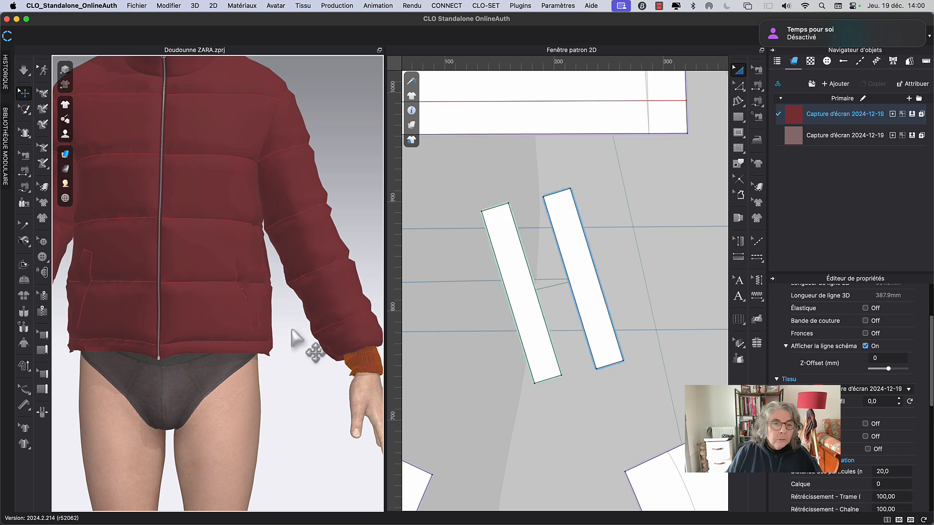
pyautogui.scroll(3, 298, 336)
pyautogui.scroll(1, 293, 326)
pyautogui.moveTo(322, 357)
pyautogui.mouseDown(button='right')
pyautogui.moveTo(292, 360)
pyautogui.moveTo(319, 361)
pyautogui.mouseUp(button='right')
pyautogui.scroll(-4, 305, 409)
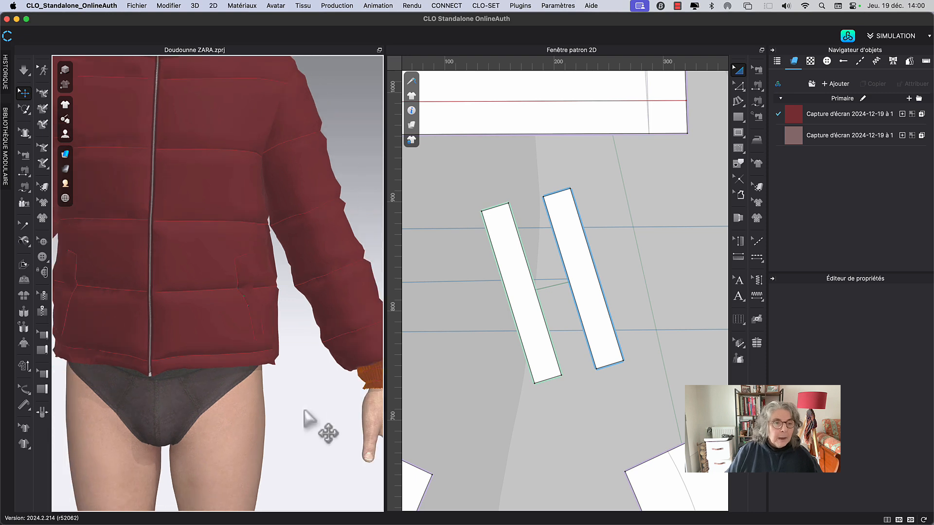
pyautogui.moveTo(314, 413); pyautogui.dragTo(322, 416, button='middle')
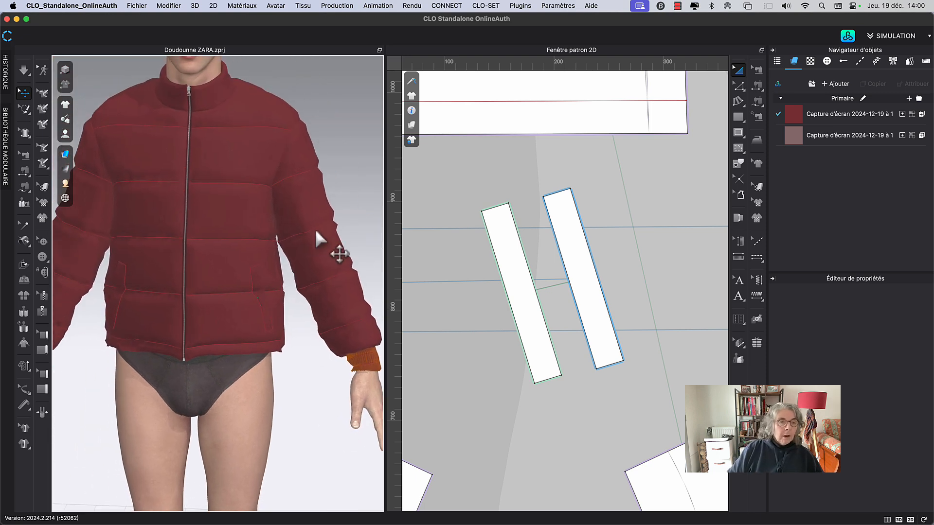
pyautogui.moveTo(336, 143); pyautogui.dragTo(366, 197, button='middle')
pyautogui.scroll(-2, 331, 125)
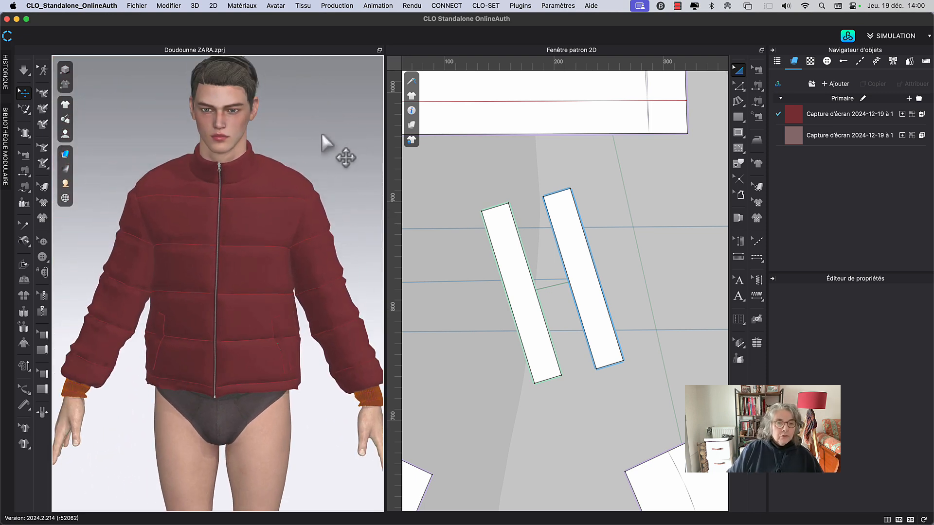
pyautogui.moveTo(322, 134); pyautogui.dragTo(323, 124, button='middle')
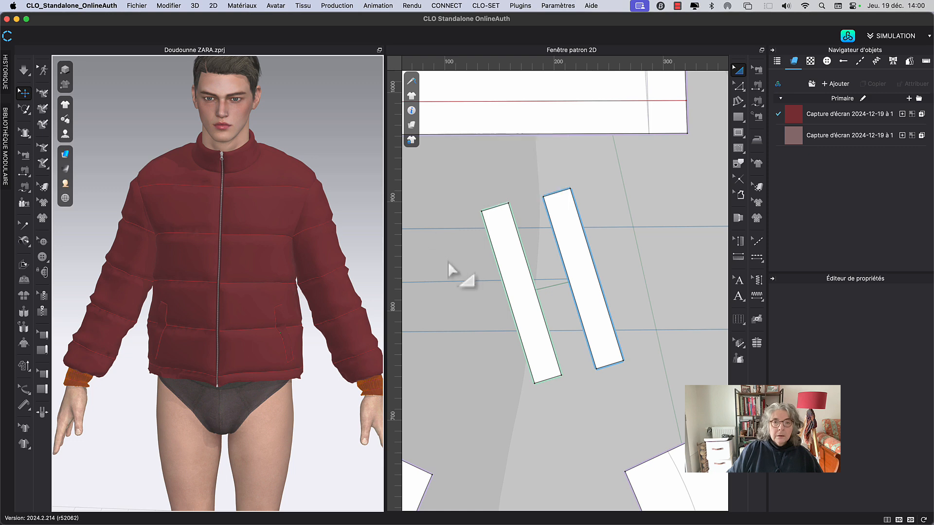
# Compare the 3D jacket with the reference photo and review the sleeve, cuff and pocket pieces in the 2D pattern.
pyautogui.moveTo(448, 262); pyautogui.dragTo(606, 407, button='middle')
pyautogui.scroll(-10, 534, 312)
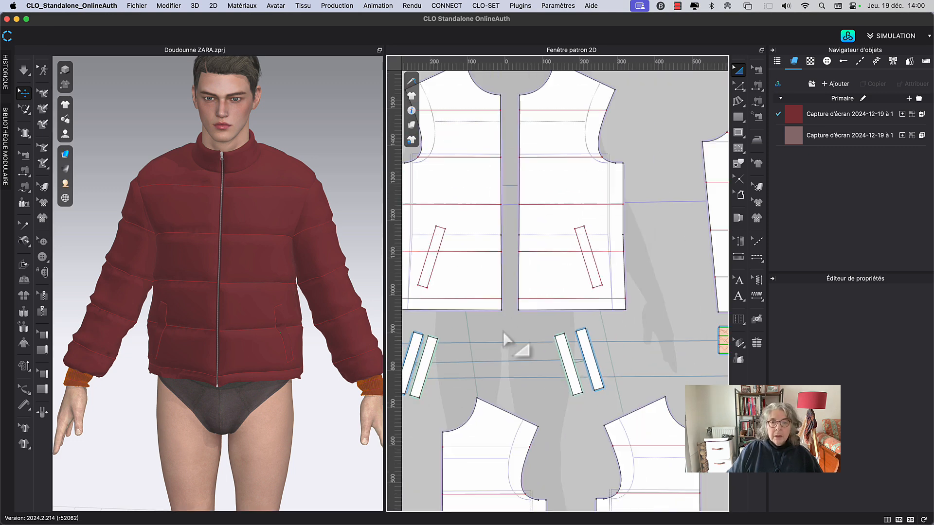
pyautogui.moveTo(503, 139); pyautogui.dragTo(704, 332, button='middle')
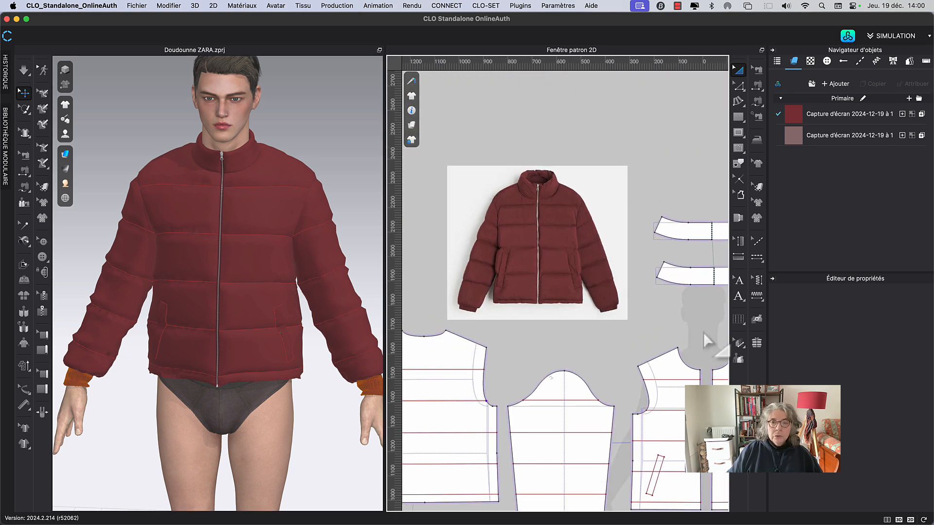
pyautogui.moveTo(330, 116); pyautogui.dragTo(330, 109, button='right')
pyautogui.rightClick(331, 109)
pyautogui.click(346, 119)
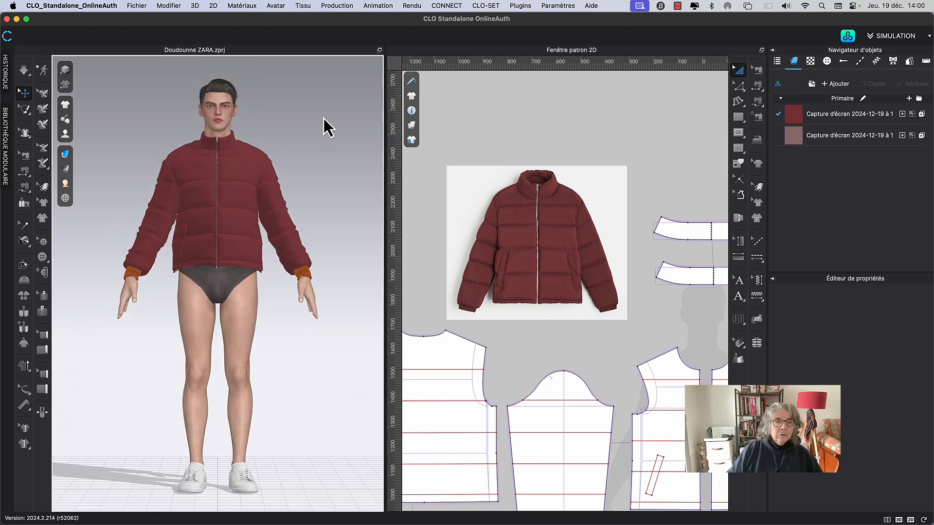
pyautogui.scroll(-3, 295, 117)
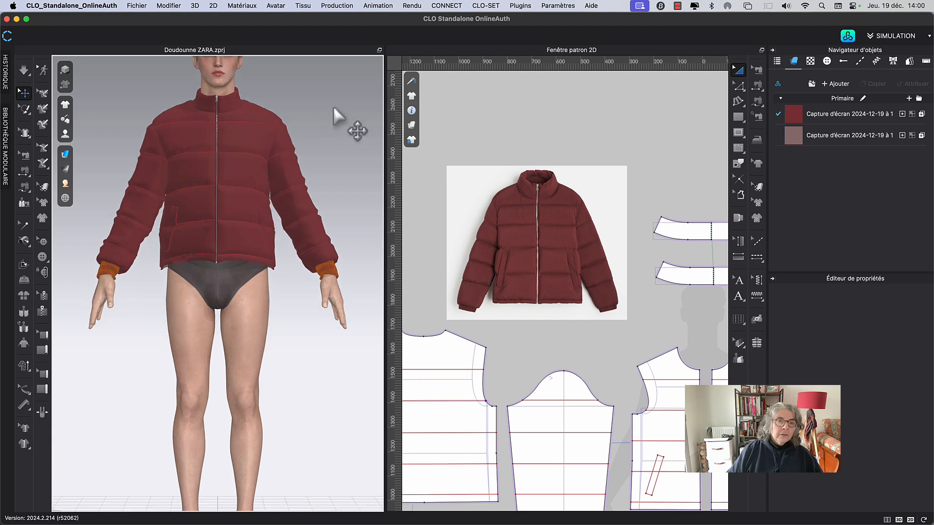
pyautogui.moveTo(334, 108); pyautogui.dragTo(345, 202, button='middle')
pyautogui.scroll(-2, 313, 206)
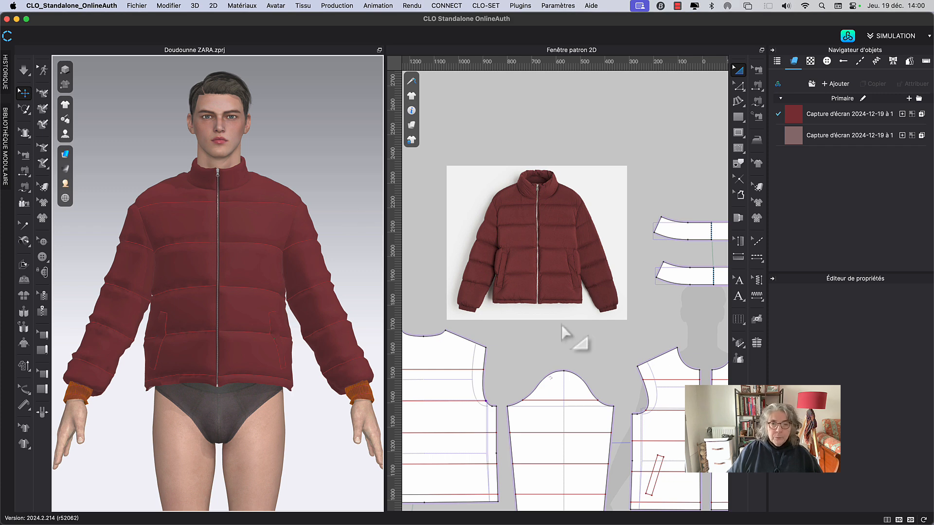
pyautogui.moveTo(580, 345); pyautogui.dragTo(580, 197, button='middle')
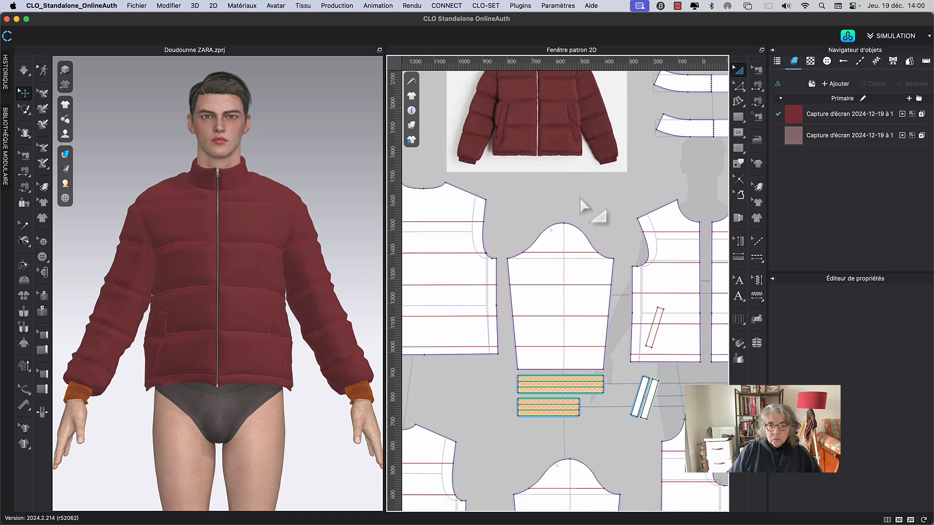
pyautogui.scroll(5, 560, 425)
pyautogui.scroll(3, 567, 436)
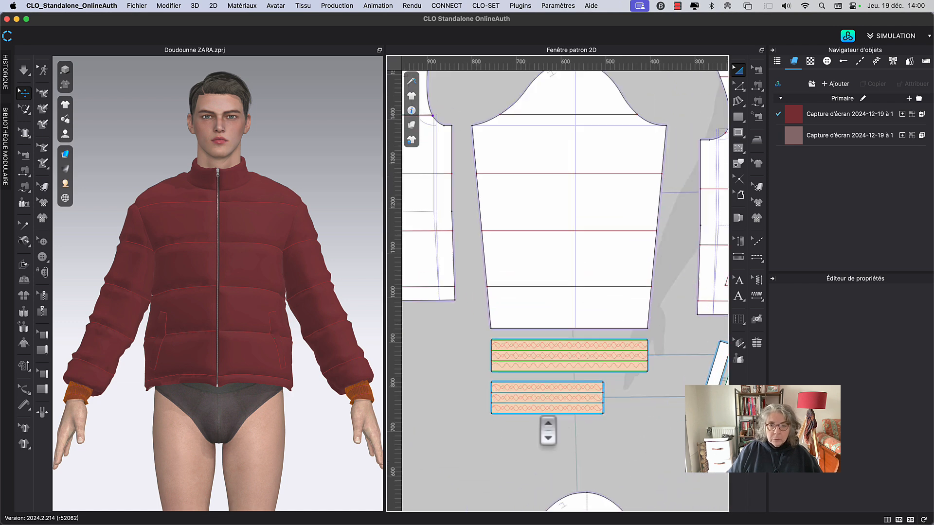
pyautogui.scroll(-5, 445, 270)
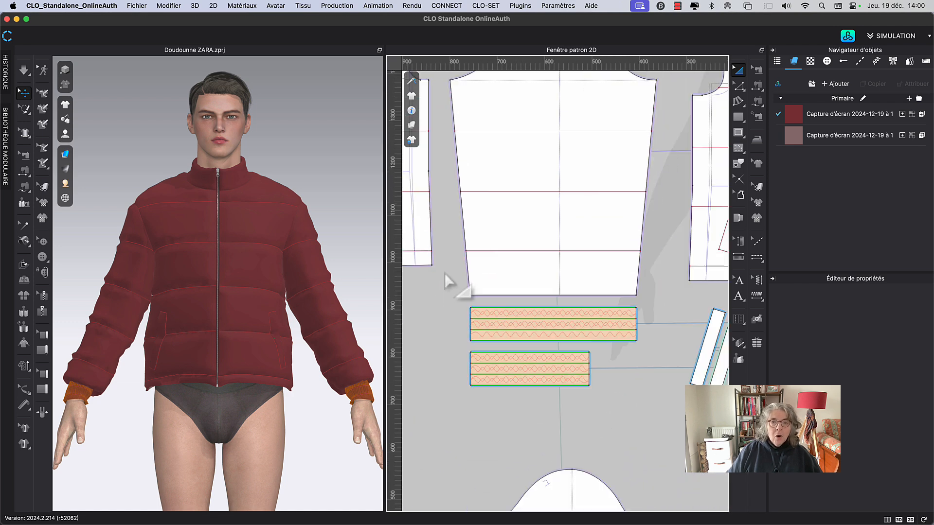
pyautogui.scroll(-2, 436, 300)
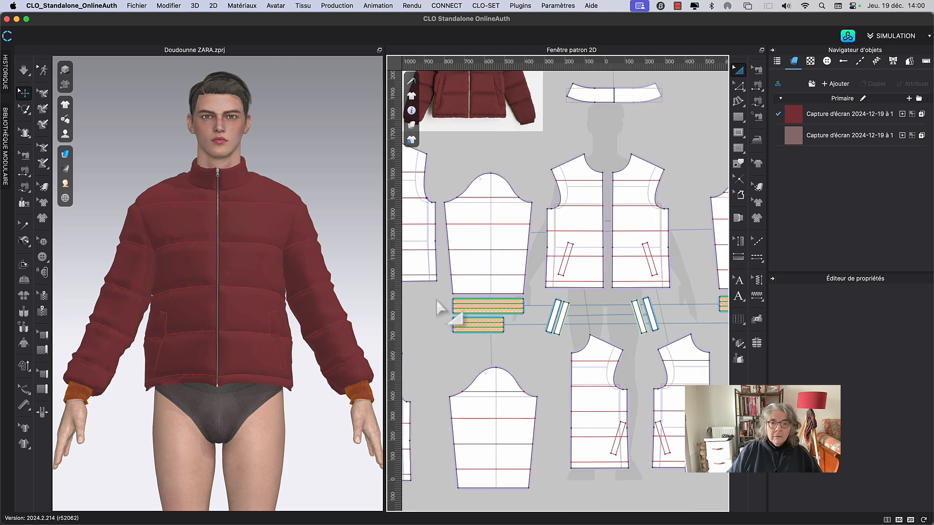
pyautogui.moveTo(436, 300); pyautogui.dragTo(512, 379, button='middle')
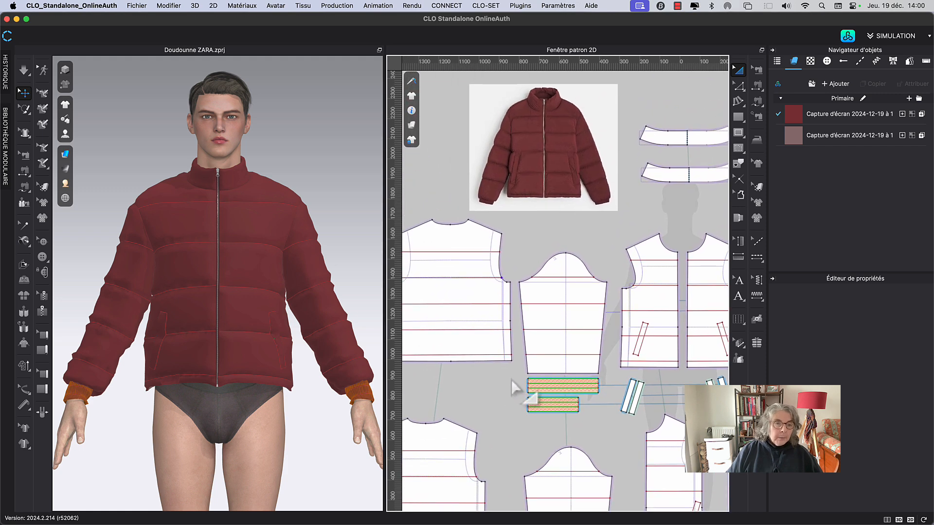
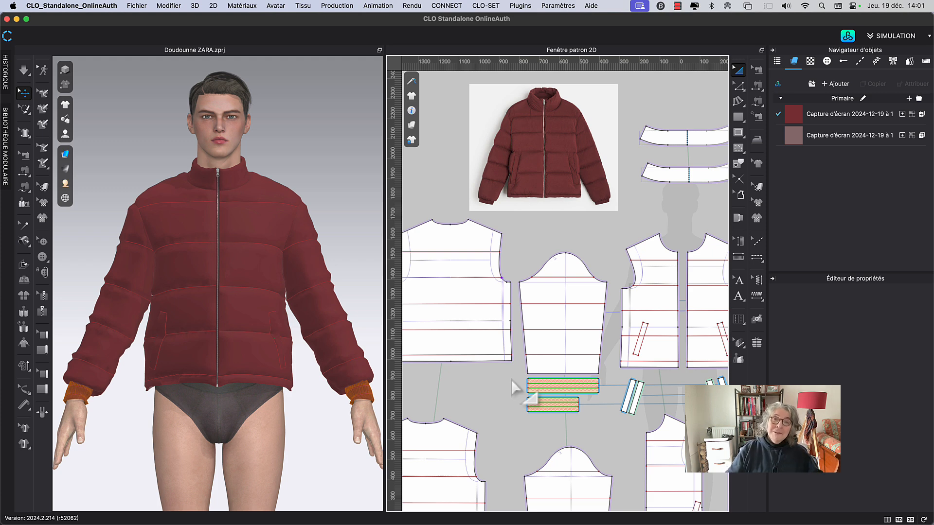
pyautogui.click(678, 6)
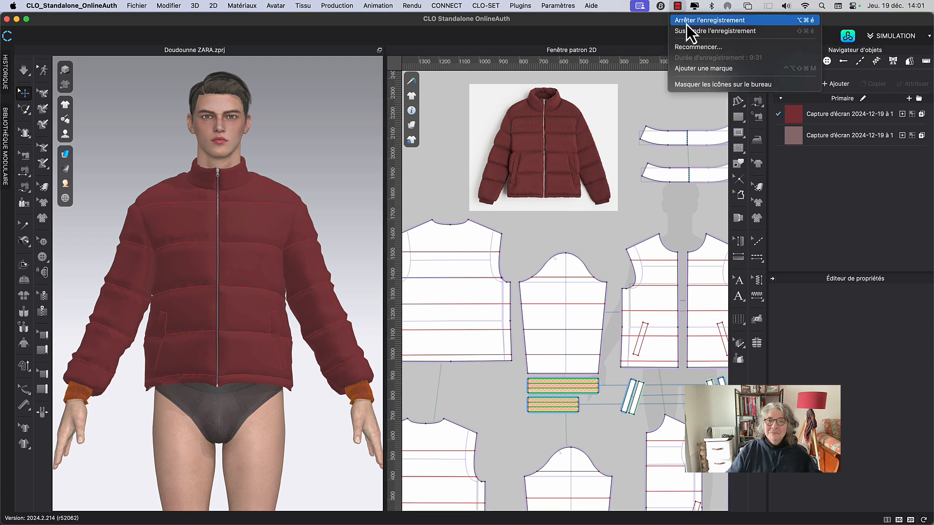
pyautogui.click(687, 24)
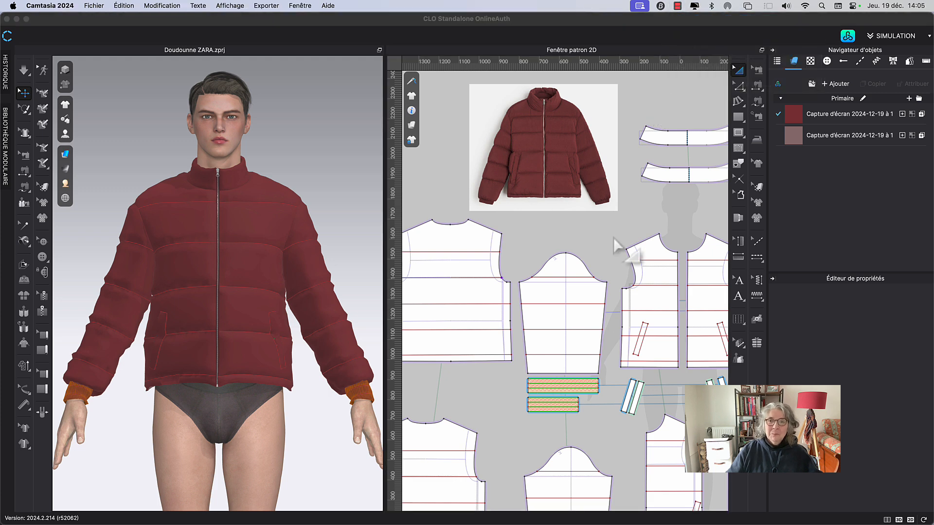
pyautogui.click(613, 237)
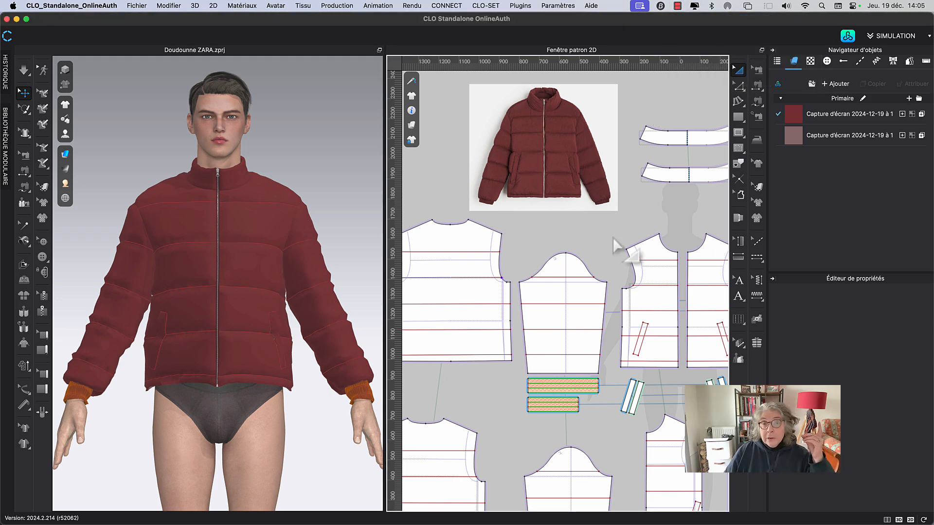
# Add segment topstitching in the Default Topstitch style to all five horizontal quilting lines of the upper back panel in the 2D pattern.
pyautogui.moveTo(598, 235); pyautogui.dragTo(621, 177, button='right')
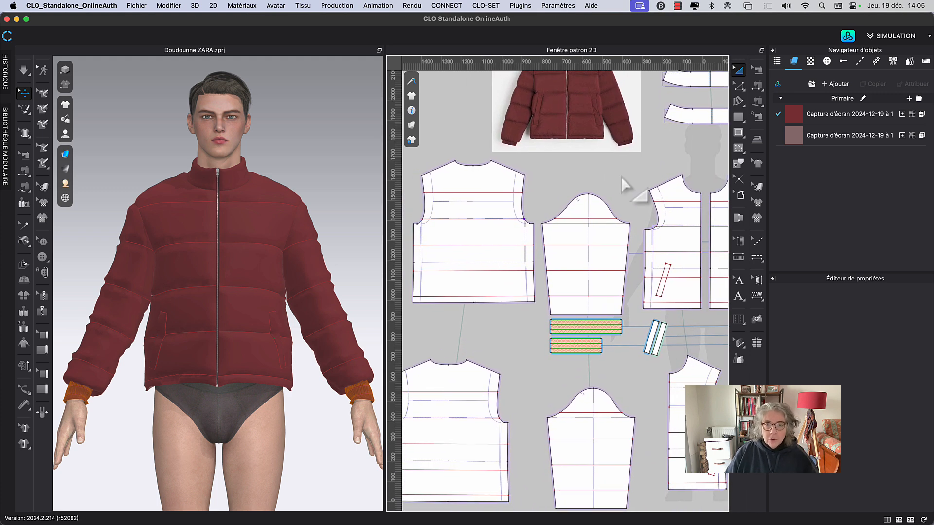
pyautogui.click(756, 241)
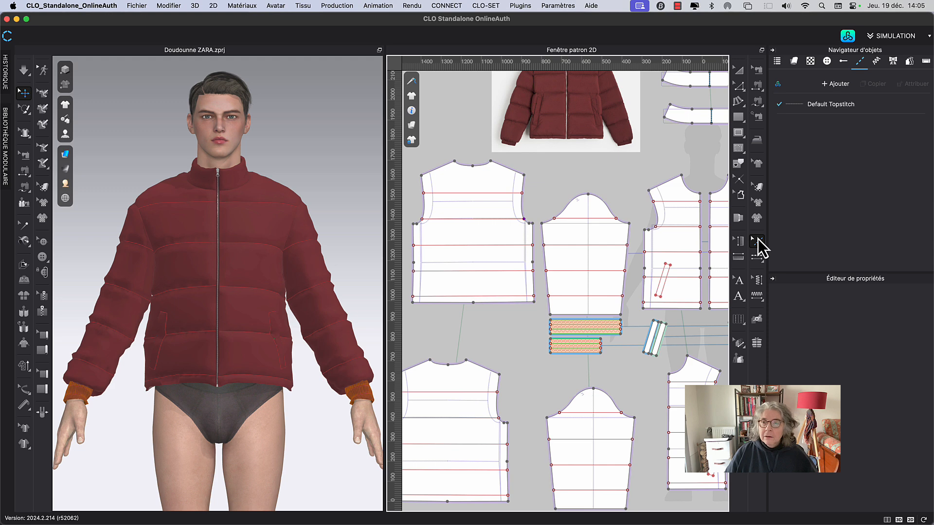
pyautogui.click(757, 255)
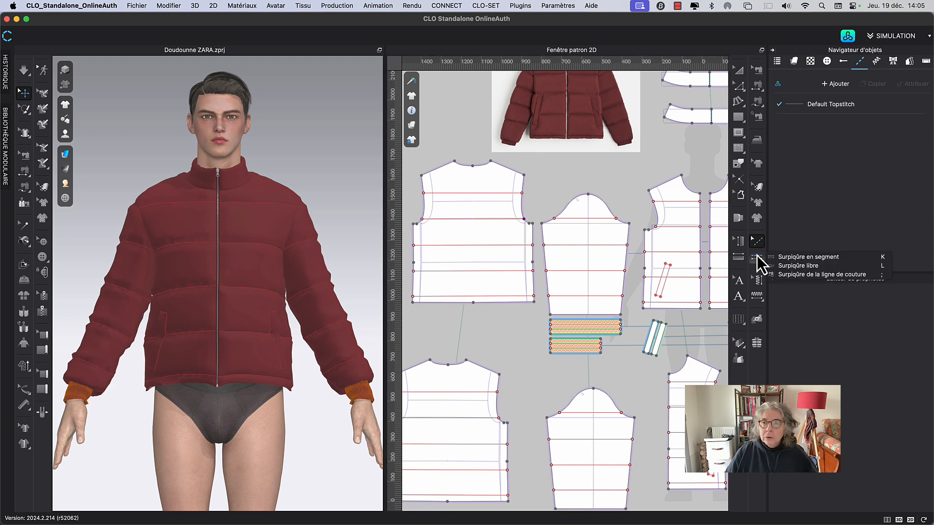
pyautogui.click(798, 259)
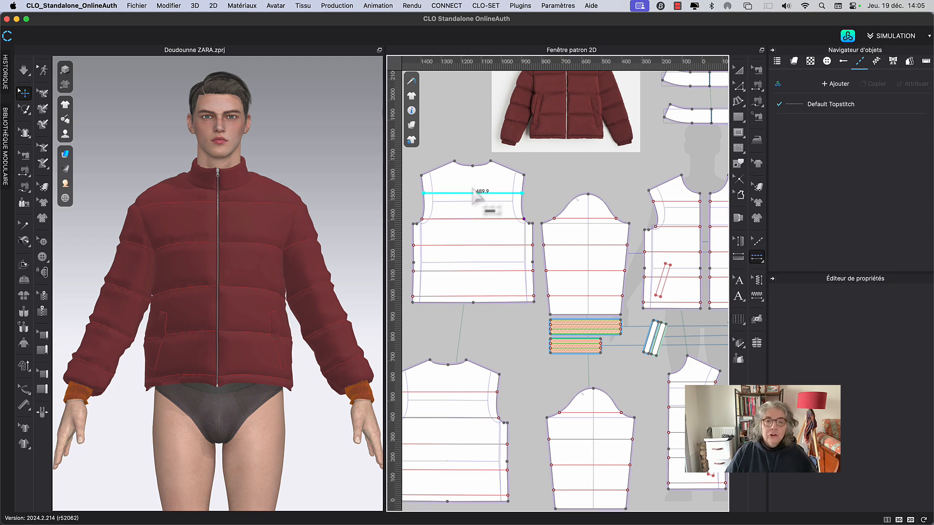
pyautogui.click(478, 224)
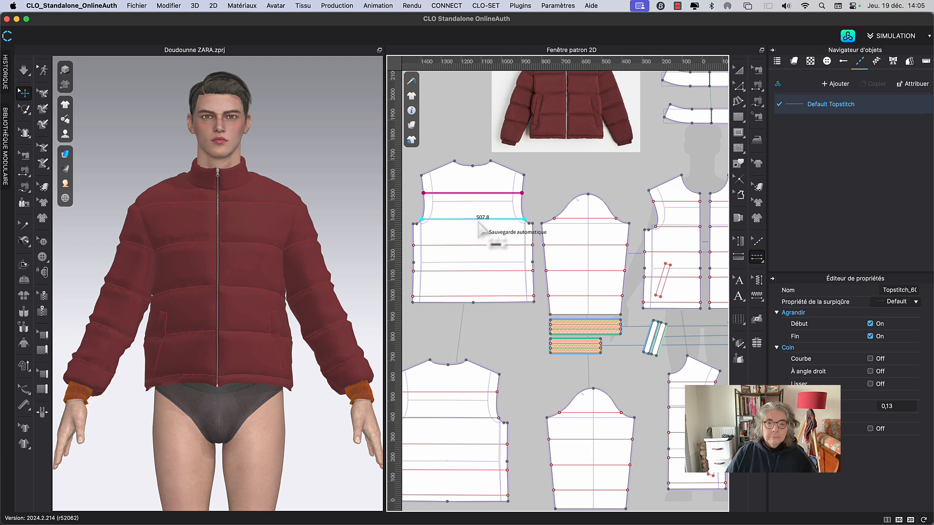
pyautogui.click(478, 222)
pyautogui.click(482, 249)
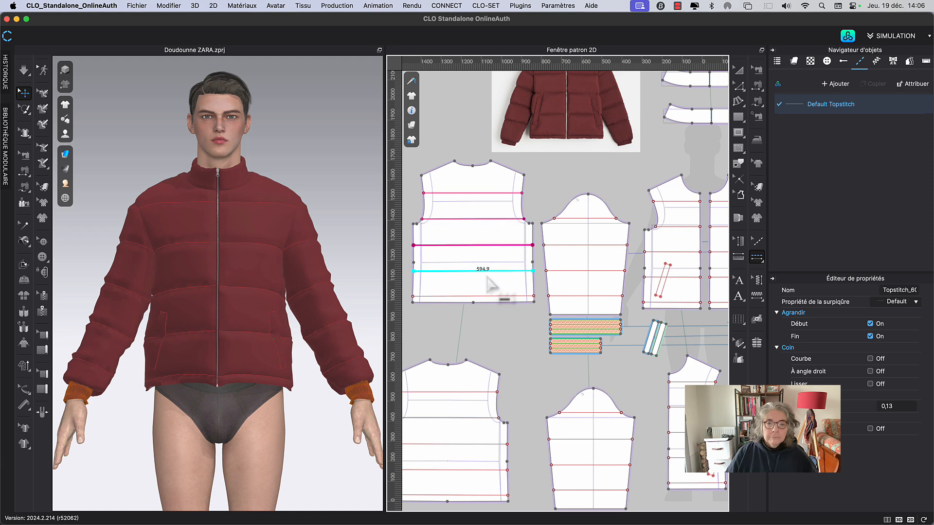
pyautogui.click(489, 276)
pyautogui.click(494, 297)
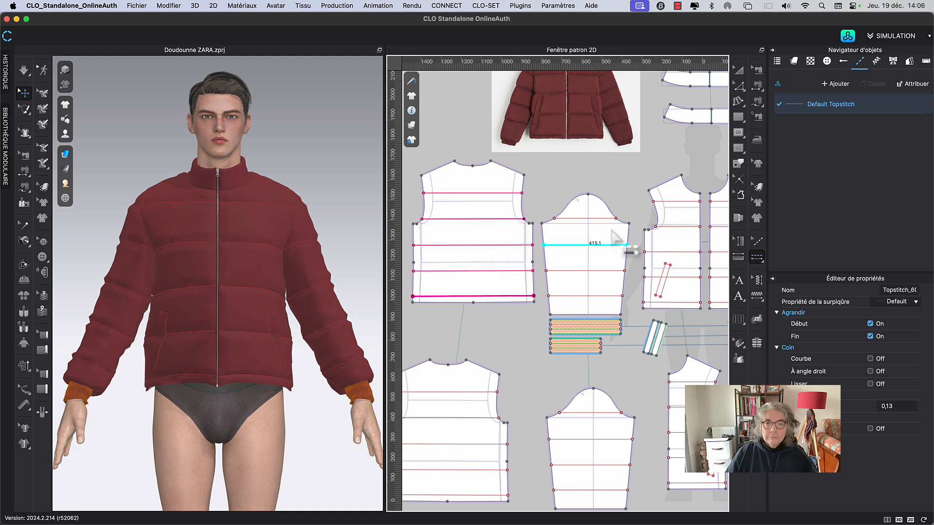
# Add segment topstitching in the Default Topstitch style to the four horizontal quilting lines of the upper sleeve in the 2D pattern.
pyautogui.click(606, 220)
pyautogui.click(606, 248)
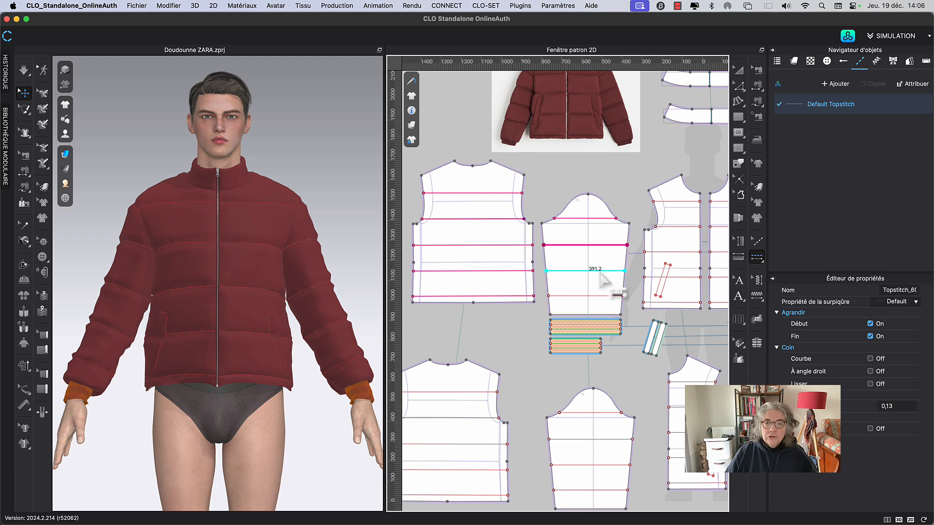
pyautogui.click(603, 273)
pyautogui.click(602, 297)
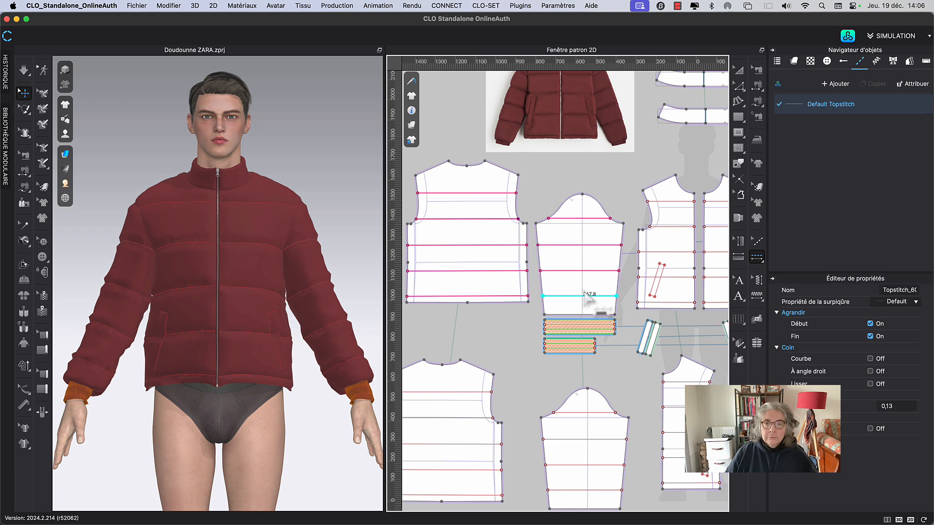
# Add Default Topstitch segment topstitching to the four upper horizontal quilting lines of the outer front panels in the 2D pattern.
pyautogui.hscroll(5, 594, 287)
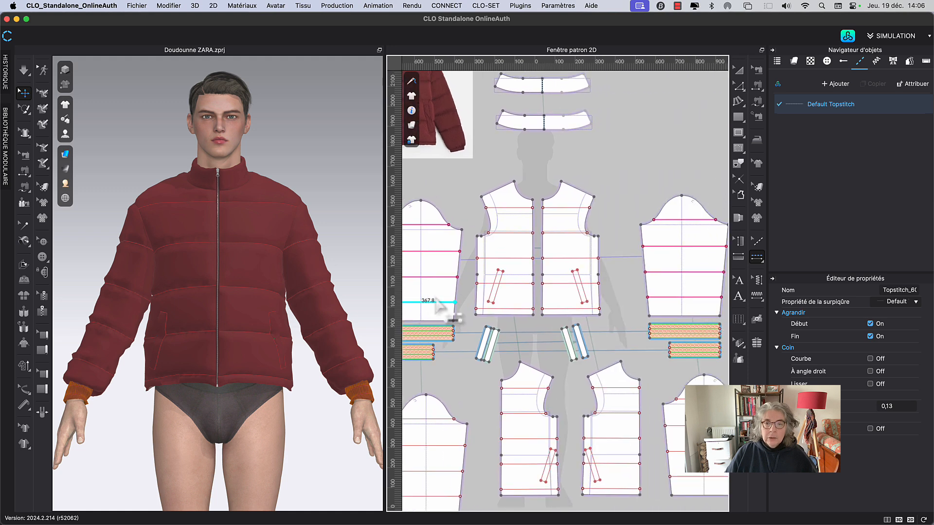
pyautogui.click(510, 234)
pyautogui.click(512, 259)
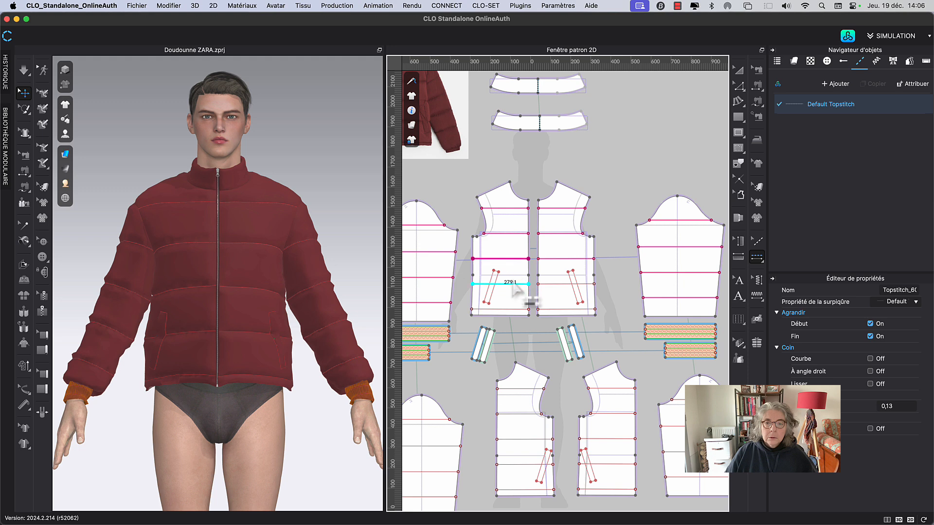
pyautogui.click(513, 284)
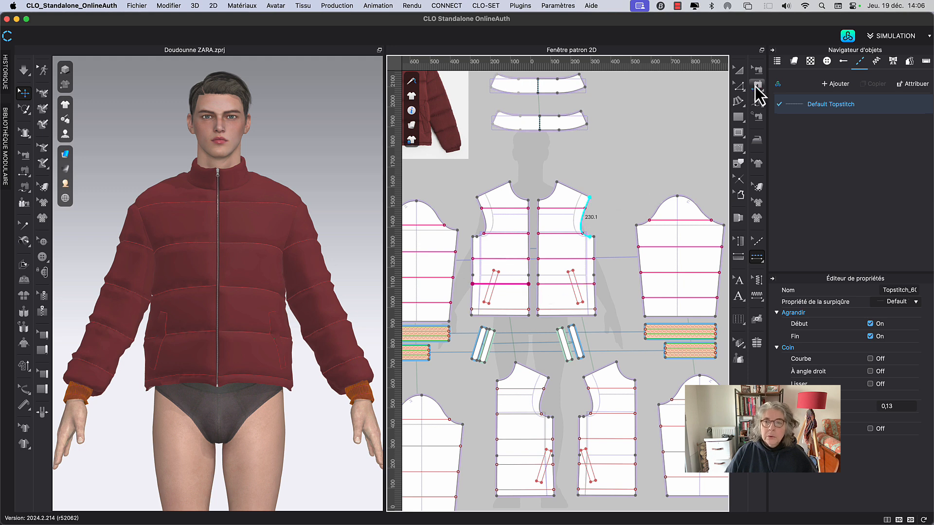
pyautogui.click(738, 69)
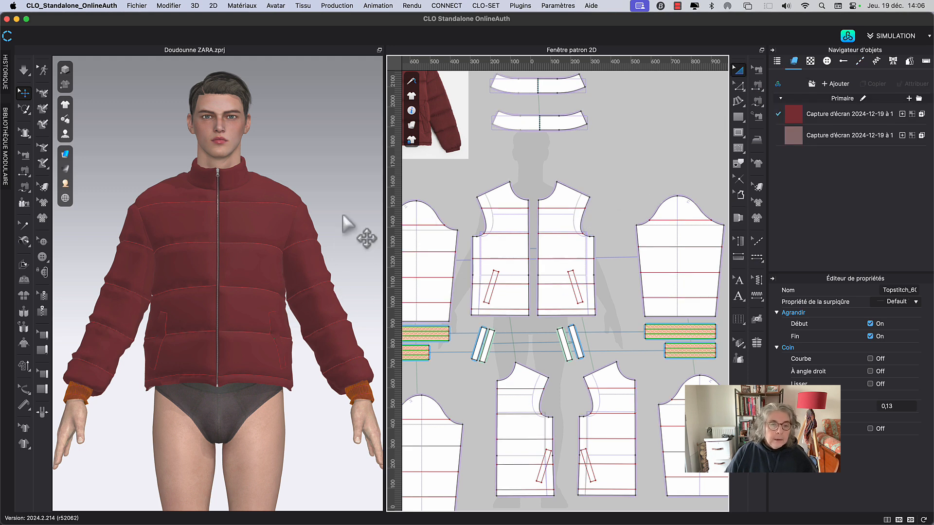
# Hide the red pattern and internal lines on the 3D garment to reveal the topstitching.
pyautogui.moveTo(654, 146); pyautogui.dragTo(619, 185, button='middle')
pyautogui.click(860, 61)
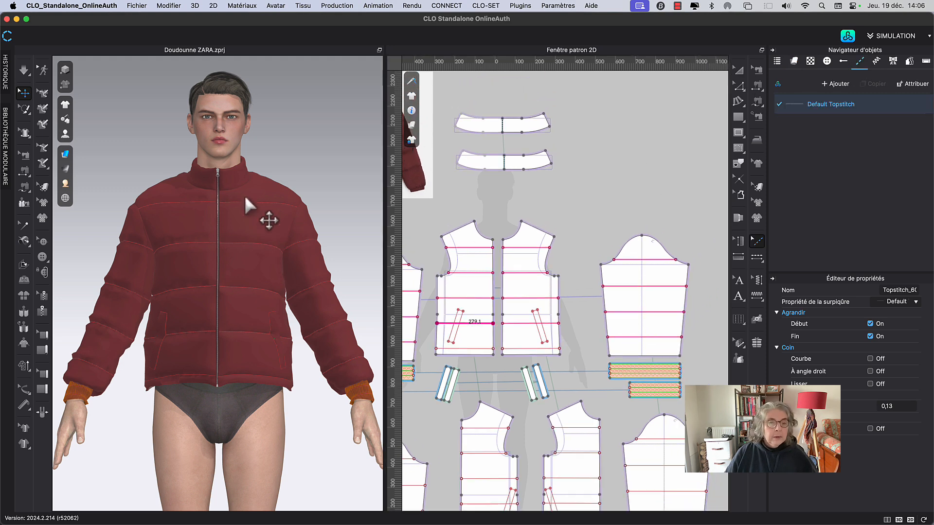
pyautogui.click(66, 105)
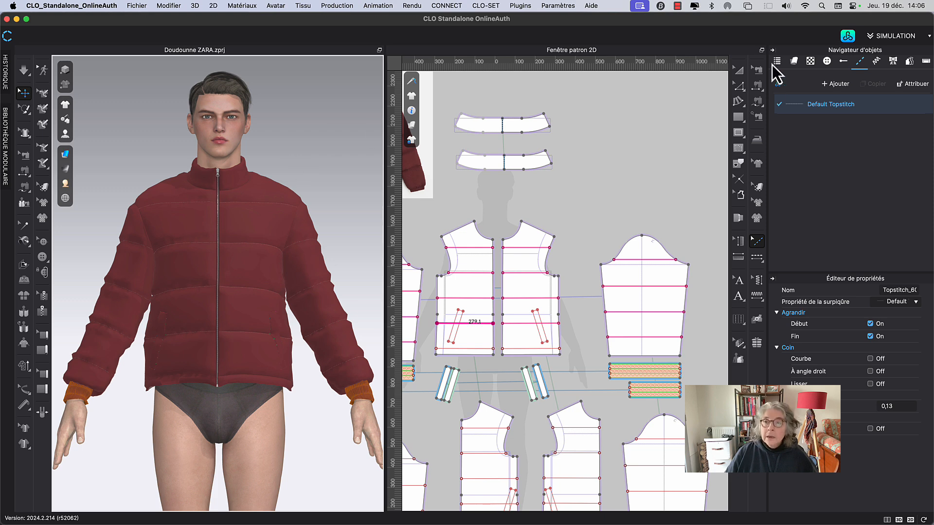
# Set the compensation of the Default Topstitch style to 0 mm.
pyautogui.click(787, 107)
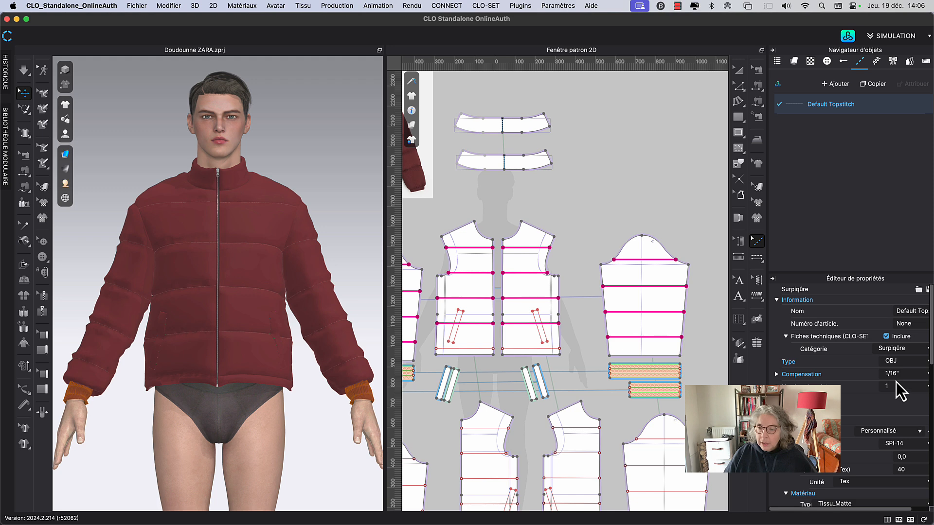
pyautogui.click(777, 375)
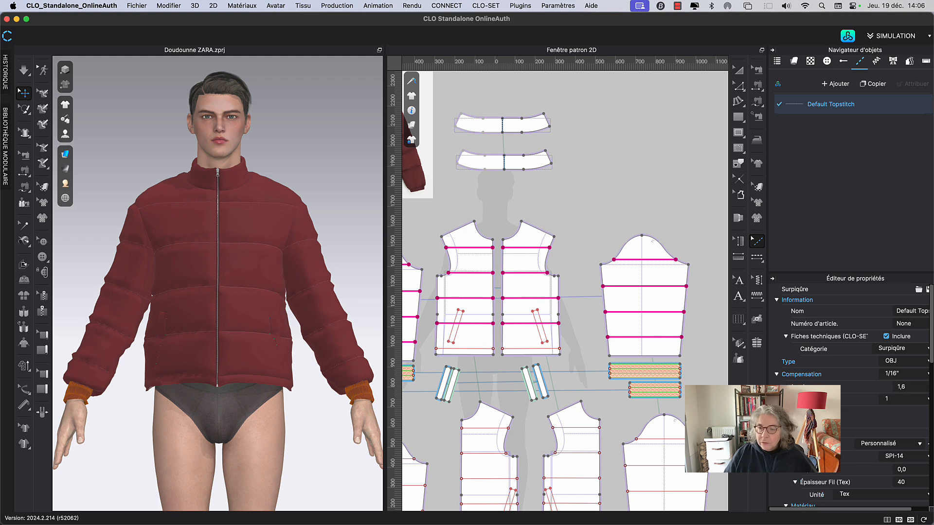
pyautogui.click(901, 387)
pyautogui.write('0')
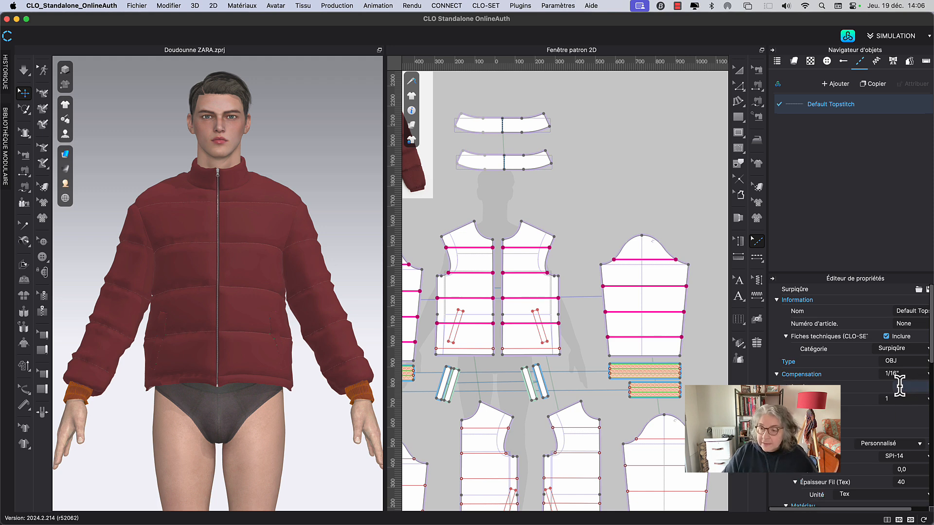
pyautogui.press('Return')
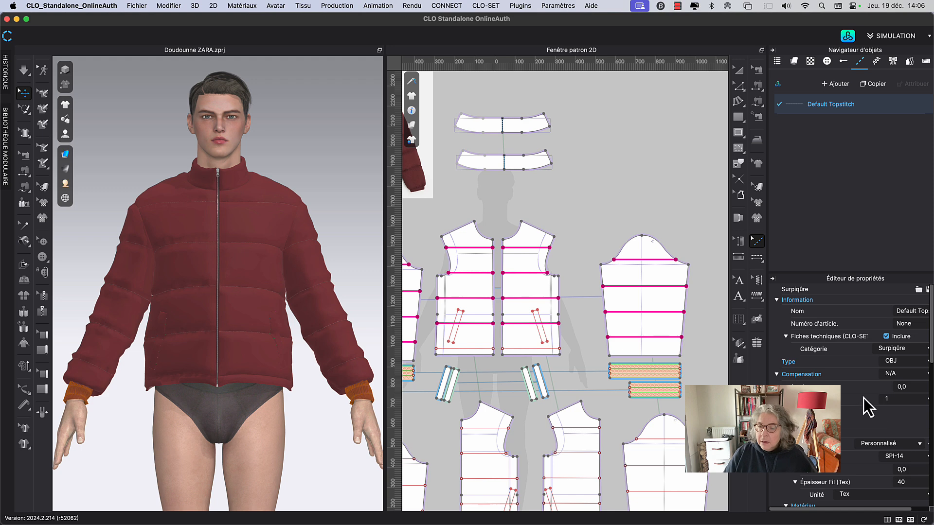
# Set the Default Topstitch thread colour to dark red 542326 by sampling it from the 3D jacket.
pyautogui.moveTo(931, 355); pyautogui.dragTo(929, 413)
pyautogui.click(926, 414)
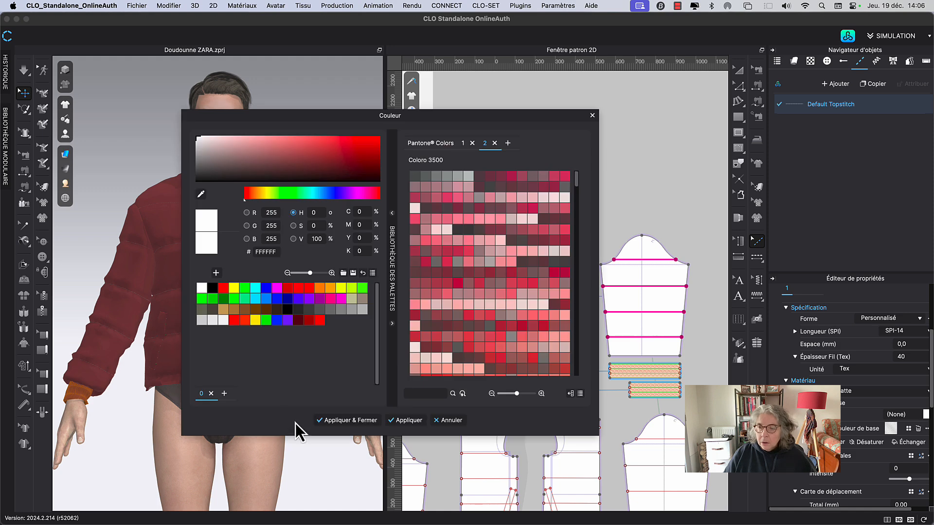
pyautogui.click(201, 194)
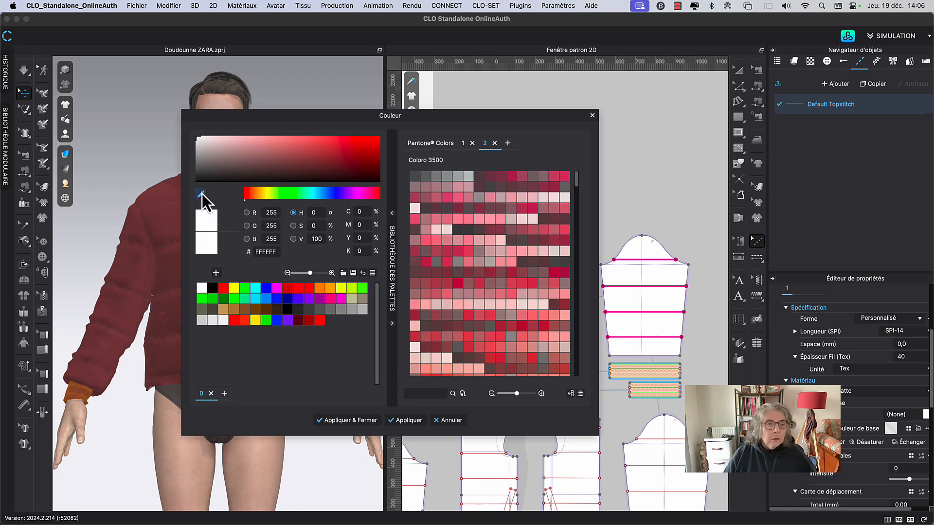
pyautogui.click(173, 240)
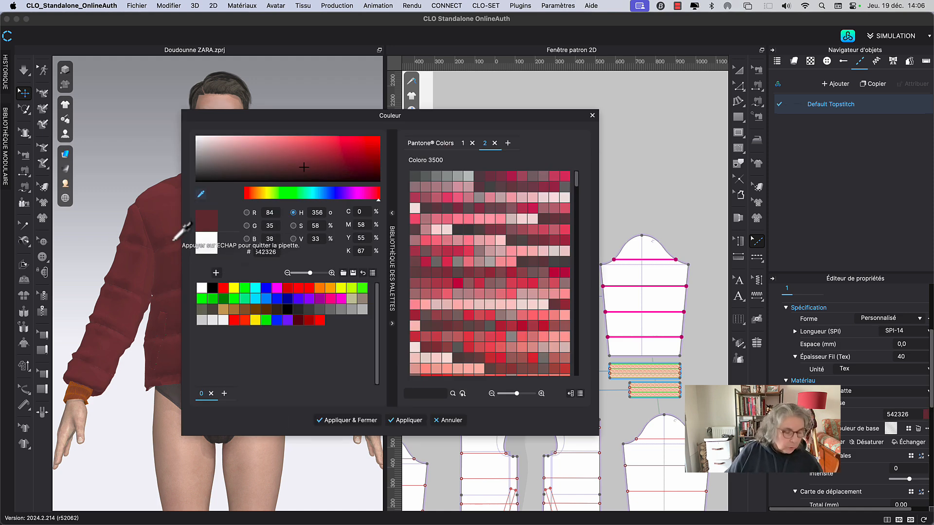
pyautogui.press('Escape')
pyautogui.click(354, 423)
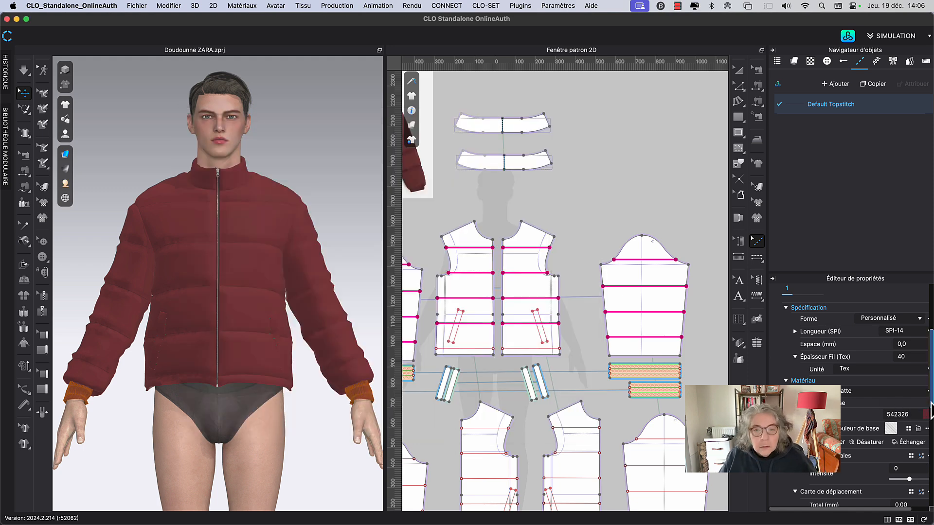
# Set the stitch length of the Default Topstitch to 2.0 mm, judging the stitches up close beside the front zipper.
pyautogui.scroll(-5, 930, 410)
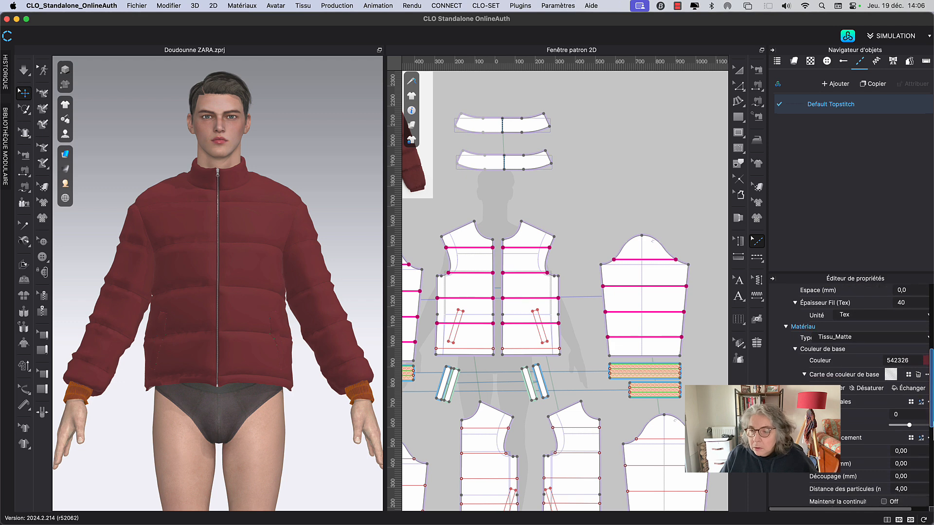
pyautogui.scroll(10, 931, 410)
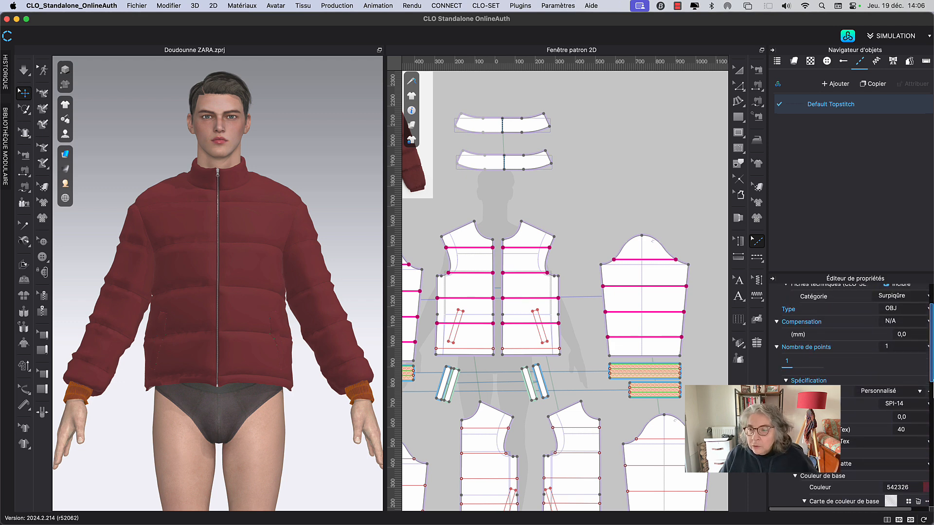
pyautogui.scroll(2, 931, 410)
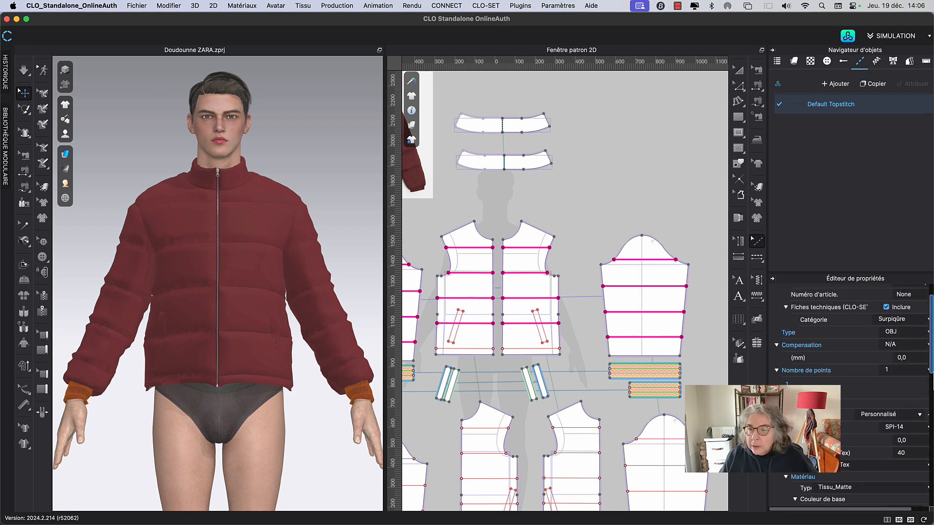
pyautogui.scroll(3, 928, 399)
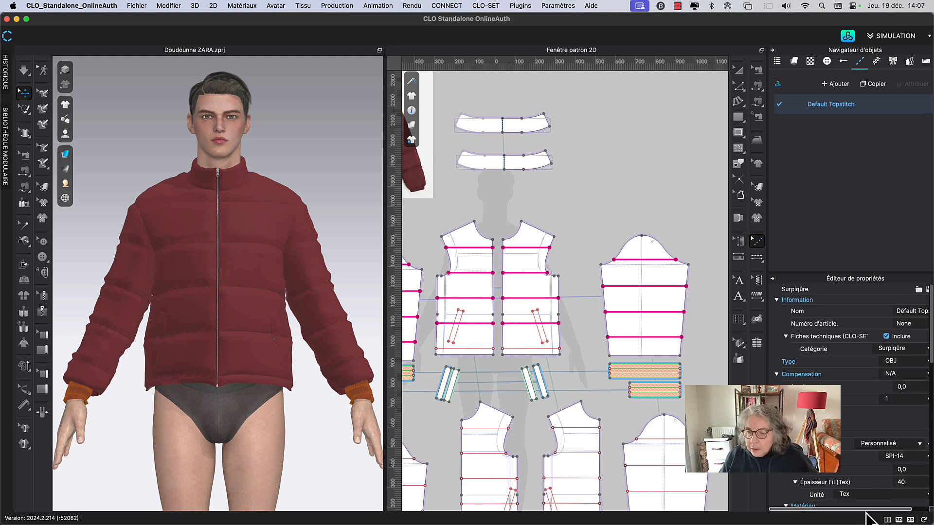
pyautogui.moveTo(868, 510); pyautogui.dragTo(913, 510)
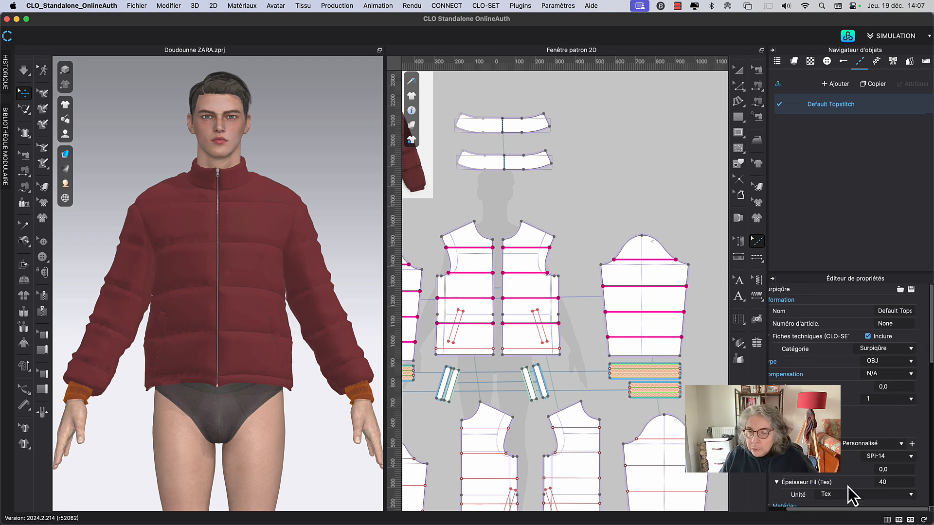
pyautogui.click(778, 458)
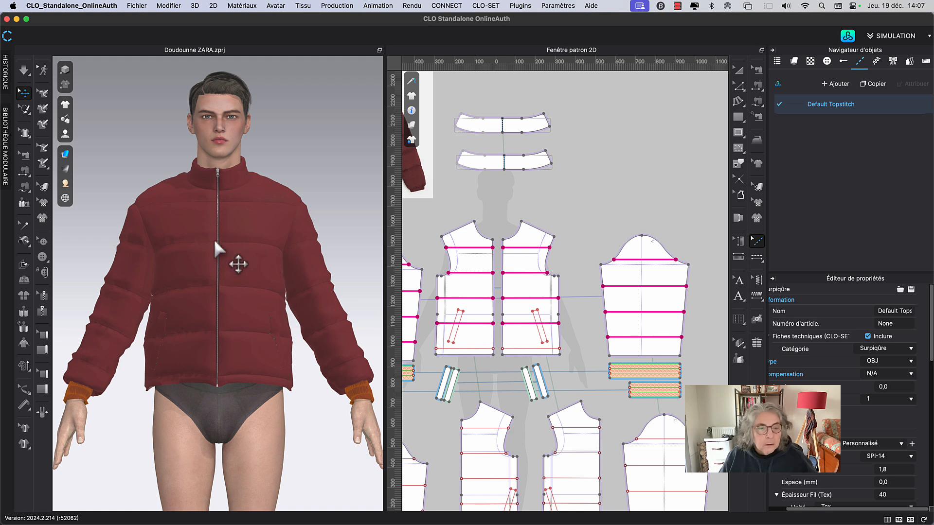
pyautogui.scroll(10, 246, 251)
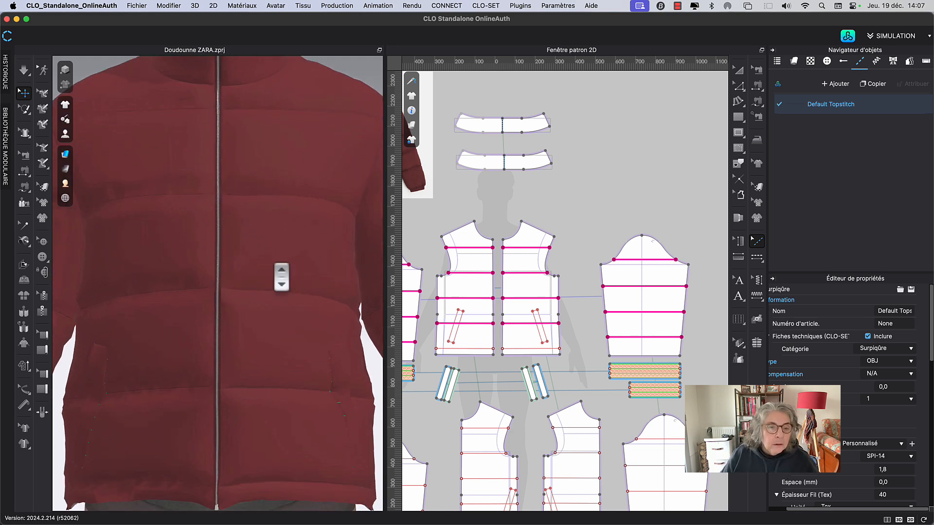
pyautogui.scroll(8, 281, 277)
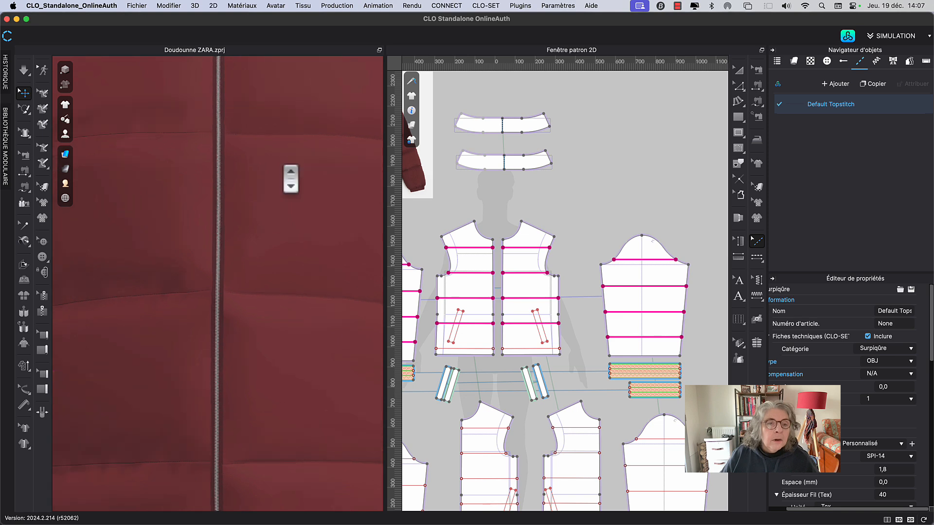
pyautogui.scroll(5, 287, 204)
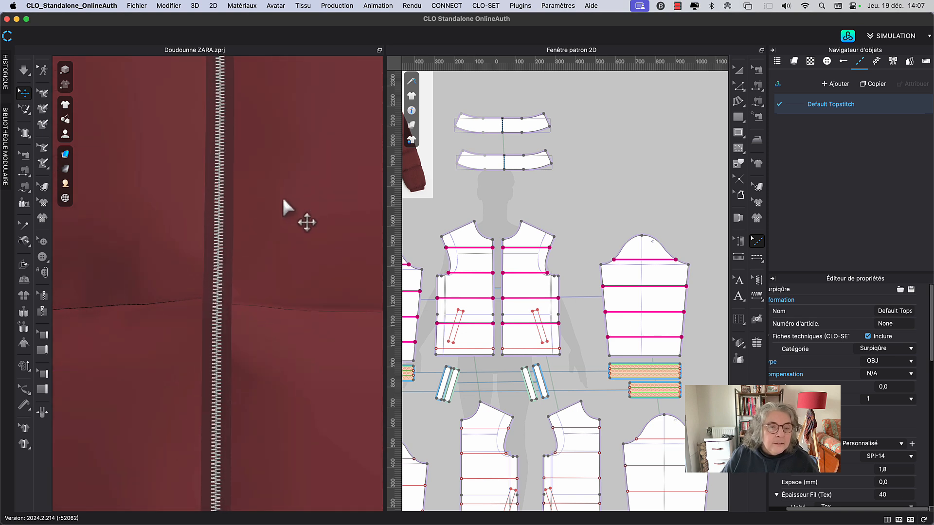
pyautogui.scroll(2, 292, 213)
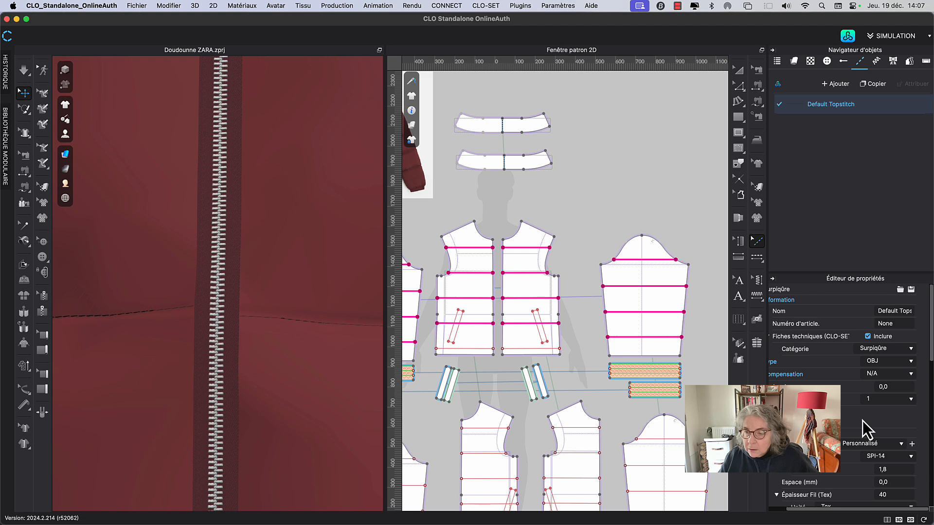
pyautogui.click(885, 469)
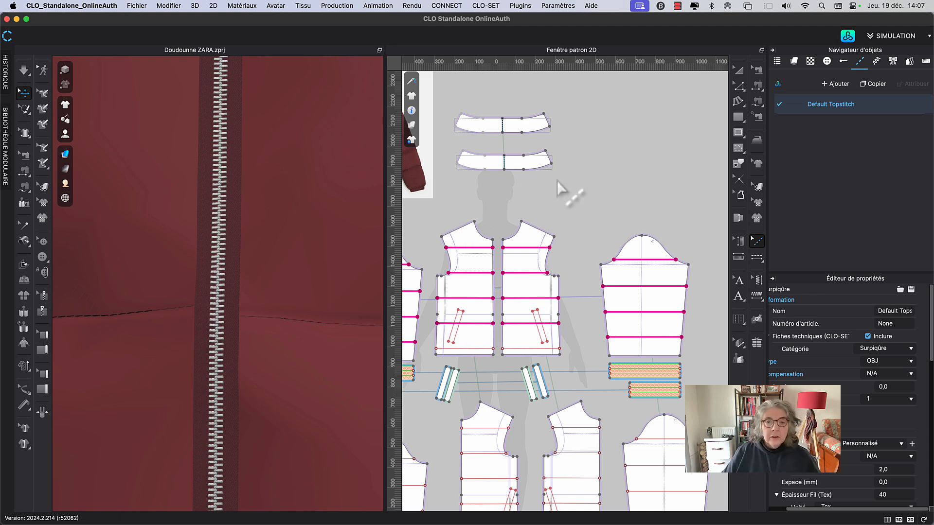
# Check the jacket's front and sleeve in 3D and add segment topstitching along the wider cuff piece beneath the second sleeve.
pyautogui.scroll(-5, 307, 202)
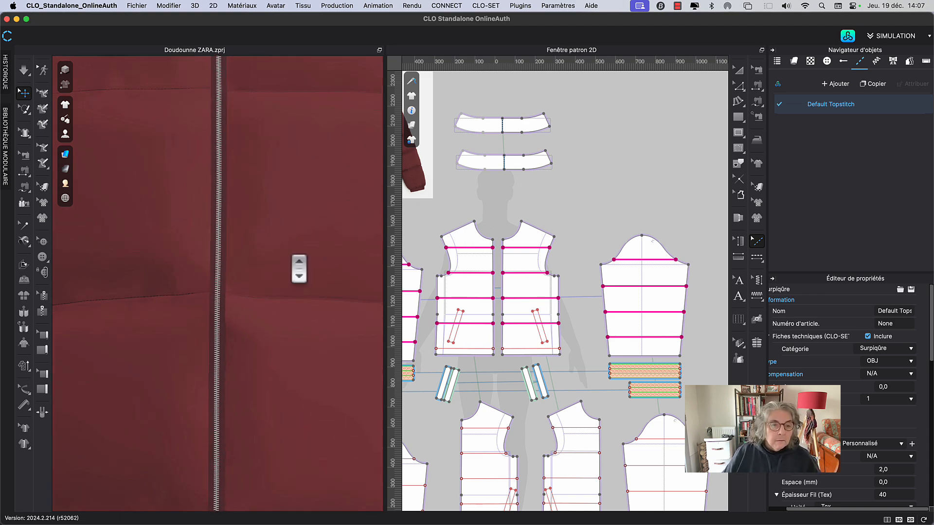
pyautogui.moveTo(262, 254); pyautogui.dragTo(377, 258, button='right')
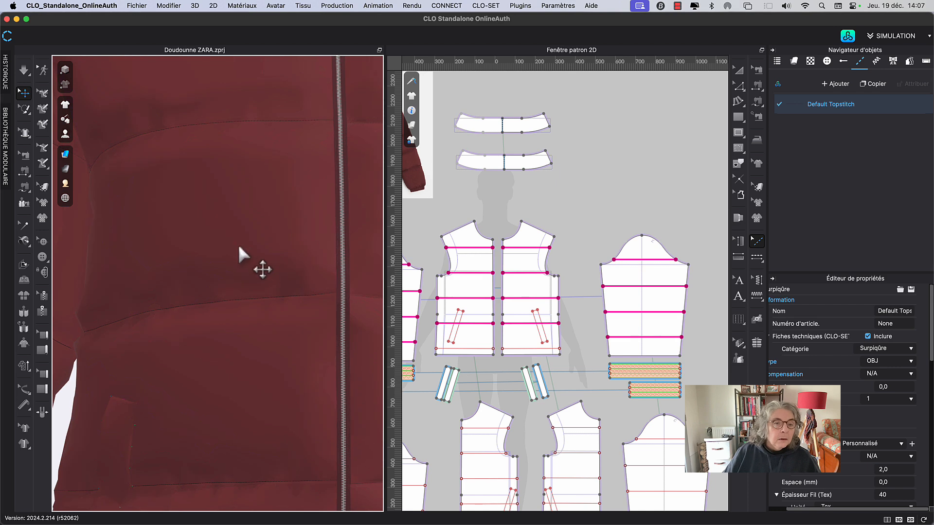
pyautogui.scroll(-5, 237, 245)
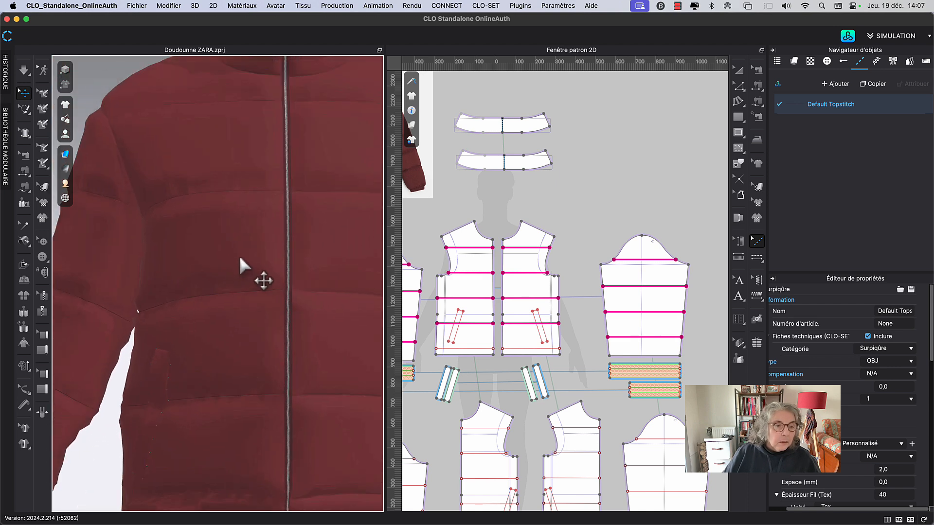
pyautogui.scroll(-2, 234, 298)
pyautogui.moveTo(218, 334); pyautogui.dragTo(324, 264, button='middle')
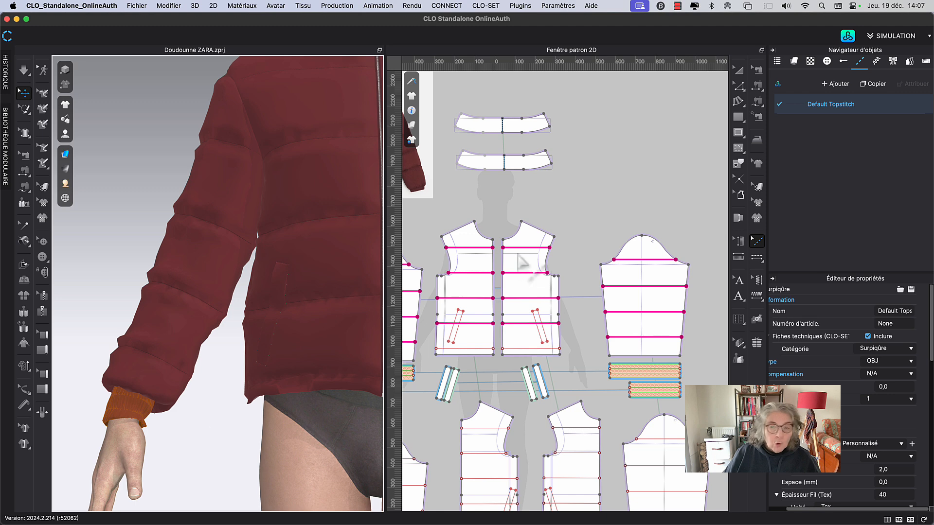
pyautogui.moveTo(585, 362); pyautogui.dragTo(503, 310, button='middle')
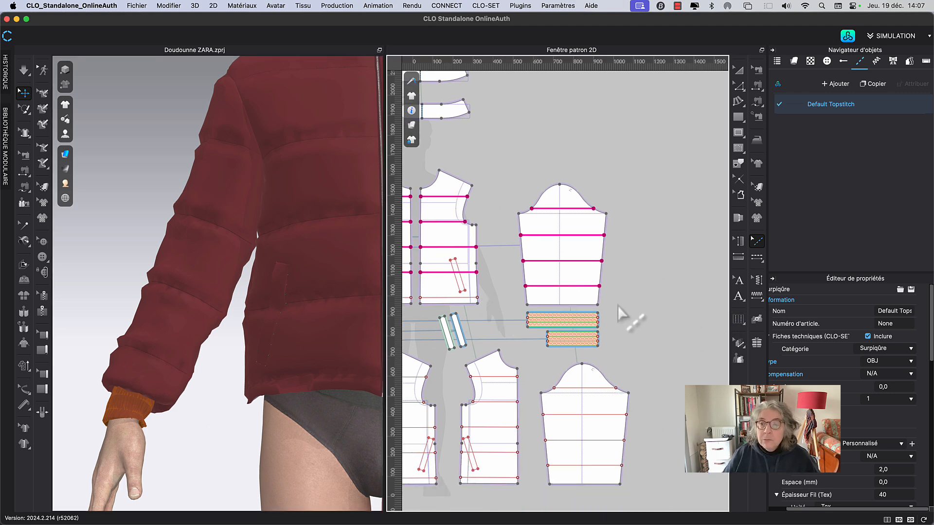
pyautogui.click(757, 257)
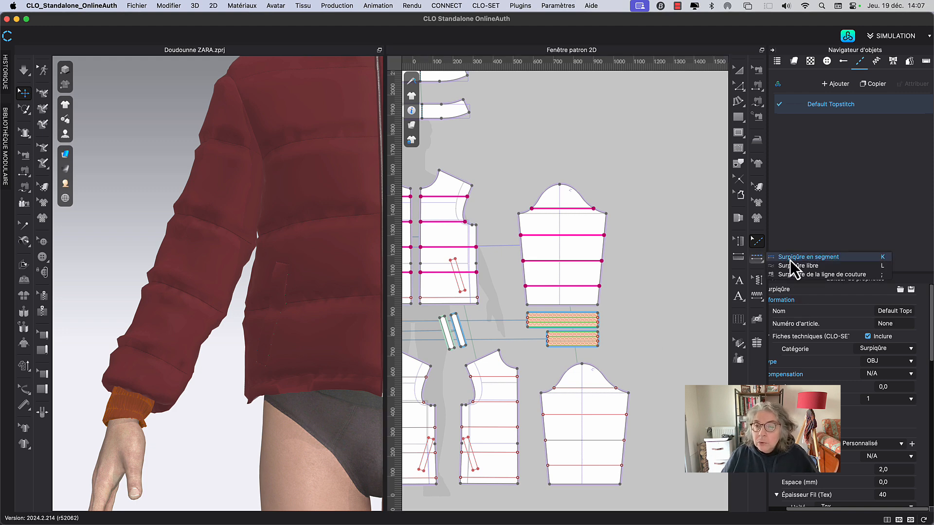
pyautogui.click(580, 325)
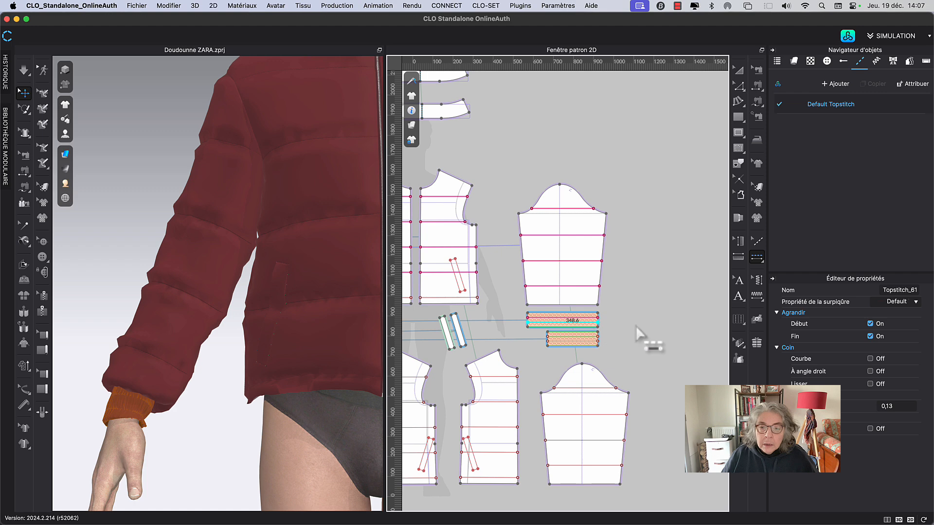
pyautogui.click(741, 73)
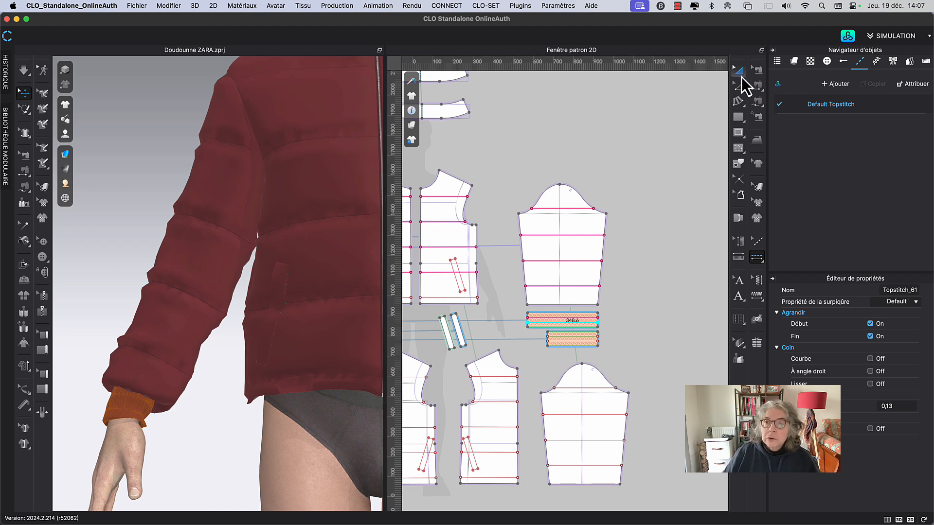
# Simulate the garment briefly to settle the cuff, and check the jacket's sleeve and front in 3D.
pyautogui.click(184, 420)
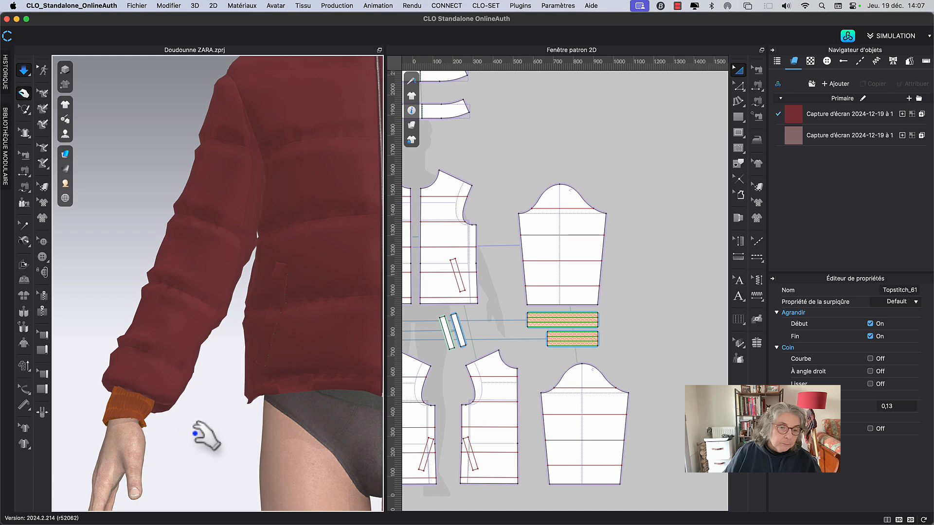
pyautogui.press('space')
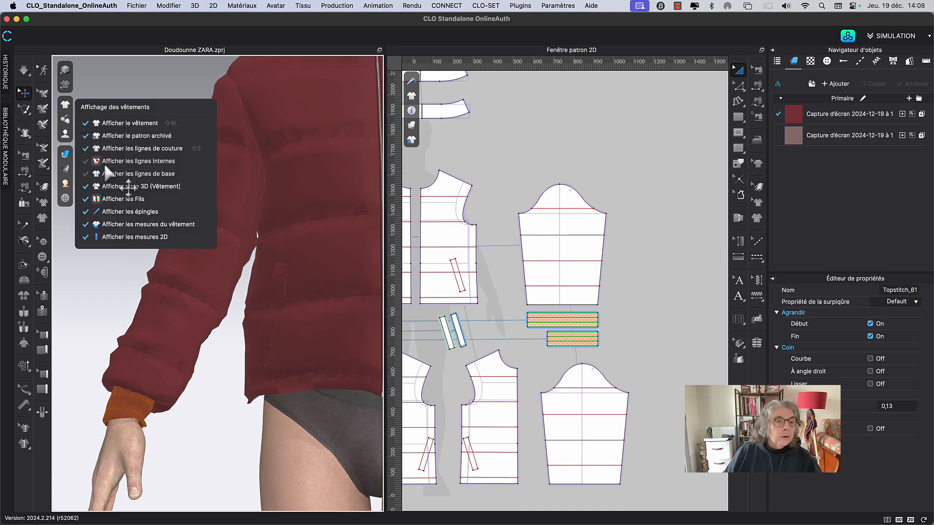
pyautogui.click(65, 119)
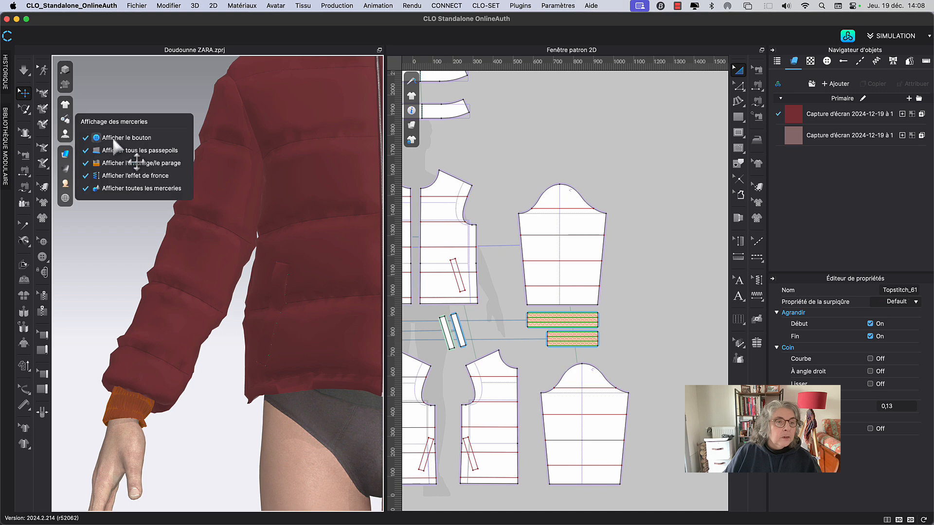
pyautogui.moveTo(184, 471); pyautogui.dragTo(188, 388, button='middle')
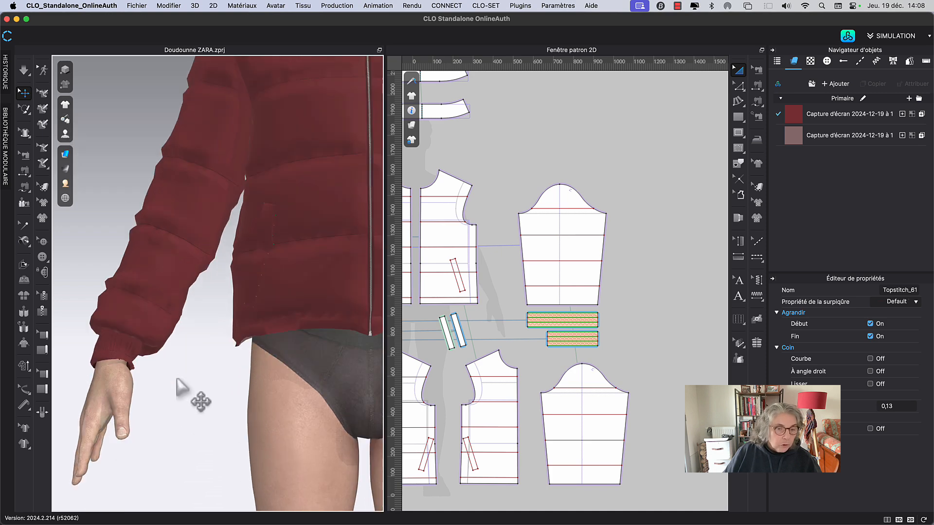
pyautogui.press('0')
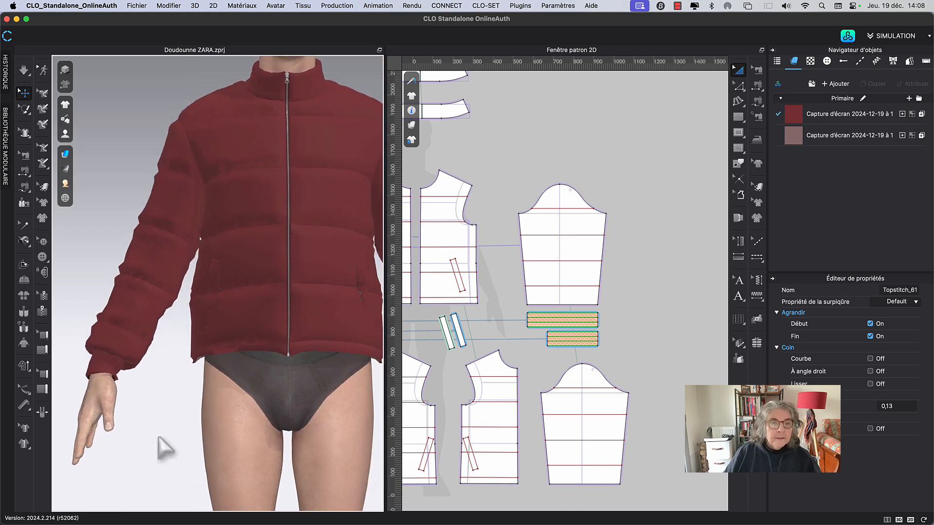
# Apply seam tape 14 mm wide along the full centre-front edges of both front pieces and display its end options.
pyautogui.moveTo(486, 303); pyautogui.dragTo(636, 366, button='middle')
pyautogui.press('z')
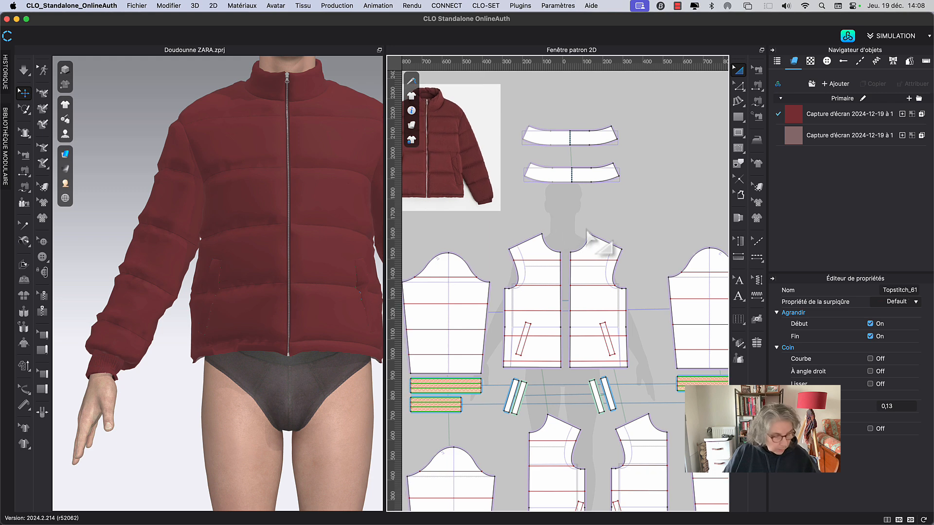
pyautogui.click(561, 283)
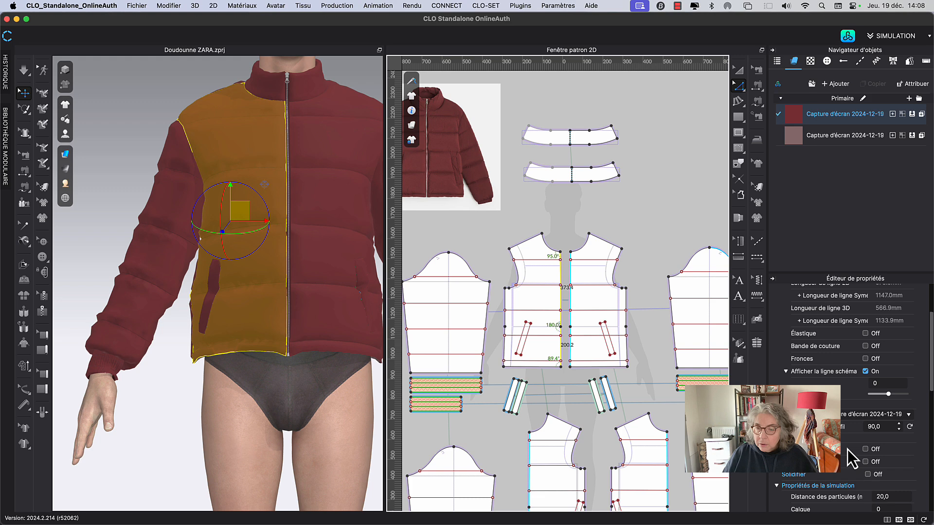
pyautogui.scroll(2, 847, 449)
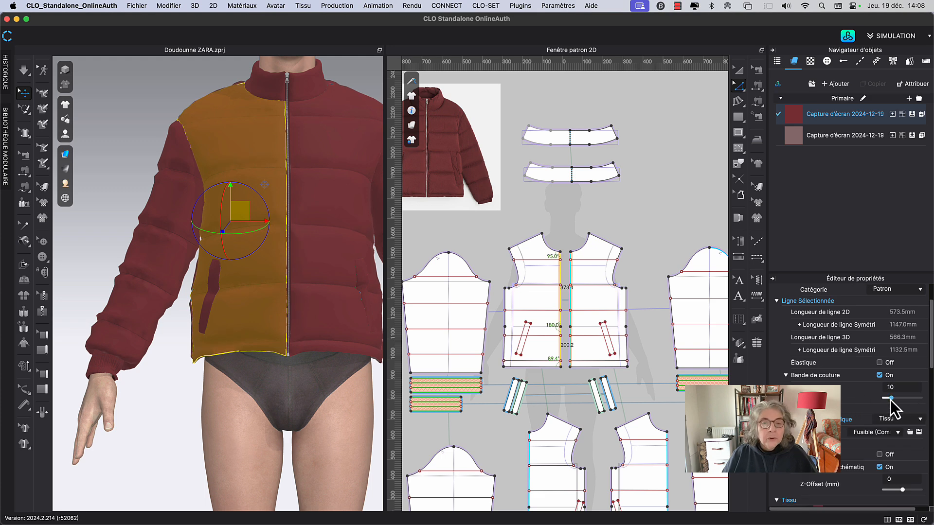
pyautogui.moveTo(891, 398); pyautogui.dragTo(889, 398)
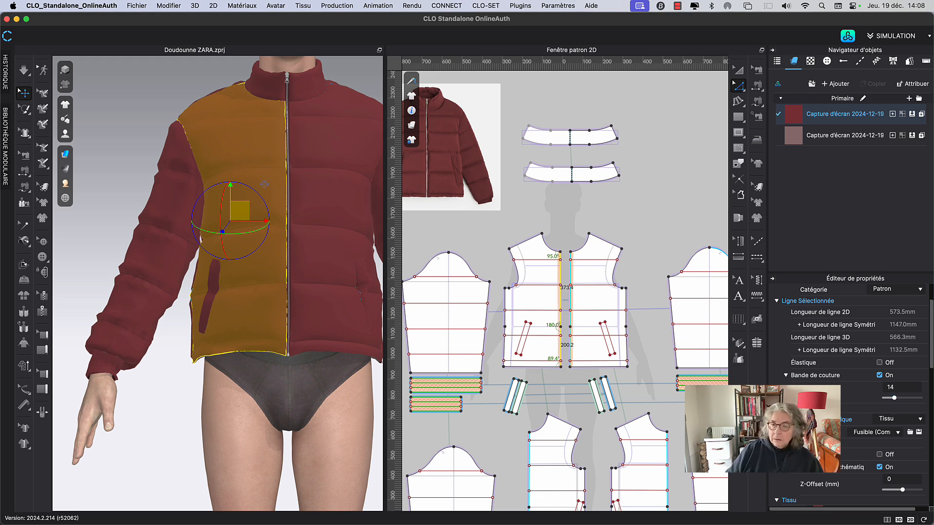
pyautogui.click(792, 407)
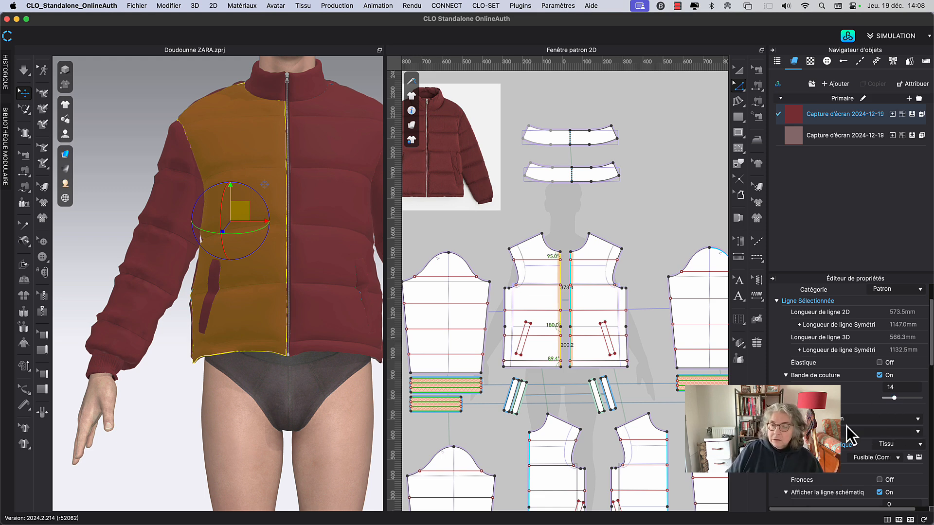
pyautogui.click(193, 77)
pyautogui.scroll(10, 584, 262)
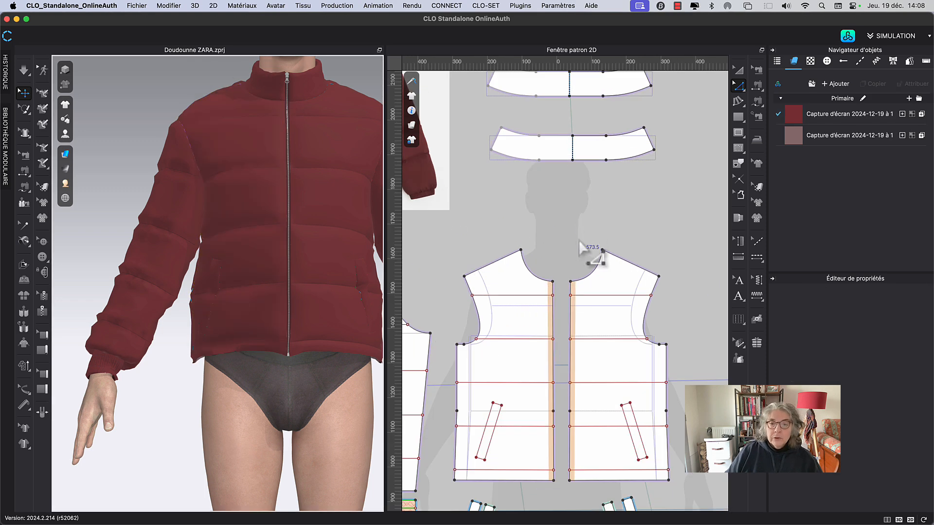
pyautogui.scroll(-5, 560, 275)
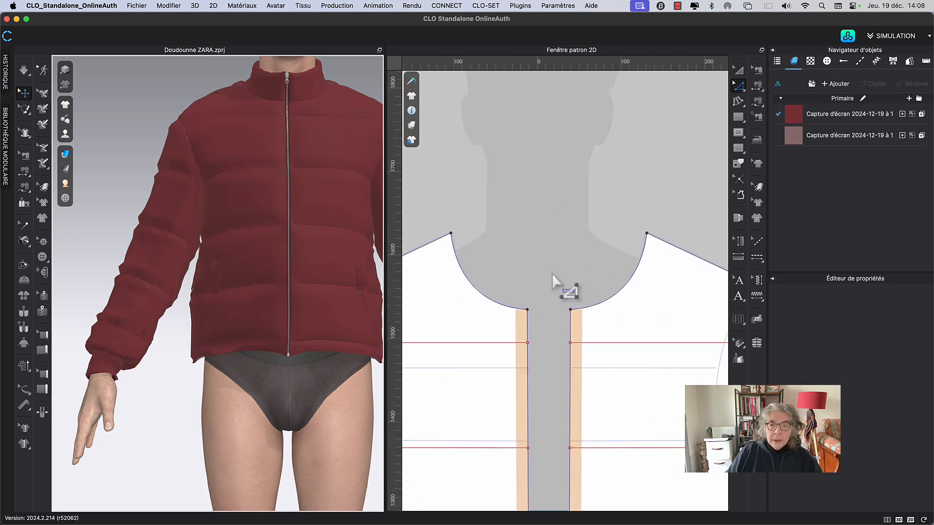
# Set the first end option of the seam tape to contour on both segments of the centre-front edge.
pyautogui.click(539, 343)
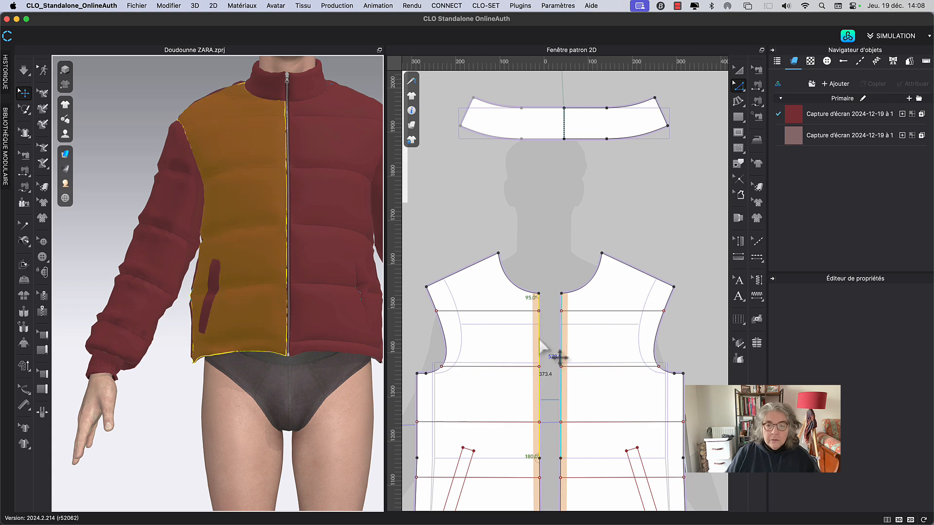
pyautogui.scroll(-5, 552, 345)
pyautogui.keyDown('shift'); pyautogui.click(555, 336); pyautogui.keyUp('shift')
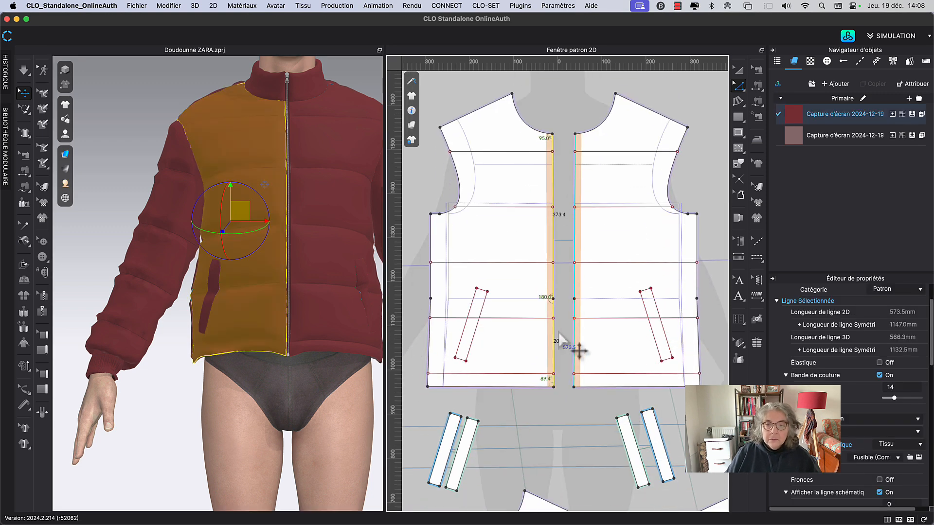
pyautogui.click(856, 421)
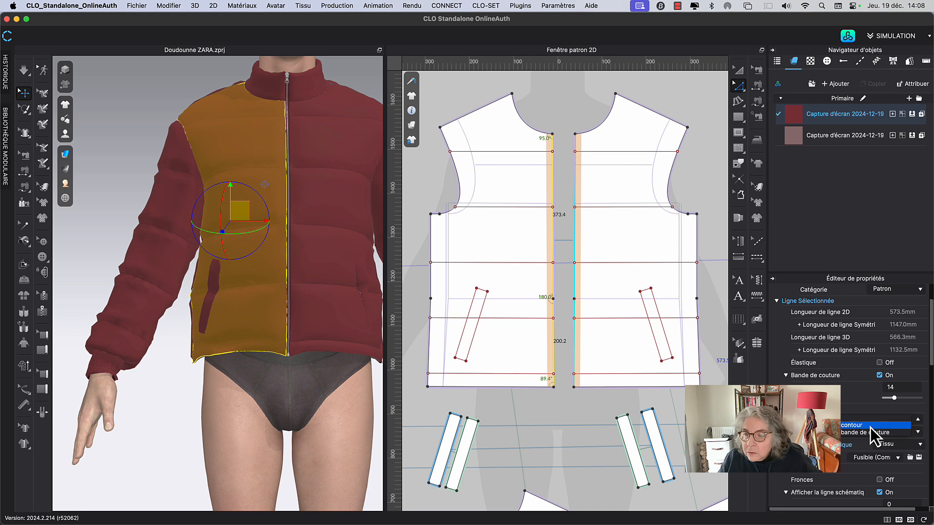
pyautogui.click(870, 427)
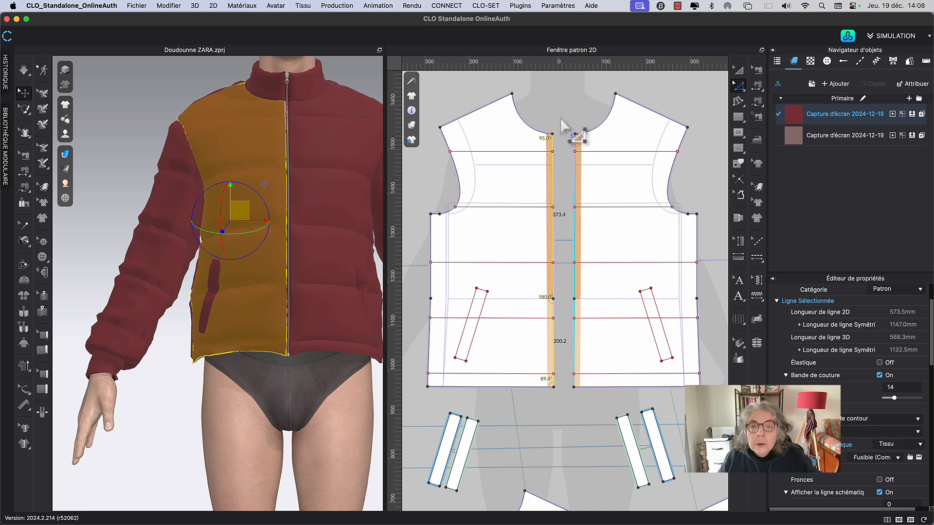
pyautogui.moveTo(561, 118); pyautogui.dragTo(565, 188, button='middle')
pyautogui.click(563, 222)
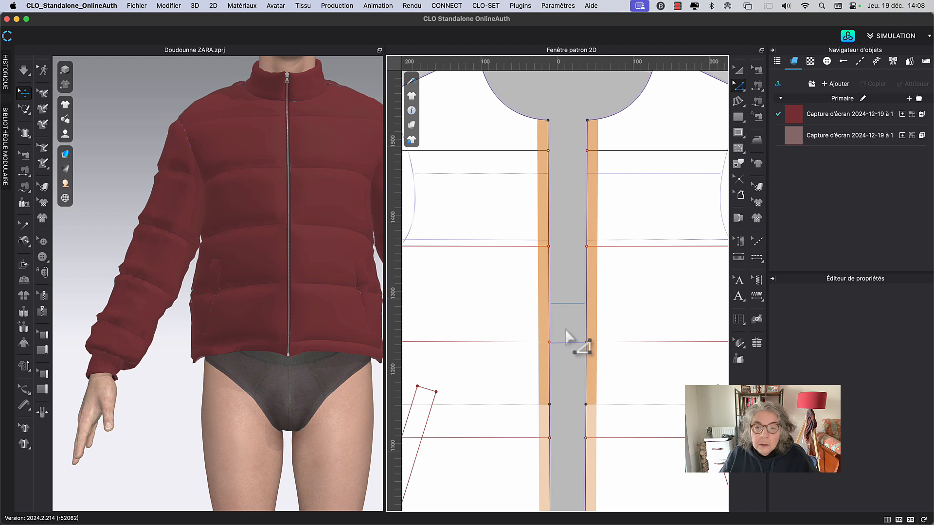
# Set the second end option of the seam tape to contour on the lower segment of the centre-front edge.
pyautogui.scroll(-10, 574, 343)
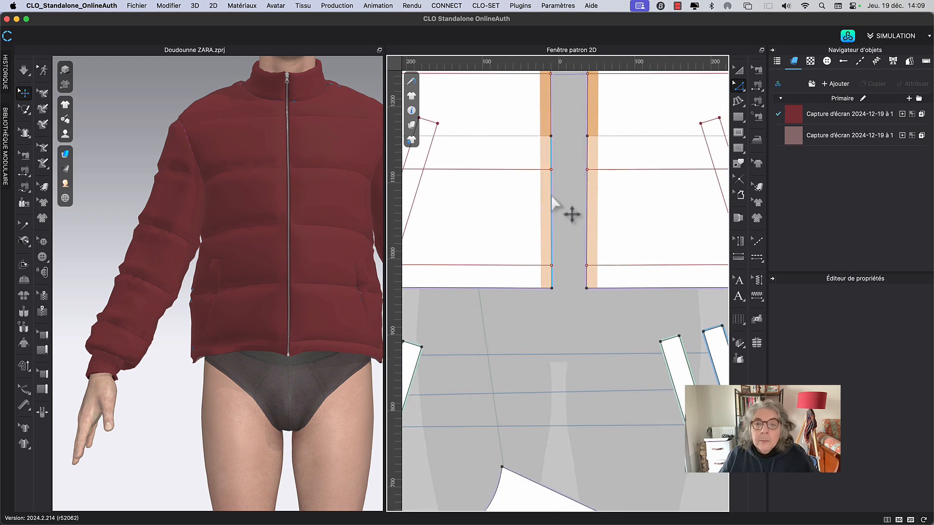
pyautogui.click(550, 195)
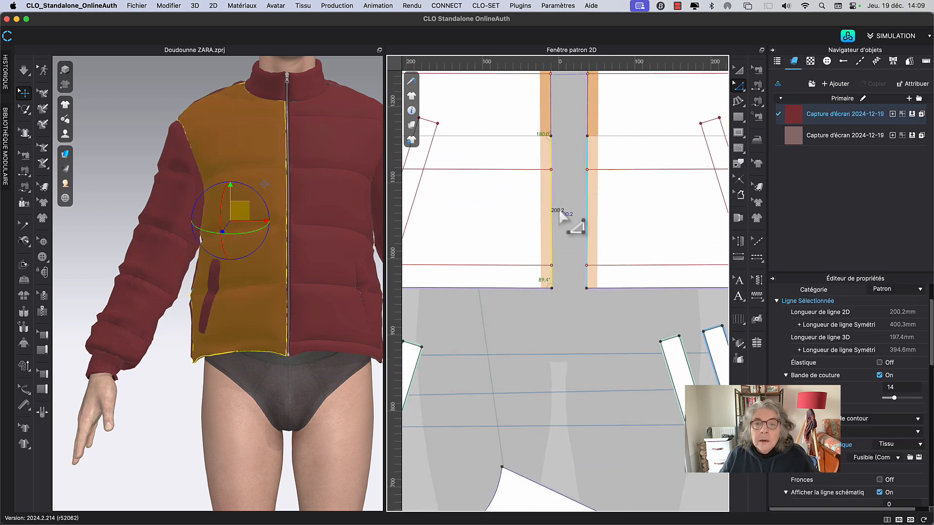
pyautogui.click(853, 432)
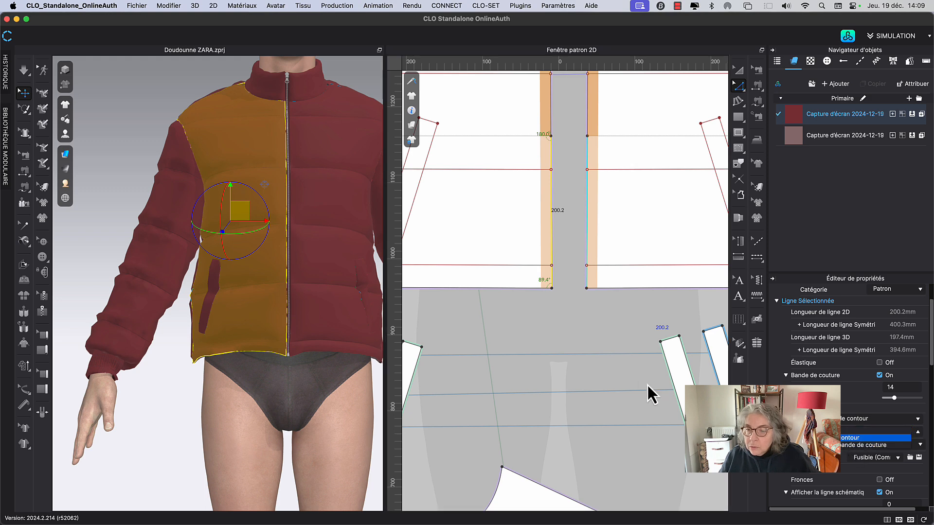
pyautogui.click(591, 349)
pyautogui.click(554, 253)
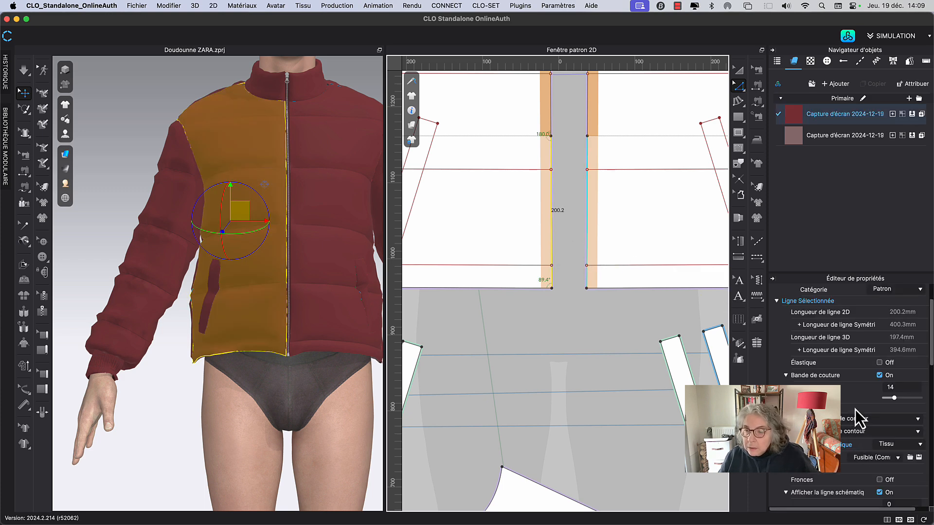
# Set the seam tape preset to Fusible (Nonwoven) on the lower and upper segments of the centre-front edge.
pyautogui.click(864, 459)
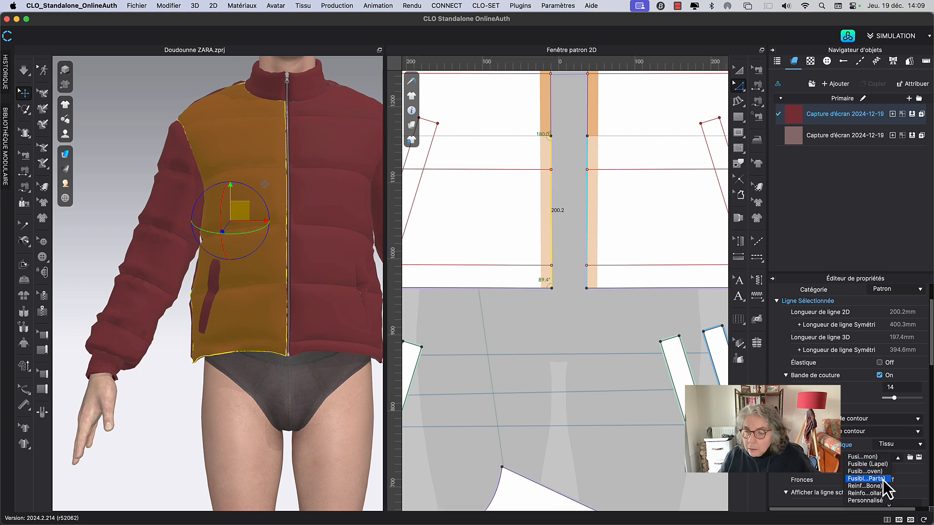
pyautogui.click(871, 471)
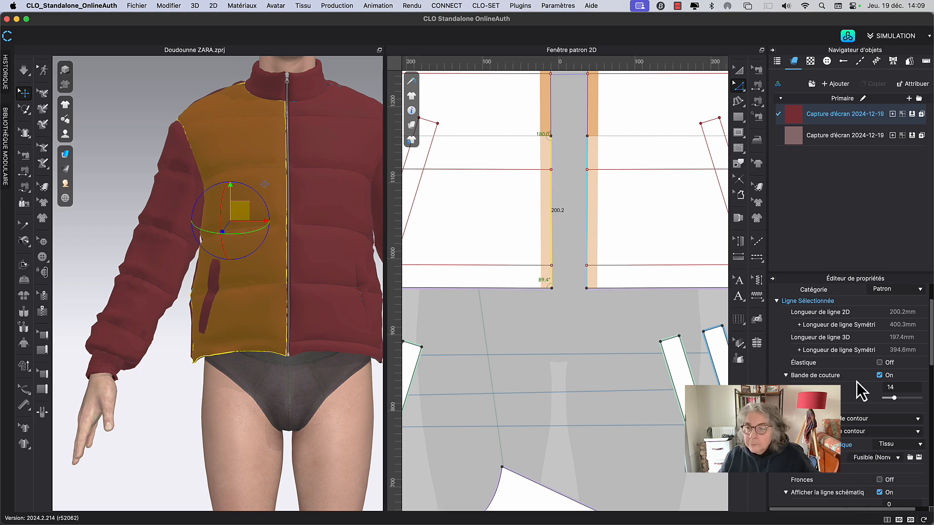
pyautogui.click(552, 117)
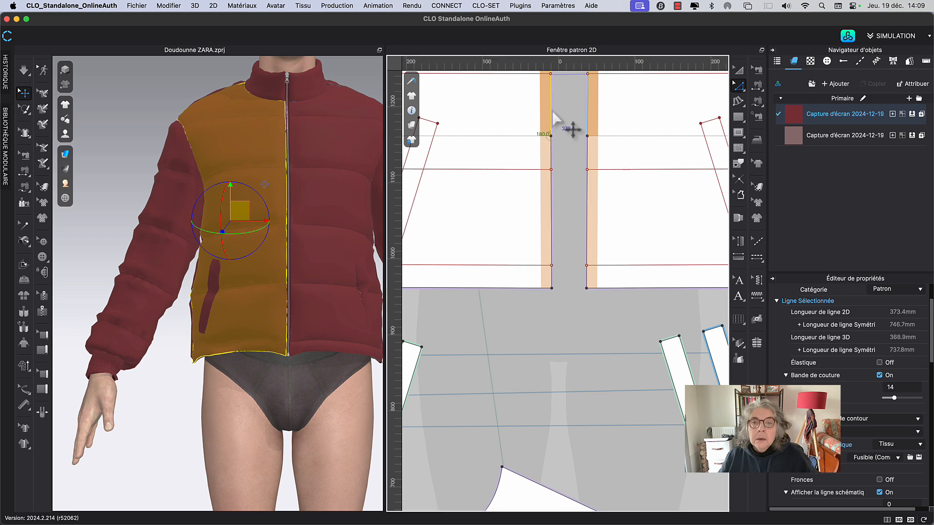
pyautogui.click(868, 457)
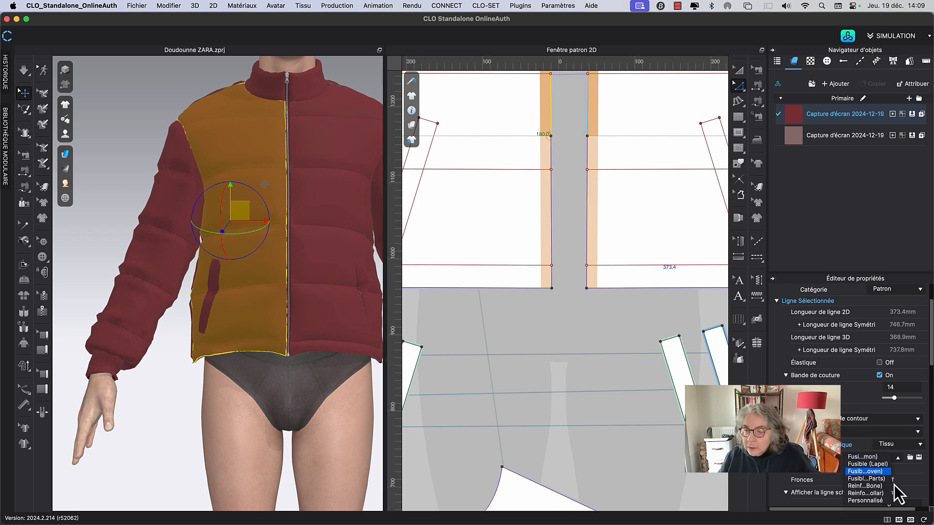
pyautogui.click(869, 472)
pyautogui.moveTo(594, 341); pyautogui.dragTo(600, 366, button='middle')
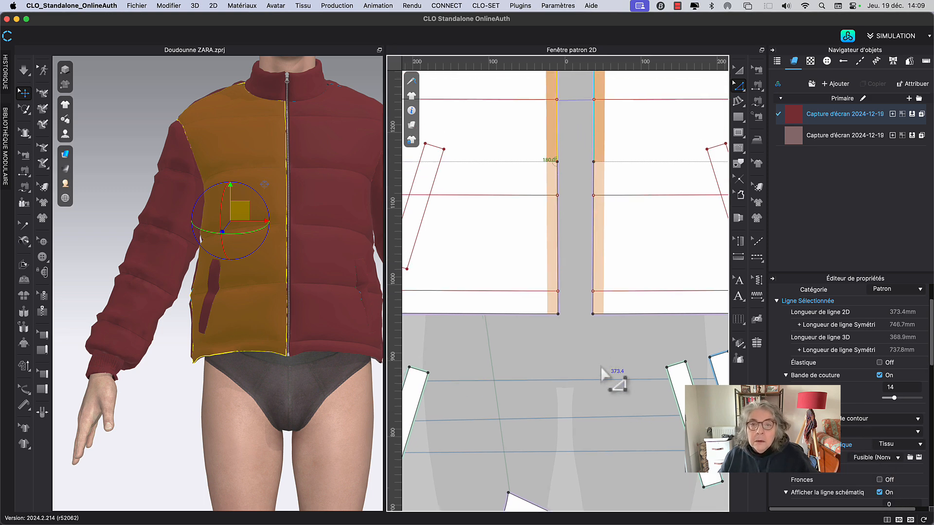
pyautogui.click(564, 345)
# Set the second end option of the tape on the upper centre-front segment to contour and check the same segment on the opposite front.
pyautogui.scroll(2, 567, 238)
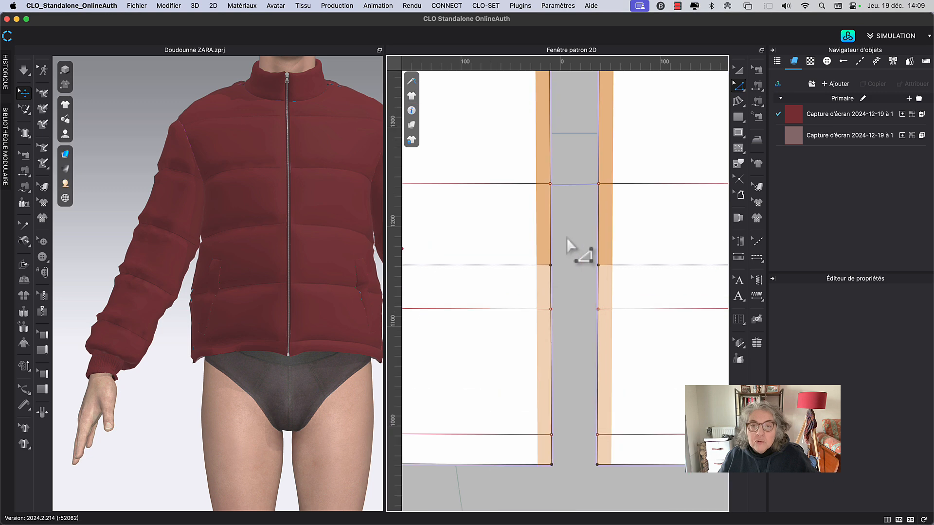
pyautogui.scroll(2, 567, 237)
pyautogui.moveTo(573, 241); pyautogui.dragTo(575, 382, button='middle')
pyautogui.scroll(-3, 588, 238)
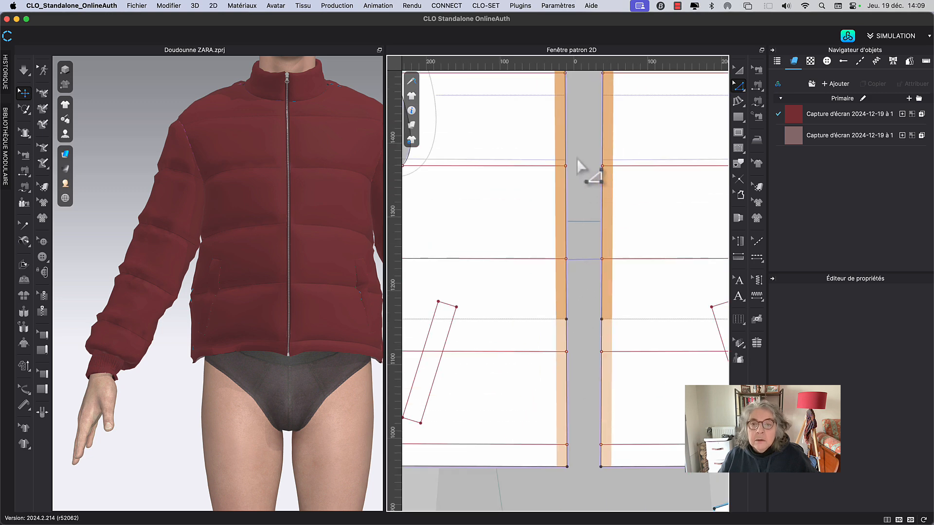
pyautogui.scroll(-2, 587, 195)
pyautogui.scroll(1, 559, 290)
pyautogui.scroll(3, 561, 224)
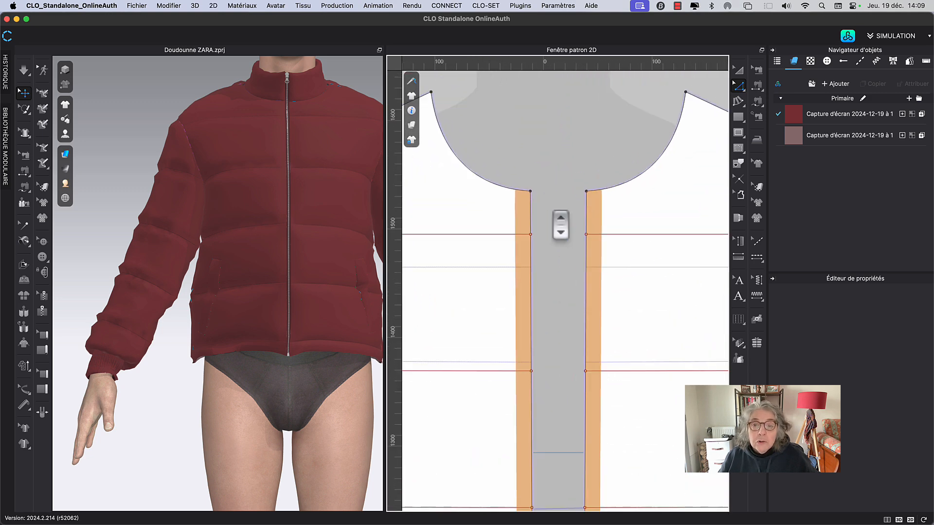
pyautogui.click(531, 222)
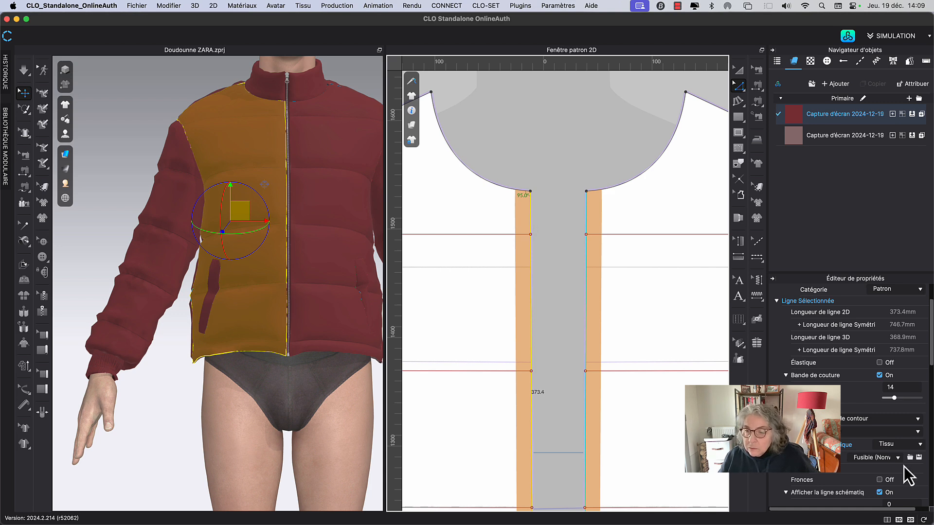
pyautogui.click(862, 433)
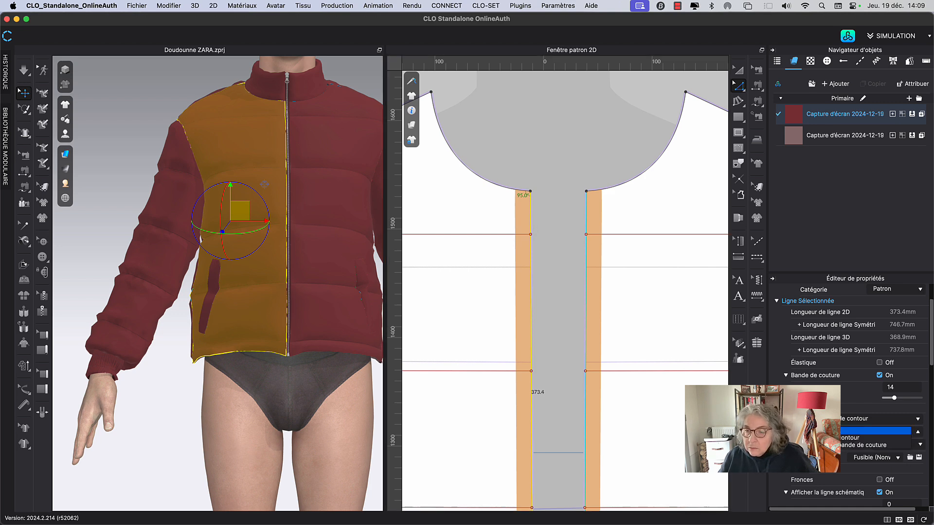
pyautogui.click(860, 440)
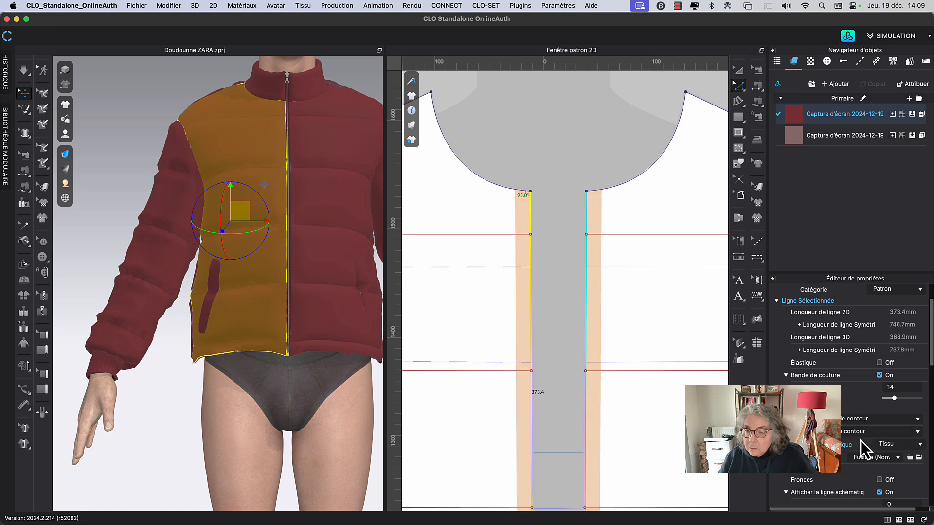
pyautogui.scroll(-3, 548, 335)
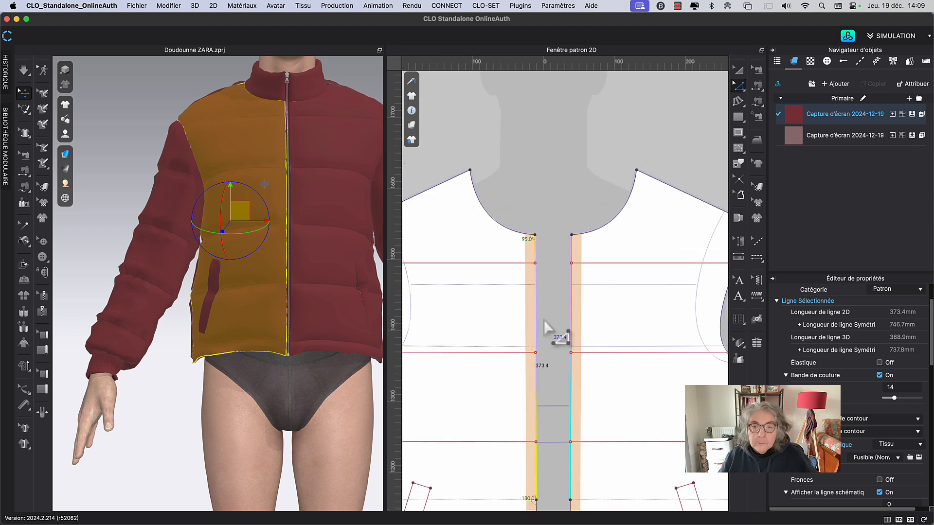
pyautogui.moveTo(547, 372); pyautogui.dragTo(549, 215, button='middle')
pyautogui.click(562, 314)
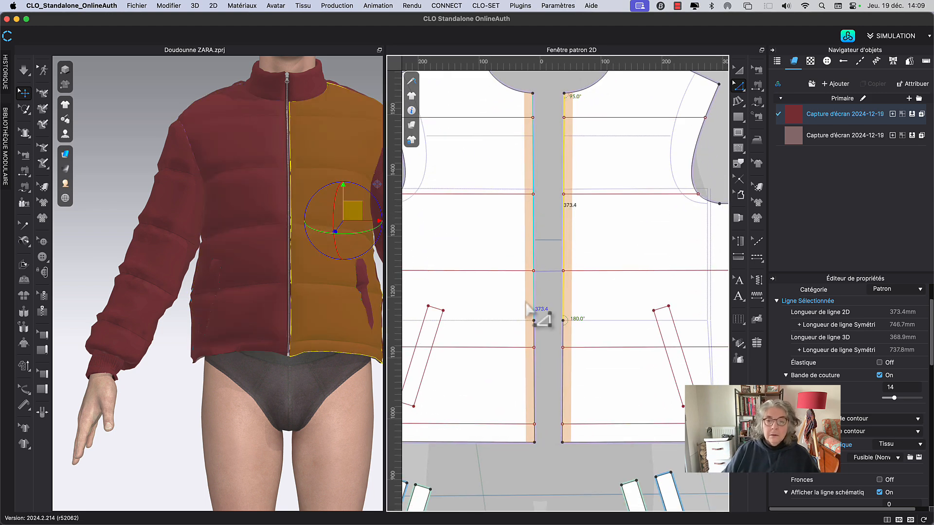
pyautogui.click(557, 299)
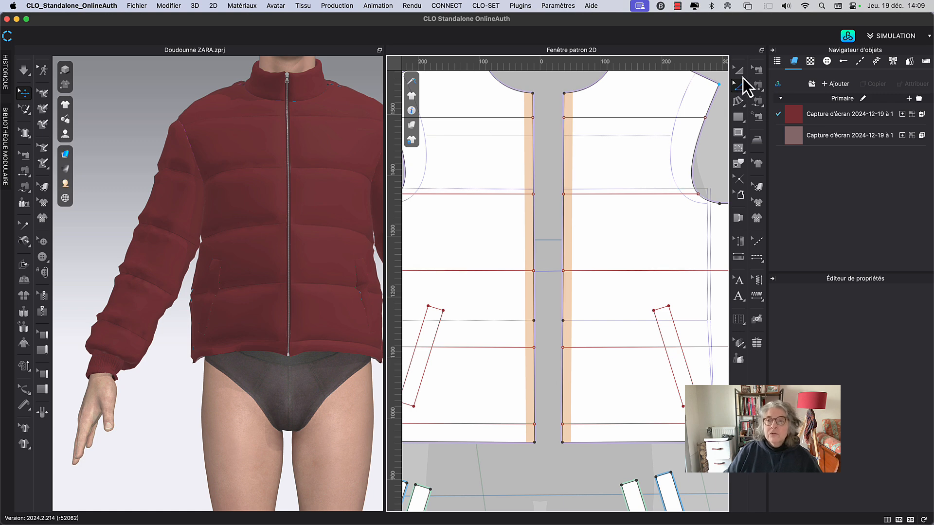
# Run the simulation so the jacket settles on the avatar with its taped centre-front edges, and stop it.
pyautogui.click(739, 69)
pyautogui.click(486, 244)
pyautogui.scroll(3, 156, 360)
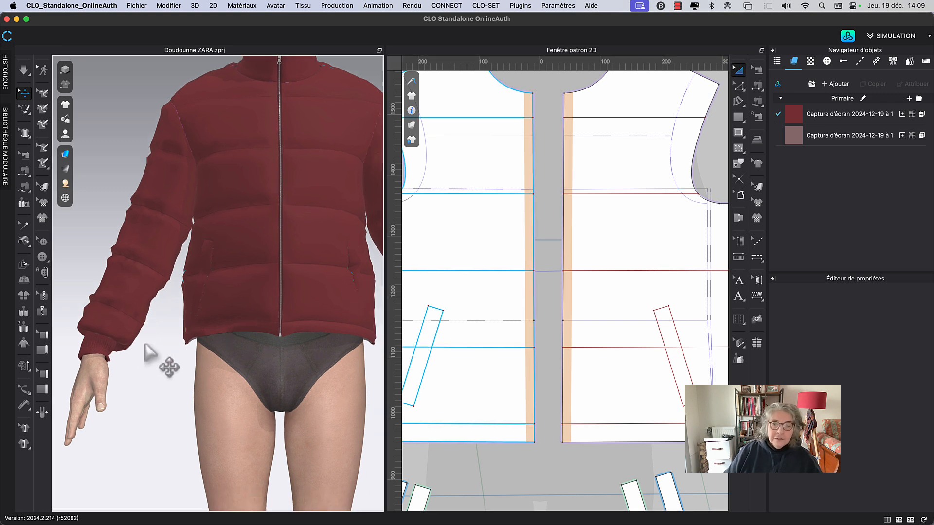
pyautogui.scroll(-5, 132, 323)
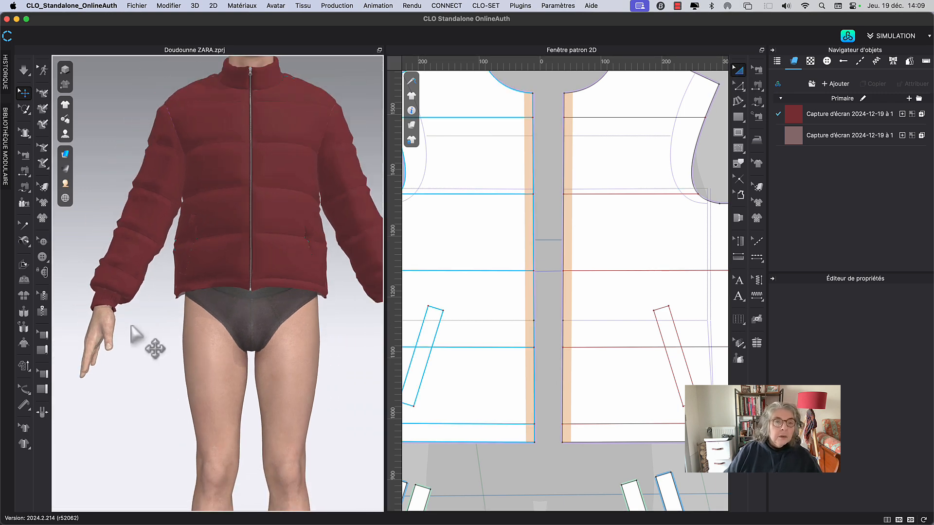
pyautogui.press('space')
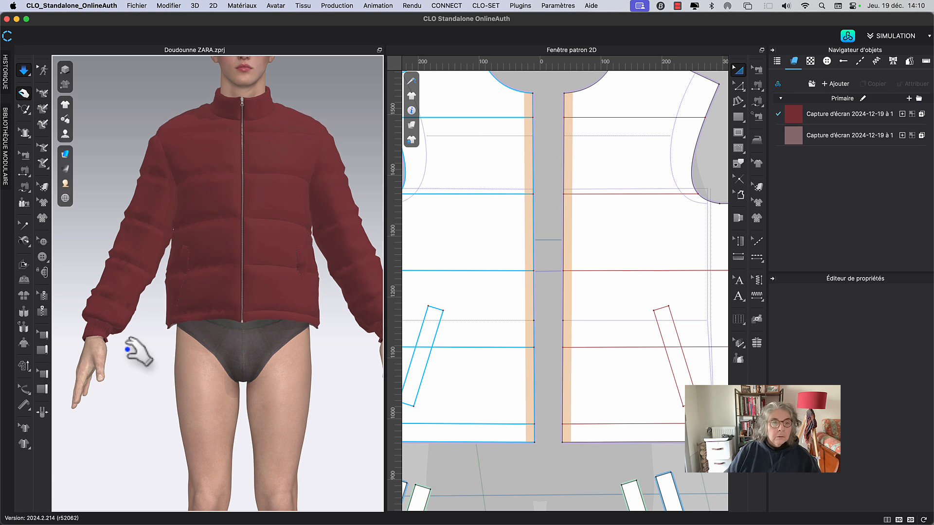
pyautogui.press('space')
# Add a 15 mm wide seam tape to the short front edge of the upper collar piece.
pyautogui.moveTo(540, 146); pyautogui.dragTo(551, 451, button='middle')
pyautogui.moveTo(474, 295); pyautogui.dragTo(526, 299, button='middle')
pyautogui.press('z')
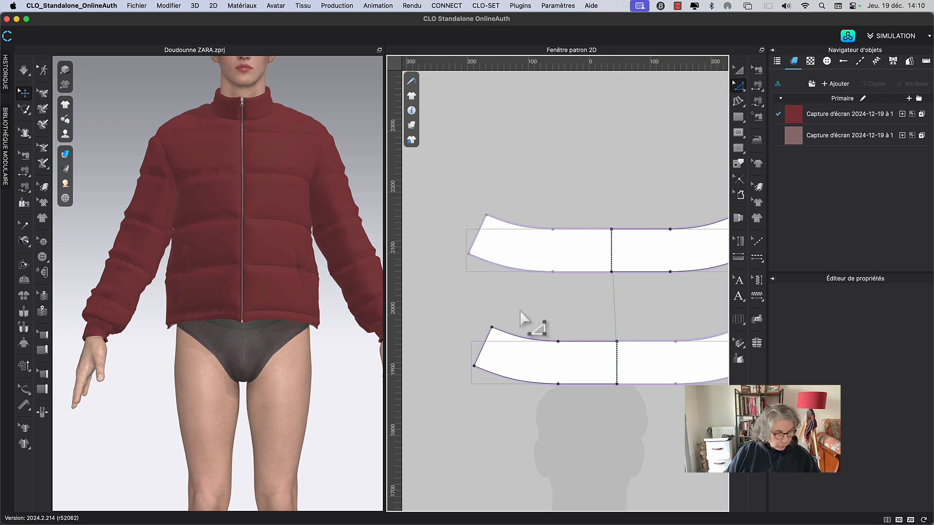
pyautogui.click(487, 362)
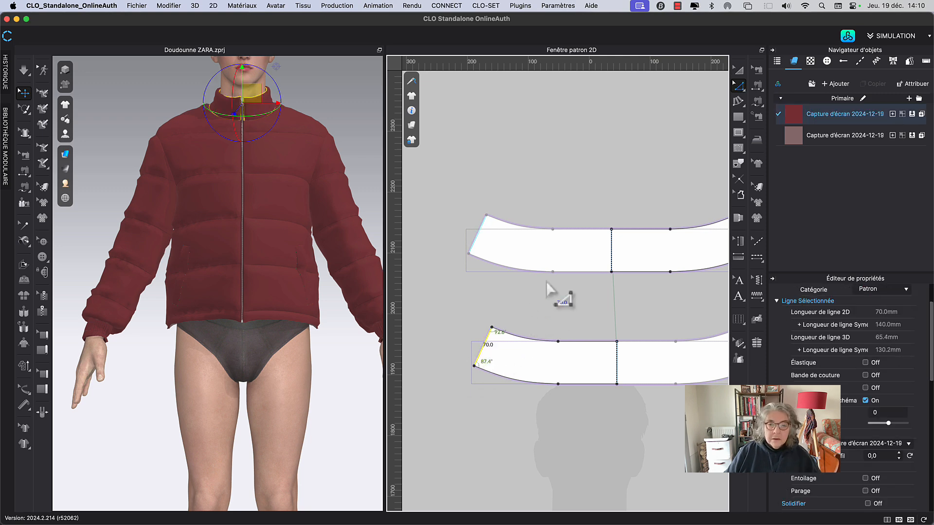
pyautogui.click(473, 246)
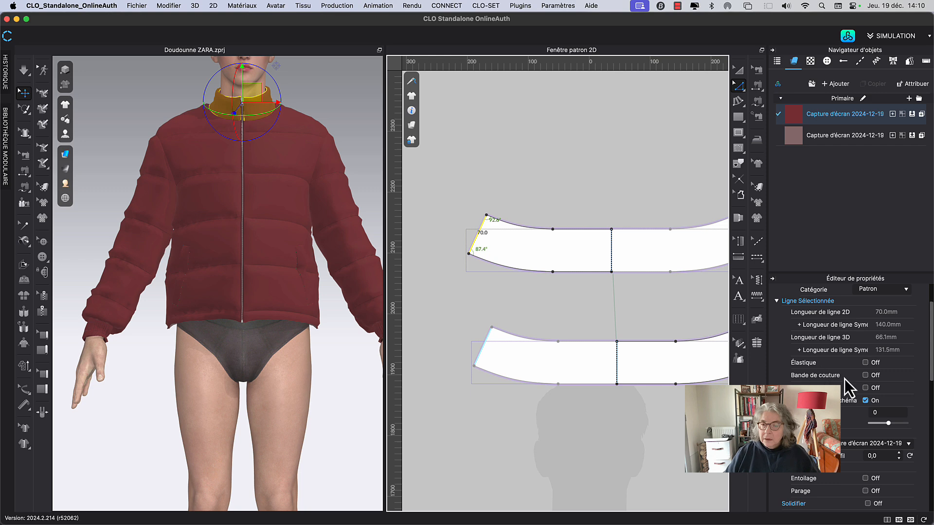
pyautogui.click(865, 375)
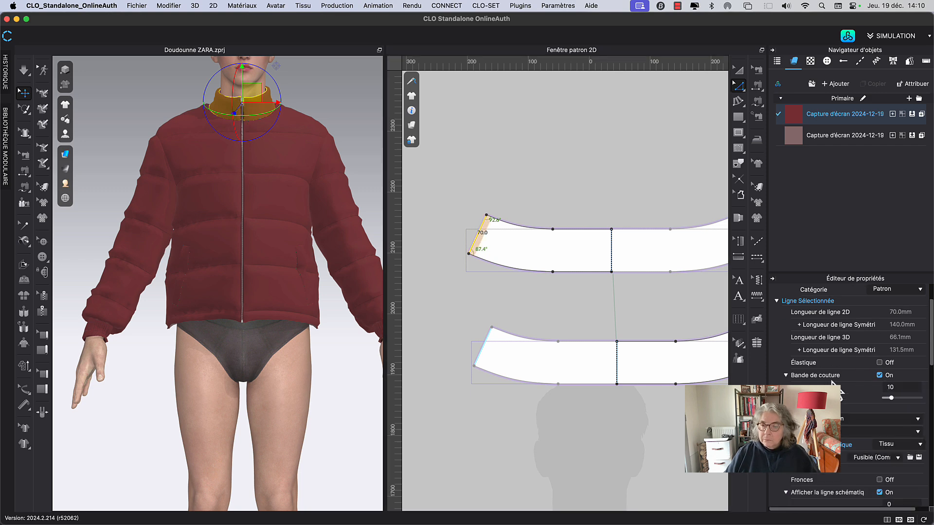
pyautogui.doubleClick(906, 387)
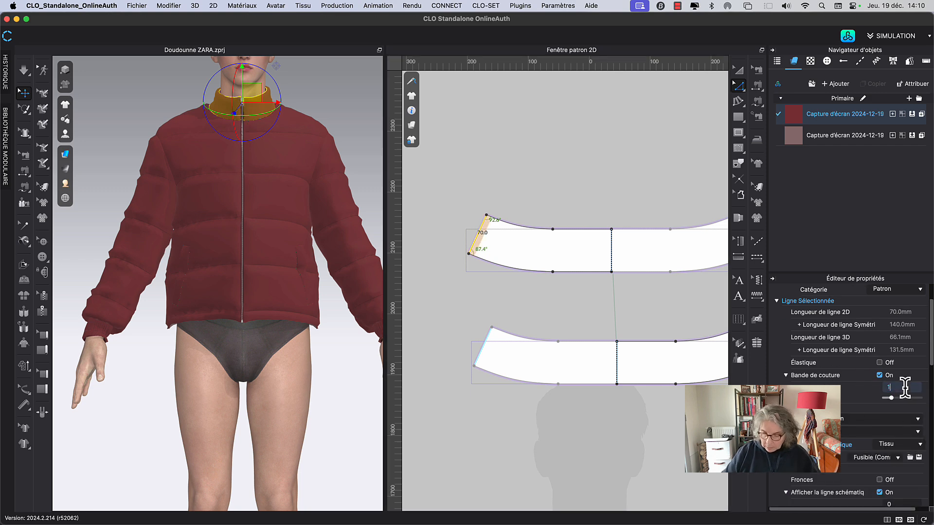
pyautogui.write('15')
pyautogui.press('Return')
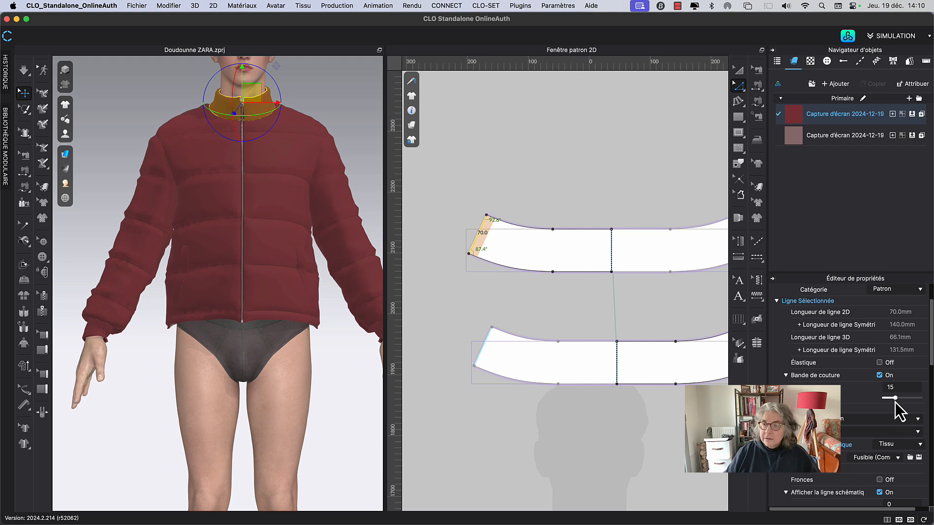
# Set both end options of the collar edge's seam tape to contour.
pyautogui.click(850, 421)
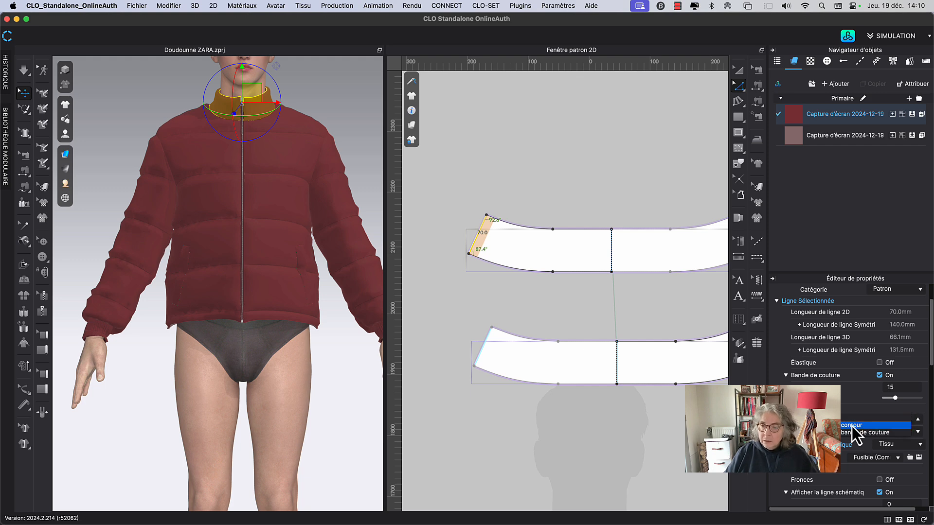
pyautogui.click(852, 426)
pyautogui.click(851, 430)
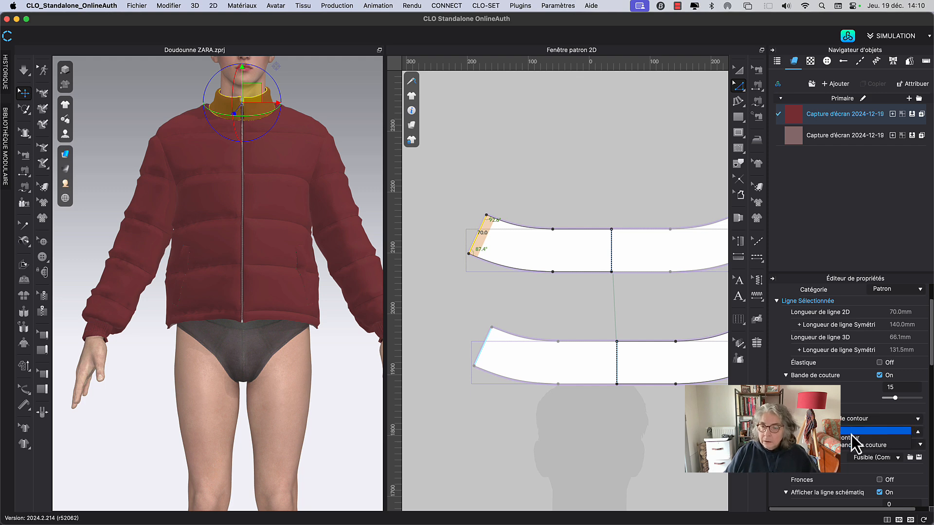
pyautogui.click(852, 440)
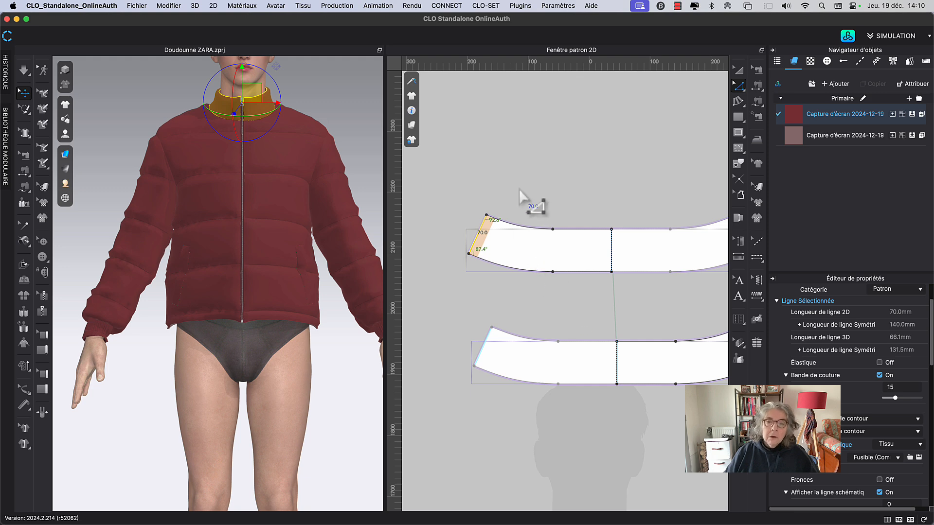
# Simulate the jacket with the reinforced collar edges and review the complete pattern layout beside the reference photo.
pyautogui.click(533, 205)
pyautogui.press('space')
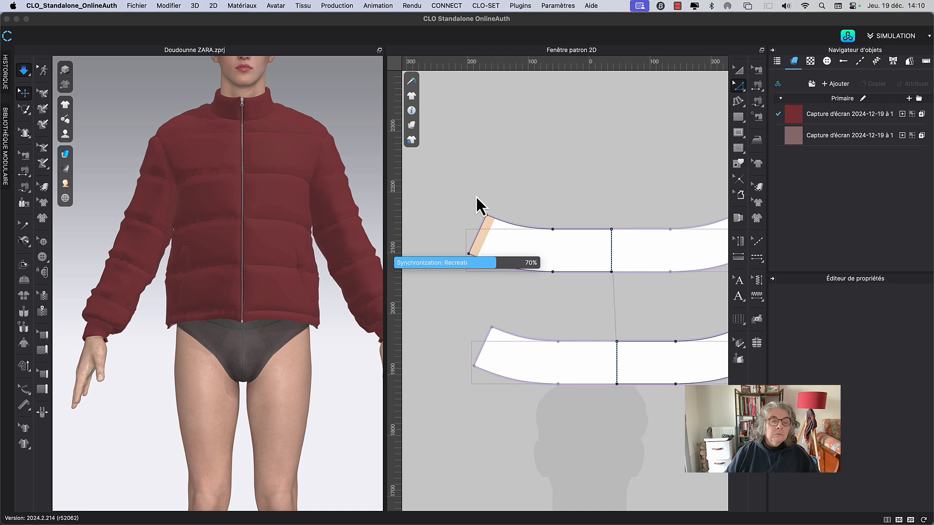
pyautogui.click(738, 71)
pyautogui.scroll(-5, 595, 155)
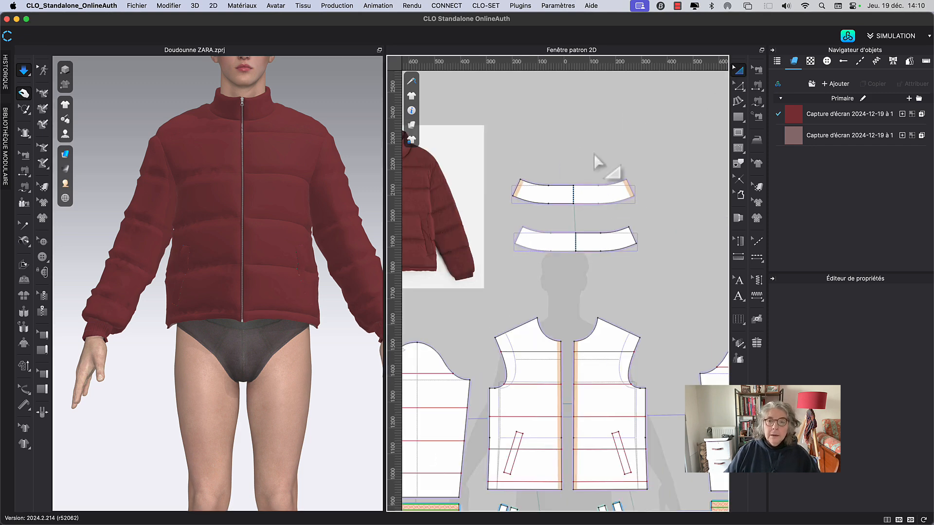
pyautogui.scroll(-5, 594, 154)
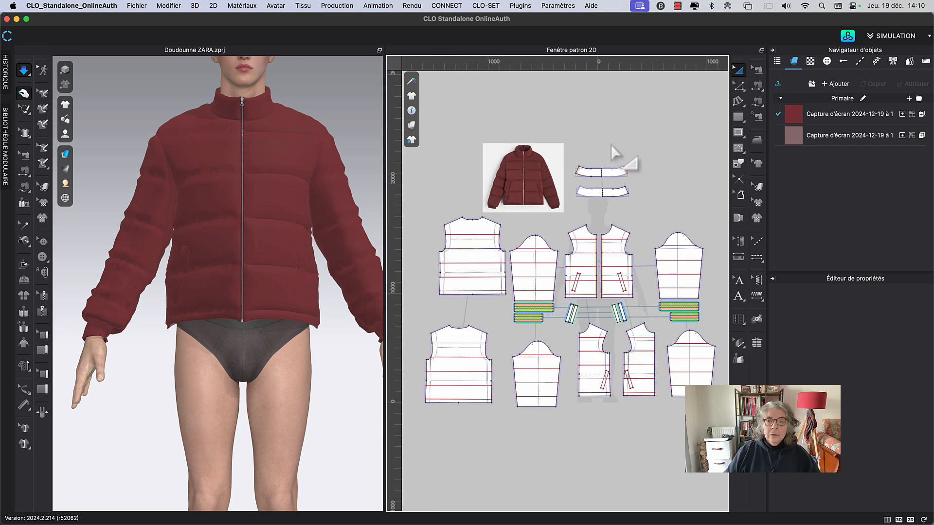
pyautogui.scroll(-4, 611, 145)
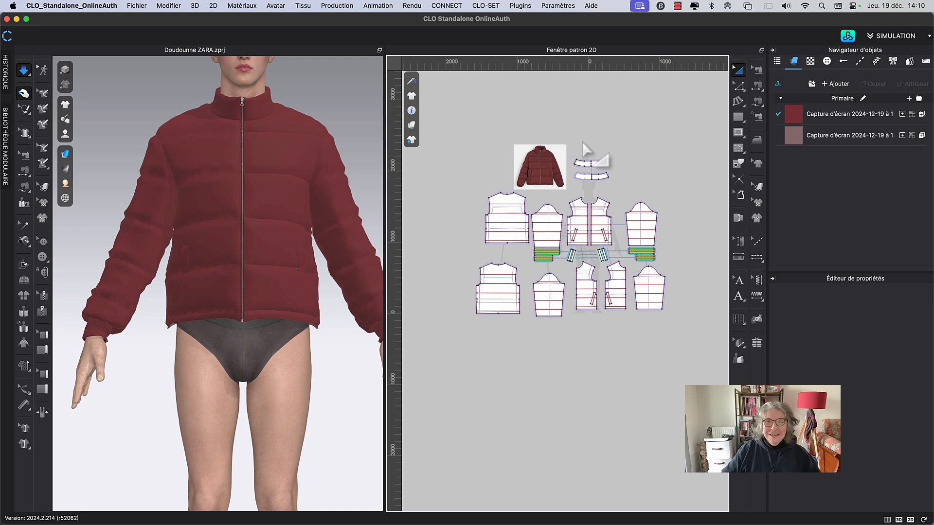